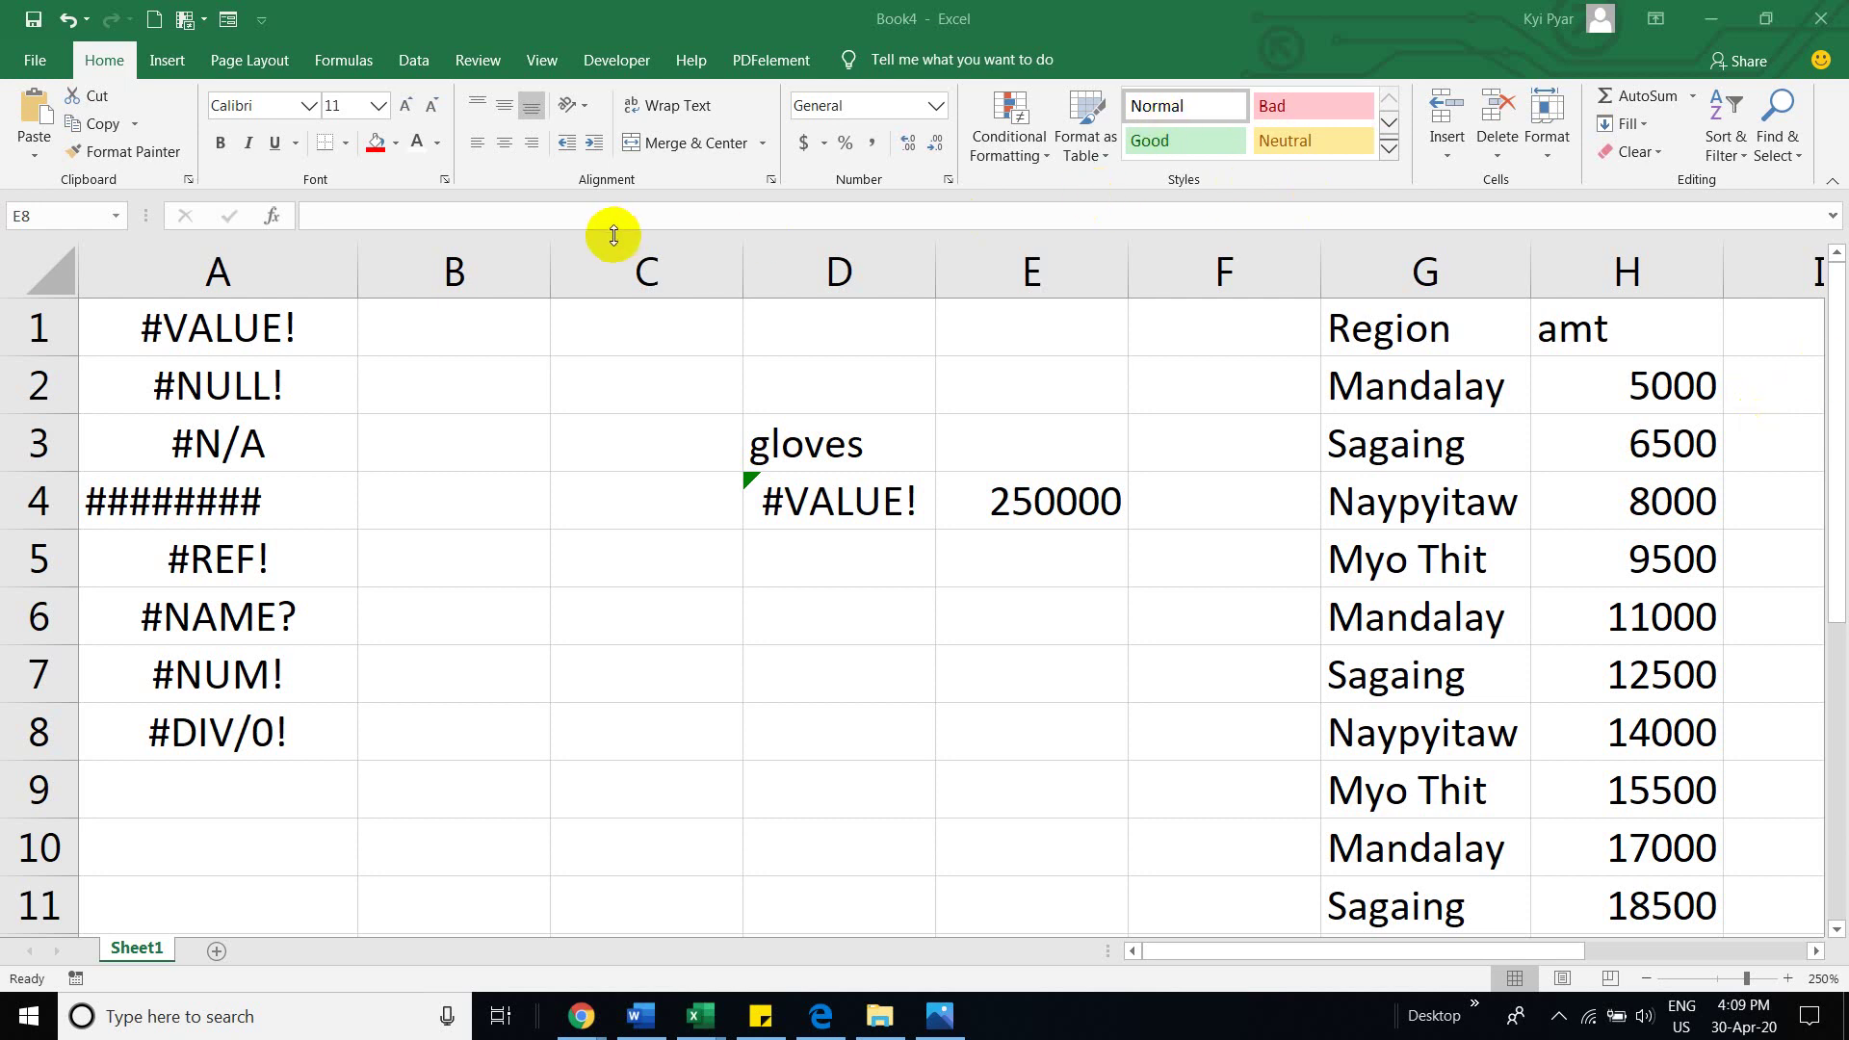
# - View the #VALUE! error slide, then return to the Book4 workbook
pyautogui.click(324, 329)
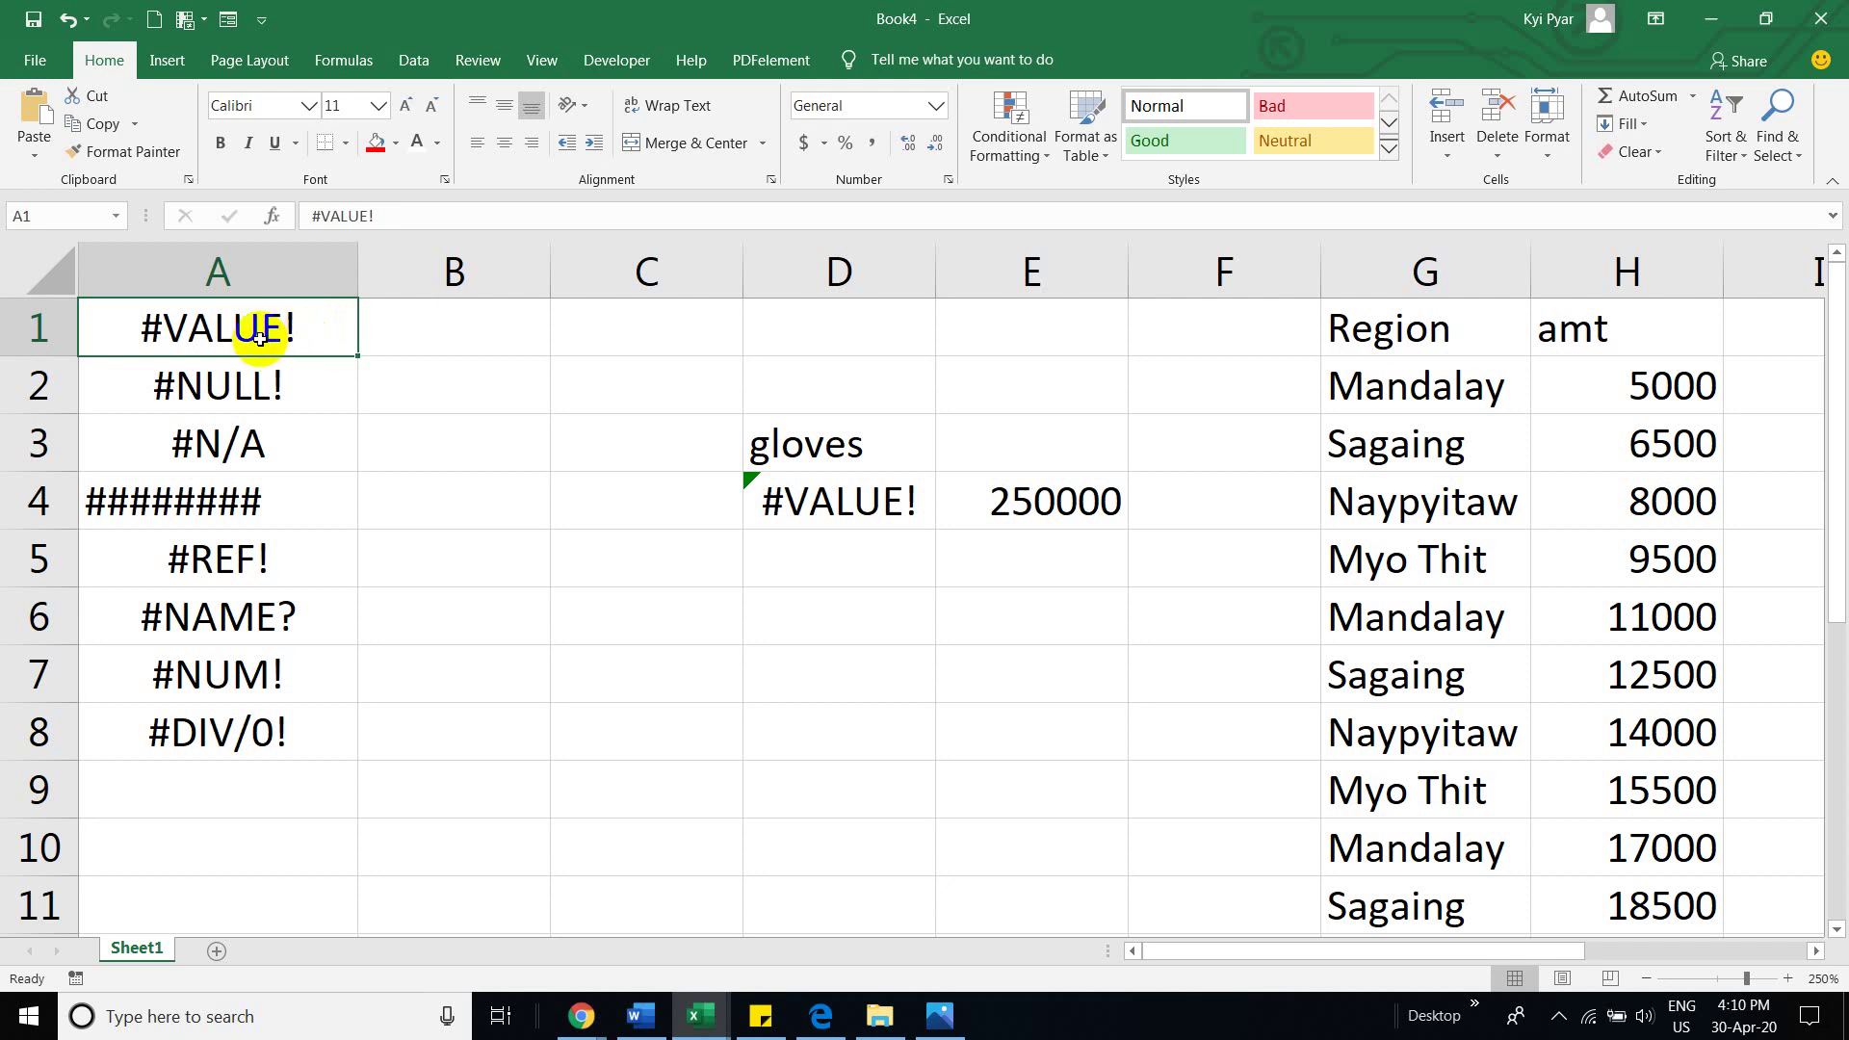
pyautogui.click(931, 1016)
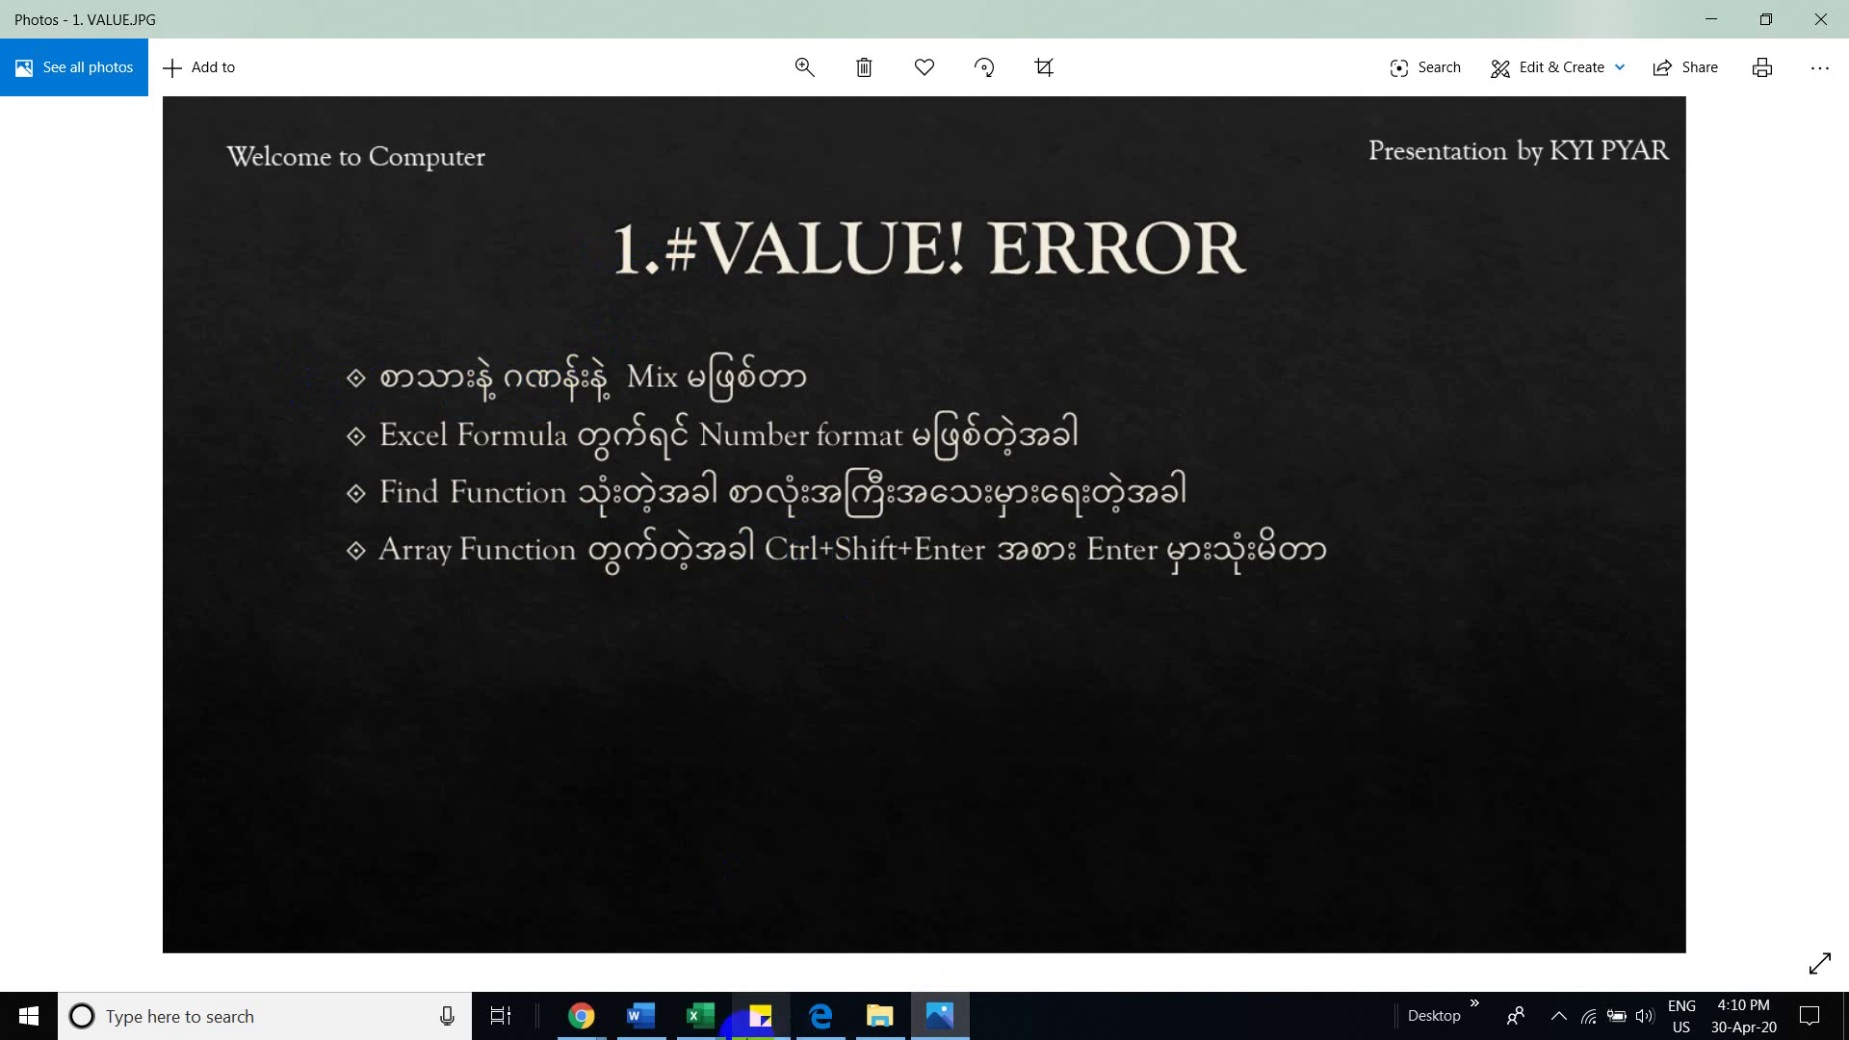
pyautogui.click(701, 1016)
pyautogui.click(869, 920)
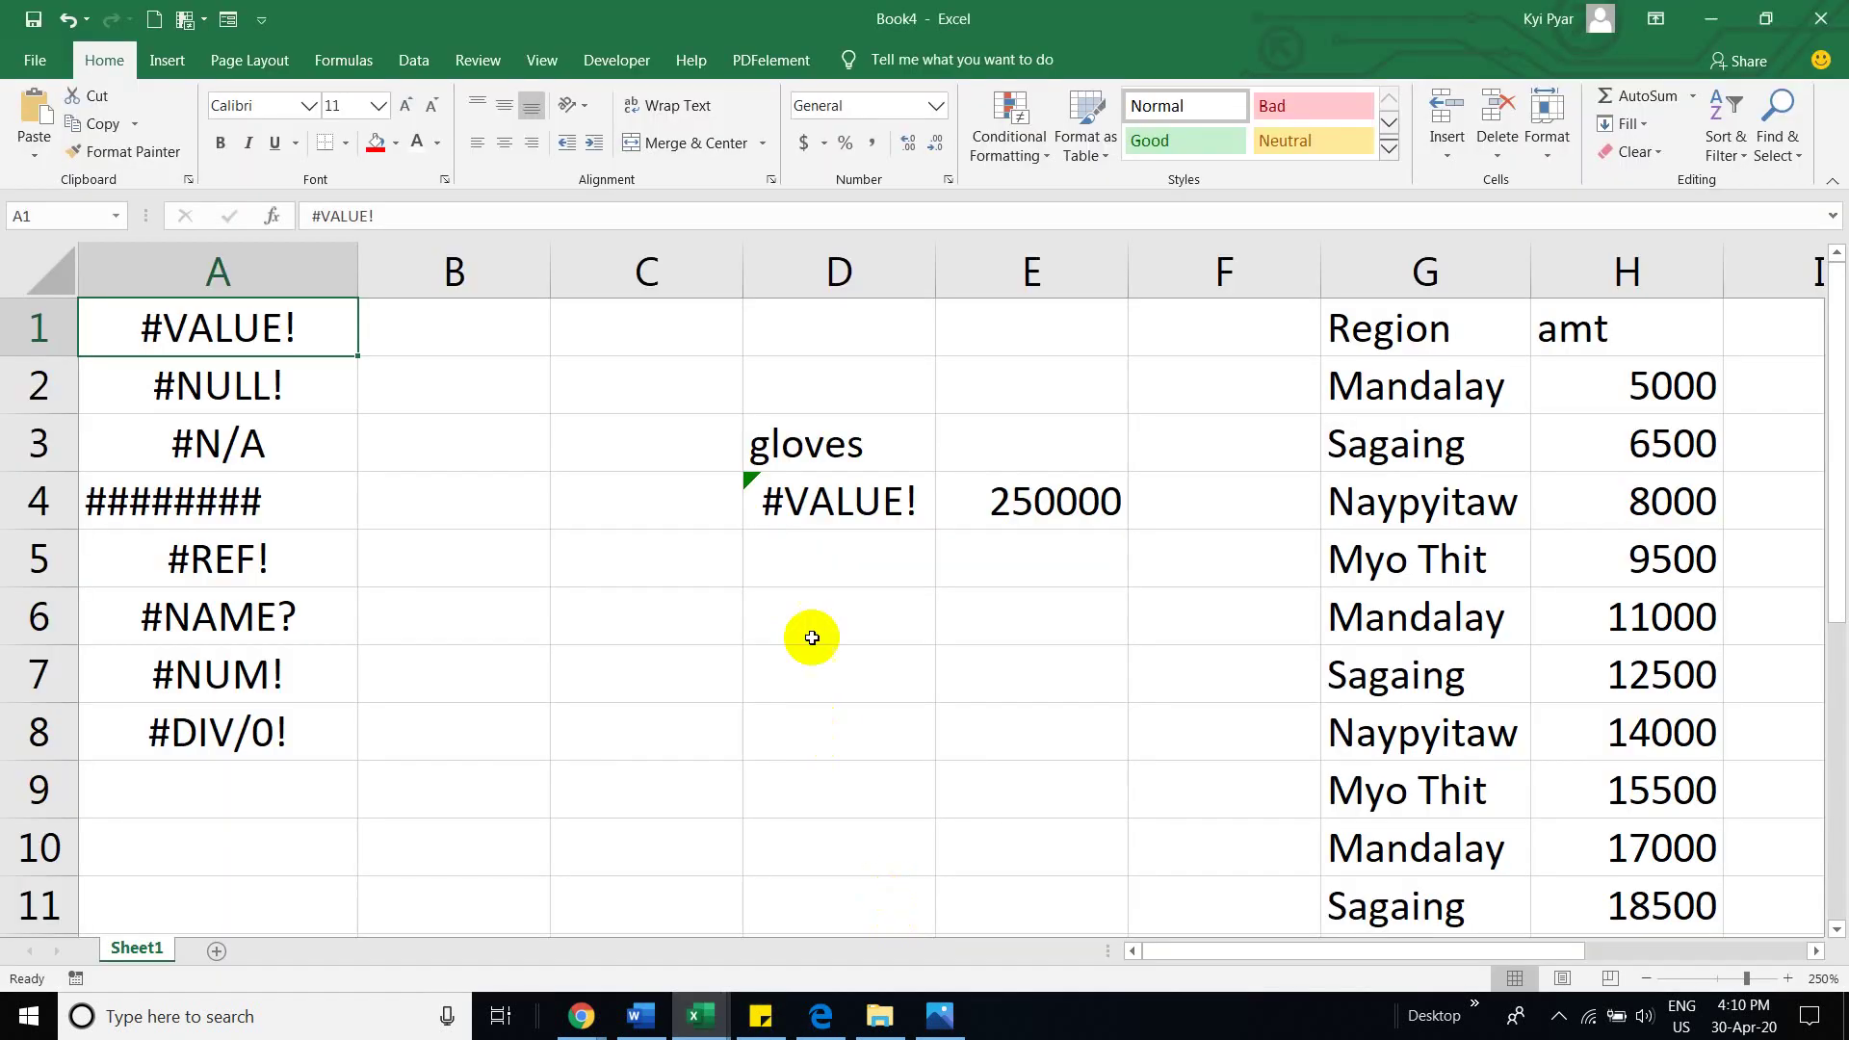
# - Enter 100 in B6 and the text 10 PCS in C6
pyautogui.click(737, 631)
pyautogui.click(819, 600)
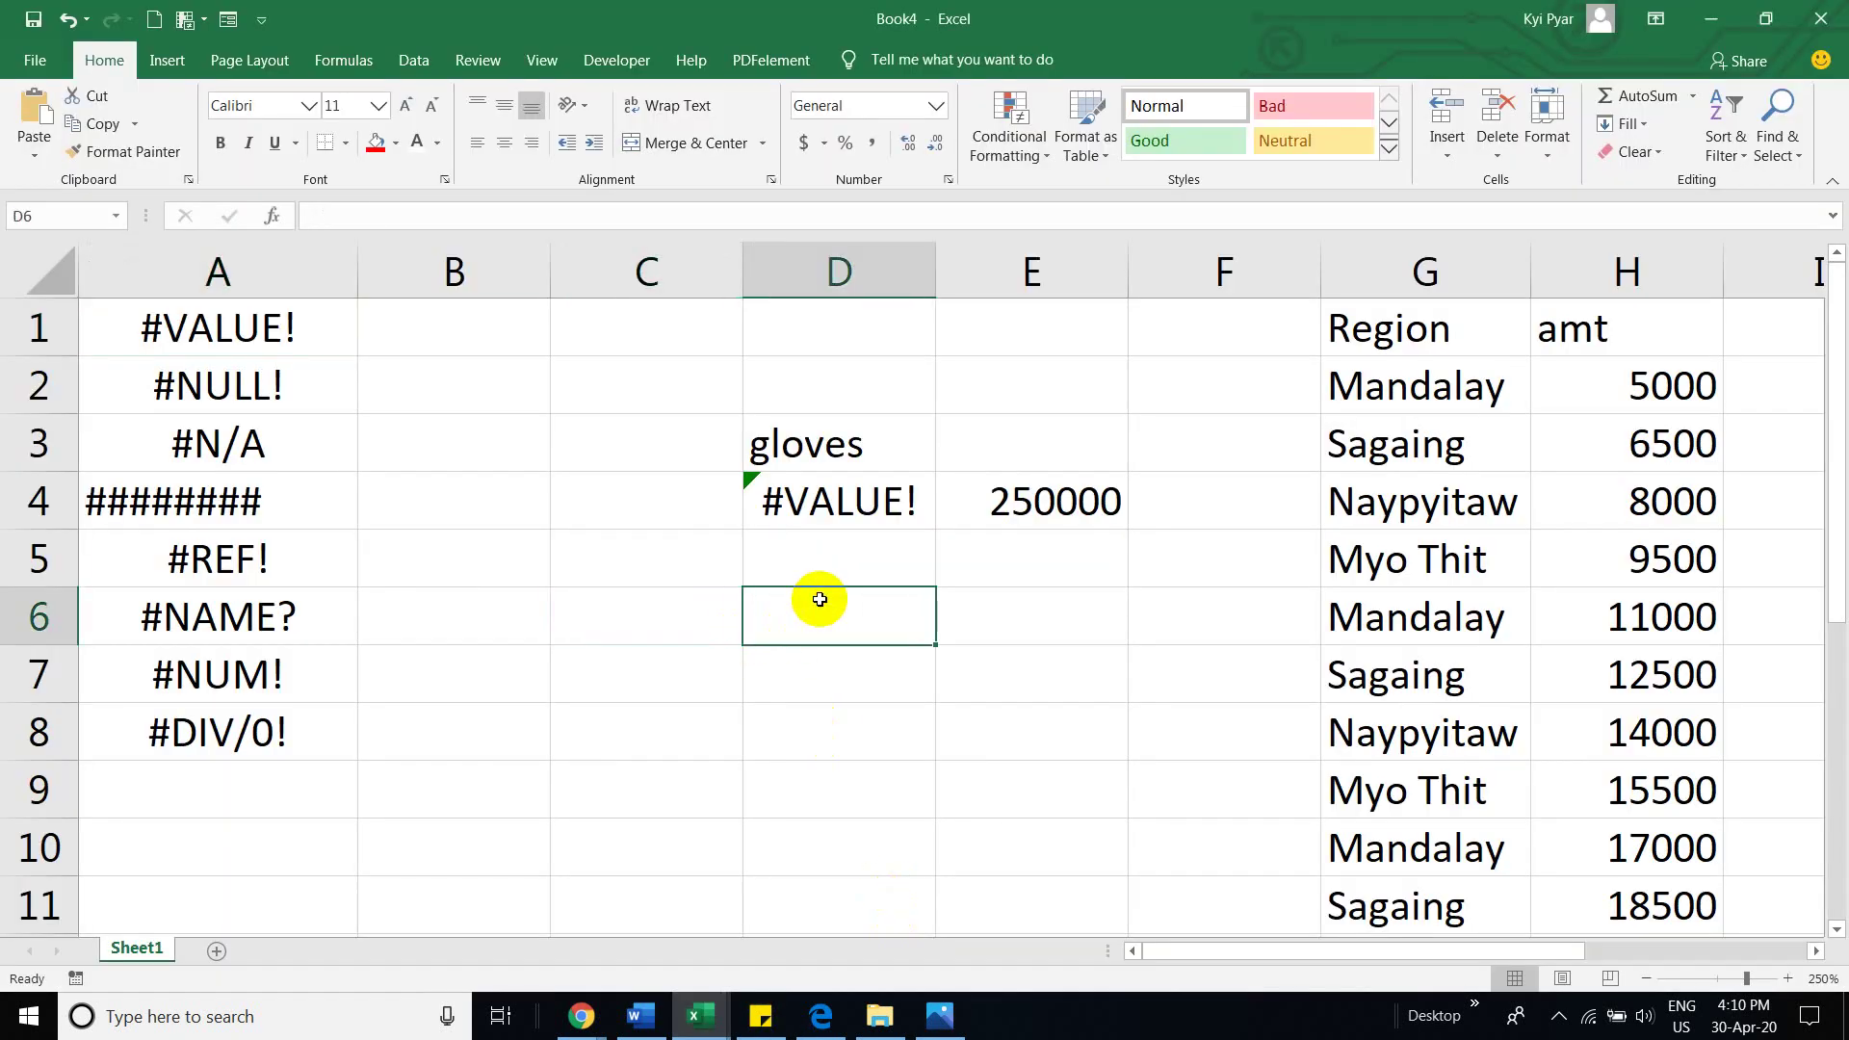
pyautogui.write('=')
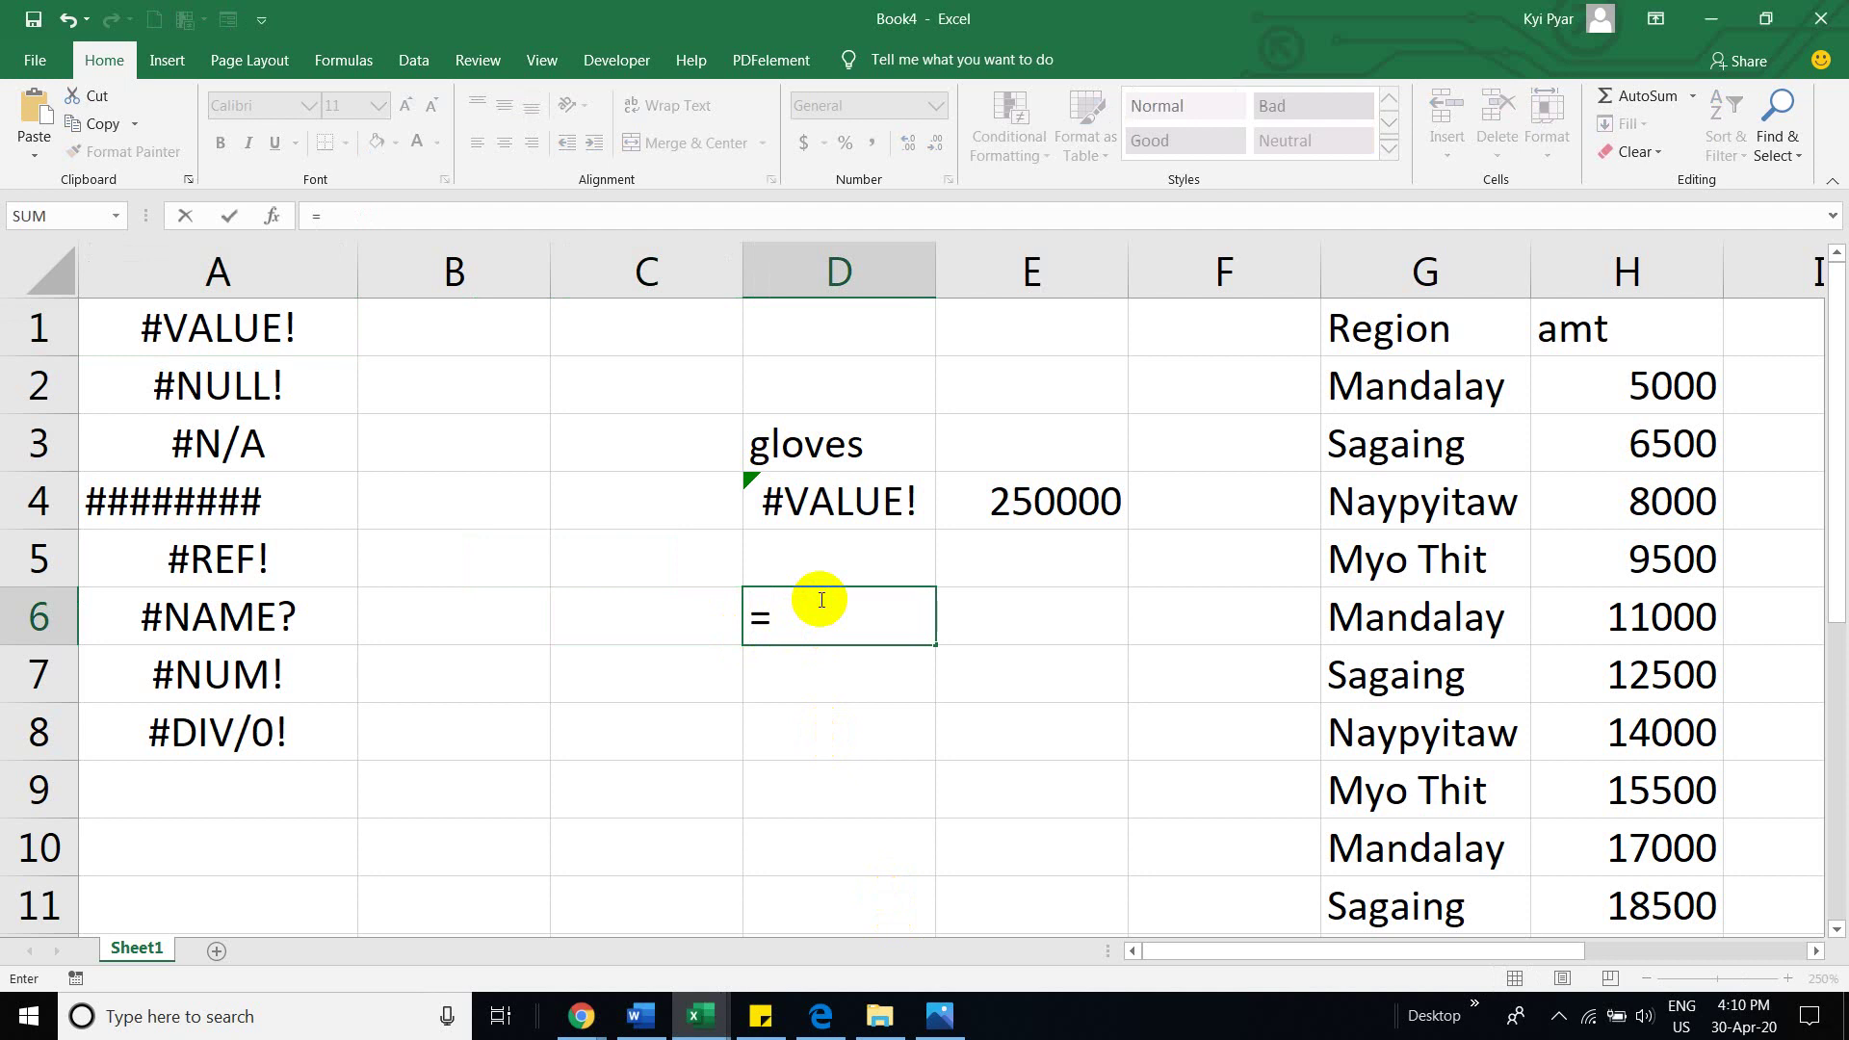
pyautogui.press('Escape')
pyautogui.click(616, 380)
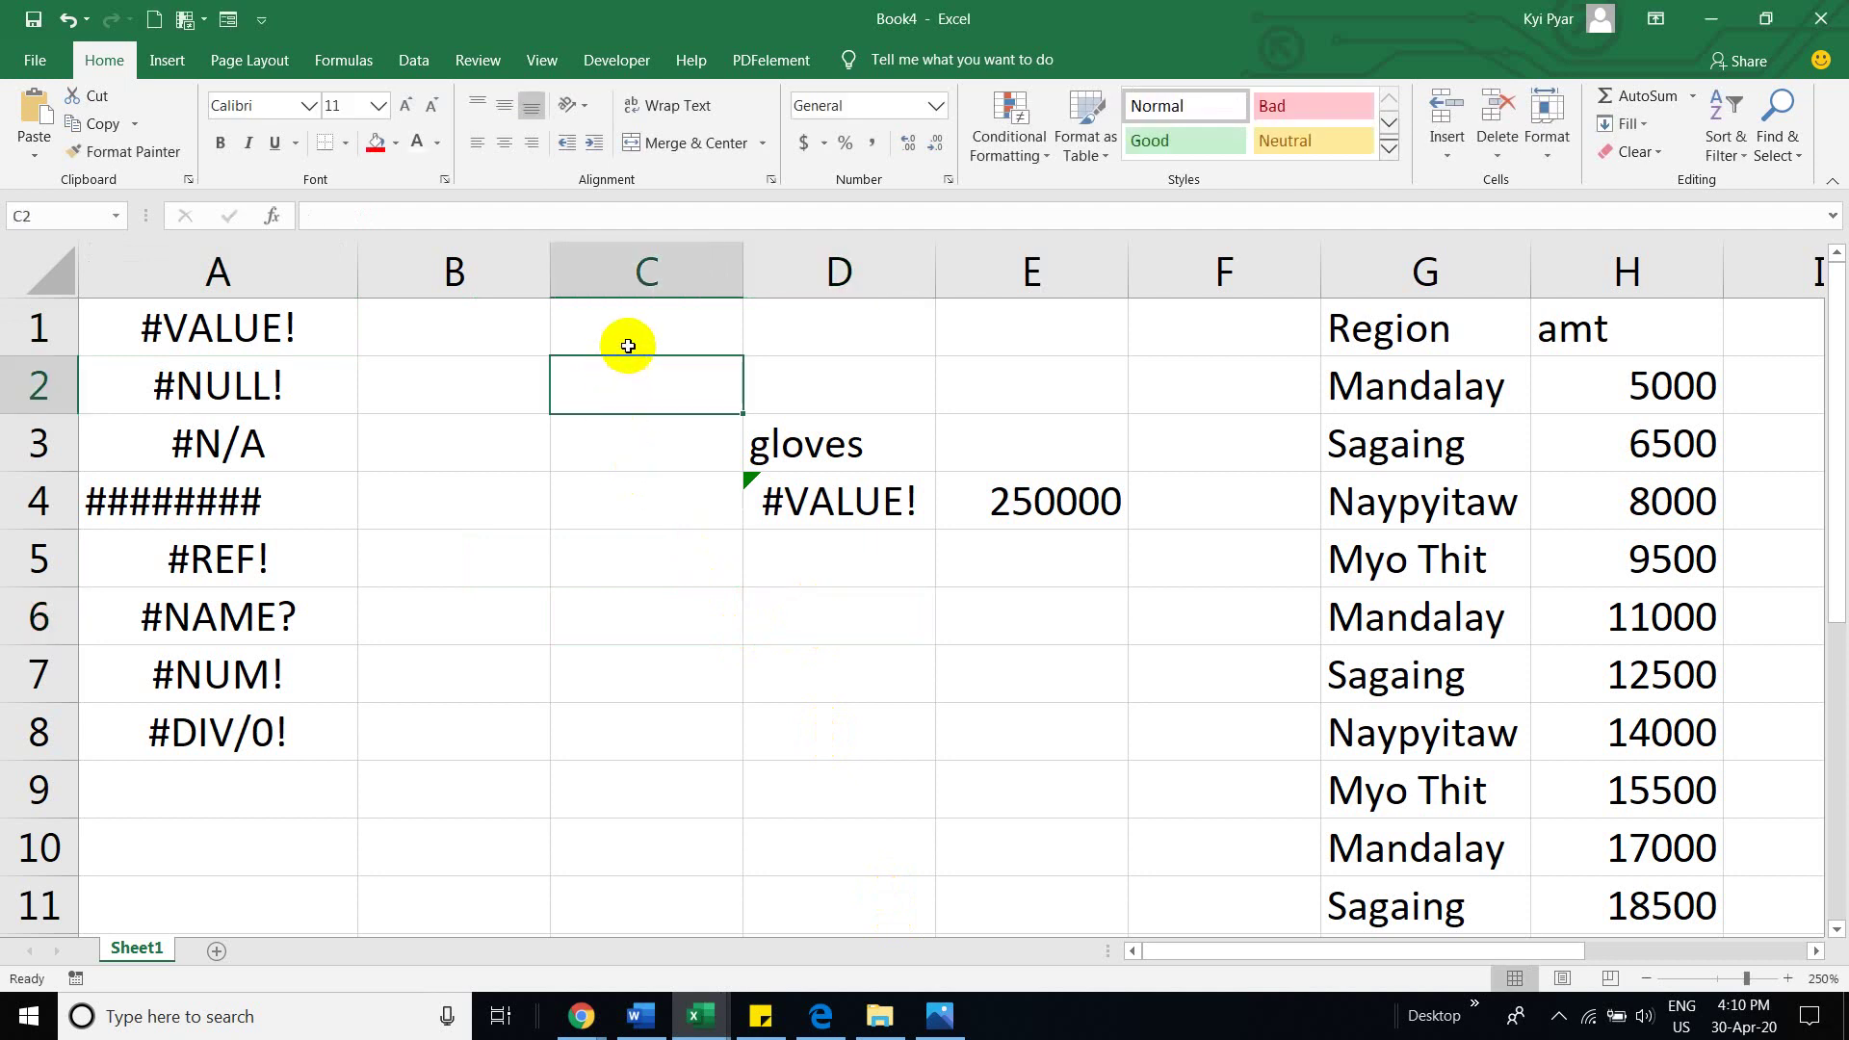
pyautogui.click(673, 613)
pyautogui.press('Left')
pyautogui.write('100')
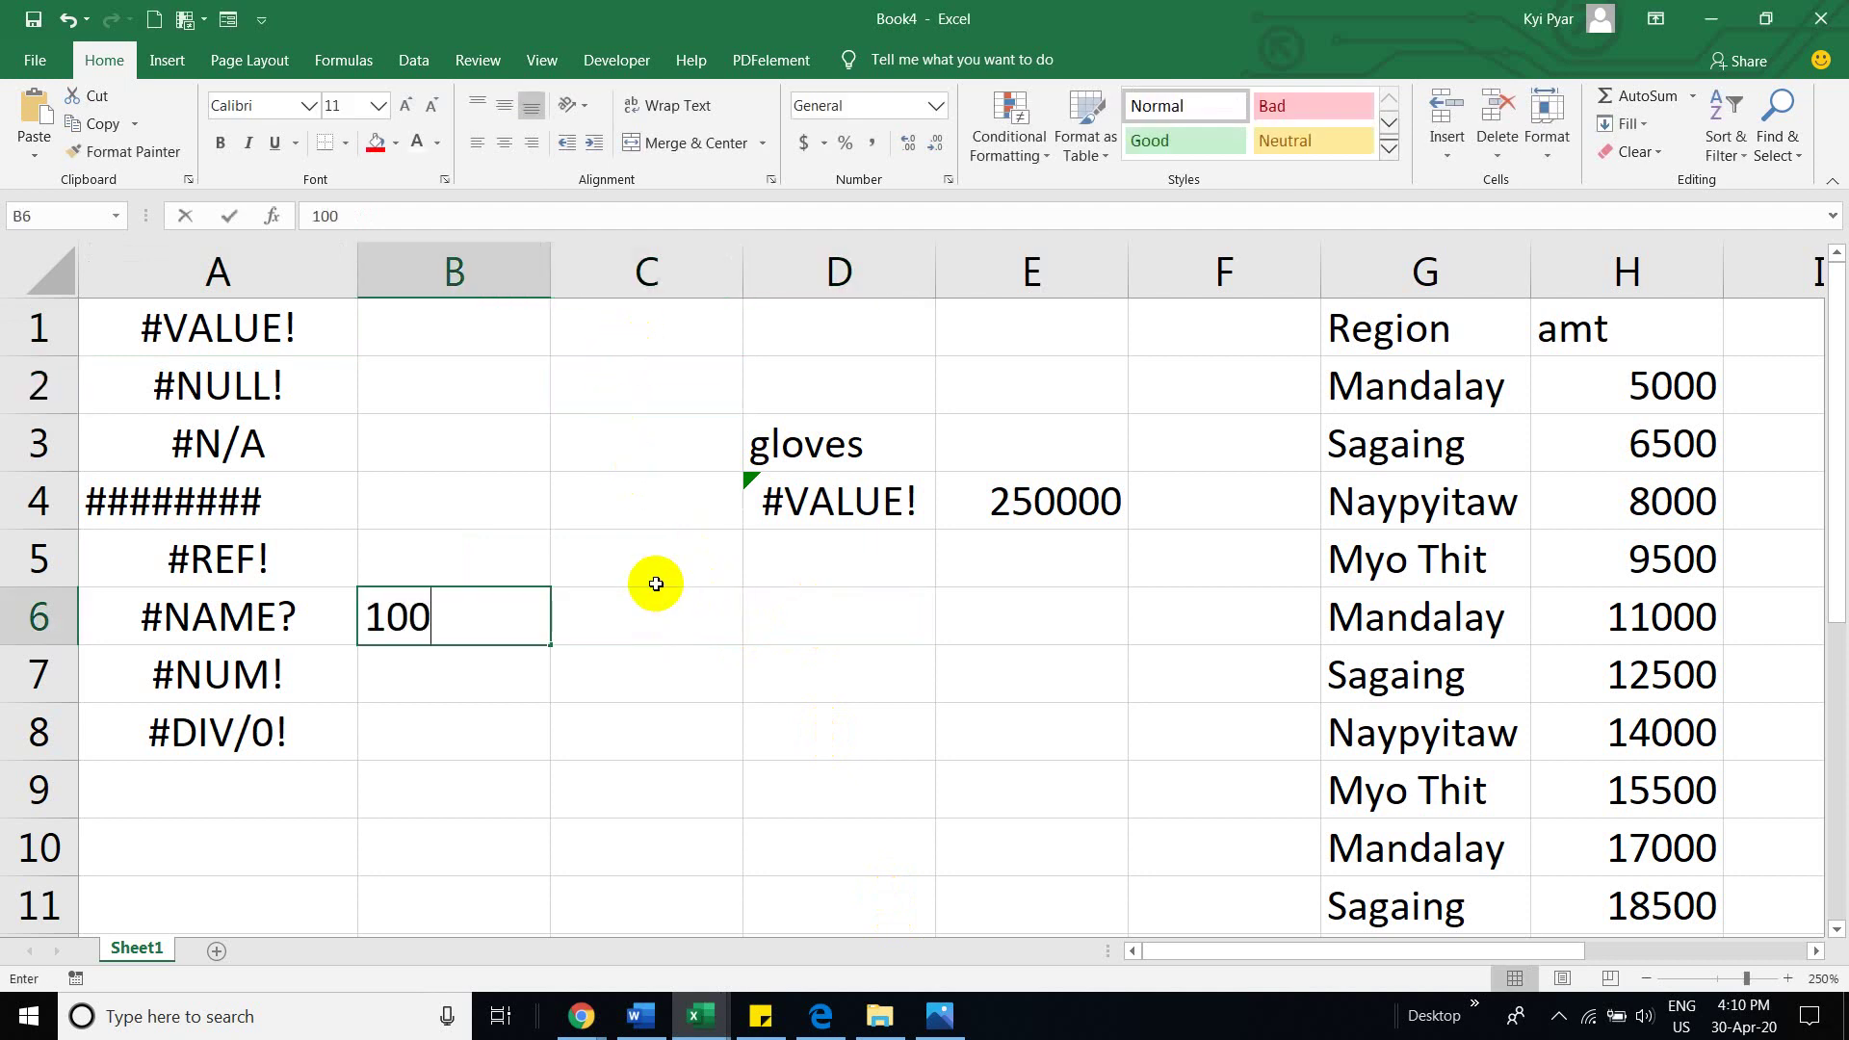
pyautogui.press('Right')
pyautogui.write('10 ')
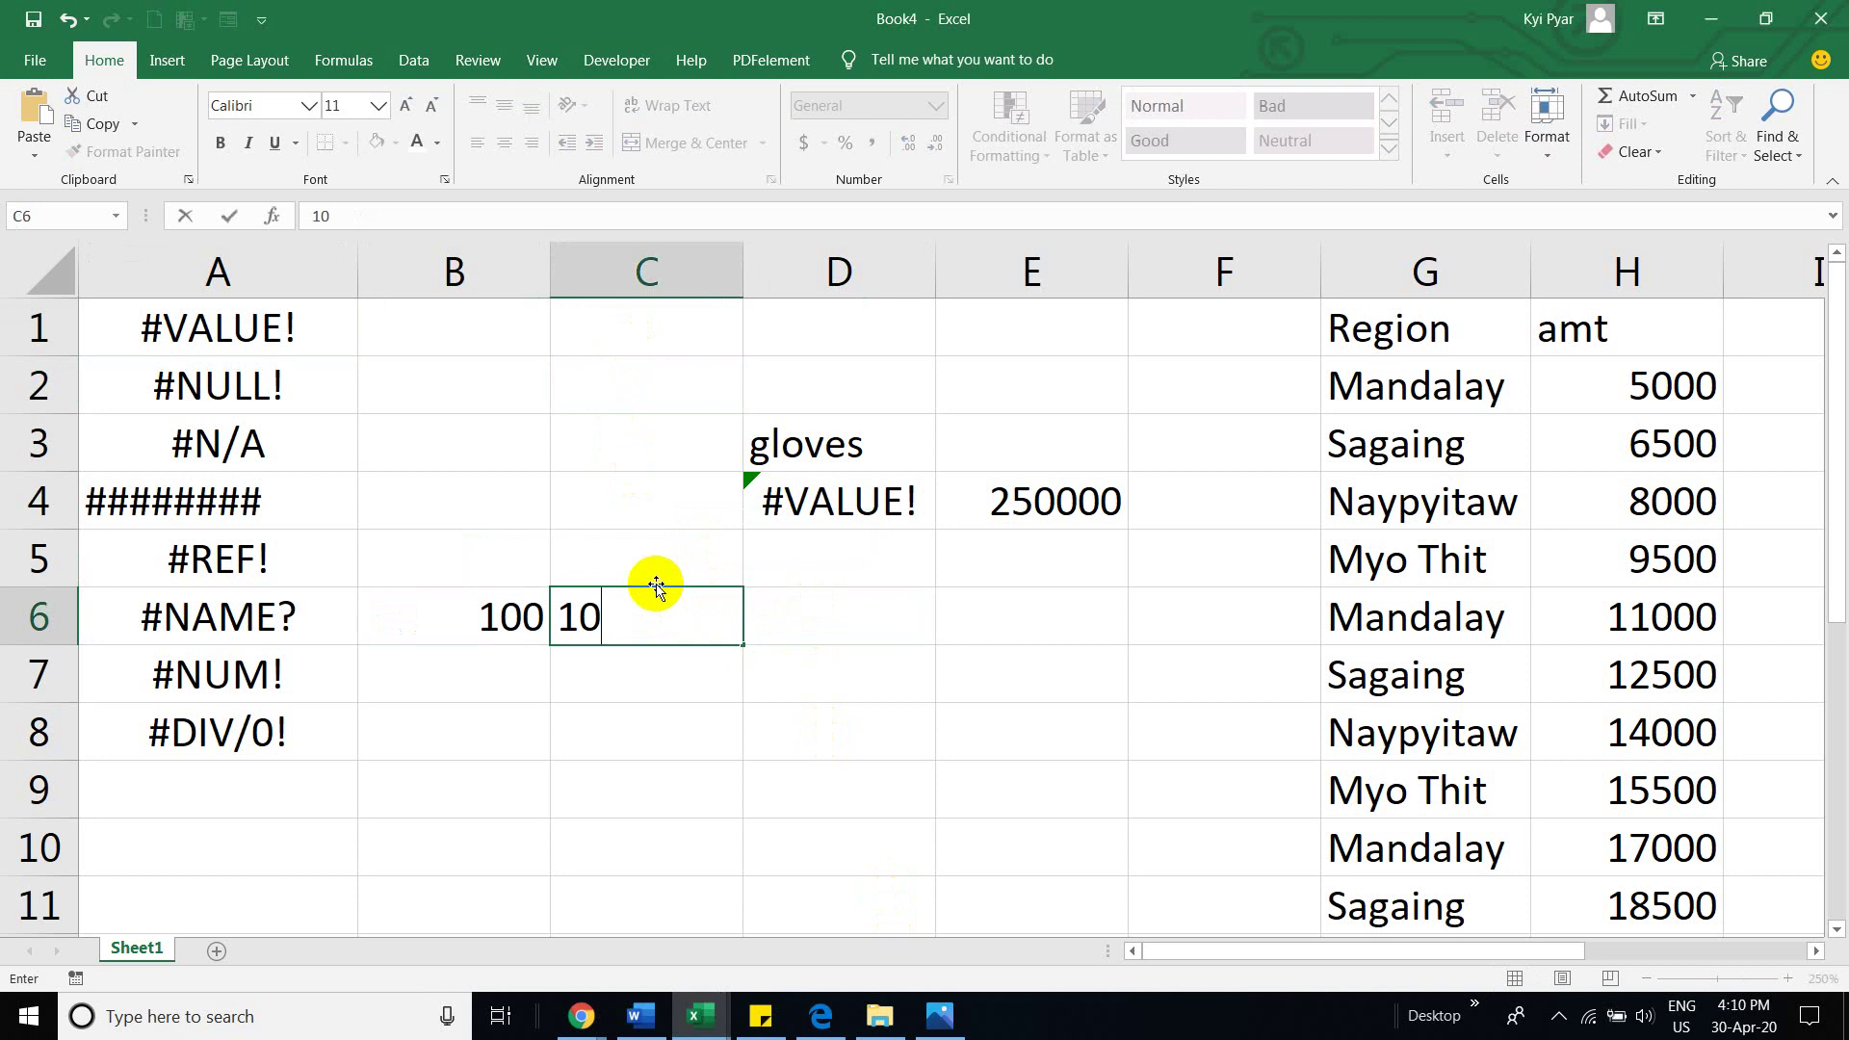
pyautogui.write('PCS')
pyautogui.hotkey('ctrl', 'Return')
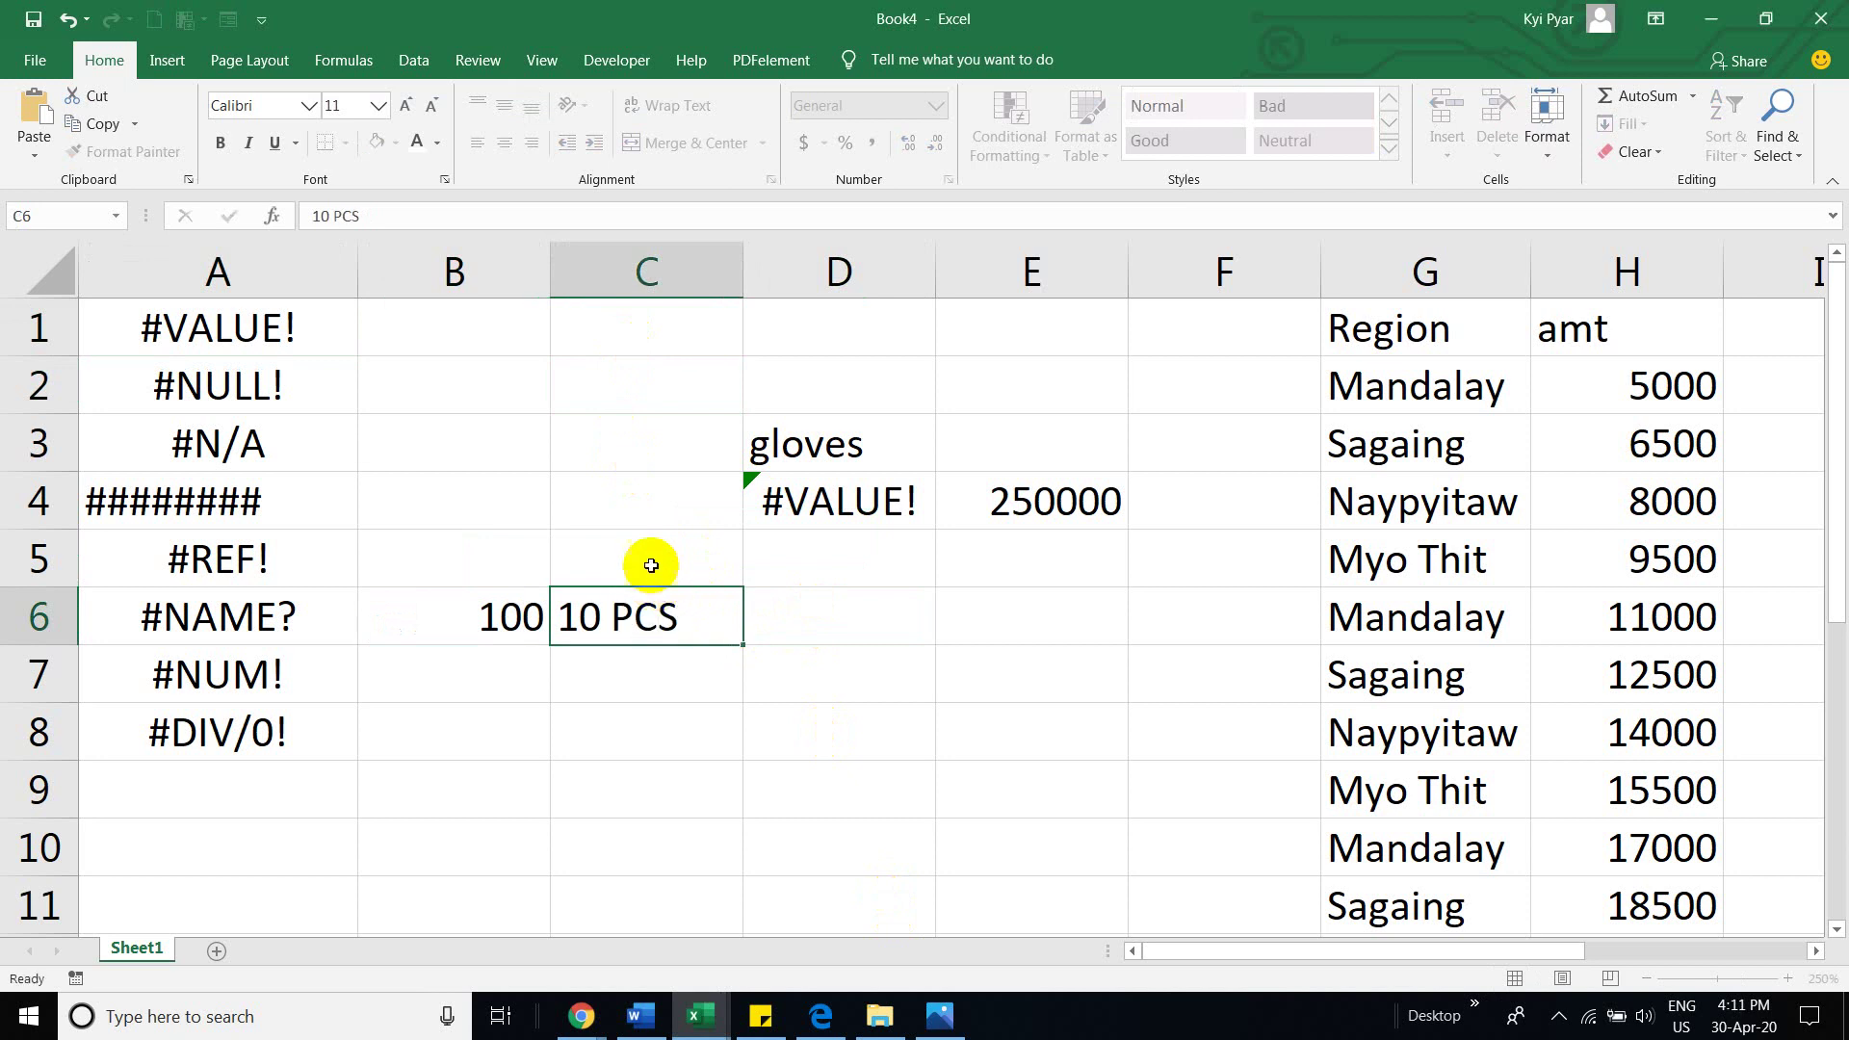
pyautogui.press('Return')
# - Enter =B6*C6 in D6, which returns #VALUE!, then check the B6 and C6 inputs
pyautogui.click(755, 602)
pyautogui.click(672, 610)
pyautogui.click(823, 597)
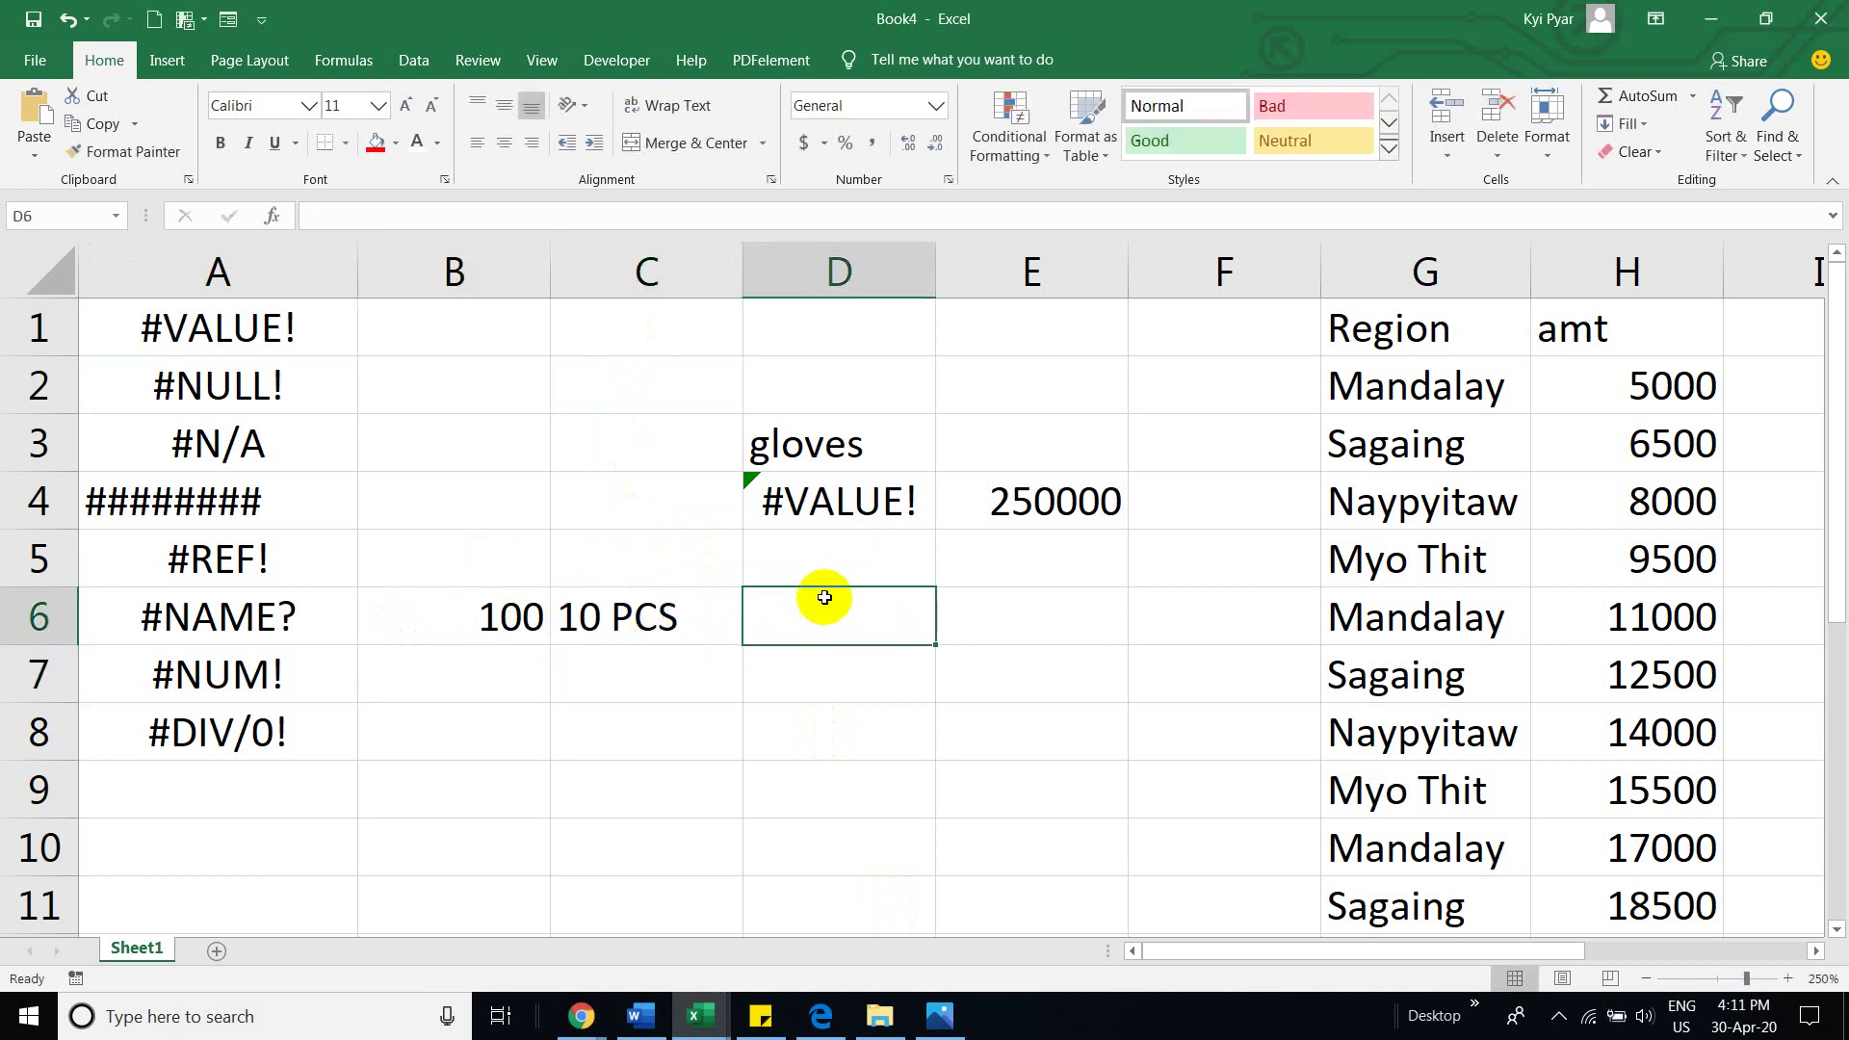
pyautogui.write('=')
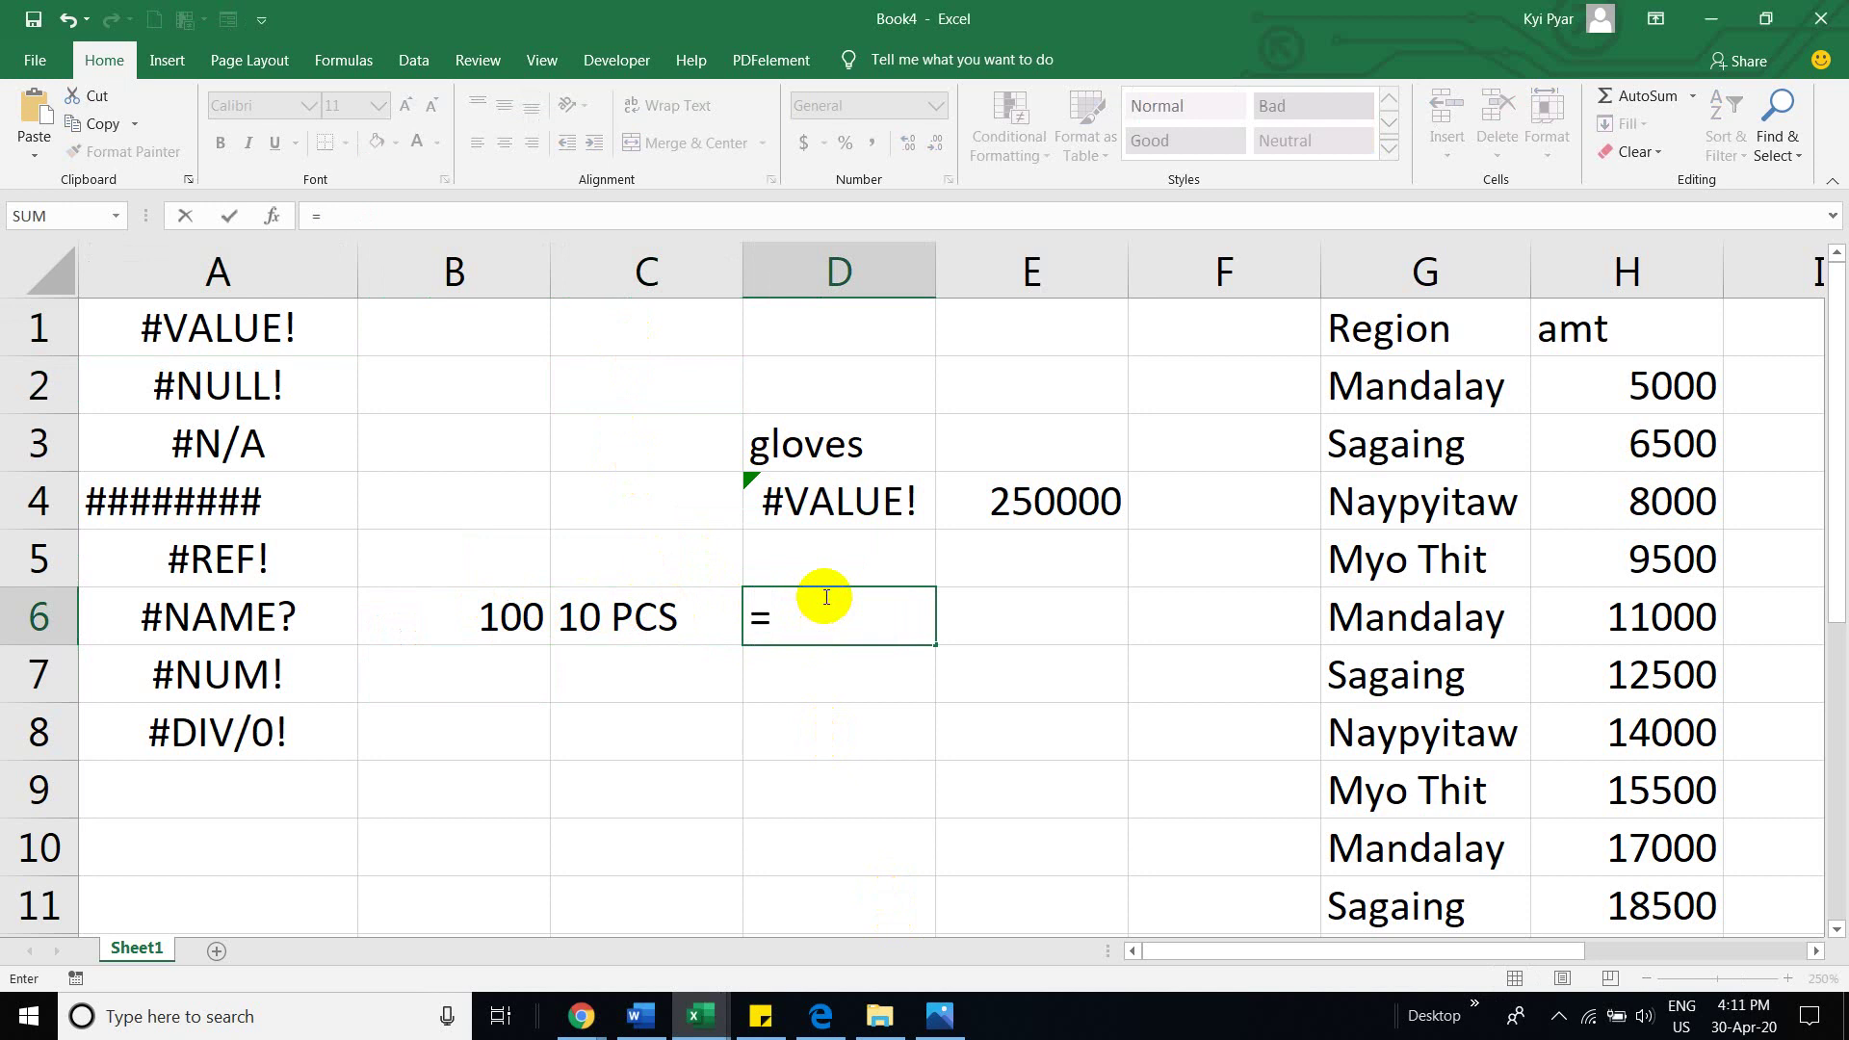
pyautogui.click(536, 618)
pyautogui.write('*')
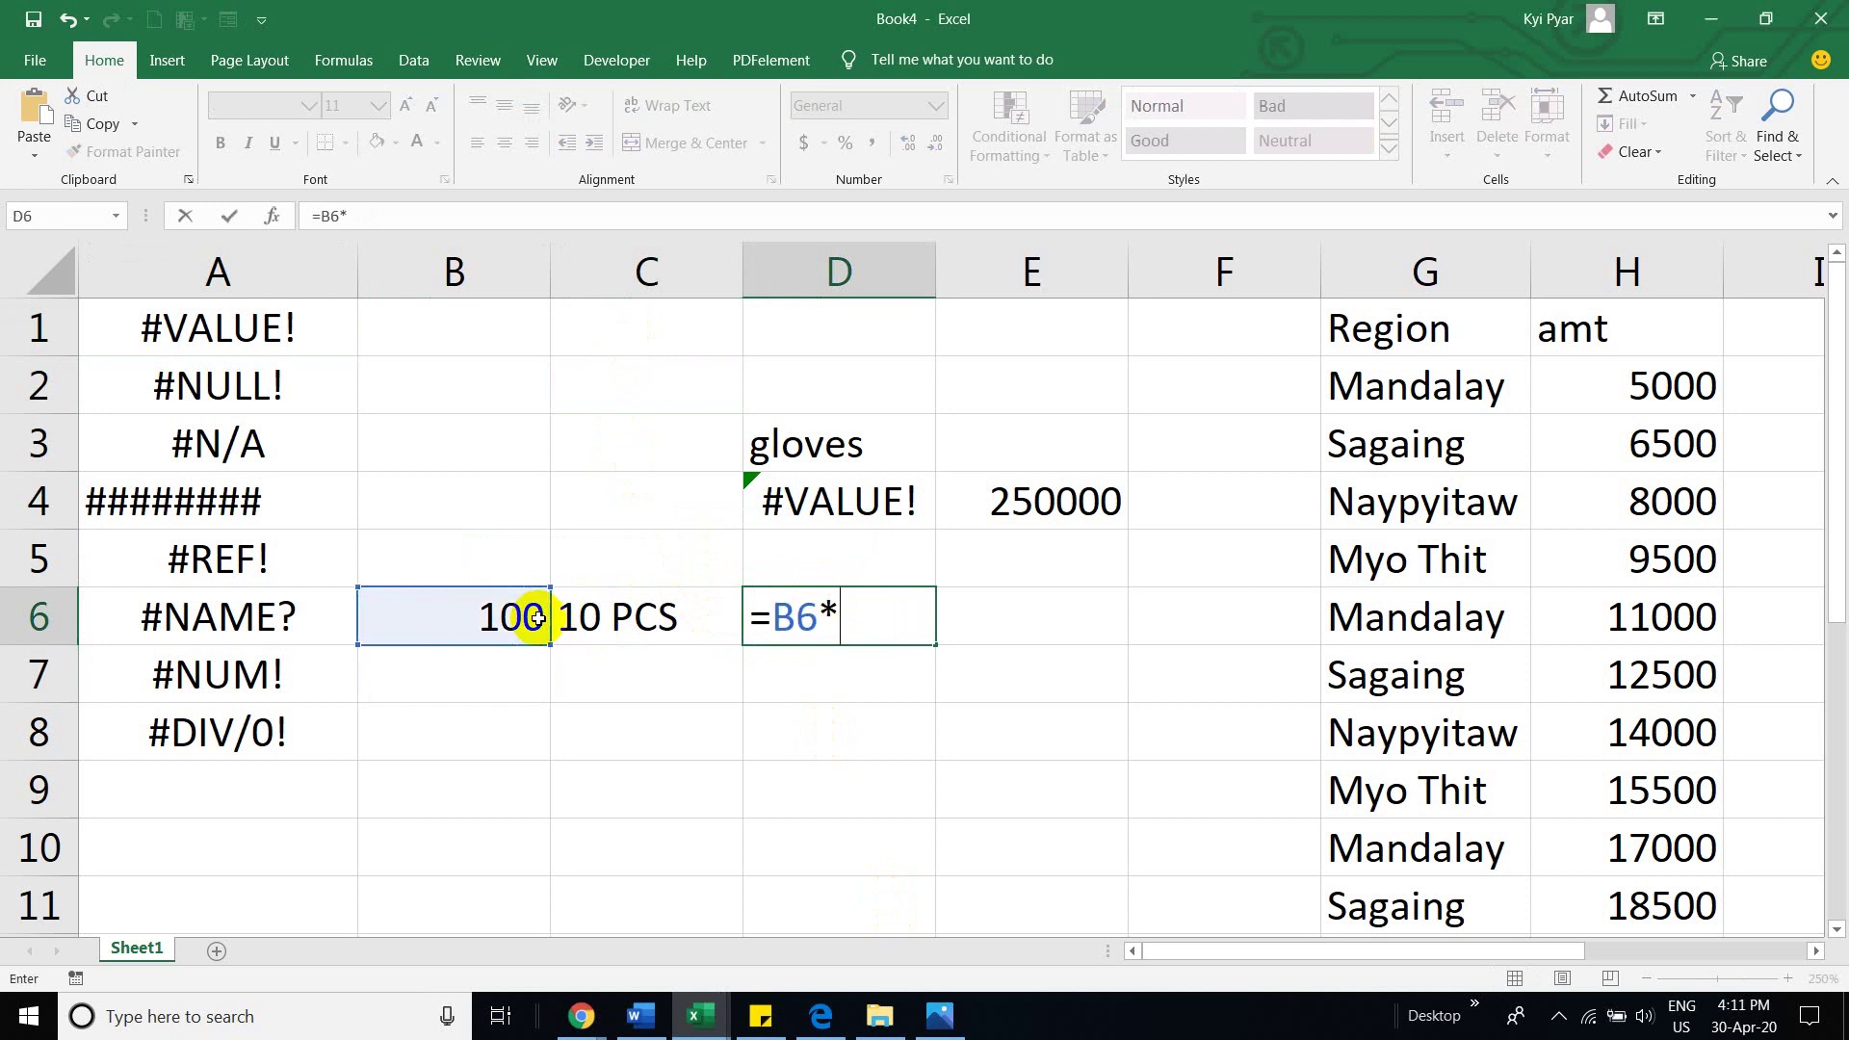
pyautogui.click(622, 614)
pyautogui.press('Return')
pyautogui.press('Up')
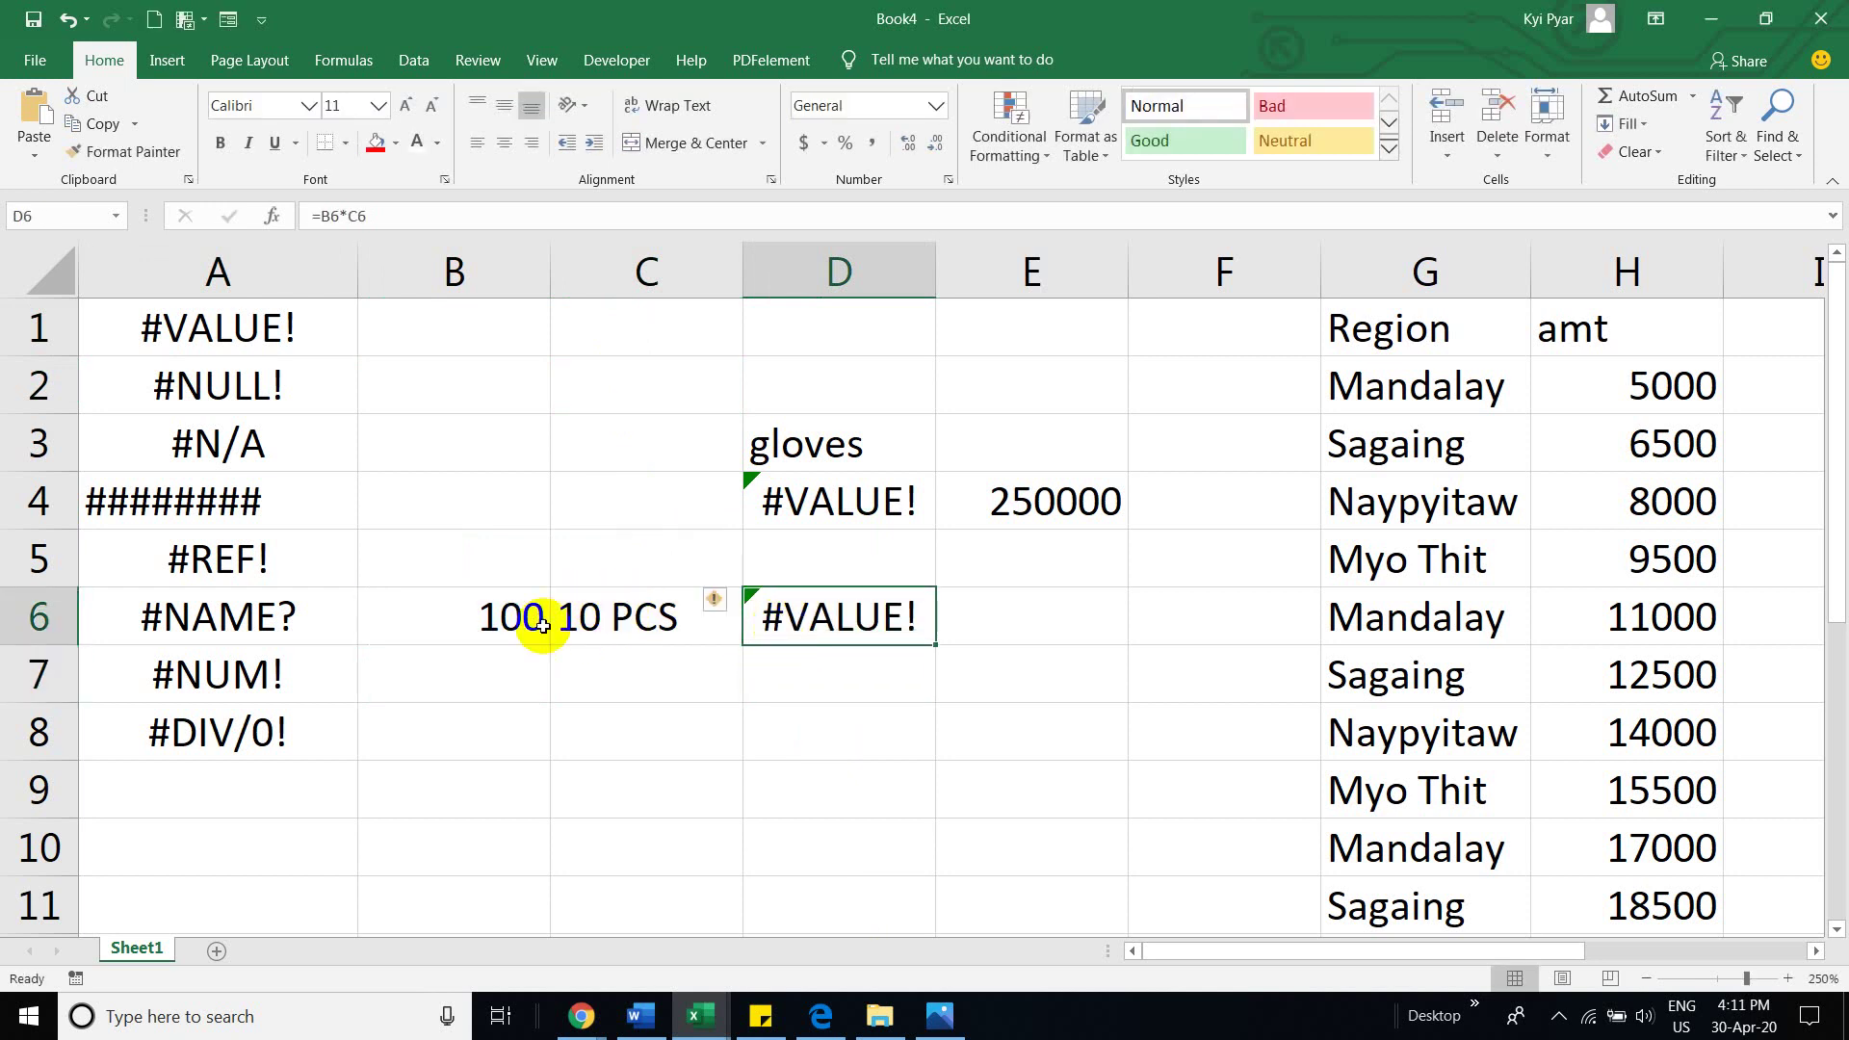
pyautogui.click(505, 606)
pyautogui.click(655, 612)
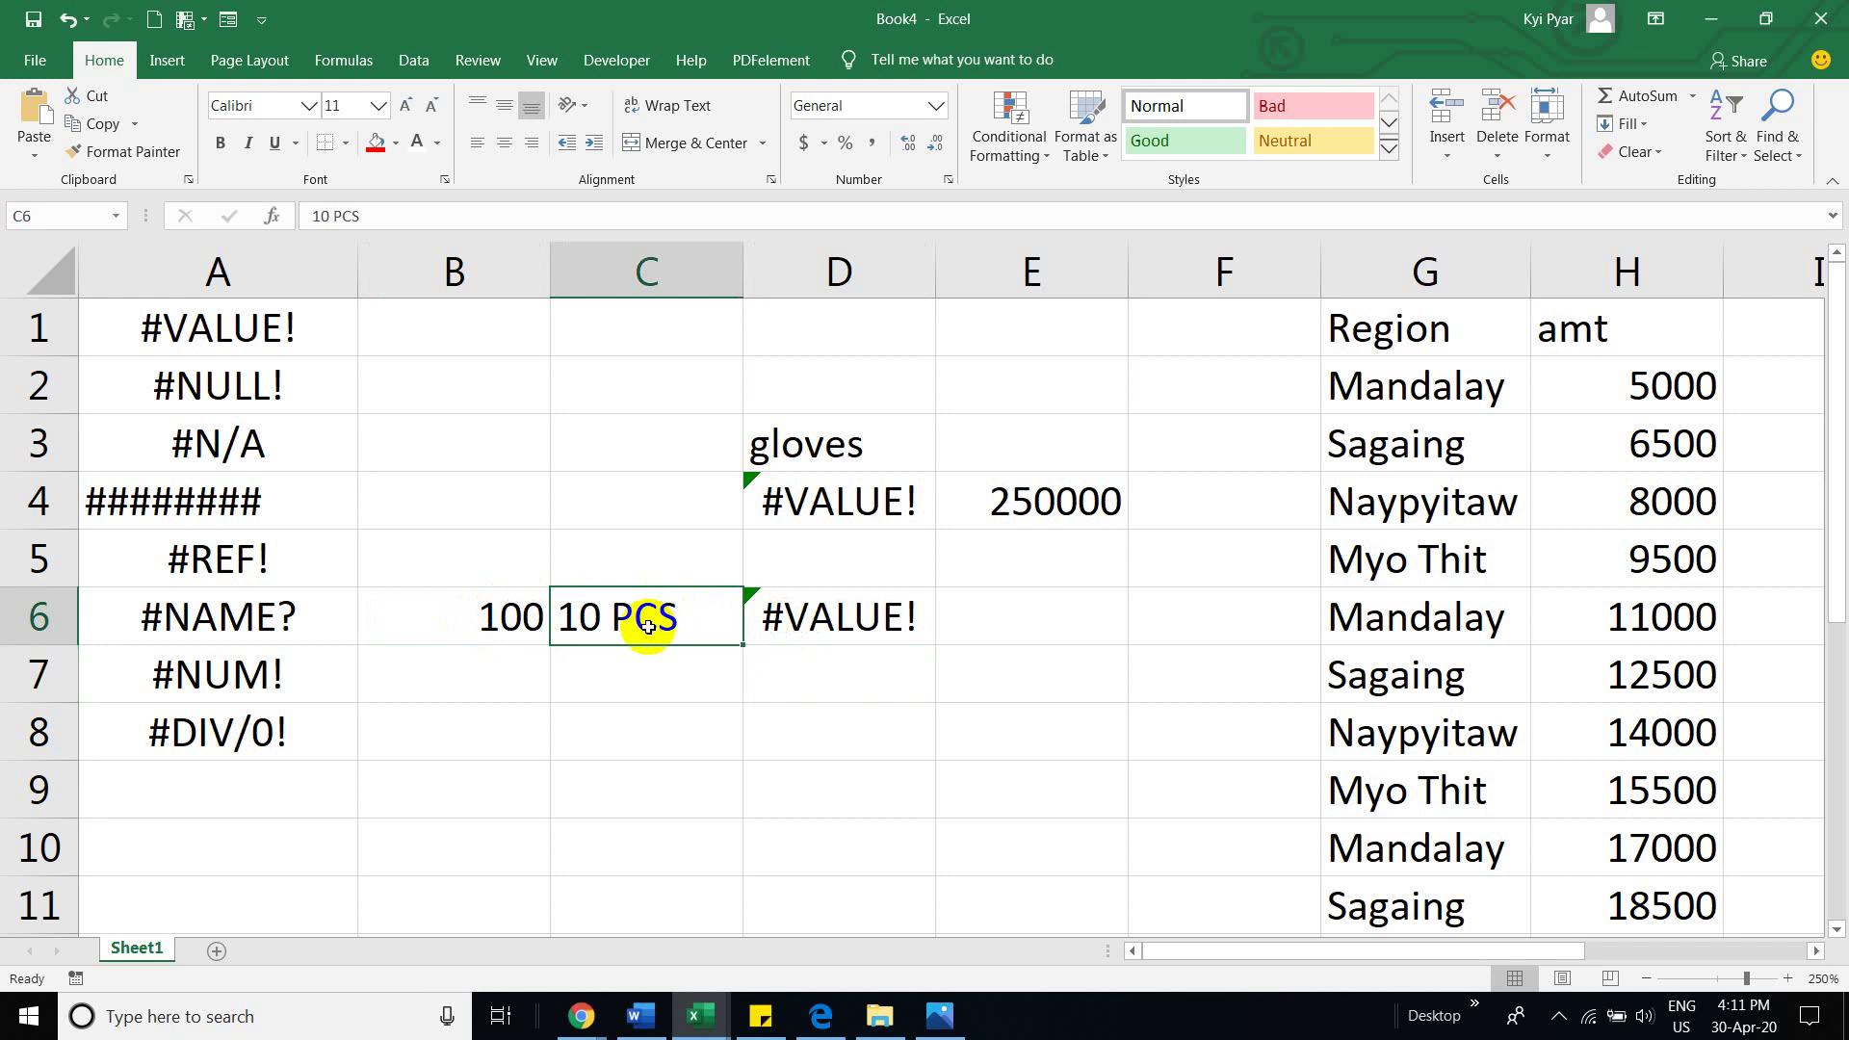
# - Zoom in and inspect D6's formula and the 10 PCS text in C6
pyautogui.scroll(2, 747, 619)
pyautogui.click(637, 610)
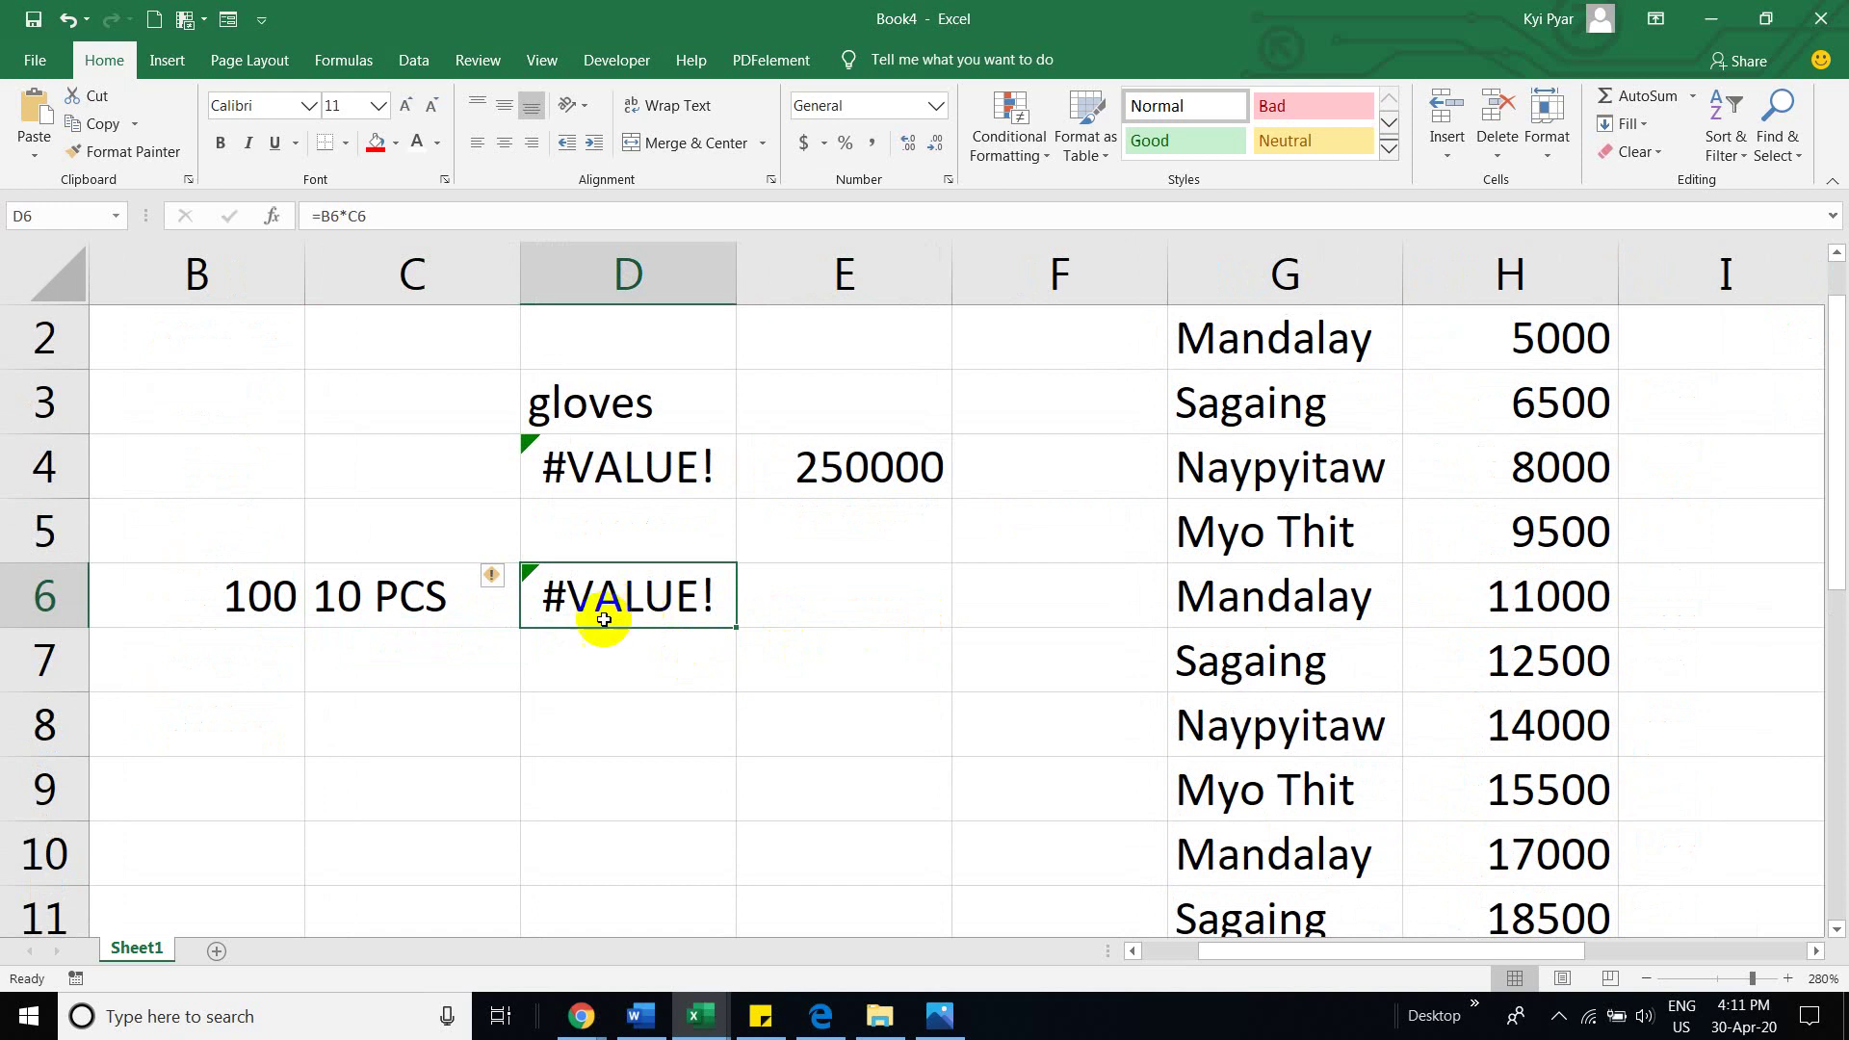
pyautogui.click(429, 598)
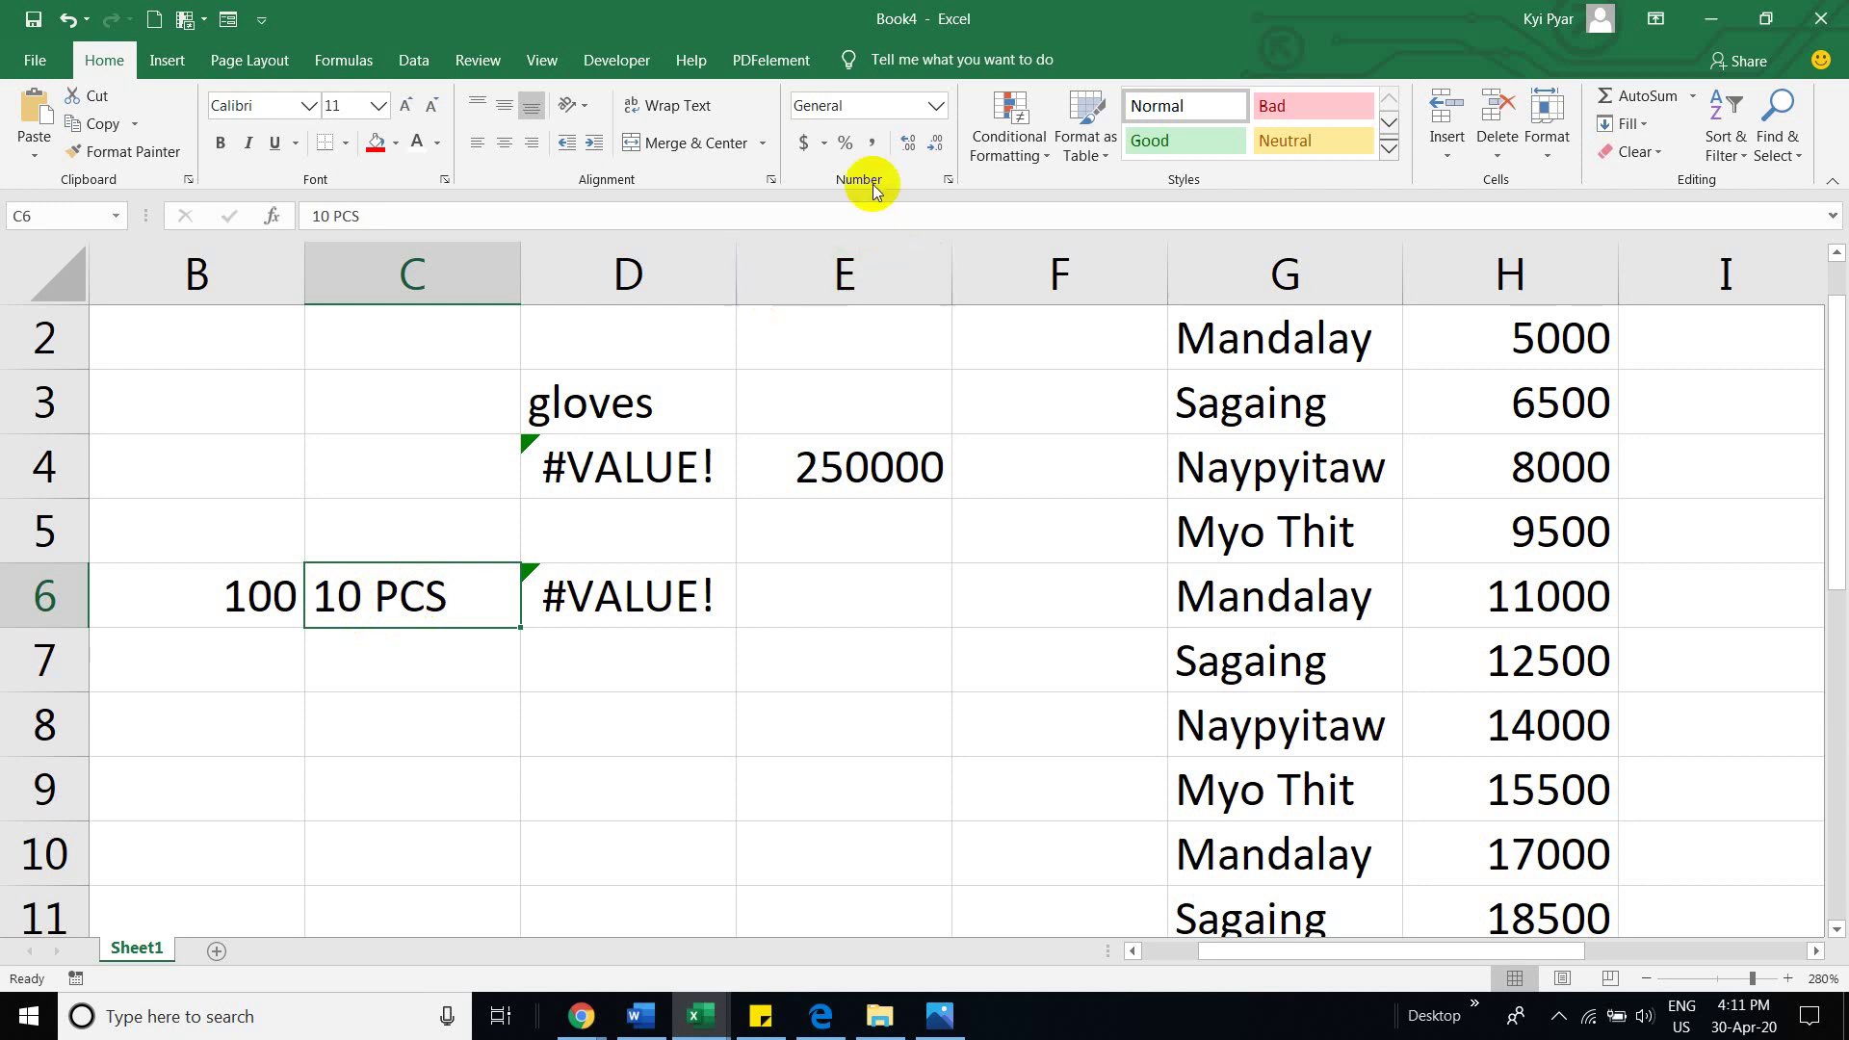
# - In Format Cells, replace C6's General code with the custom format 0 "PCS"
pyautogui.click(950, 181)
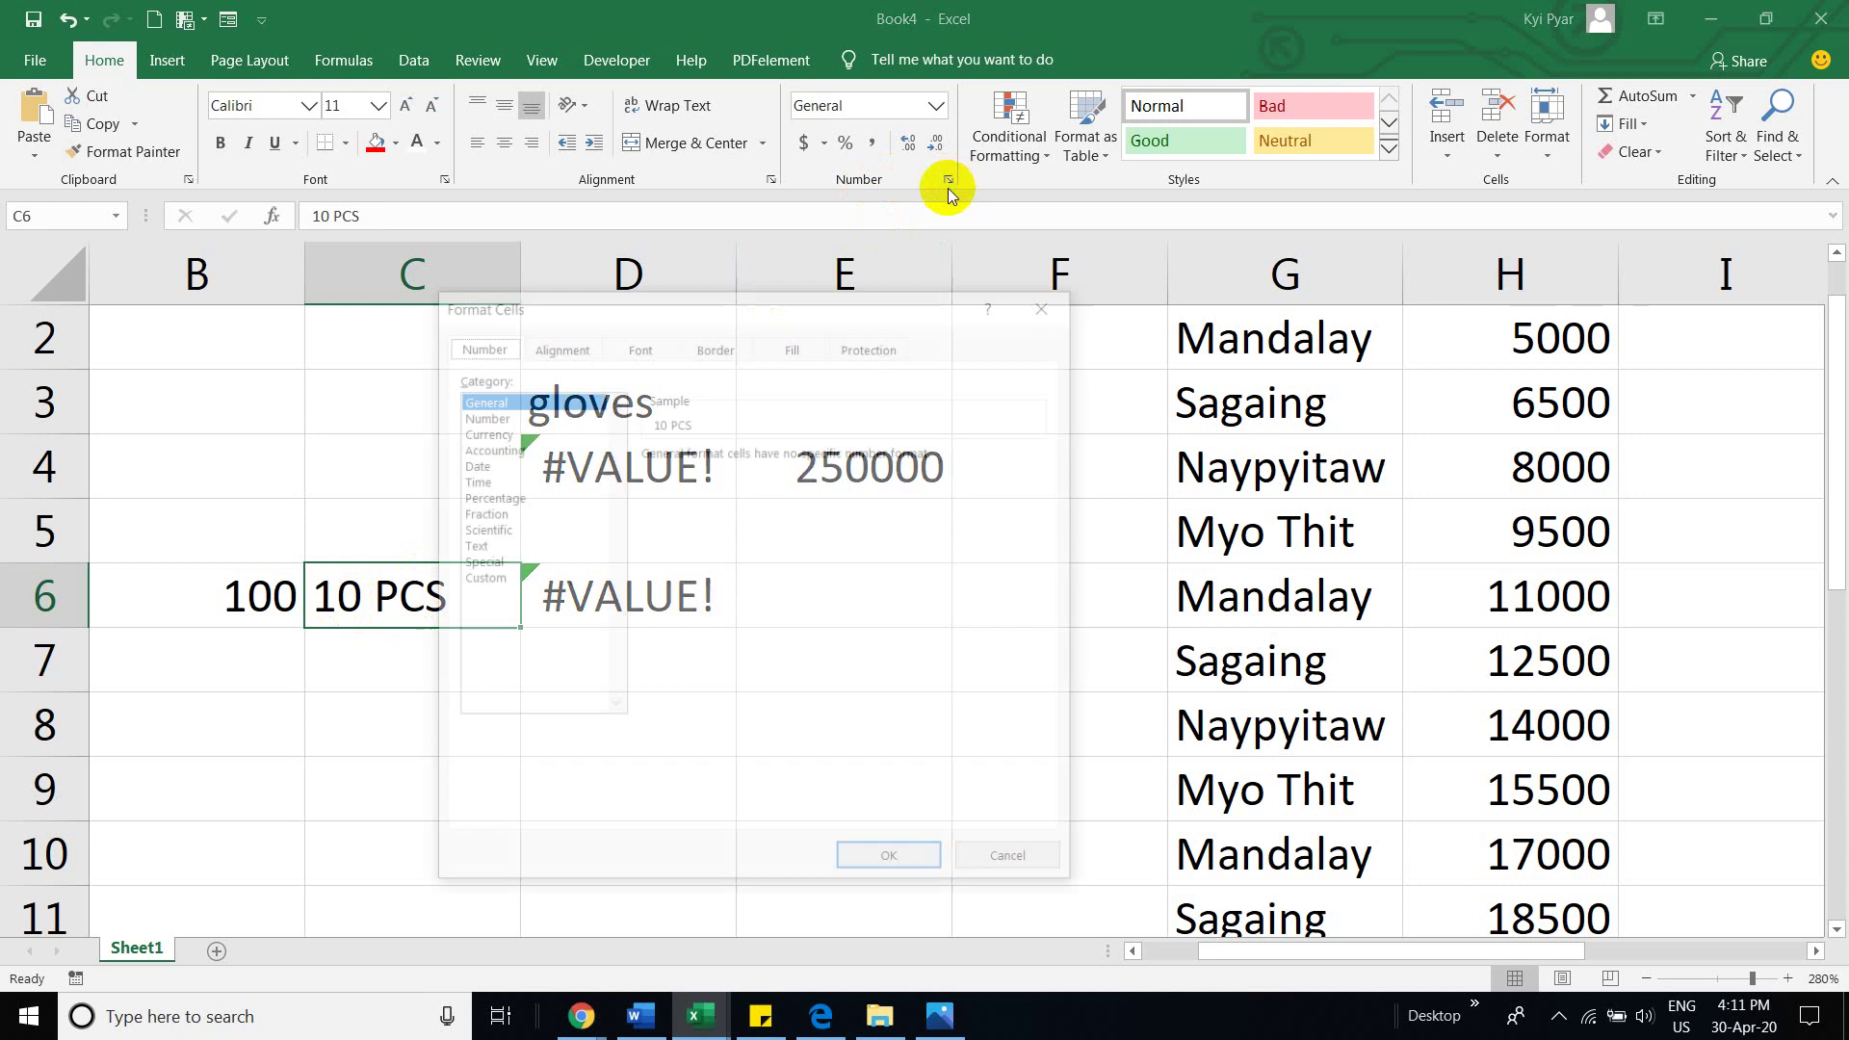
pyautogui.click(488, 580)
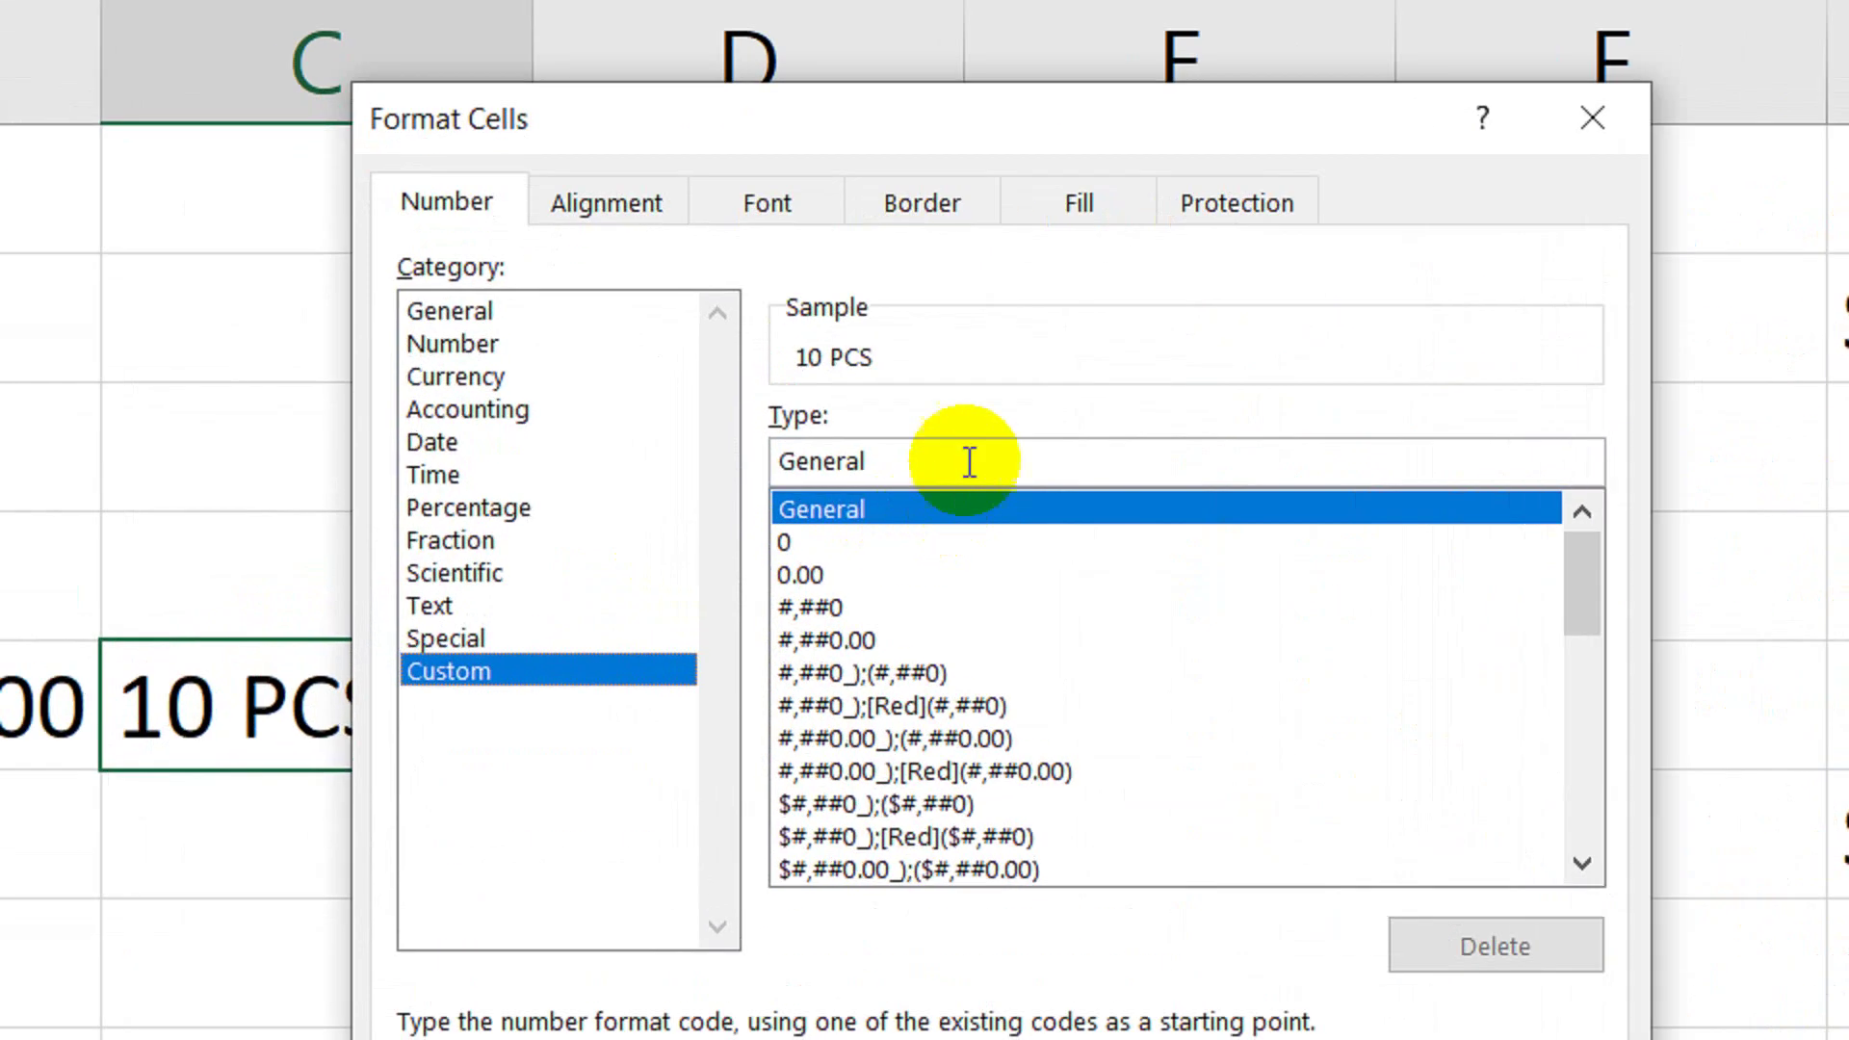
pyautogui.doubleClick(875, 457)
pyautogui.write('0 ')
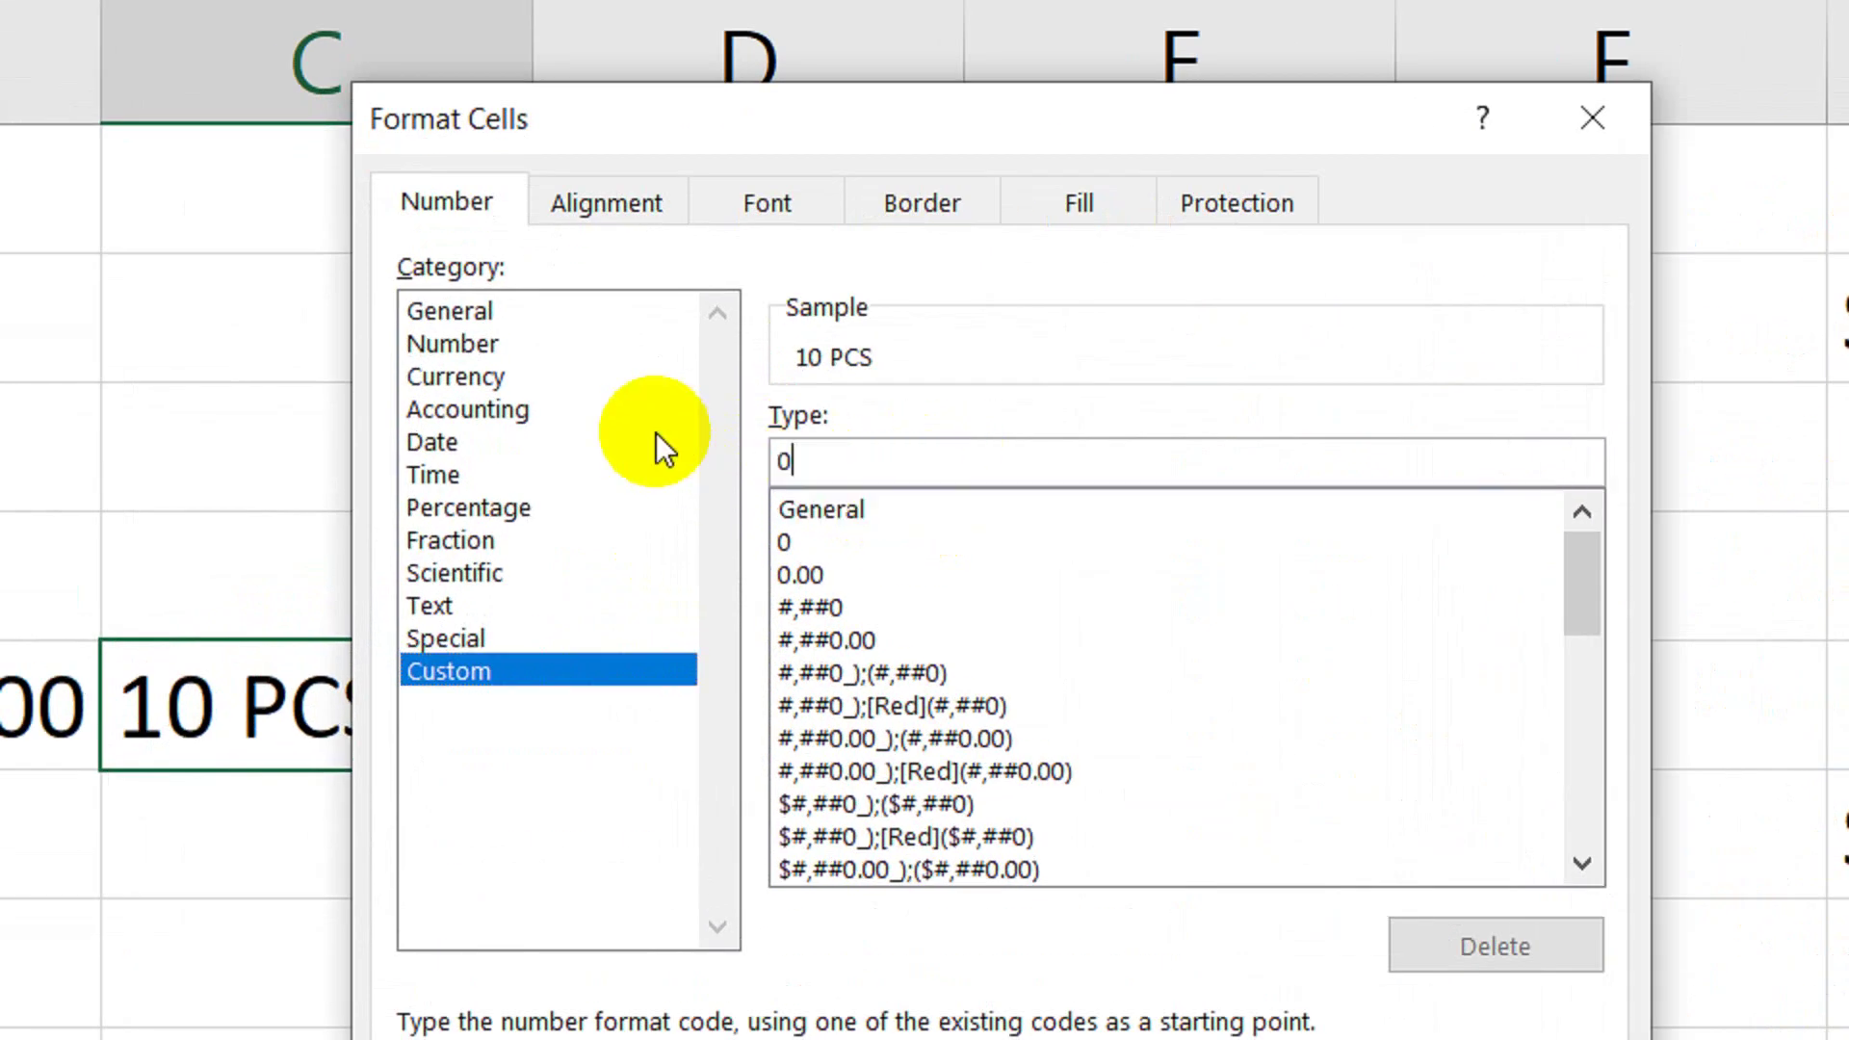
pyautogui.write('P')
pyautogui.press('BackSpace')
pyautogui.write('"PC')
pyautogui.write('S"')
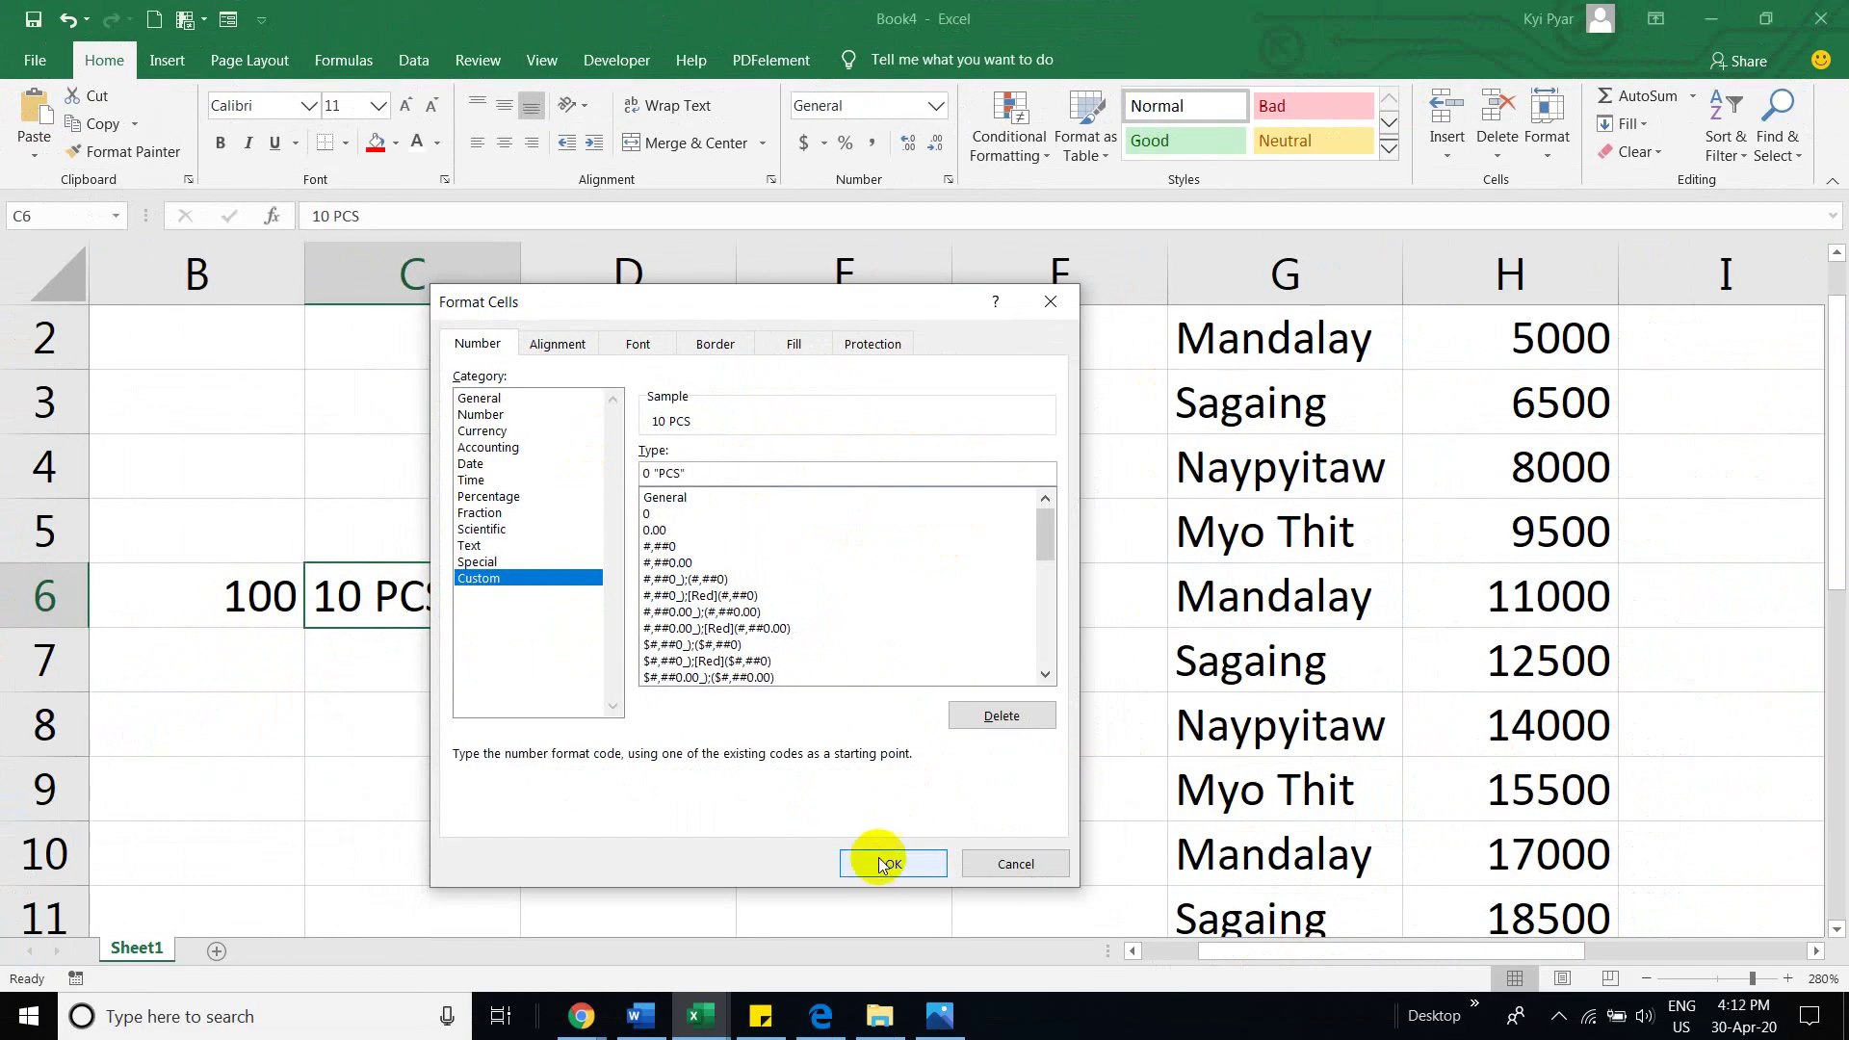
# - Apply the 0 "PCS" format, retype 10 in C6, and confirm D6 now shows 1000
pyautogui.click(881, 864)
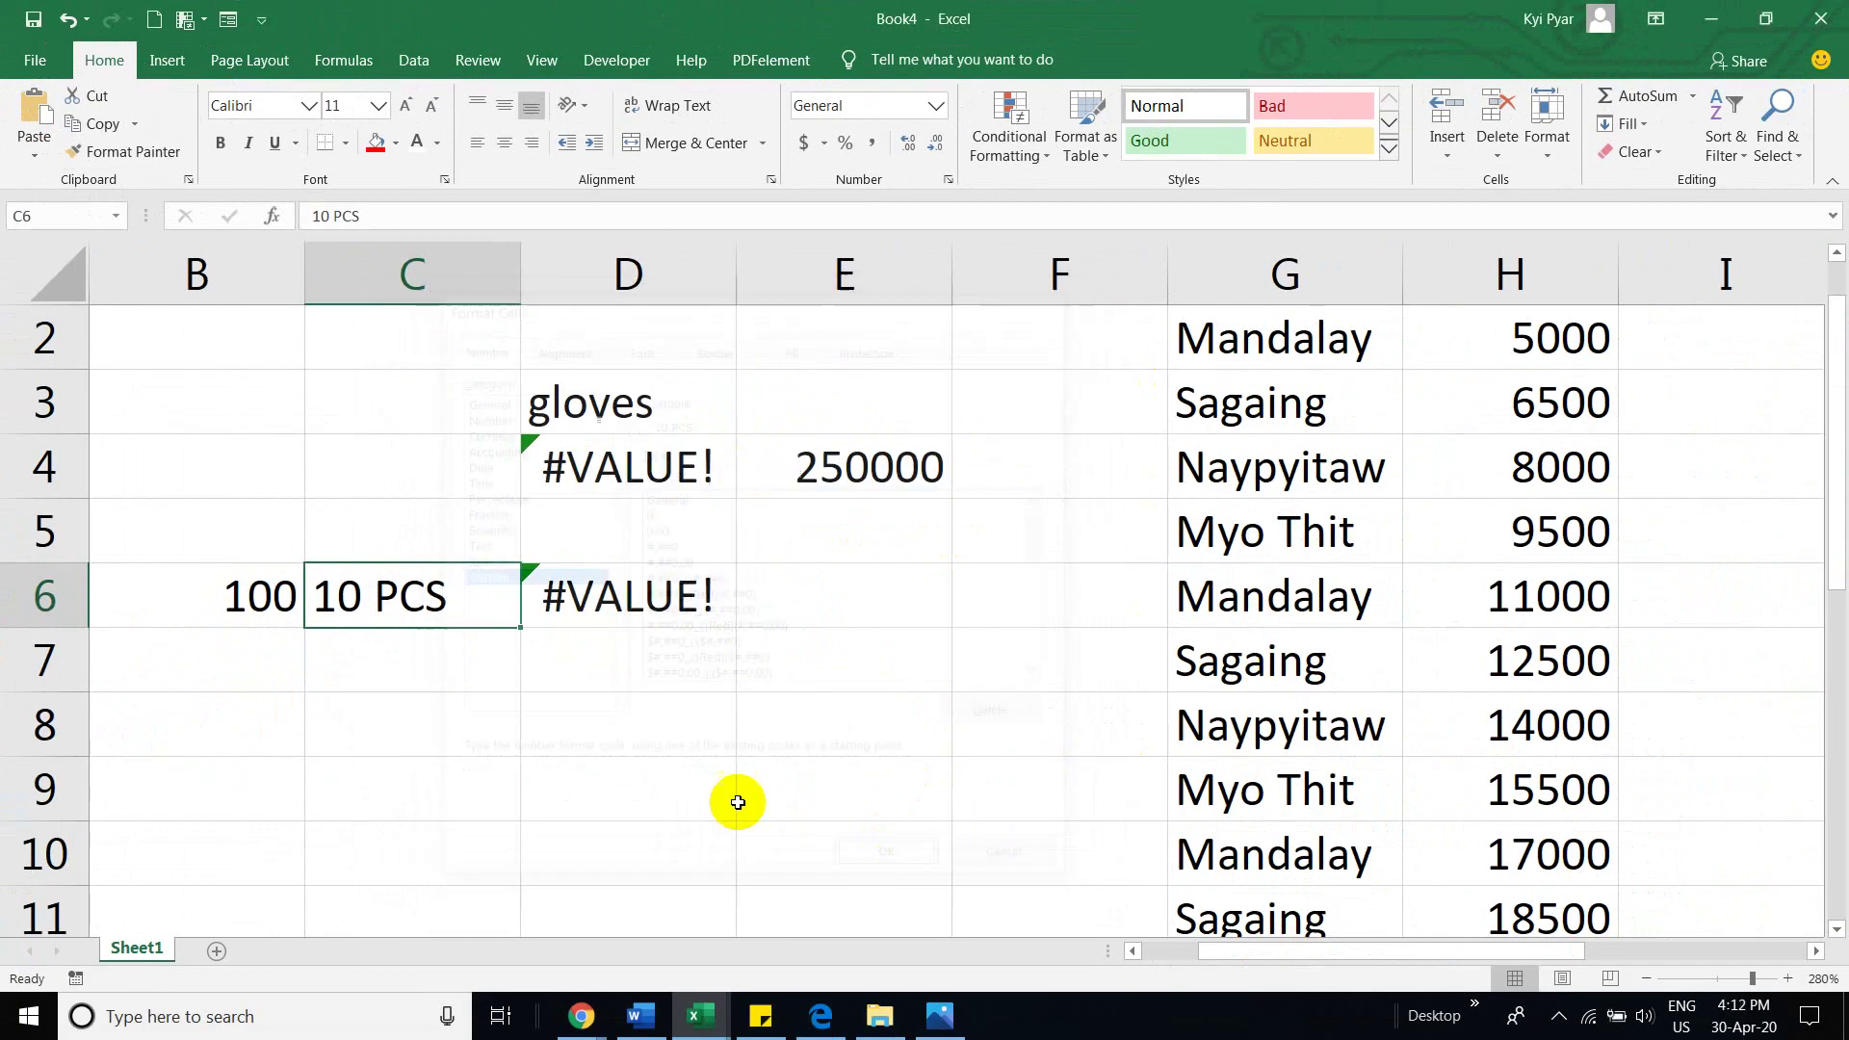
pyautogui.write('10')
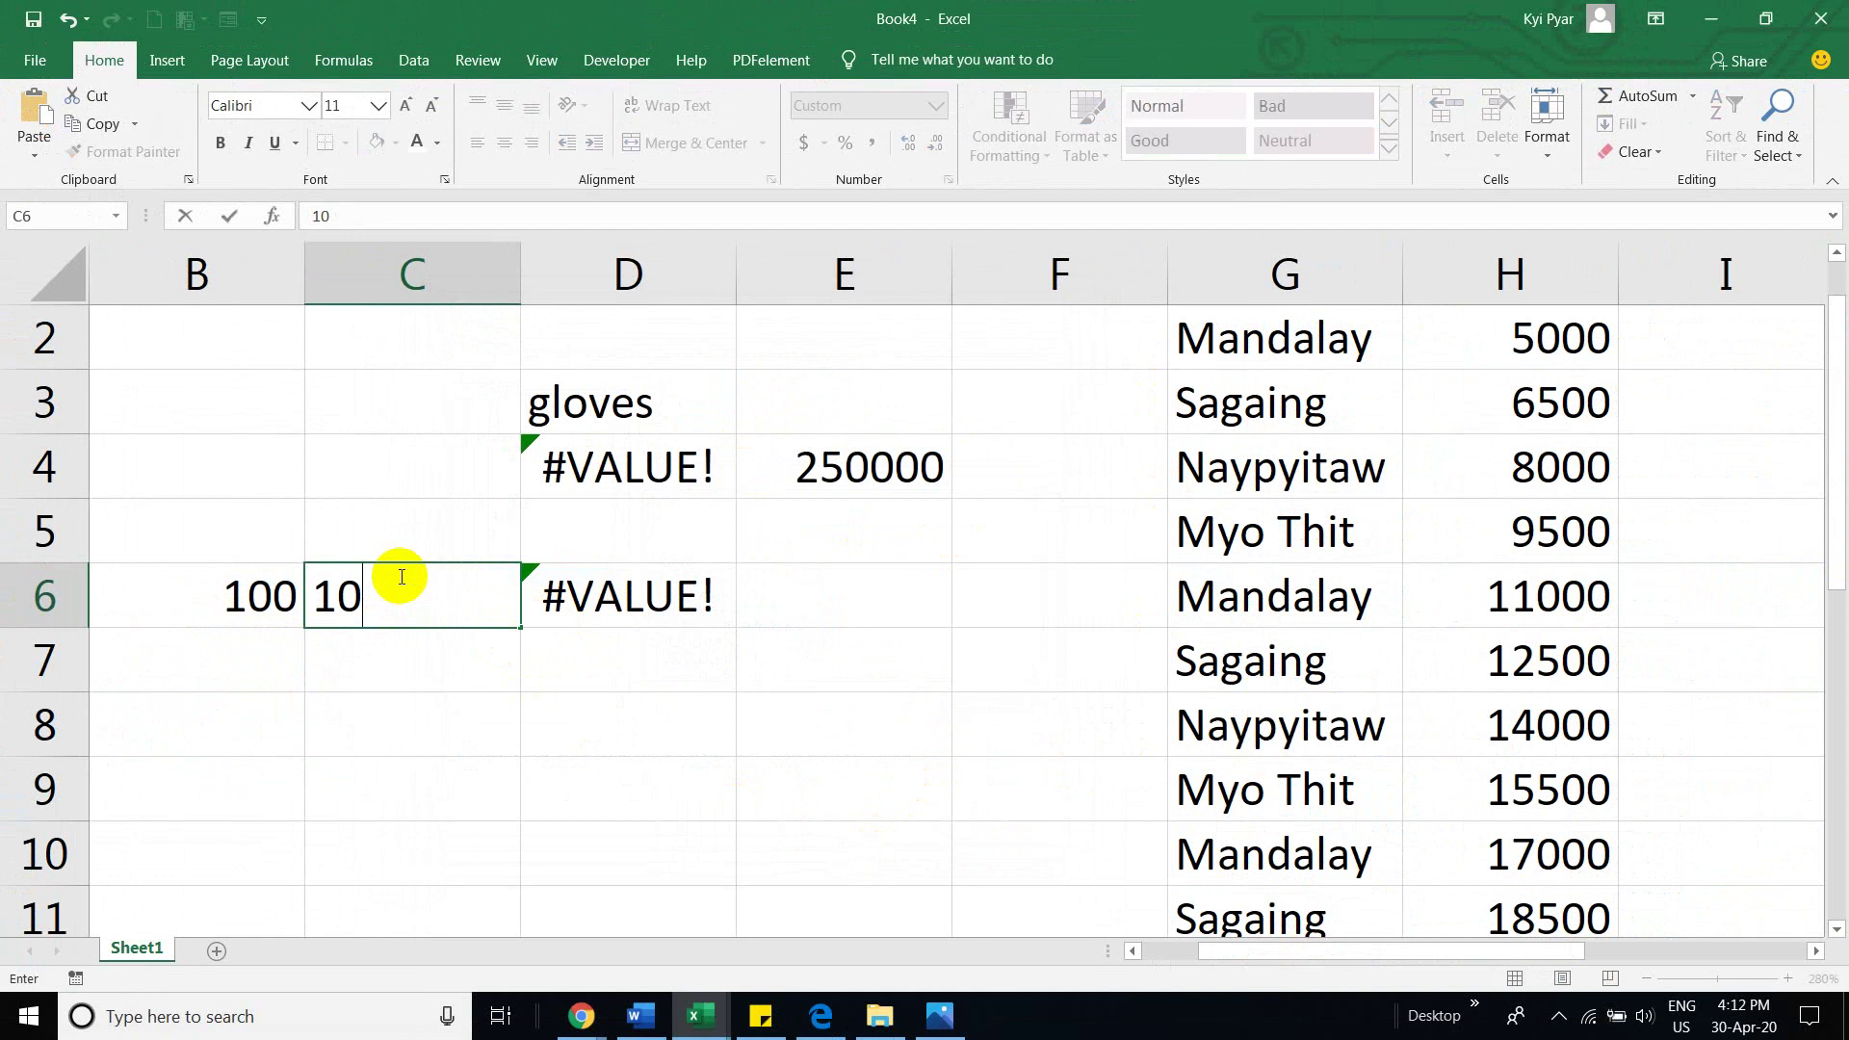
pyautogui.press('Return')
pyautogui.click(429, 595)
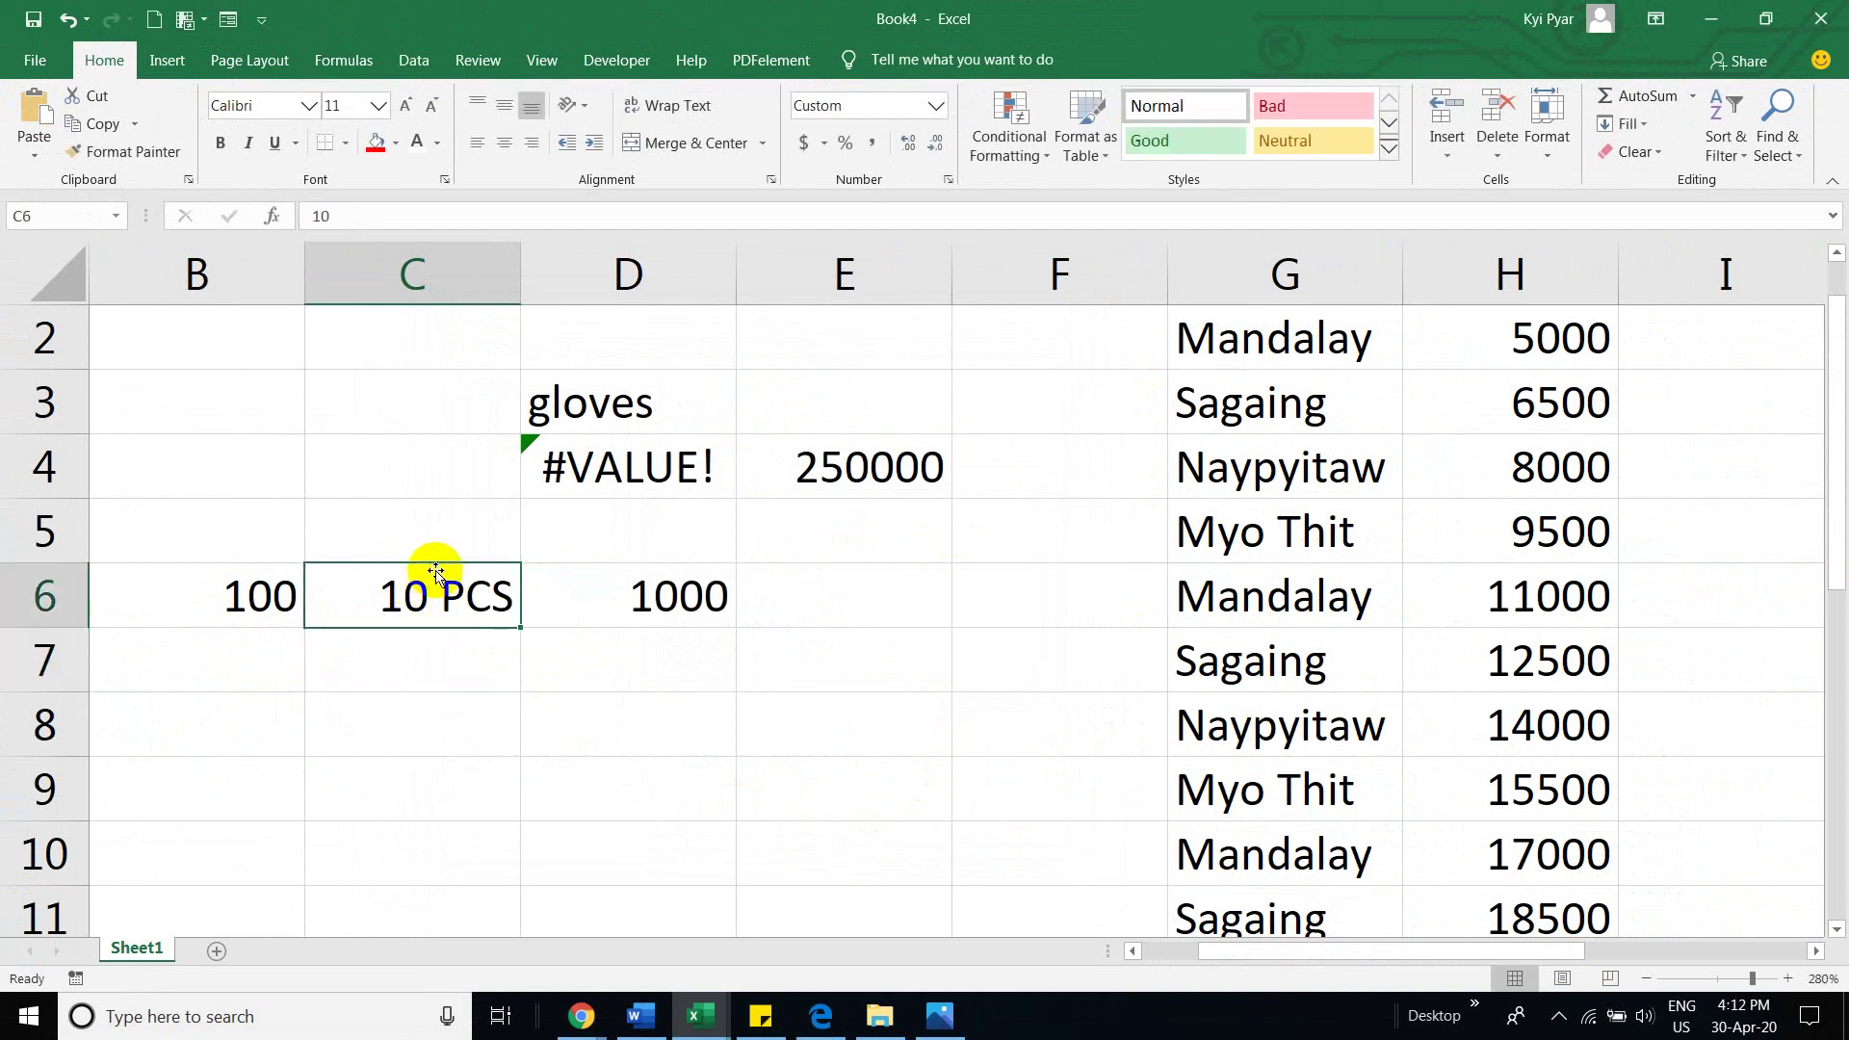
pyautogui.click(628, 577)
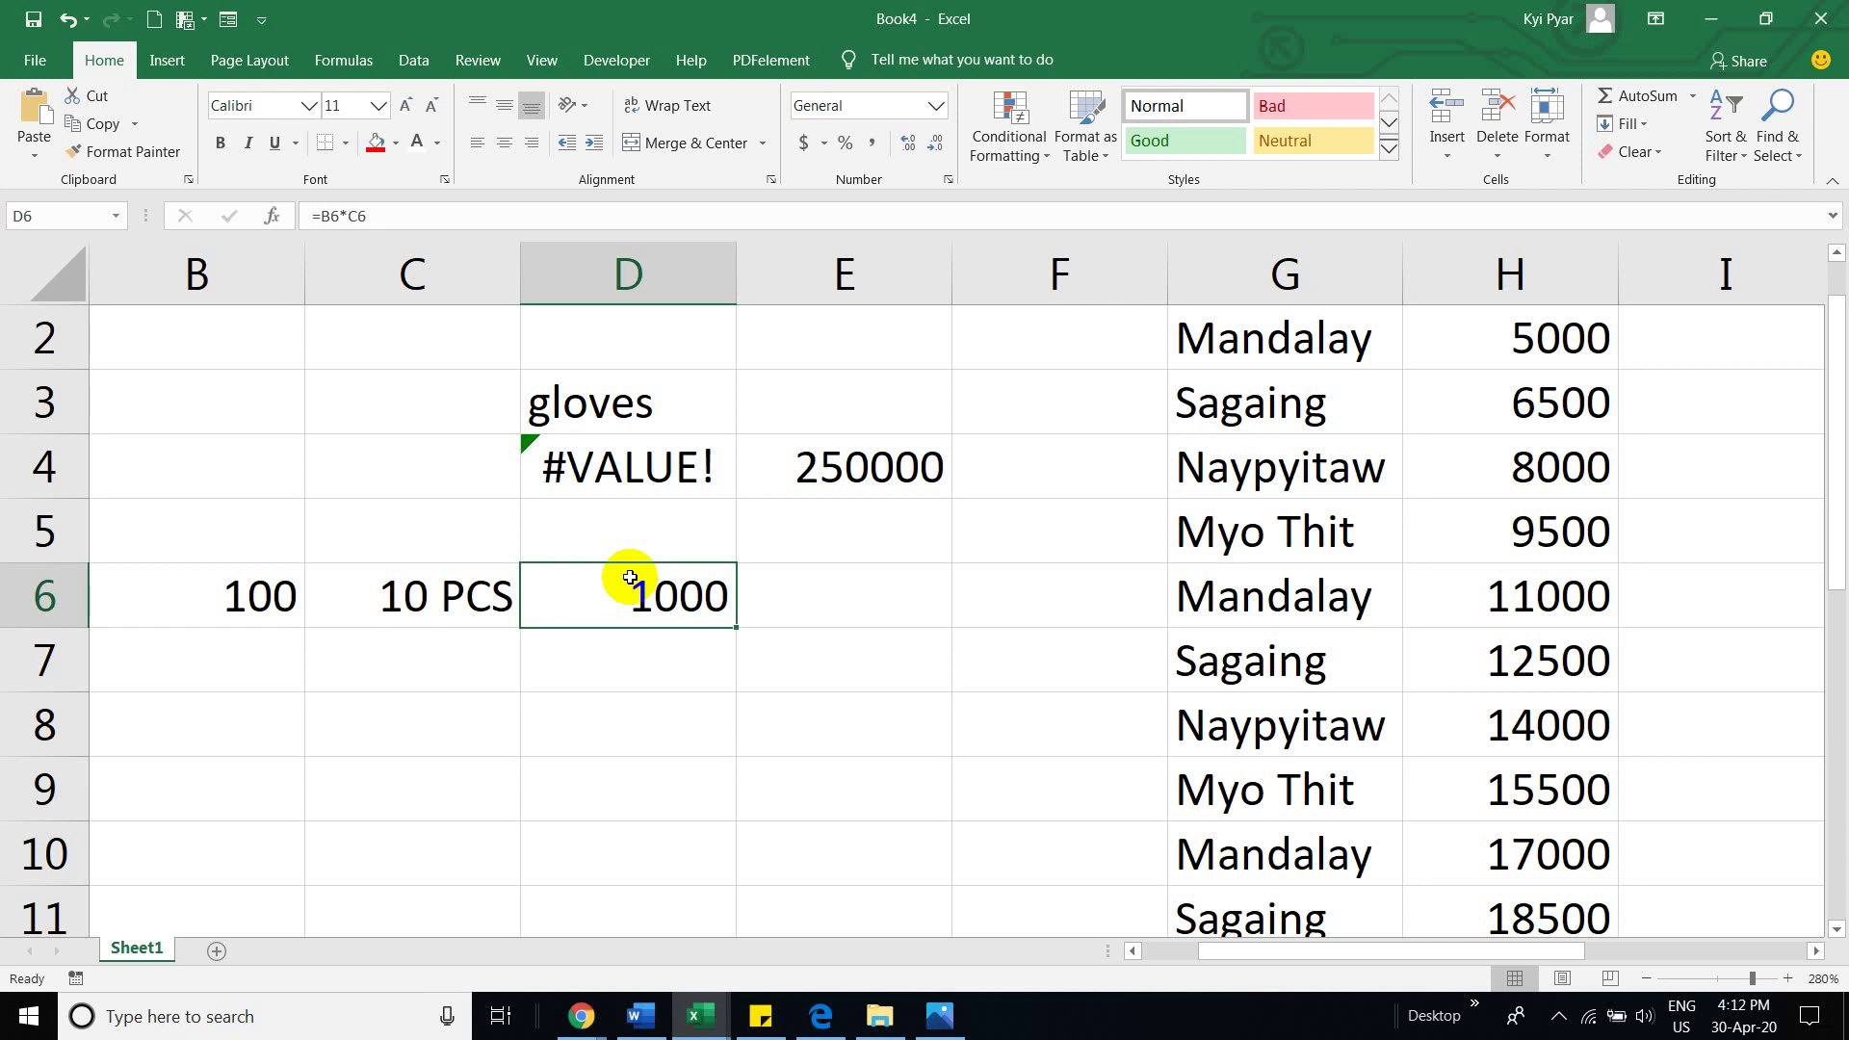
pyautogui.click(578, 644)
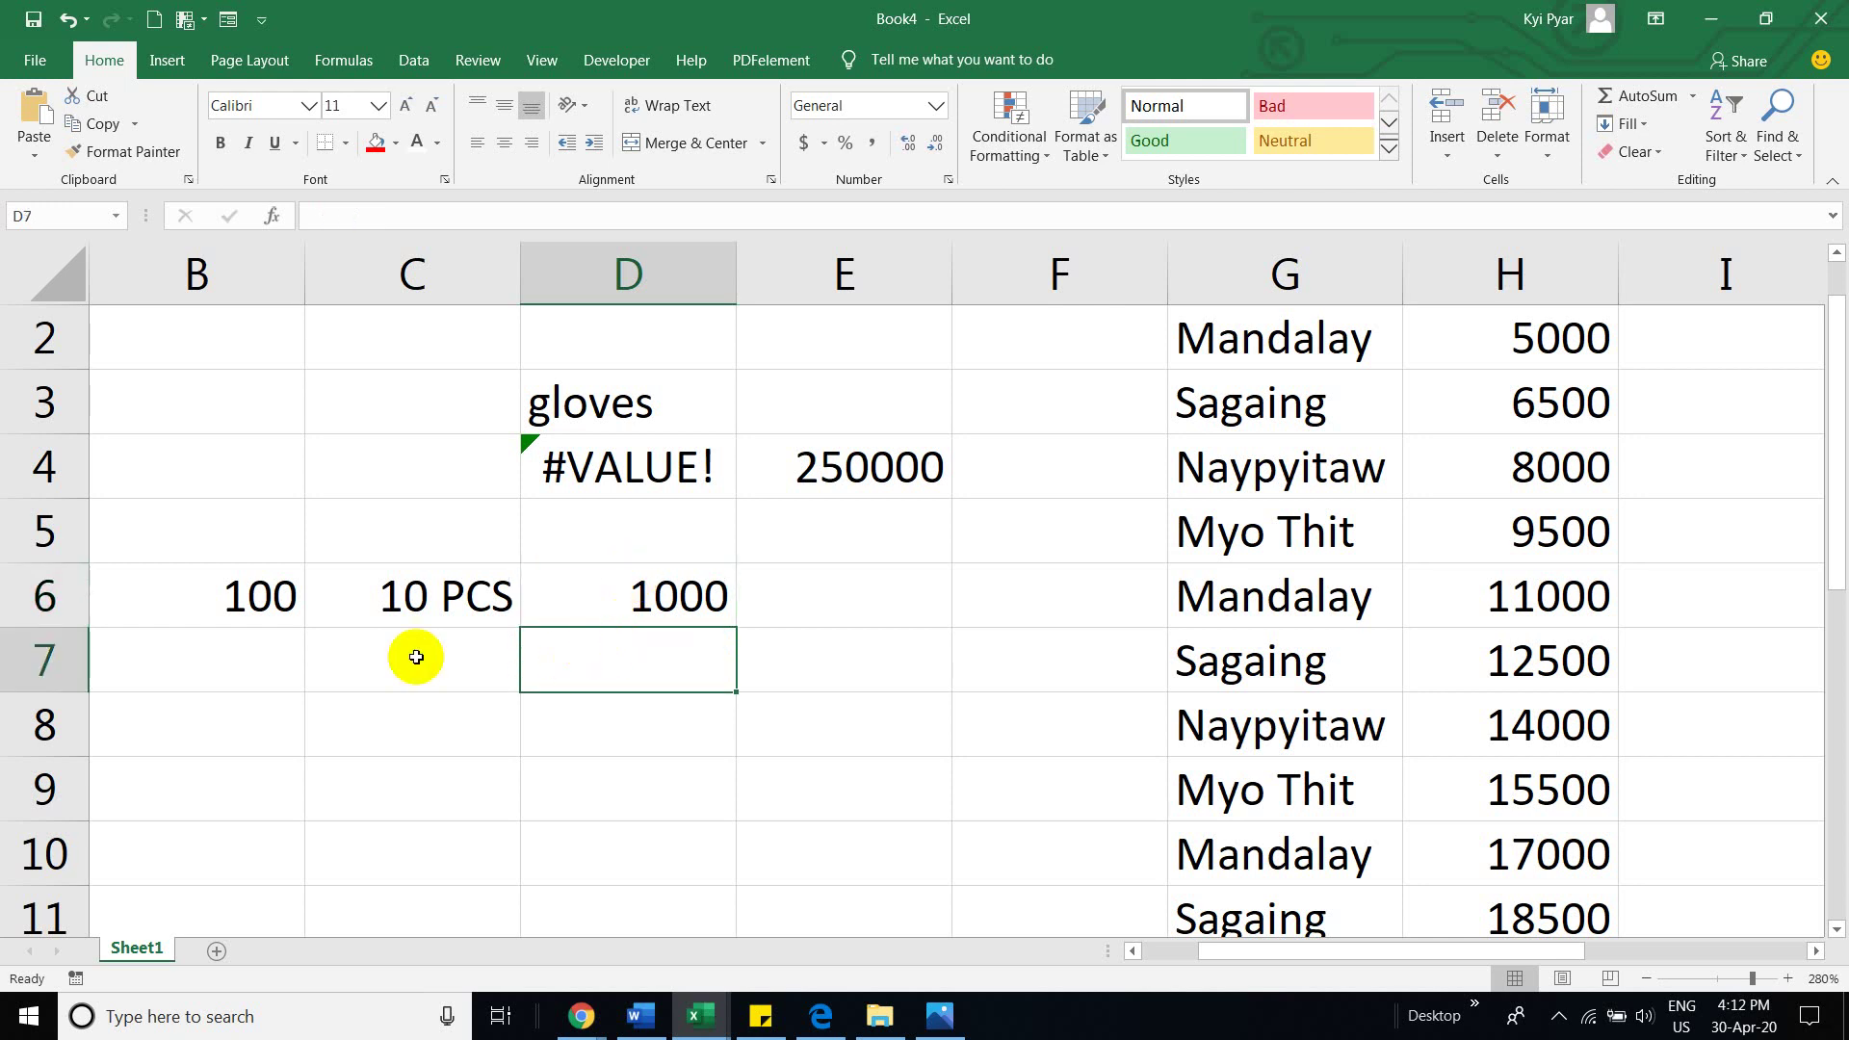
pyautogui.click(416, 658)
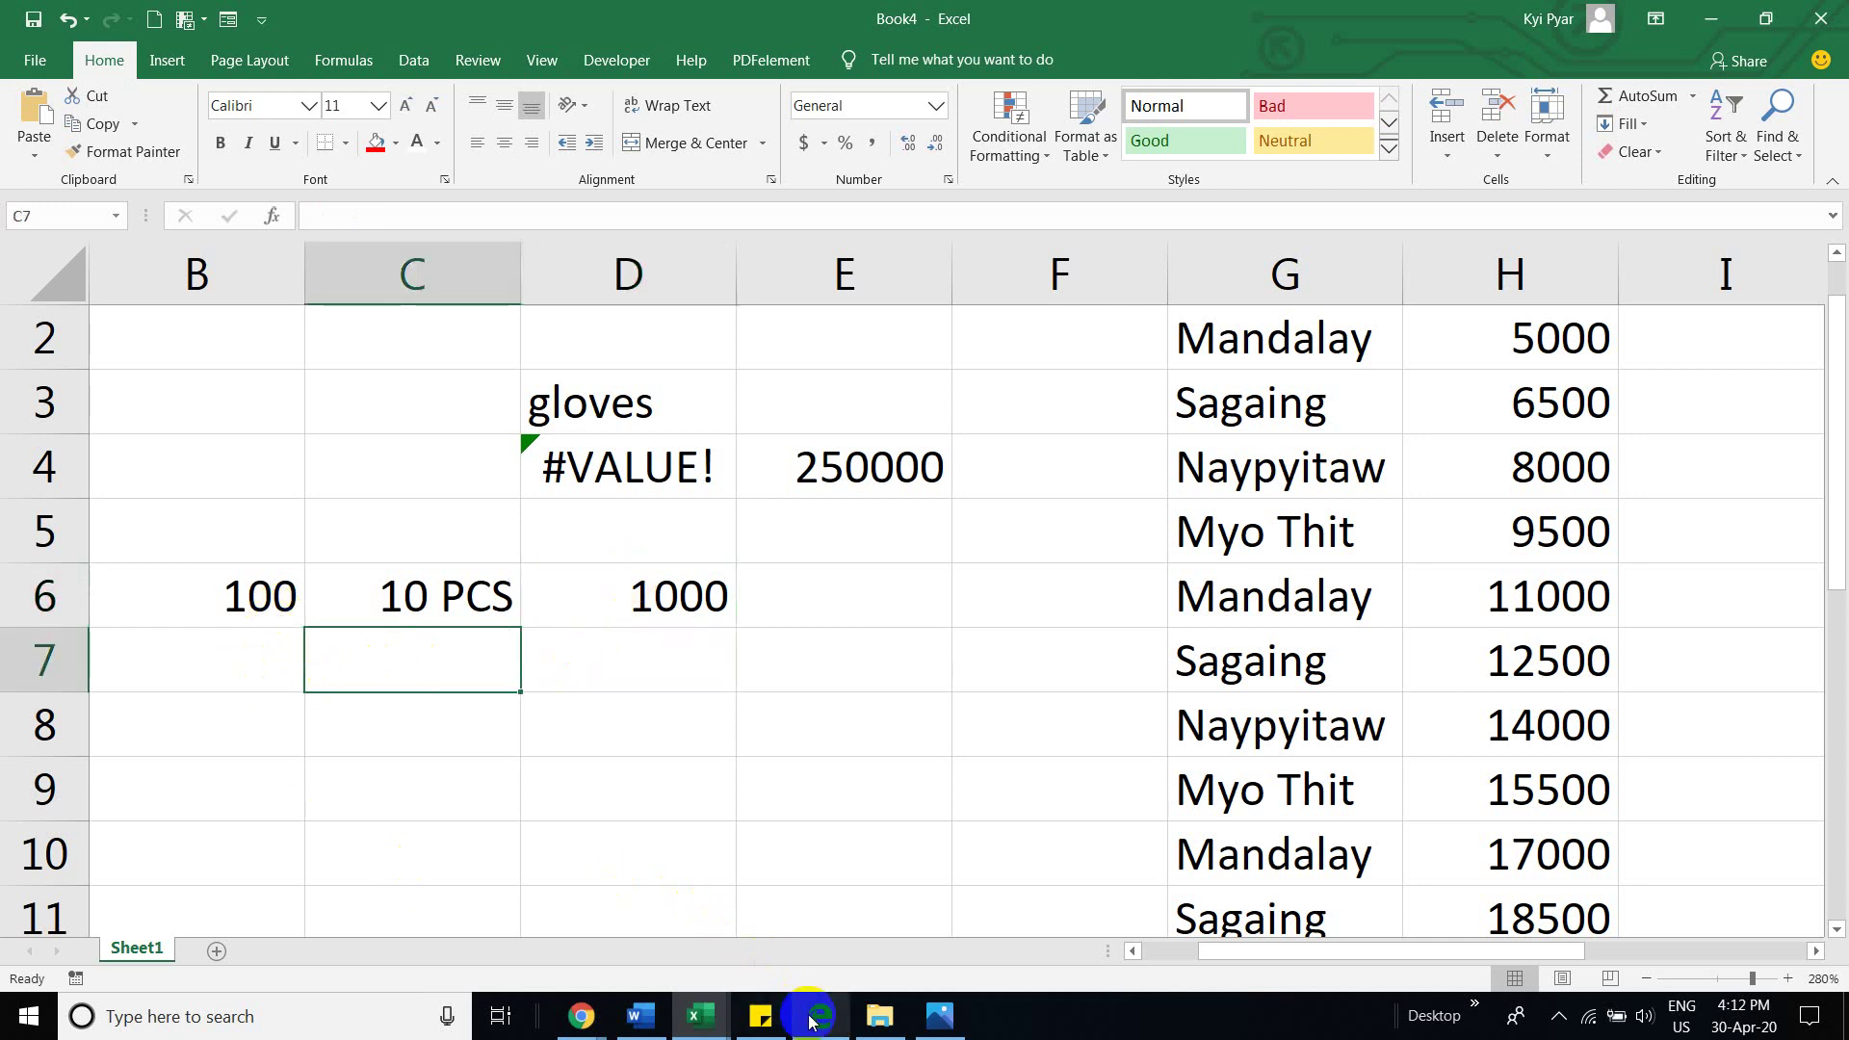
# - Review the #VALUE! error slide in Photos against Book4, where C6 holds 10
pyautogui.click(939, 1016)
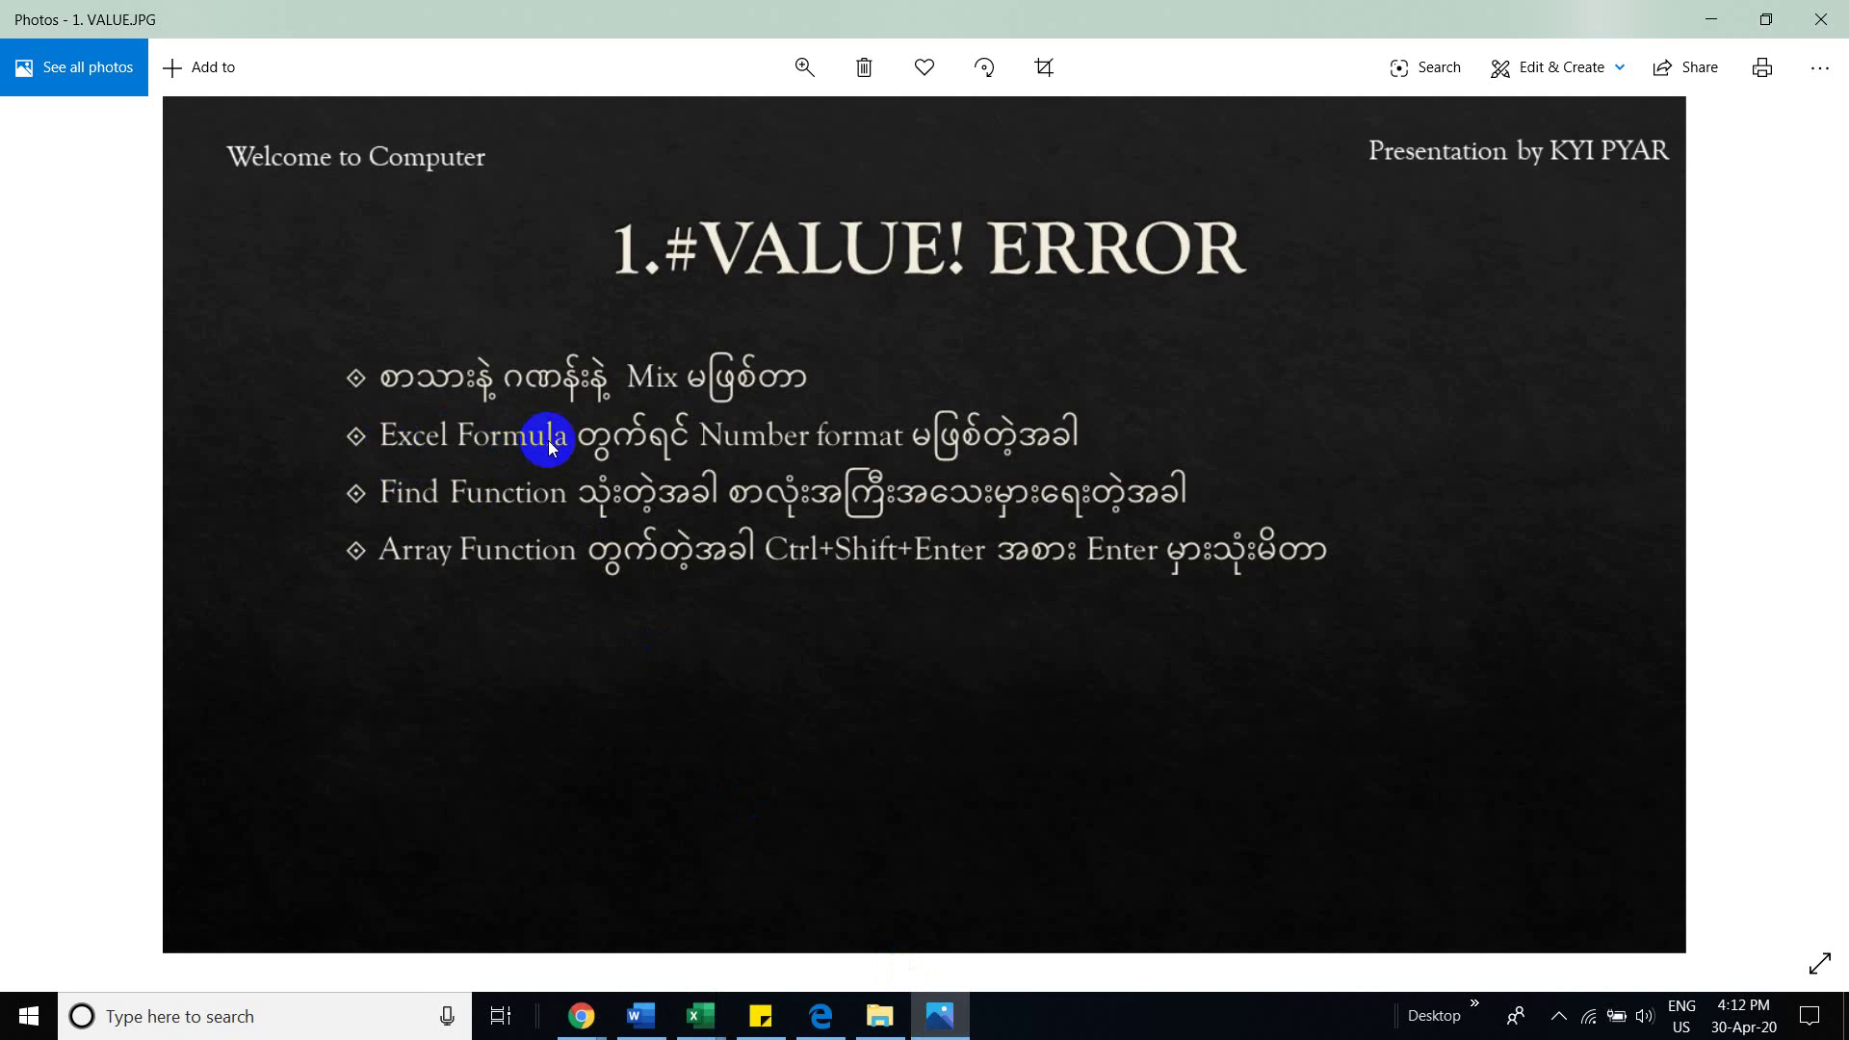
pyautogui.moveTo(695, 1015)
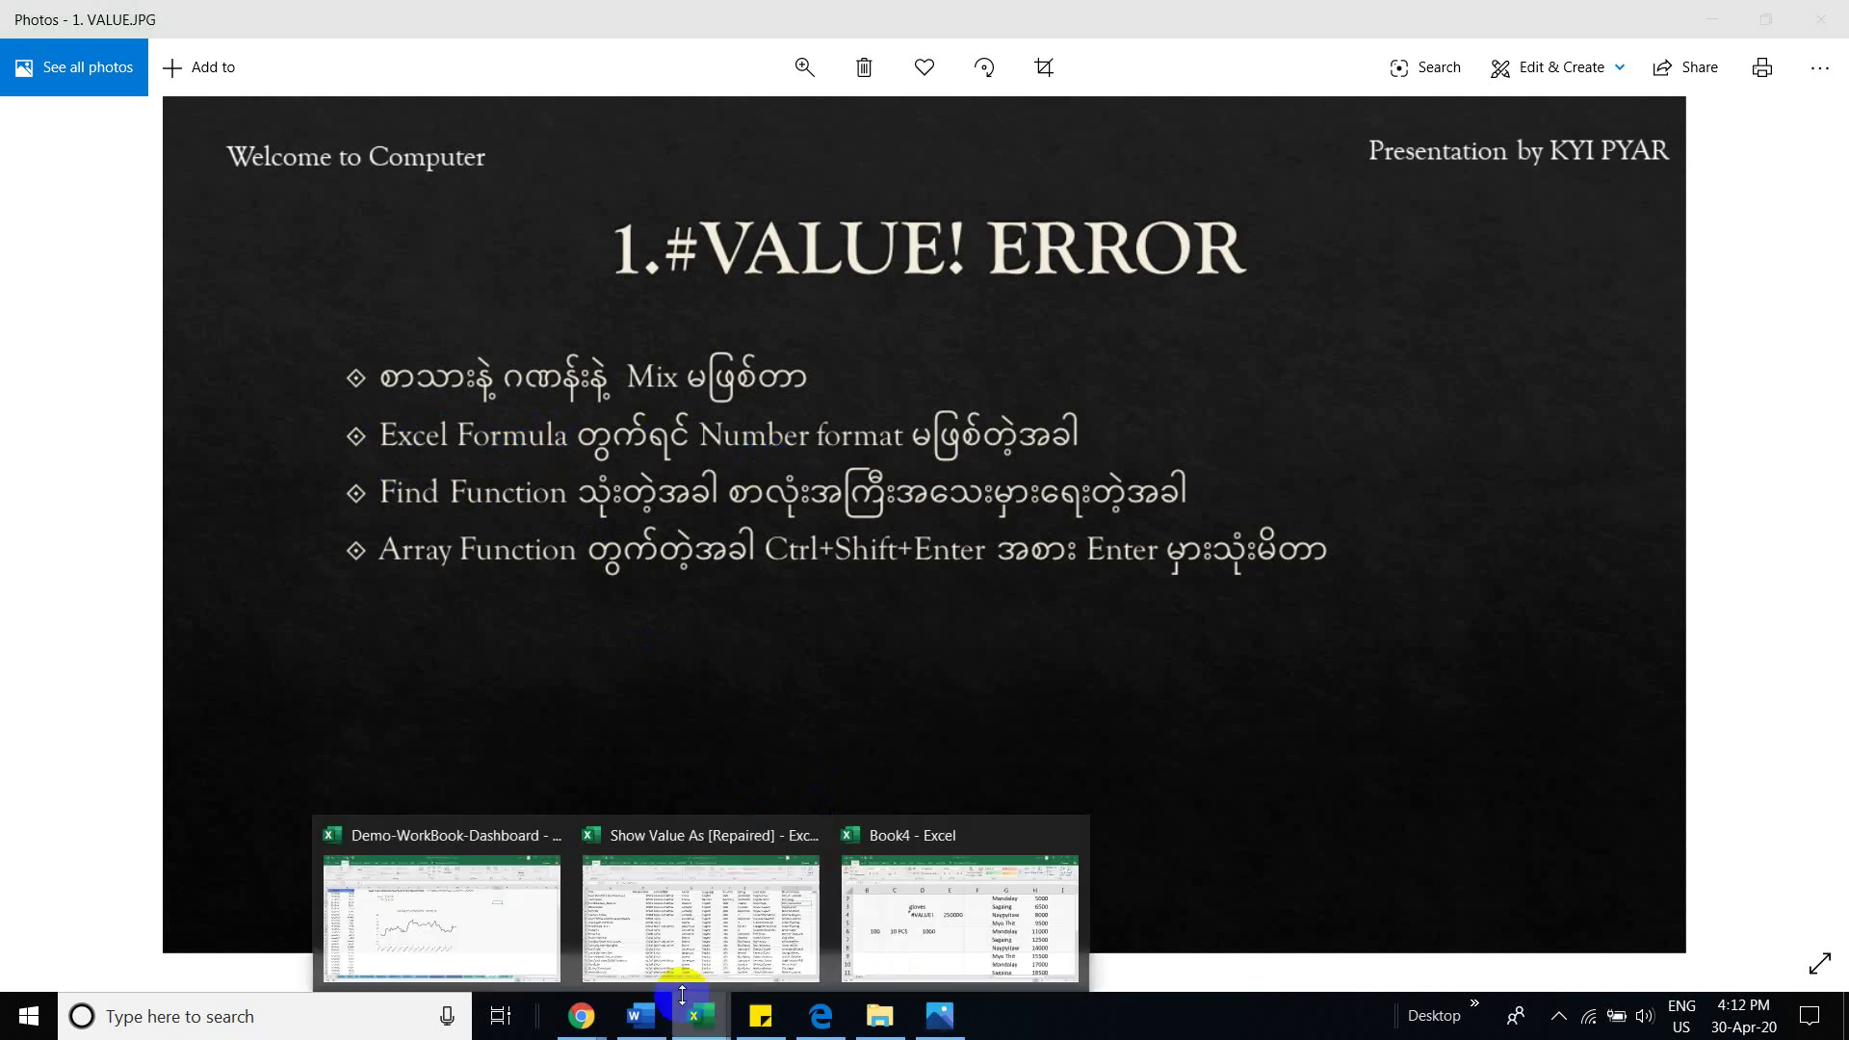
pyautogui.click(869, 920)
pyautogui.click(368, 598)
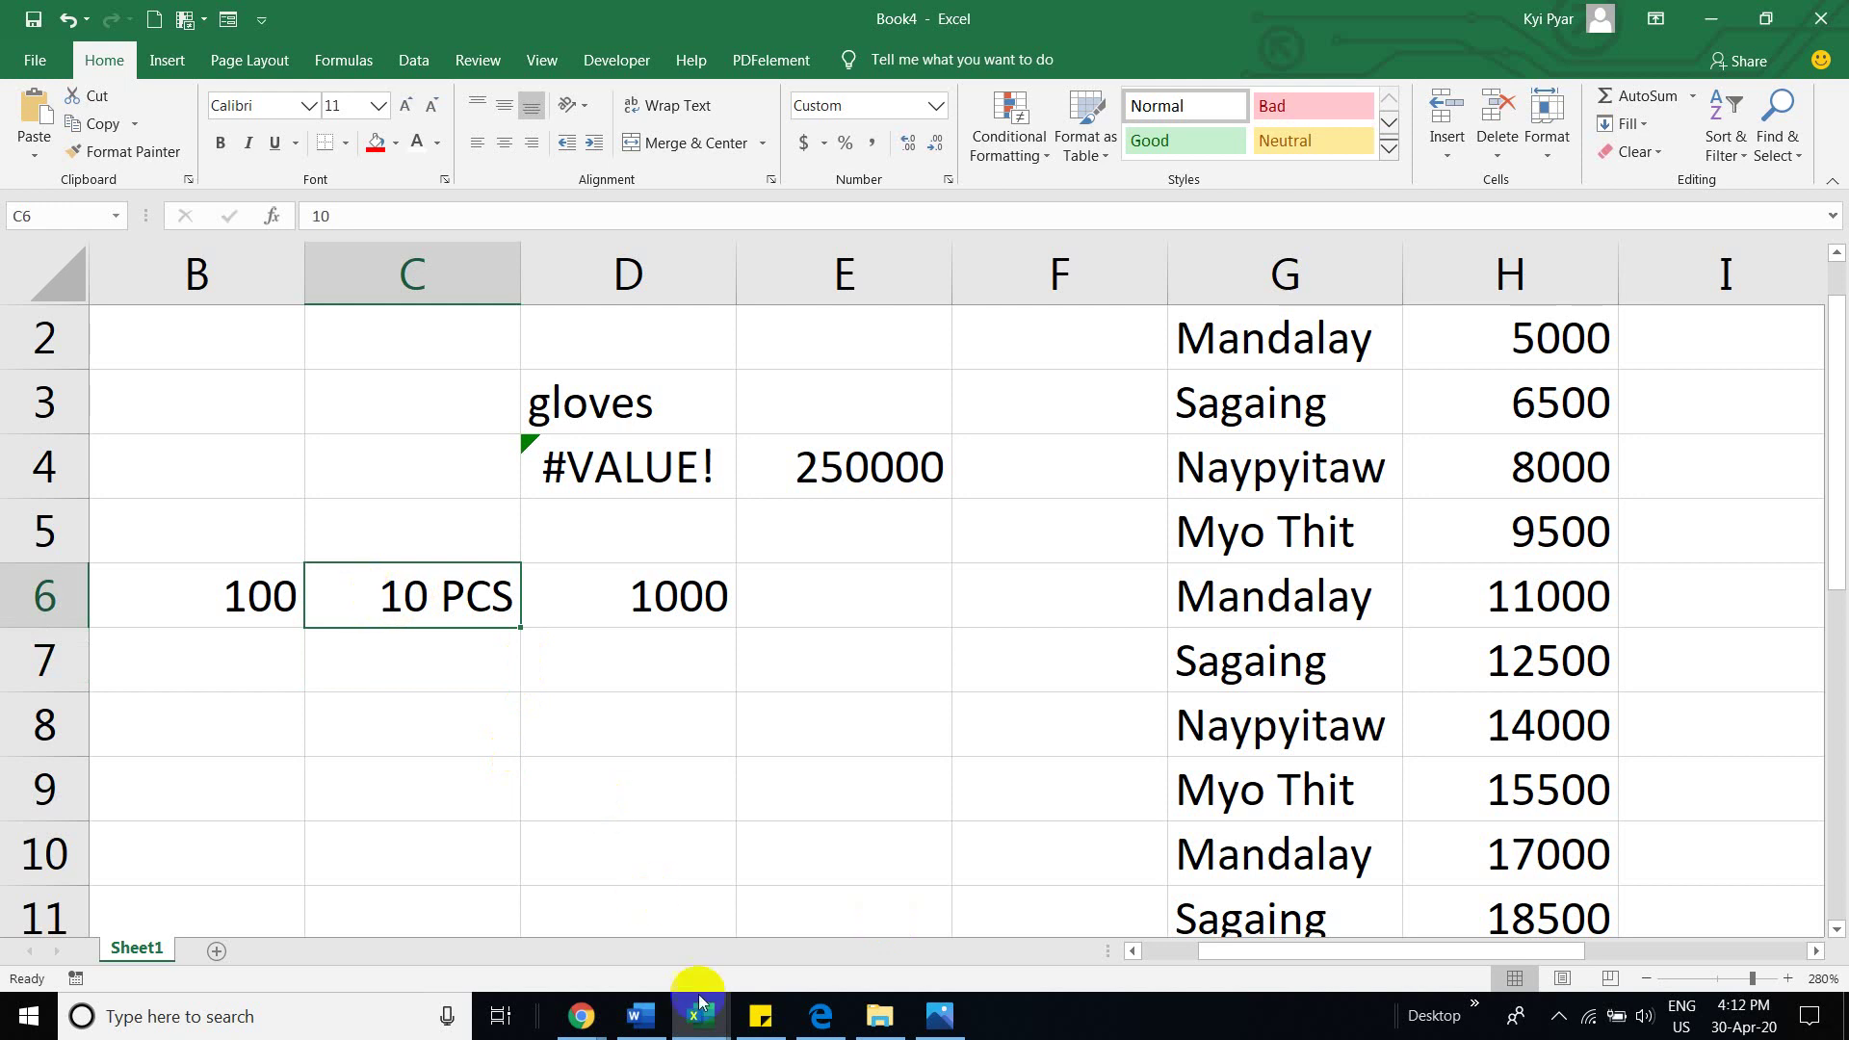
pyautogui.click(940, 1016)
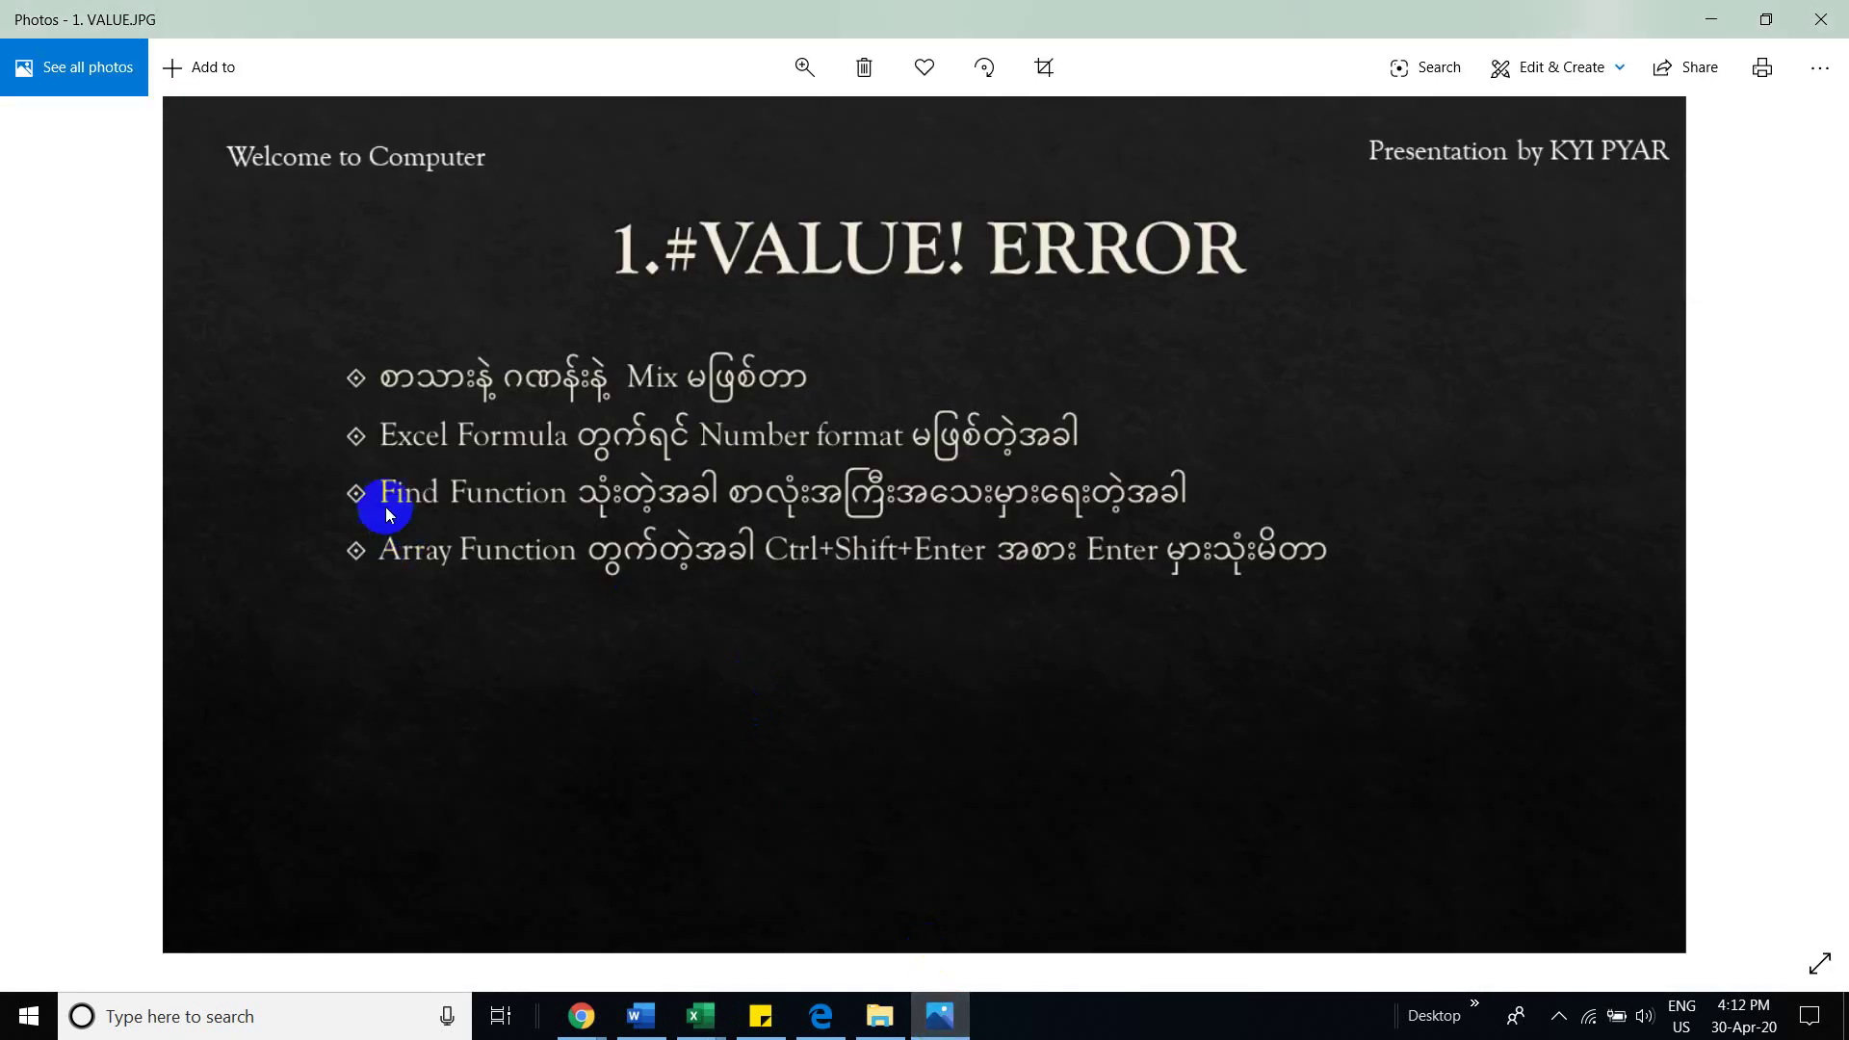
pyautogui.click(611, 515)
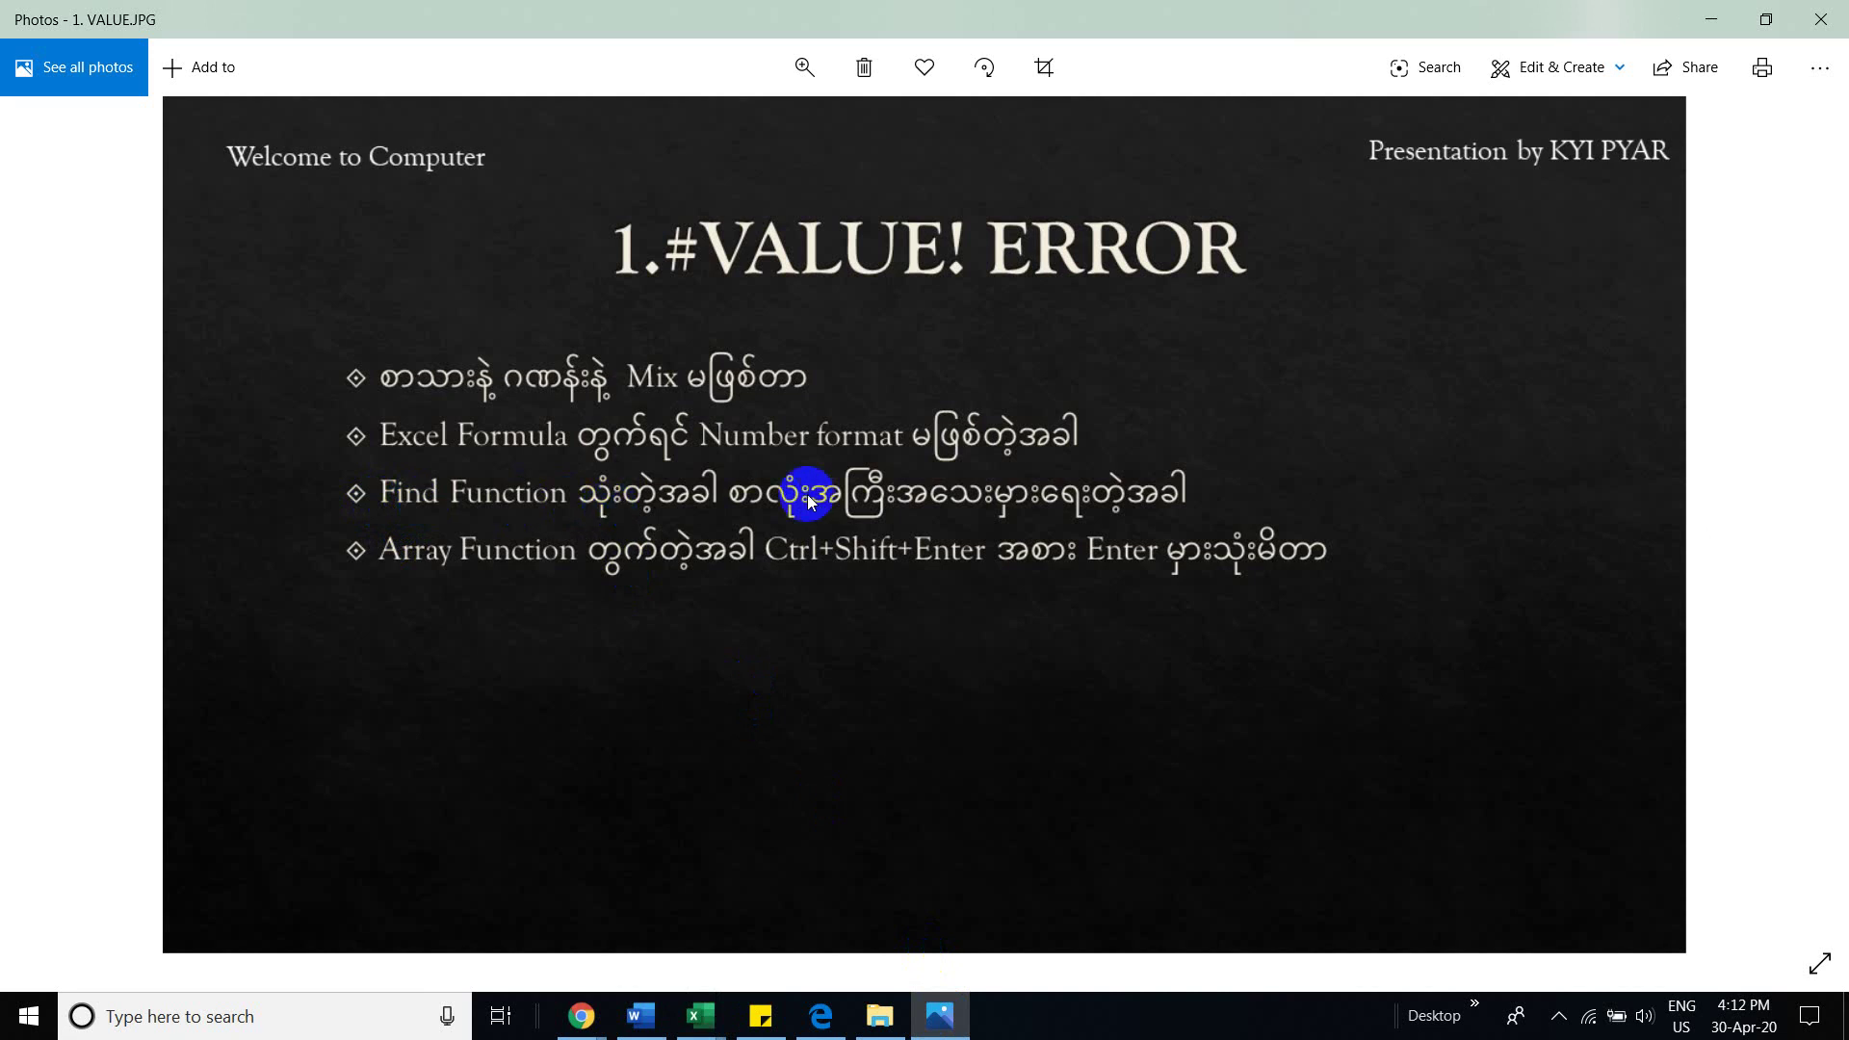
pyautogui.scroll(1, 1001, 527)
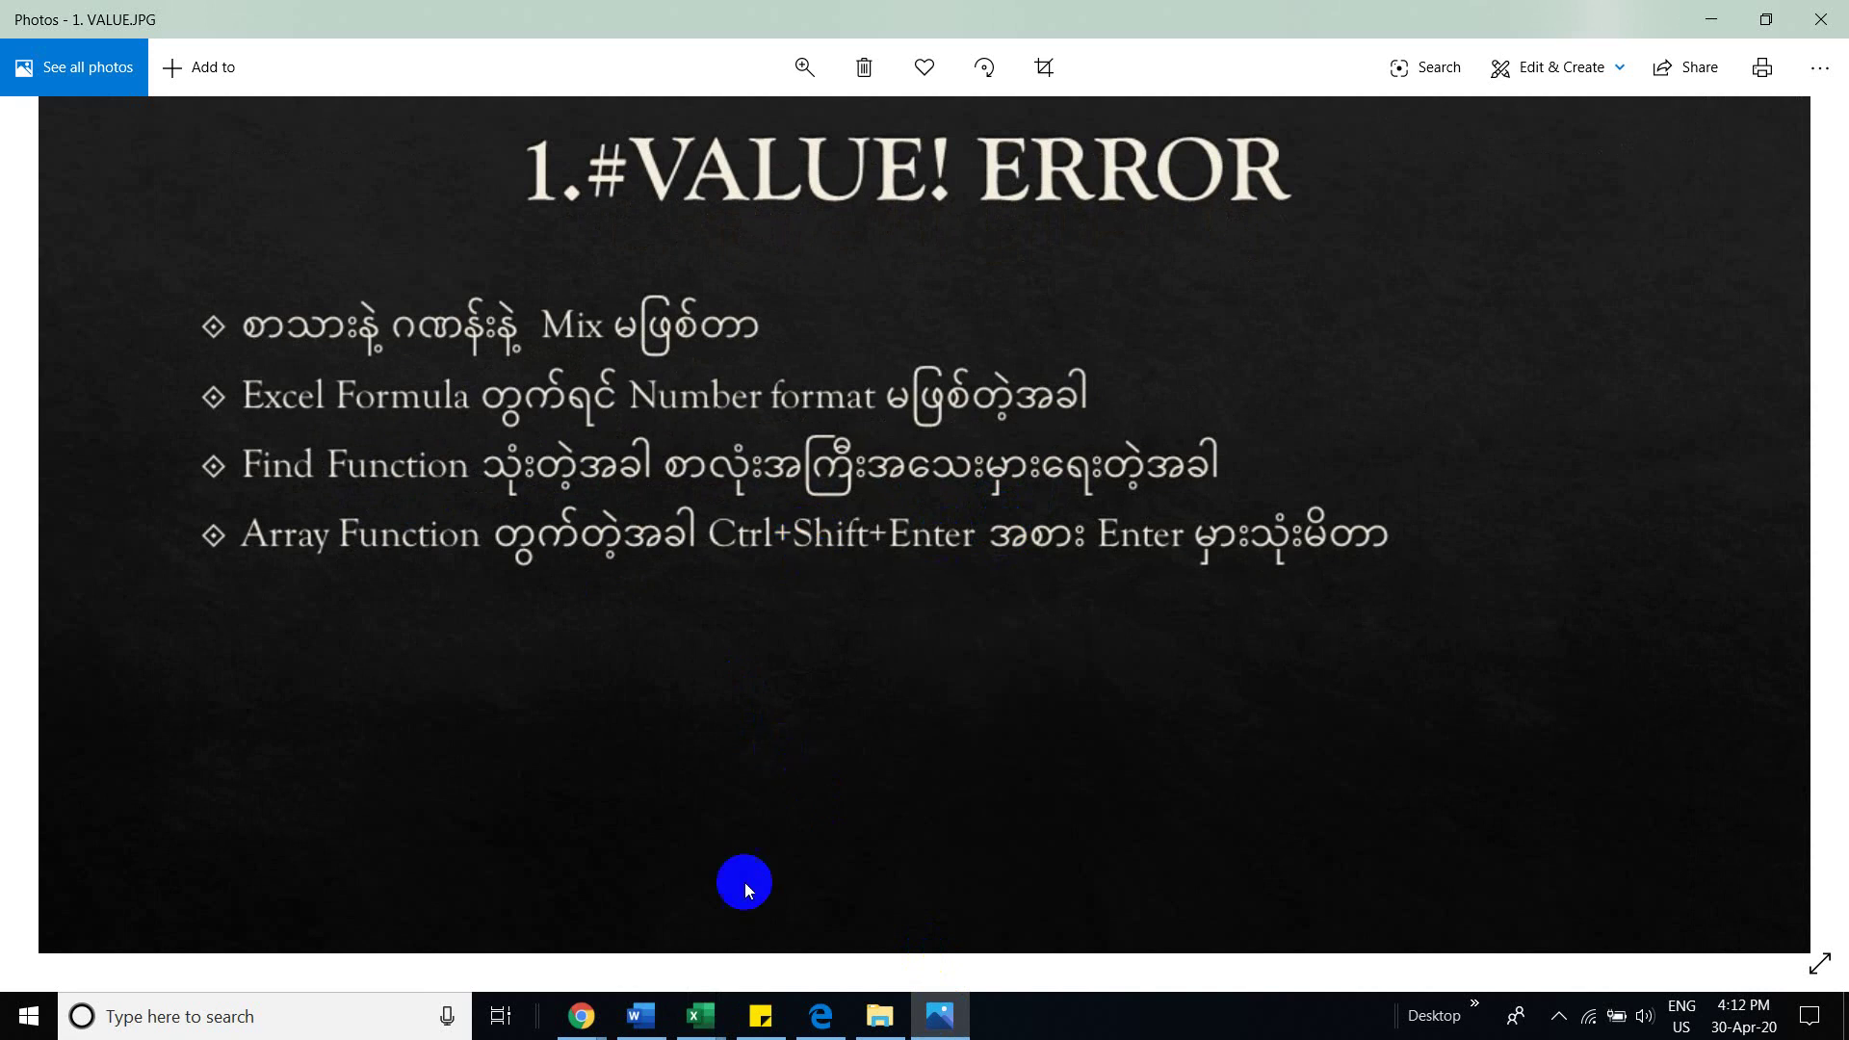
pyautogui.click(700, 1016)
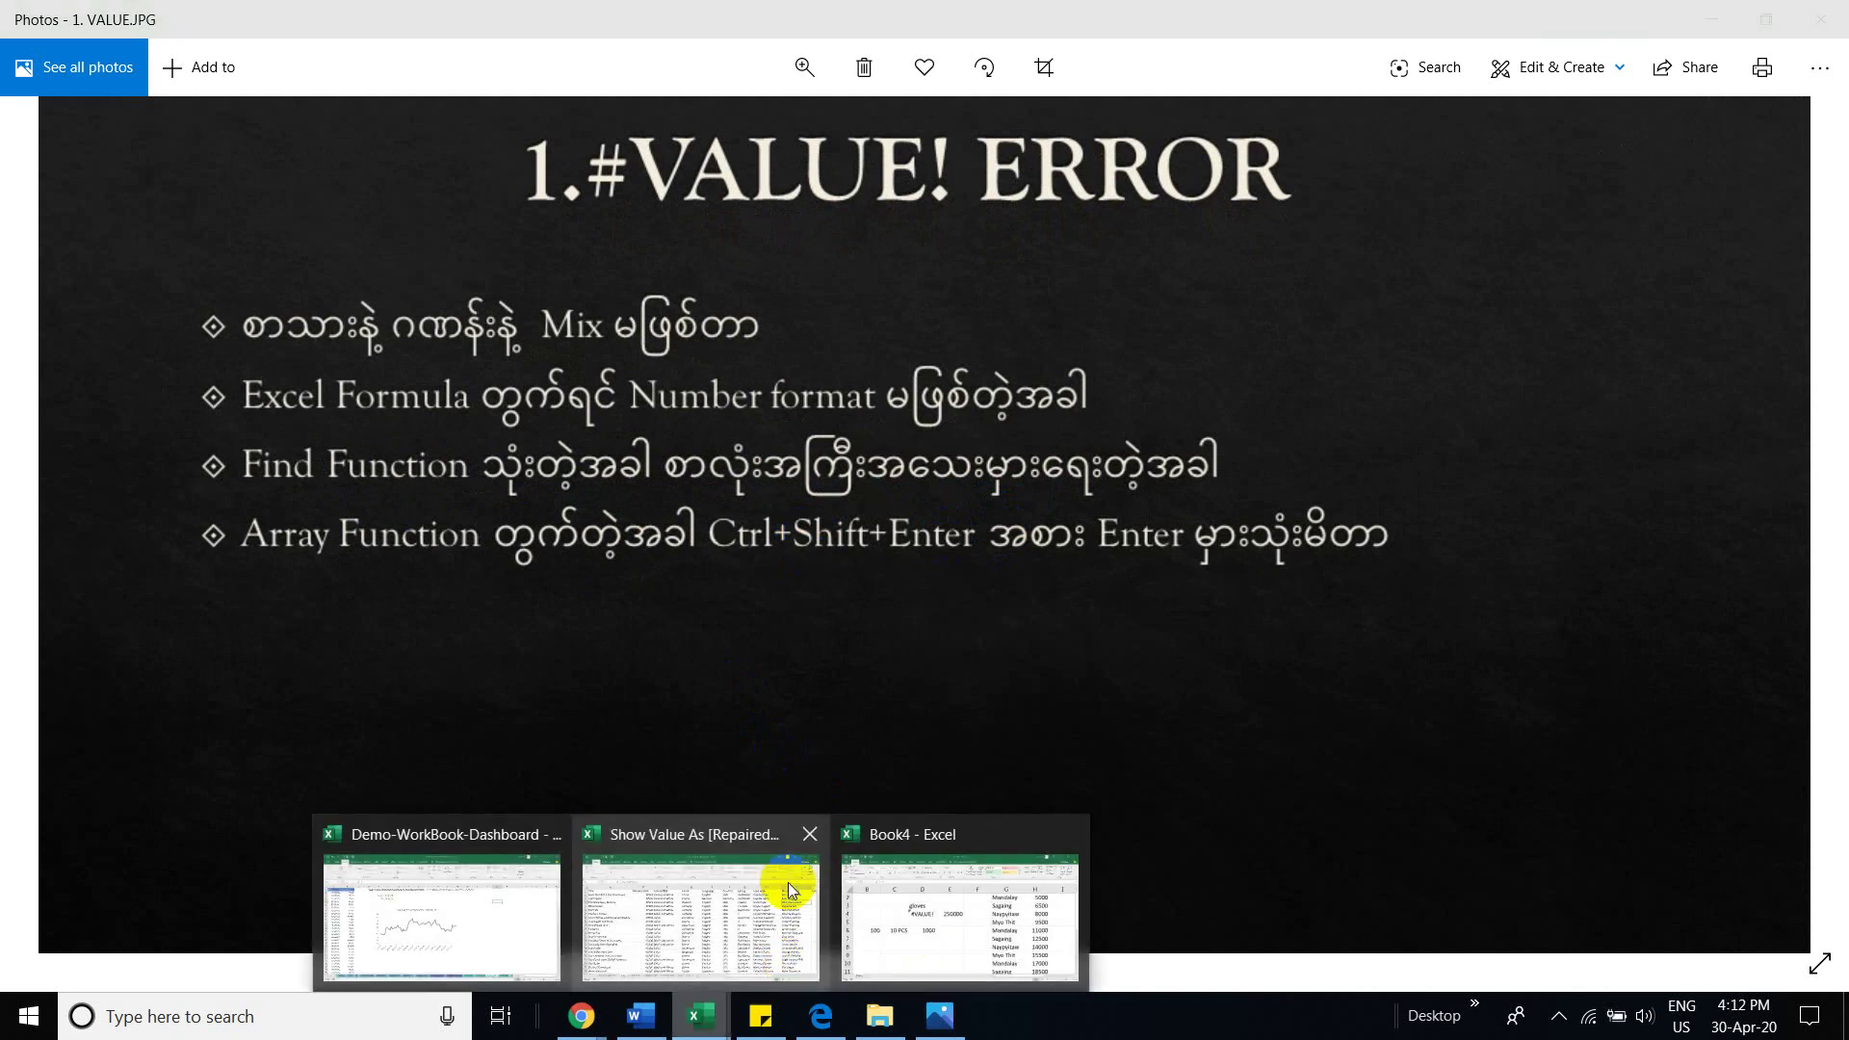
pyautogui.click(973, 929)
pyautogui.click(372, 661)
pyautogui.click(258, 660)
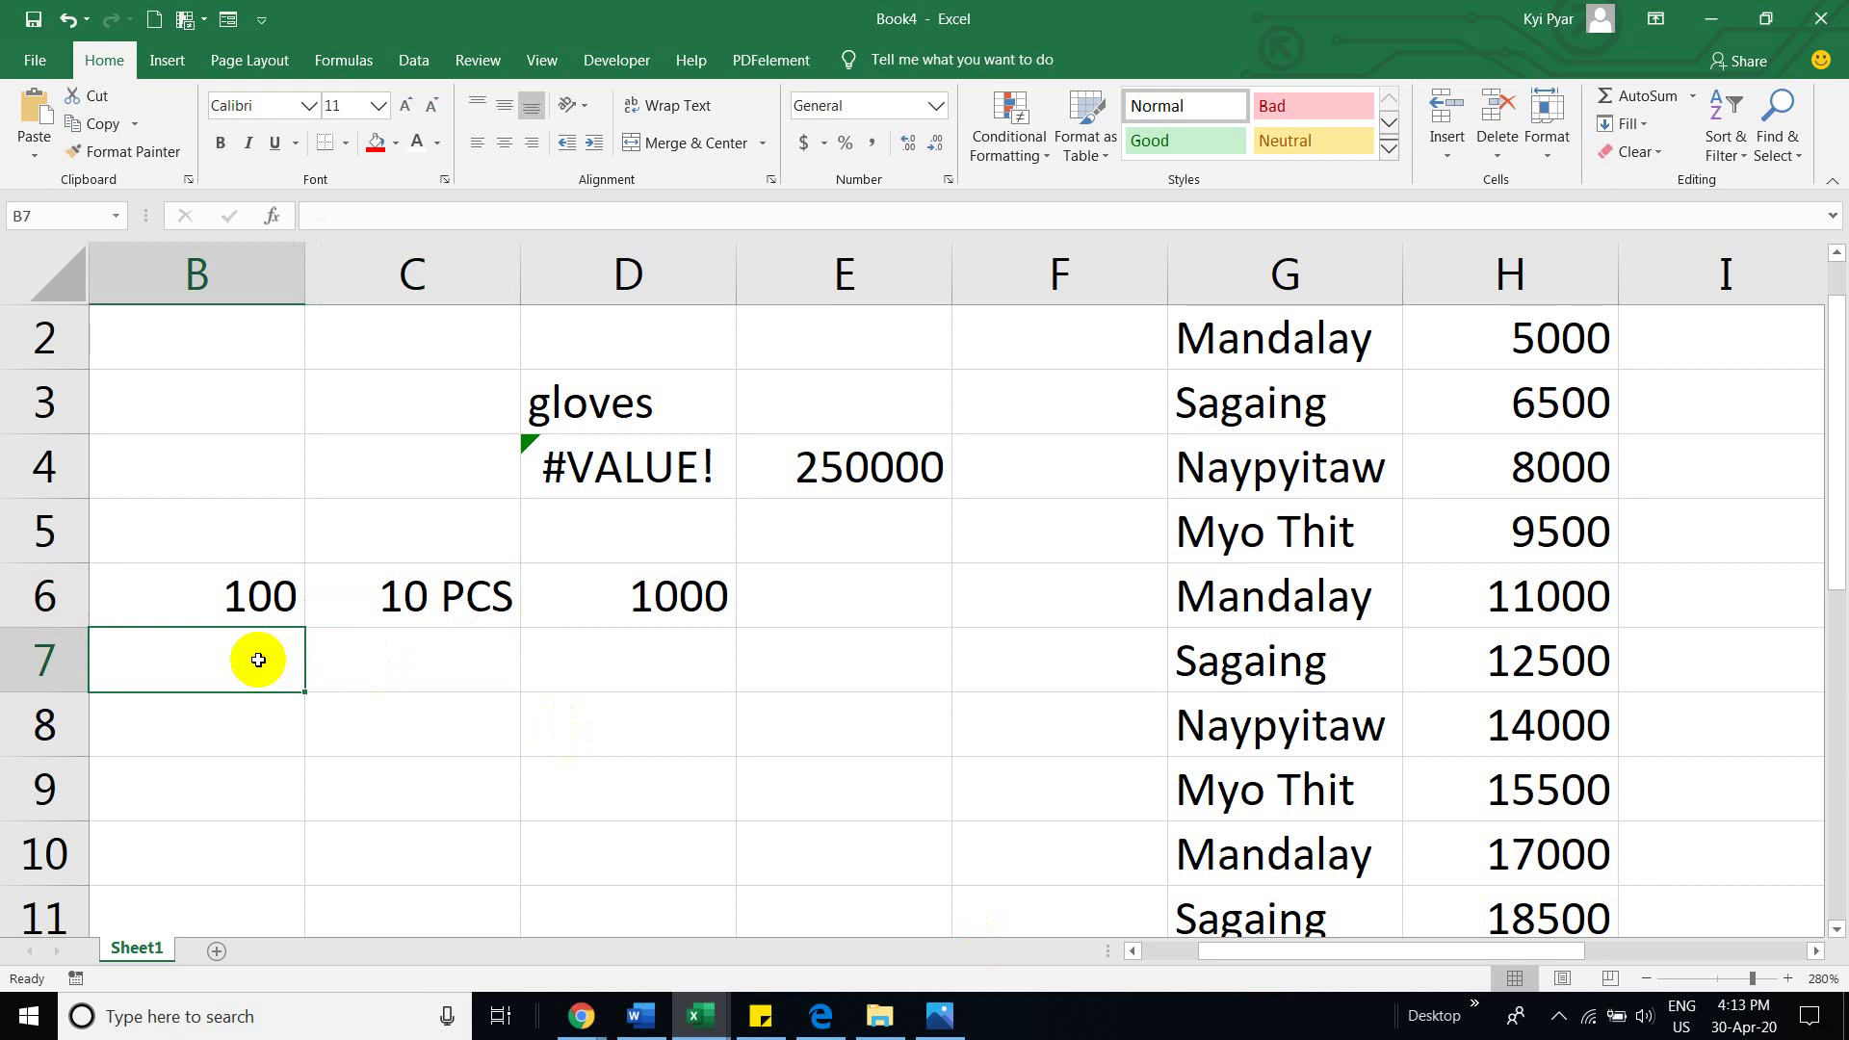
# - Clear the 100, 10 PCS and 1000 sample values from B6:D6
pyautogui.click(1257, 390)
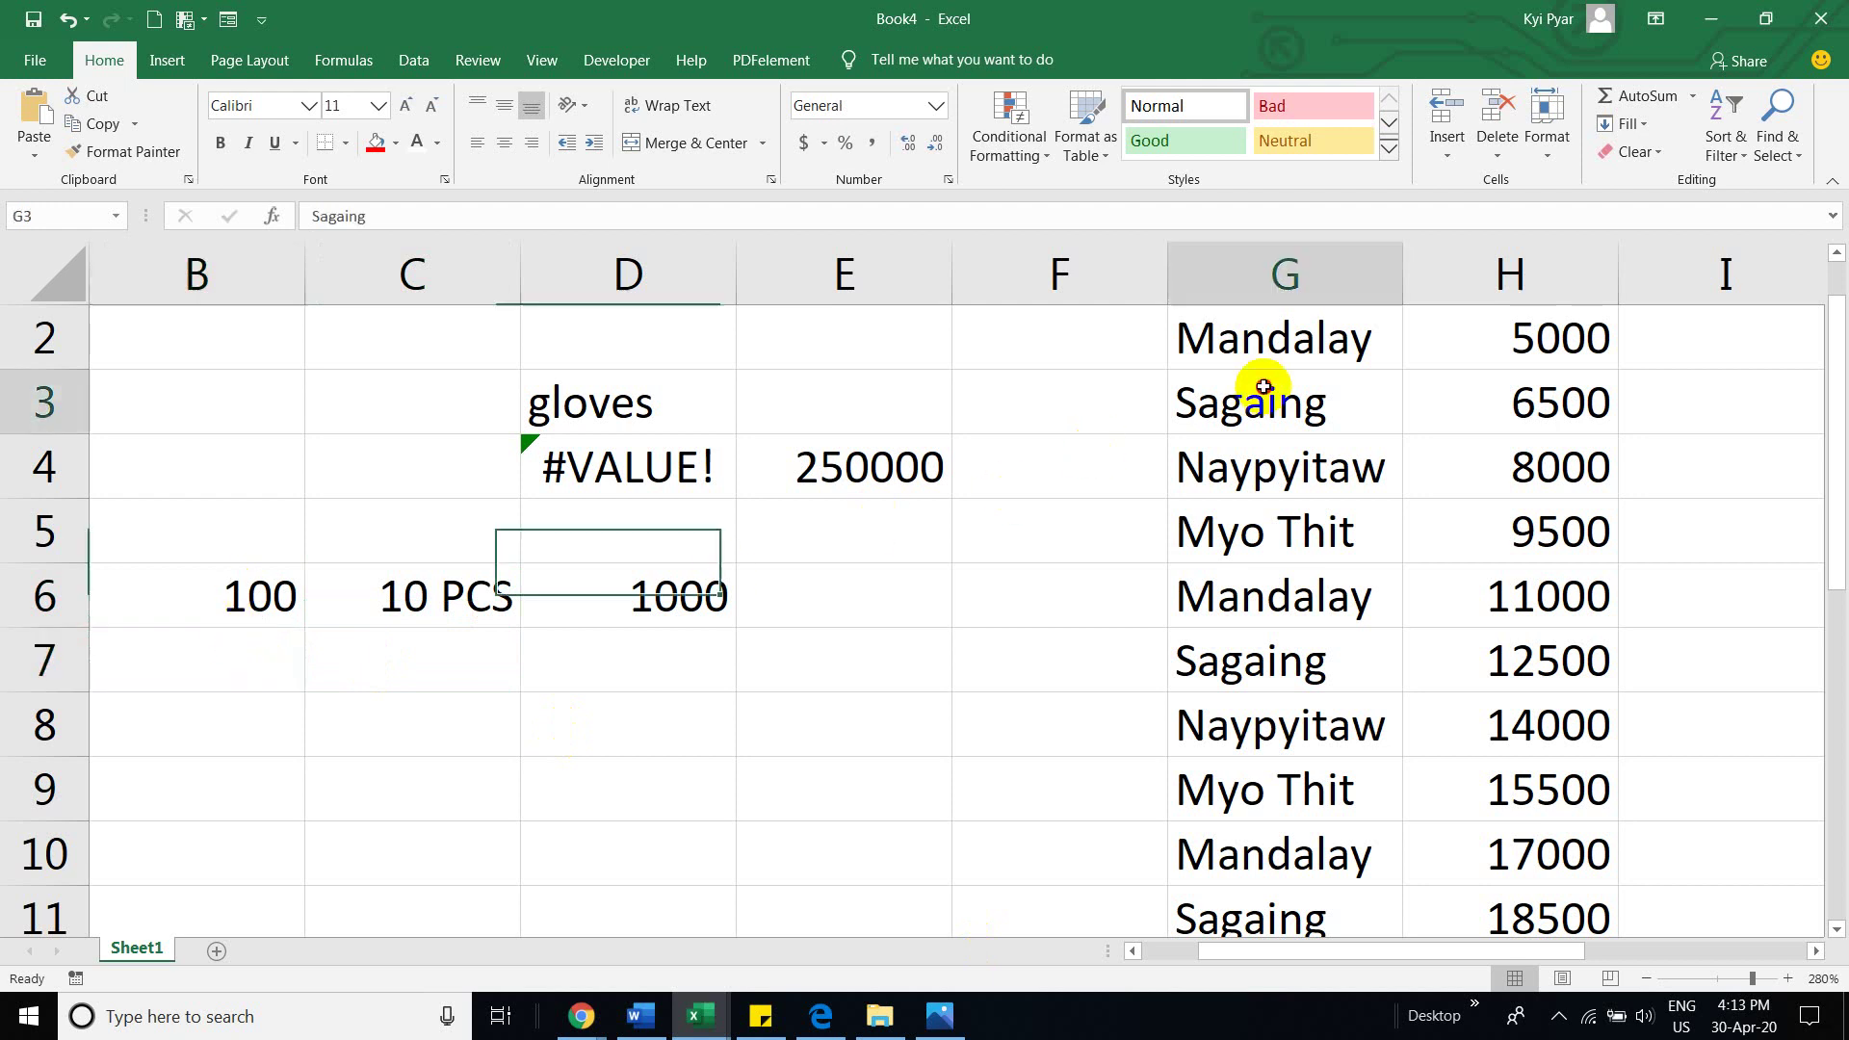
pyautogui.moveTo(275, 595); pyautogui.dragTo(568, 586)
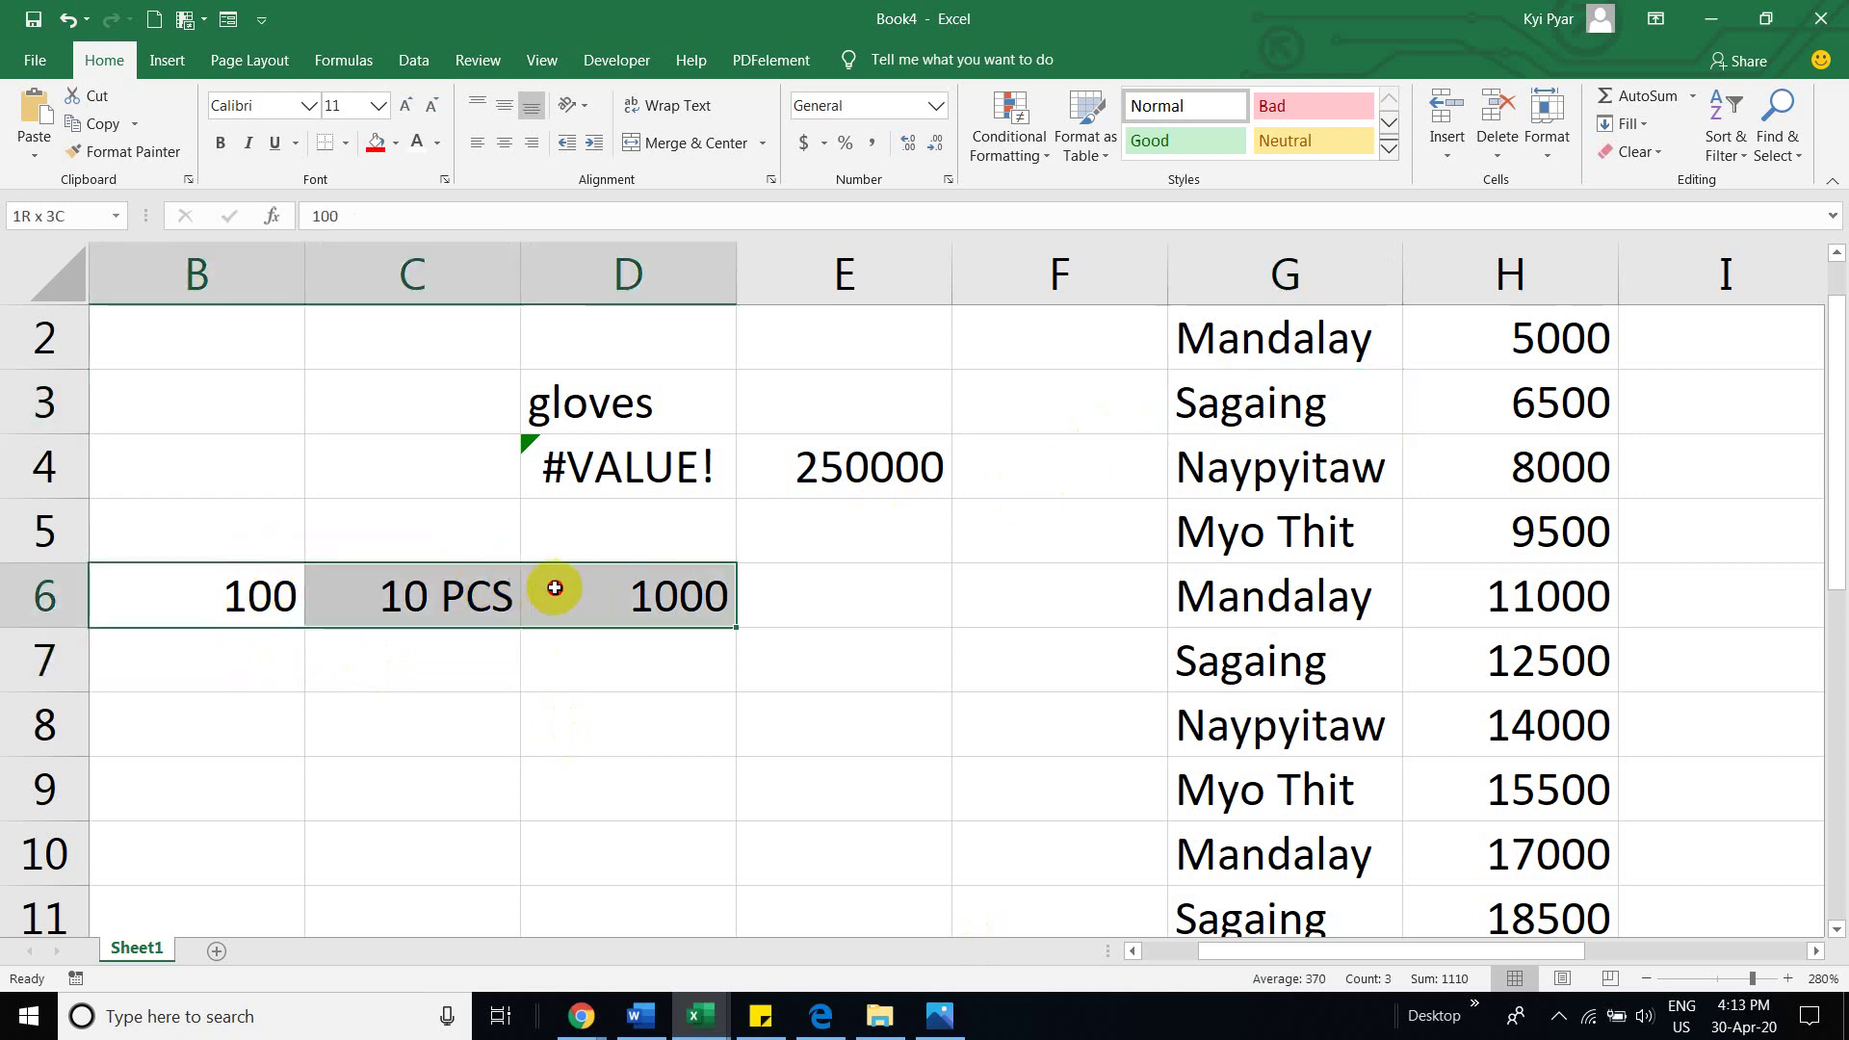
pyautogui.press('Delete')
# - Enter =FIND("sagaing",G3) in D5, which returns #VALUE!
pyautogui.click(626, 526)
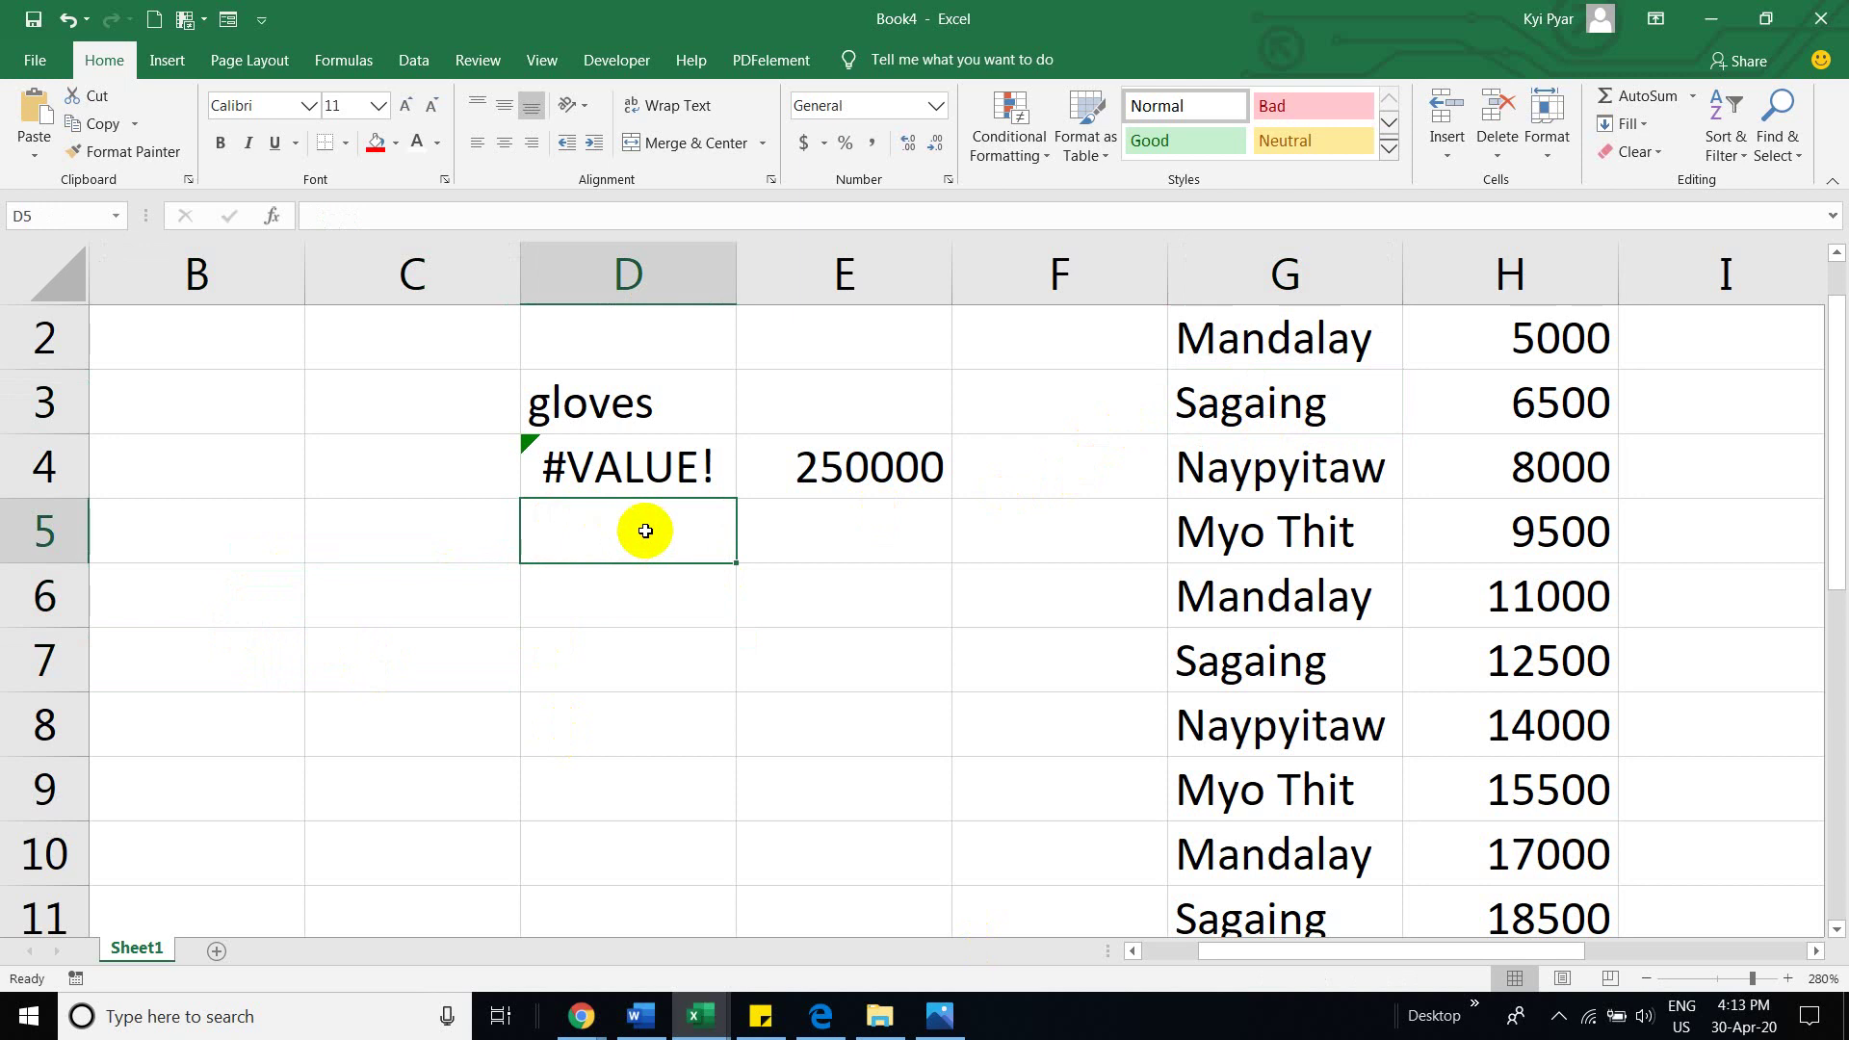
pyautogui.write('=FIND("')
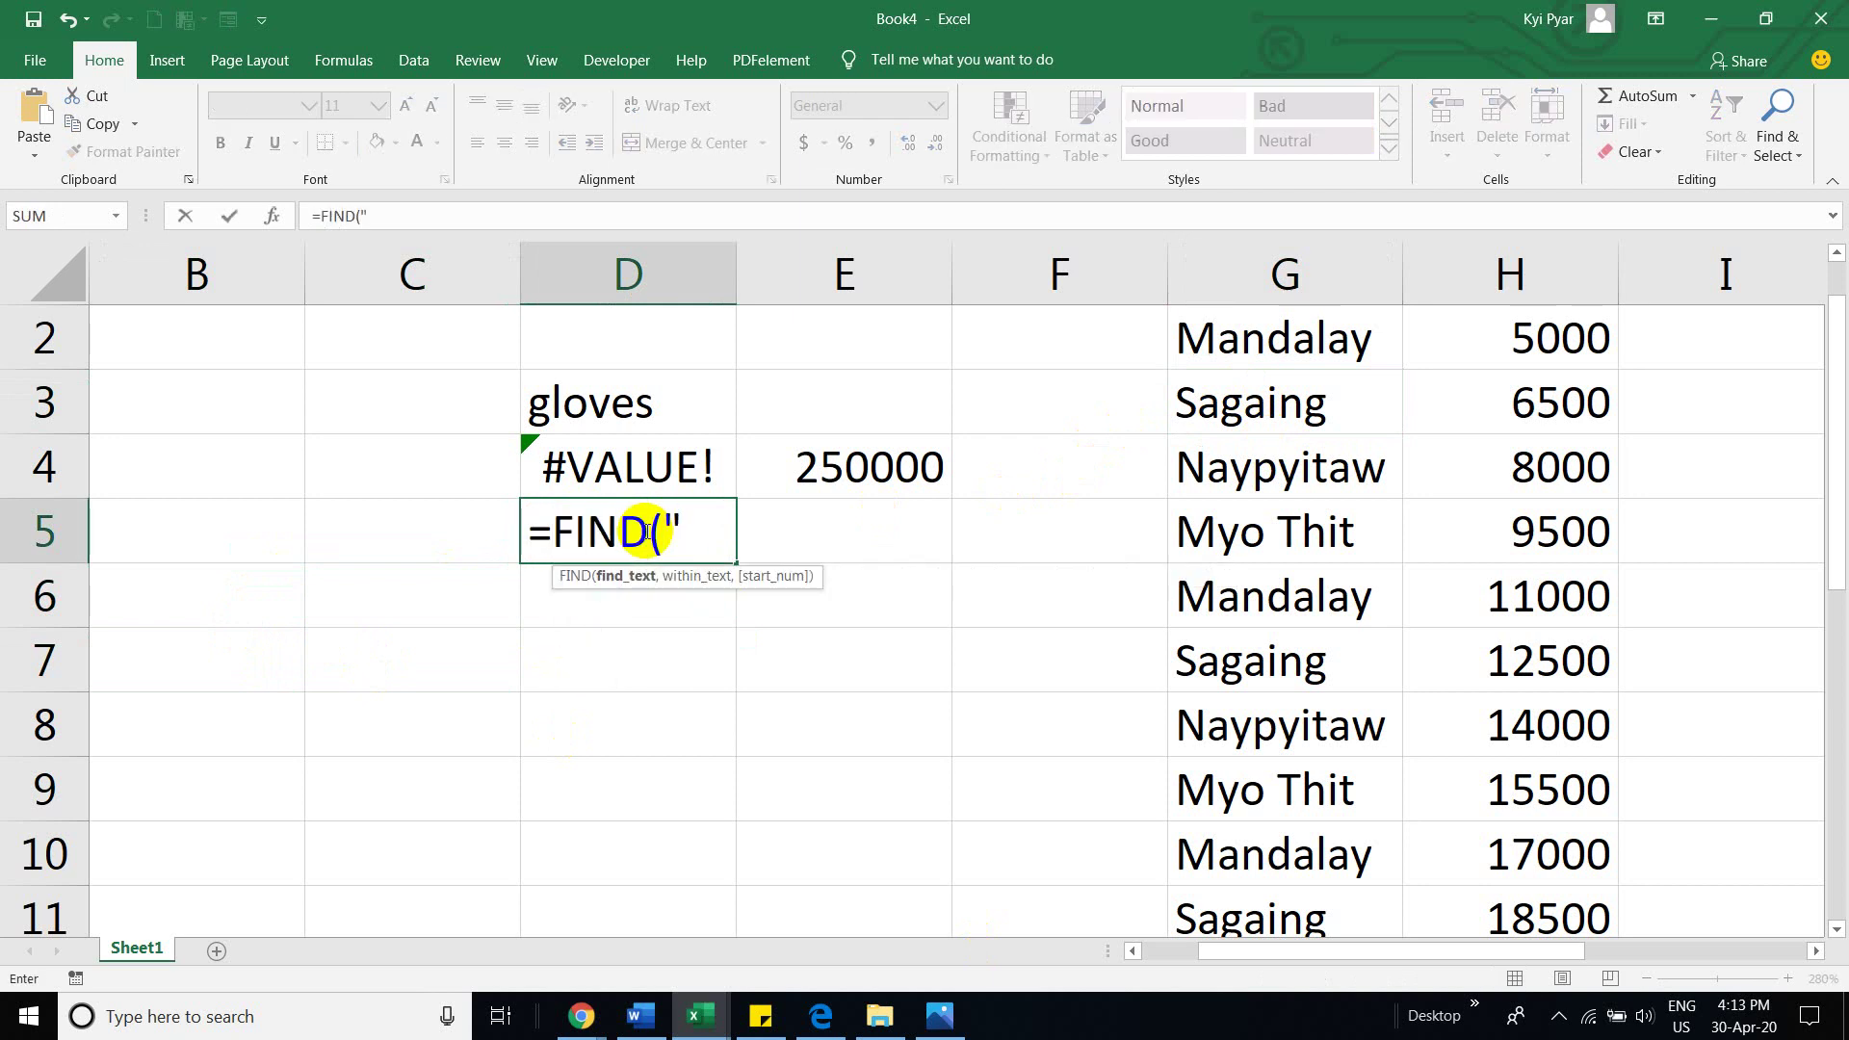
pyautogui.write('SAG')
pyautogui.press('BackSpace')
pyautogui.write('A')
pyautogui.press('BackSpace')
pyautogui.press('BackSpace')
pyautogui.press('BackSpace')
pyautogui.write('sagai')
pyautogui.press('BackSpace')
pyautogui.write('gaing",')
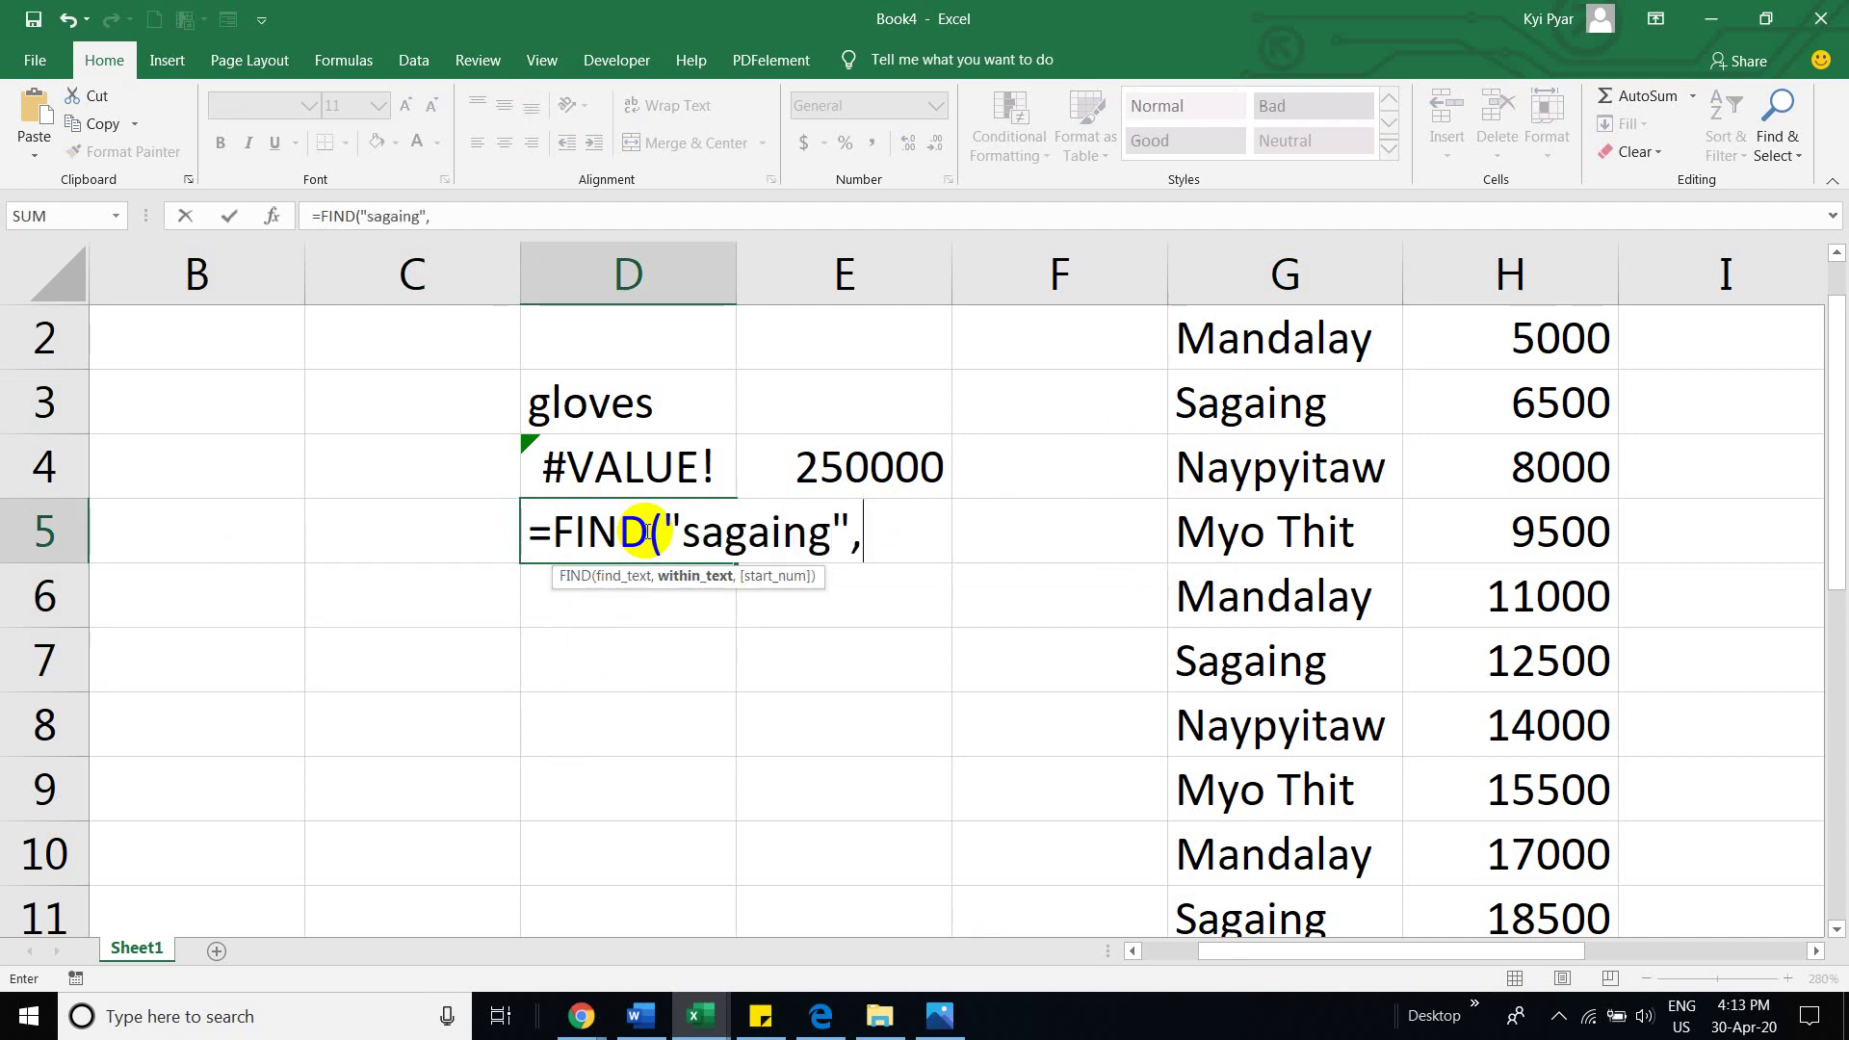
pyautogui.click(1269, 405)
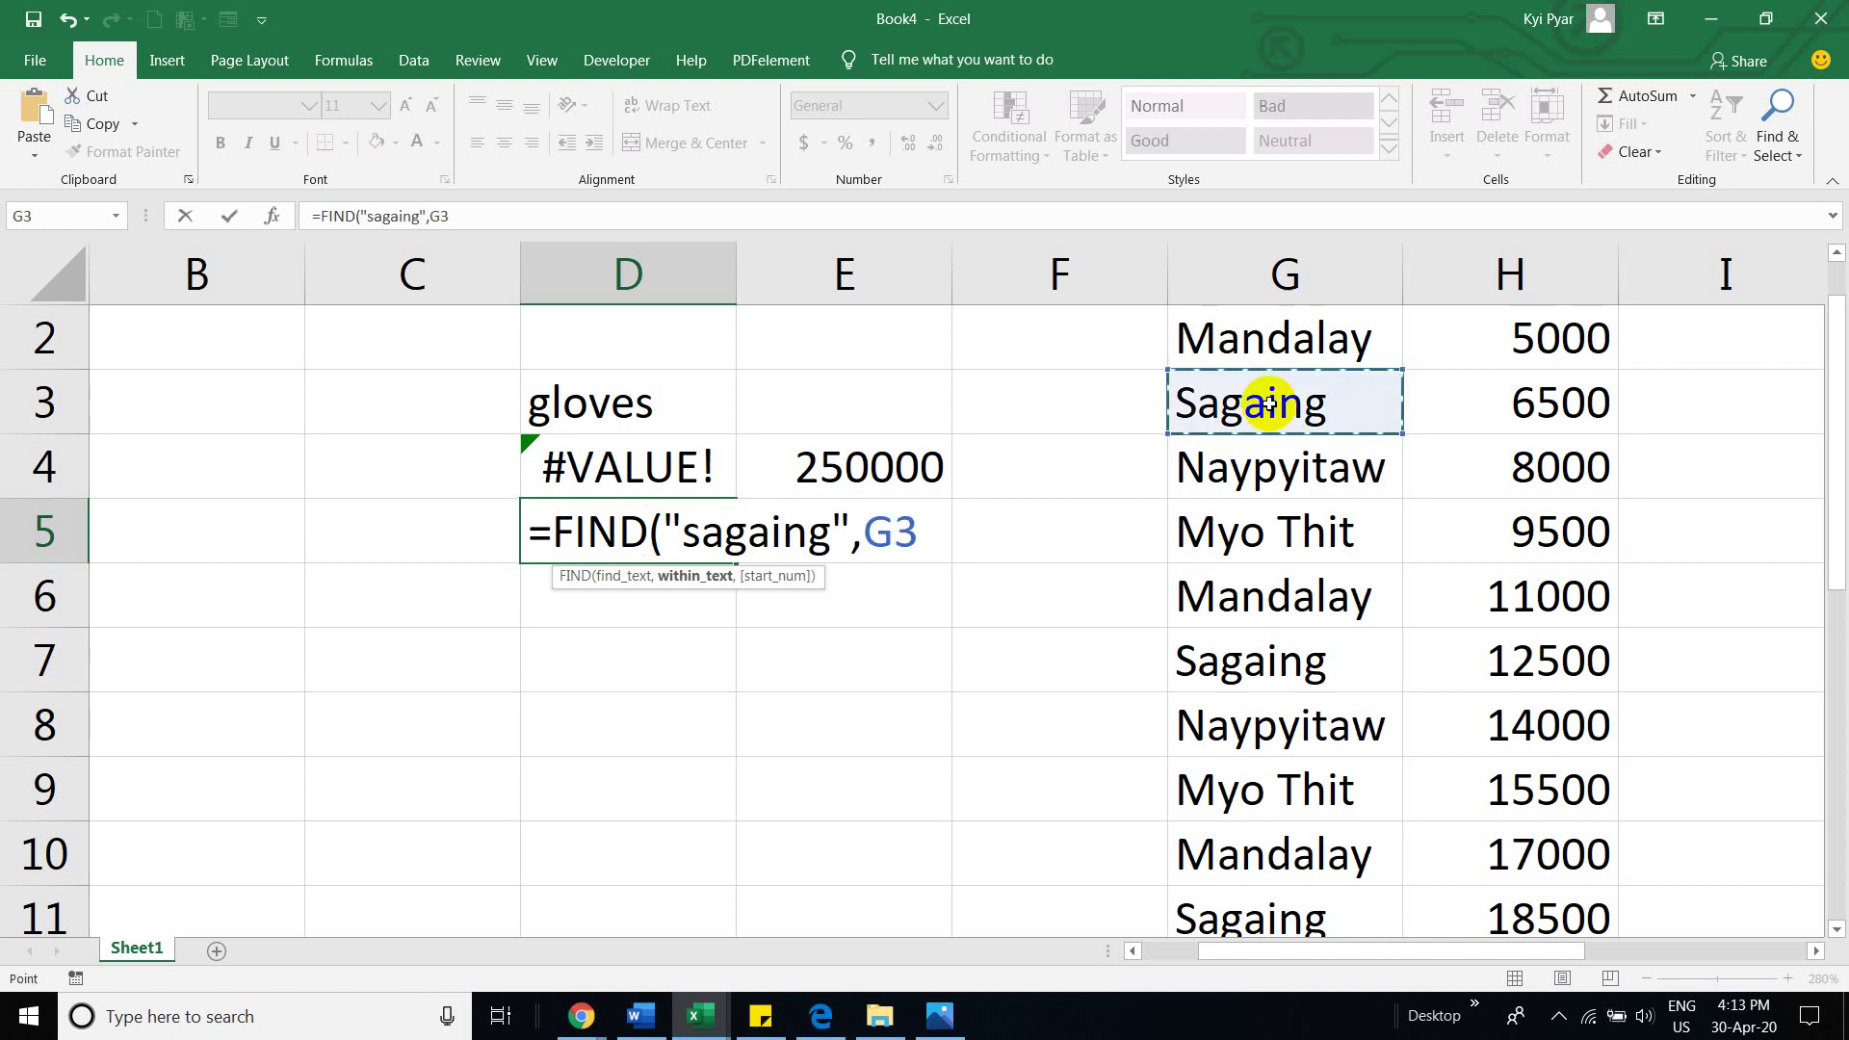
pyautogui.write(')')
pyautogui.press('Return')
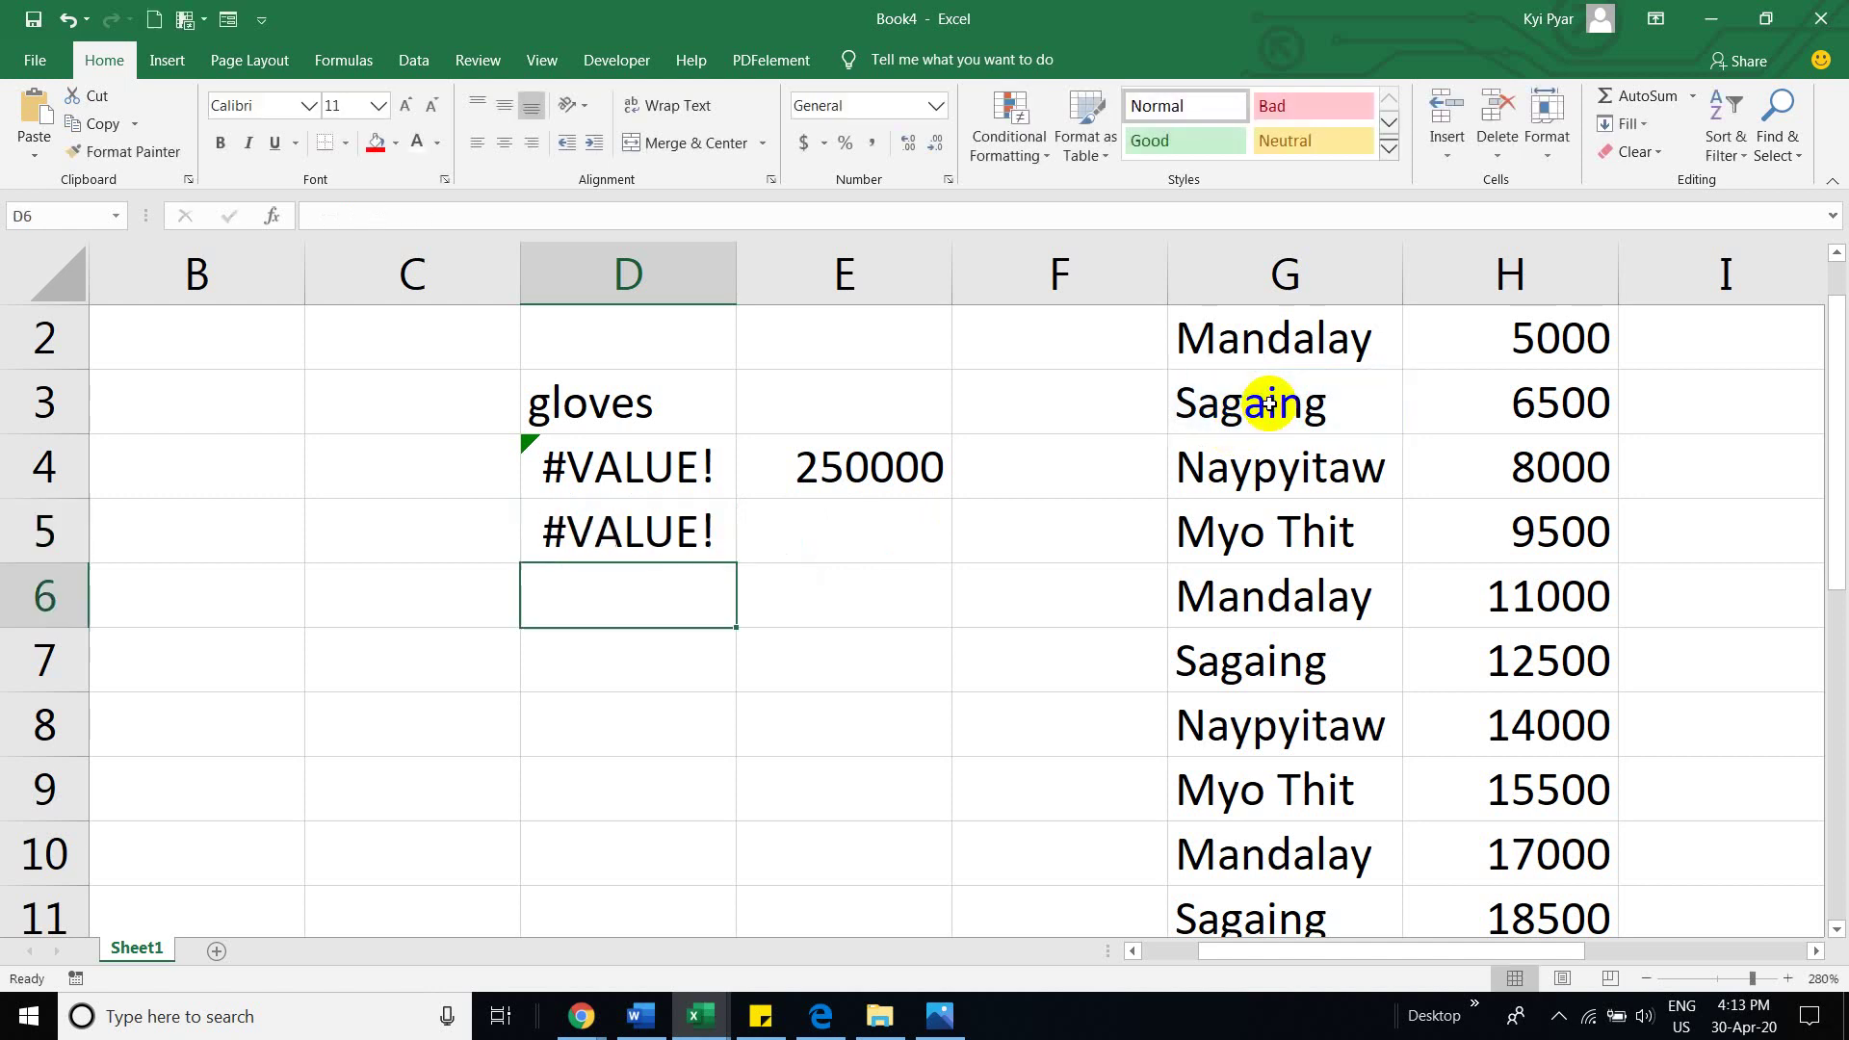
# - Compare D5's FIND formula with the capitalised Sagaing in G3
pyautogui.click(573, 537)
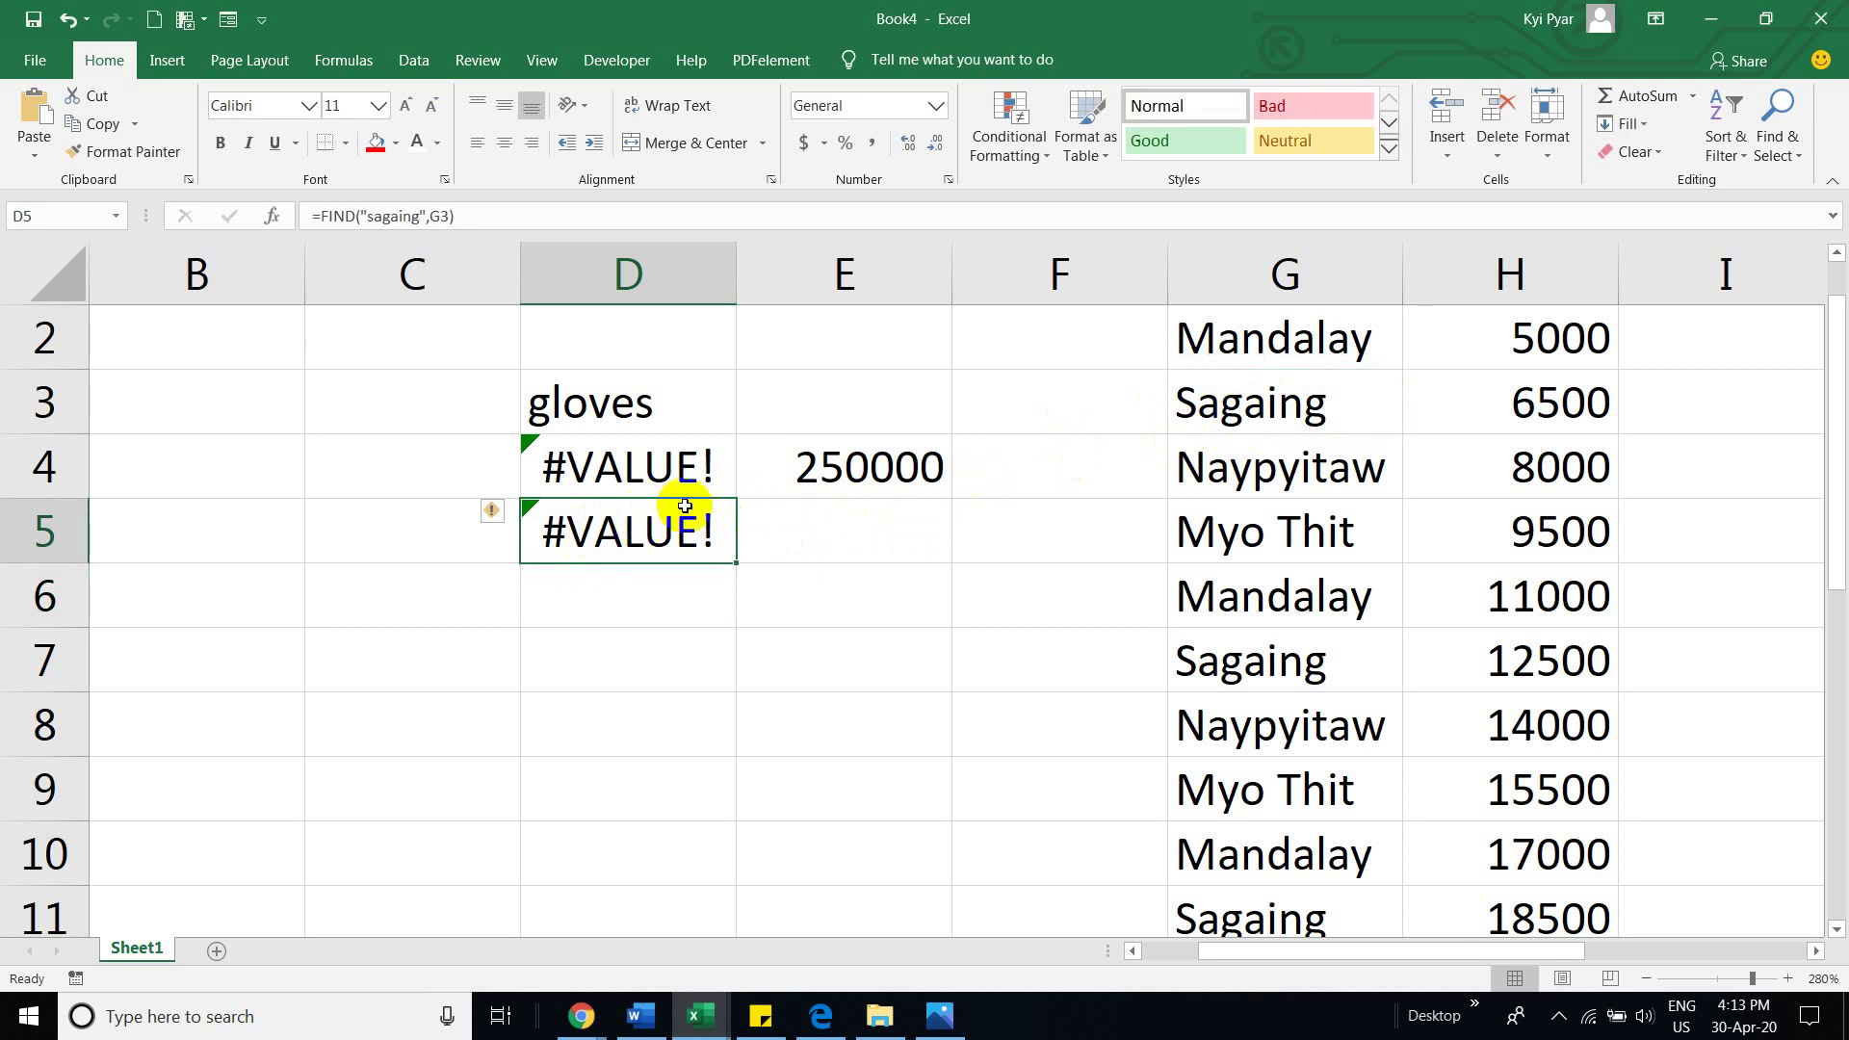
pyautogui.click(672, 599)
pyautogui.click(702, 536)
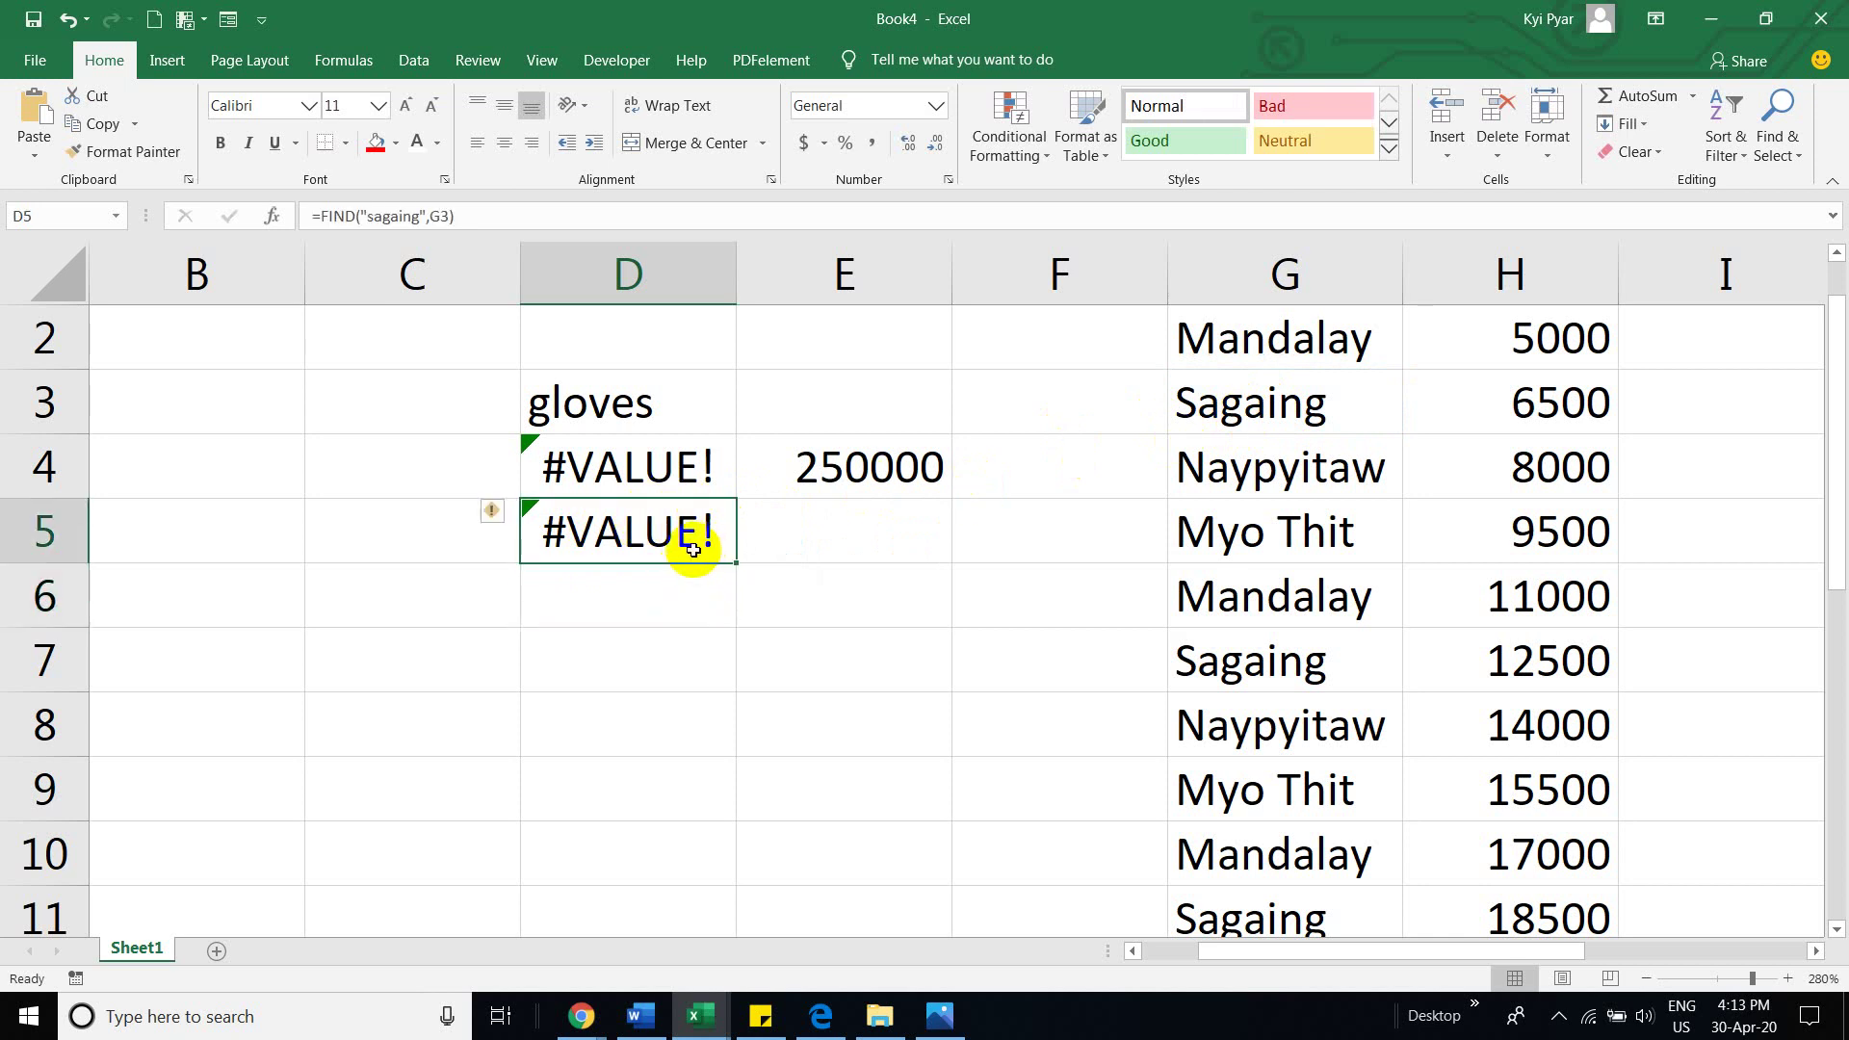
pyautogui.keyDown('ctrl'); pyautogui.scroll(2, 693, 549); pyautogui.keyUp('ctrl')
pyautogui.keyDown('ctrl'); pyautogui.scroll(1, 516, 565); pyautogui.keyUp('ctrl')
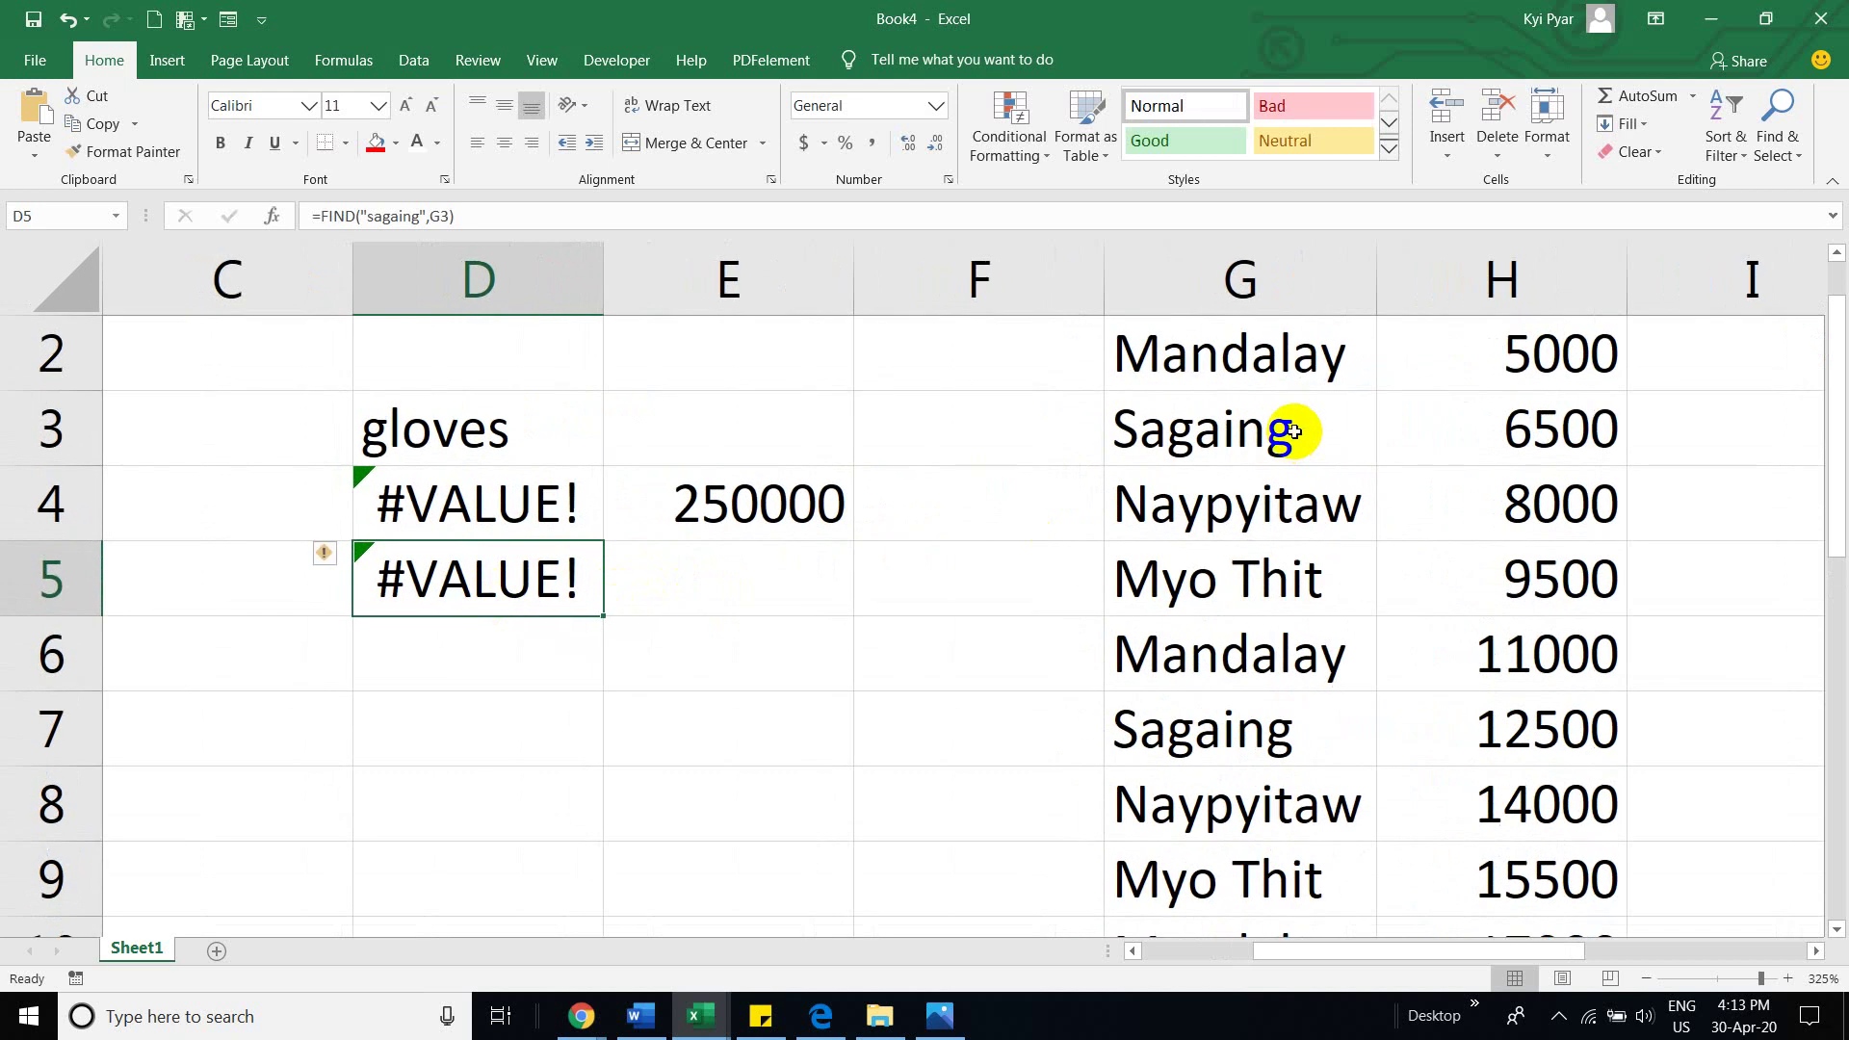
pyautogui.click(1292, 431)
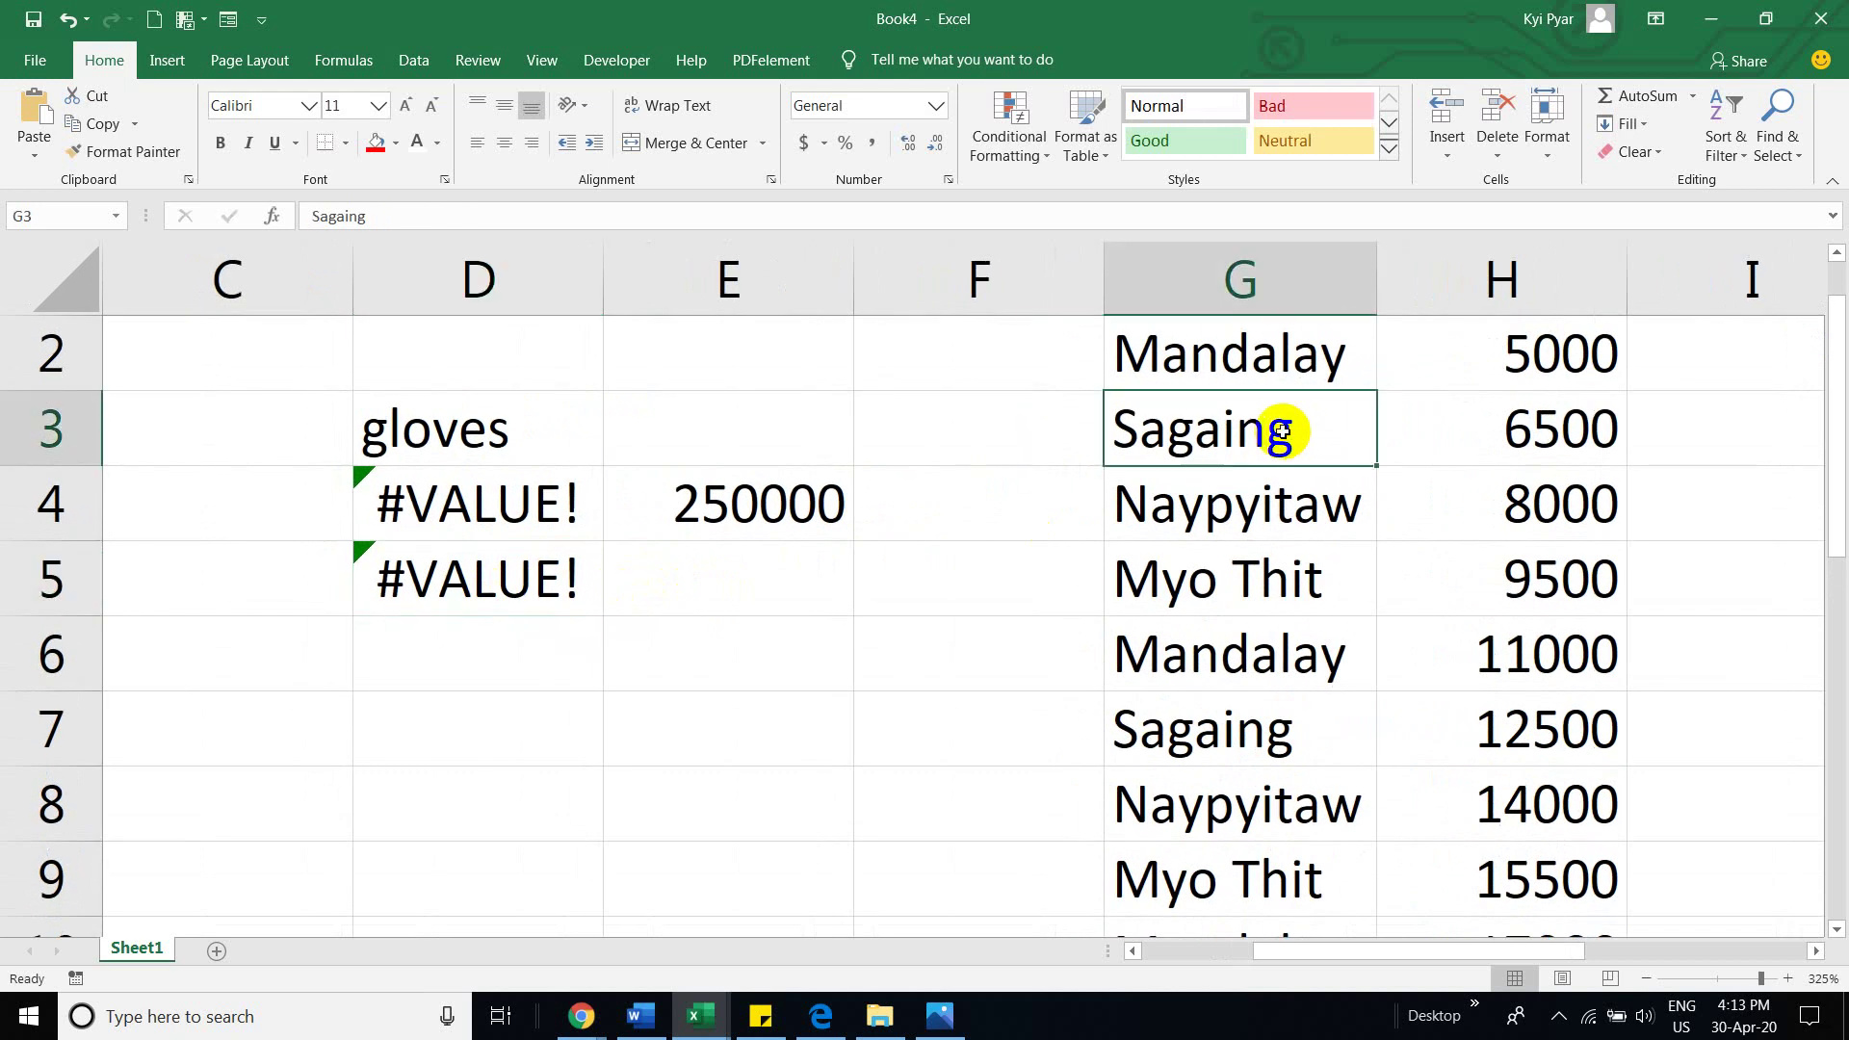
pyautogui.click(525, 578)
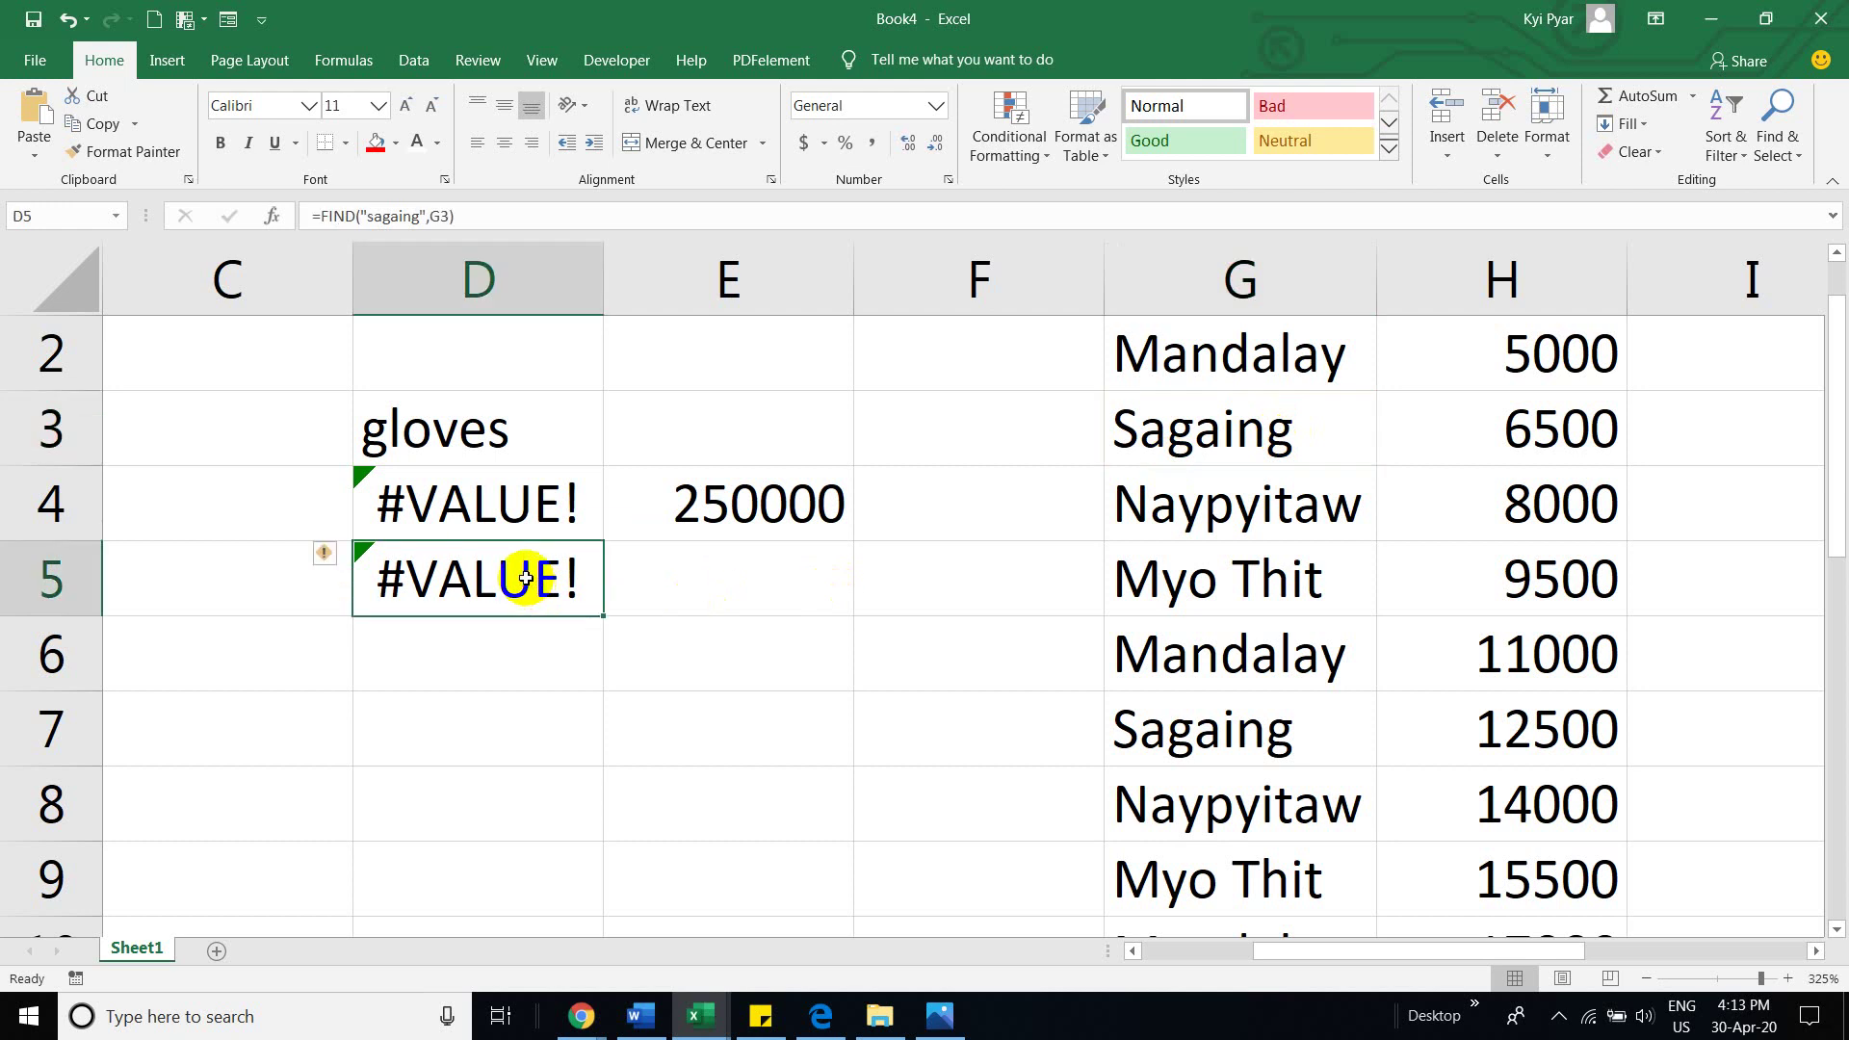
# - Show the #VALUE! ERROR slide in Photos, then return to Book4
pyautogui.click(940, 1016)
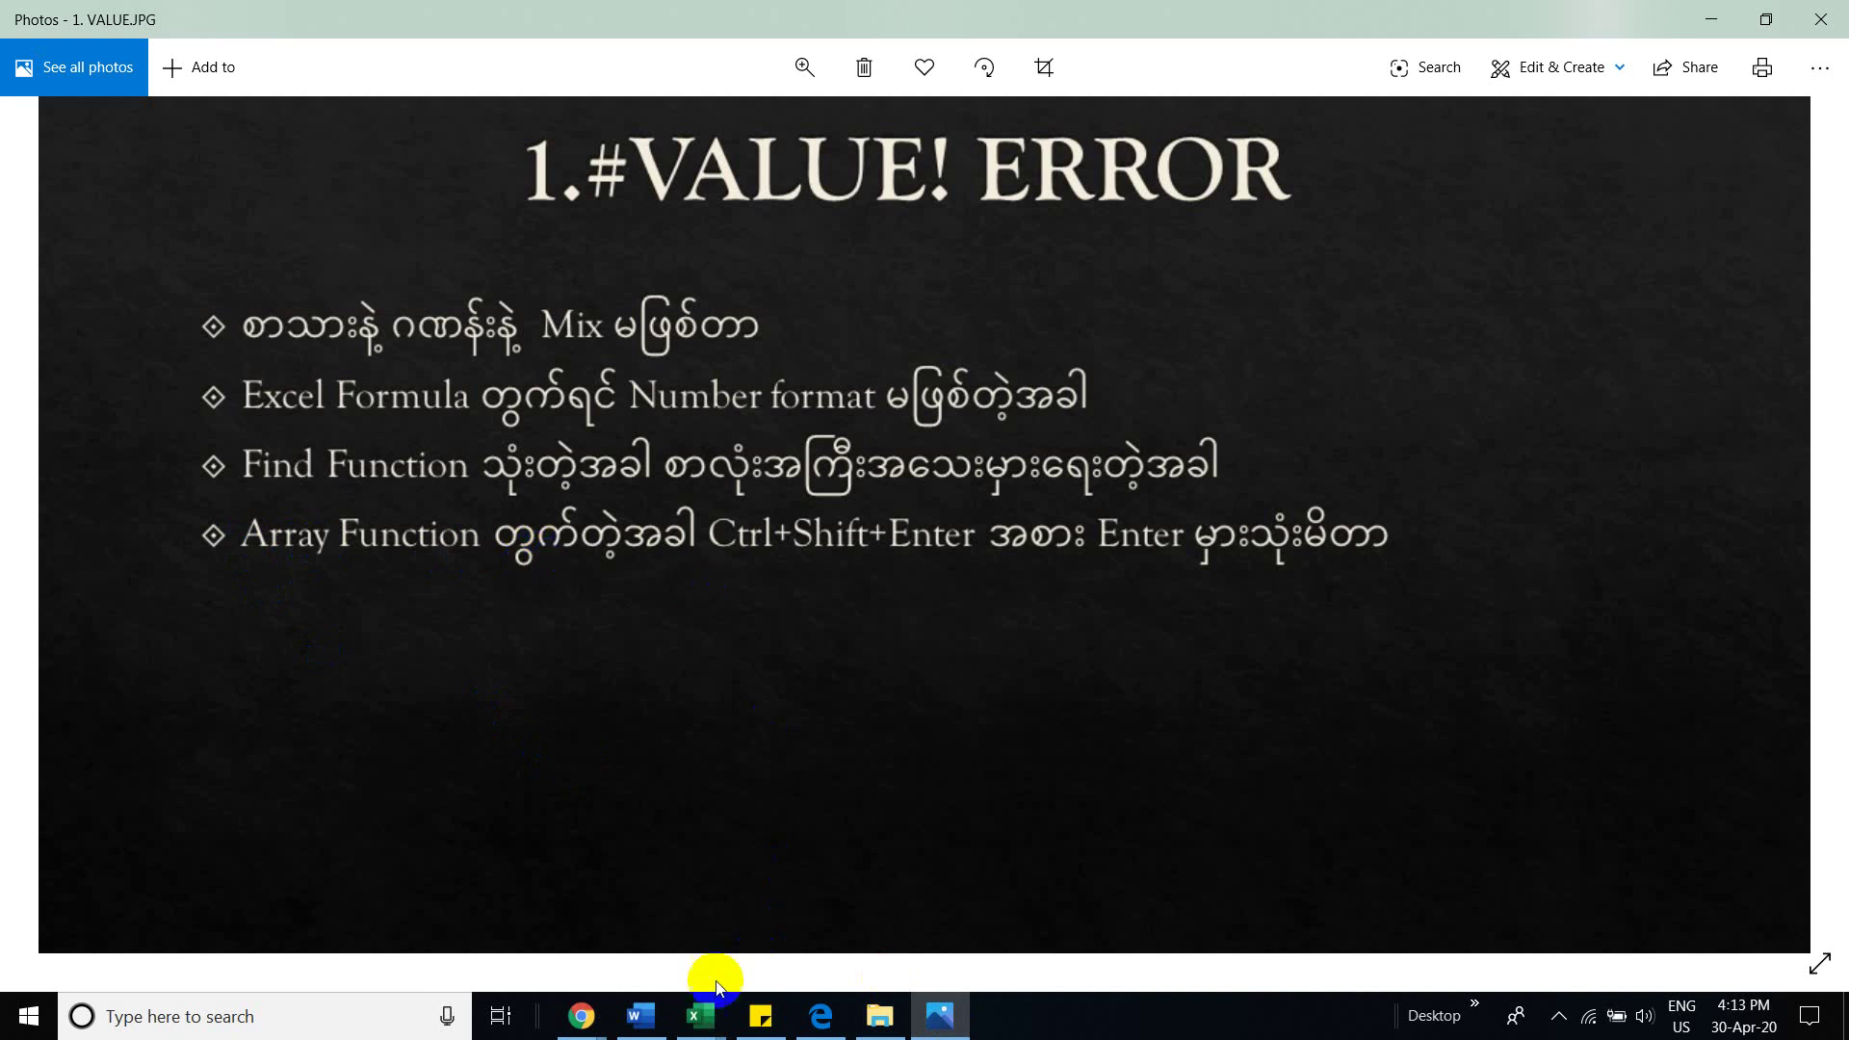
pyautogui.click(700, 1016)
pyautogui.click(860, 942)
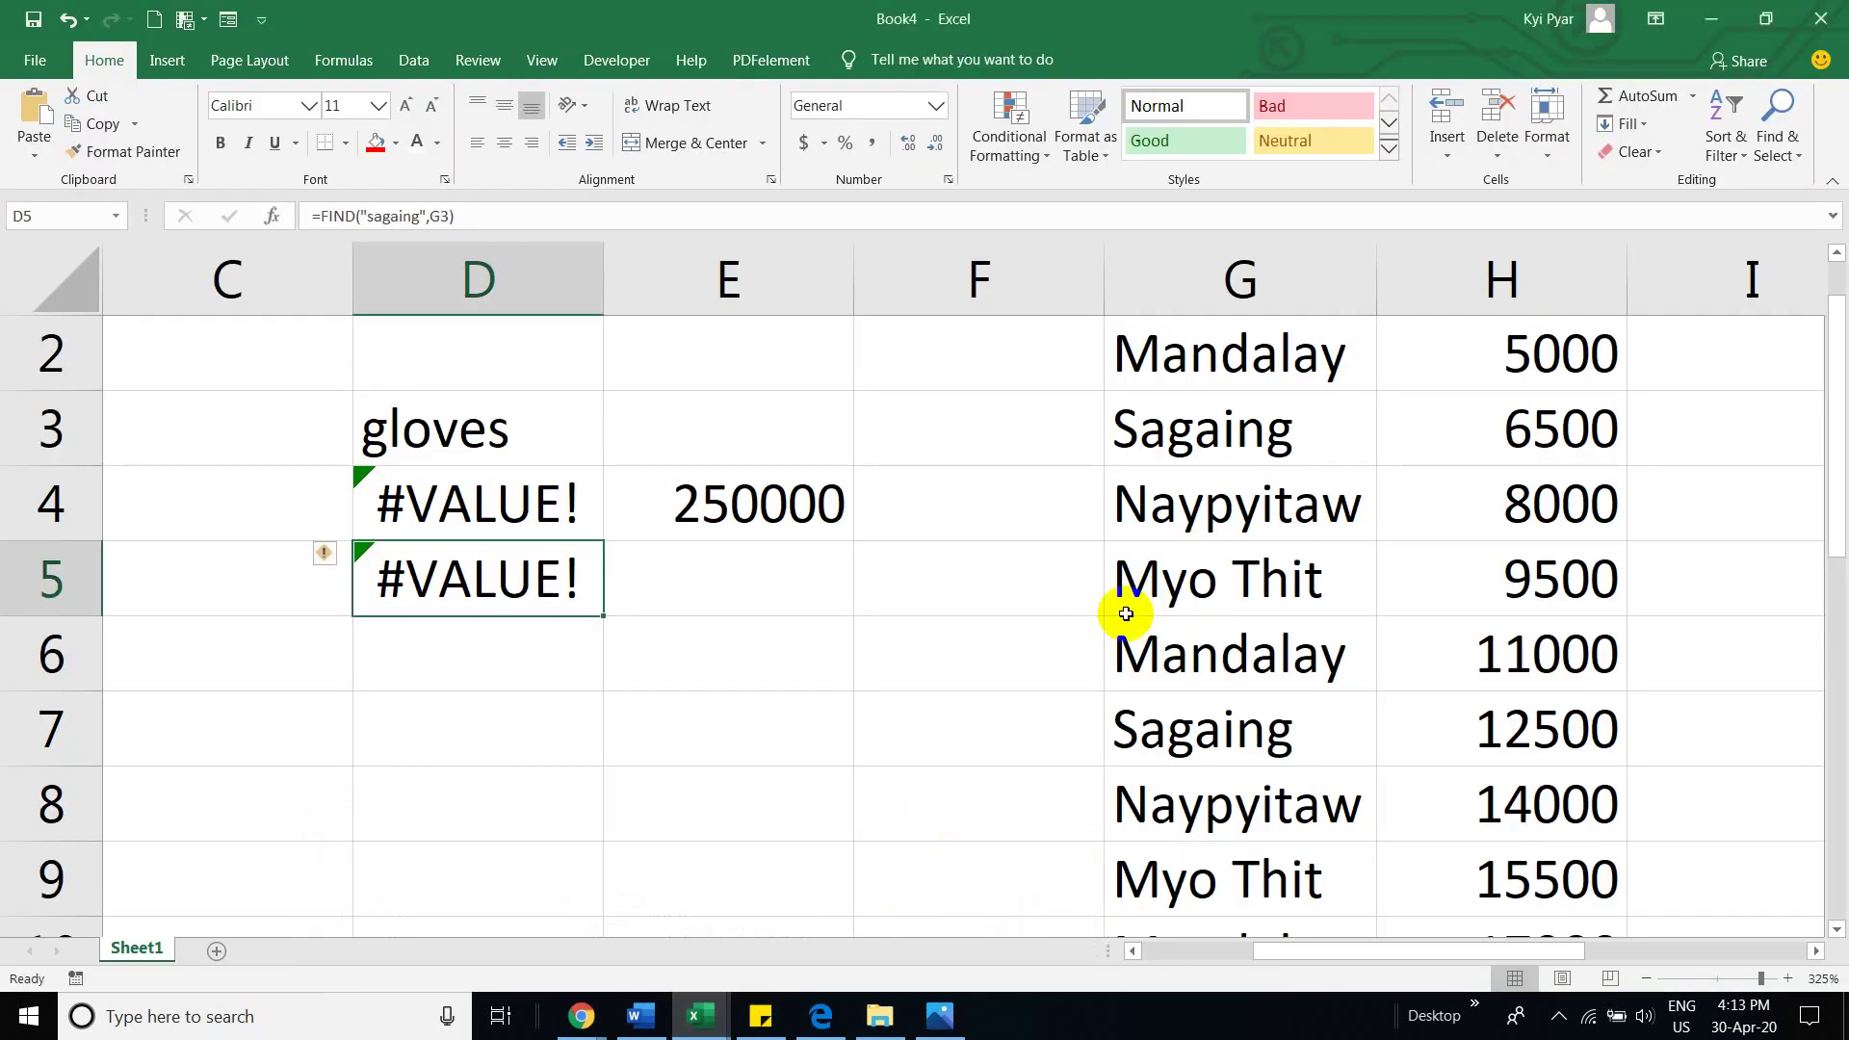
pyautogui.scroll(-2, 1179, 638)
pyautogui.scroll(-2, 1168, 635)
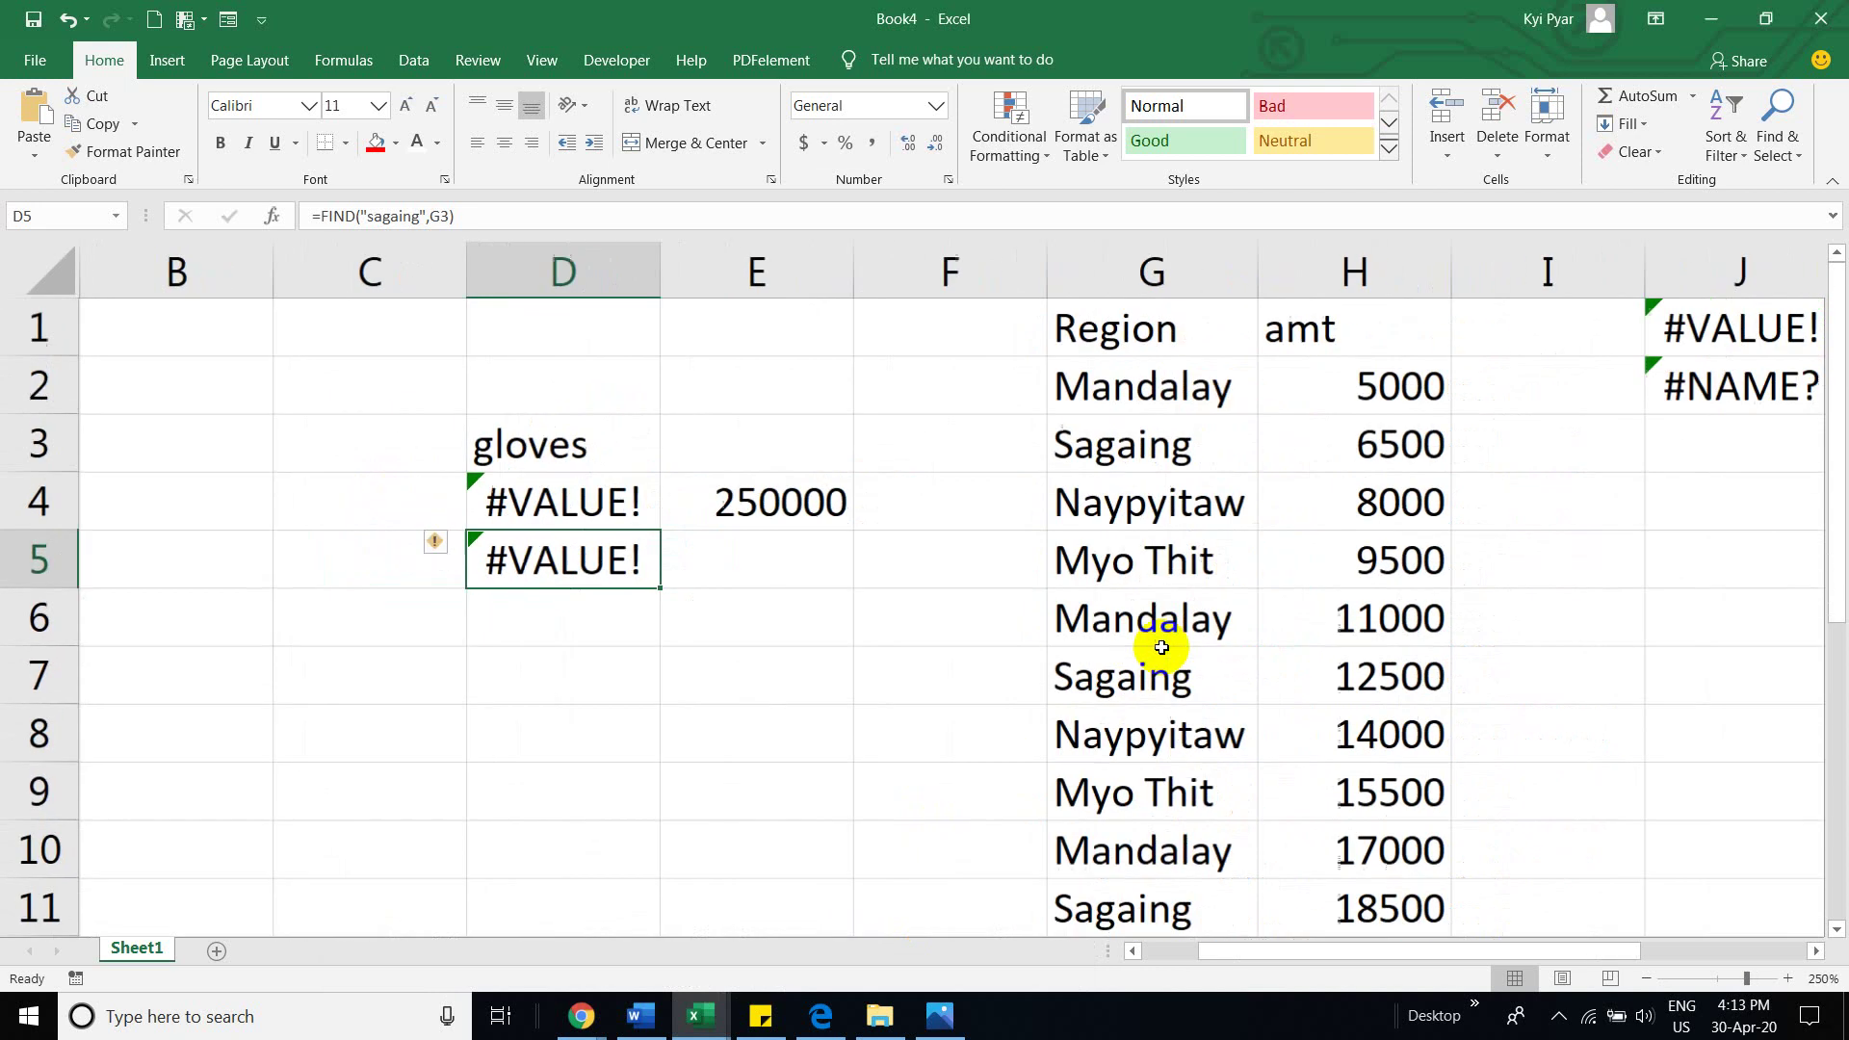
# - Clear the old examples in D3:E5 and J1:K2
pyautogui.moveTo(524, 446); pyautogui.dragTo(778, 546)
pyautogui.press('Delete')
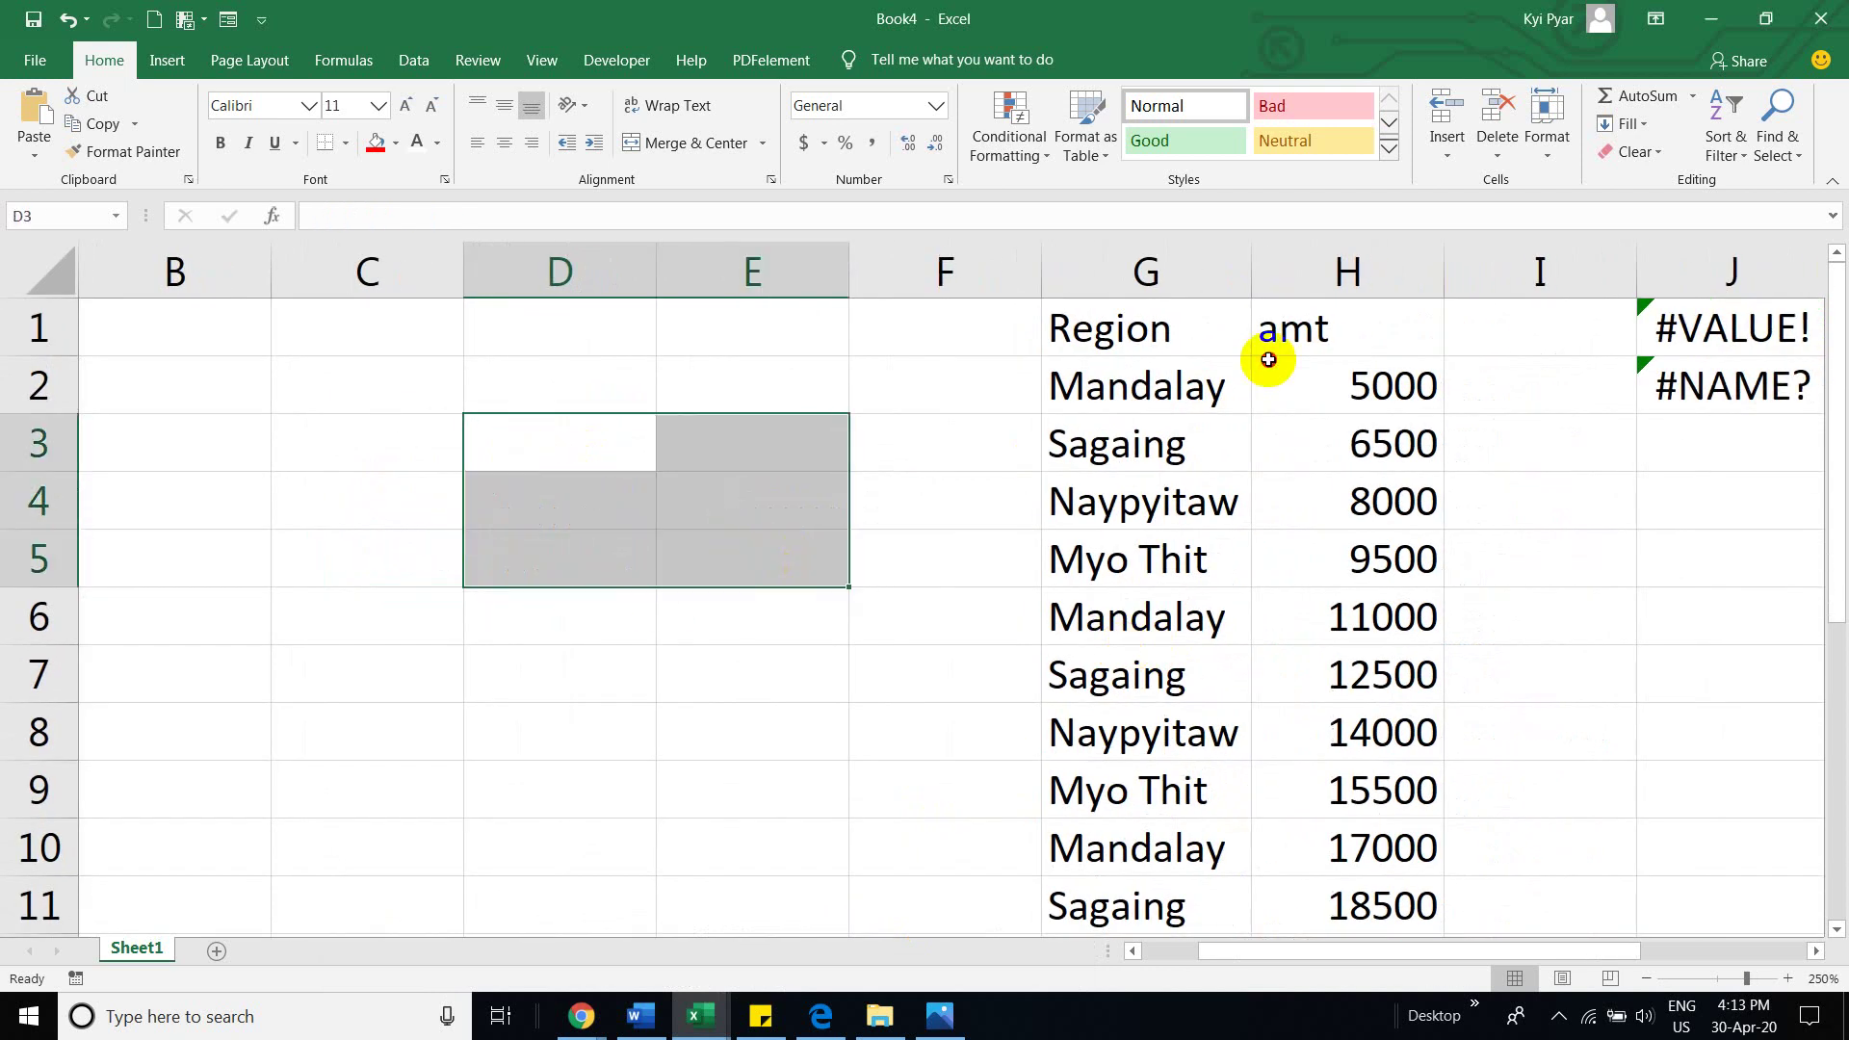
pyautogui.click(1269, 371)
pyautogui.scroll(-1, 1194, 442)
pyautogui.scroll(-1, 1193, 457)
pyautogui.click(1012, 322)
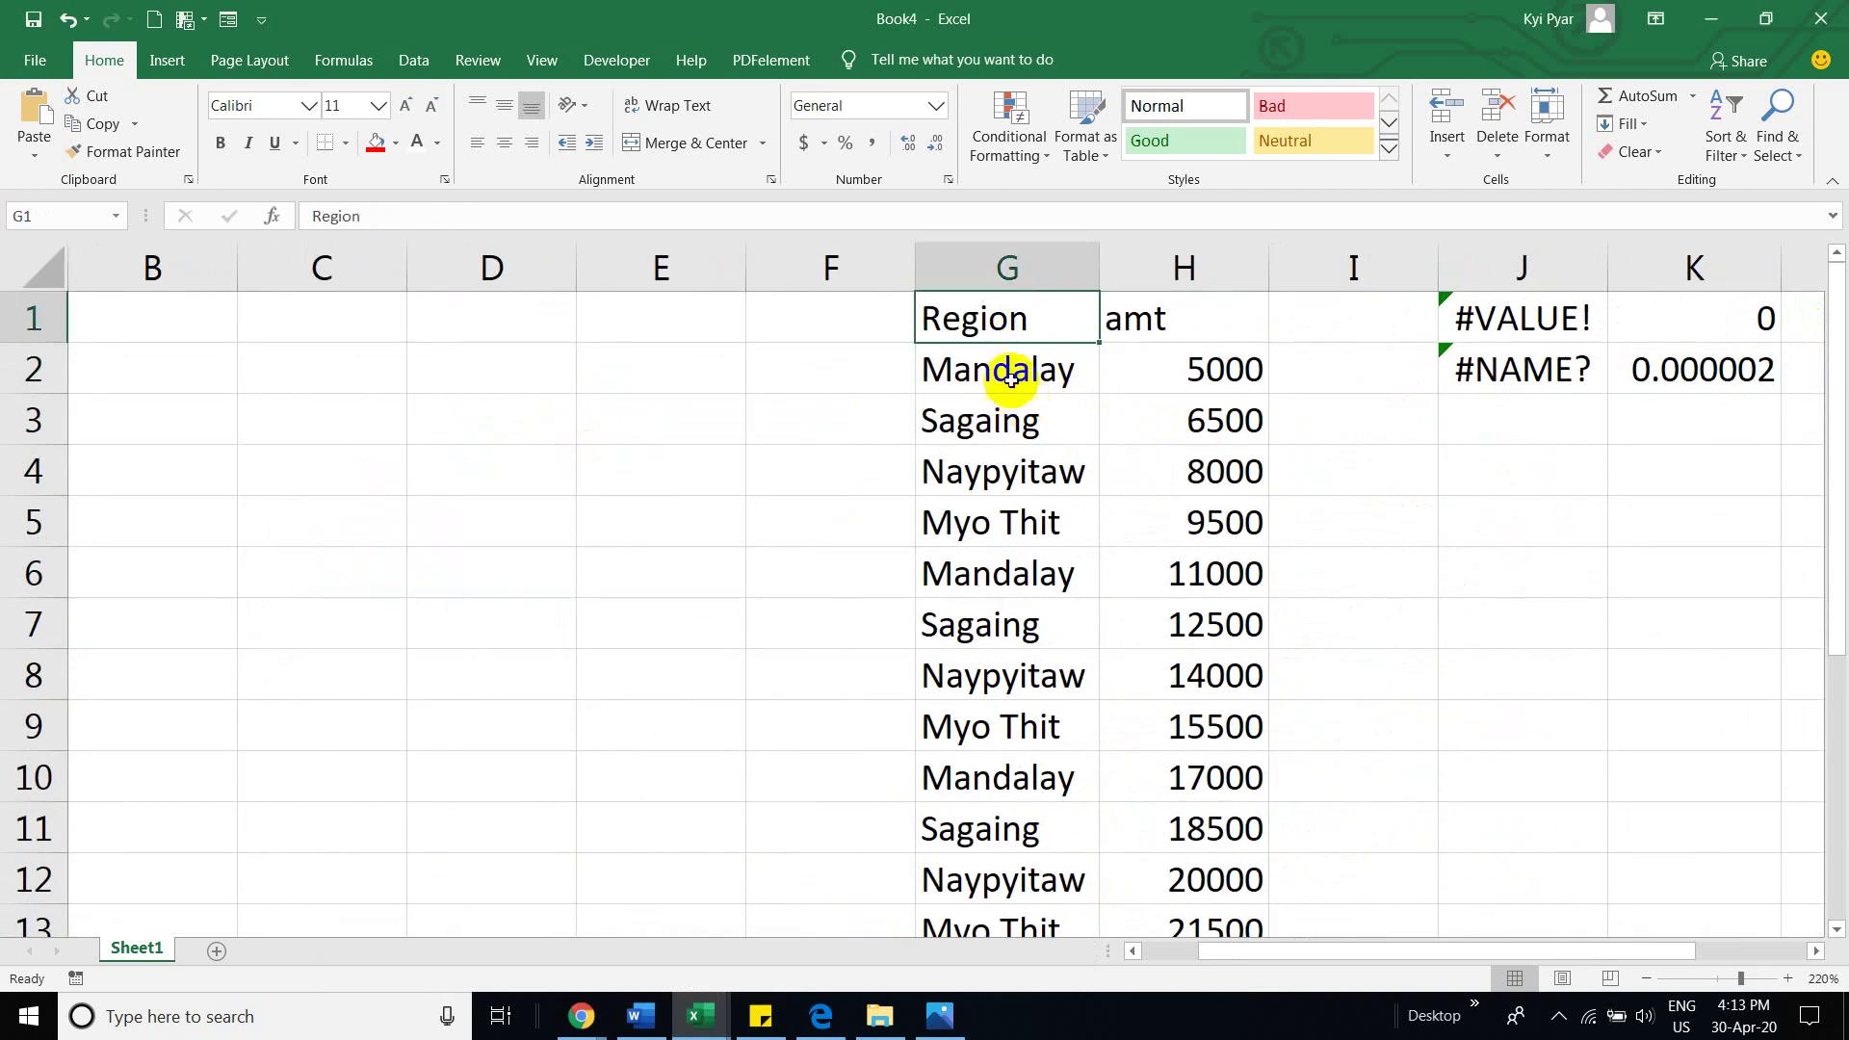
pyautogui.moveTo(1011, 385)
pyautogui.mouseDown()
pyautogui.moveTo(997, 968)
pyautogui.moveTo(1002, 825)
pyautogui.mouseUp()
pyautogui.scroll(1, 1569, 668)
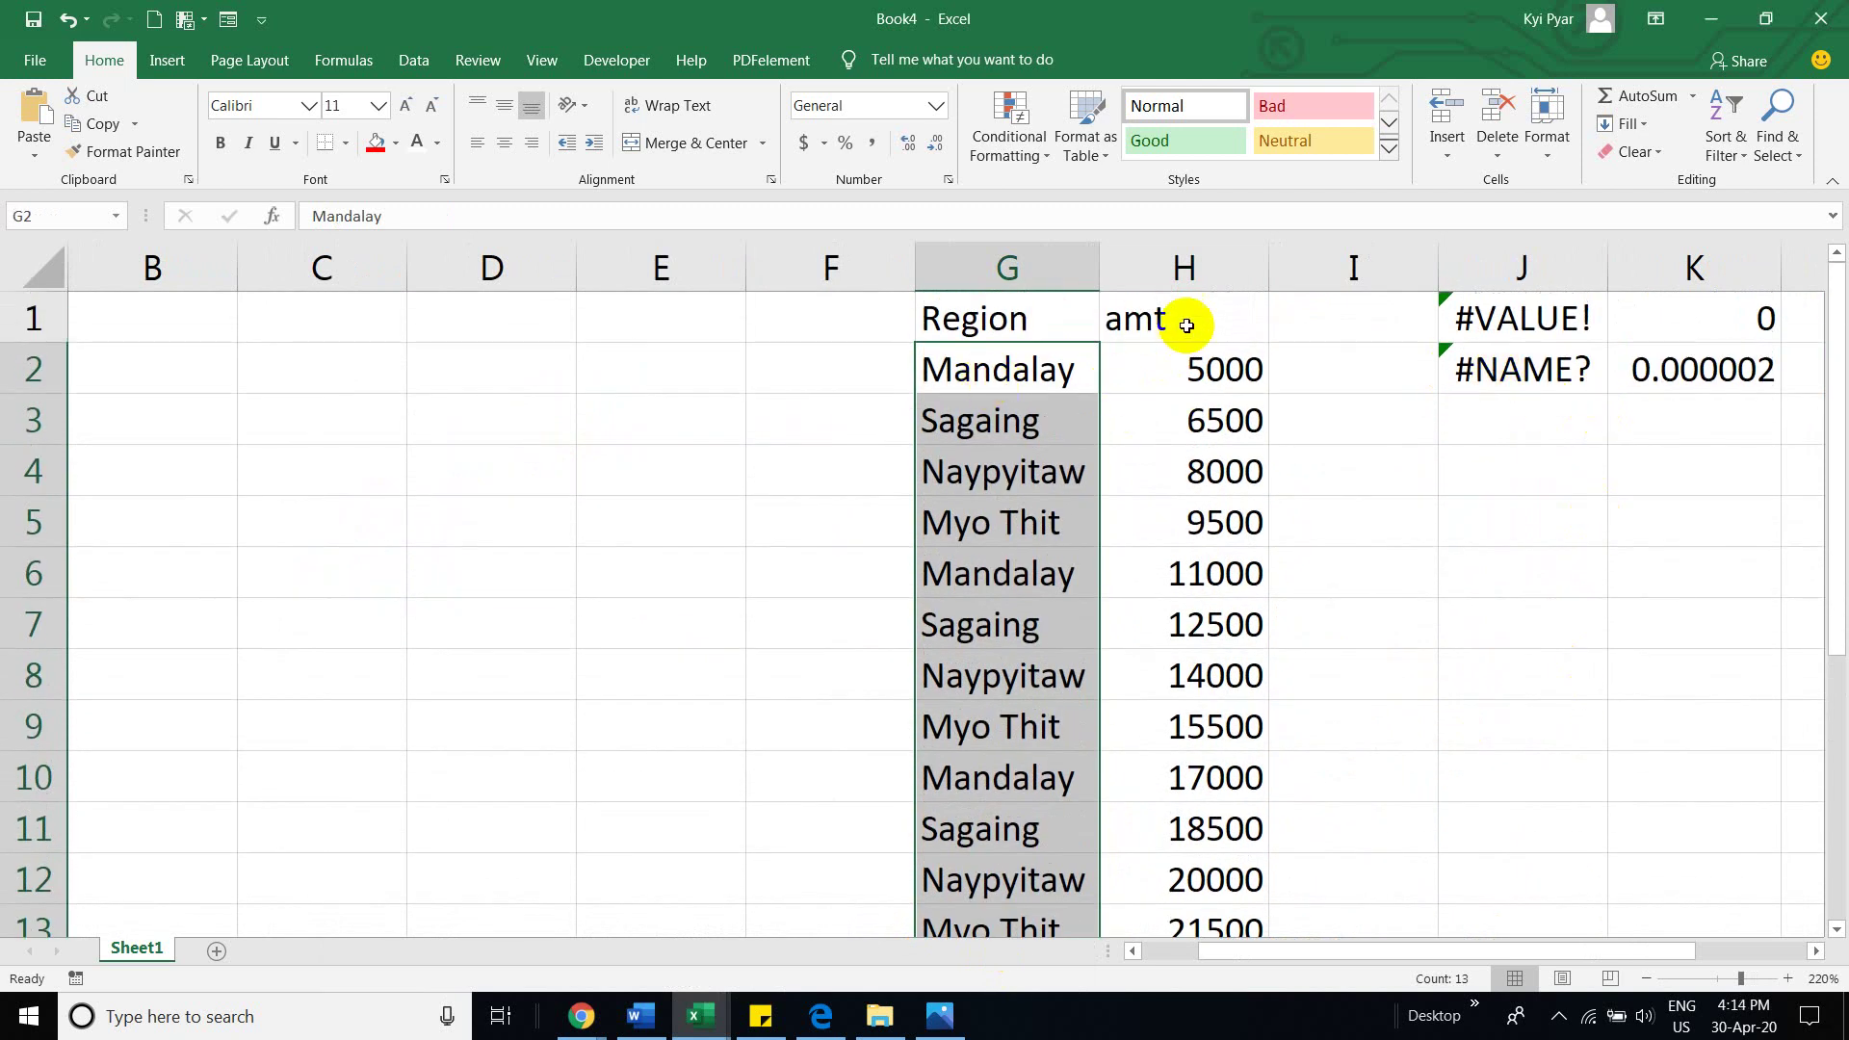
pyautogui.moveTo(1493, 332); pyautogui.dragTo(1642, 366)
pyautogui.press('Delete')
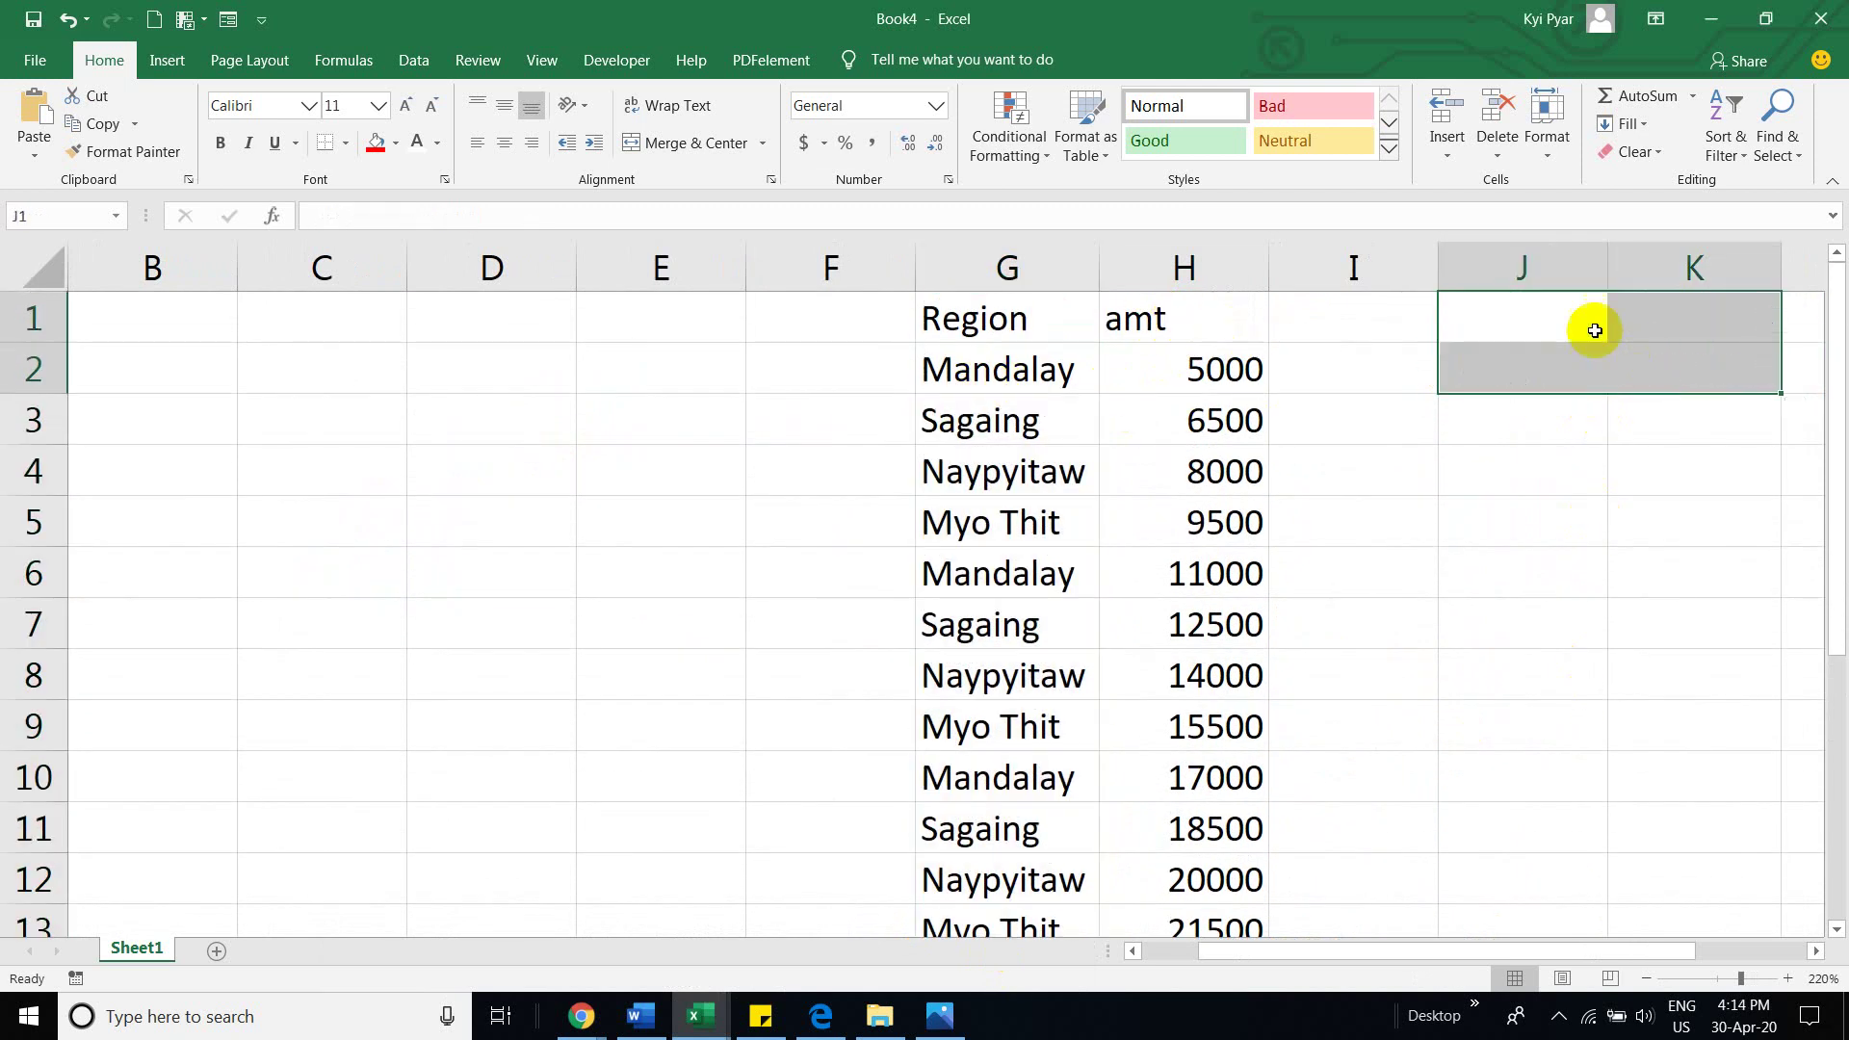
# - Enter =IF(G2:G14="mandalay",H2:H14,"") in J2, which shows 5000
pyautogui.click(1589, 330)
pyautogui.click(1530, 362)
pyautogui.write('=I')
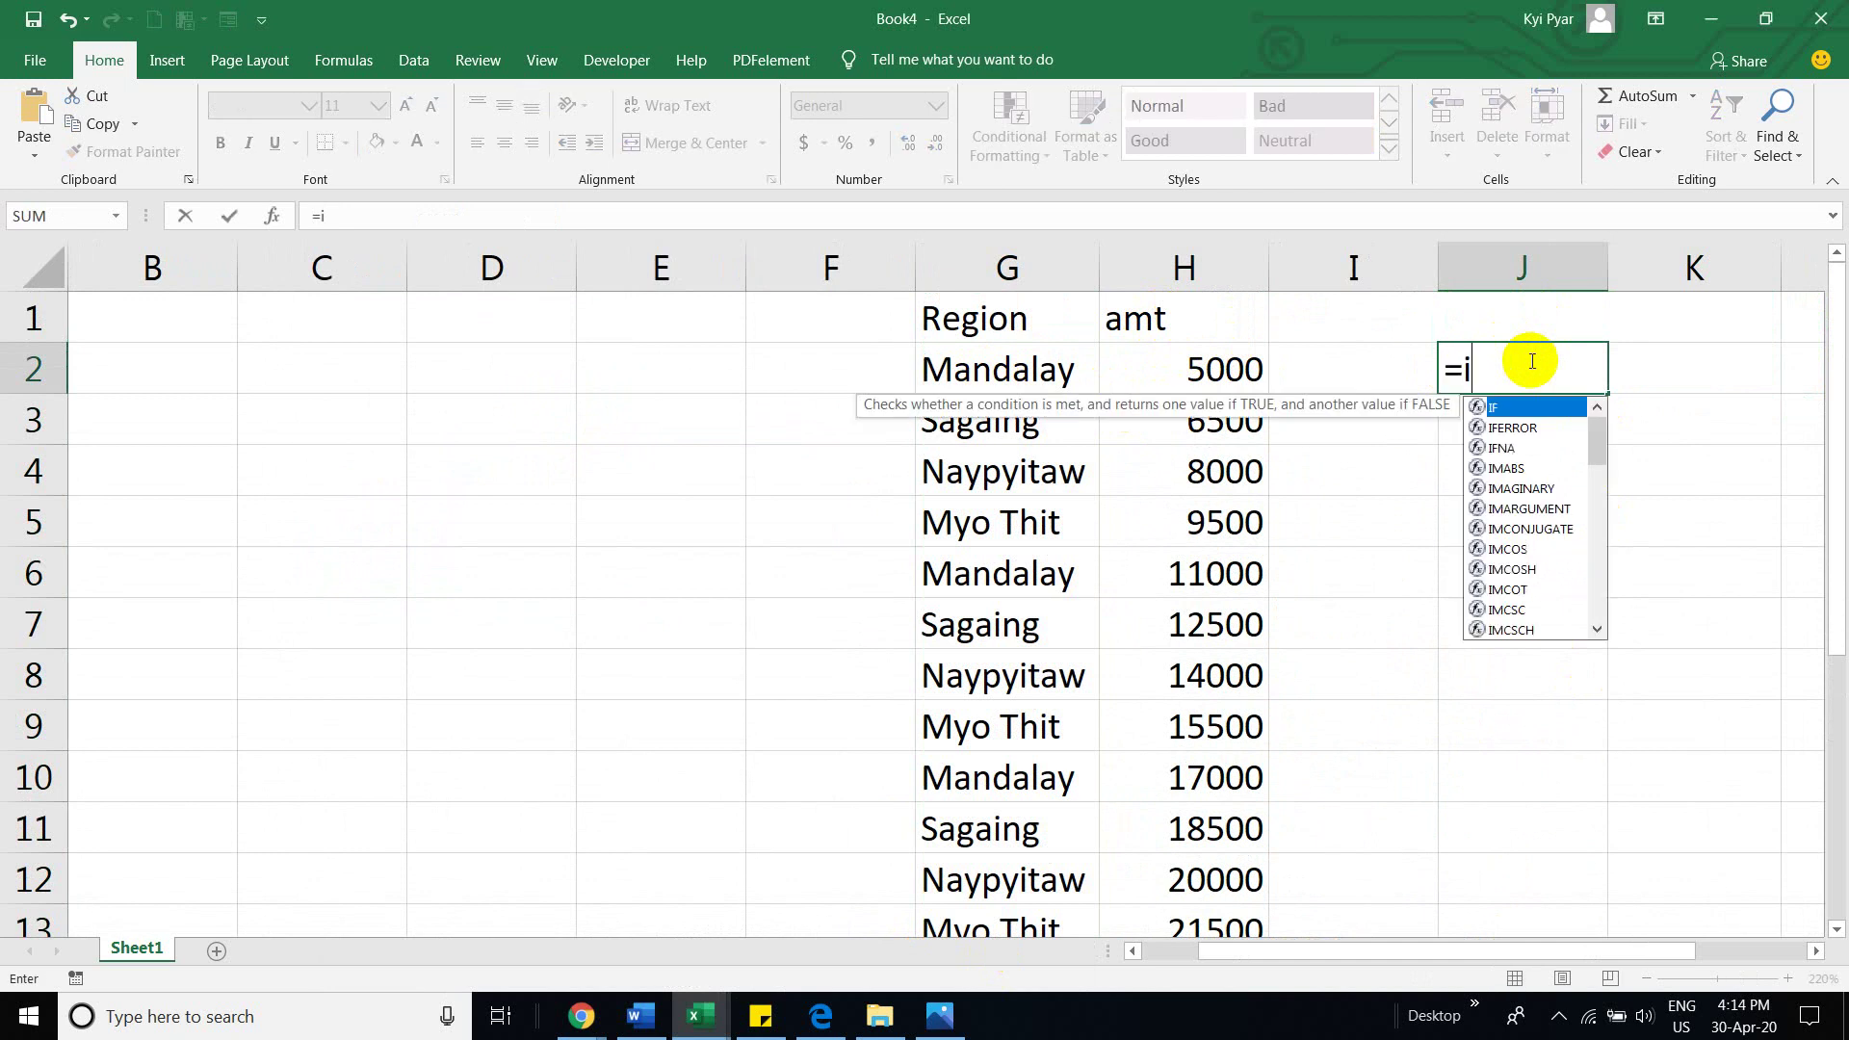
pyautogui.write('F(')
pyautogui.click(1089, 368)
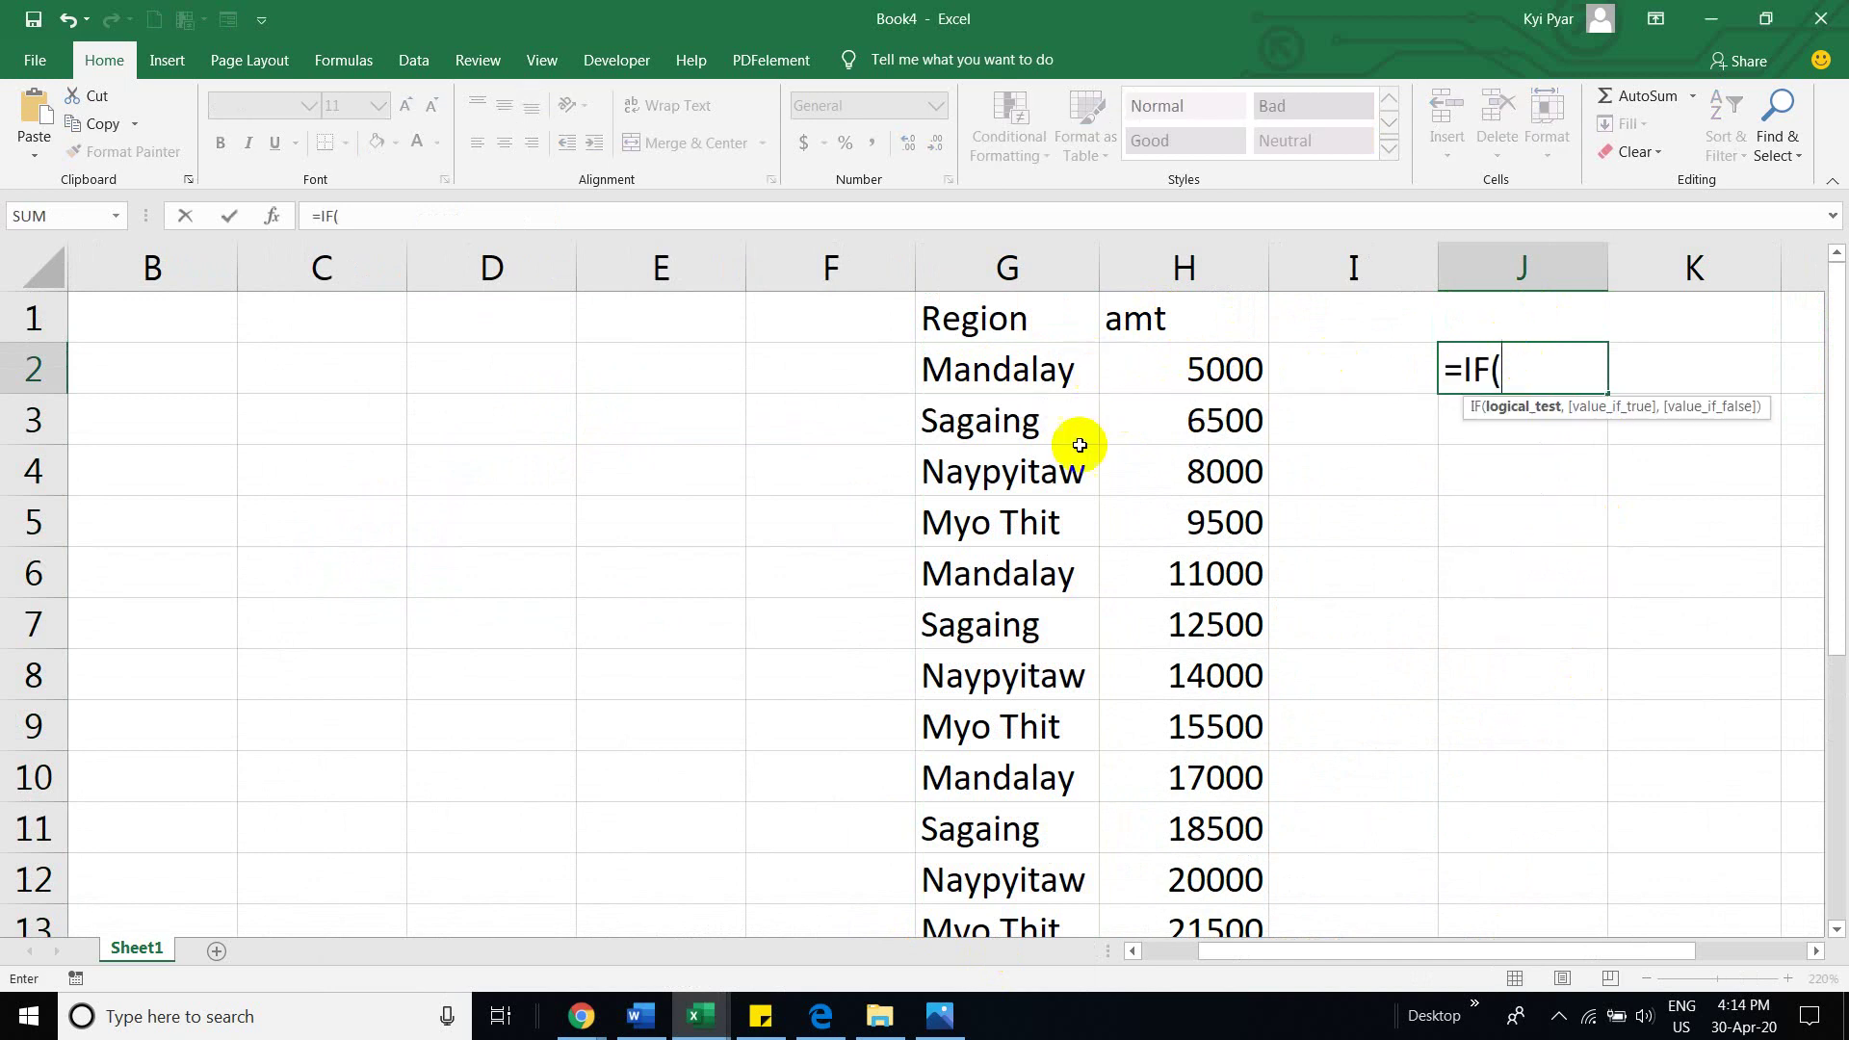
pyautogui.scroll(-2, 1079, 462)
pyautogui.keyDown('shift'); pyautogui.click(1033, 685); pyautogui.keyUp('shift')
pyautogui.scroll(2, 1232, 674)
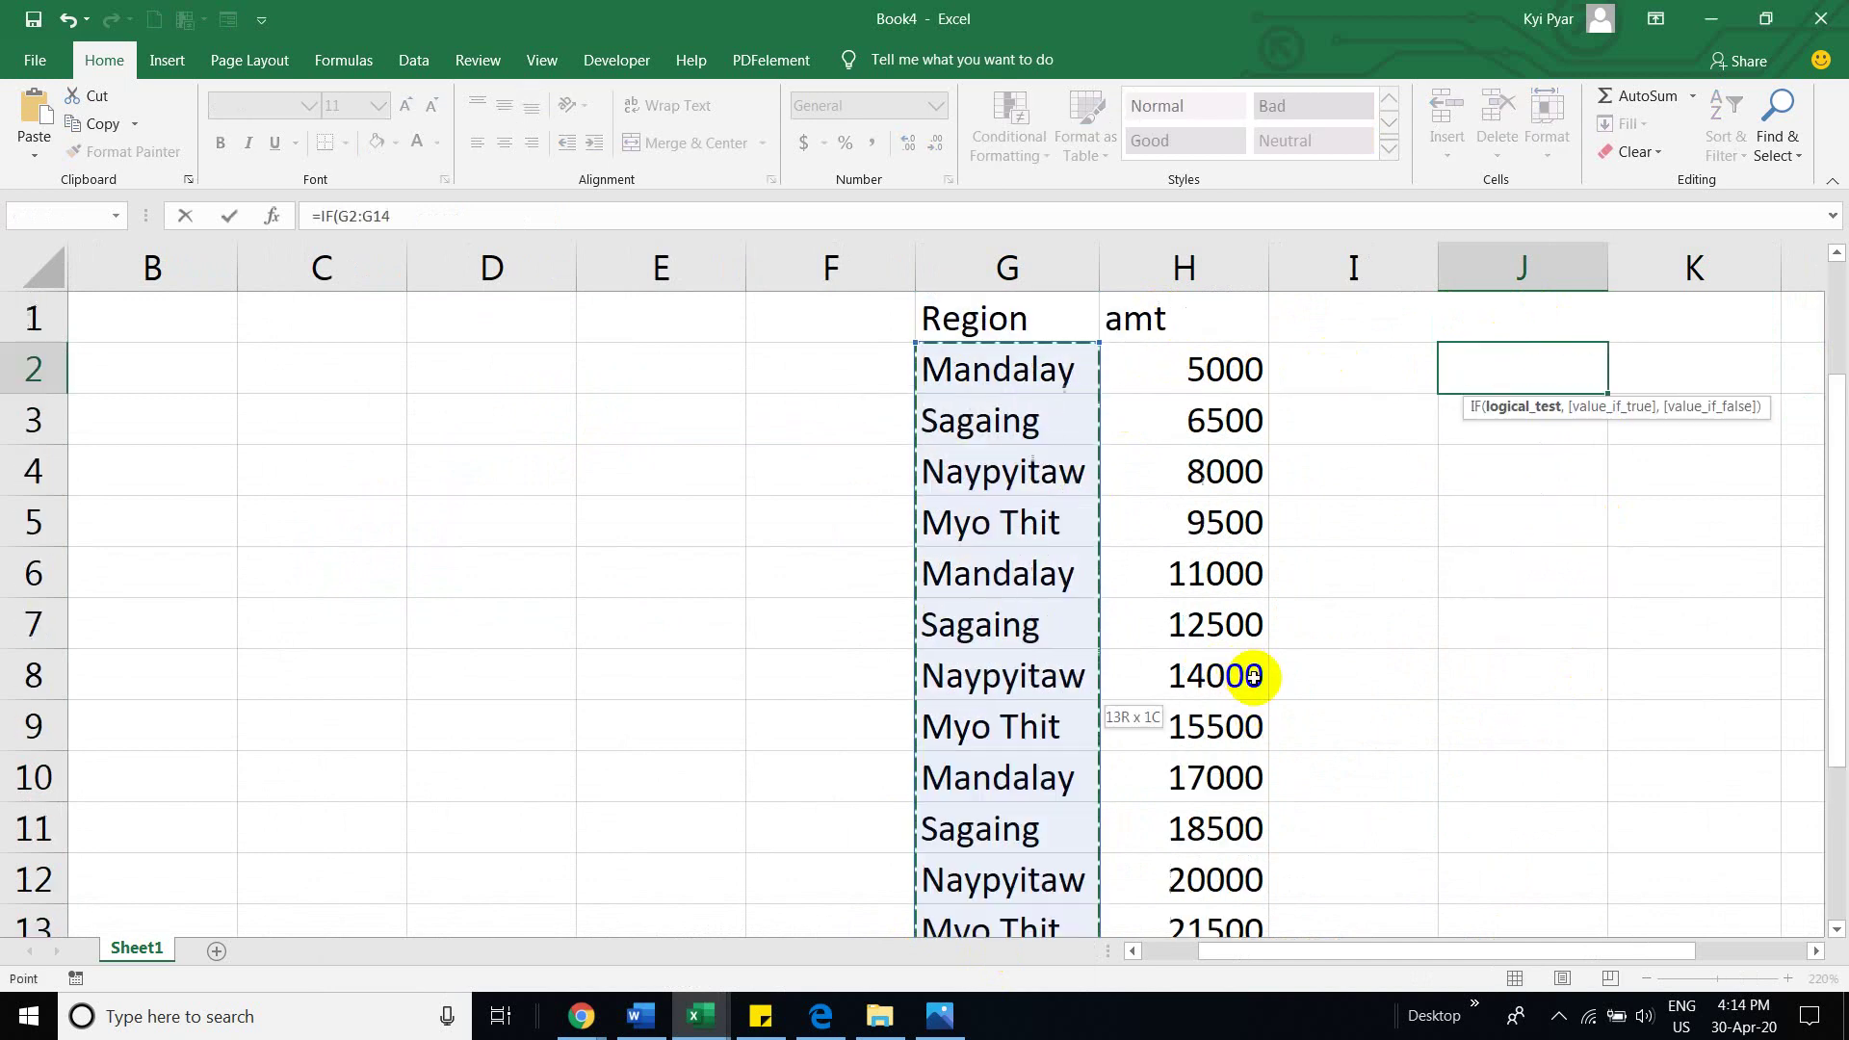
pyautogui.write('=')
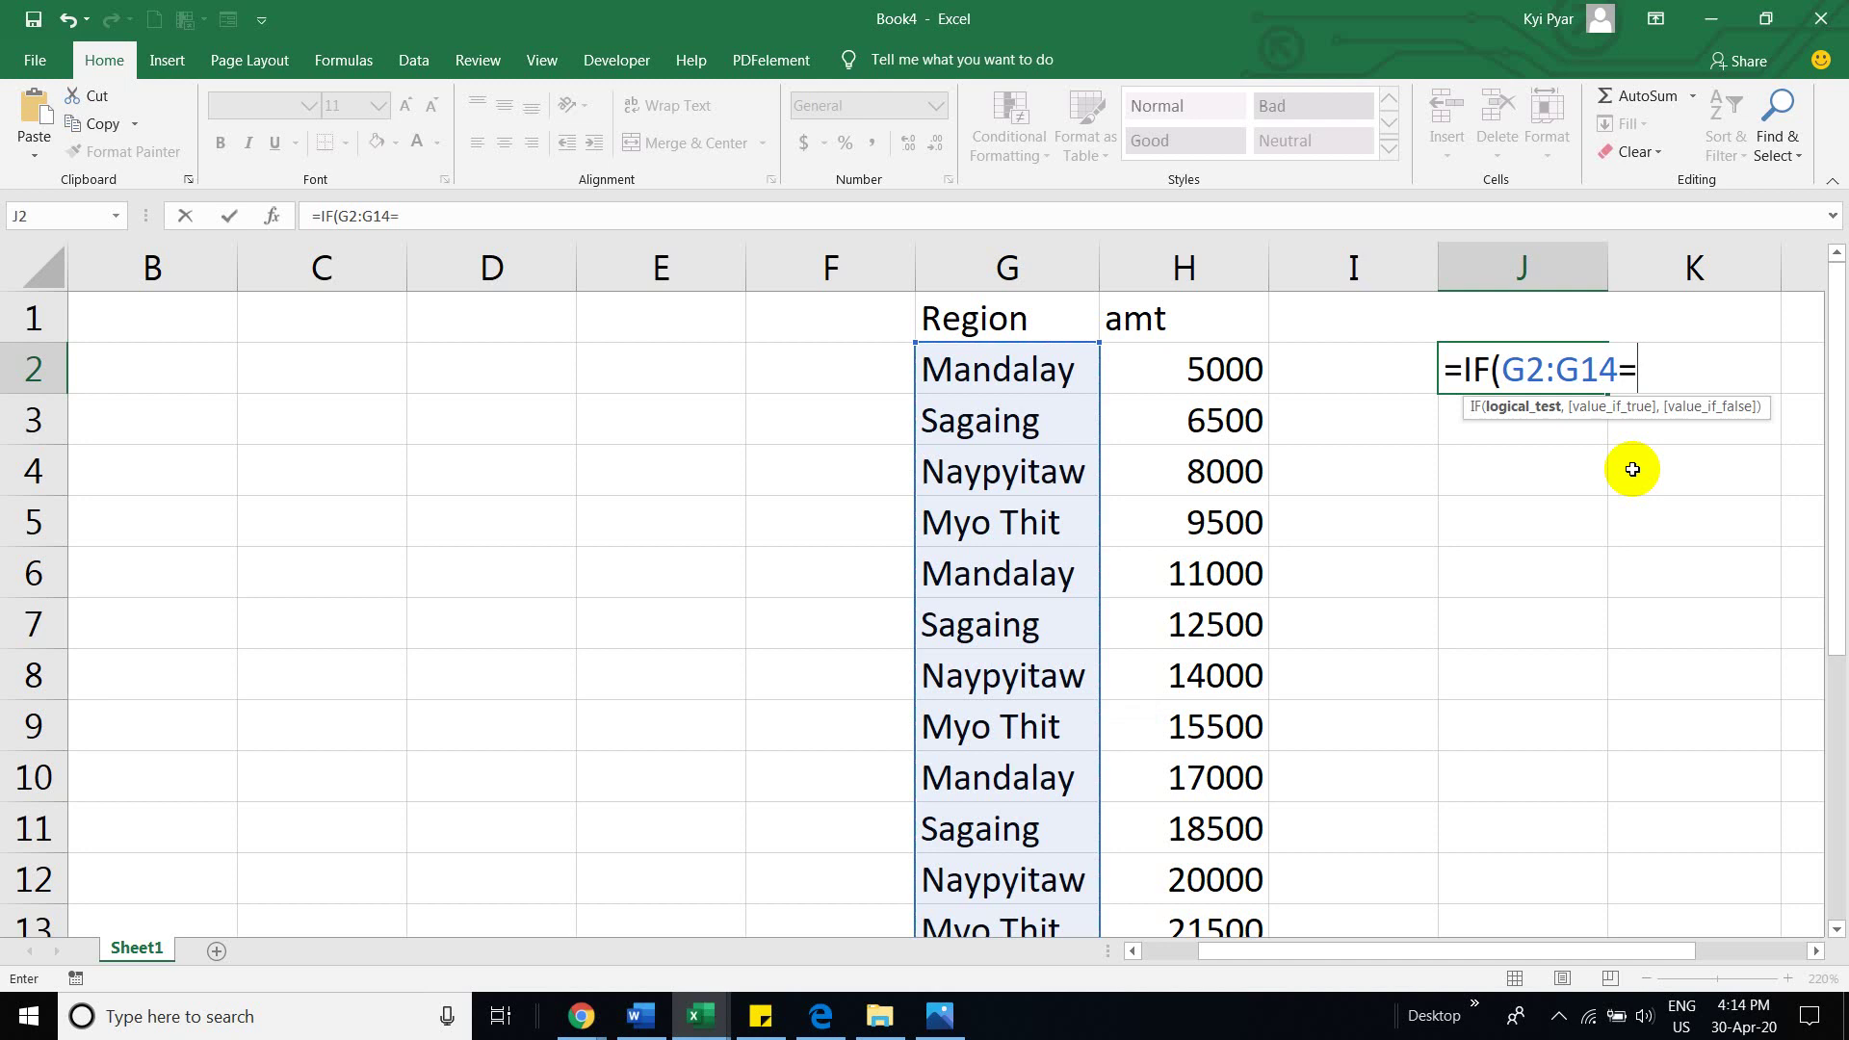
pyautogui.write('"mandala')
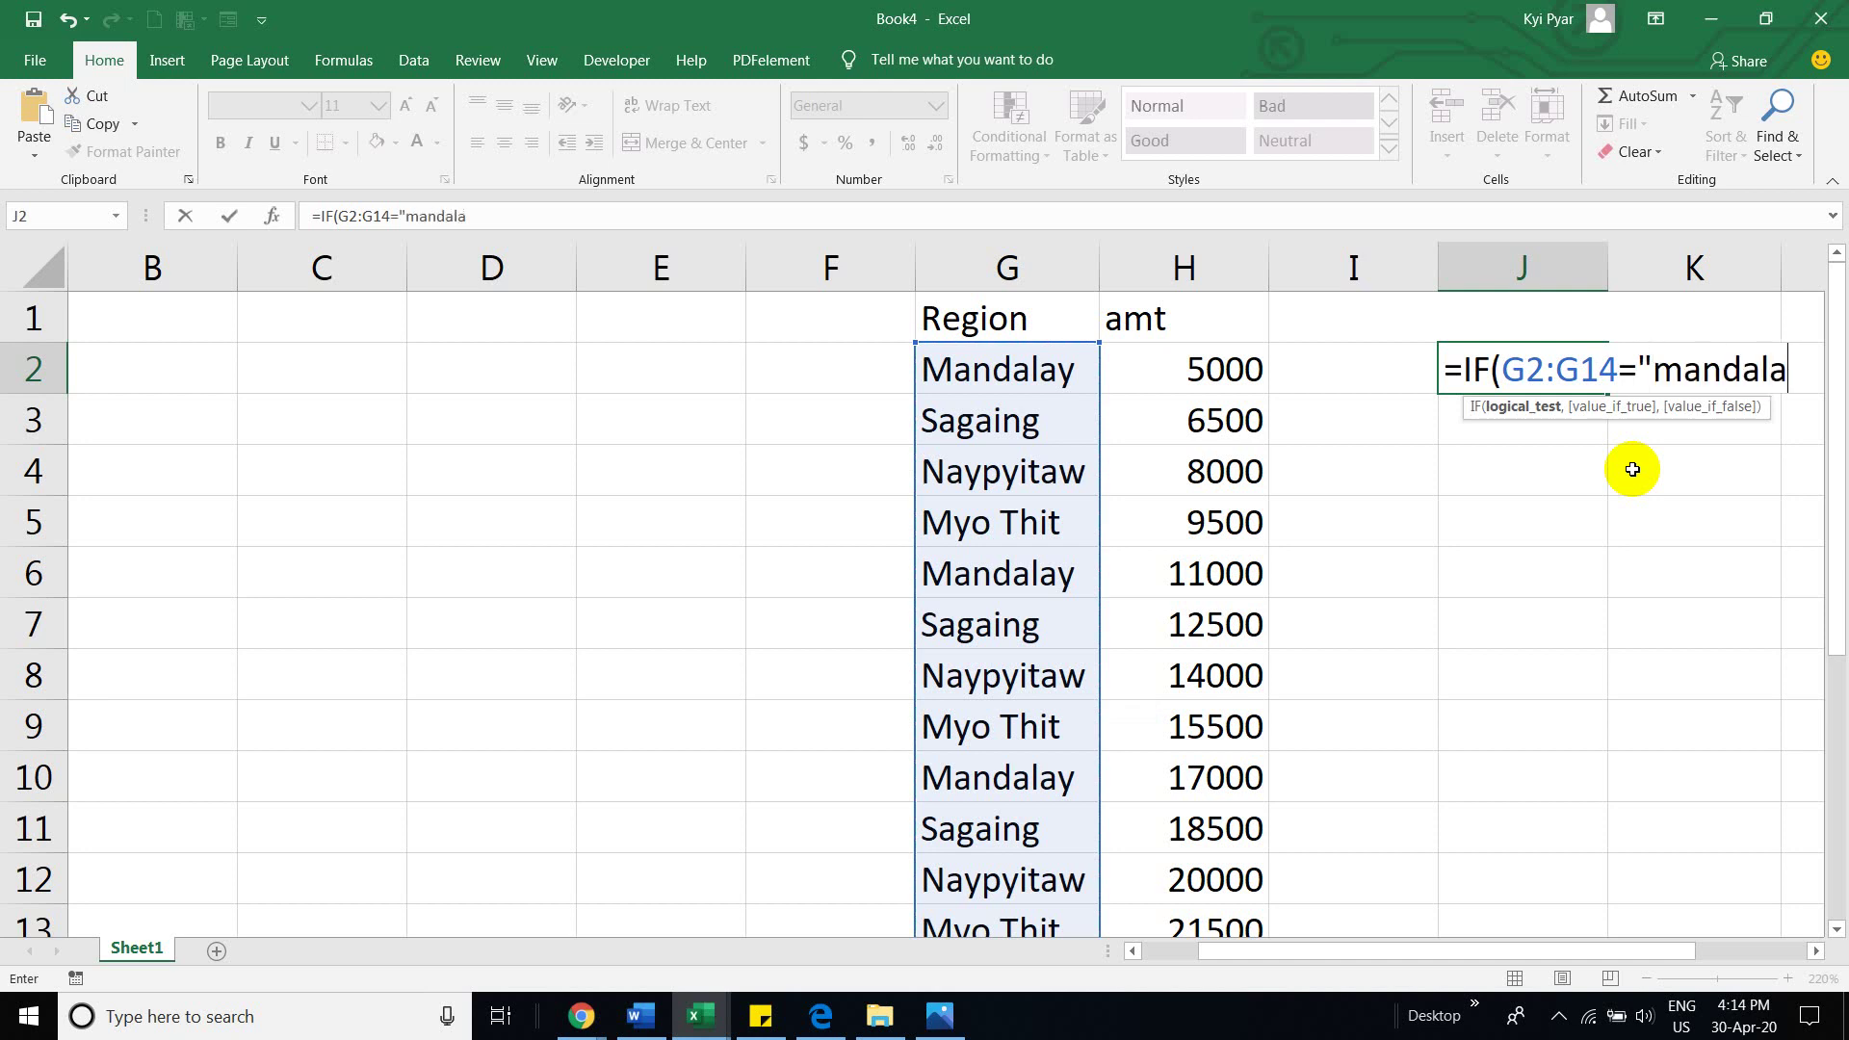
pyautogui.write('y')
pyautogui.write(',')
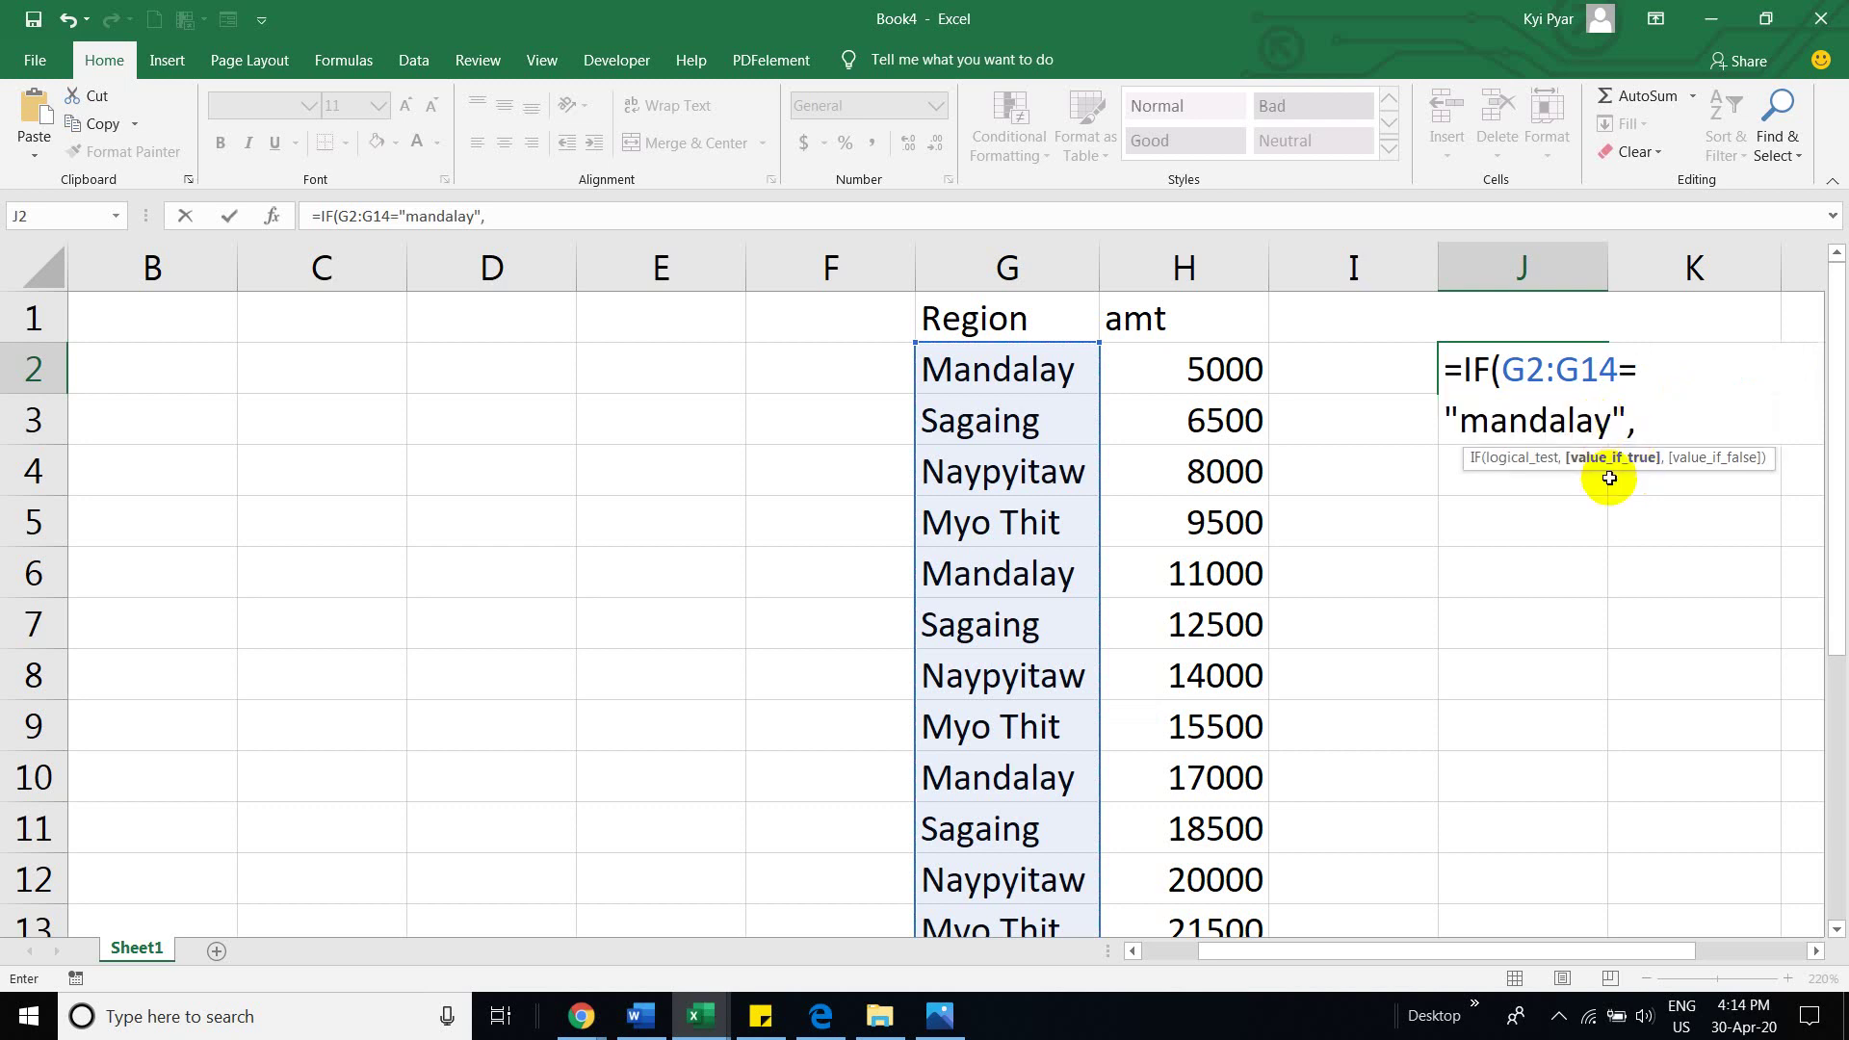
pyautogui.moveTo(1237, 371); pyautogui.dragTo(1180, 524)
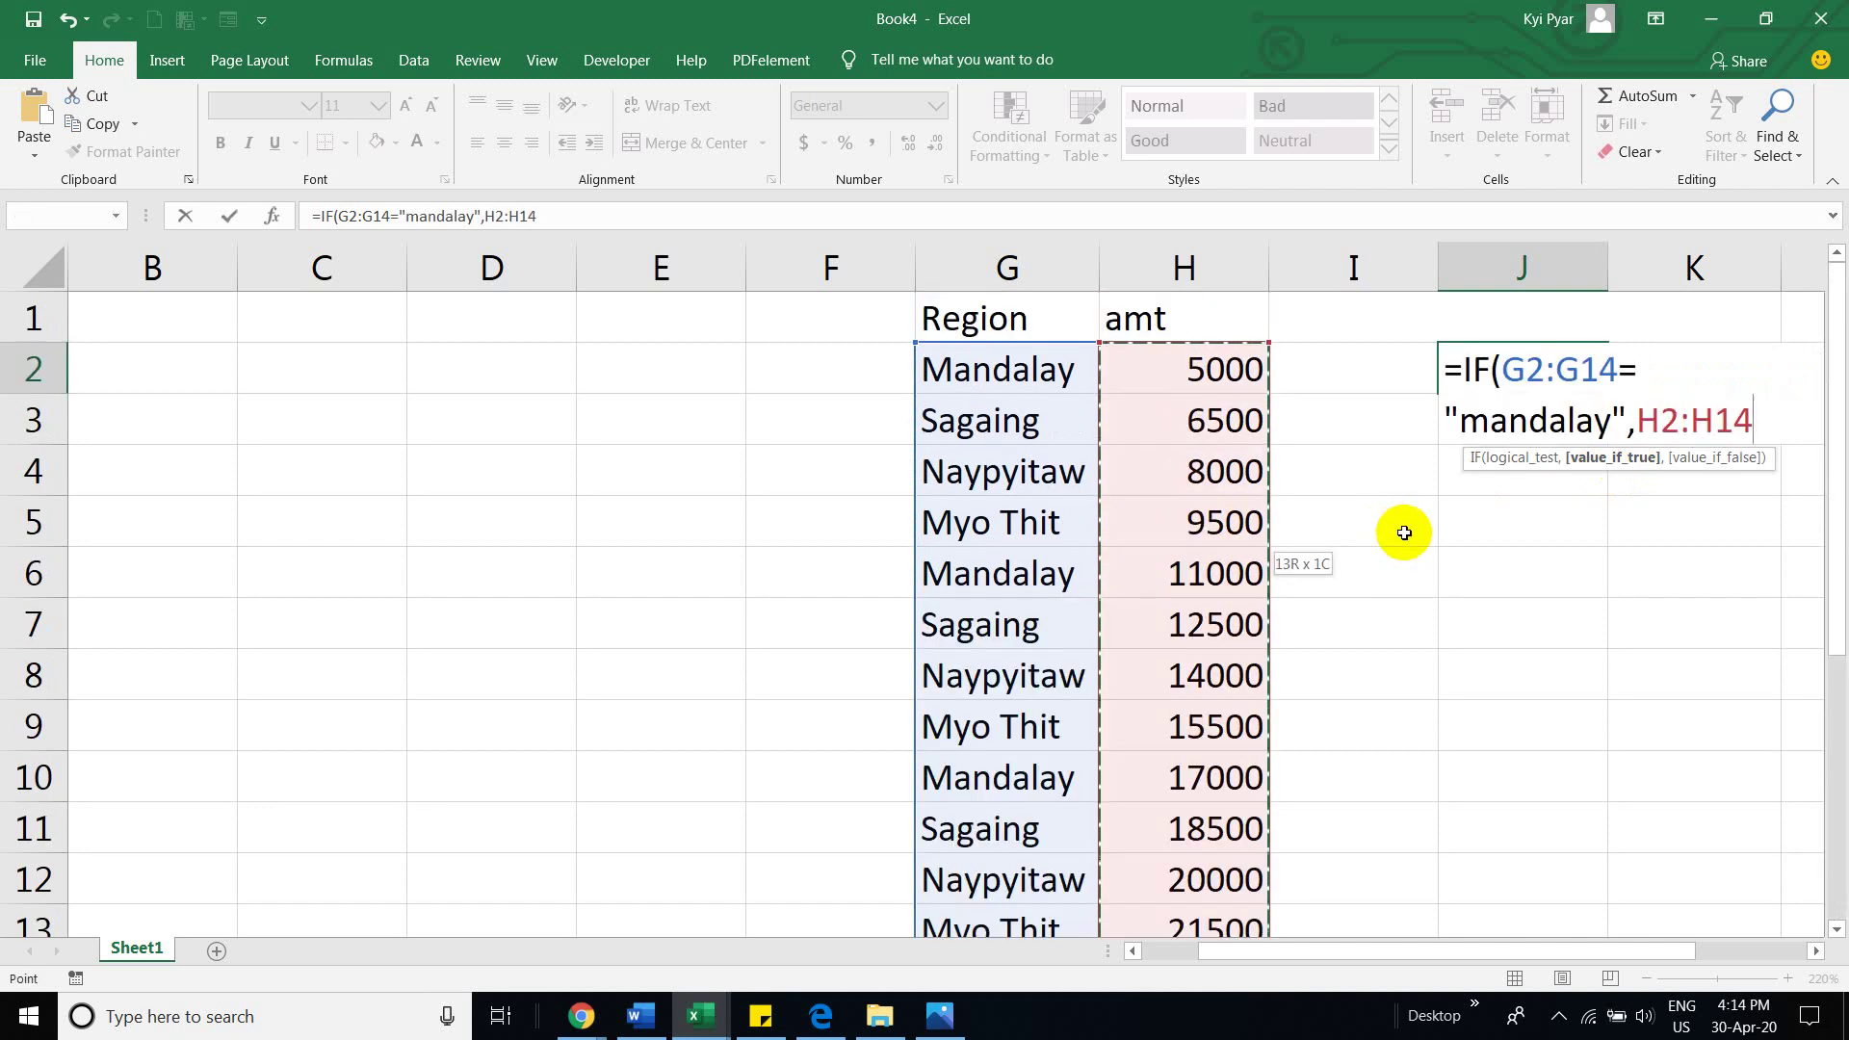
pyautogui.write(',')
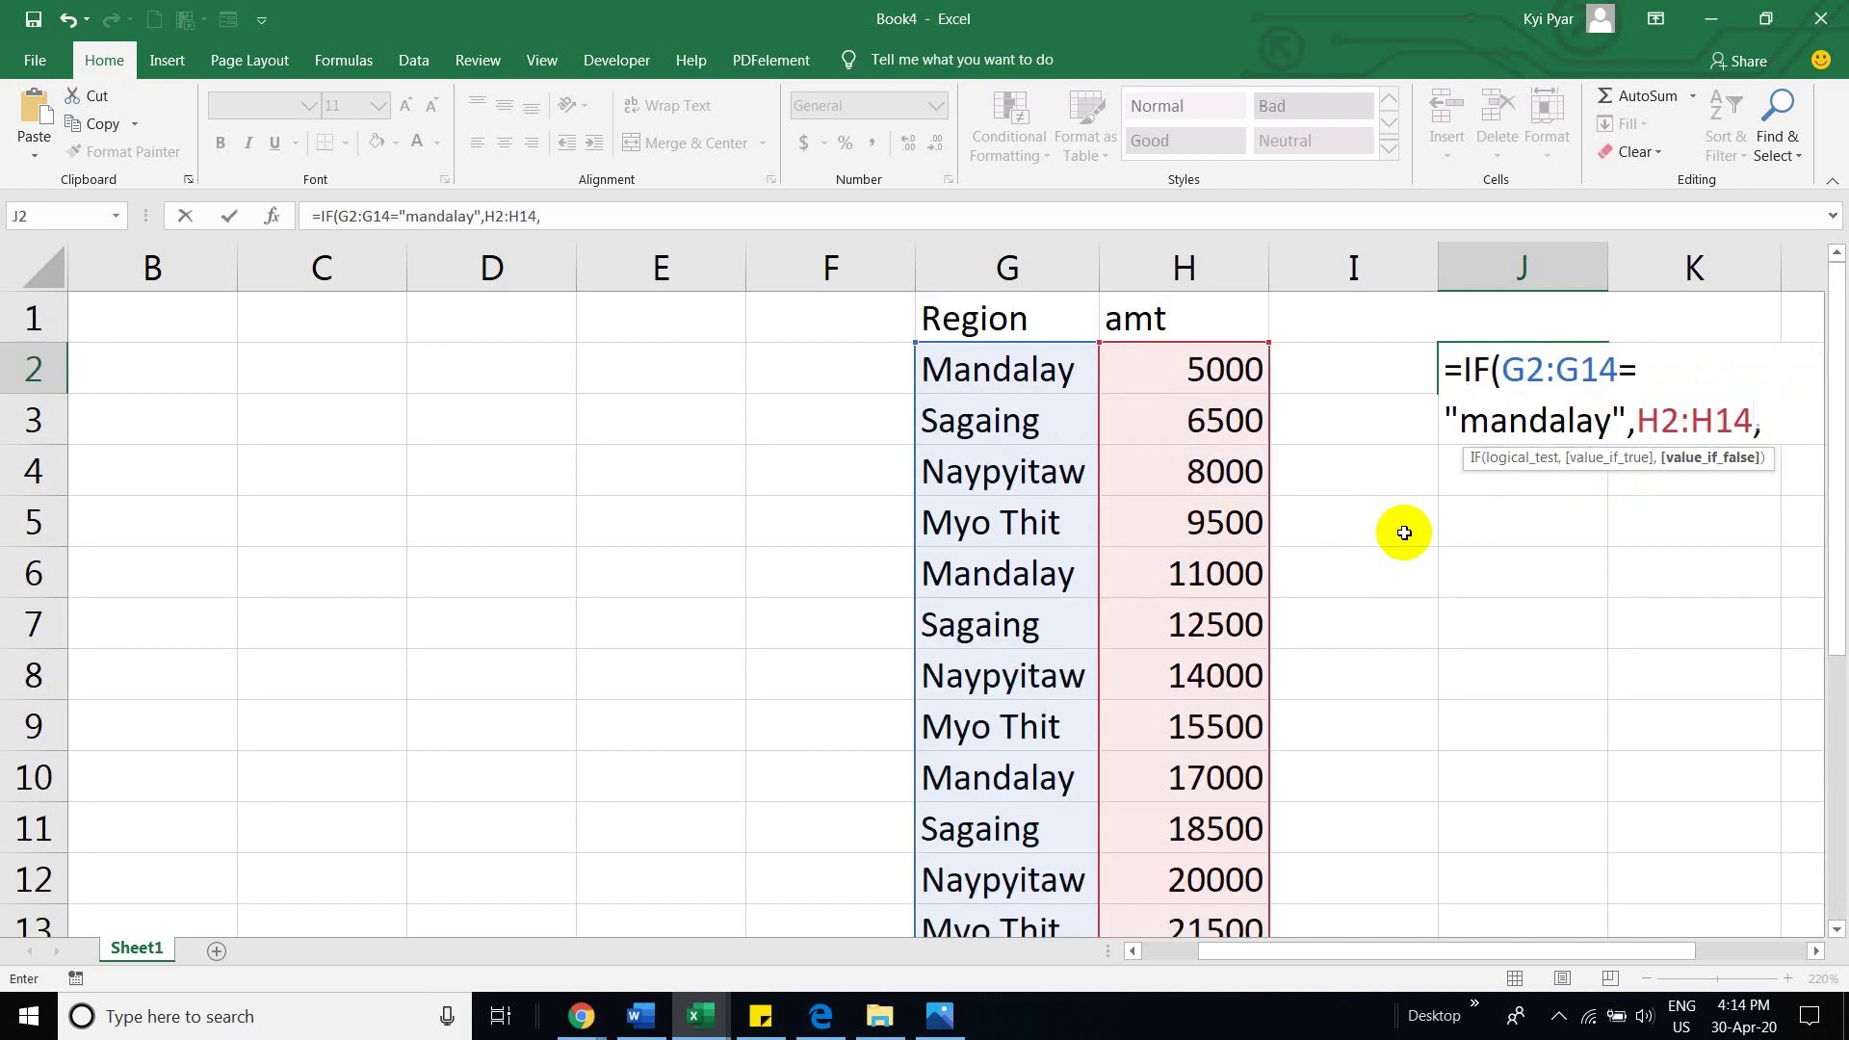
pyautogui.write('"")')
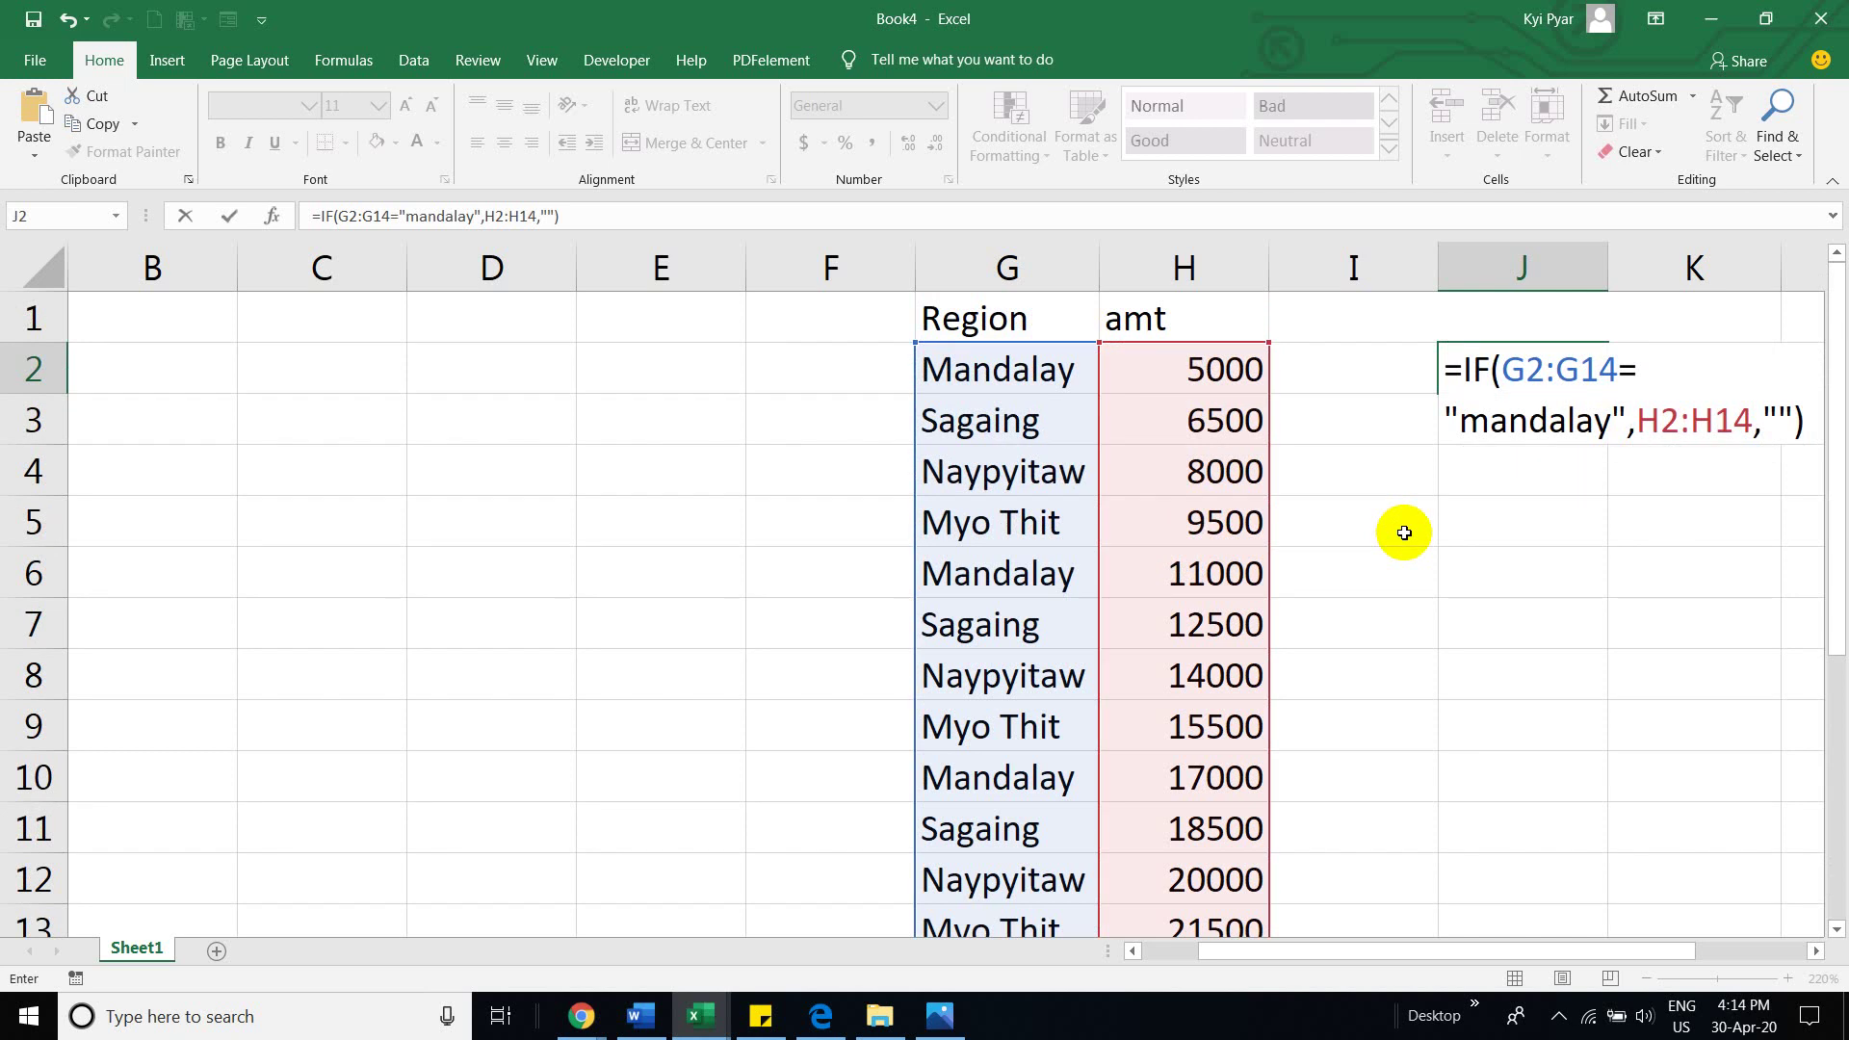
pyautogui.press('Return')
pyautogui.click(1536, 372)
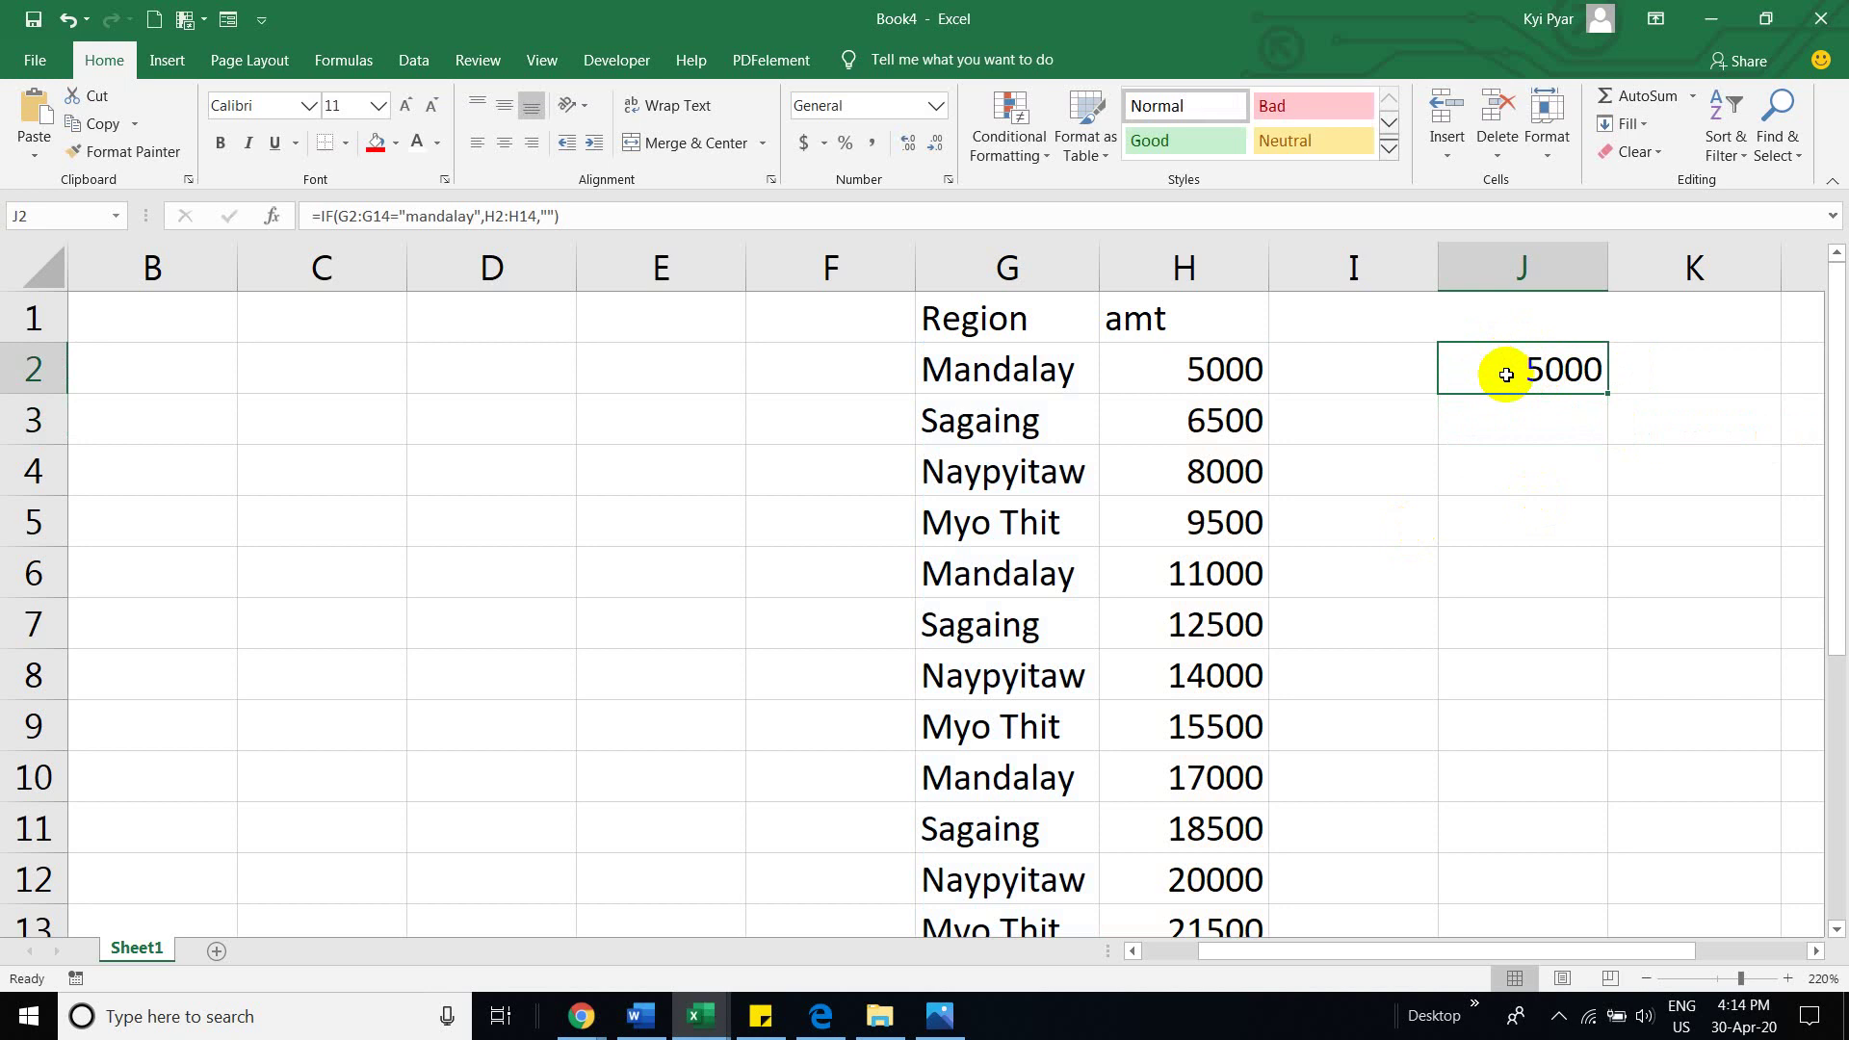
# - Wrap J2's formula as =SUM(IF(G2:G14="mandalay",H2:H14,"")), giving 182000
pyautogui.doubleClick(1506, 375)
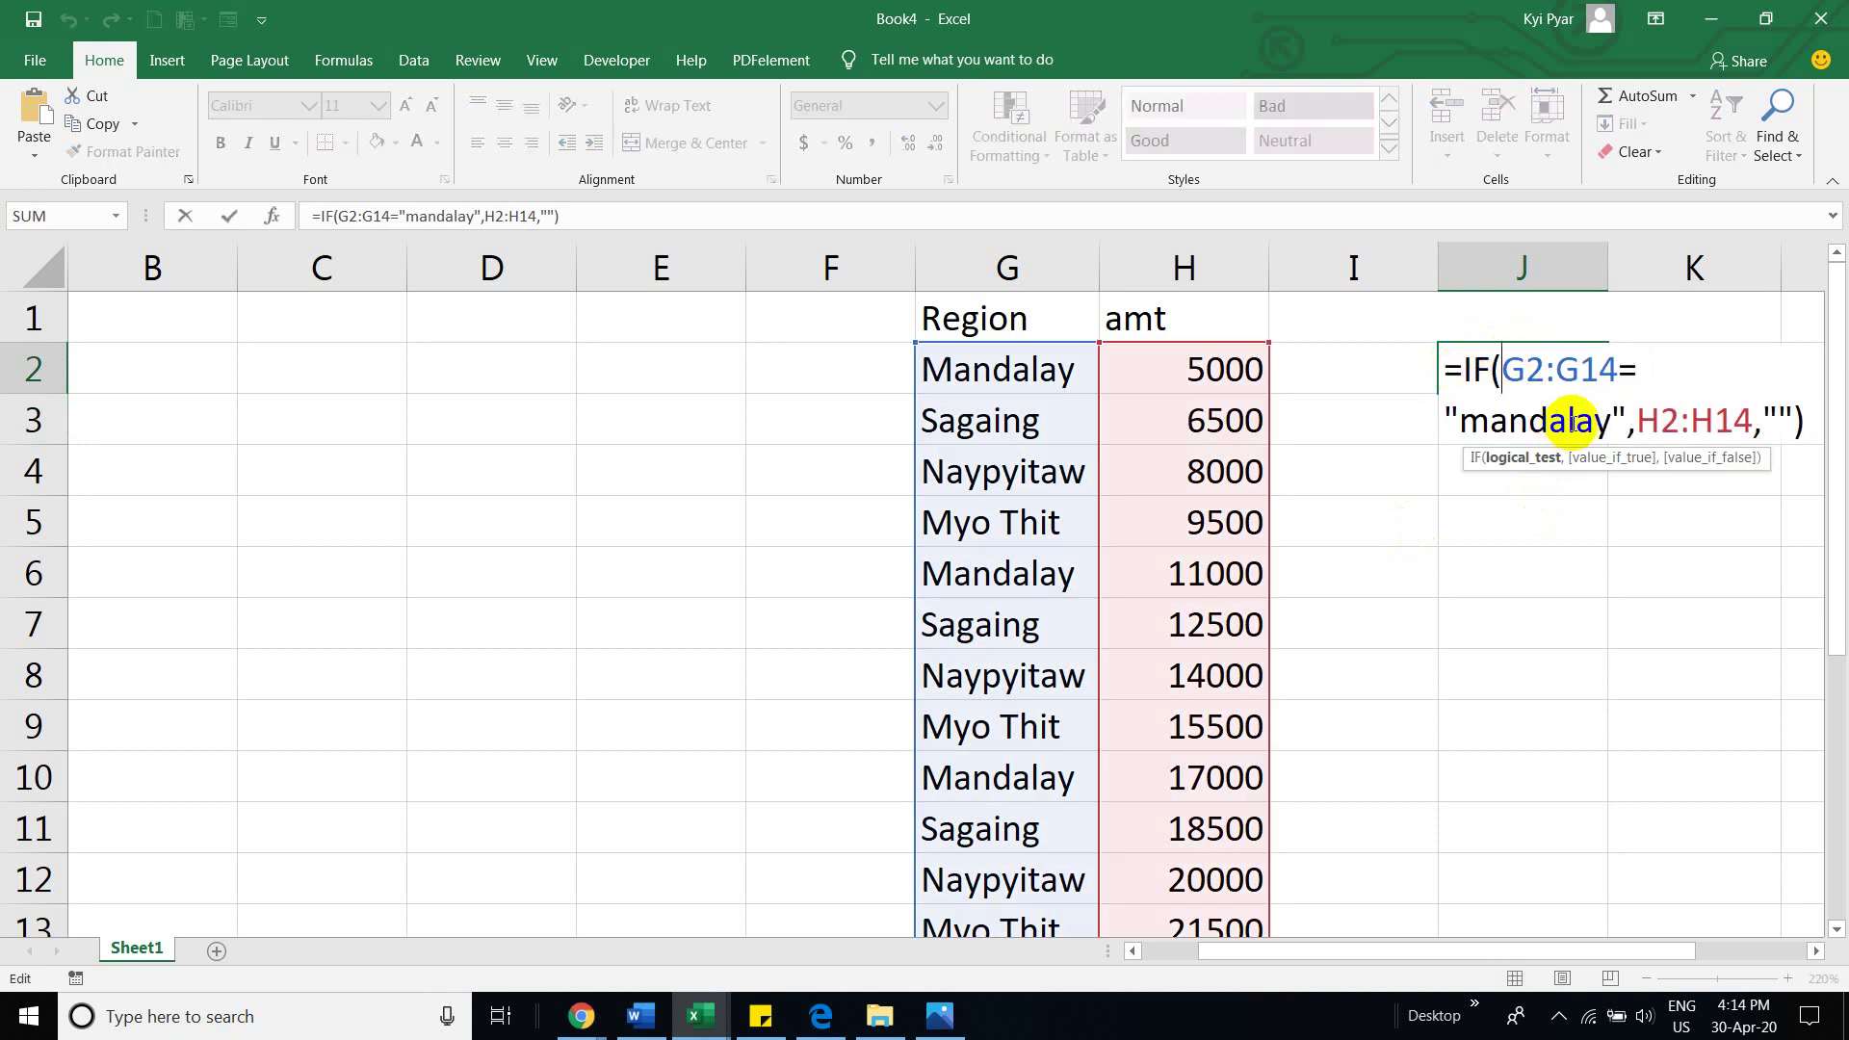
pyautogui.click(1634, 414)
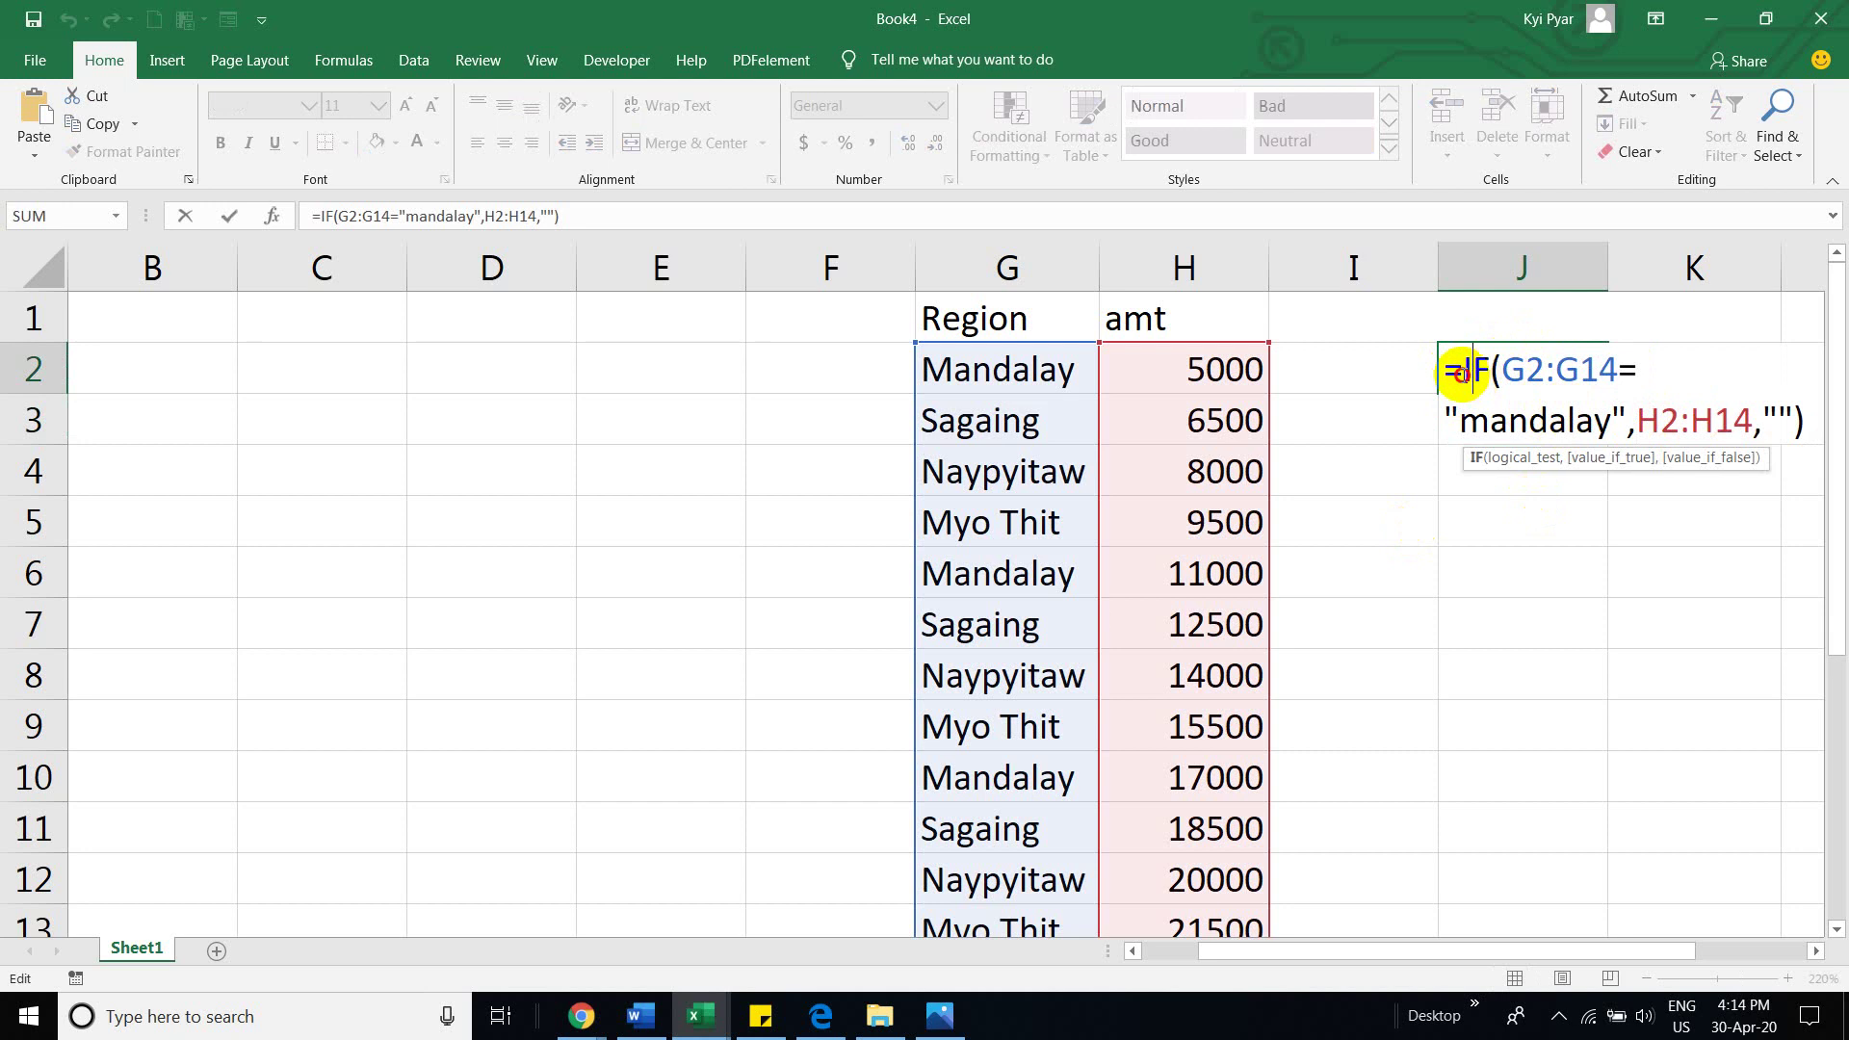
pyautogui.click(1460, 372)
pyautogui.write('sum(')
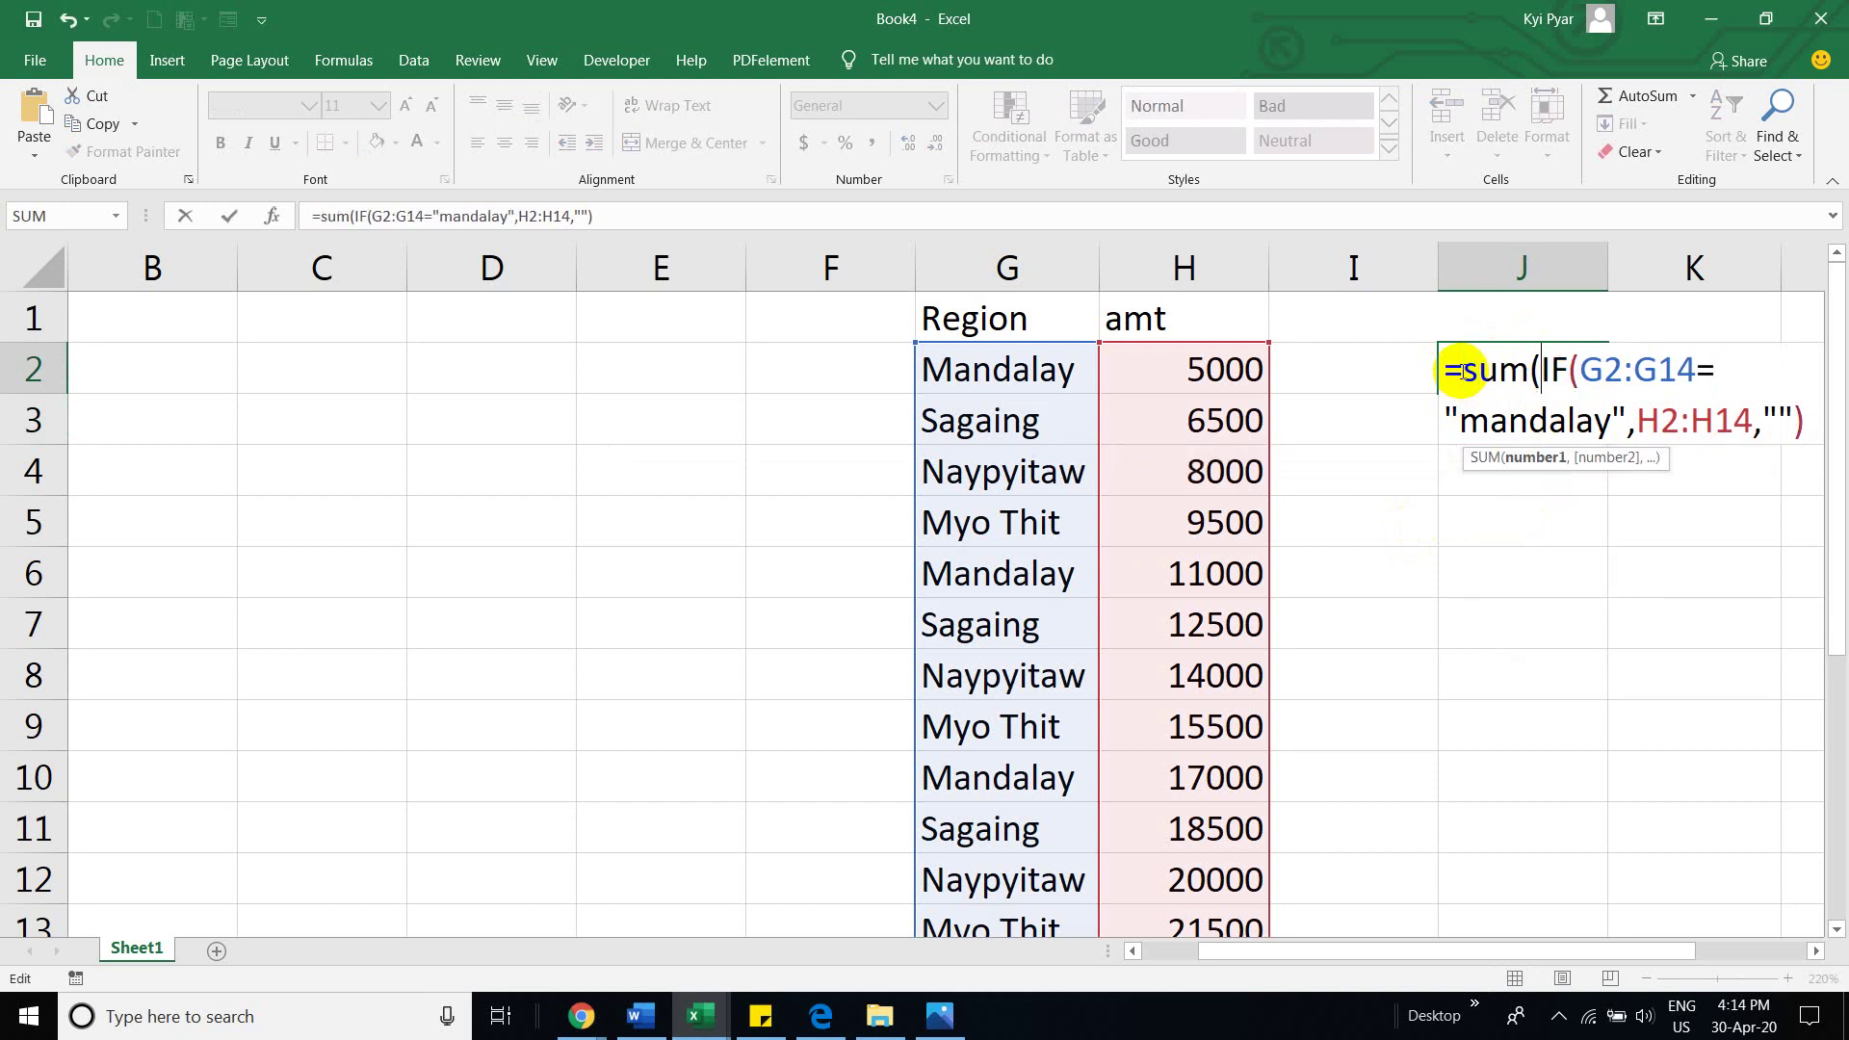
pyautogui.click(1815, 412)
pyautogui.write(')')
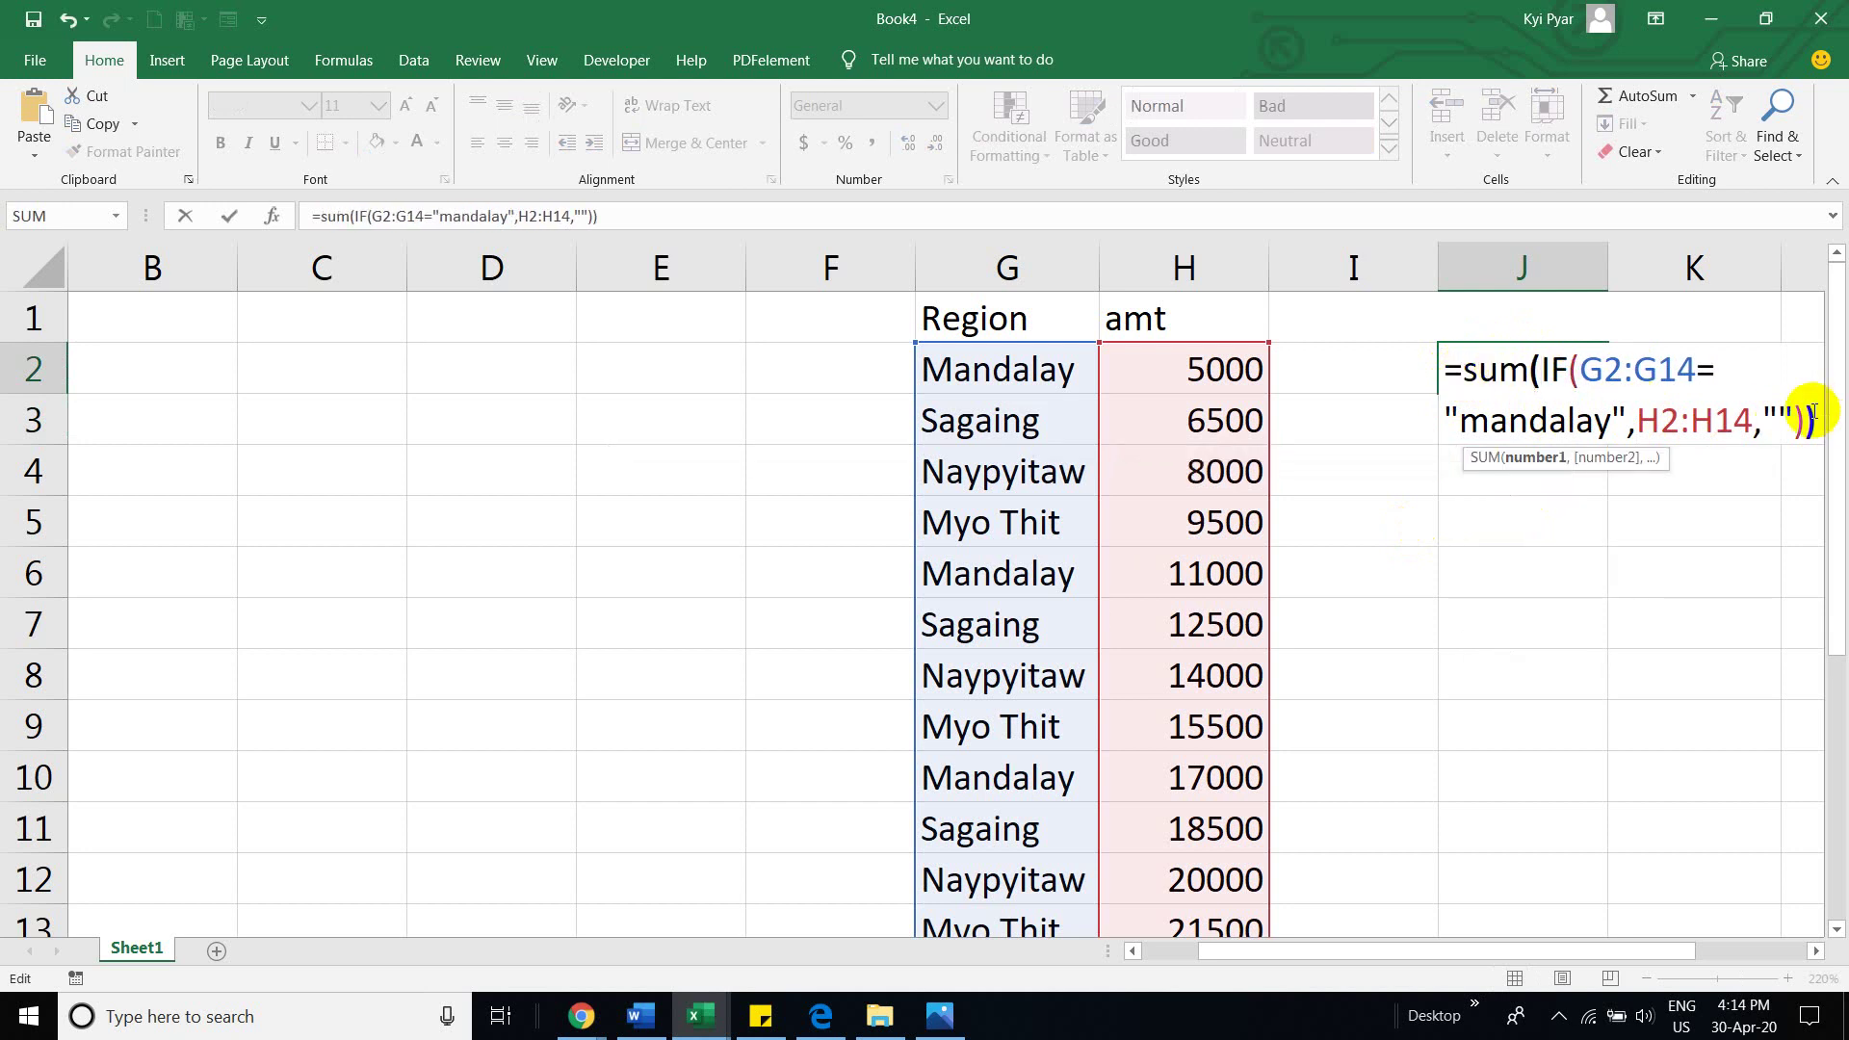
pyautogui.press('Return')
pyautogui.click(1557, 376)
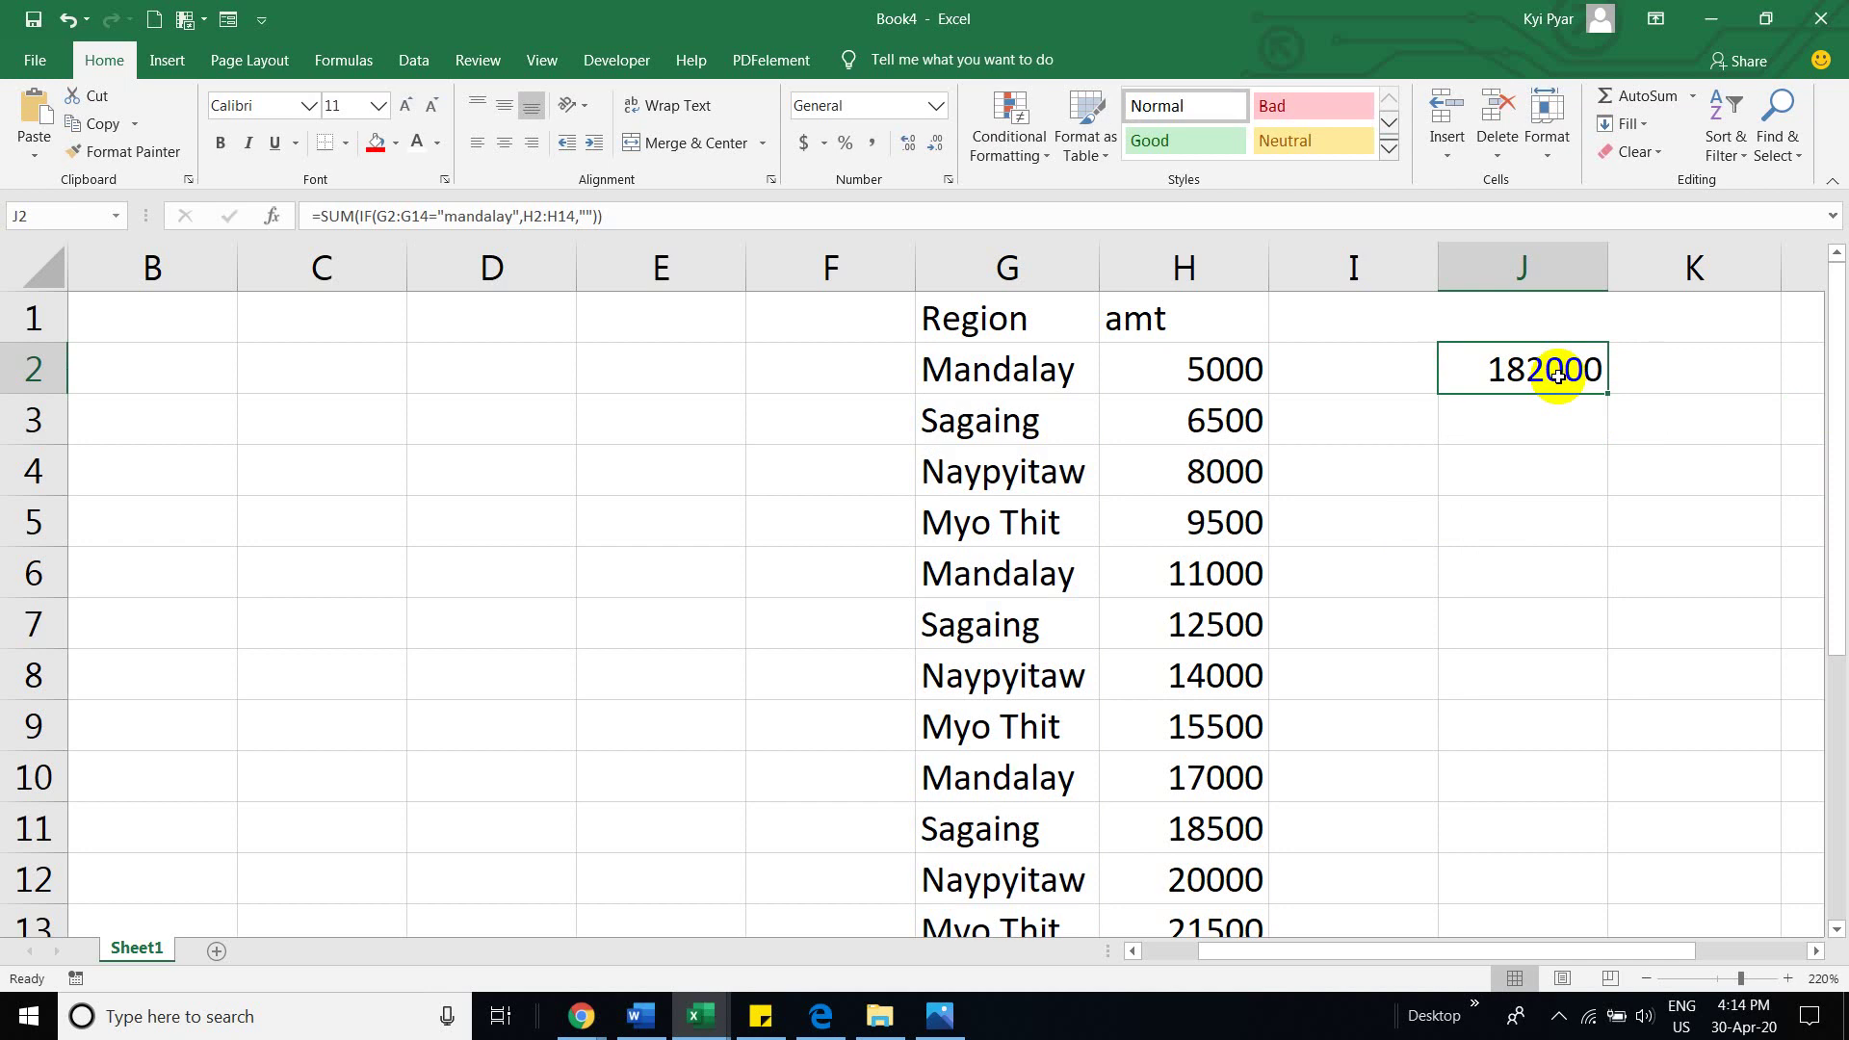
pyautogui.doubleClick(1557, 376)
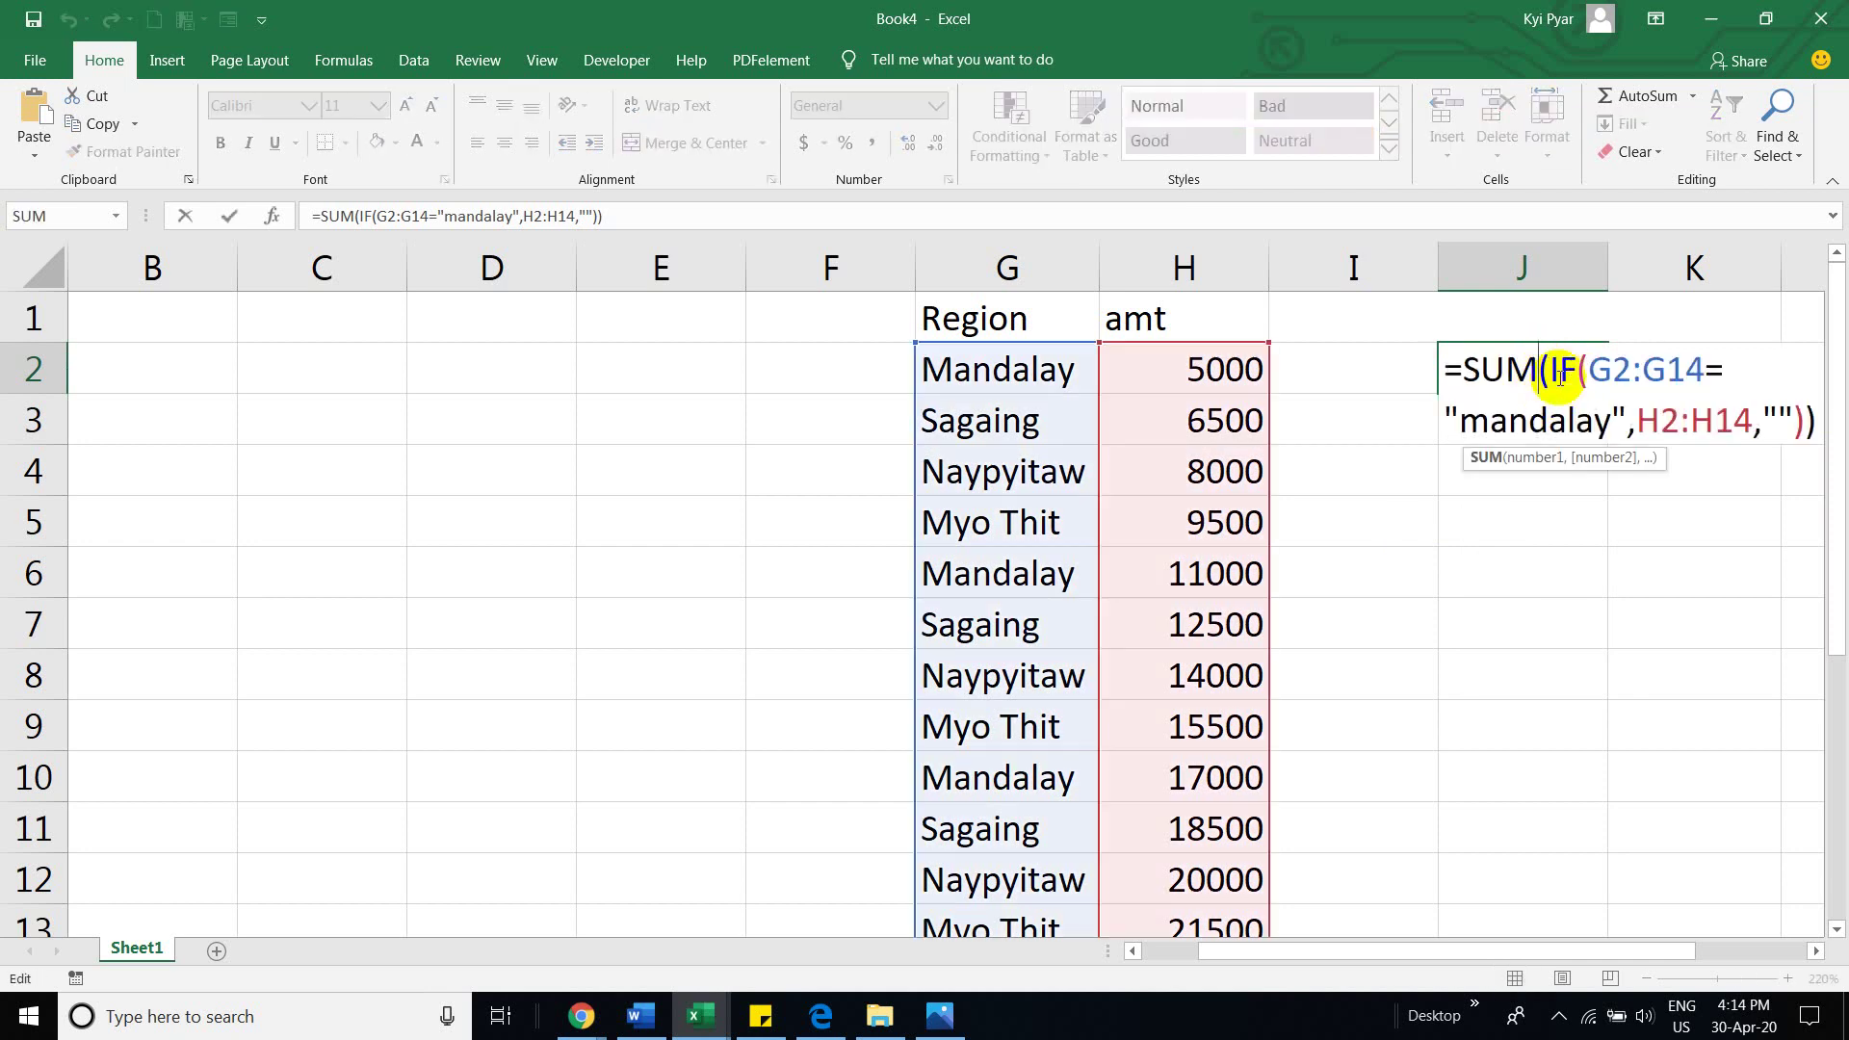
pyautogui.press('Return')
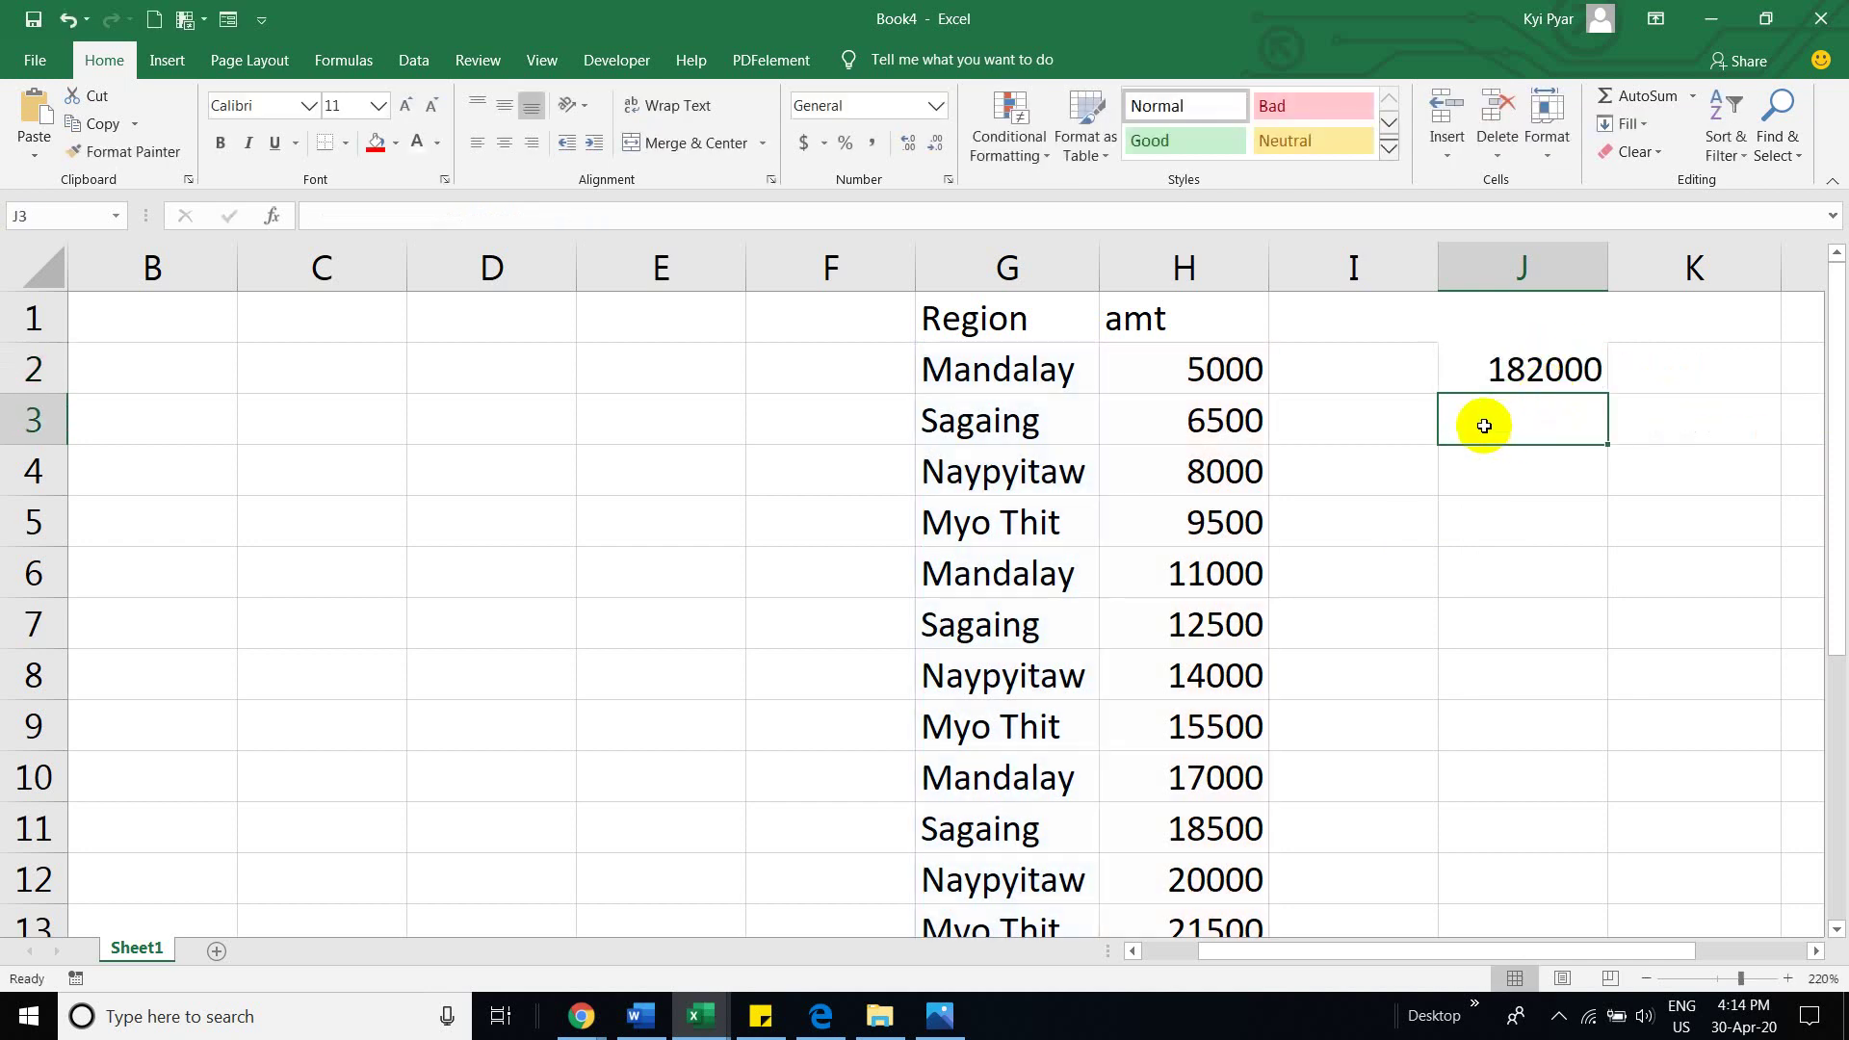
# - Enter =(G2:G14="mandalay")*H2:H14 in J3, accepting Excel's correction; it returns 0
pyautogui.write('=(')
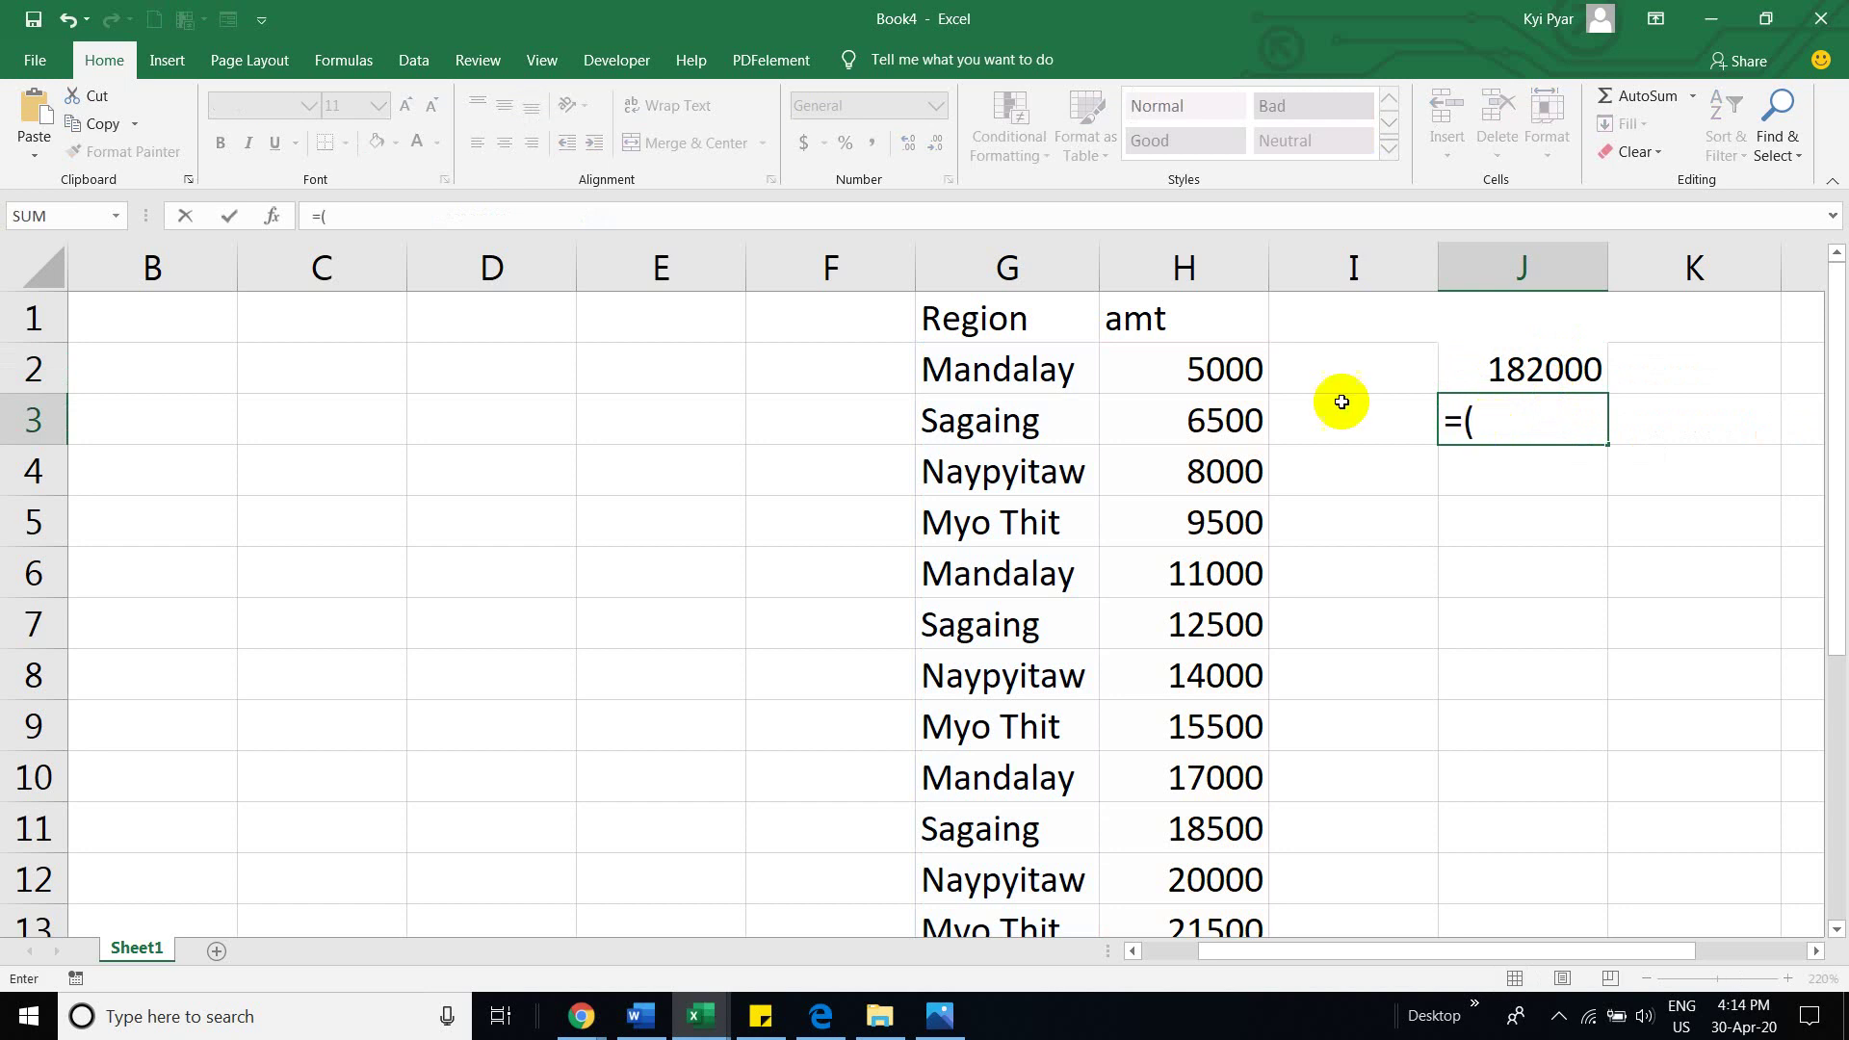
pyautogui.moveTo(1001, 369)
pyautogui.mouseDown()
pyautogui.moveTo(1019, 897)
pyautogui.moveTo(1011, 837)
pyautogui.mouseUp()
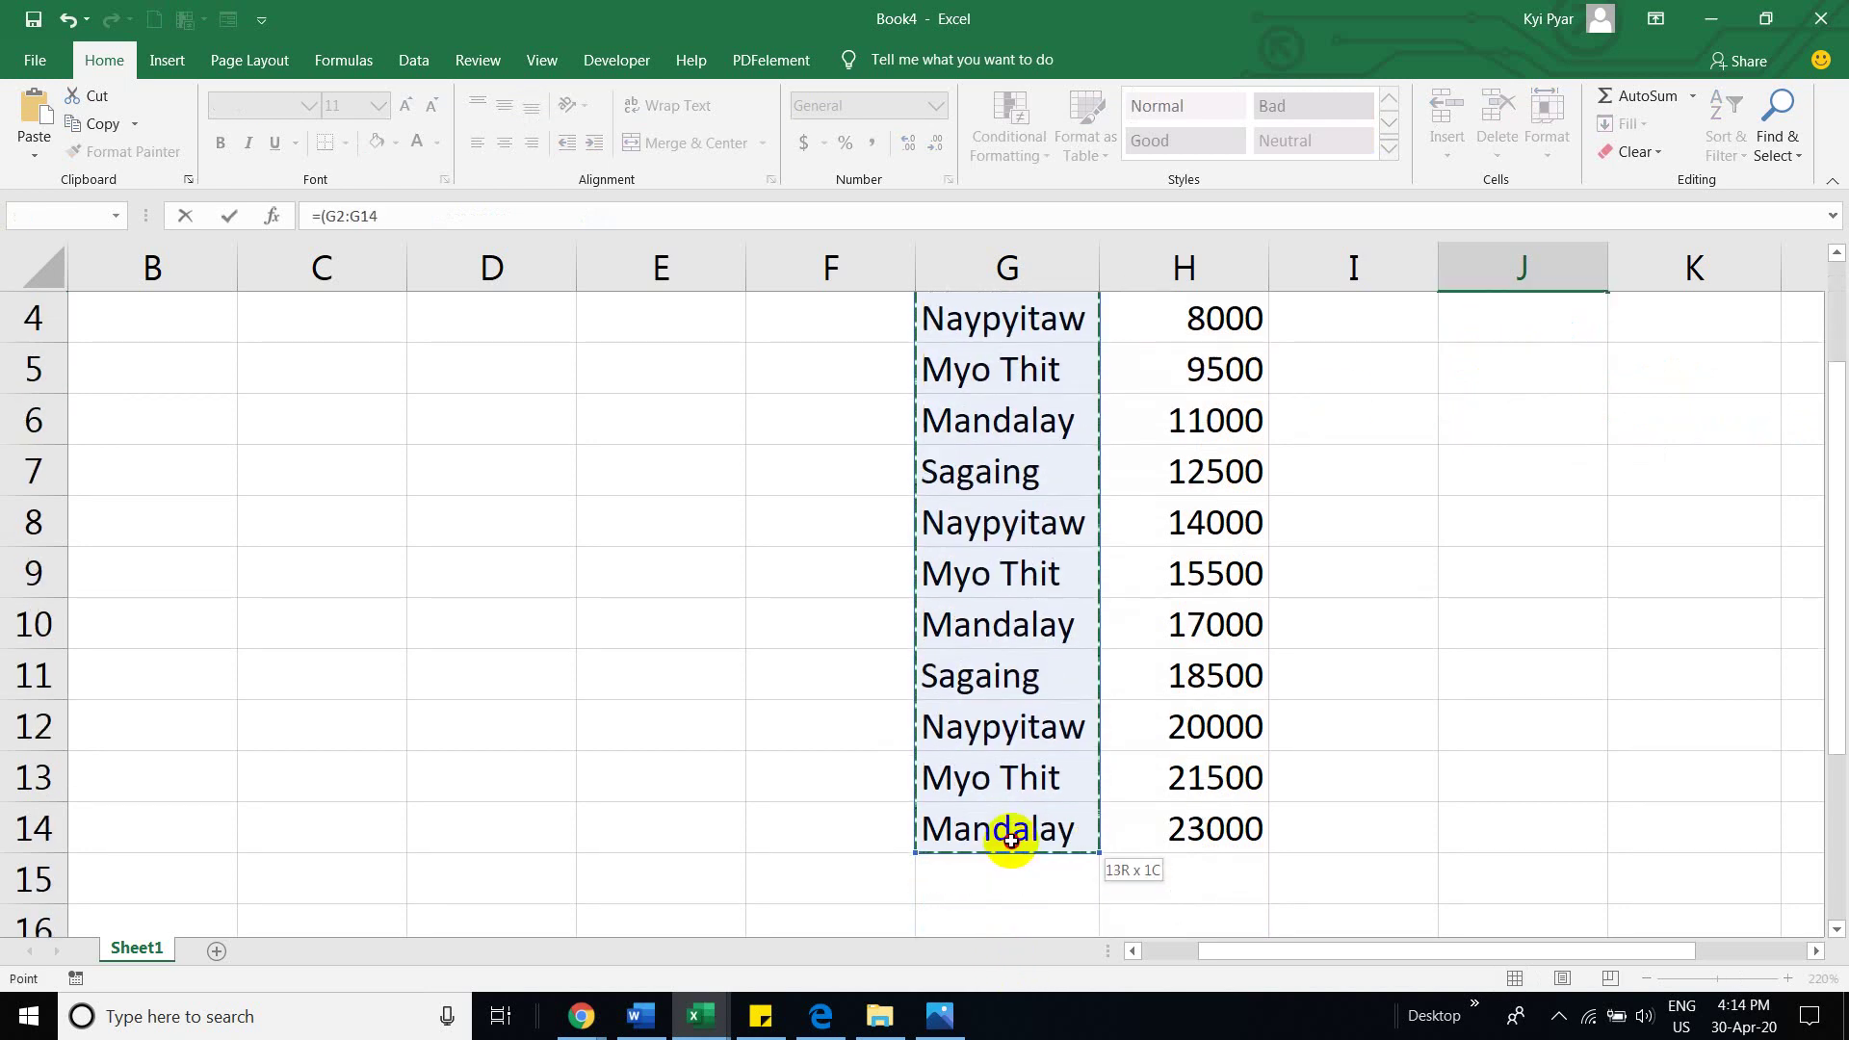
pyautogui.write('=')
pyautogui.scroll(1, 1348, 838)
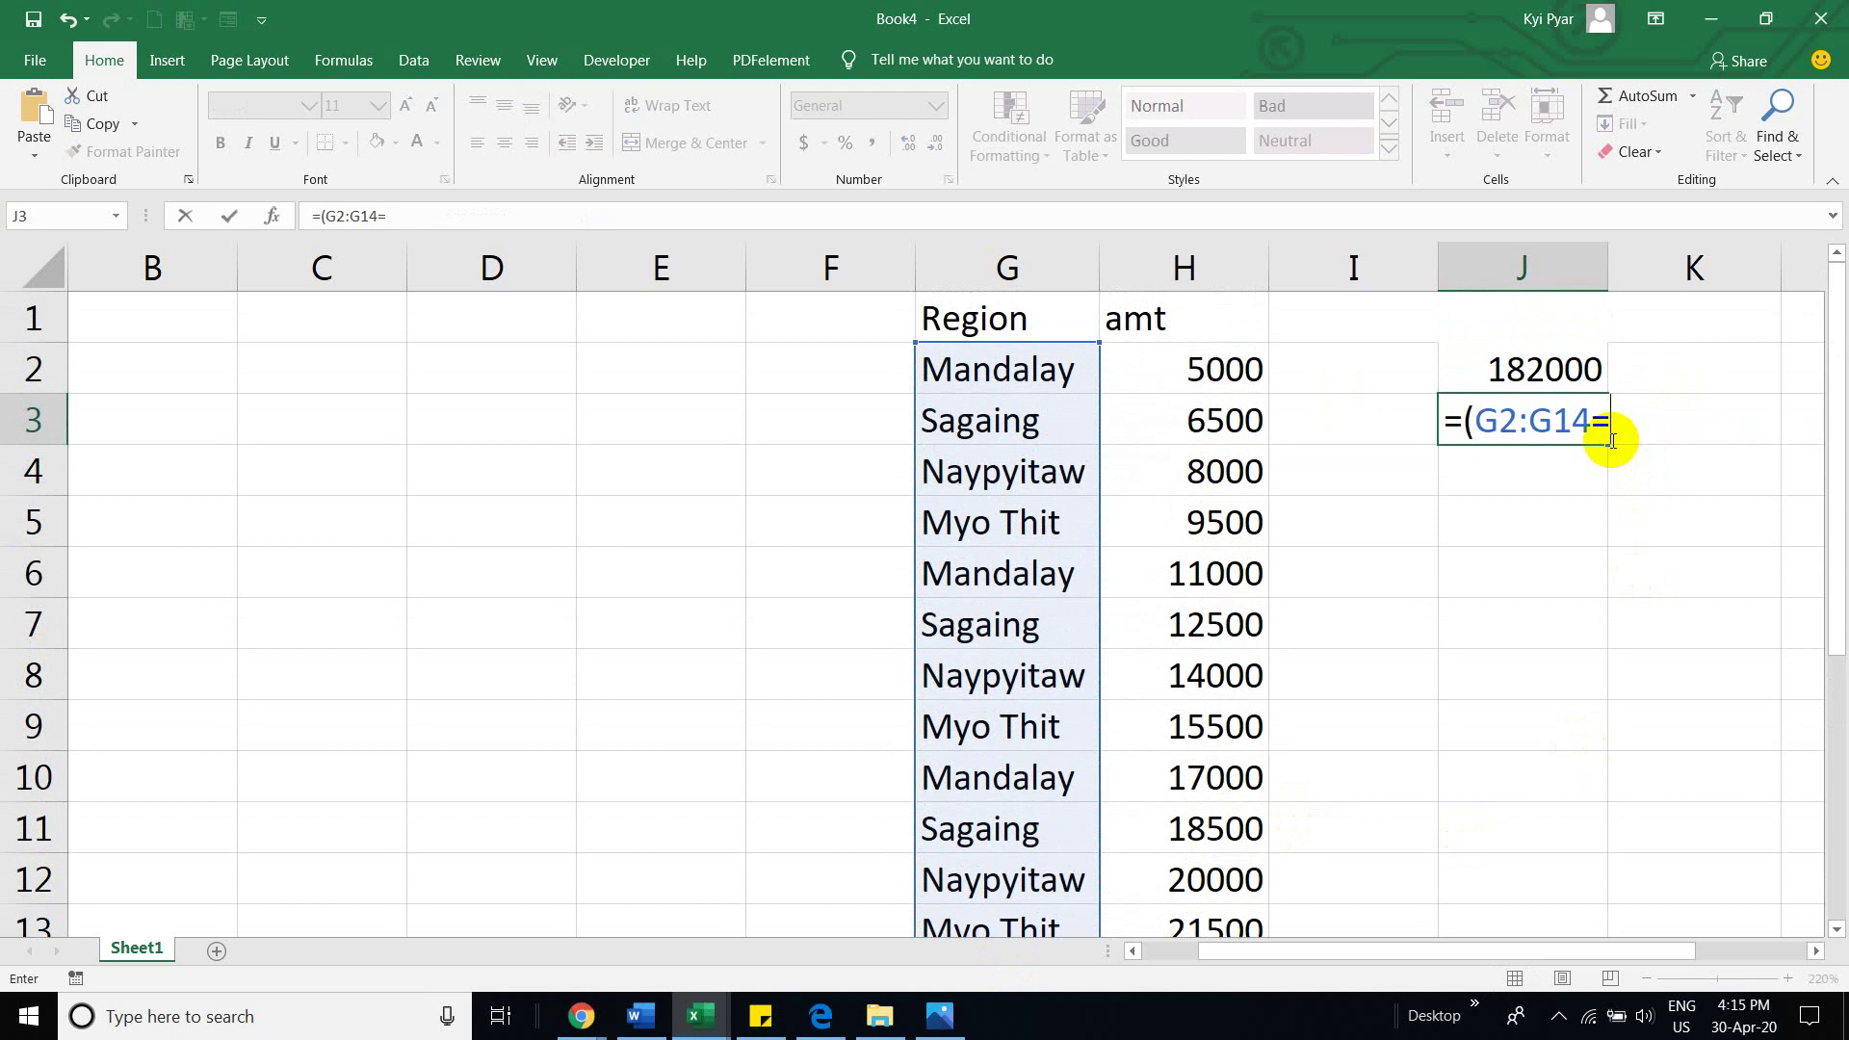
pyautogui.write('ma')
pyautogui.write('ndalay"')
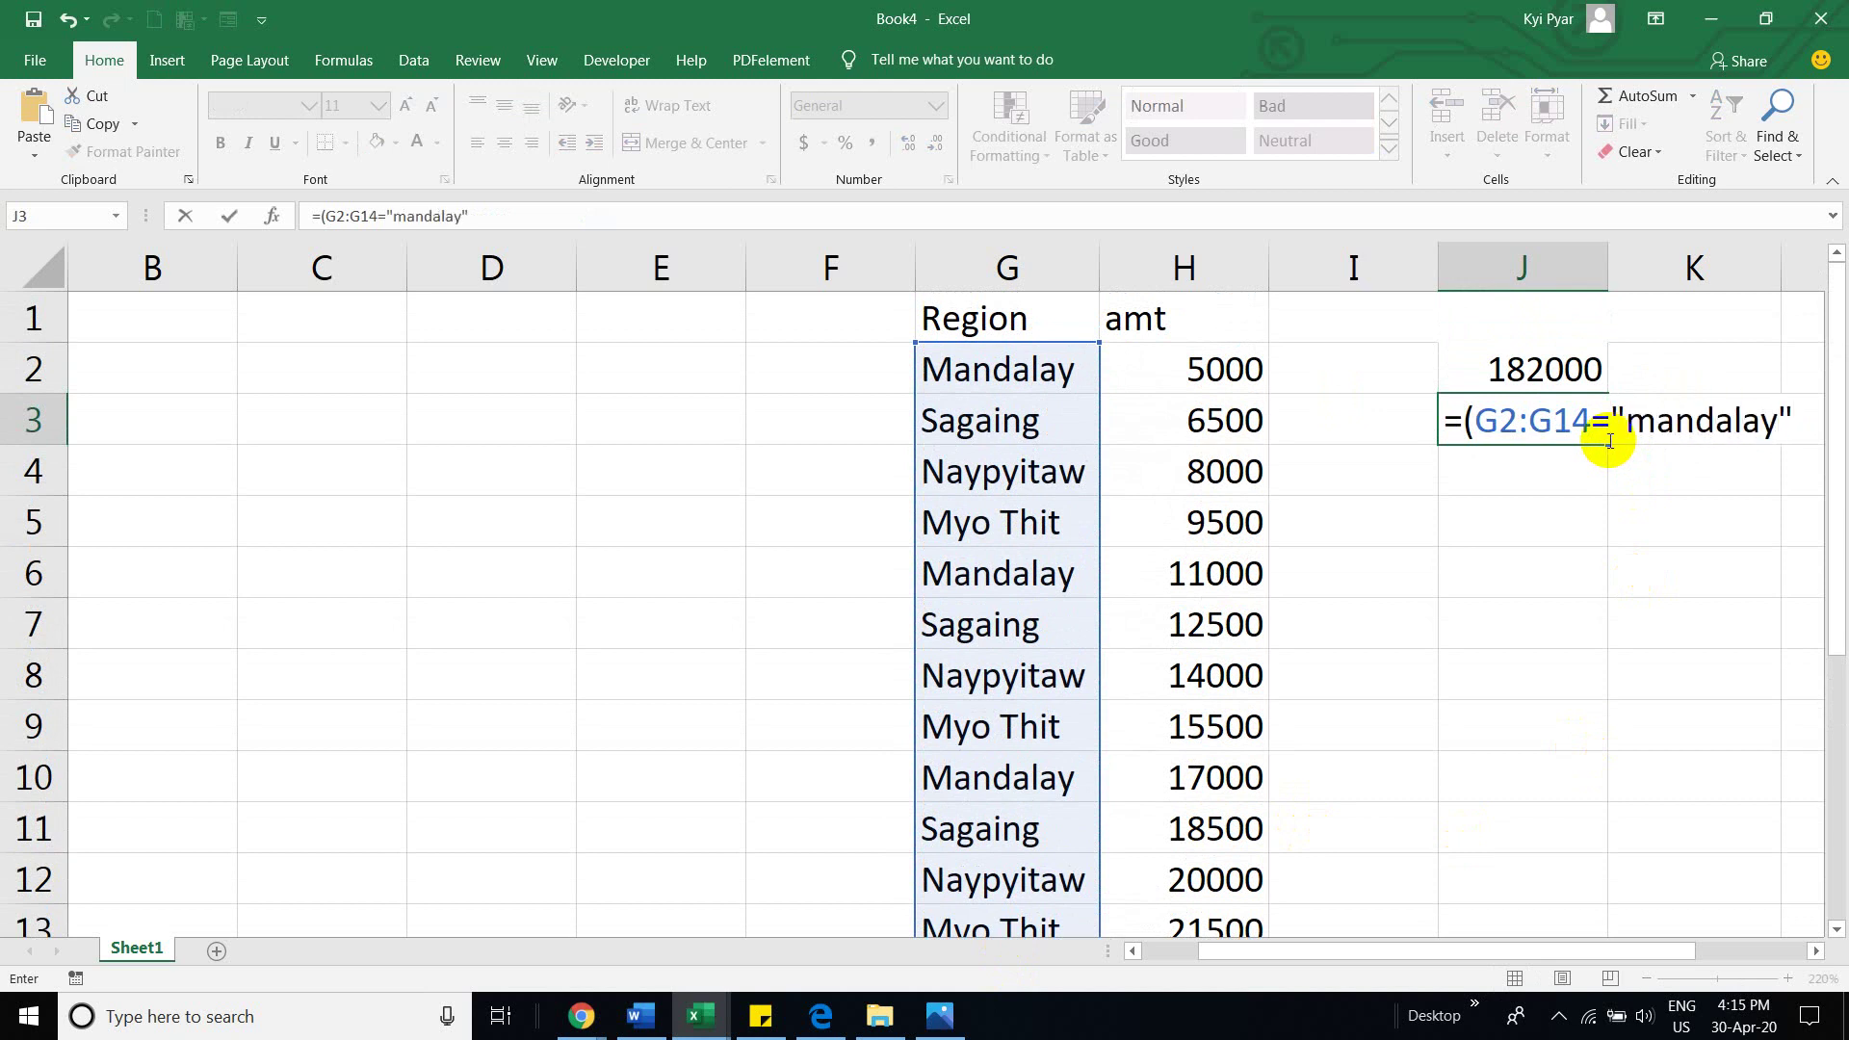
pyautogui.write(')*')
pyautogui.click(1187, 371)
pyautogui.scroll(-1, 1175, 578)
pyautogui.keyDown('shift'); pyautogui.click(1188, 819); pyautogui.keyUp('shift')
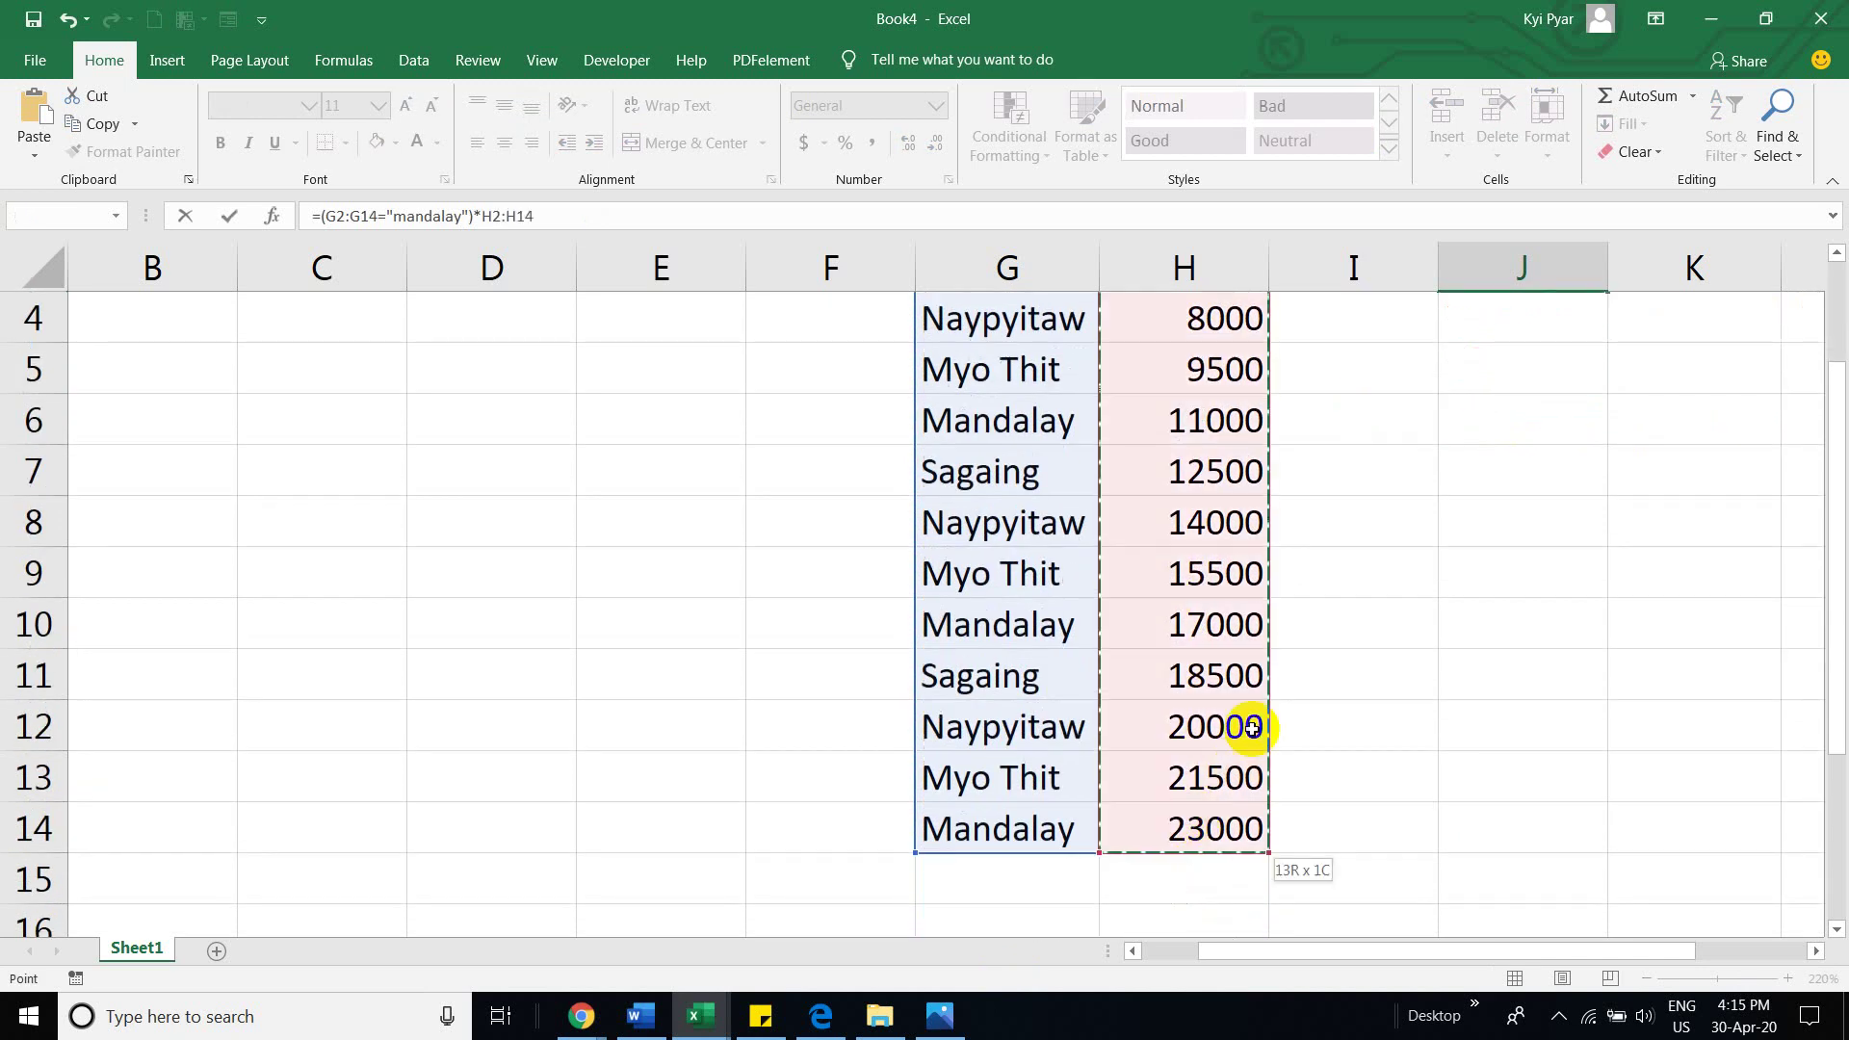
pyautogui.scroll(1, 1252, 713)
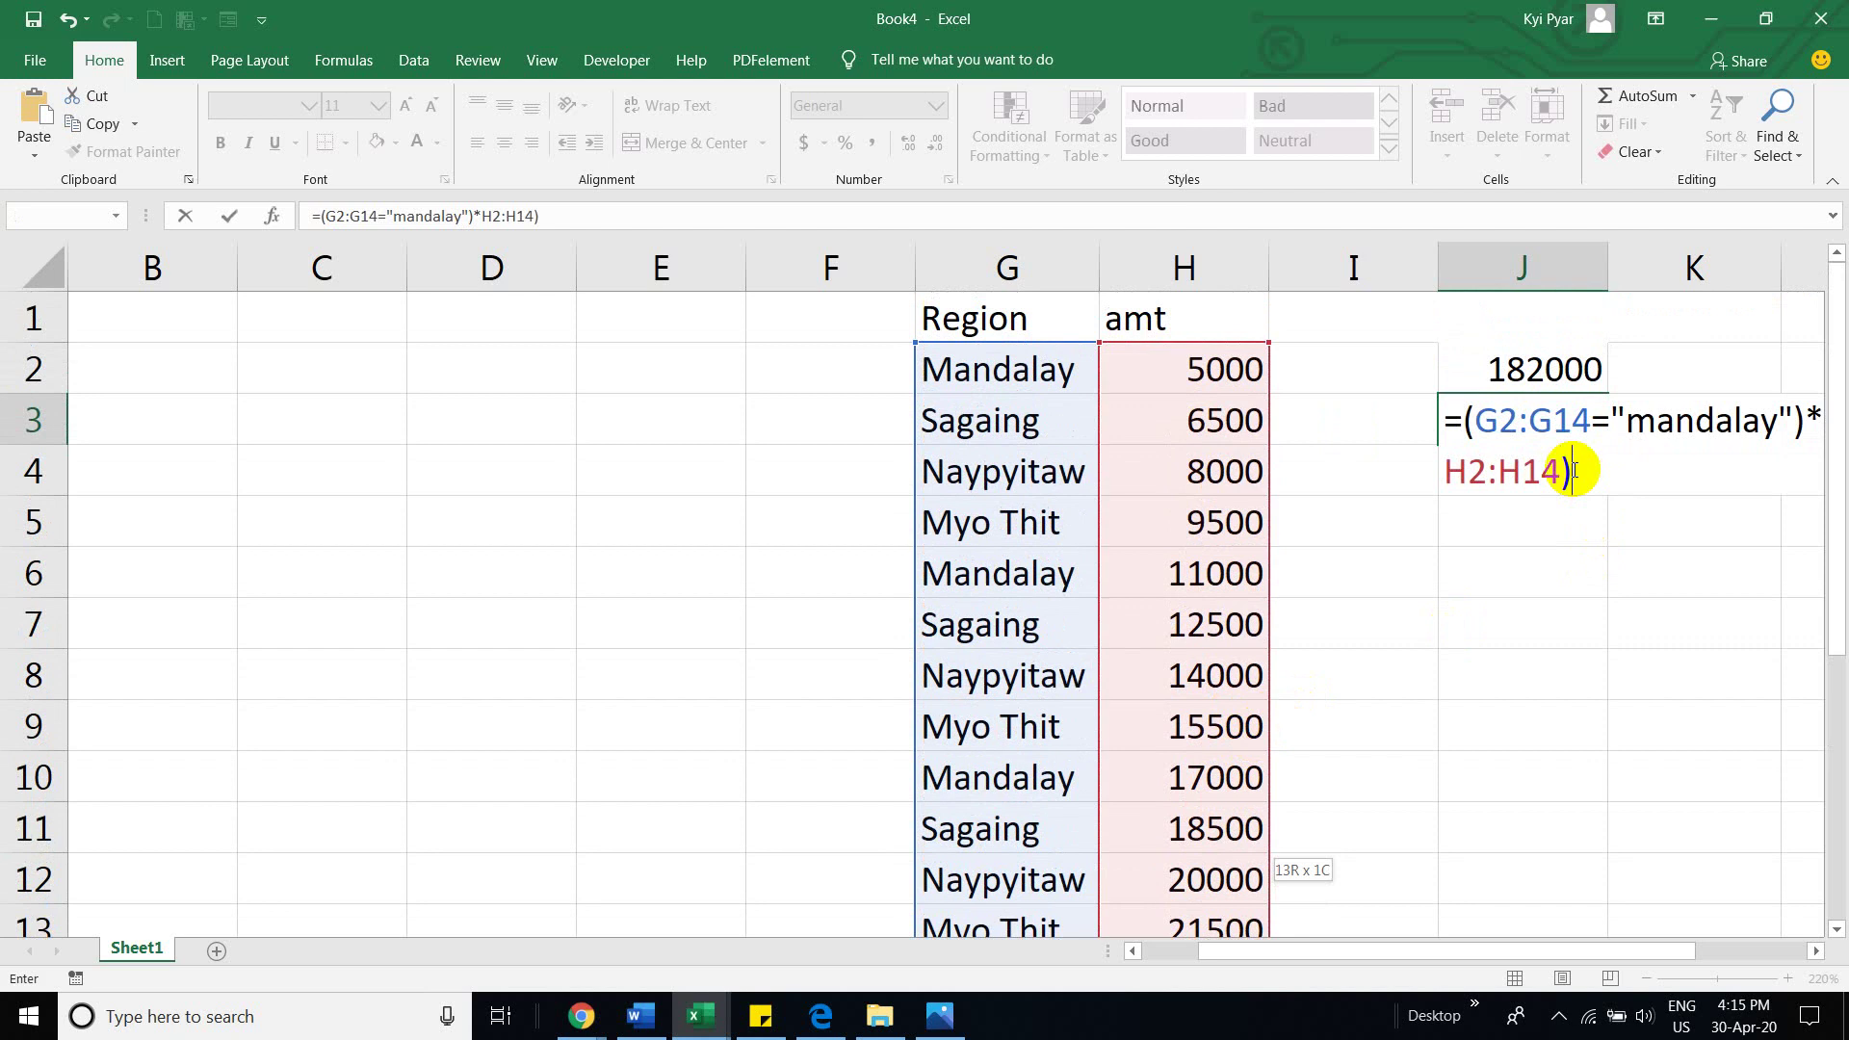
pyautogui.write(')')
pyautogui.press('Return')
pyautogui.click(906, 610)
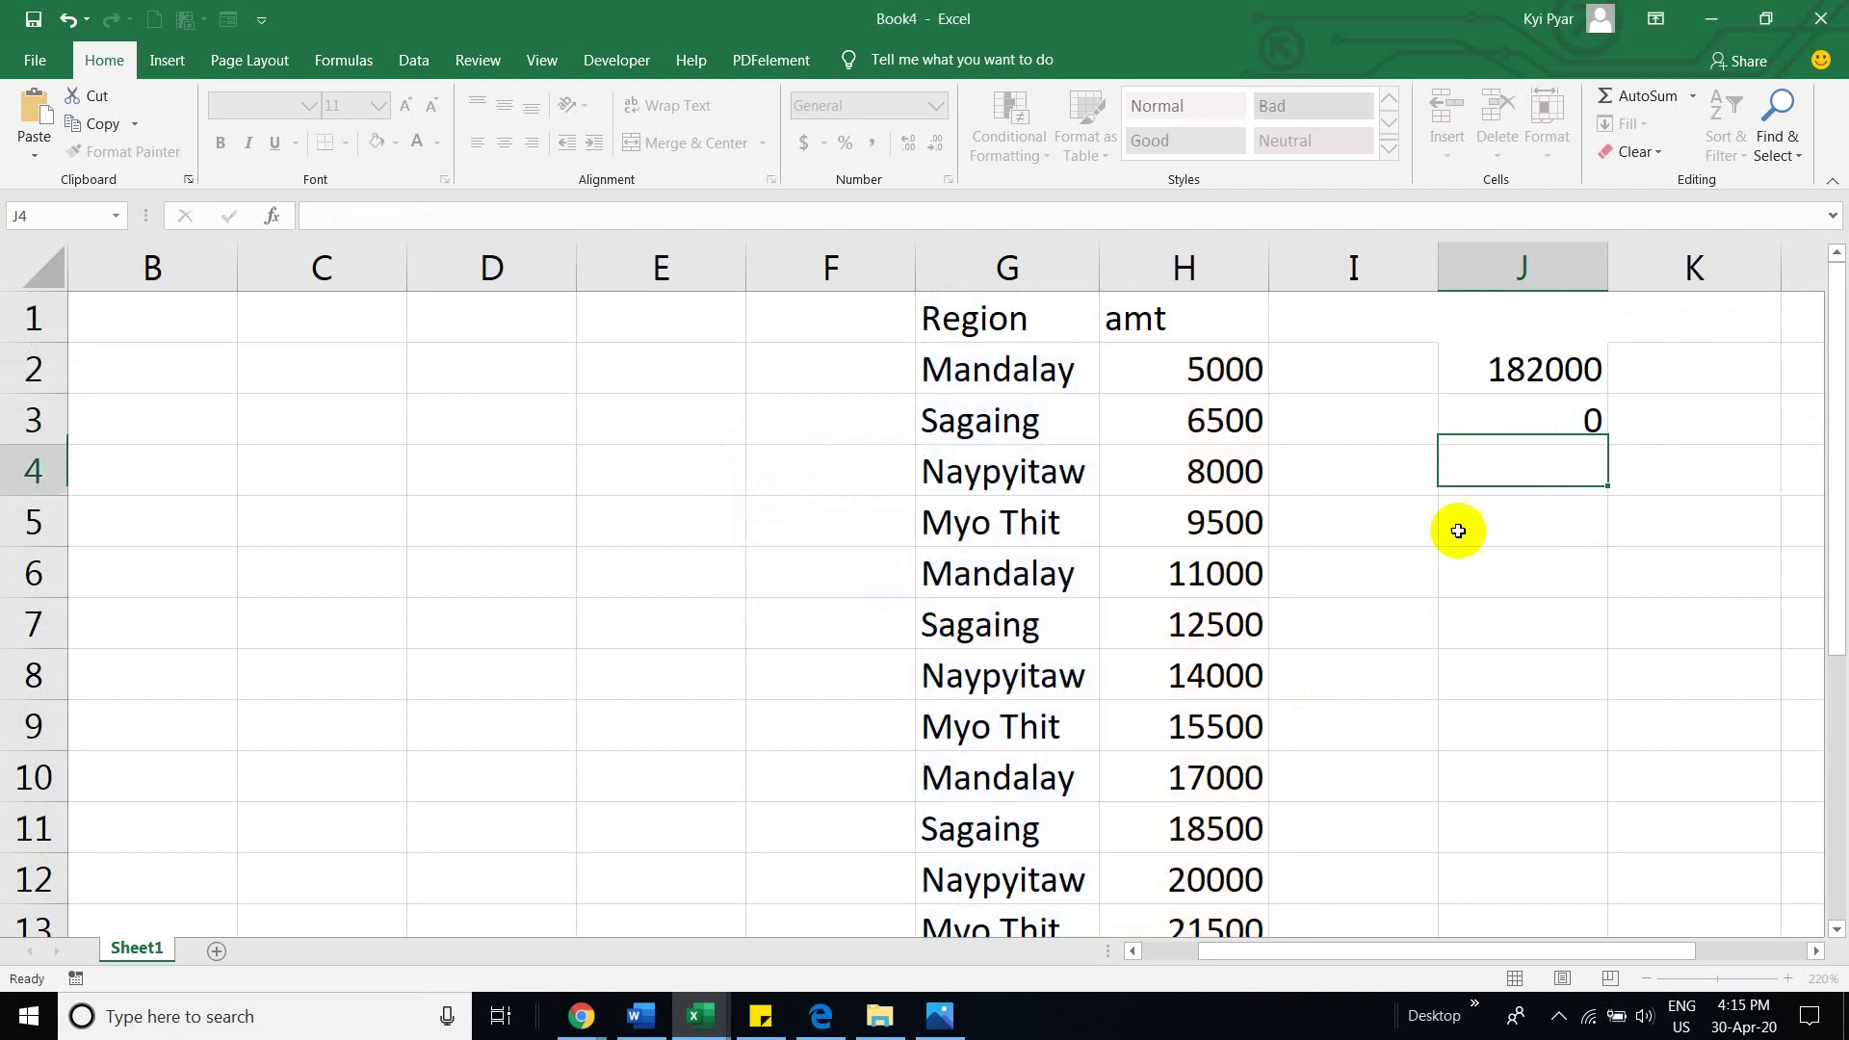
pyautogui.click(1536, 420)
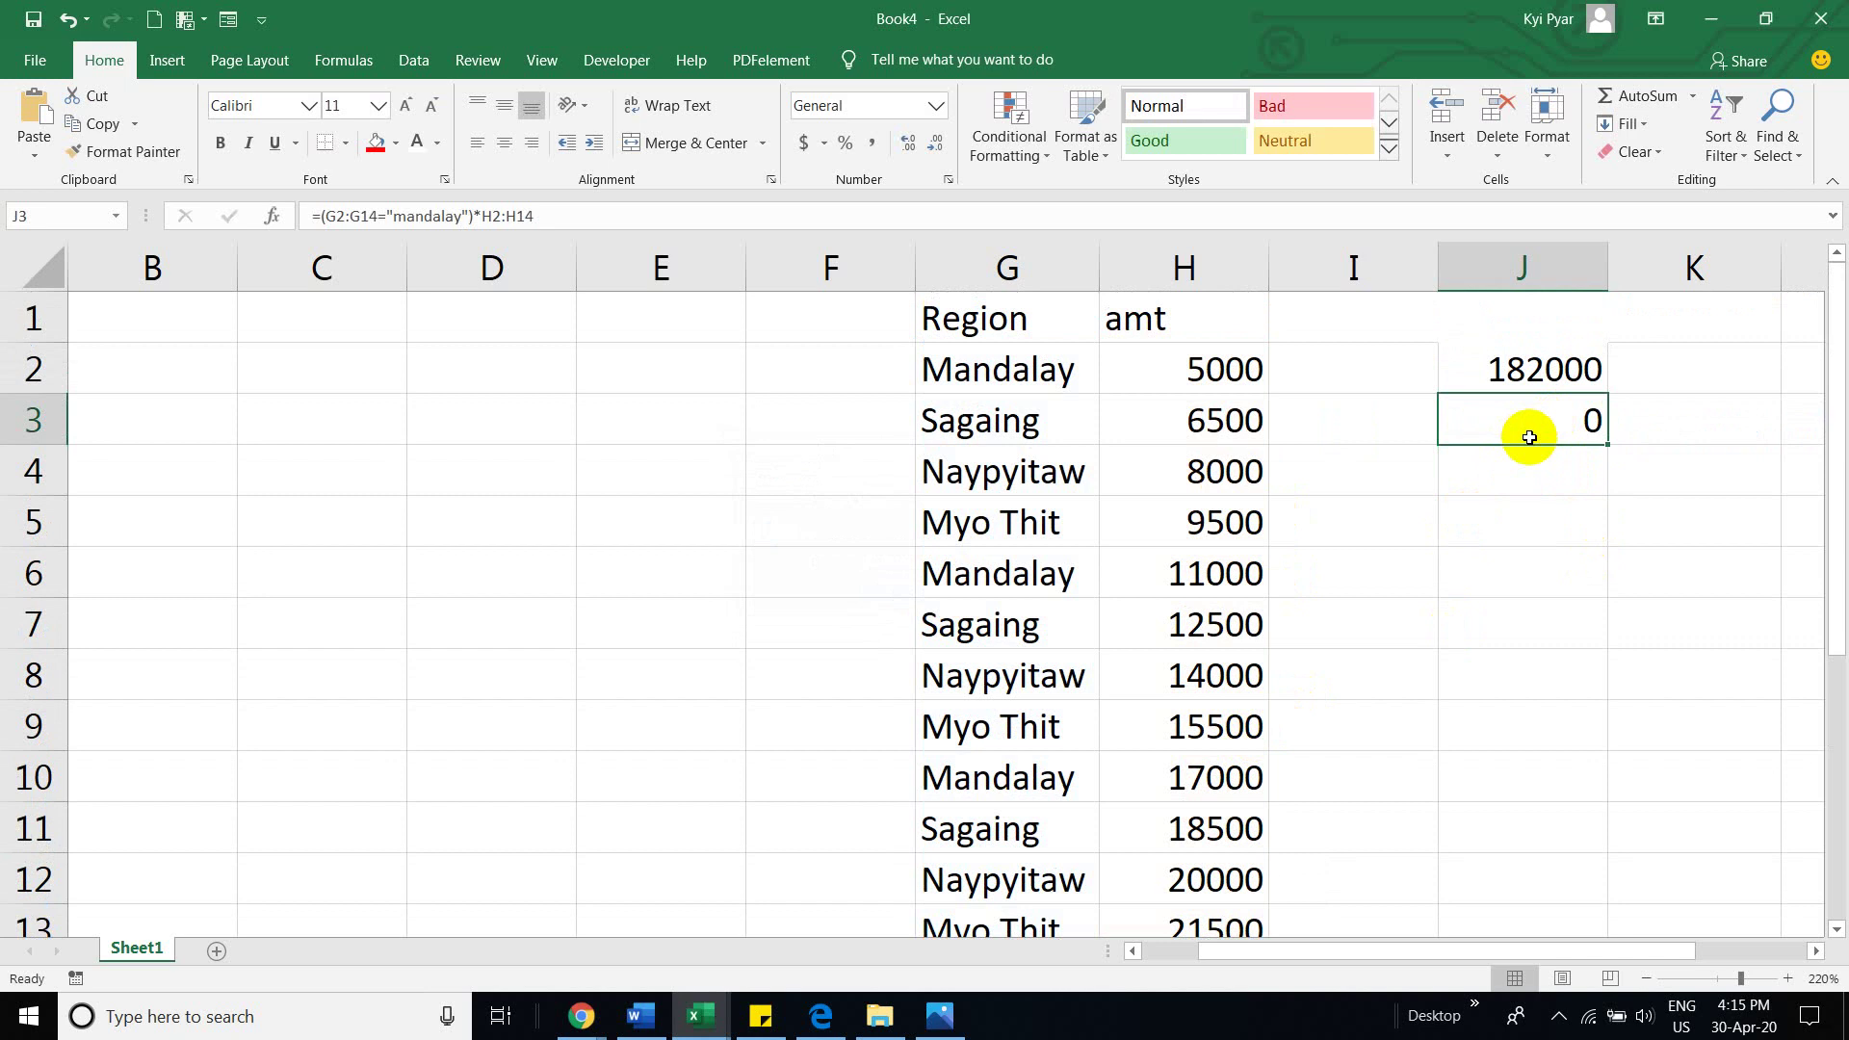
# - Start an IF formula in J3 testing G2:G14 for "mandalay"
pyautogui.click(1537, 414)
pyautogui.write('=if')
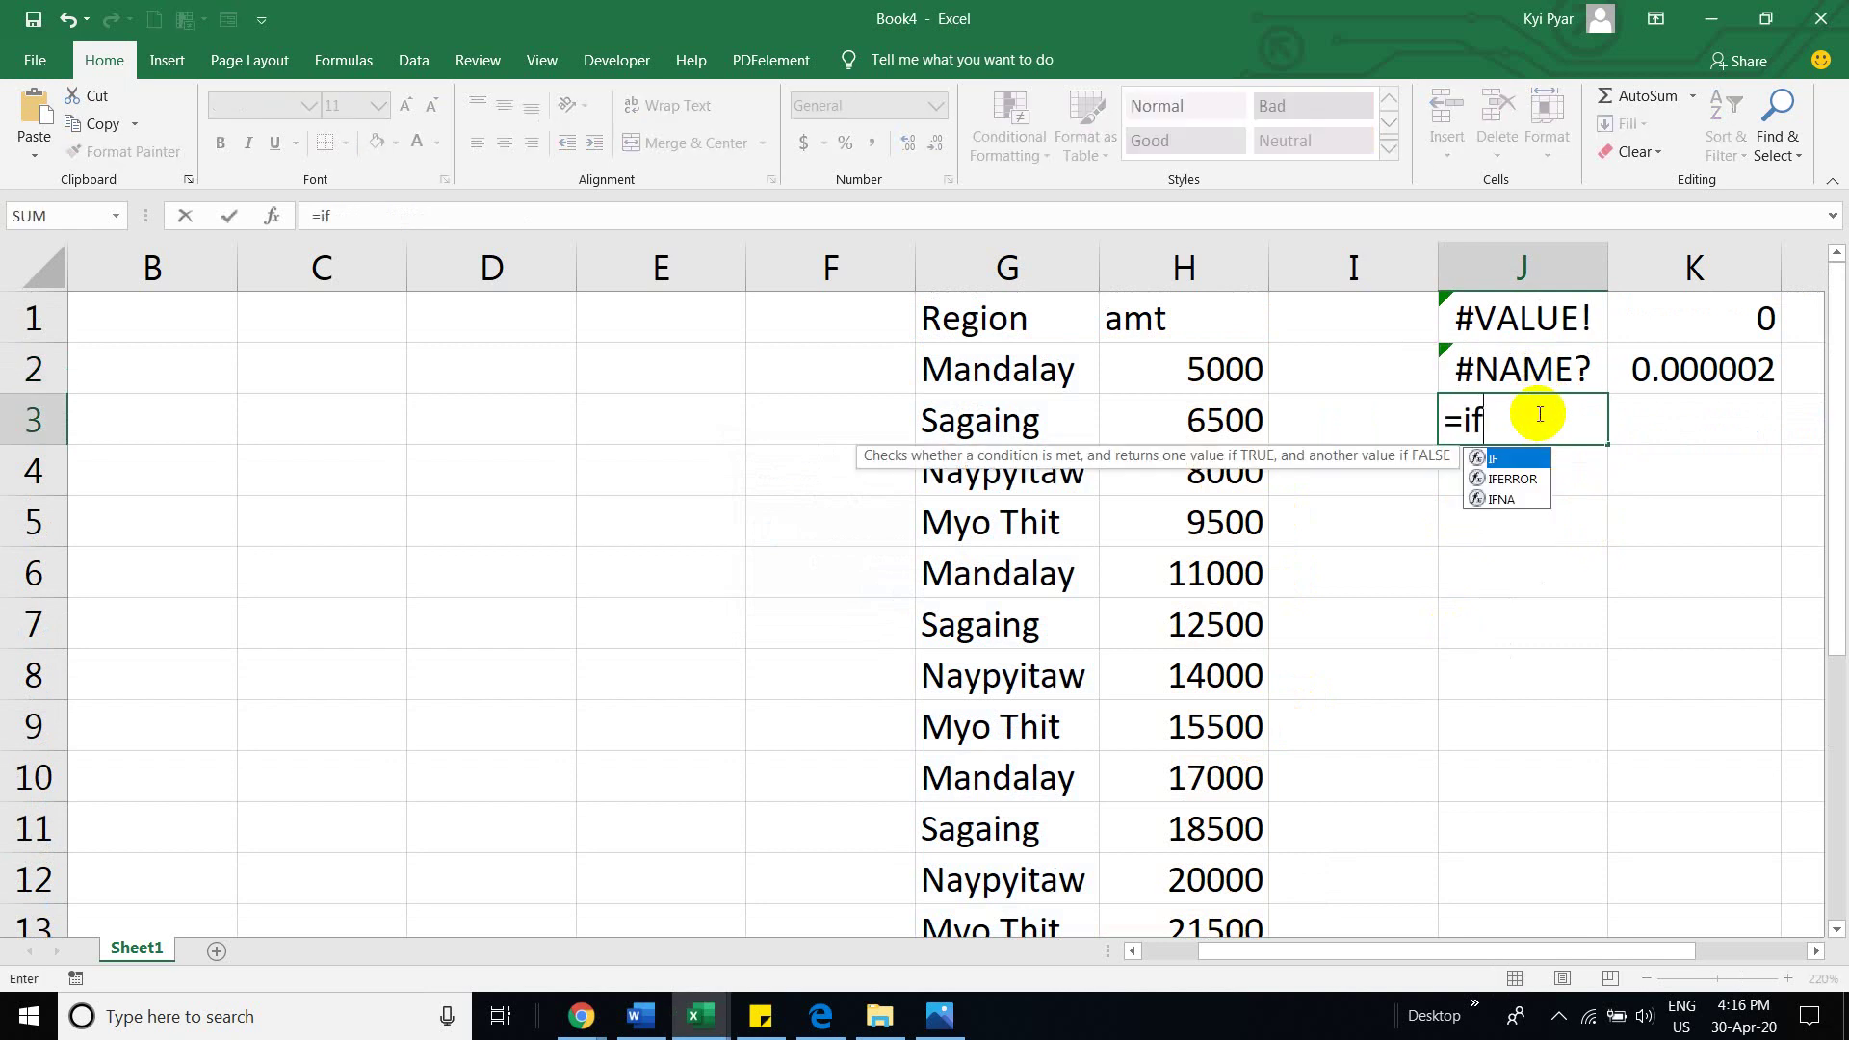
pyautogui.press('Tab')
pyautogui.click(1057, 371)
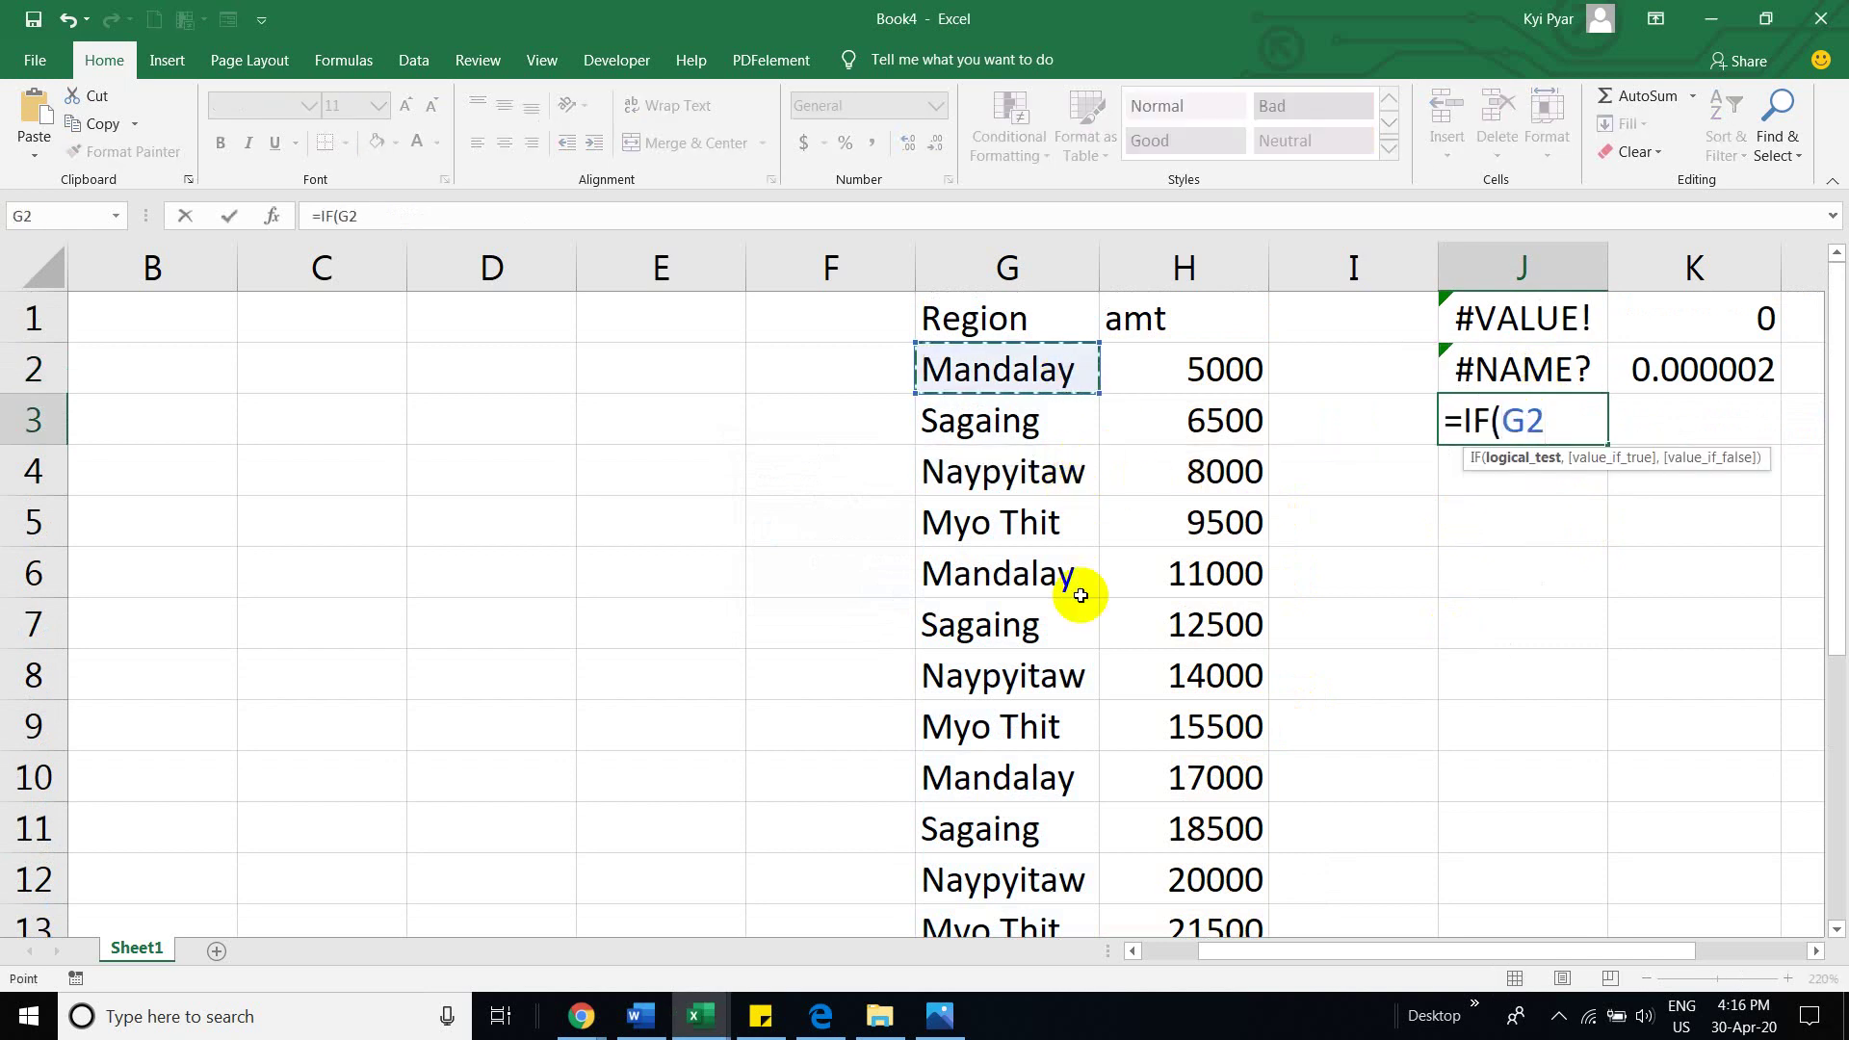
pyautogui.scroll(-1, 1081, 595)
pyautogui.keyDown('shift'); pyautogui.click(1052, 829); pyautogui.keyUp('shift')
pyautogui.scroll(1, 1053, 838)
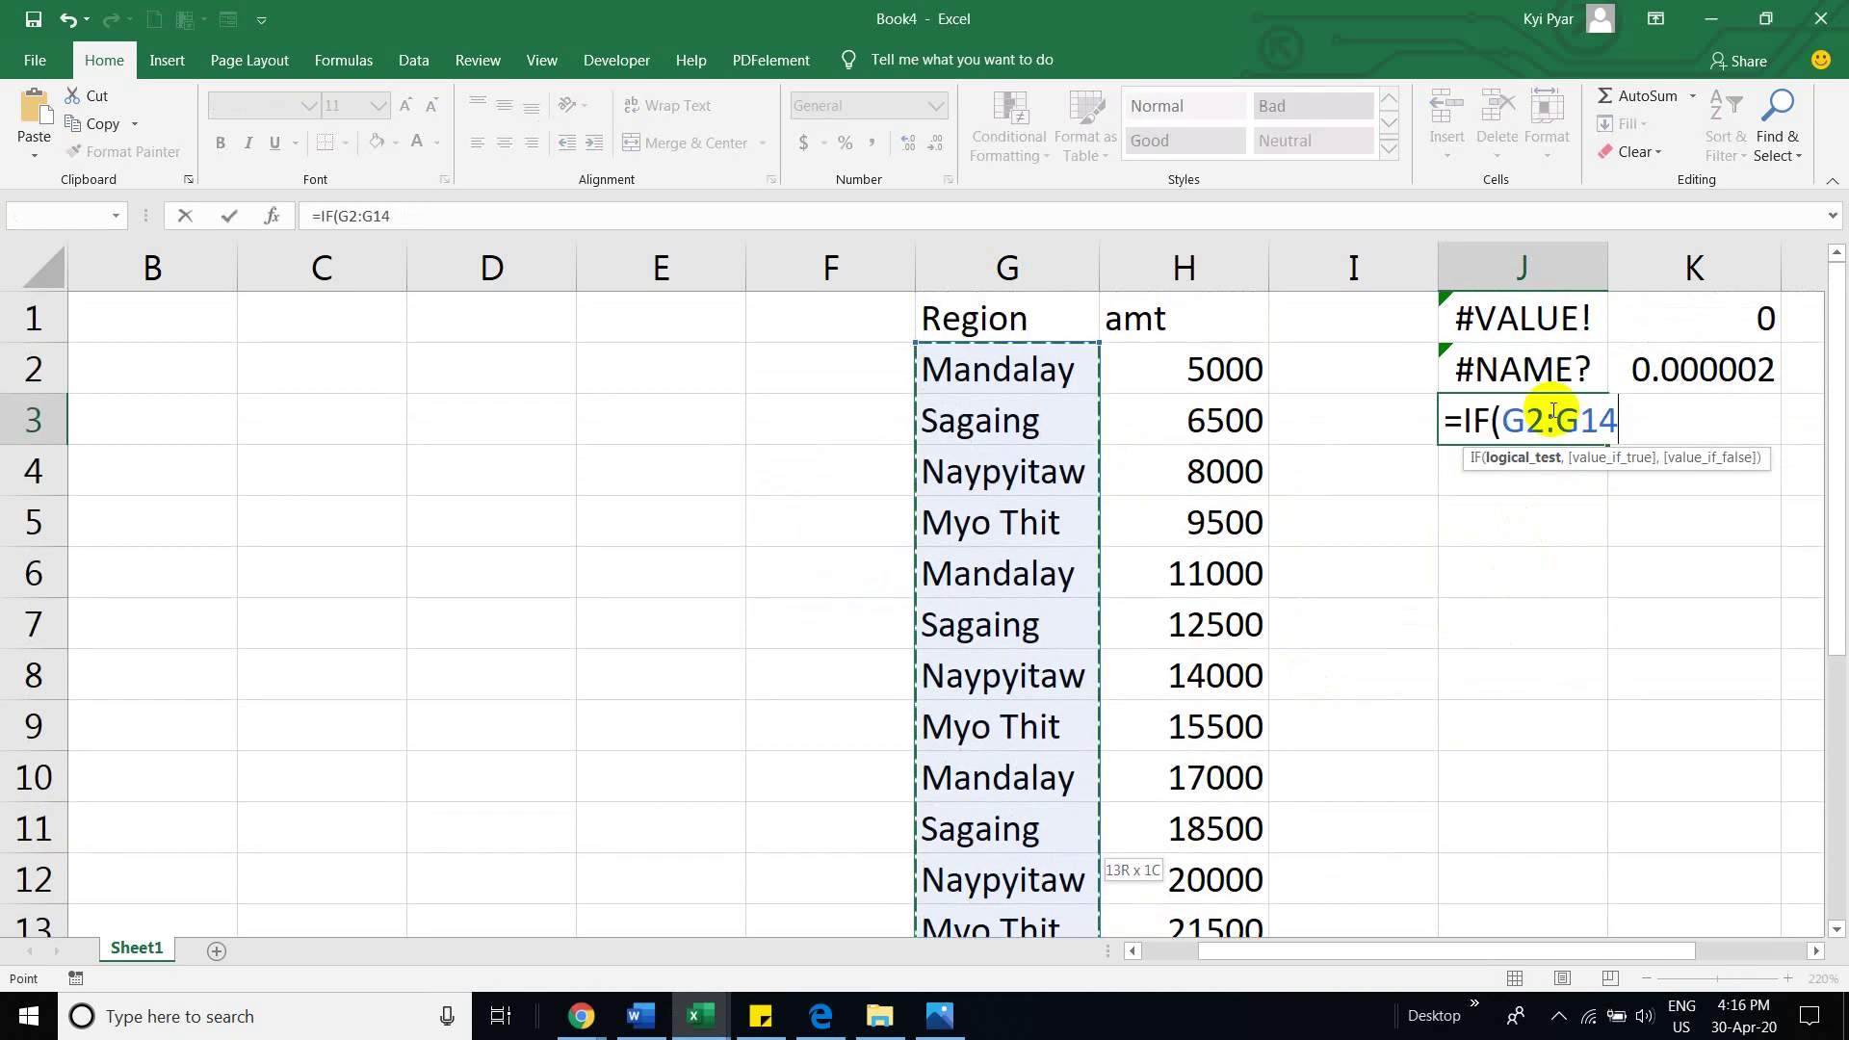
pyautogui.write('="m')
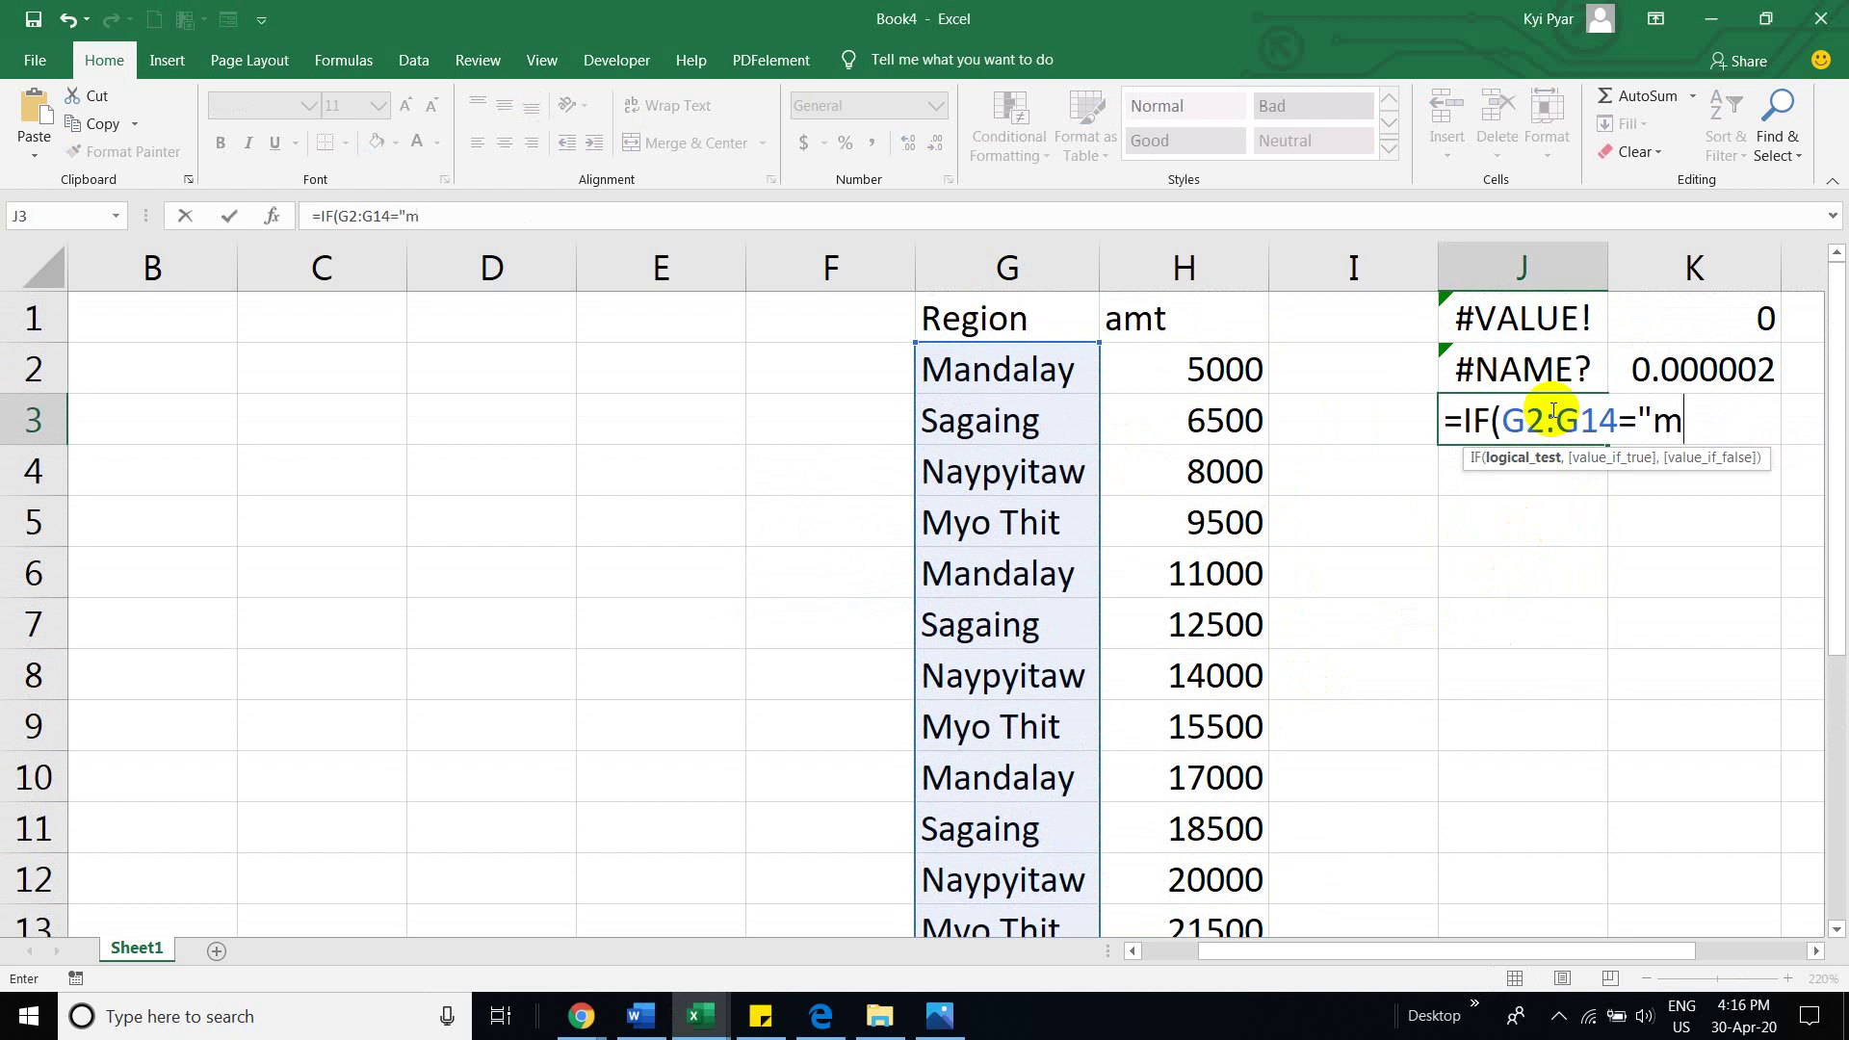
pyautogui.write('andalay",')
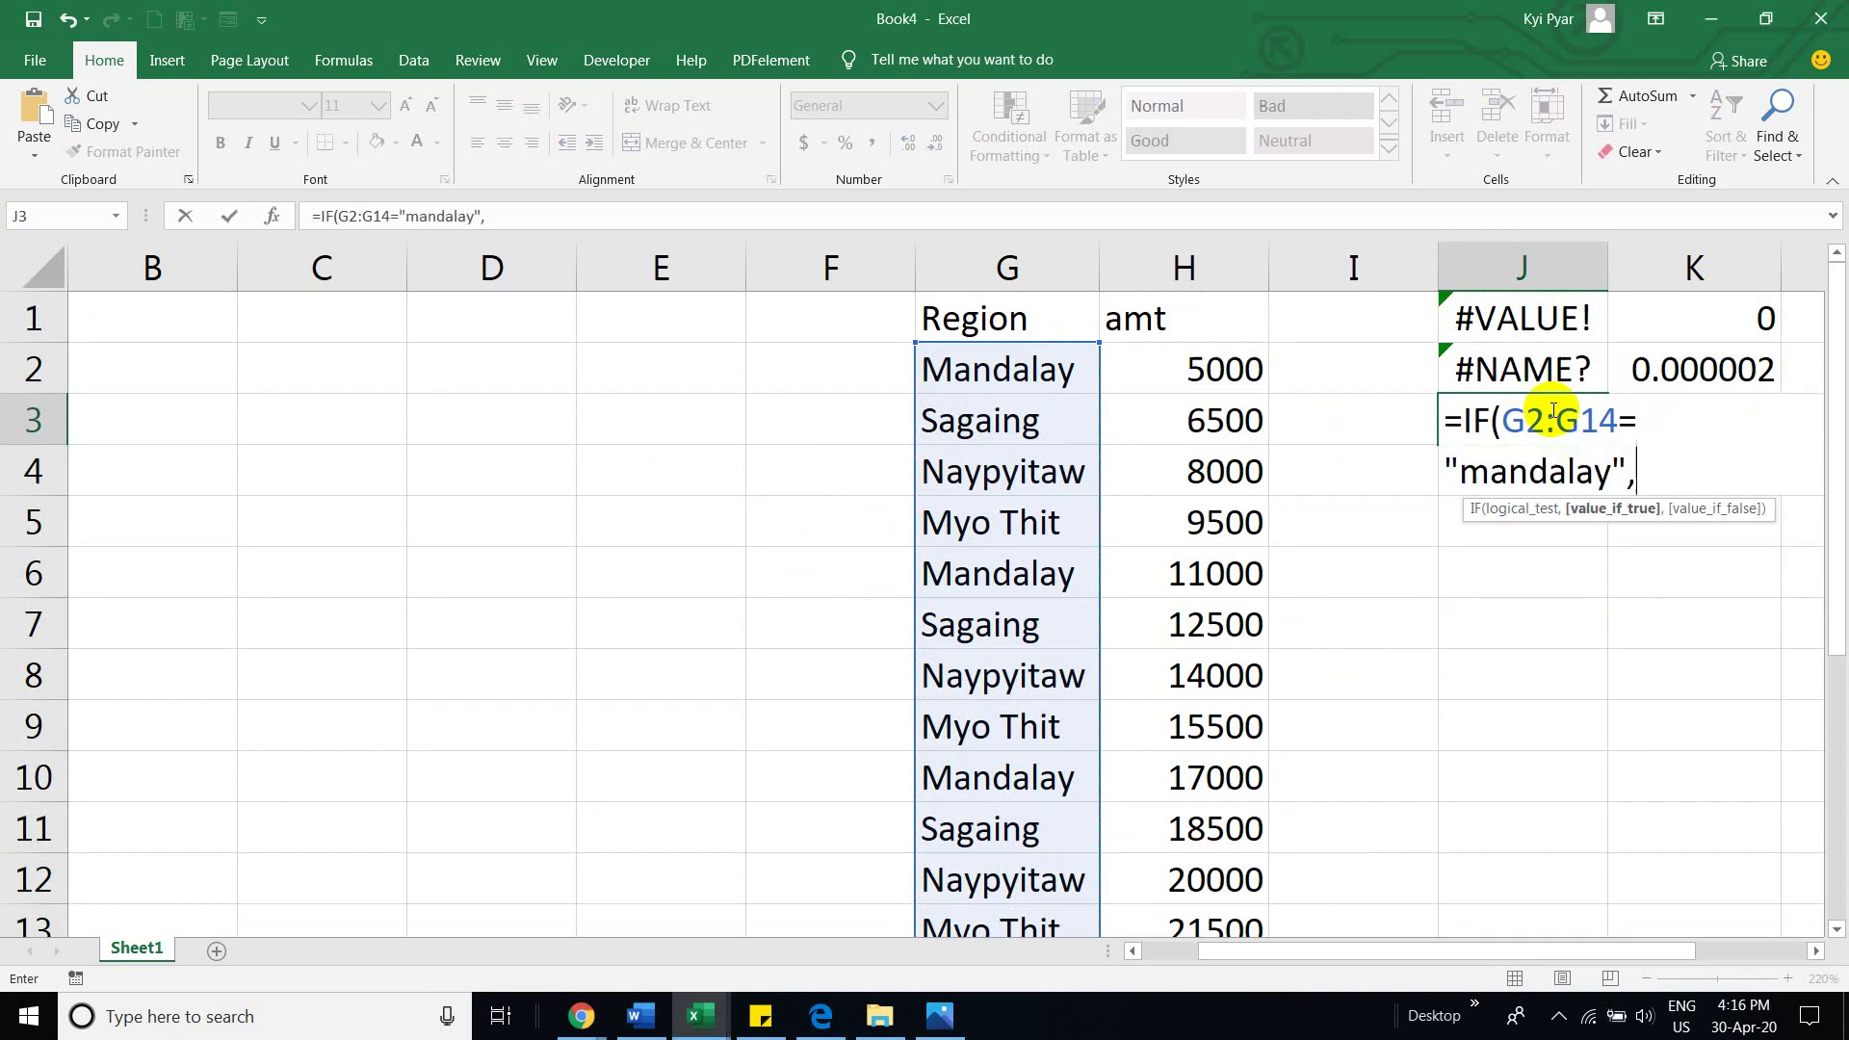
# - Finish J3's IF with H2:H14 or blank, then show the #VALUE! causes slide
pyautogui.click(1231, 370)
pyautogui.scroll(-2, 1234, 472)
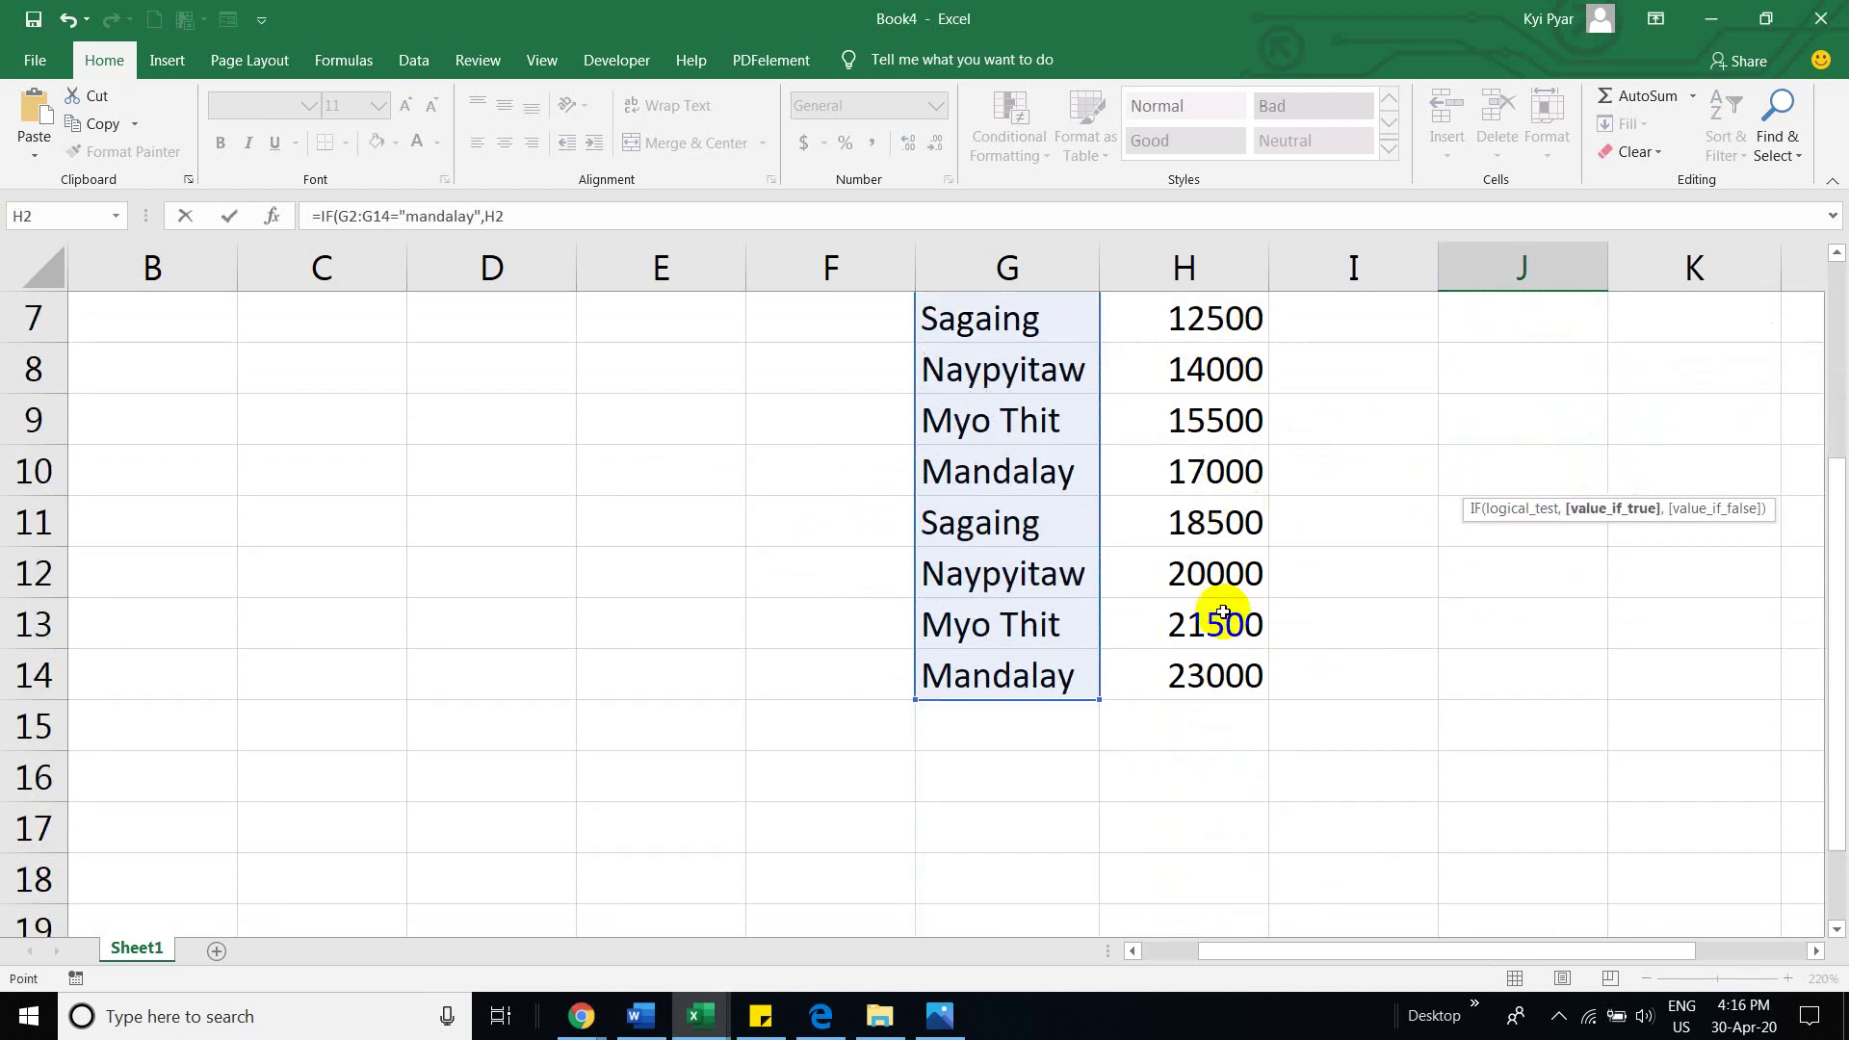
pyautogui.moveTo(1226, 607); pyautogui.dragTo(1185, 680)
pyautogui.scroll(2, 1312, 614)
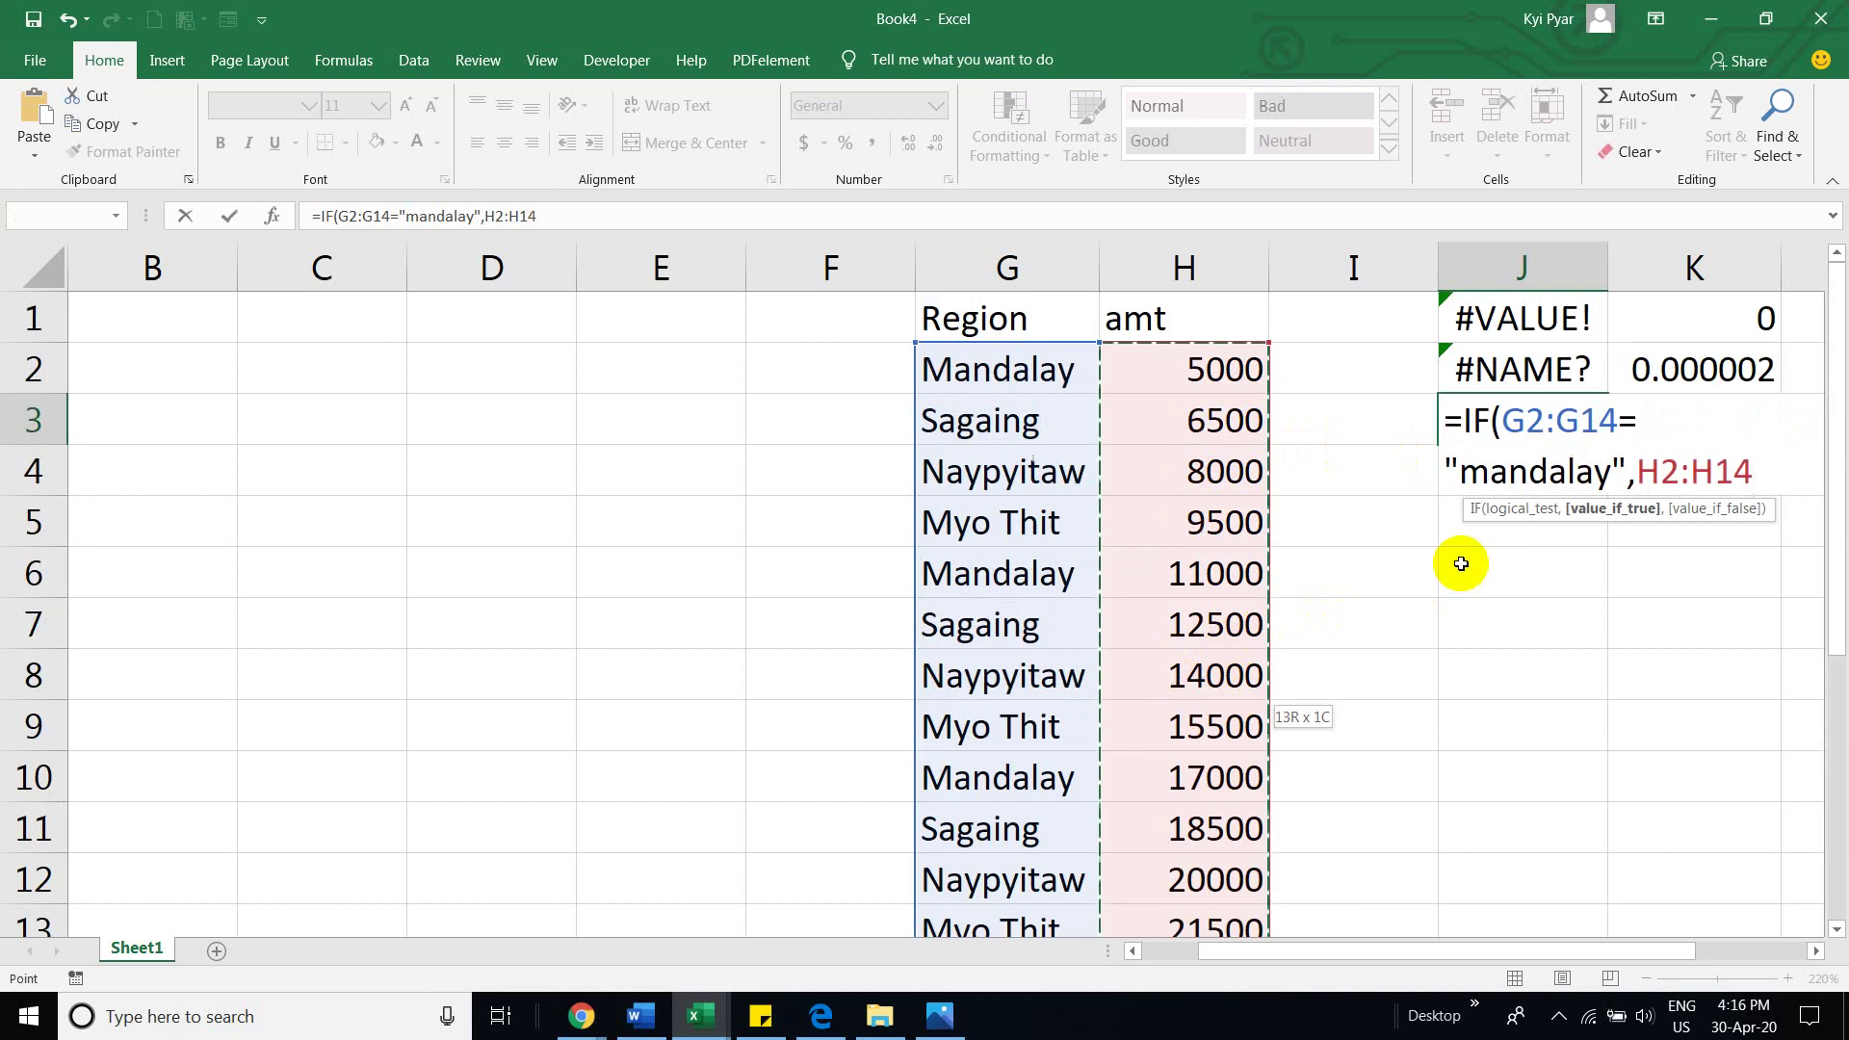
pyautogui.write(',""')
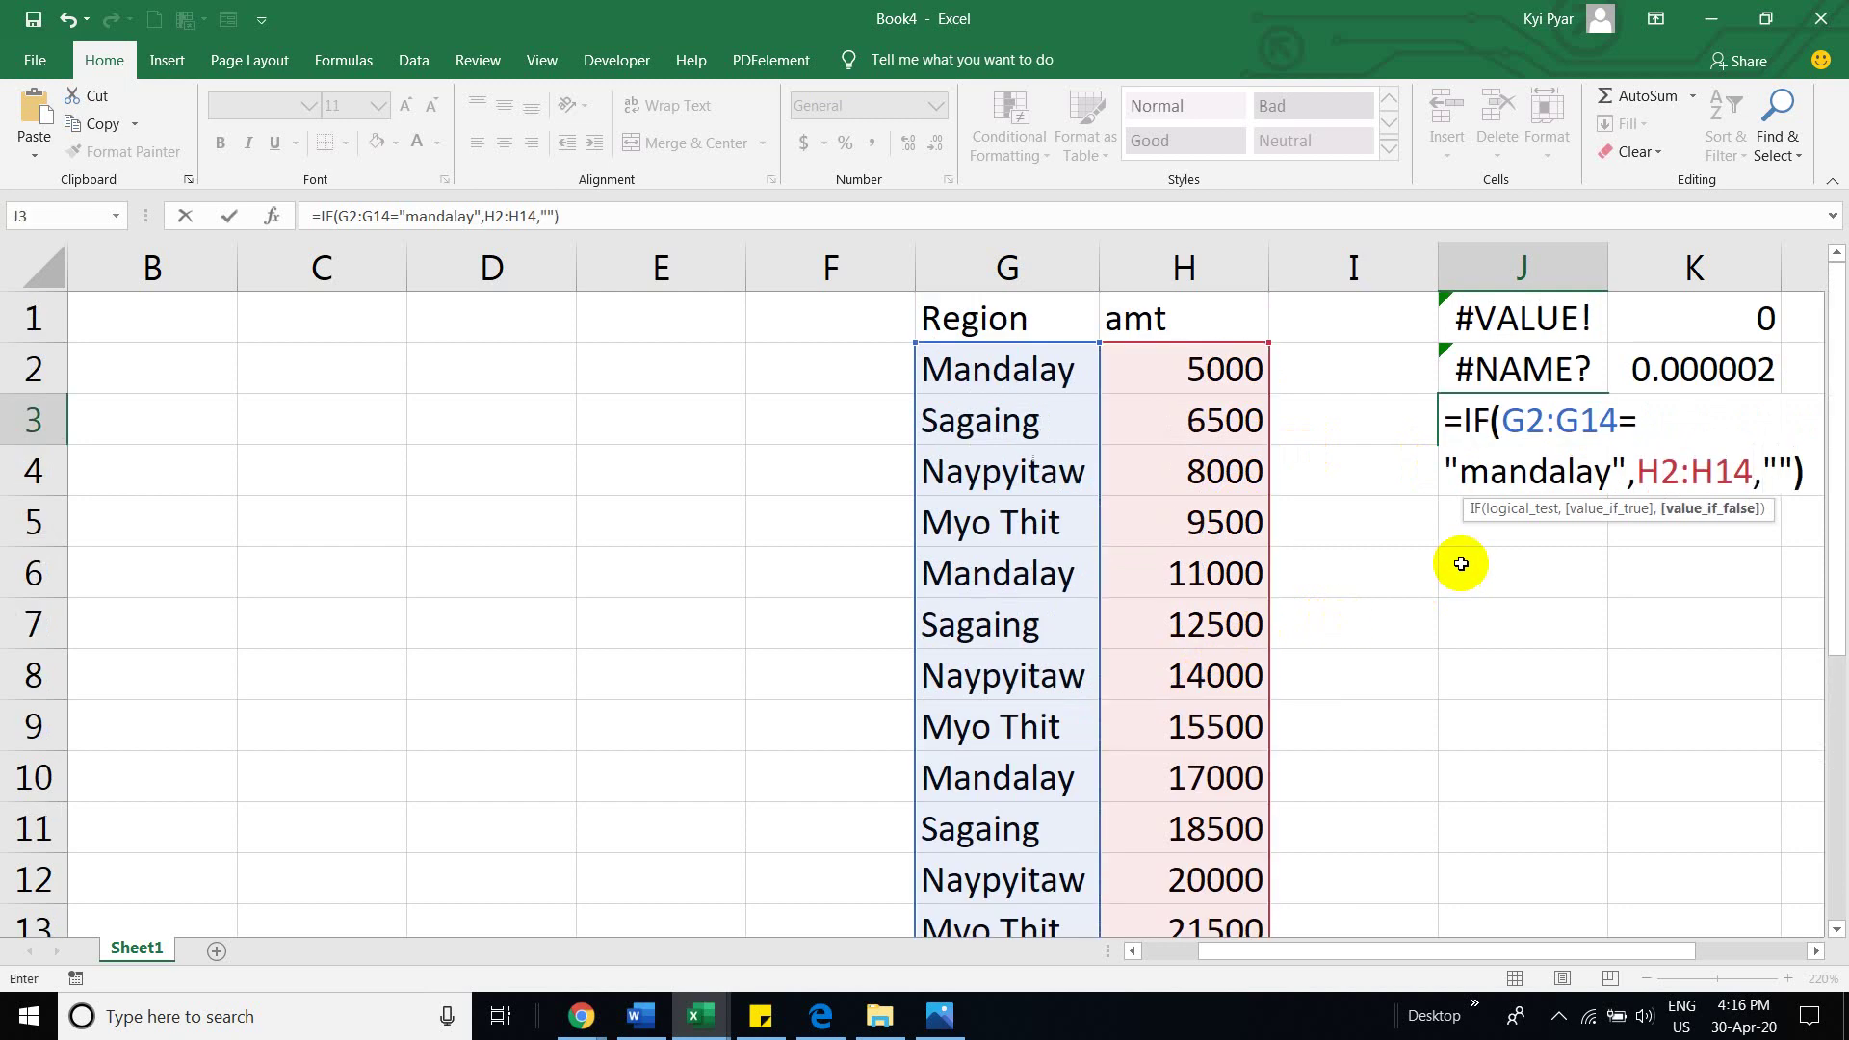
pyautogui.press('Return')
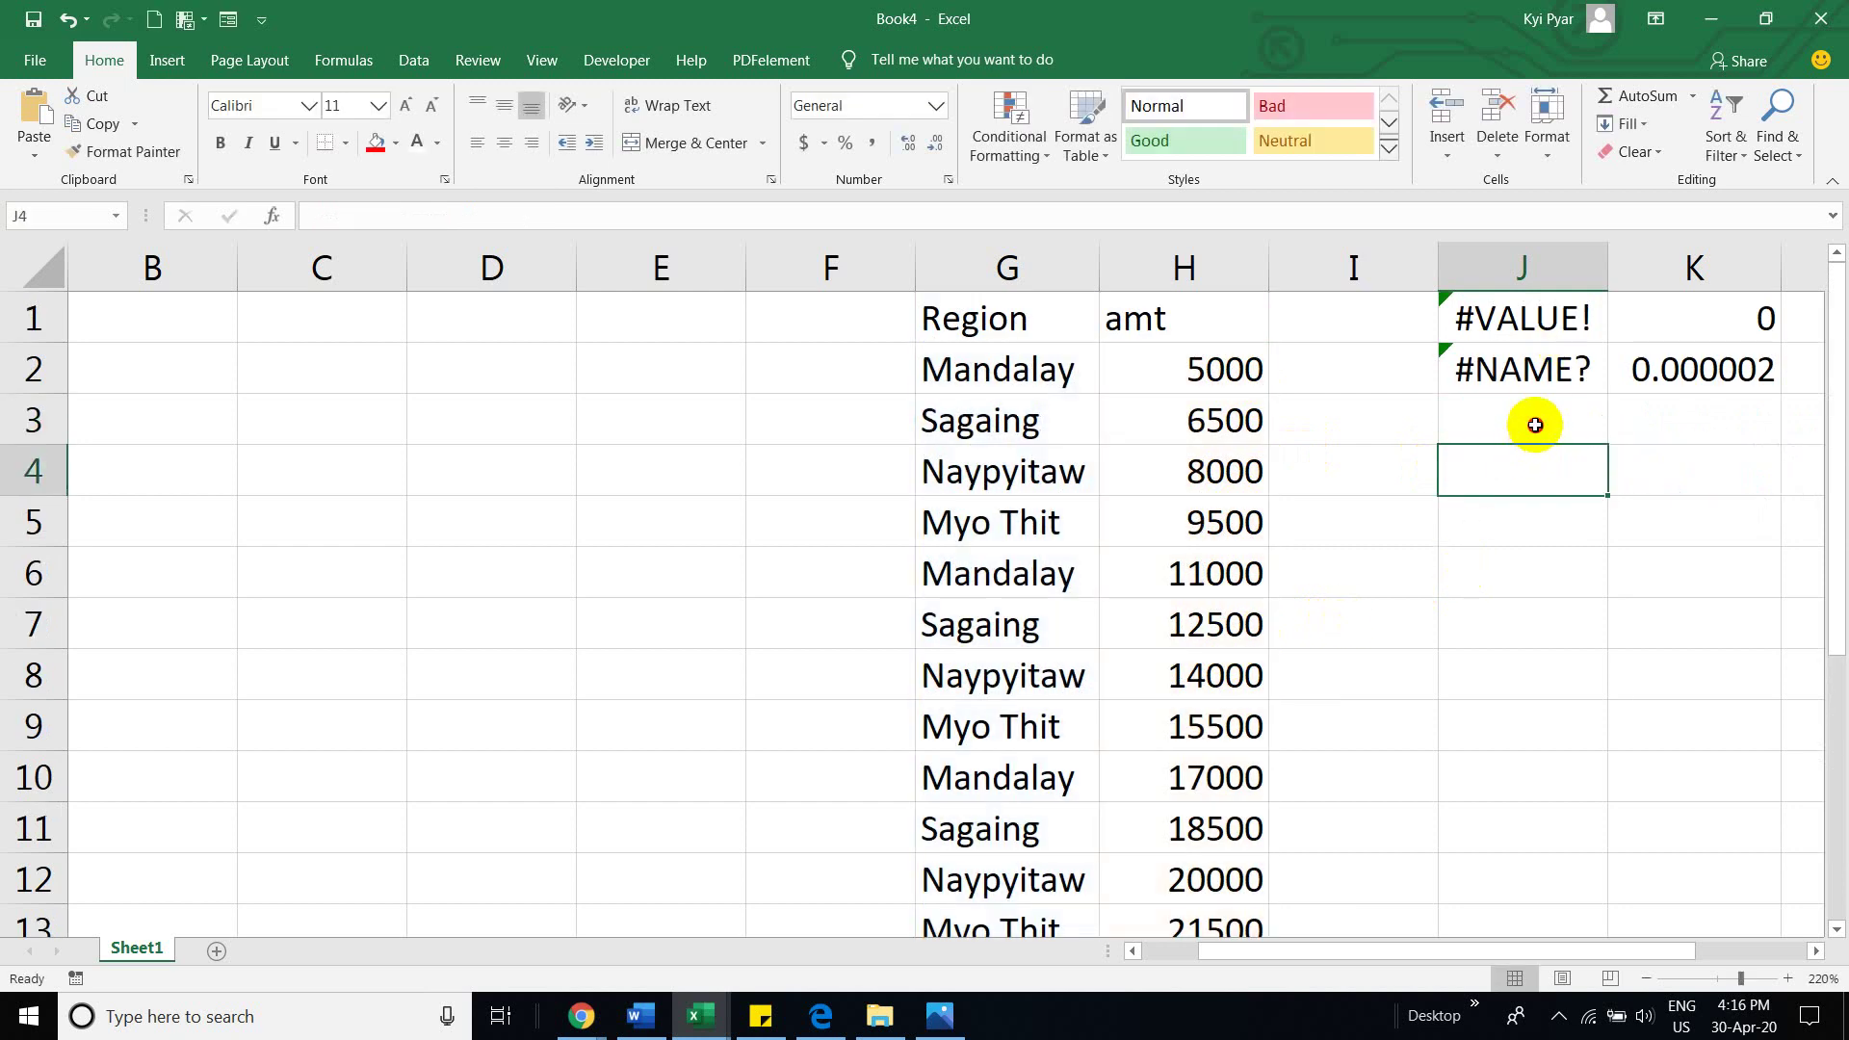
pyautogui.click(1535, 425)
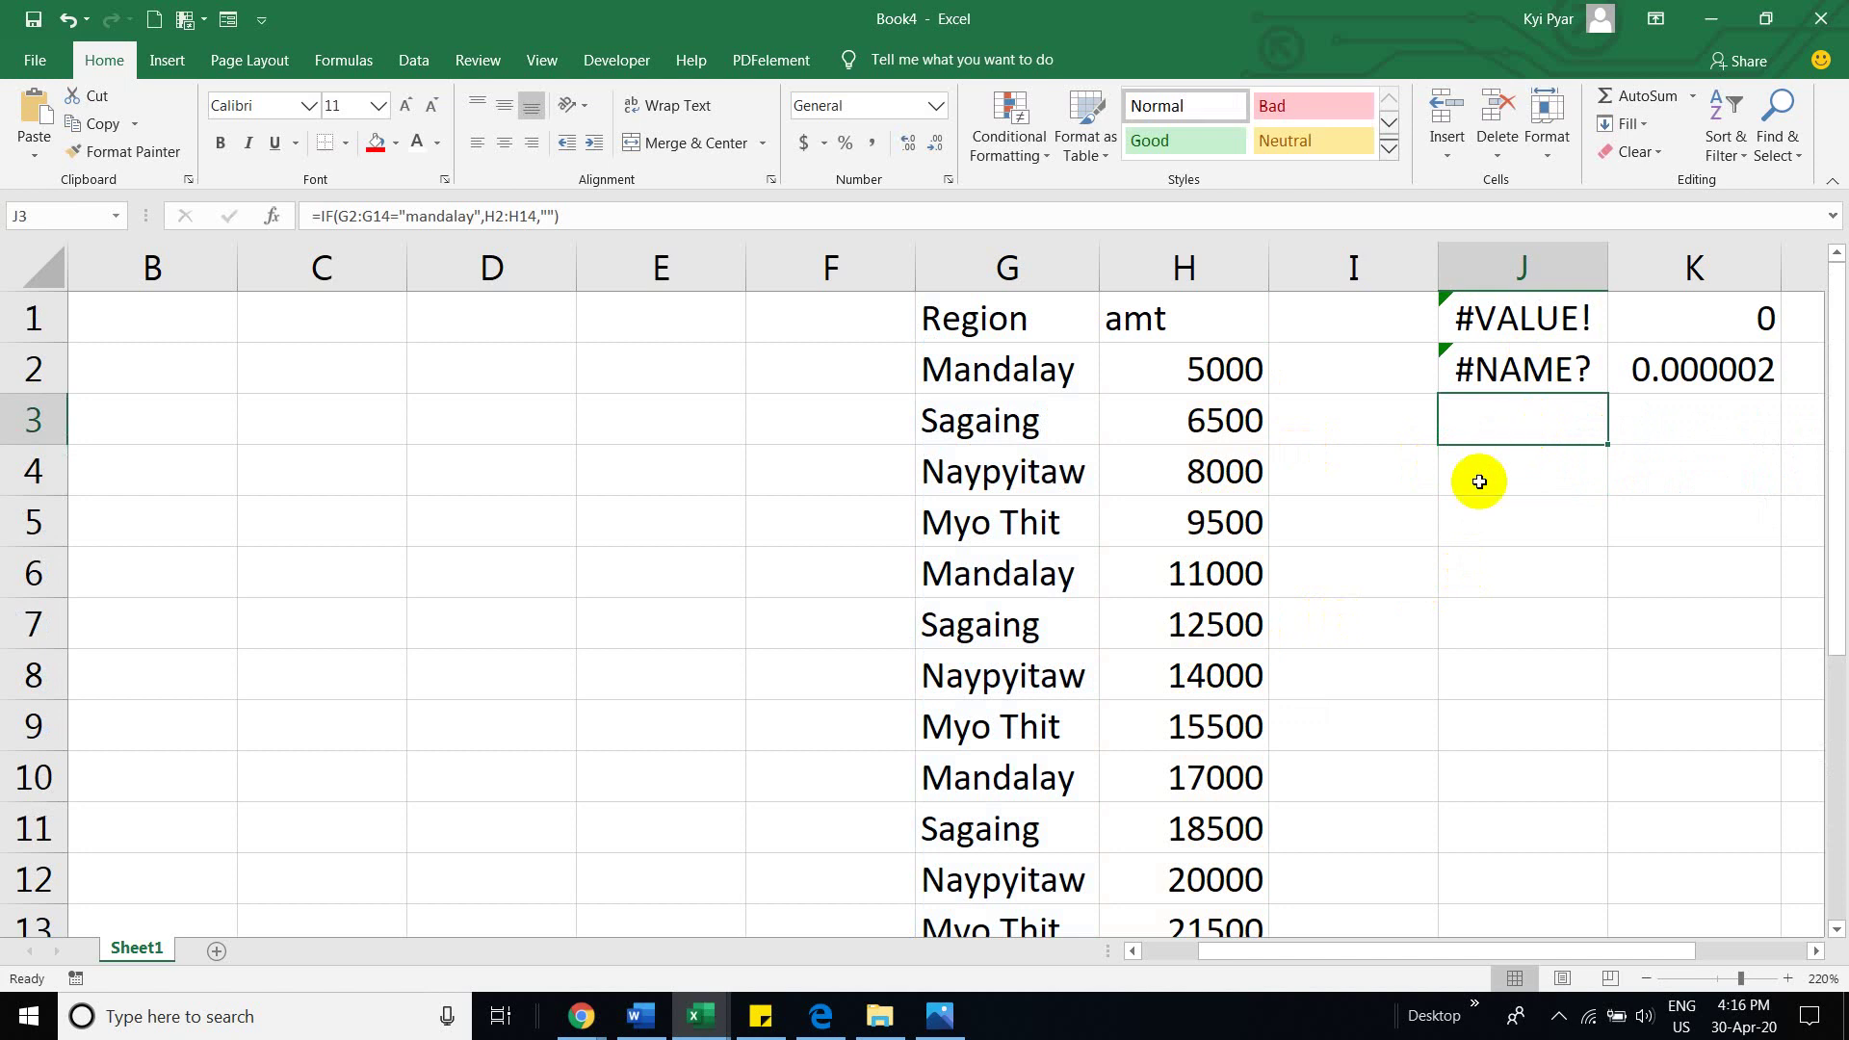
pyautogui.click(940, 1016)
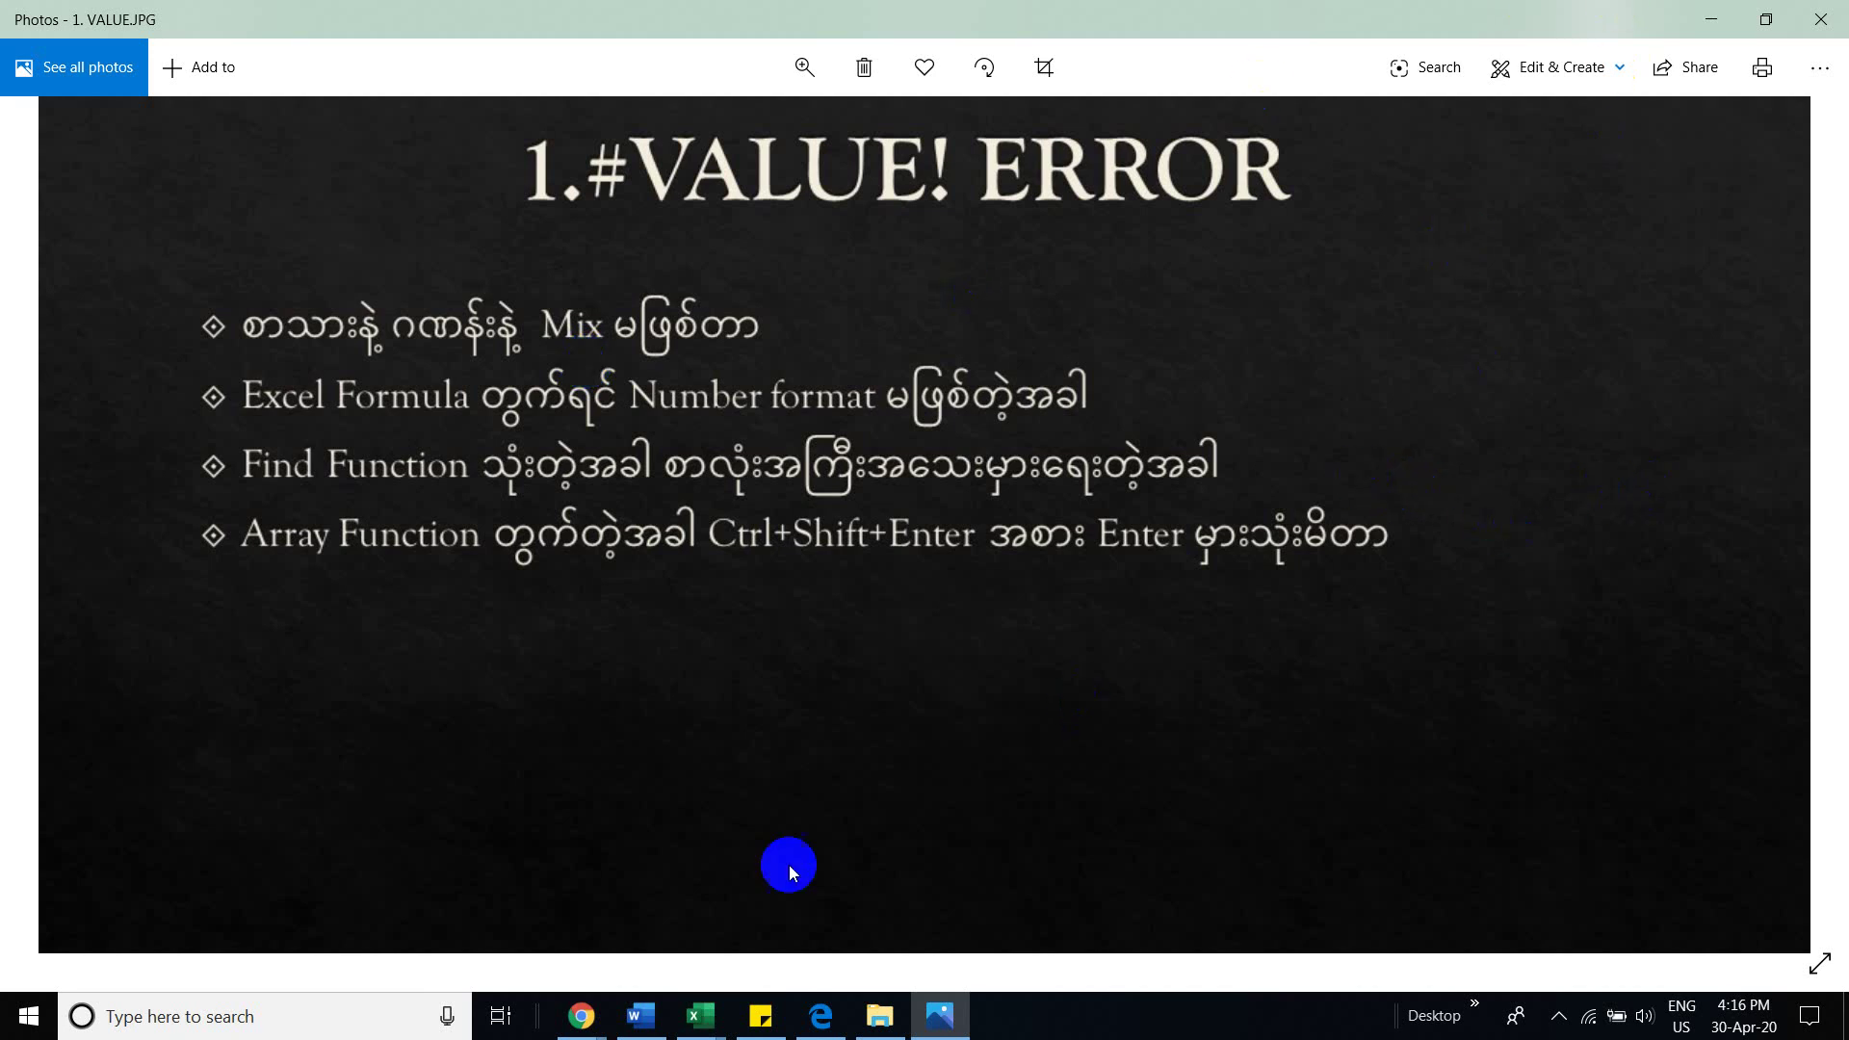
# - Bring the Book4 workbook back in front of the Photos slide
pyautogui.click(700, 1016)
pyautogui.click(890, 927)
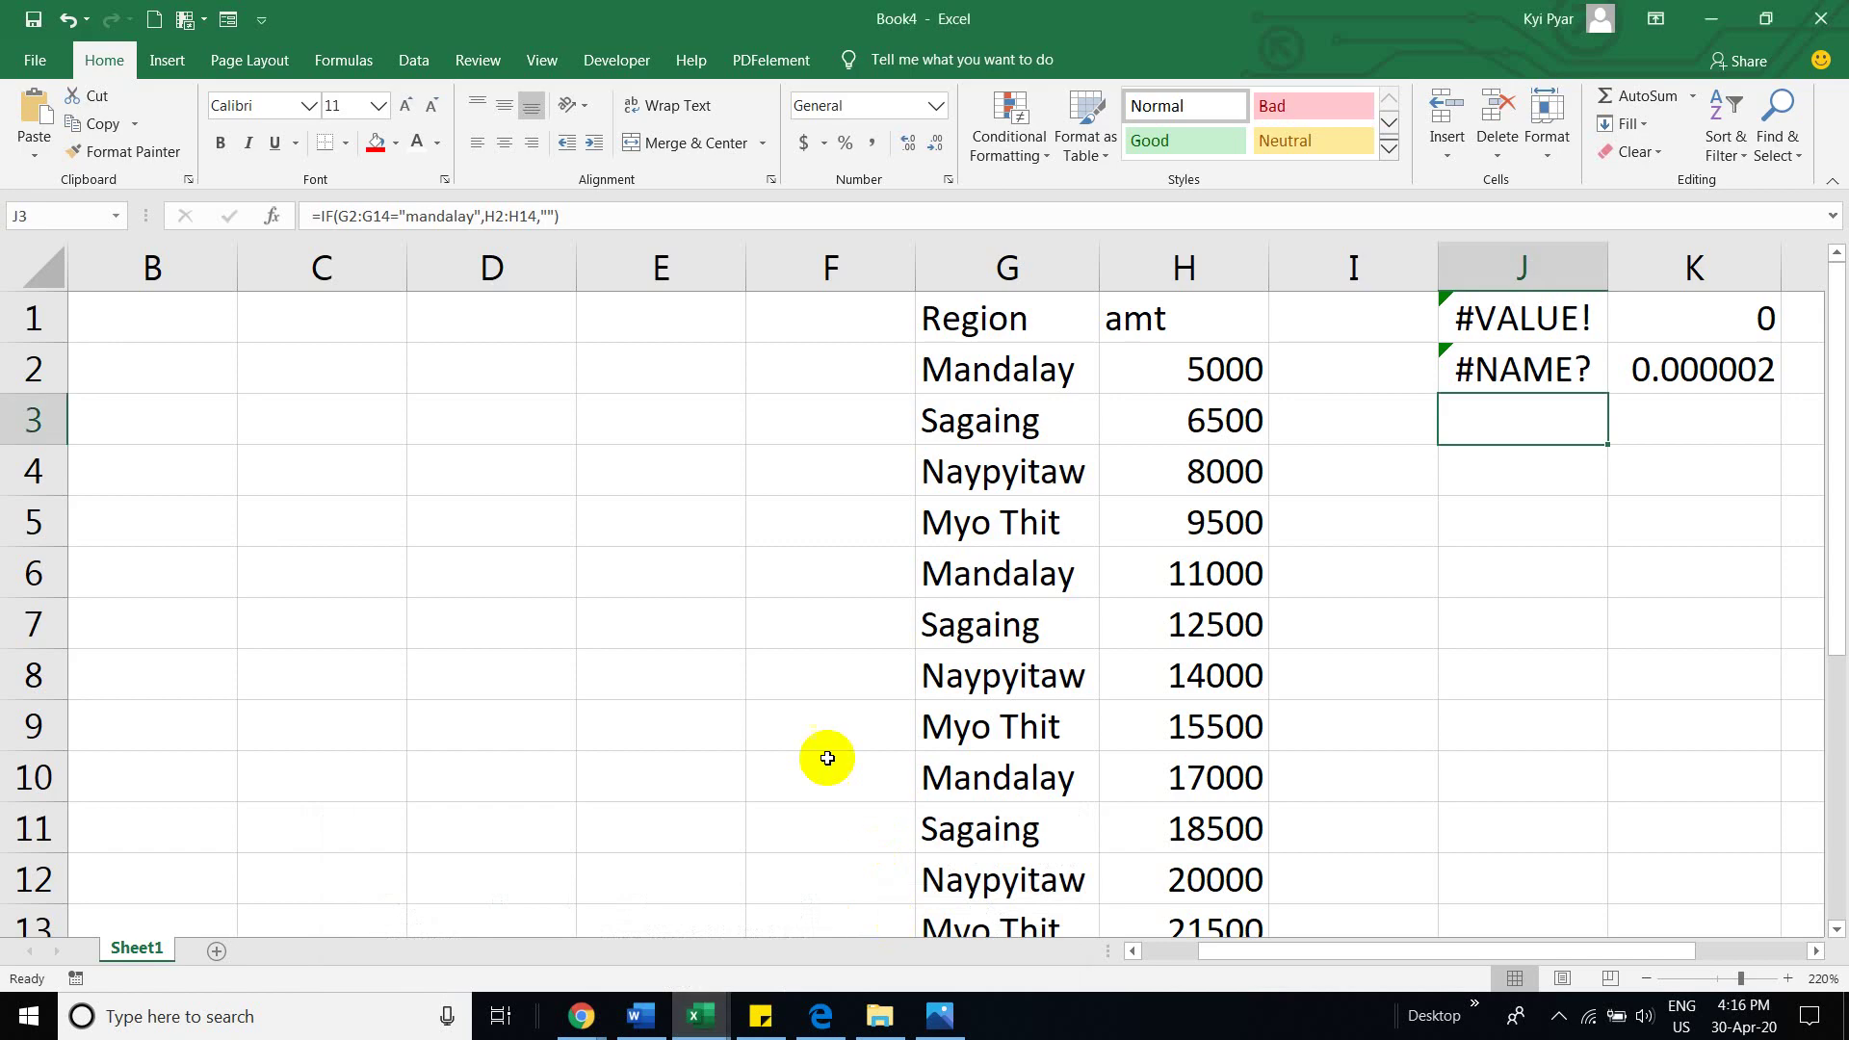
pyautogui.click(509, 582)
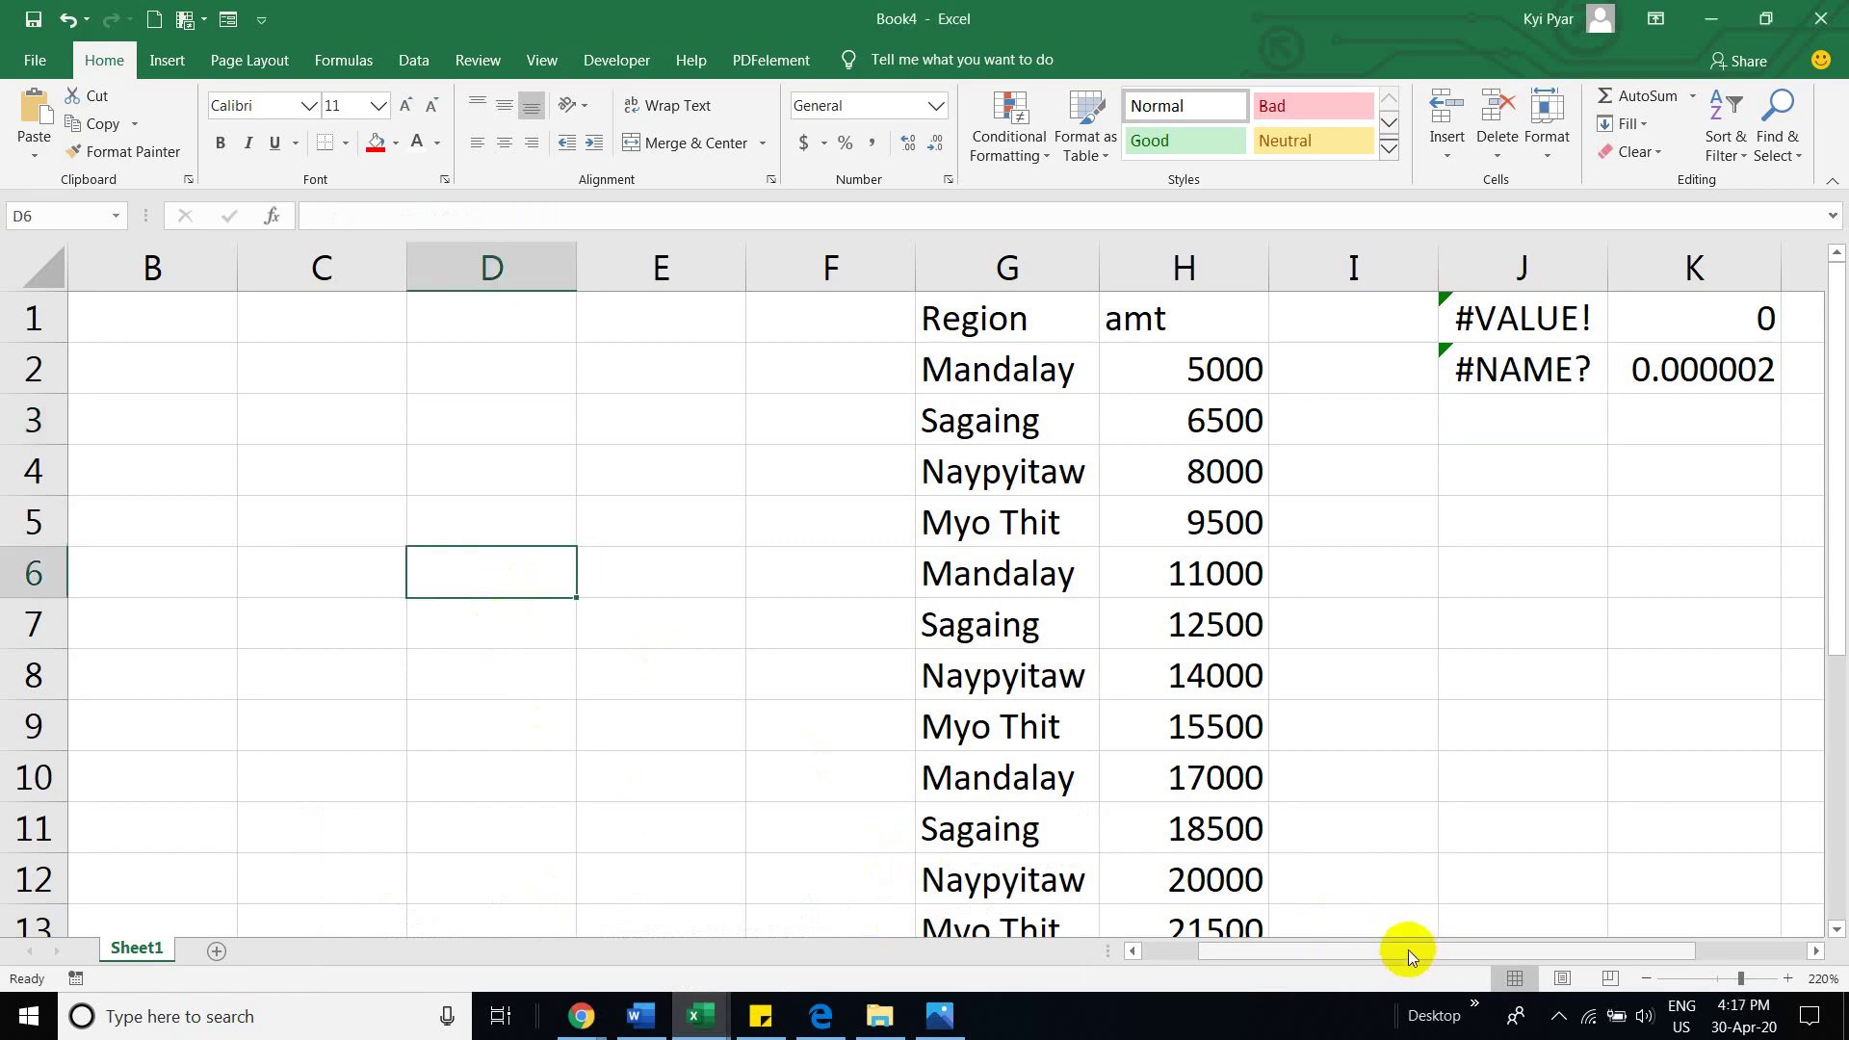
pyautogui.moveTo(1407, 954); pyautogui.dragTo(1184, 953)
# - Review the error examples, including J1's =IF(G2:G14="mandalay",H2:H14,"") returning #VALUE!
pyautogui.click(264, 377)
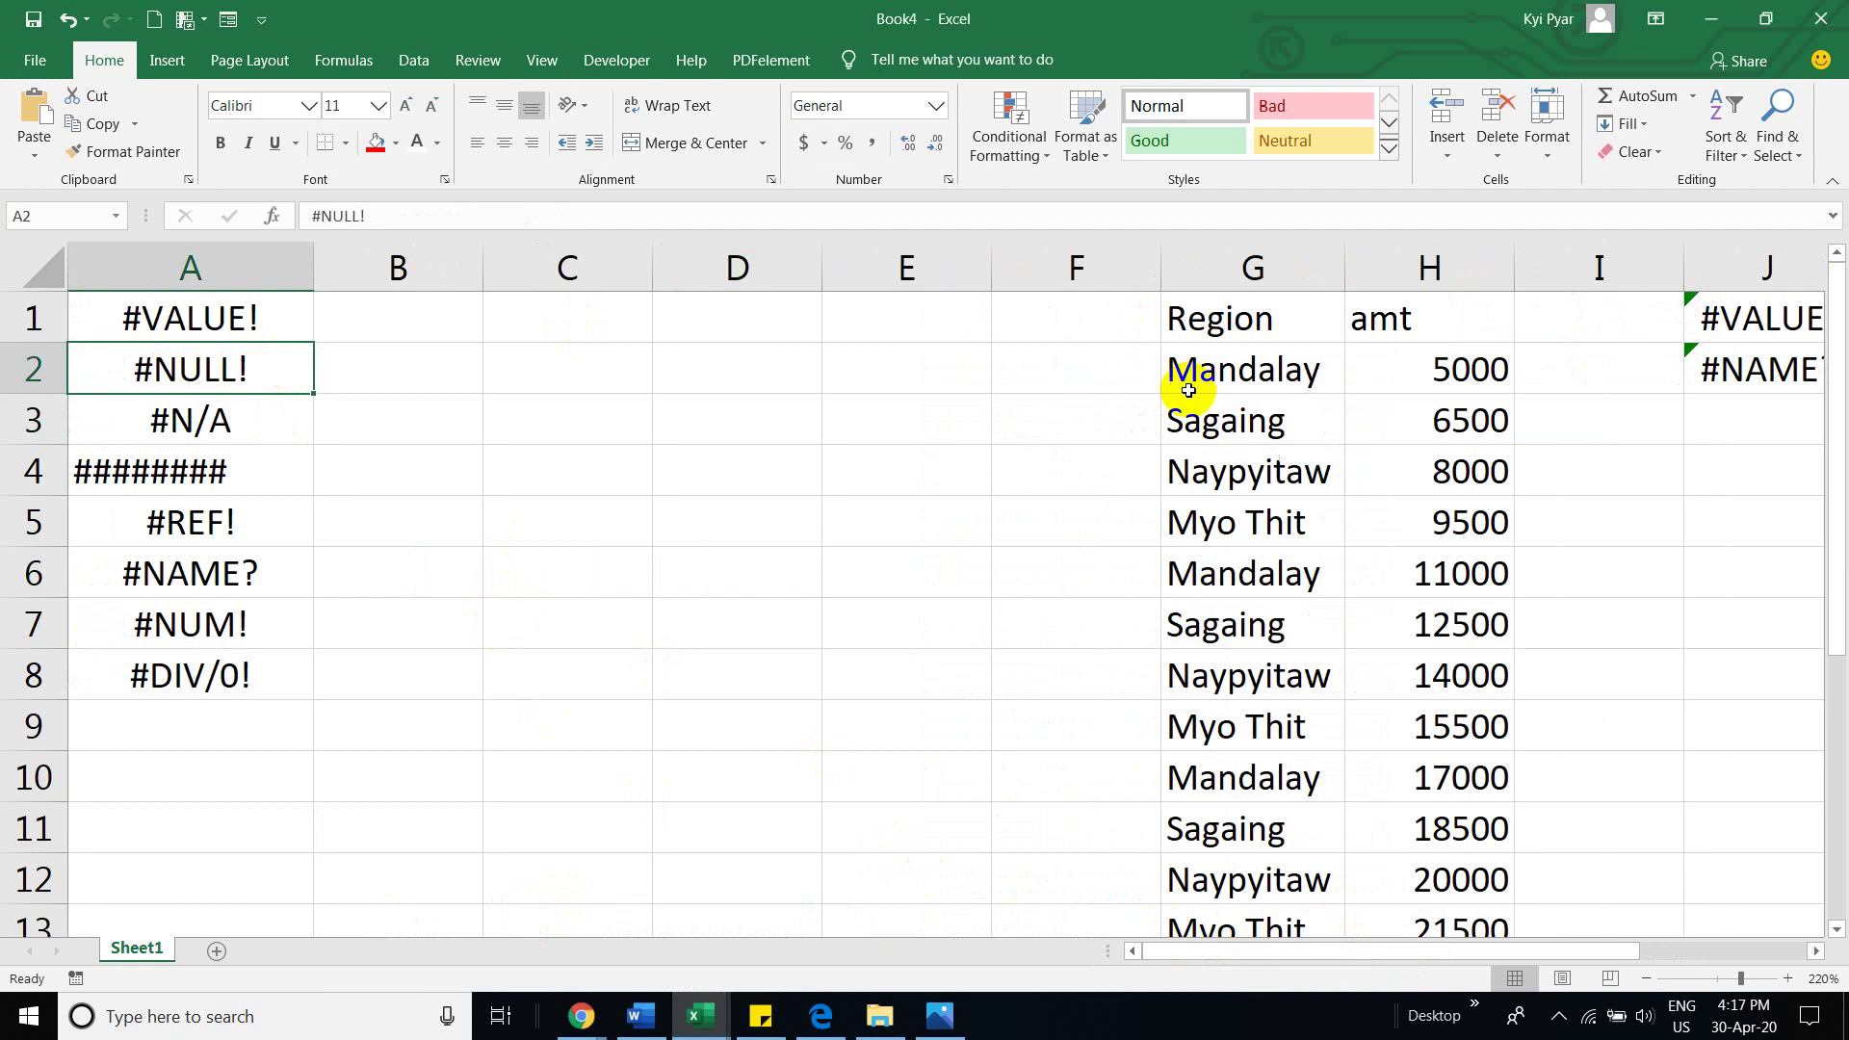
pyautogui.click(1242, 375)
pyautogui.click(1694, 323)
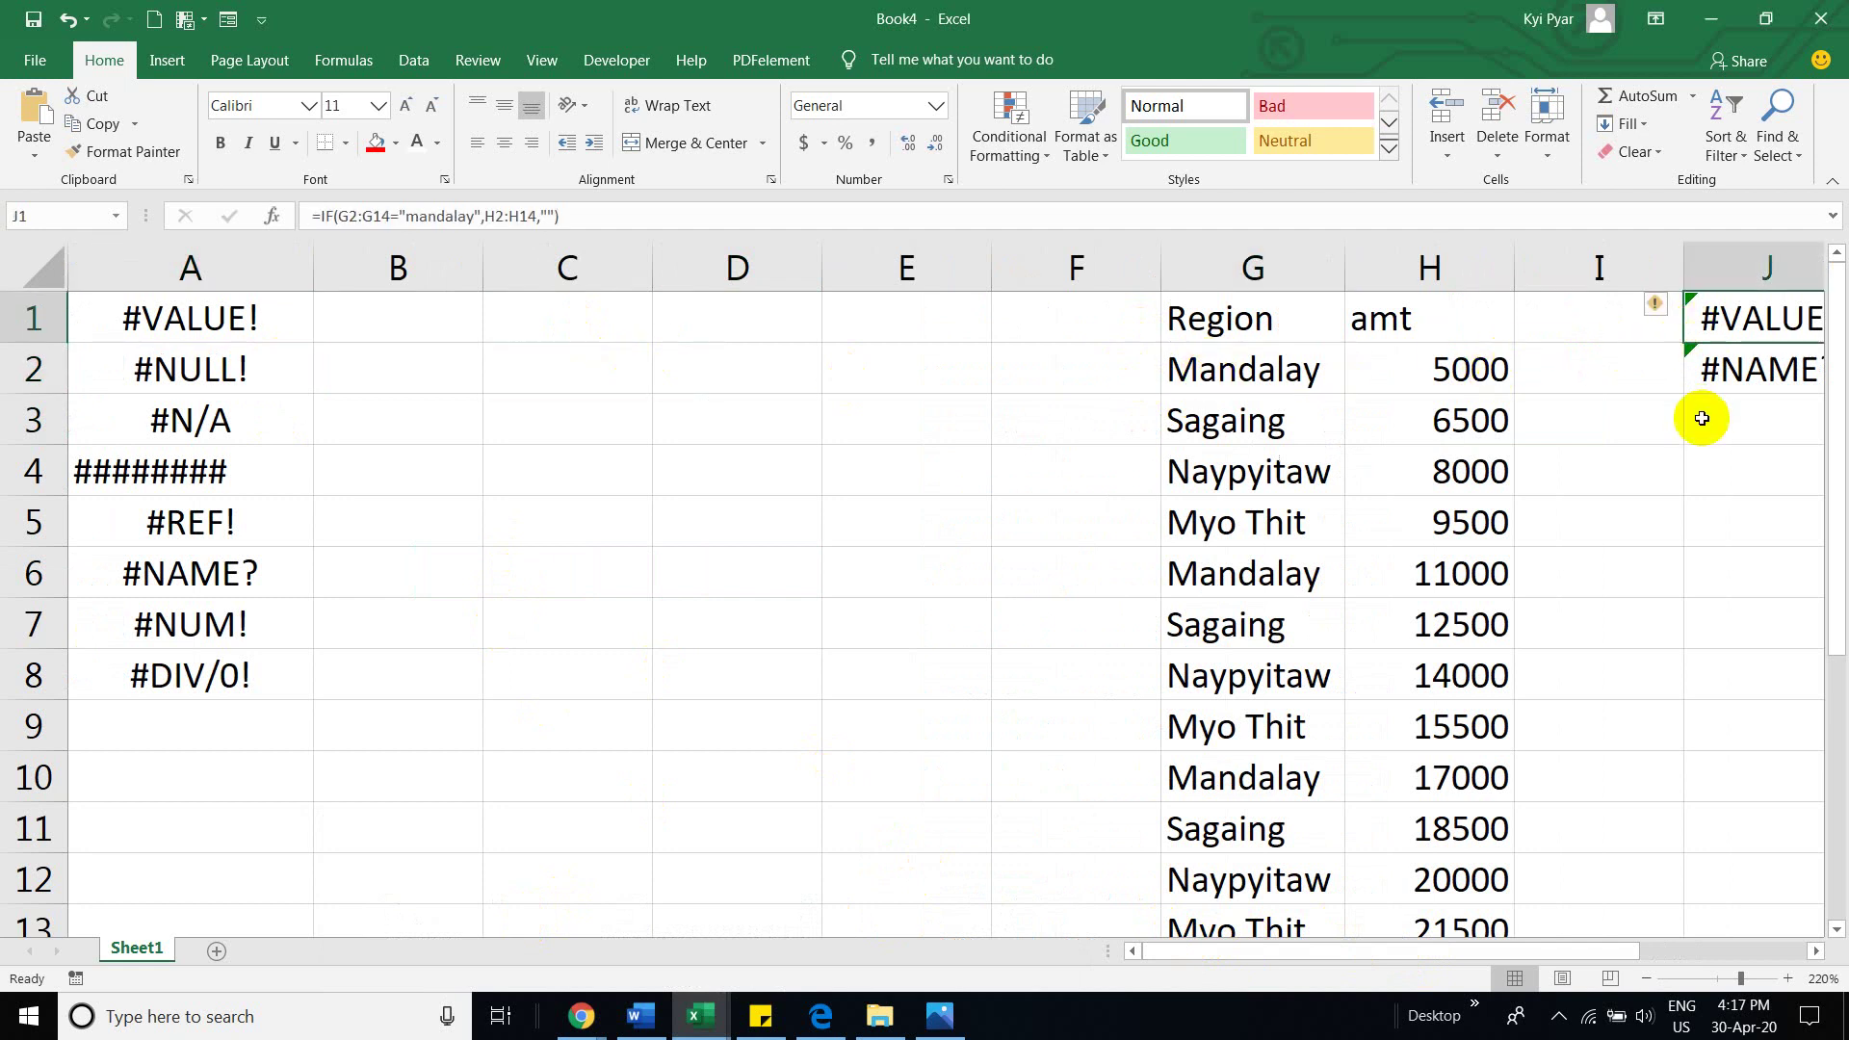
pyautogui.moveTo(1618, 958); pyautogui.dragTo(1766, 949)
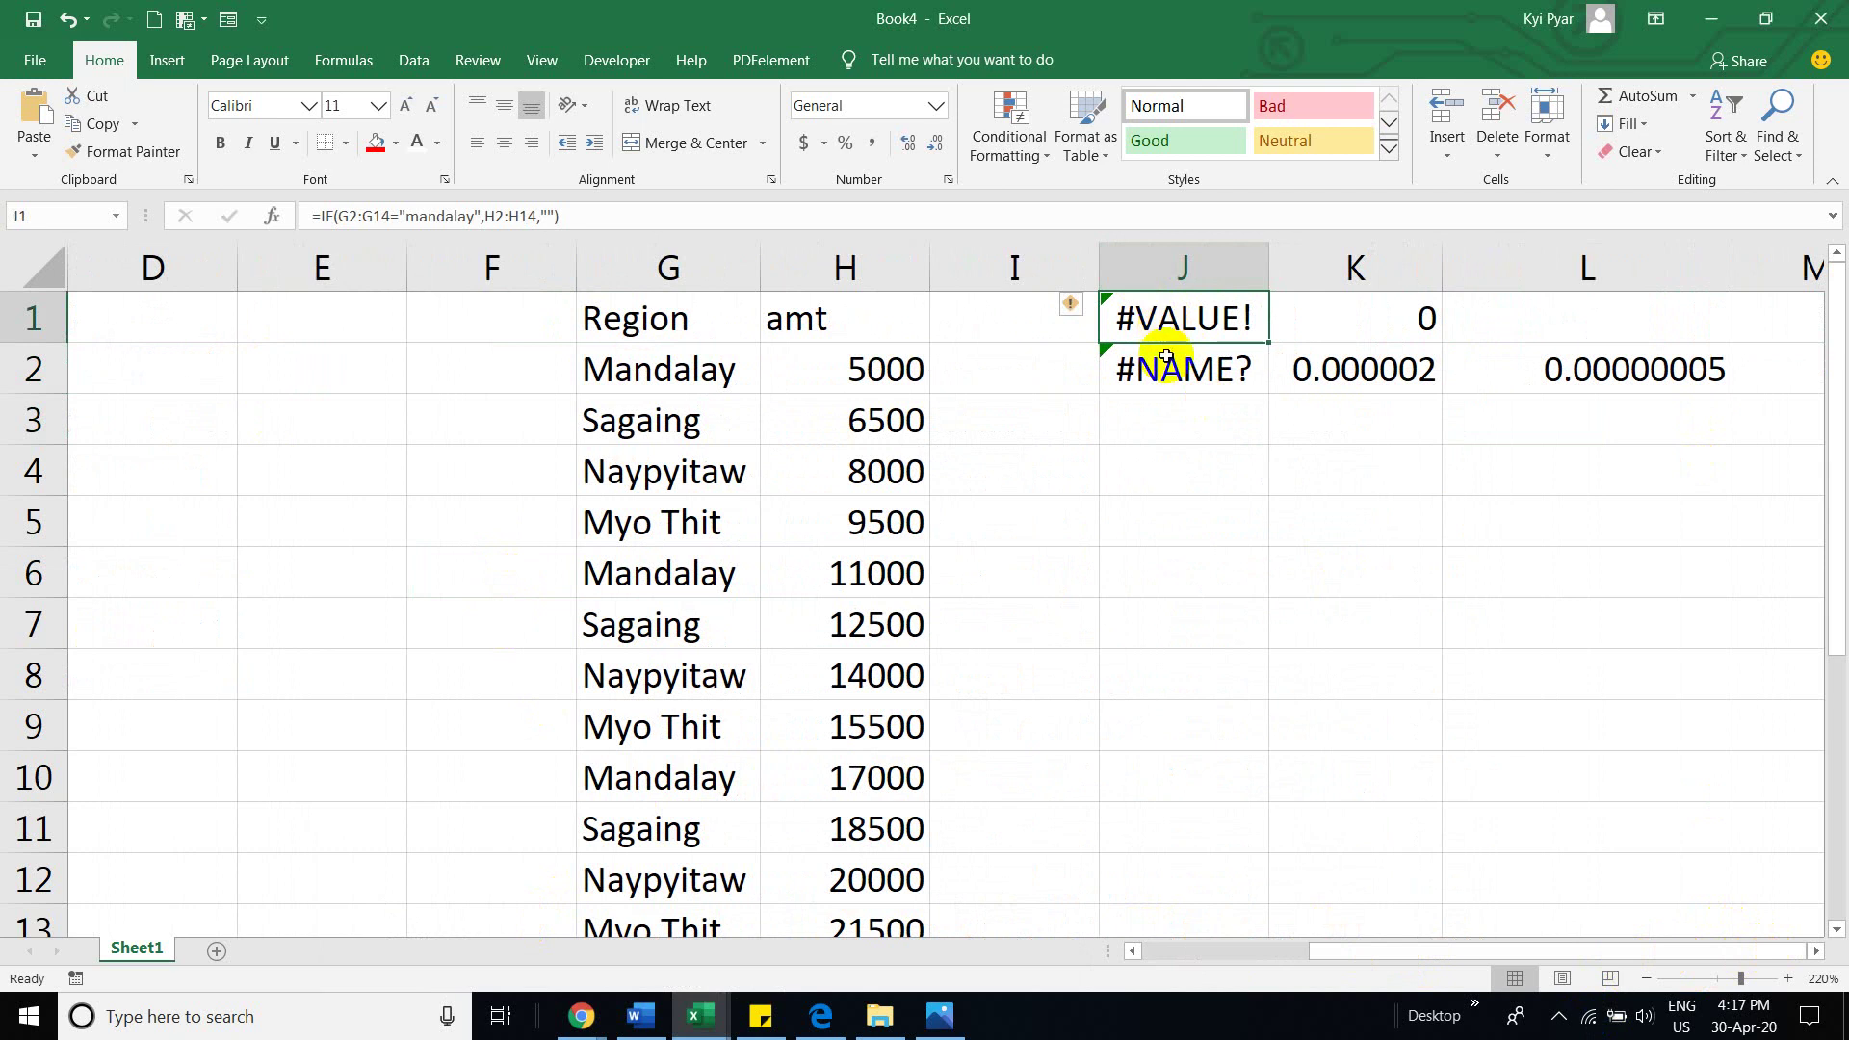
pyautogui.click(1155, 459)
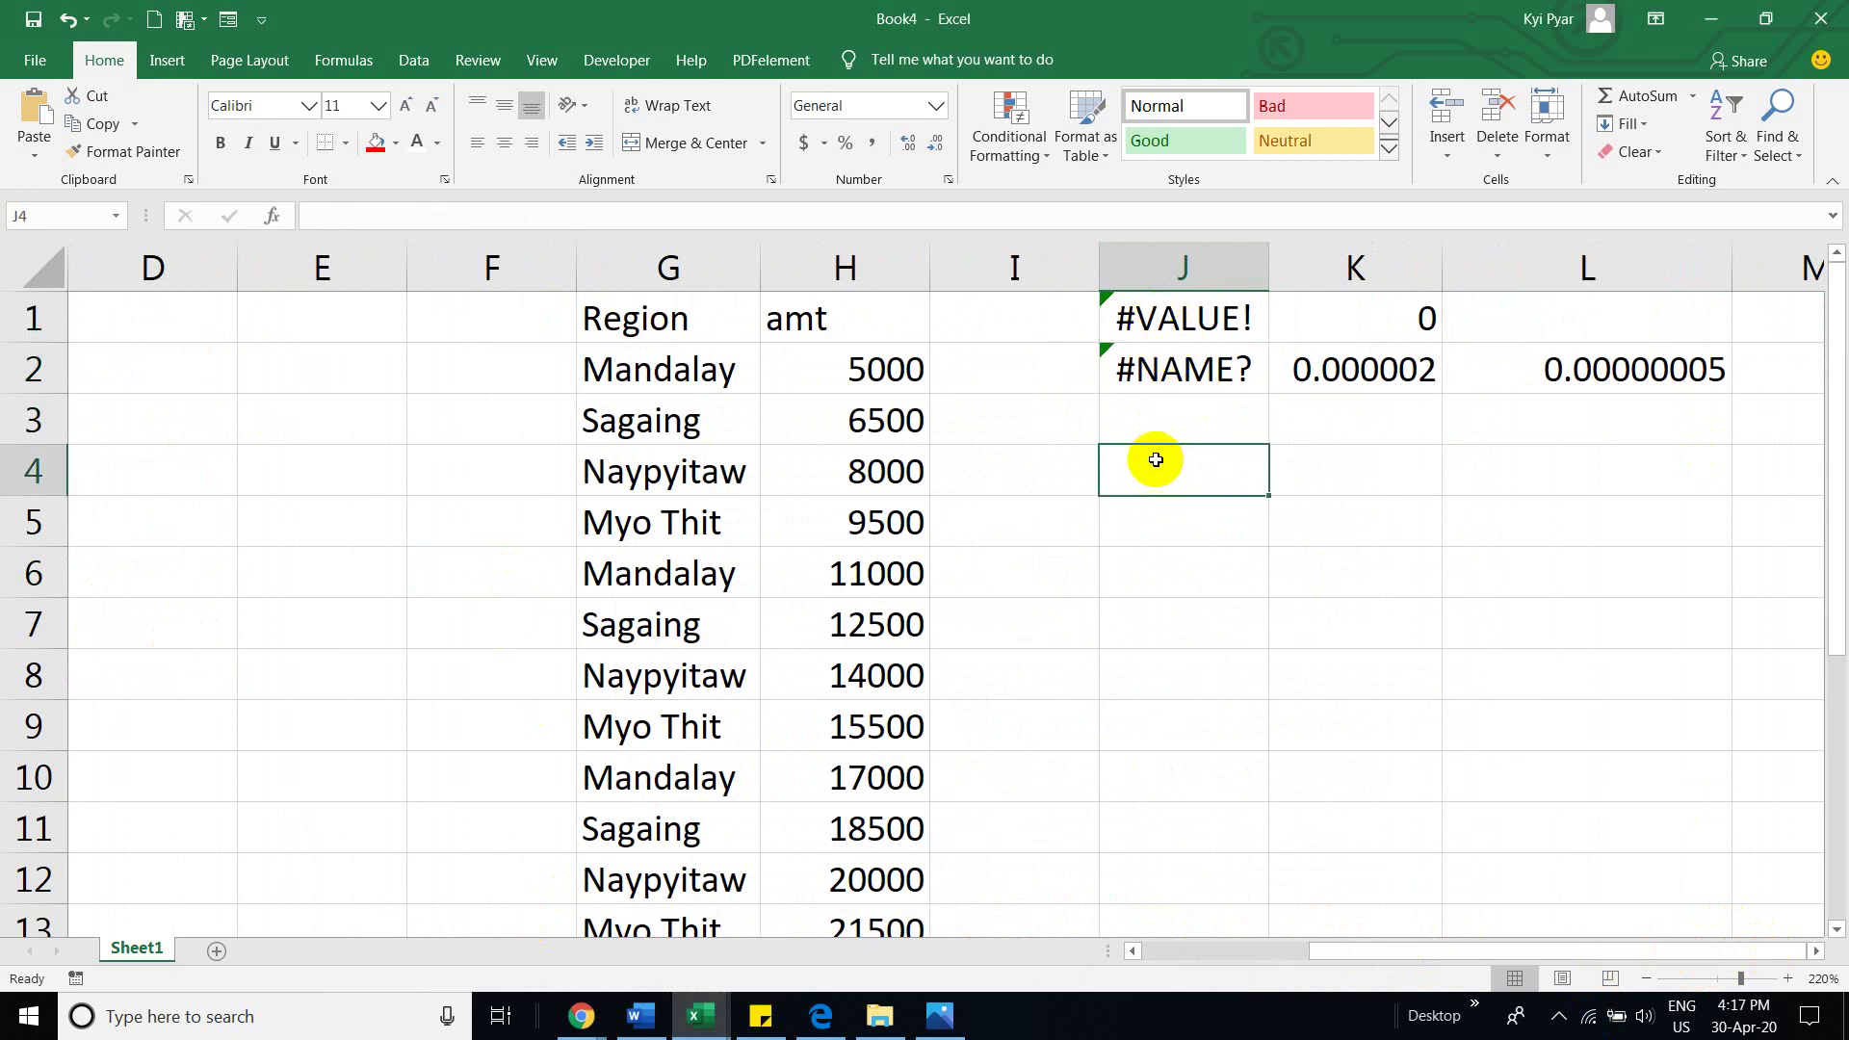
# - Start an IFERROR formula in J4 referencing J1, then cancel it
pyautogui.write('=if')
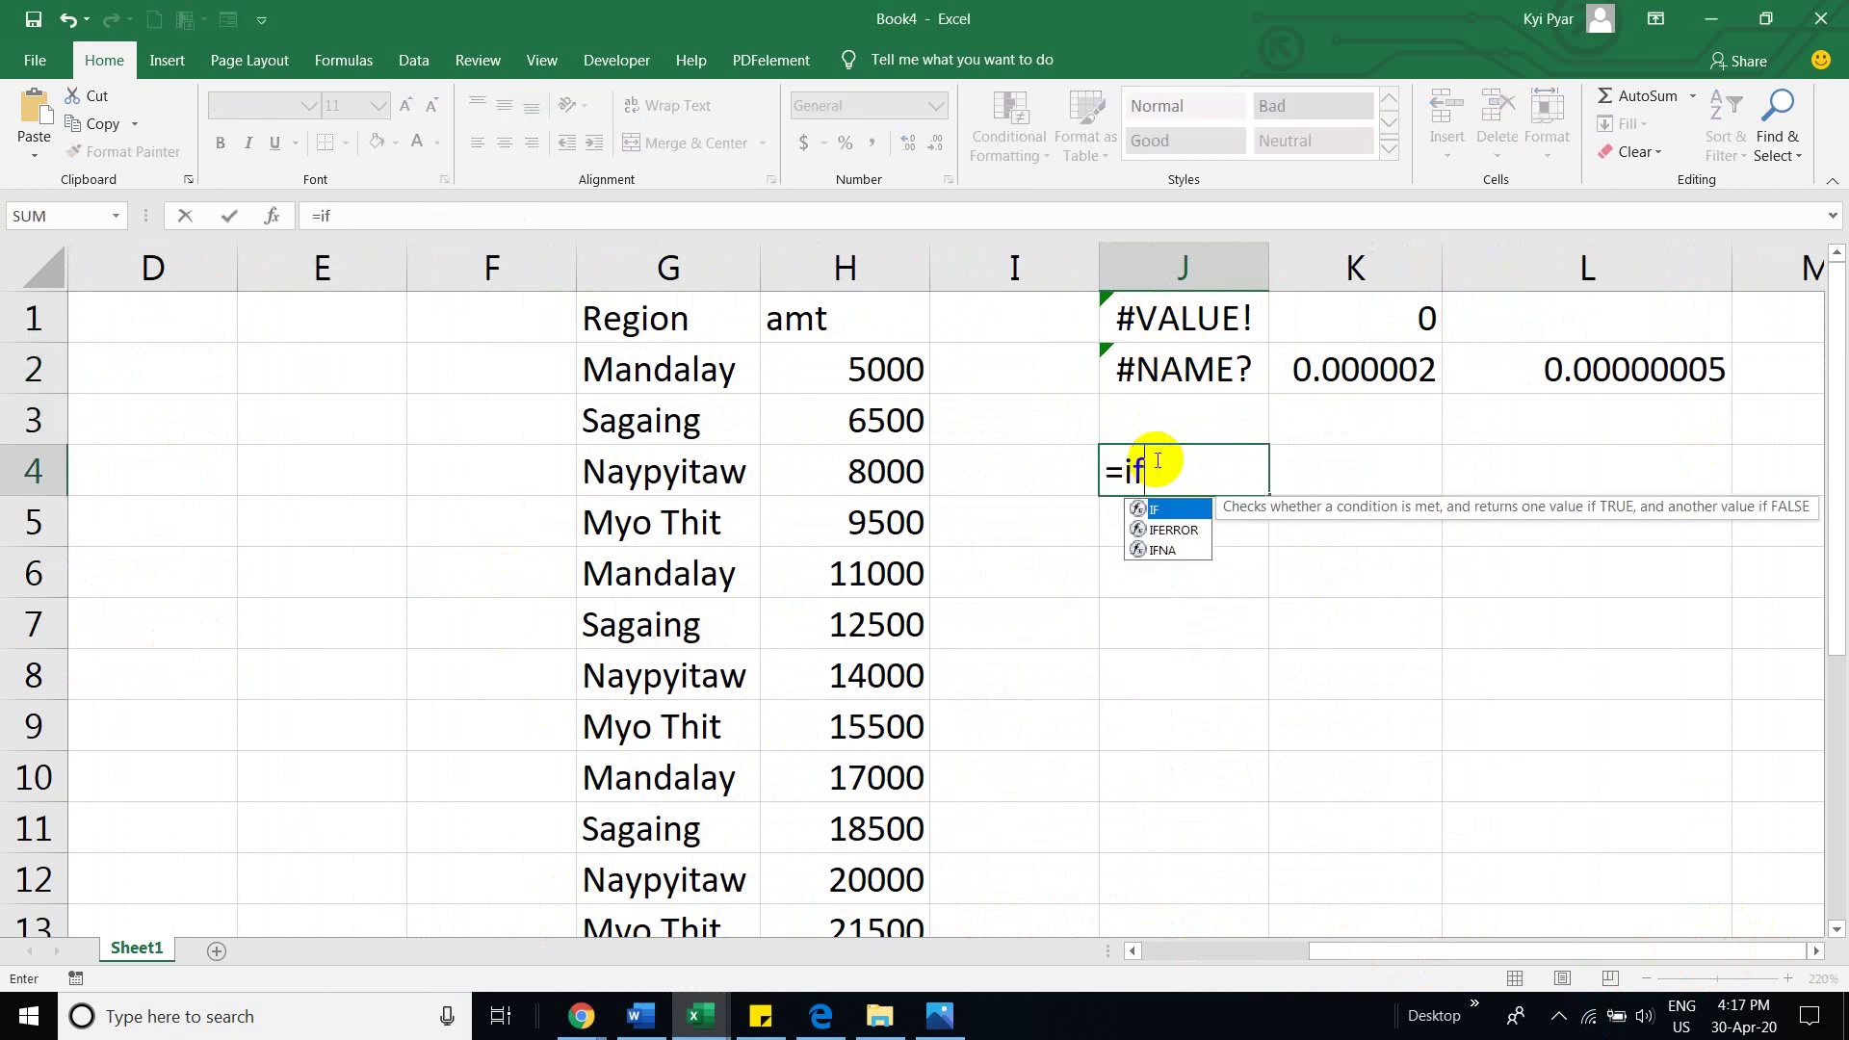
pyautogui.write('err')
pyautogui.press('Tab')
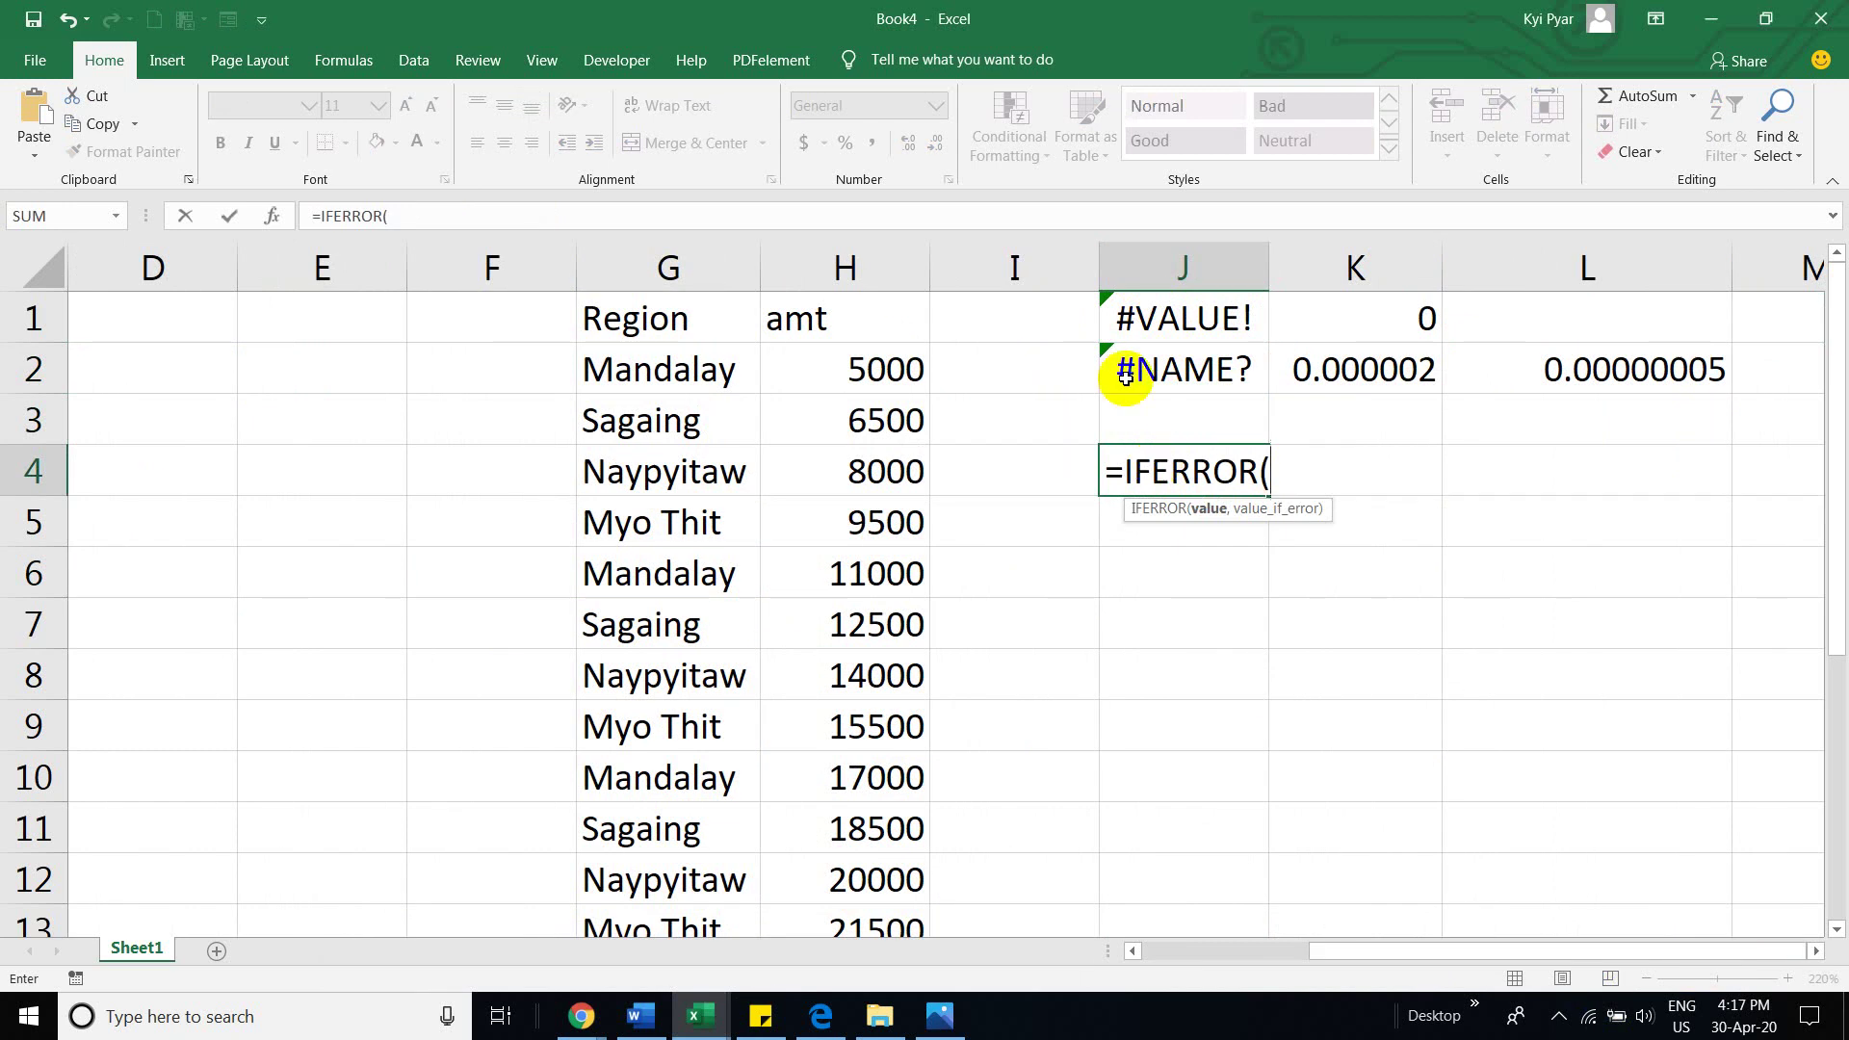
pyautogui.click(1179, 303)
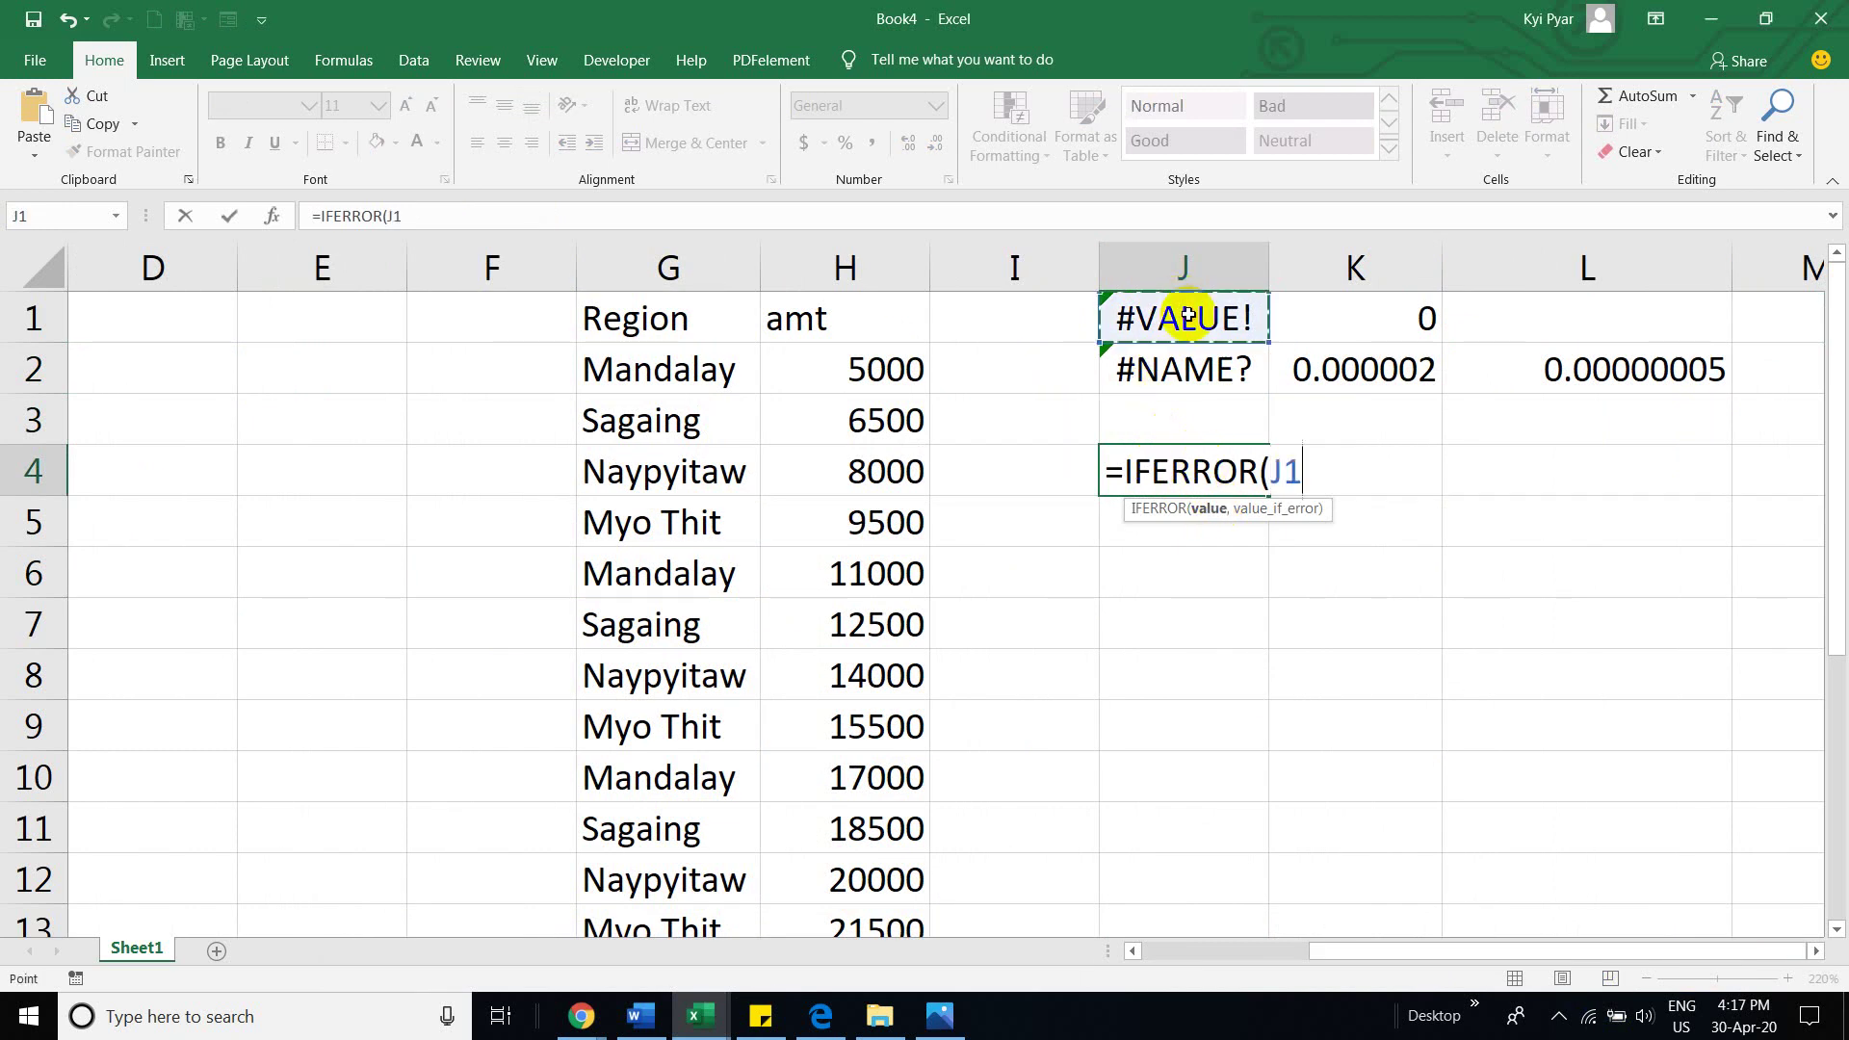
pyautogui.write(',')
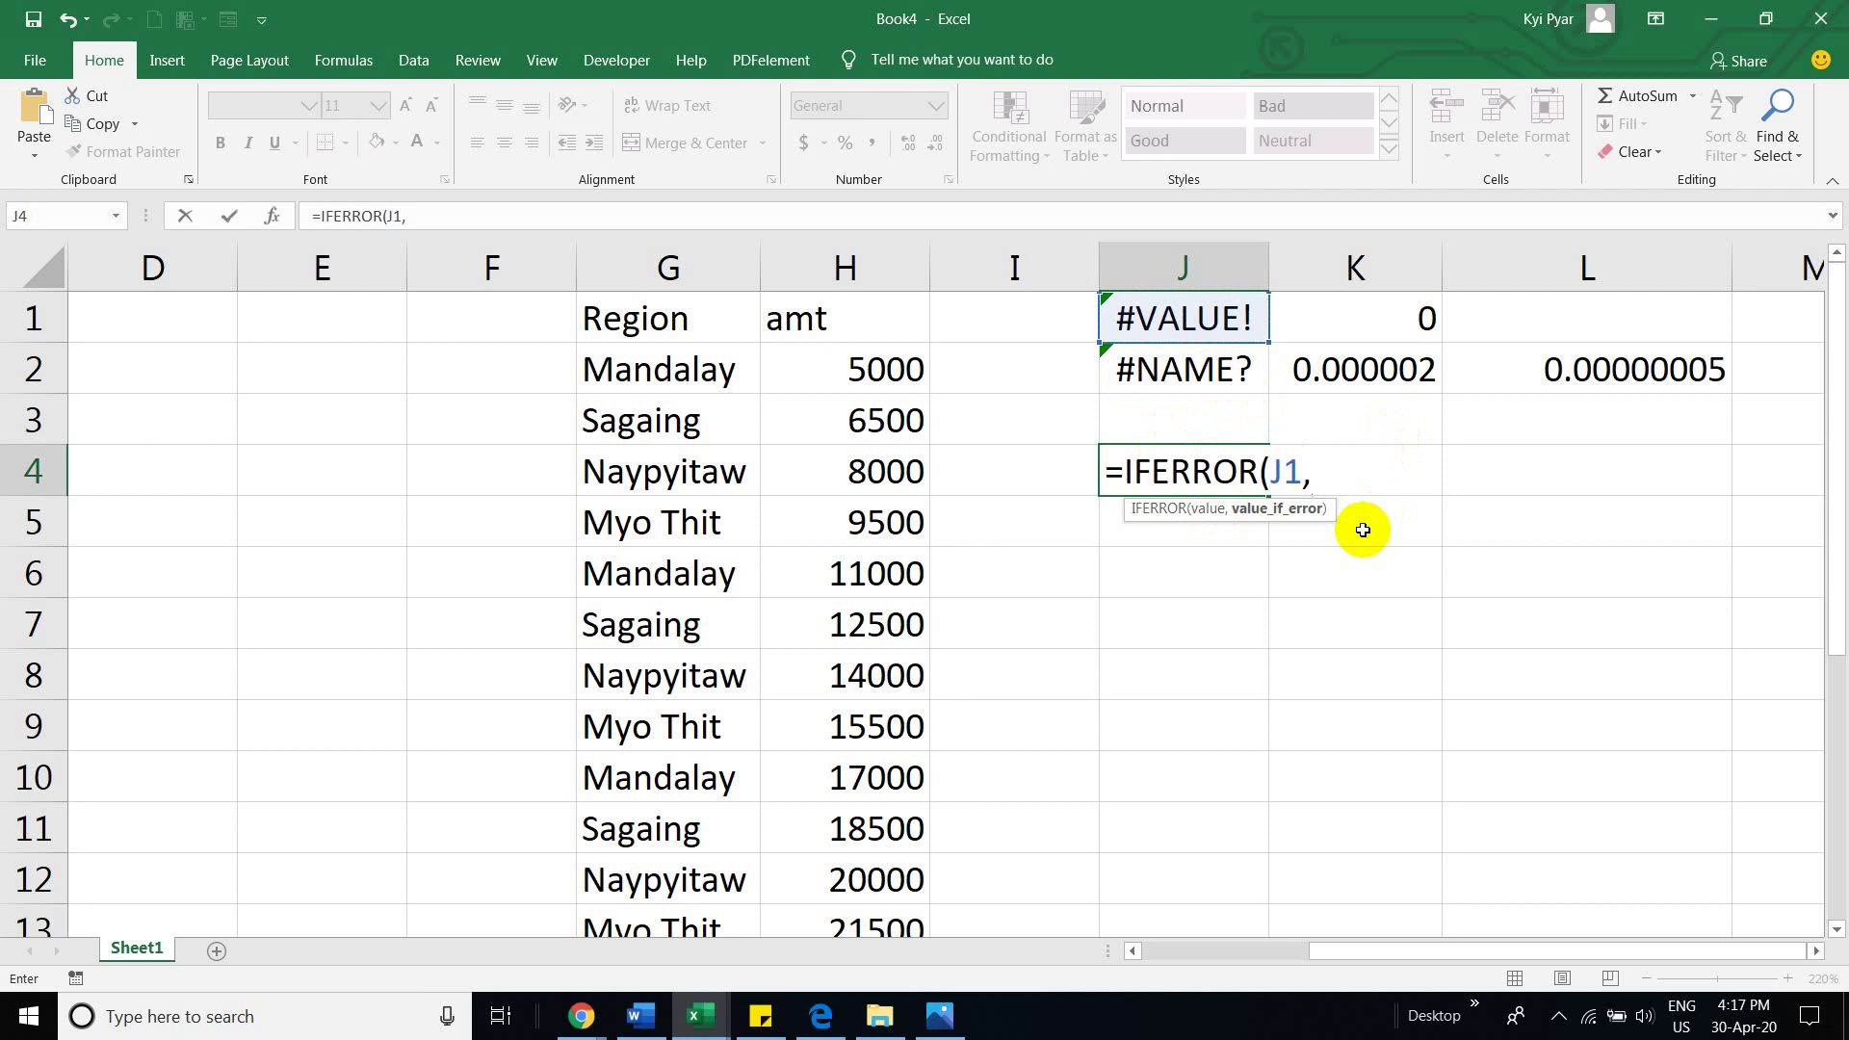
pyautogui.press('Escape')
# - Rewrite J1 as =IFERROR(IF(G2:G14="mandalay",H2:H14,""),"") so it shows blank
pyautogui.click(1194, 315)
pyautogui.doubleClick(1194, 315)
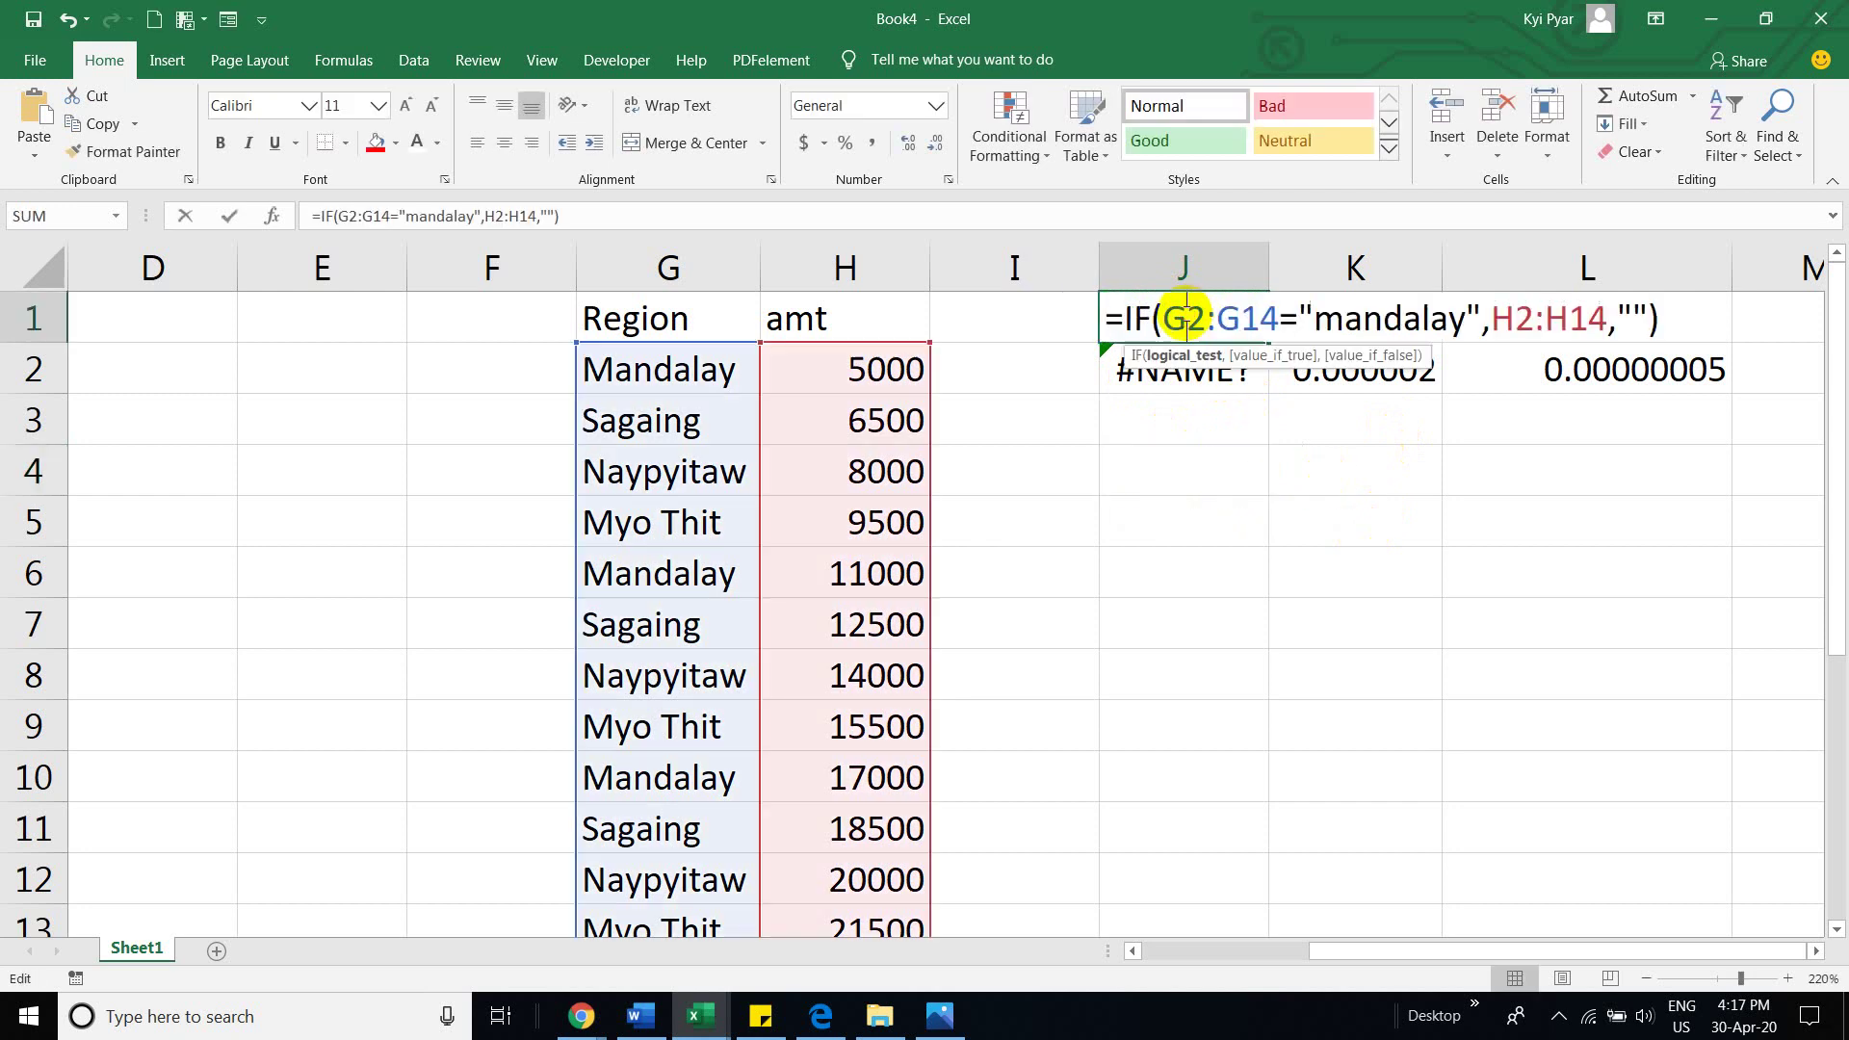
pyautogui.click(1119, 317)
pyautogui.write('iferr')
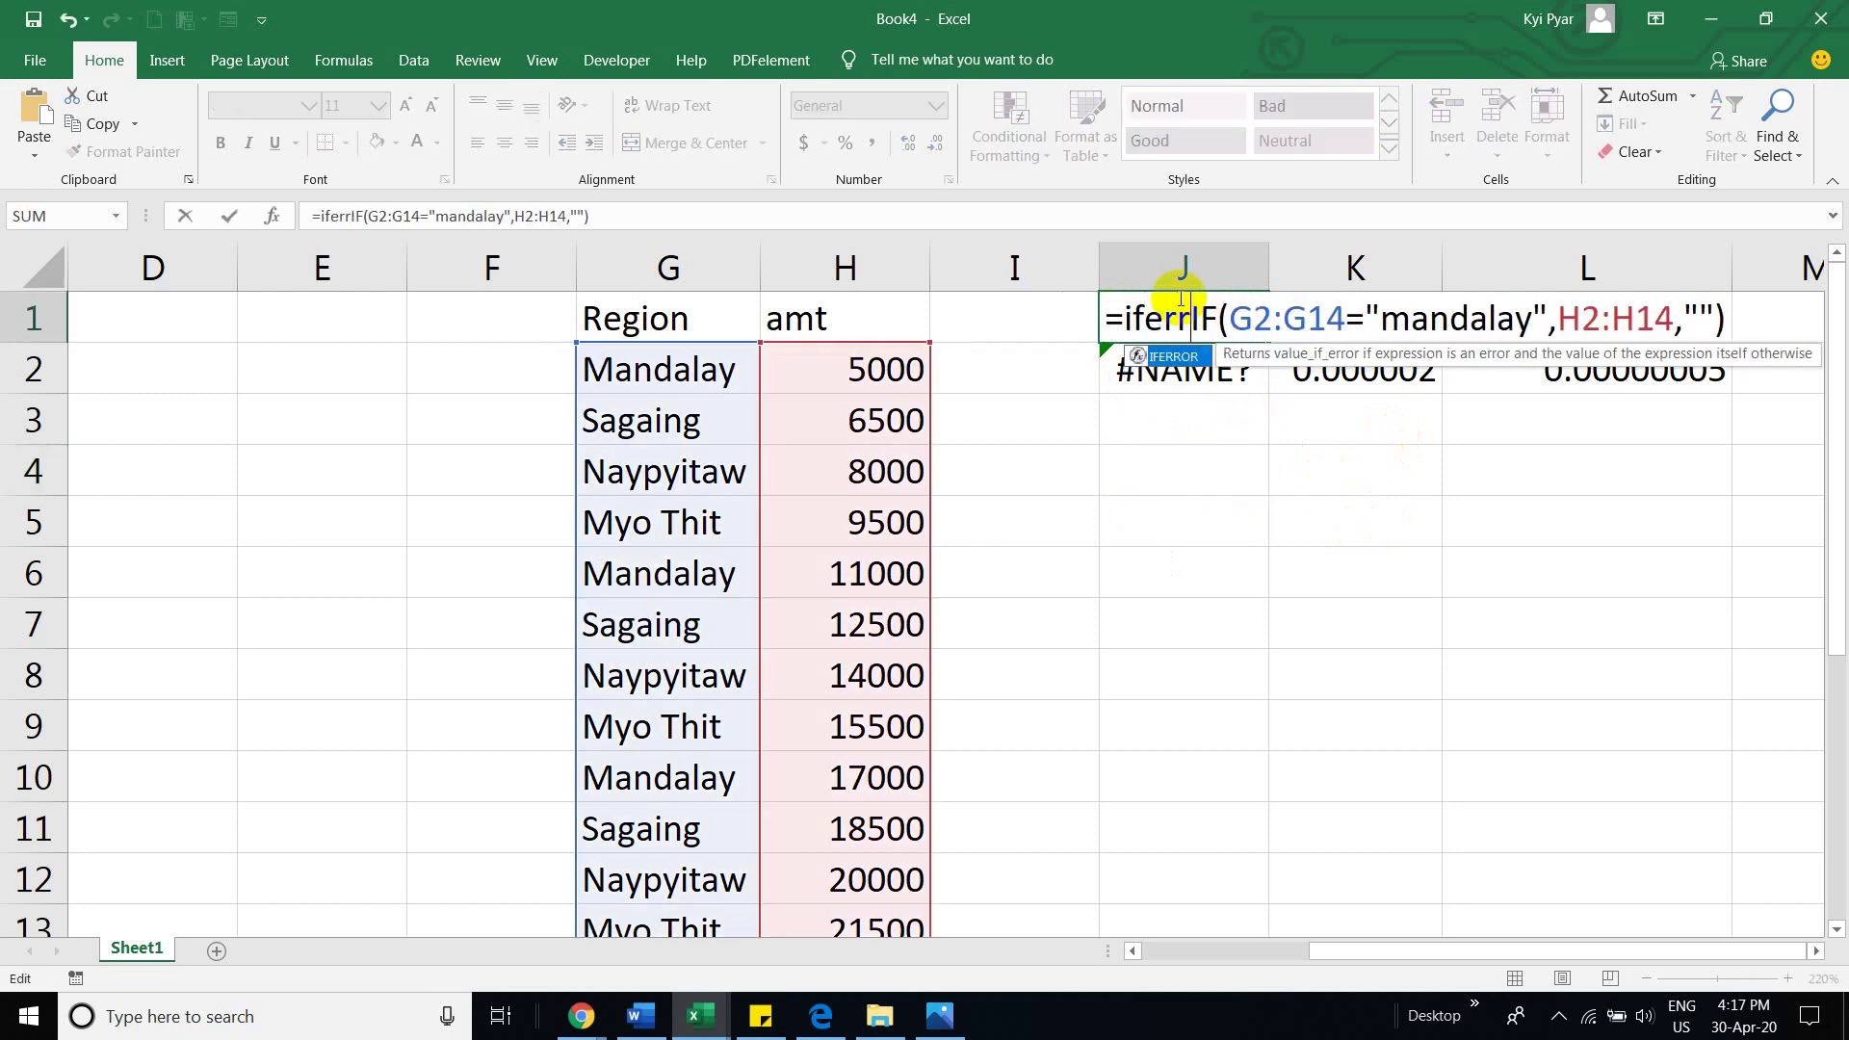
pyautogui.press('Tab')
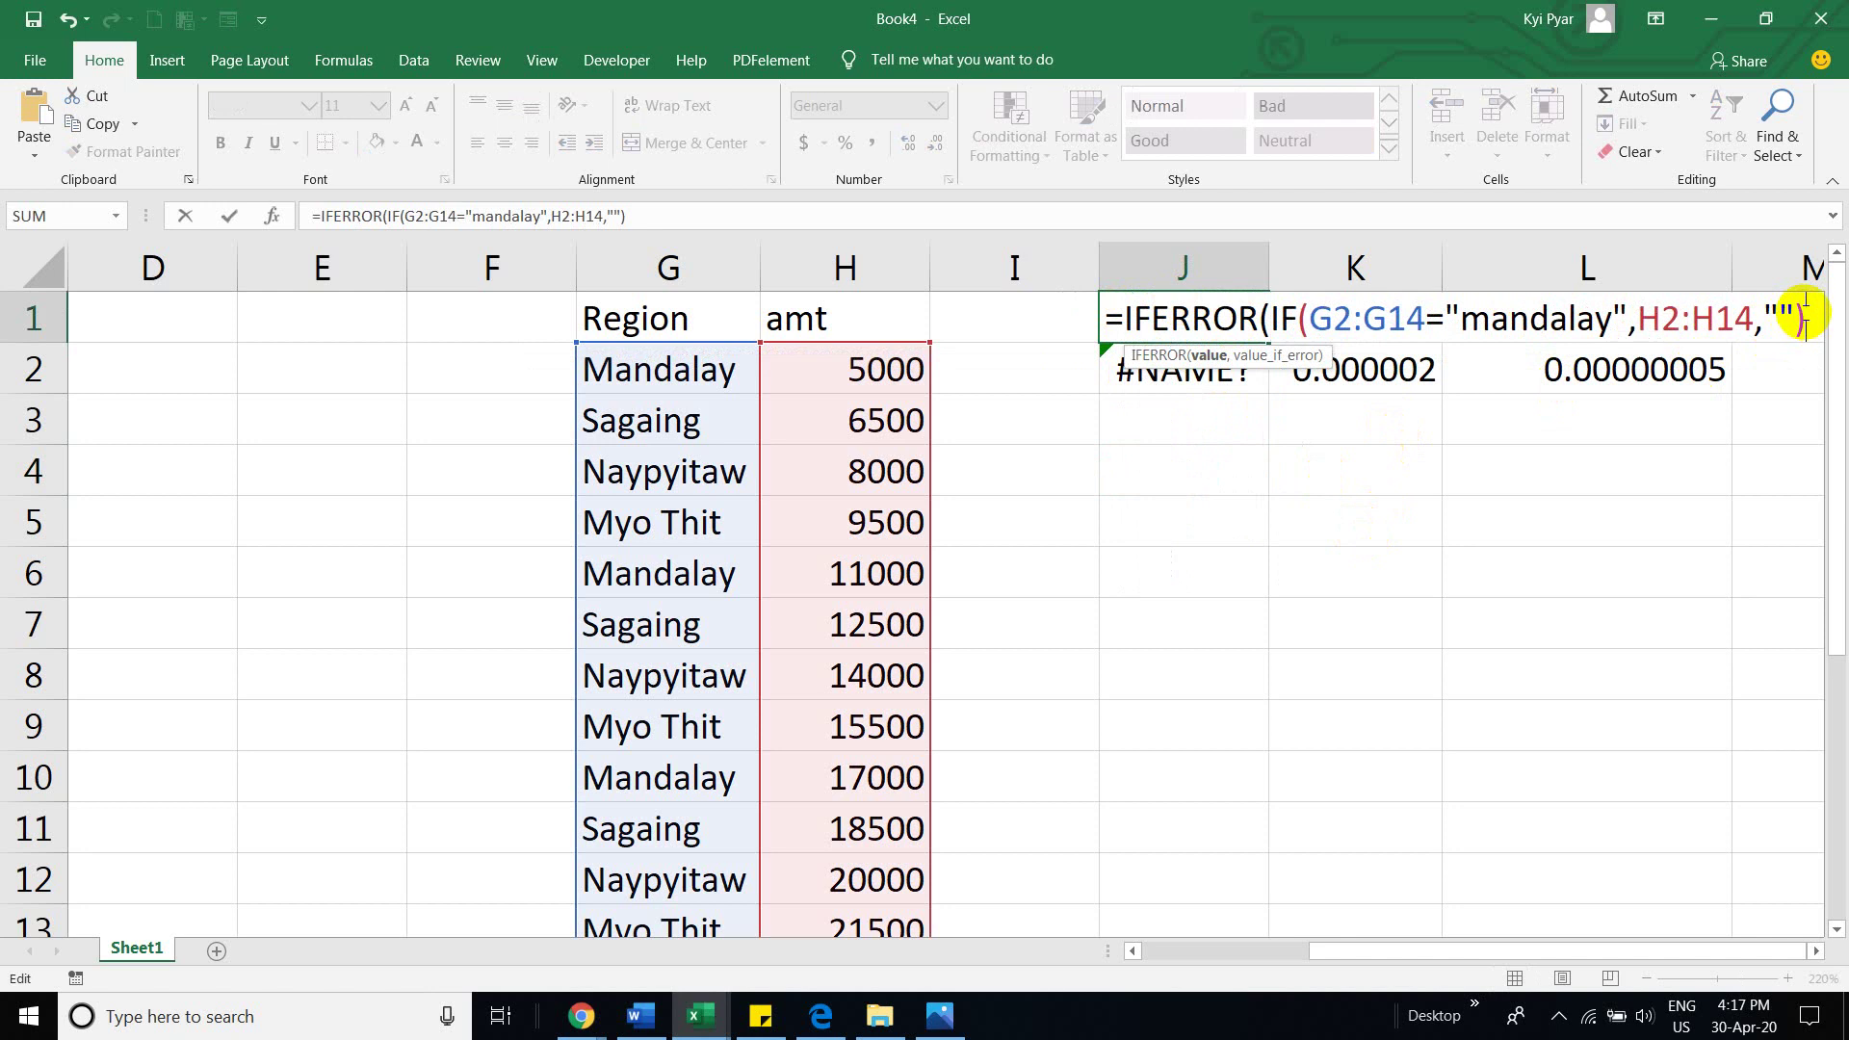
pyautogui.write(',""')
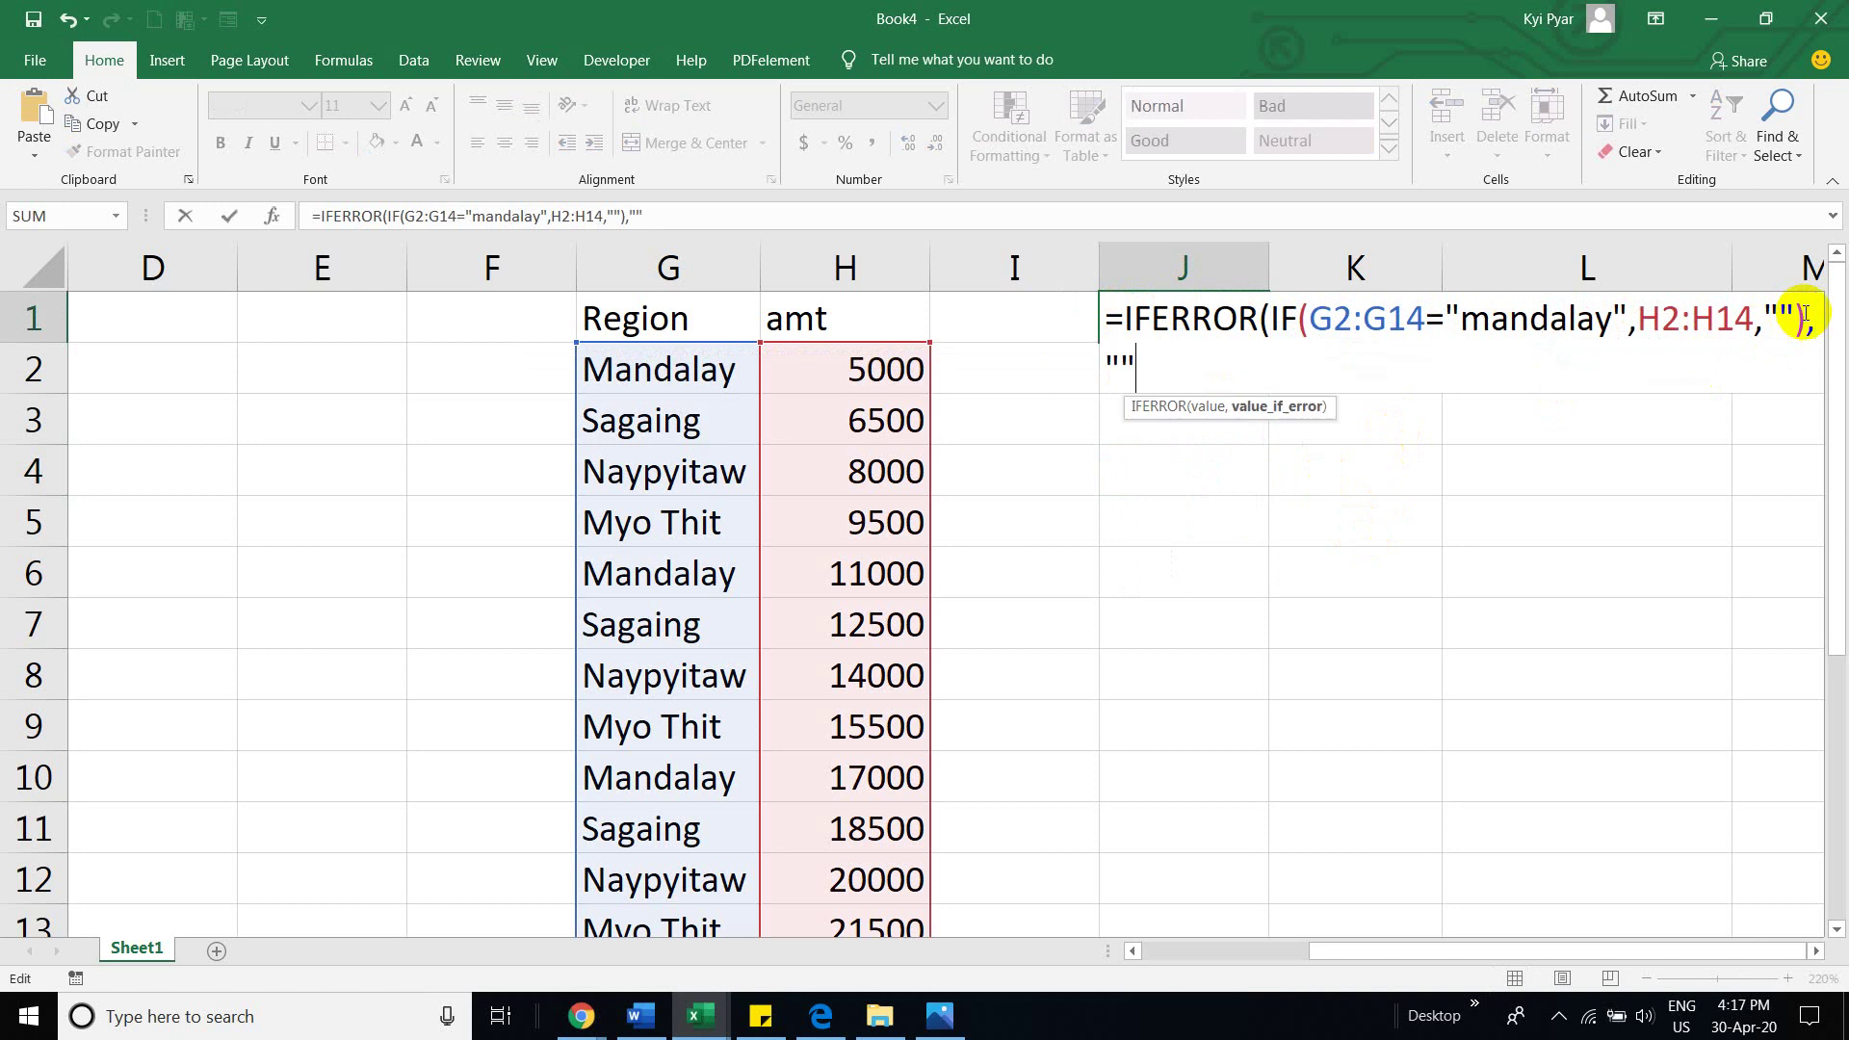
pyautogui.write(')')
pyautogui.press('Return')
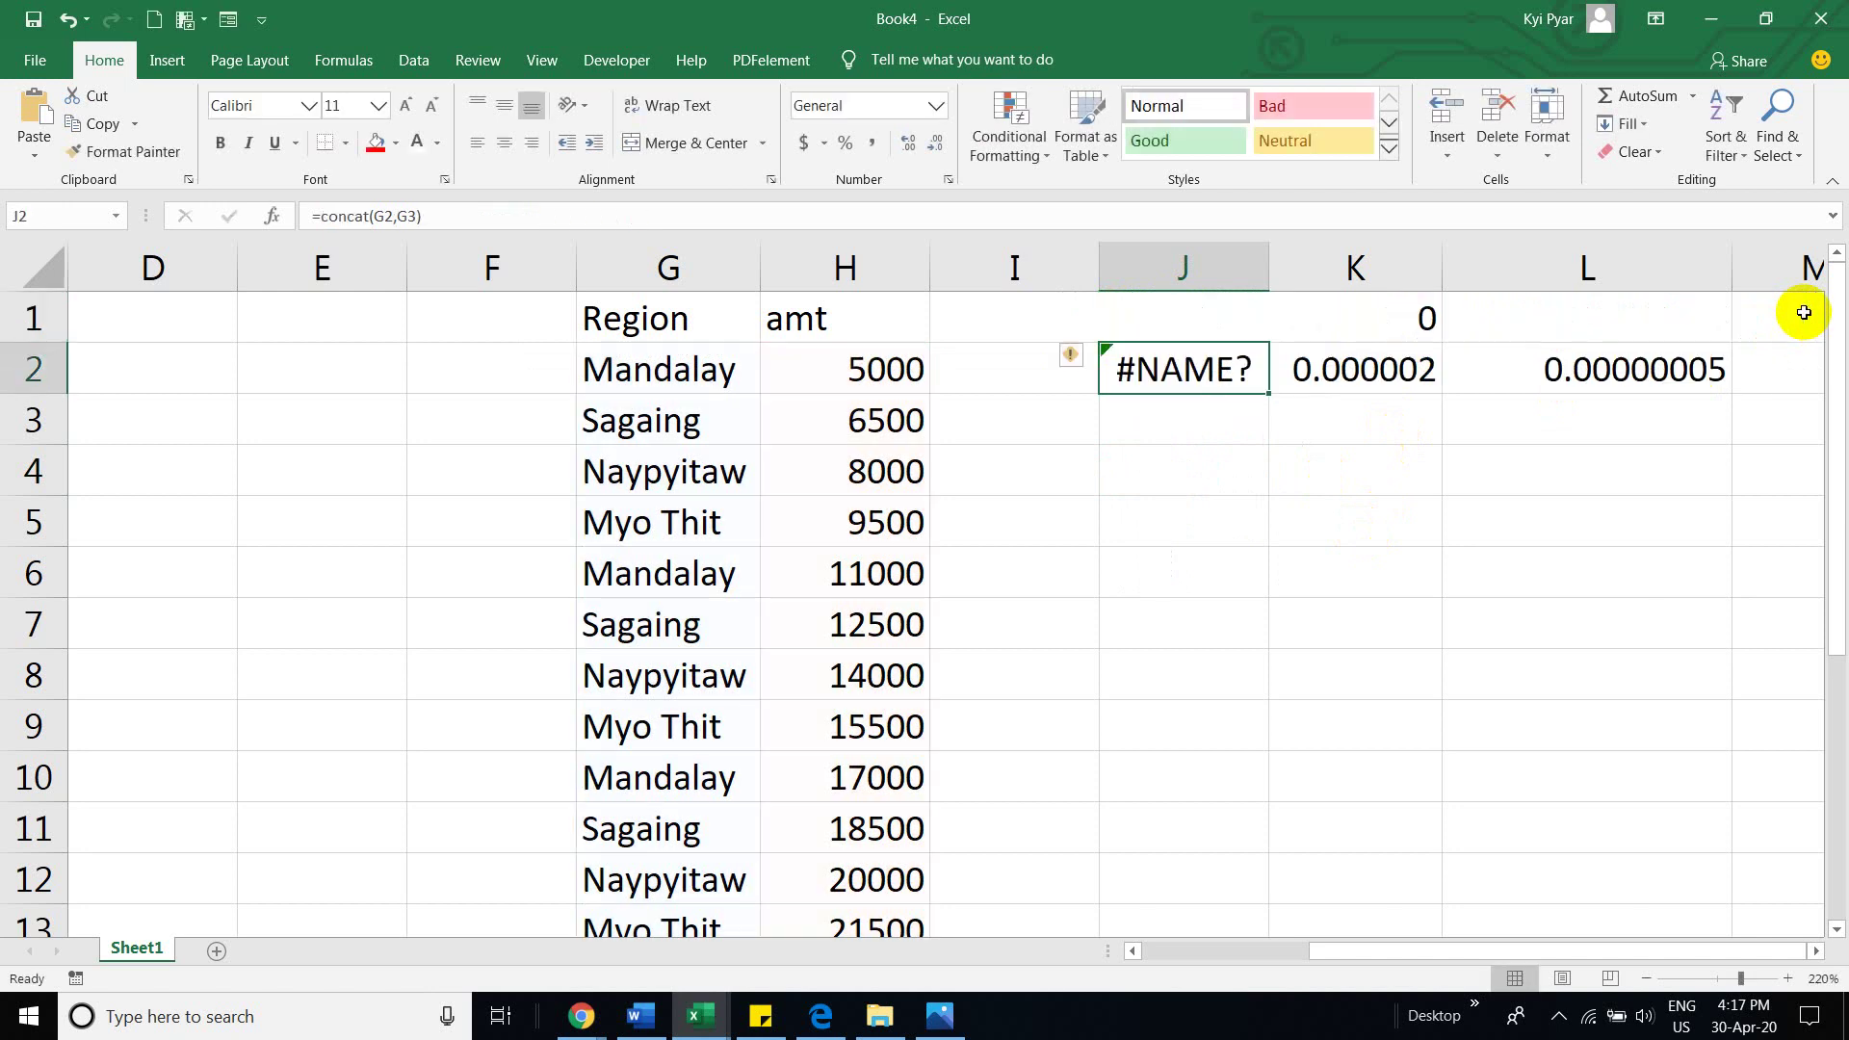
pyautogui.click(1194, 317)
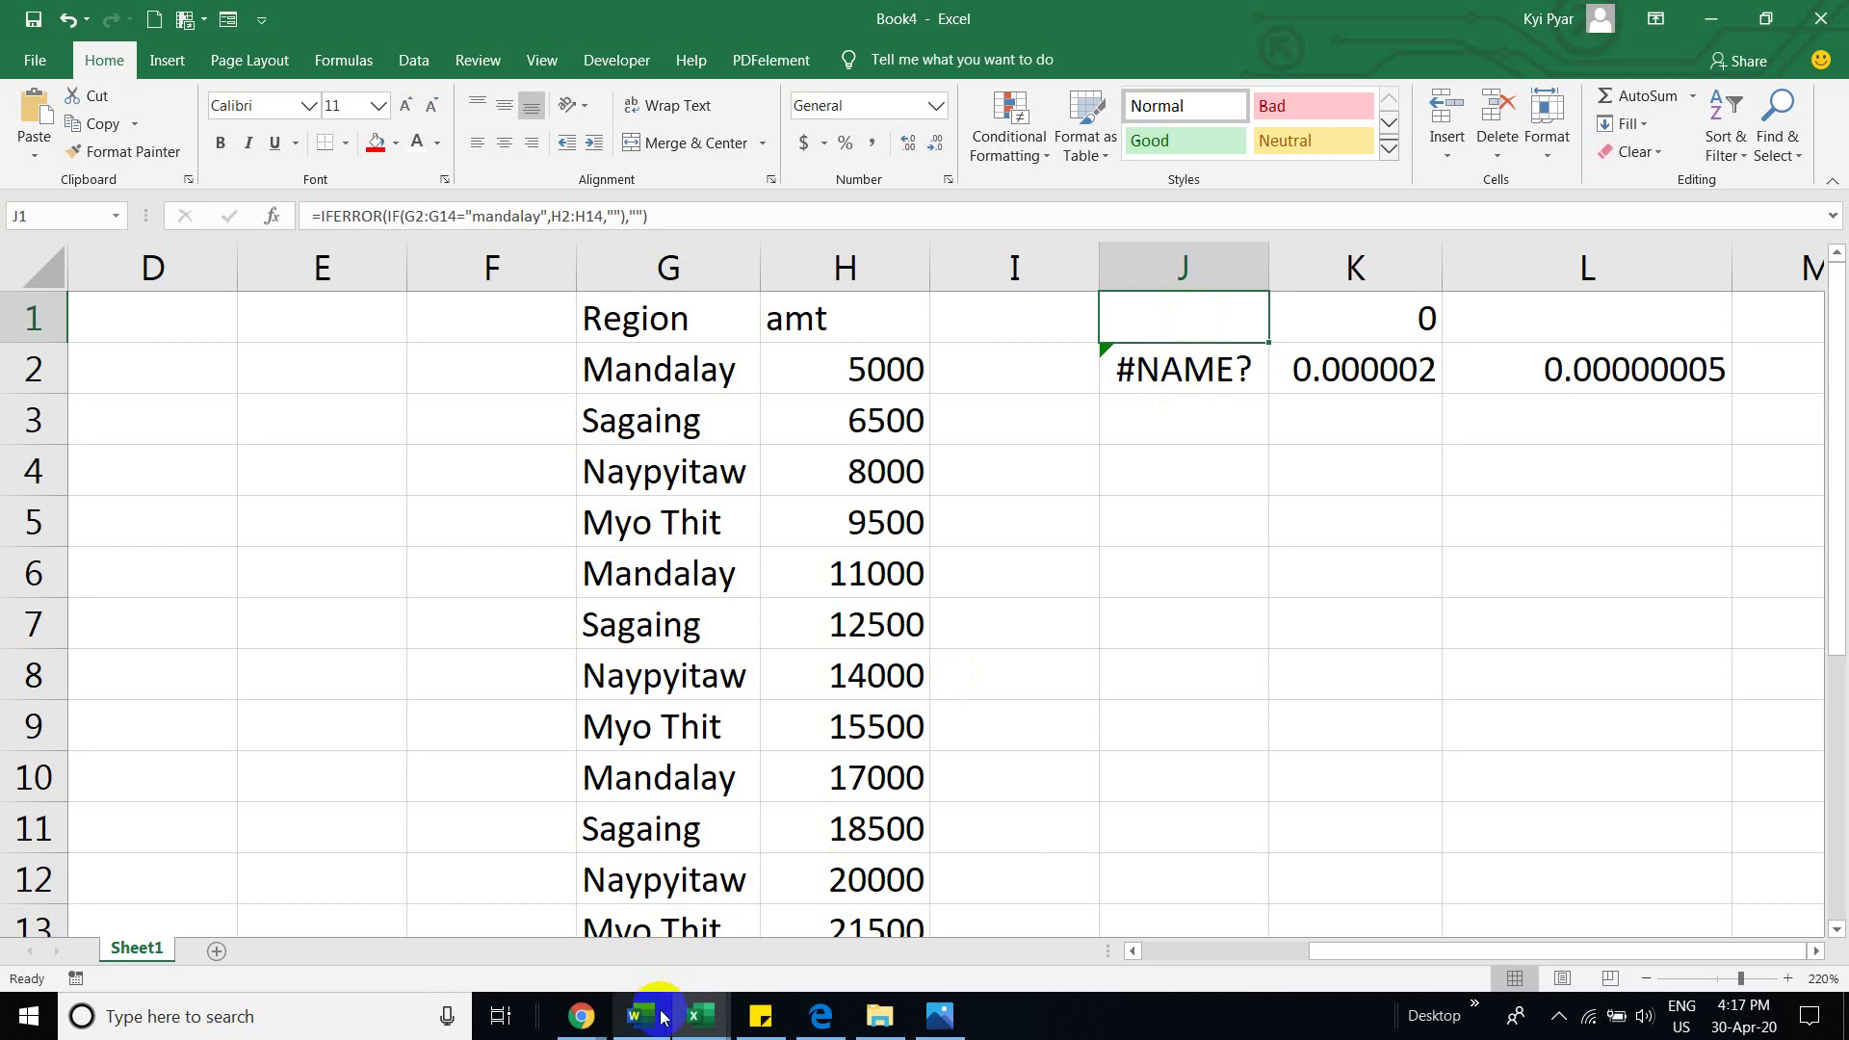
pyautogui.moveTo(696, 1015)
pyautogui.click(1387, 866)
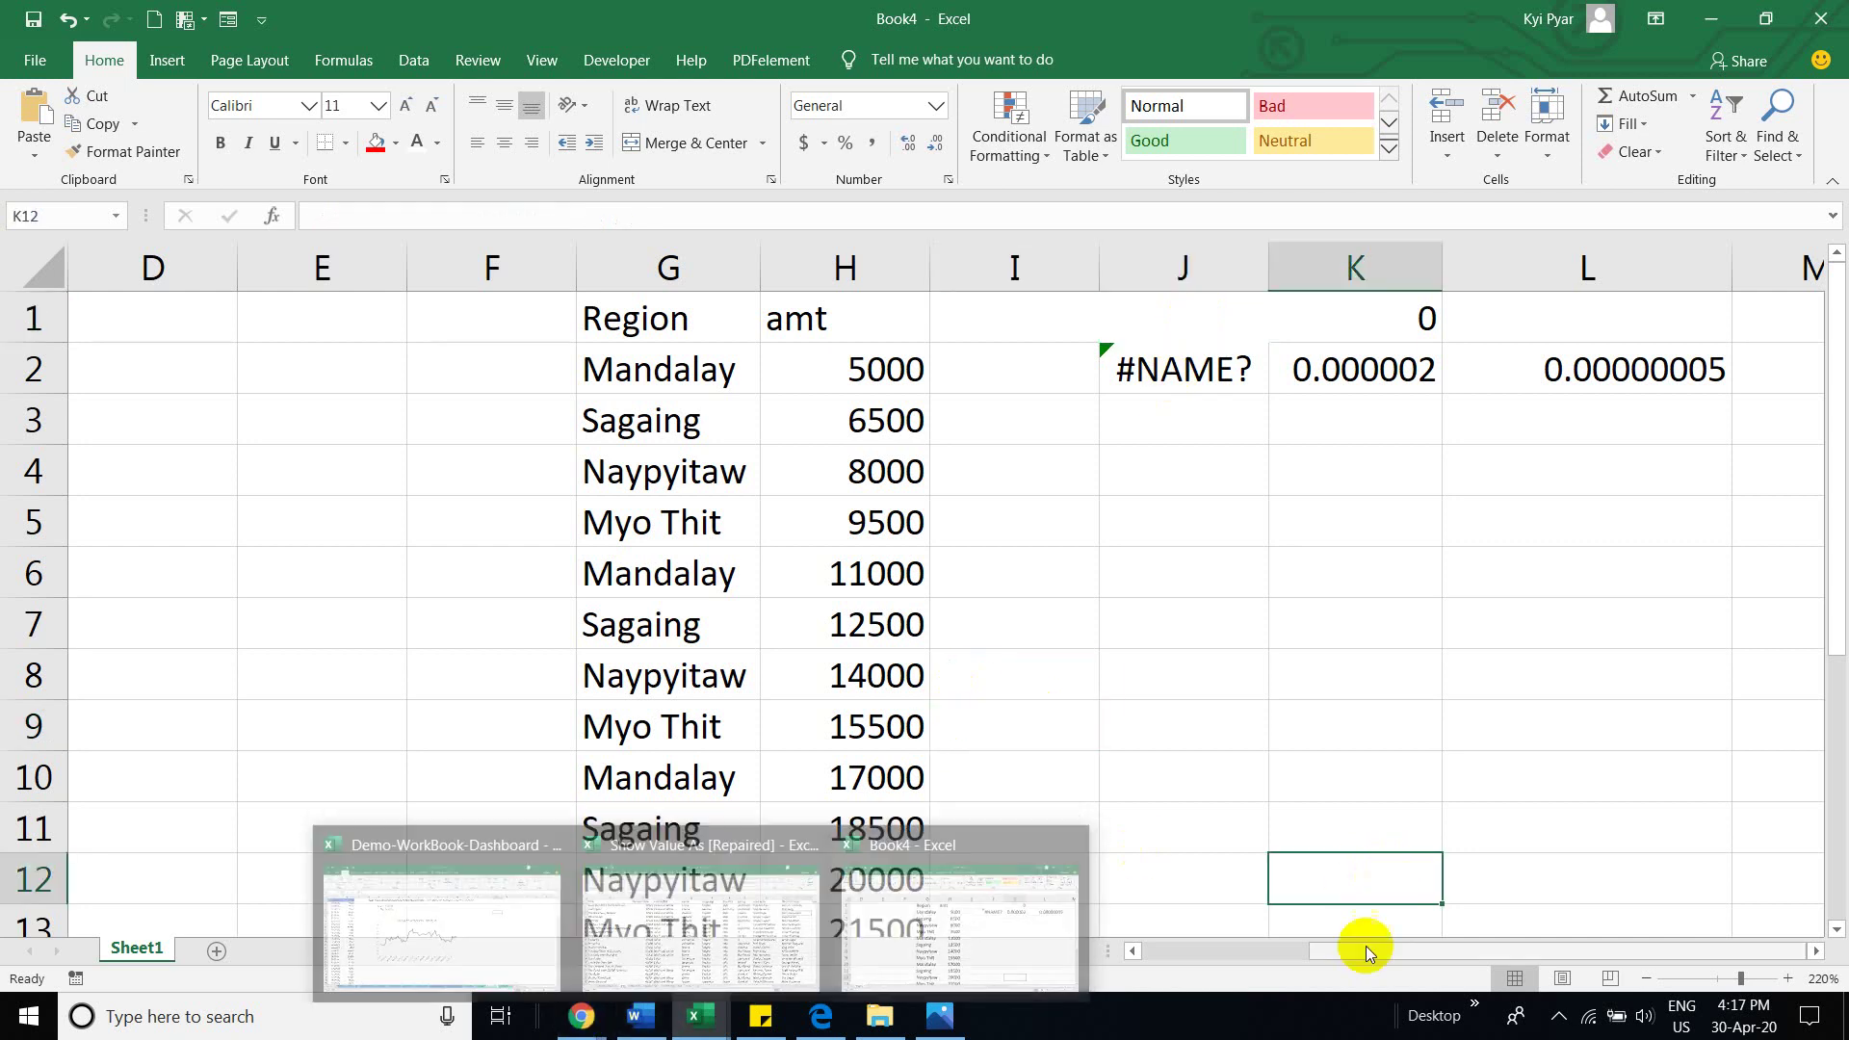
pyautogui.moveTo(1362, 948); pyautogui.dragTo(1012, 948)
pyautogui.click(146, 375)
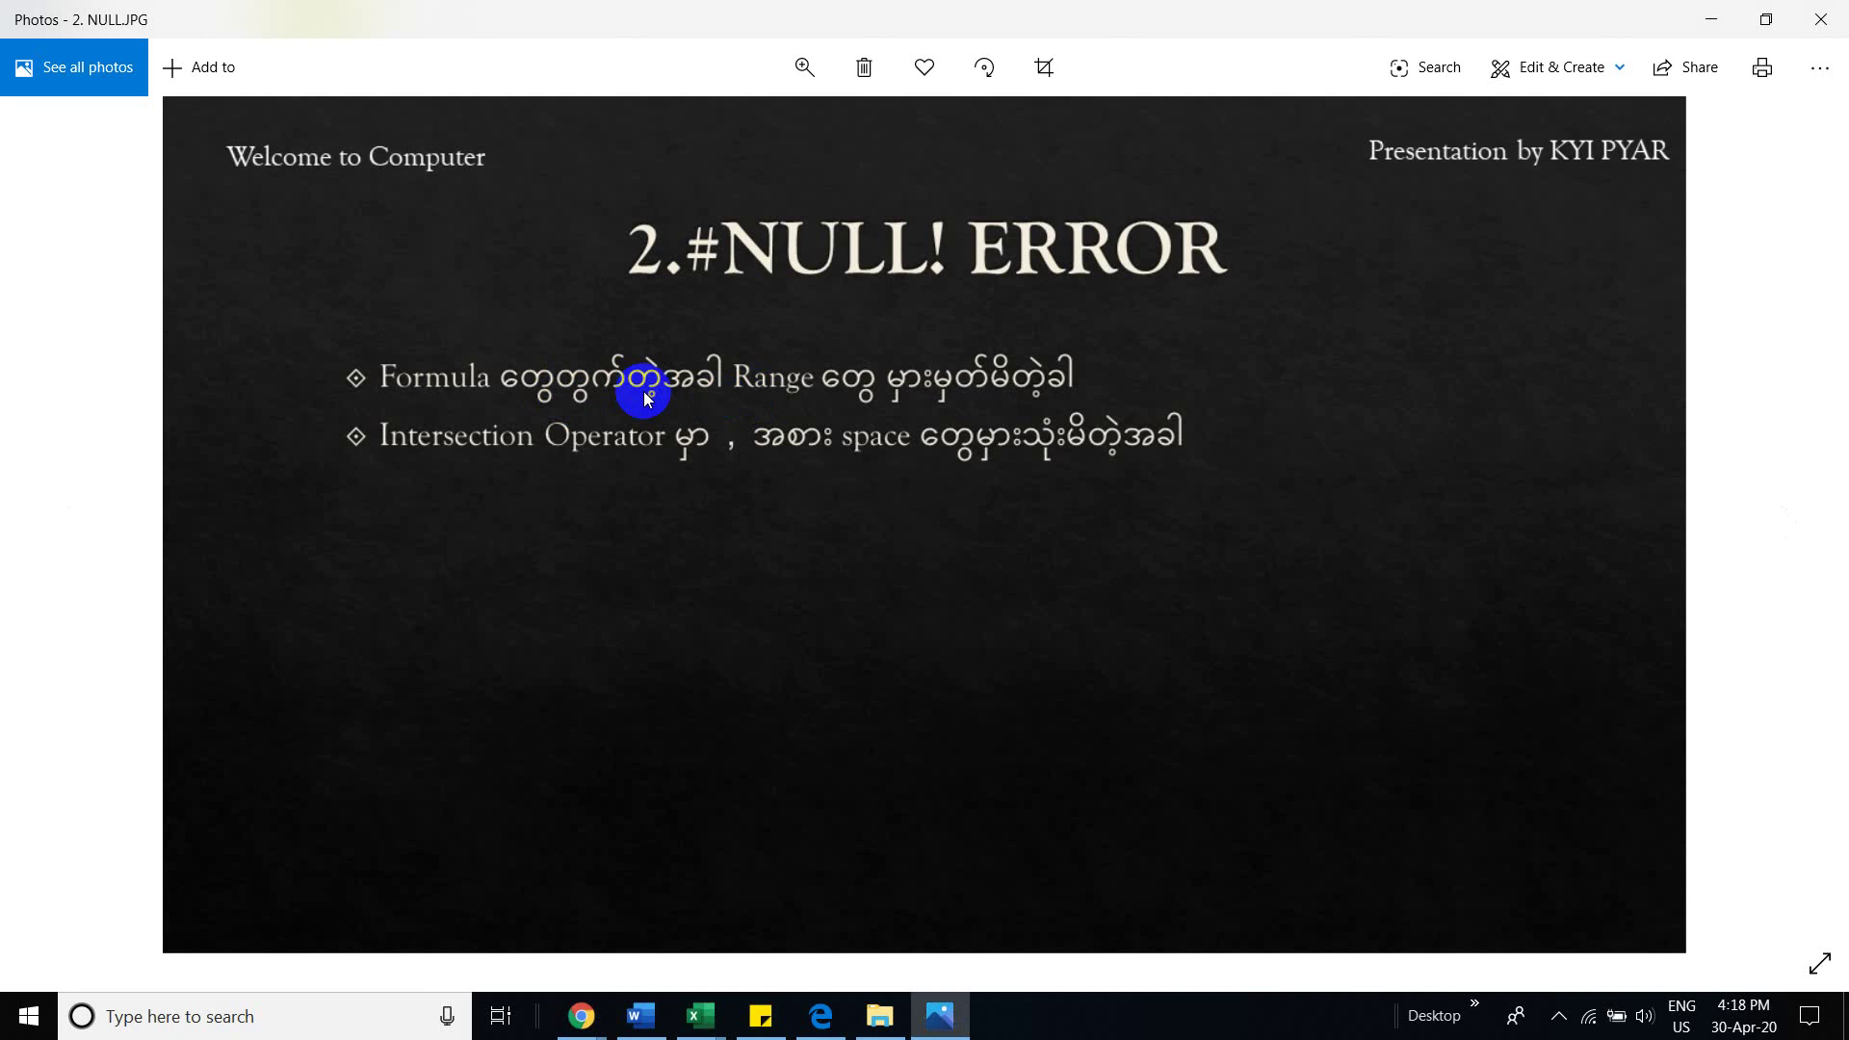
pyautogui.press('Left')
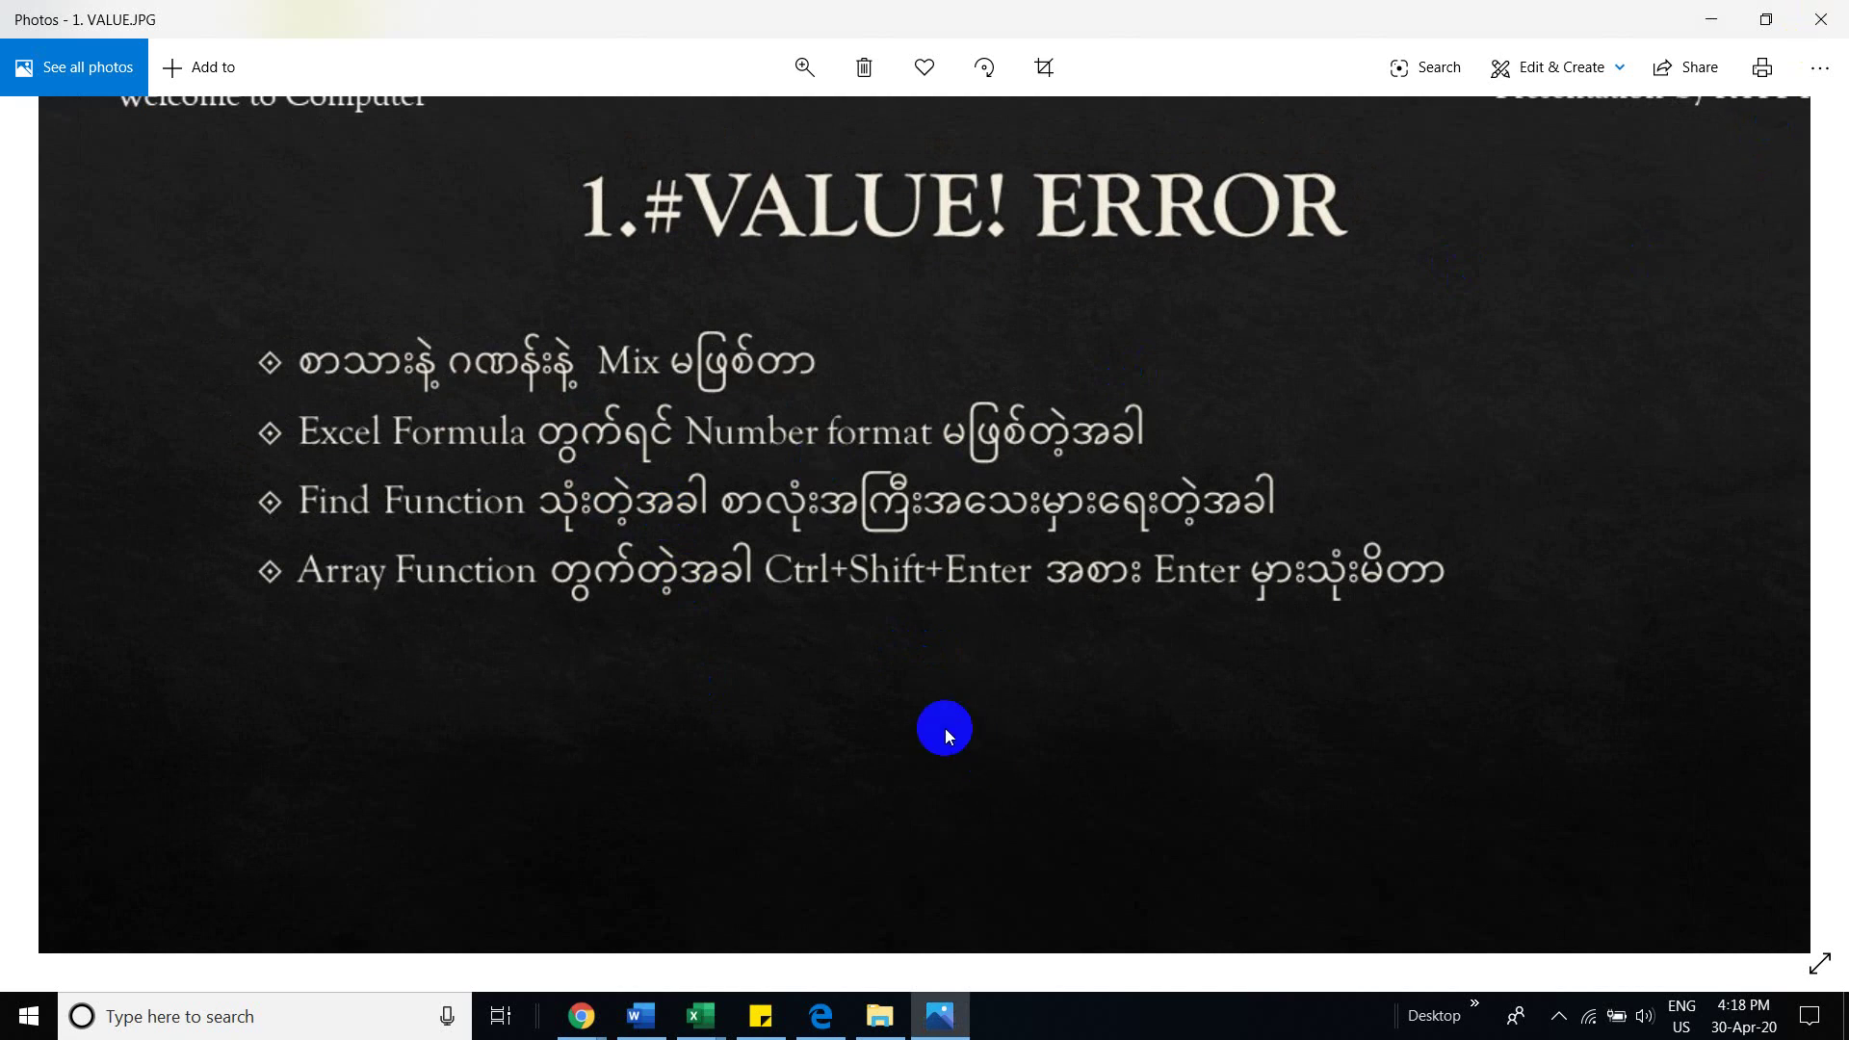
pyautogui.press('Right')
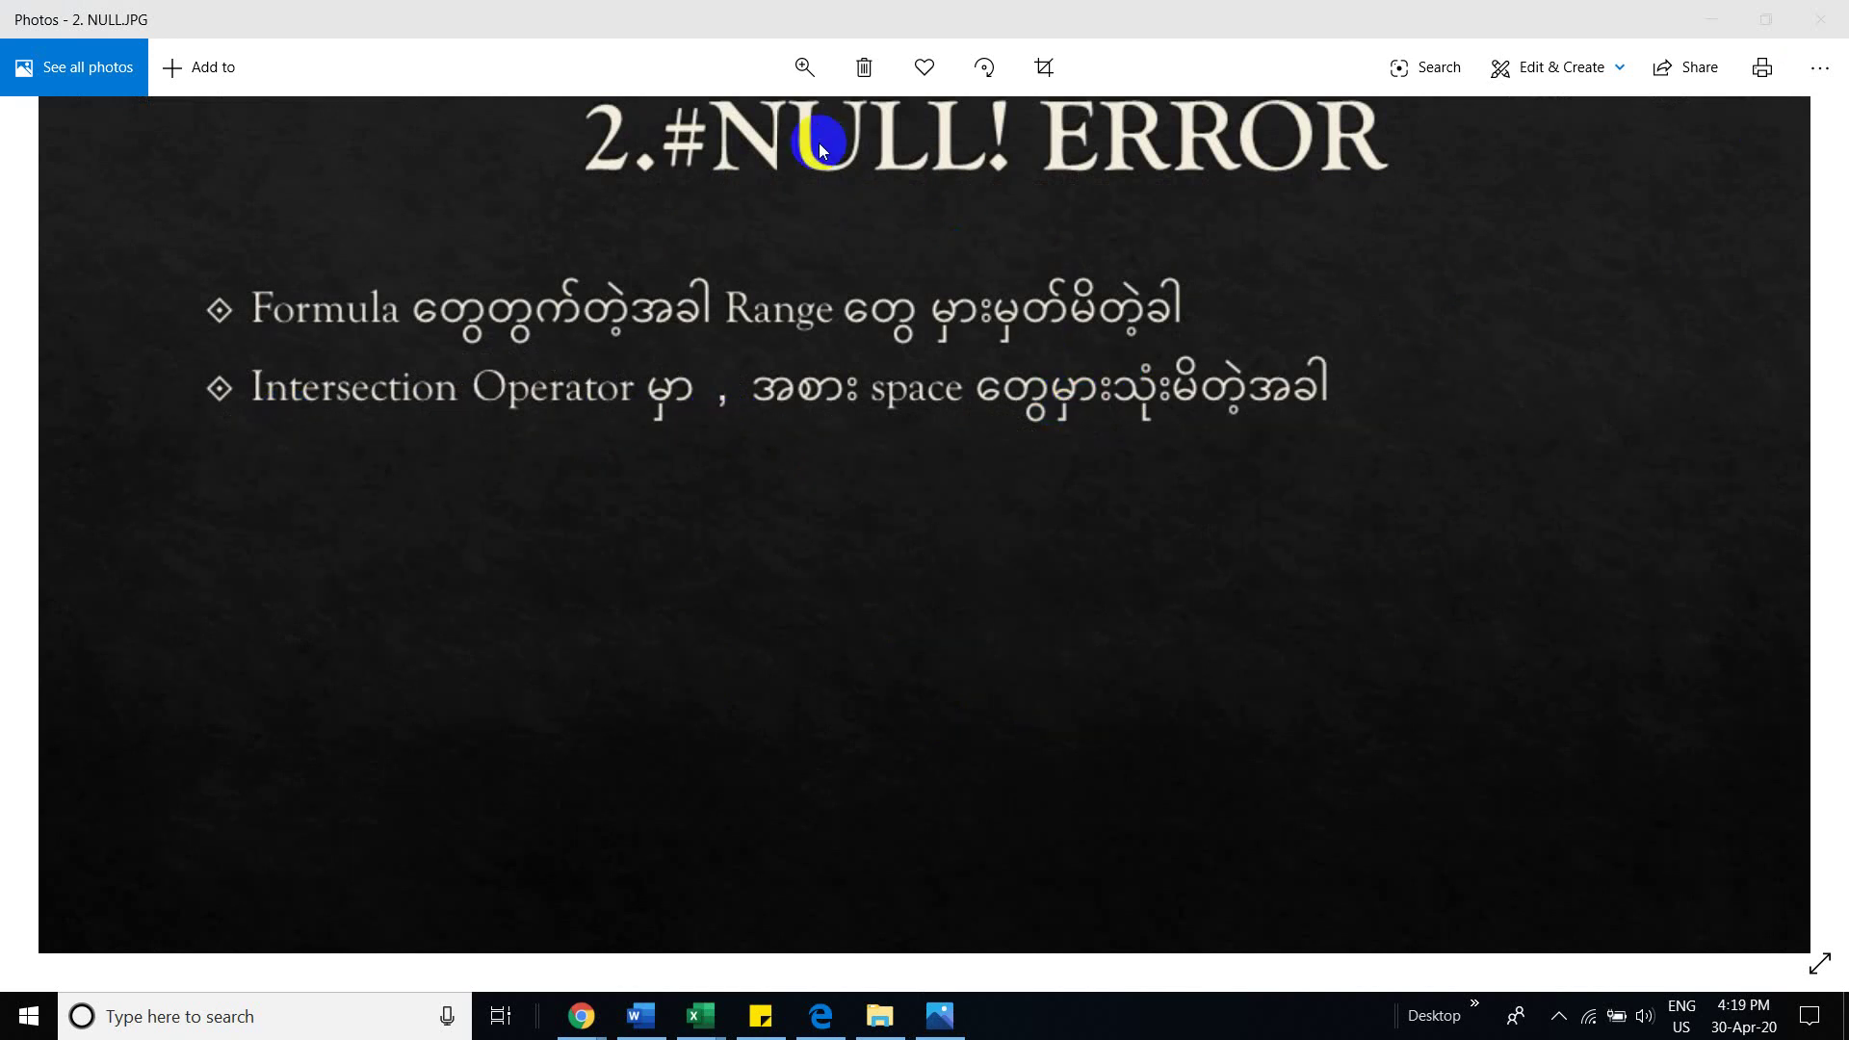
pyautogui.click(700, 1016)
# - Back in Book4, enter the headers Data1, Data2 and Amt in C2:E2
pyautogui.click(947, 916)
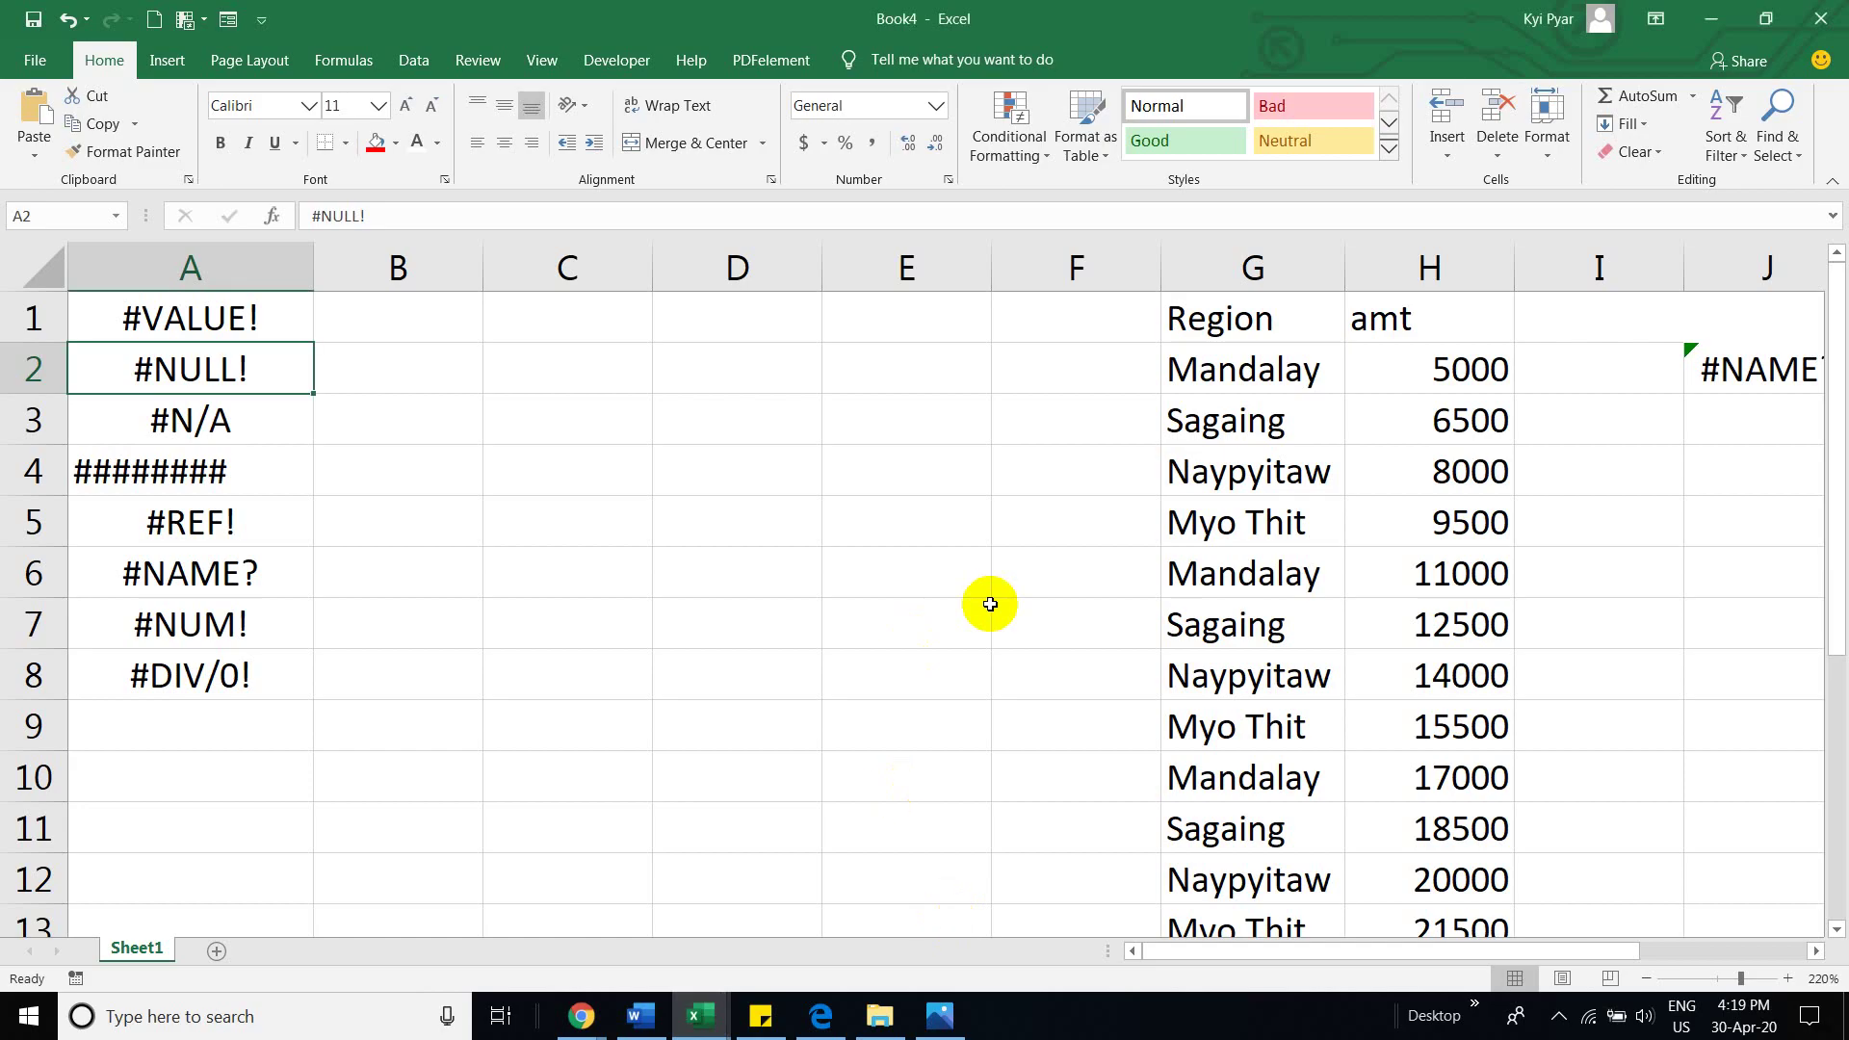
pyautogui.click(972, 617)
pyautogui.click(851, 360)
pyautogui.click(599, 368)
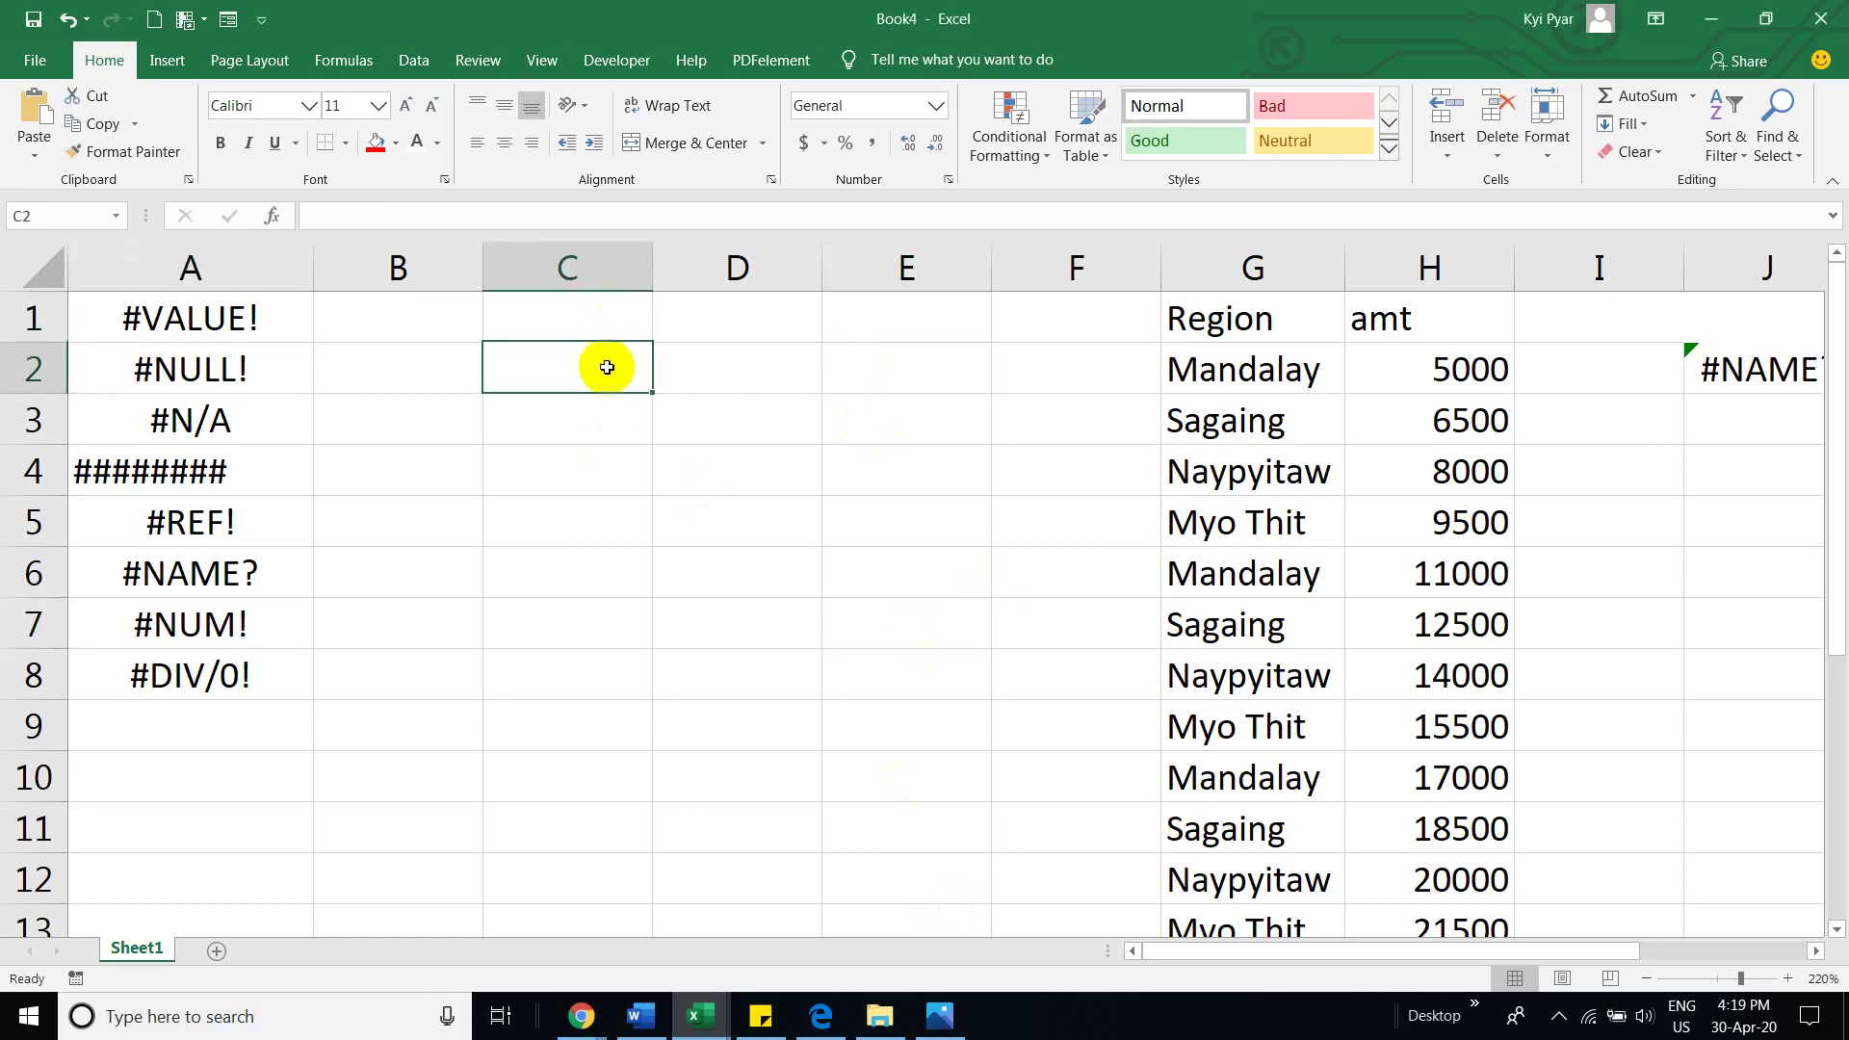
pyautogui.write('Date')
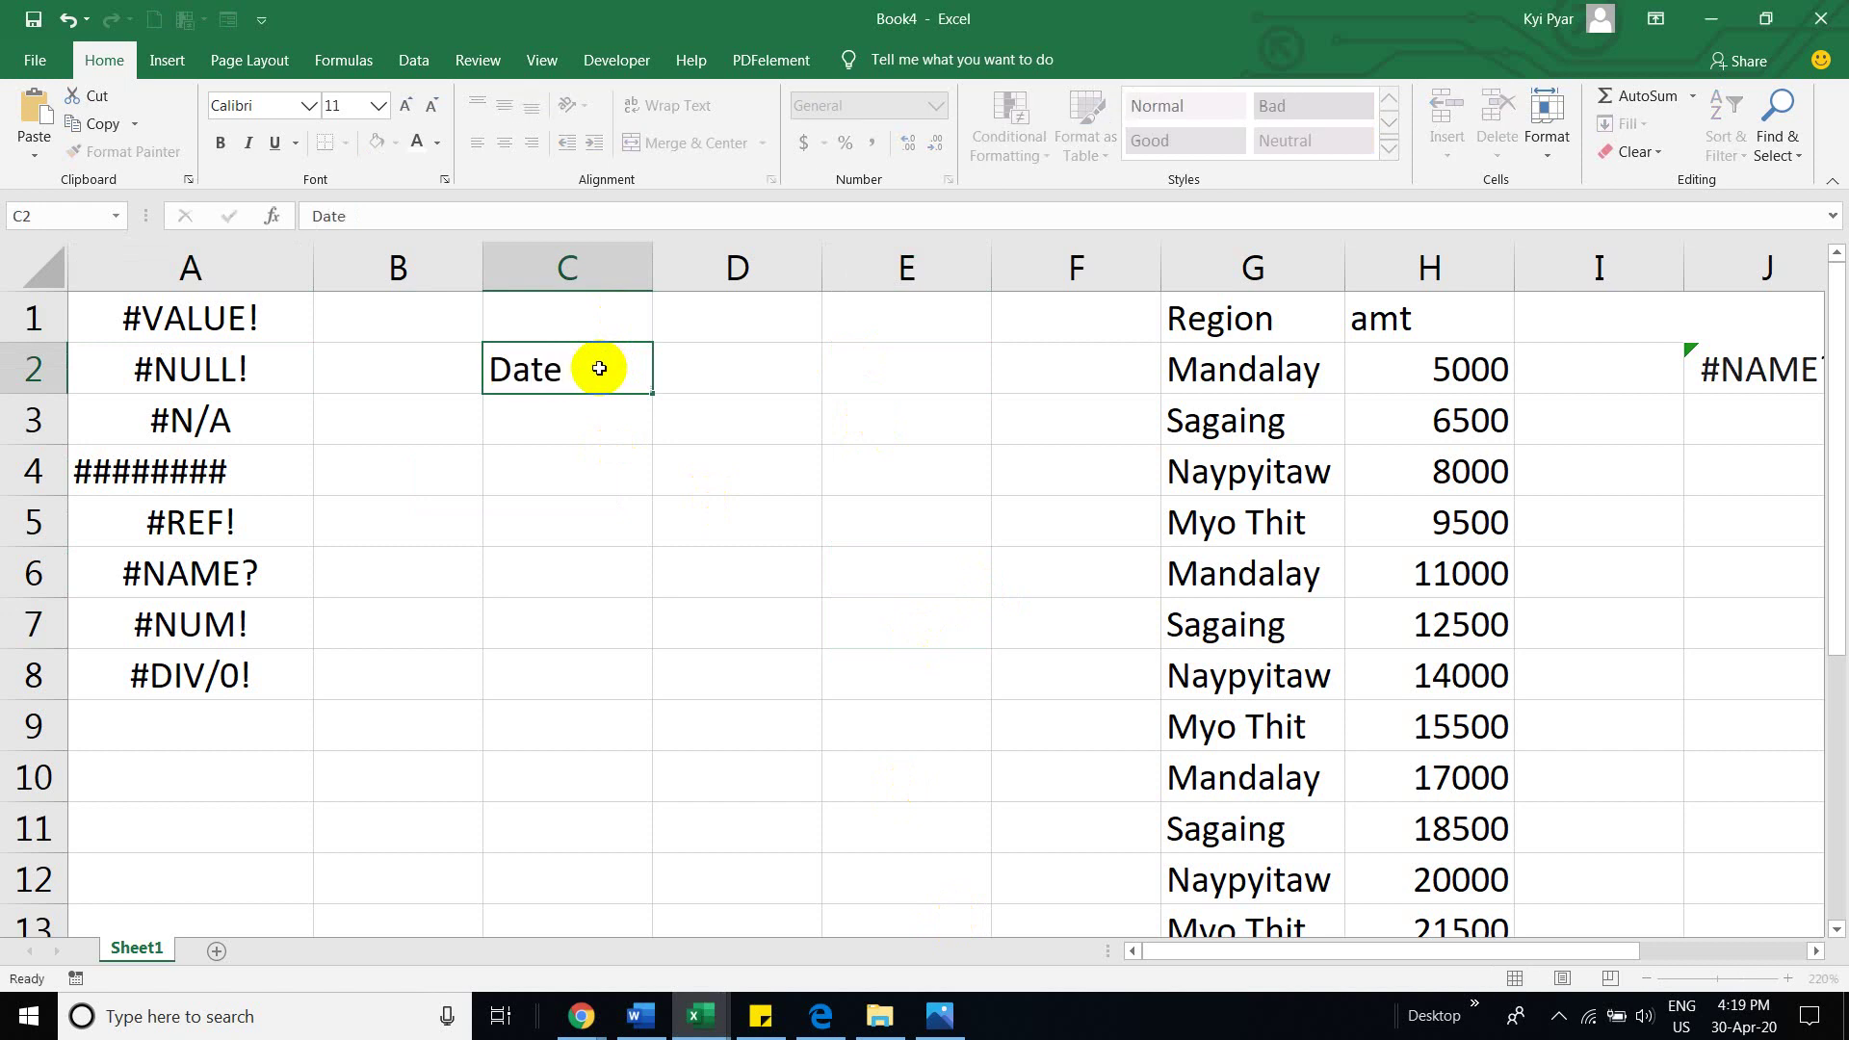
pyautogui.press('Tab')
pyautogui.click(599, 368)
pyautogui.write('Data')
pyautogui.write('1')
pyautogui.press('Tab')
pyautogui.write('Data2')
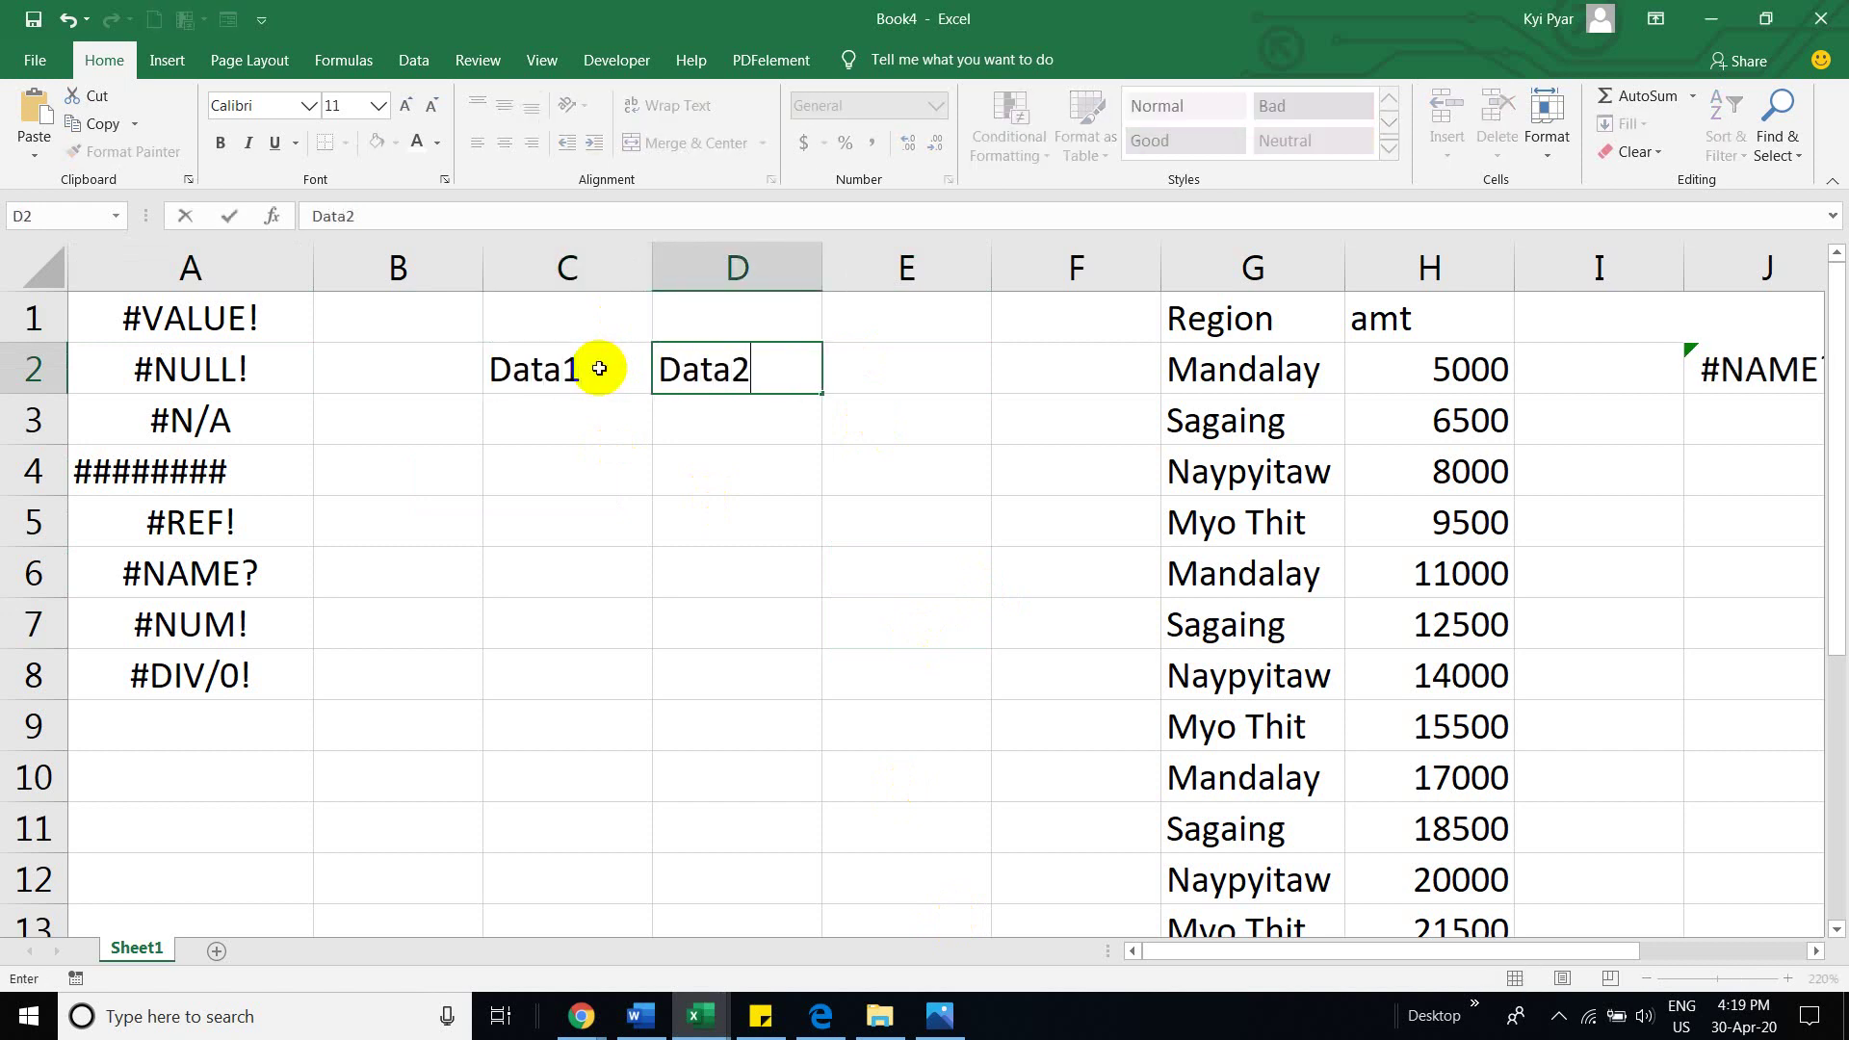
pyautogui.press('Tab')
pyautogui.write('Amt')
pyautogui.press('Return')
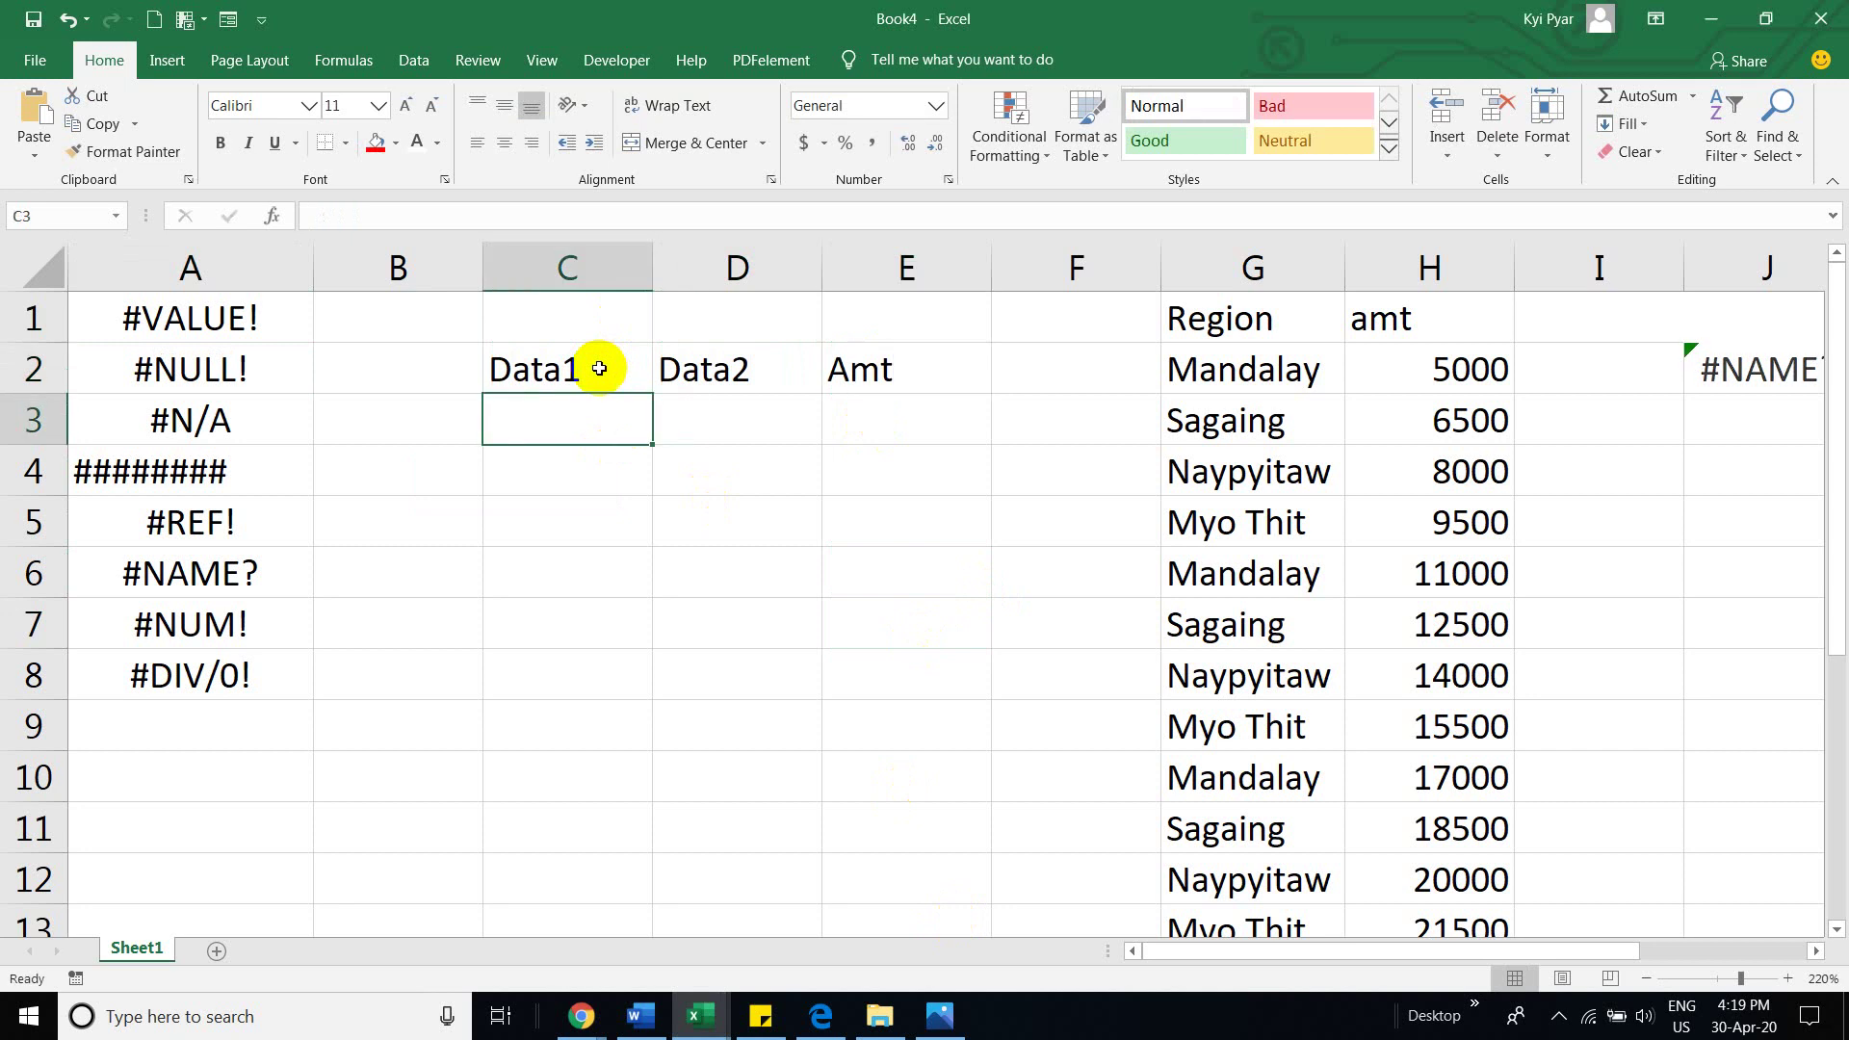
# - Fill C3:C8 with 100, 200, 300, 400 PCS, 500 and 600
pyautogui.write('100')
pyautogui.press('Return')
pyautogui.write('20')
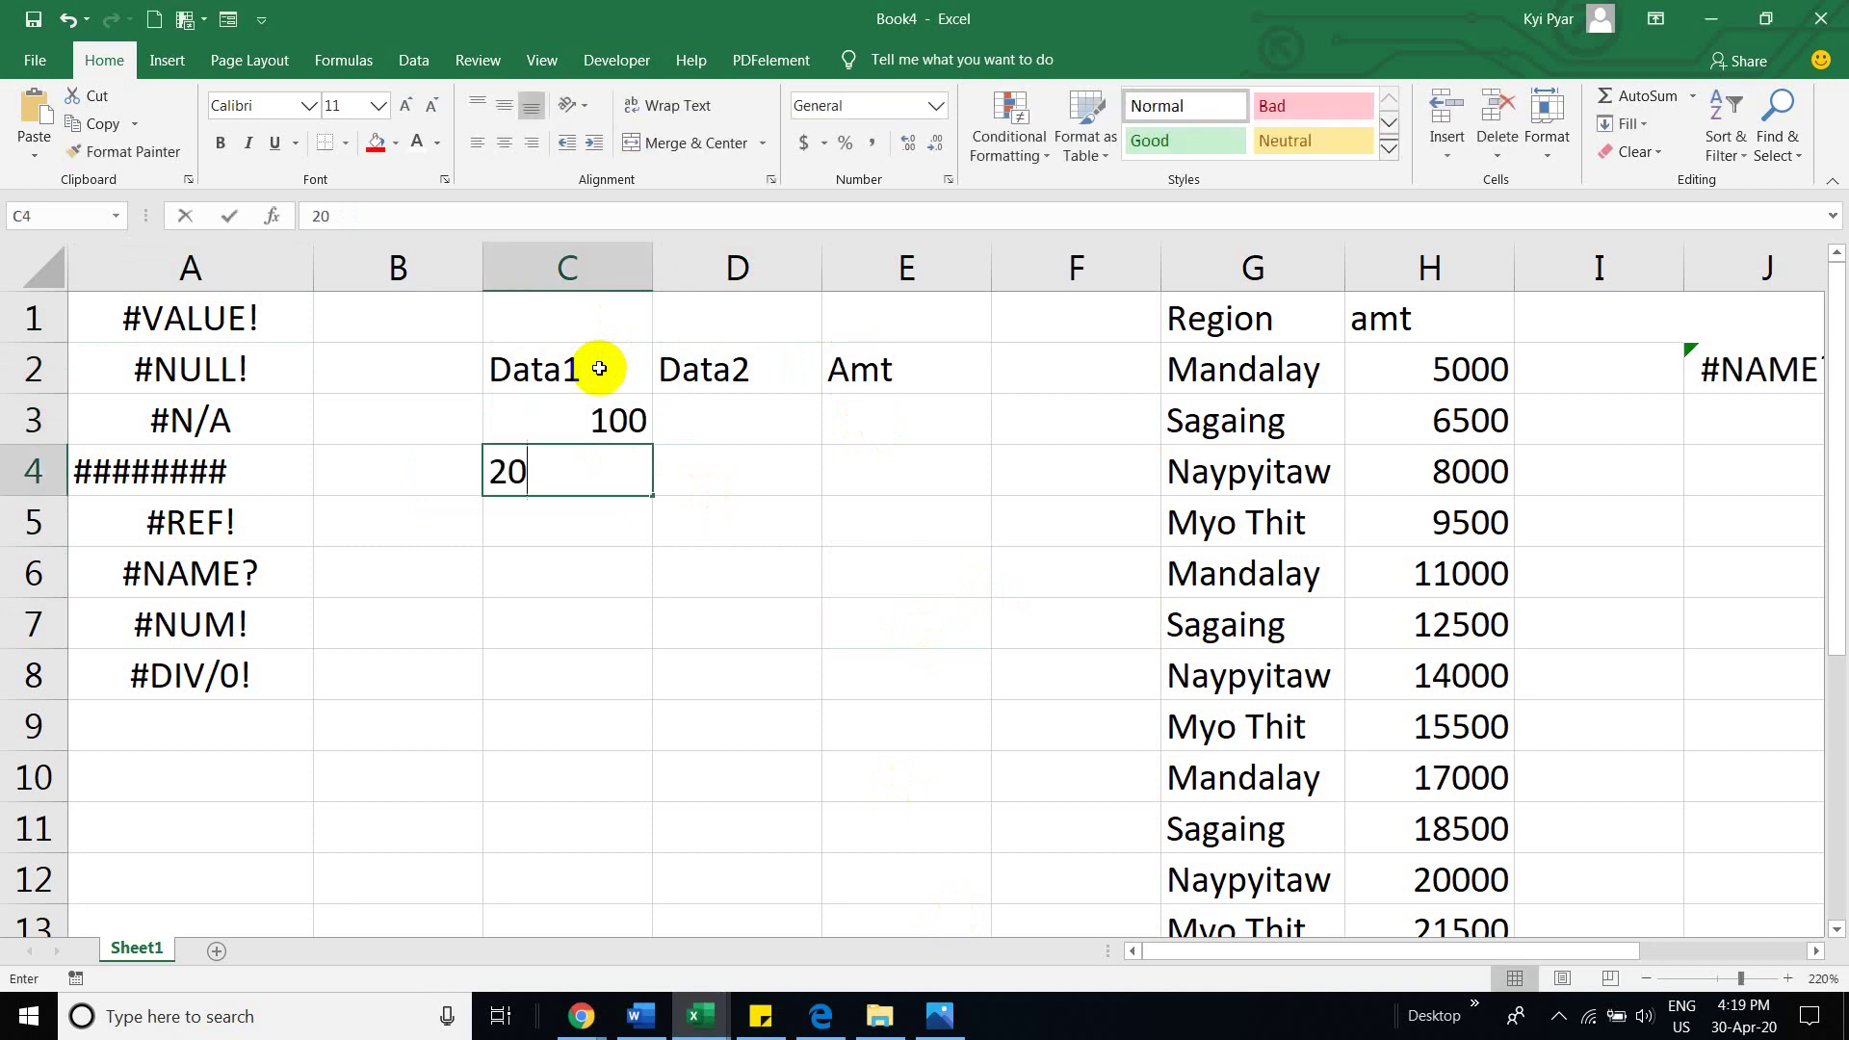
pyautogui.write('0')
pyautogui.hotkey('ctrl', 'Return')
pyautogui.press('Down')
pyautogui.write('300')
pyautogui.hotkey('ctrl', 'Return')
pyautogui.press('Down')
pyautogui.write('400')
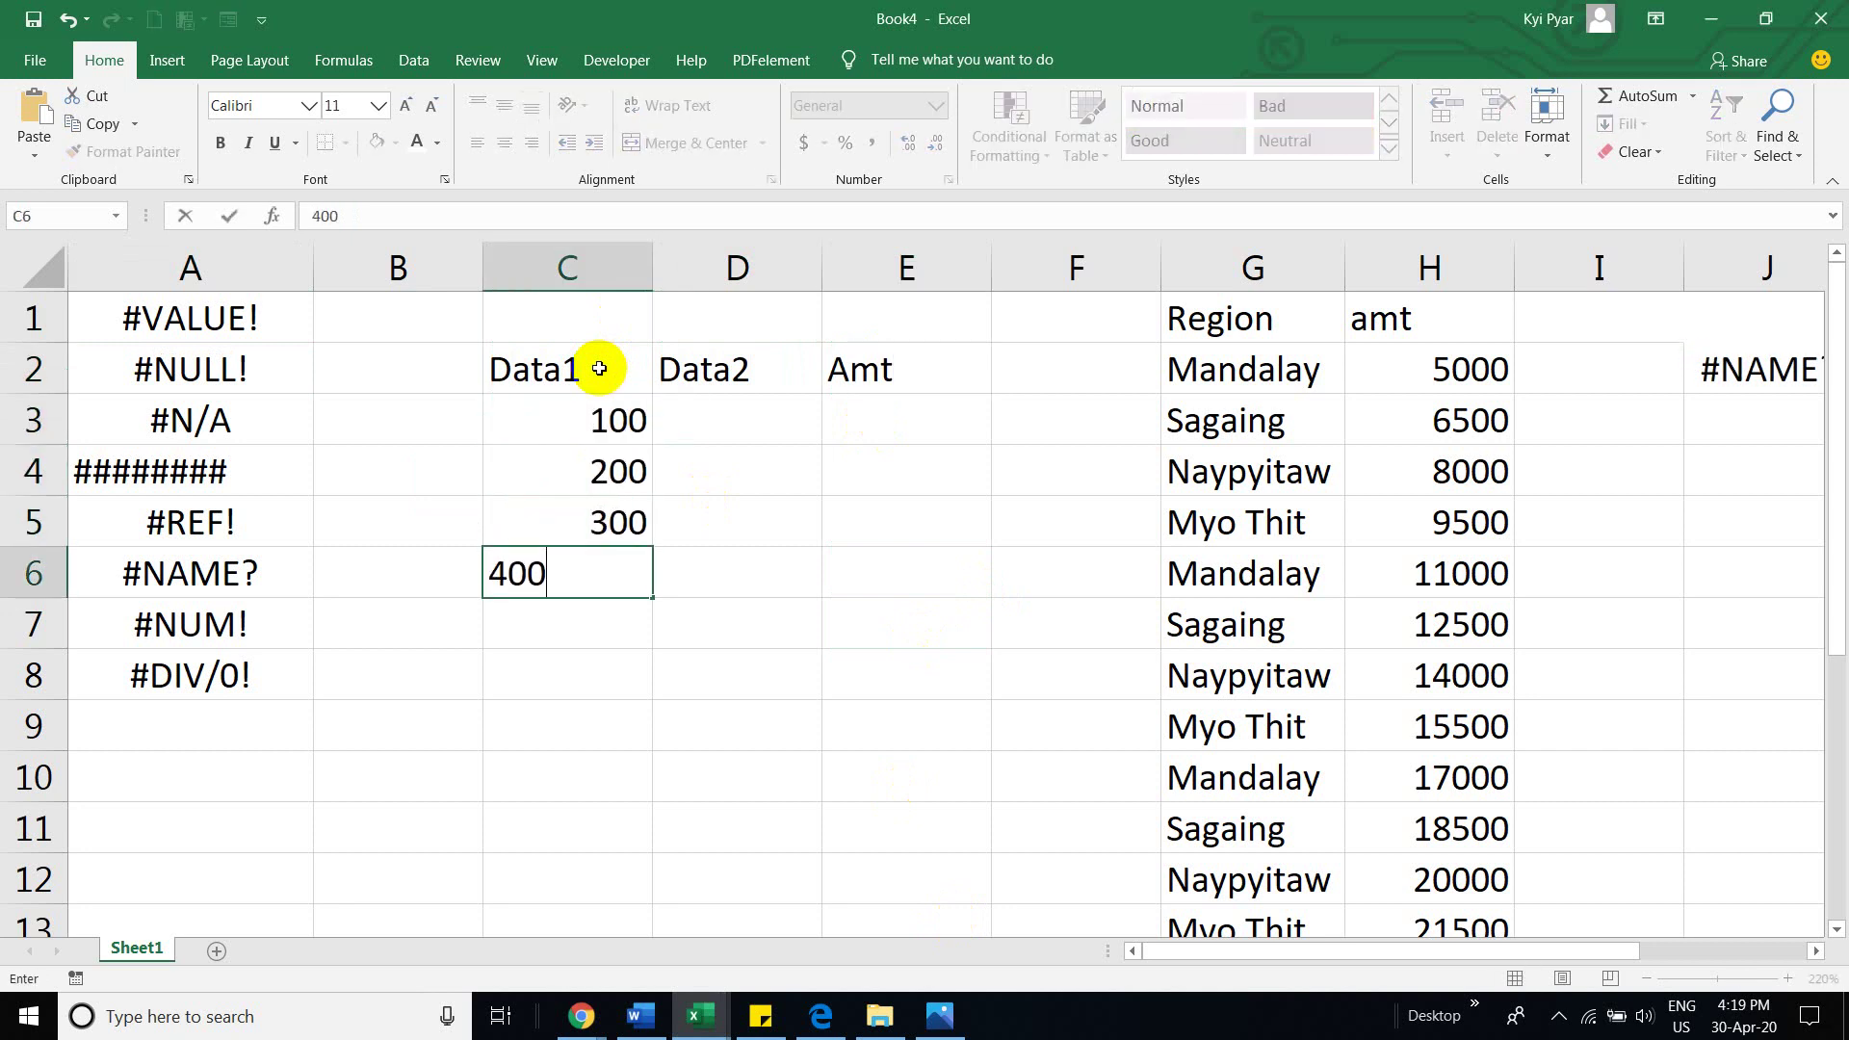
pyautogui.press('Down')
pyautogui.write('500')
pyautogui.hotkey('ctrl', 'Return')
pyautogui.press('Down')
pyautogui.write('600')
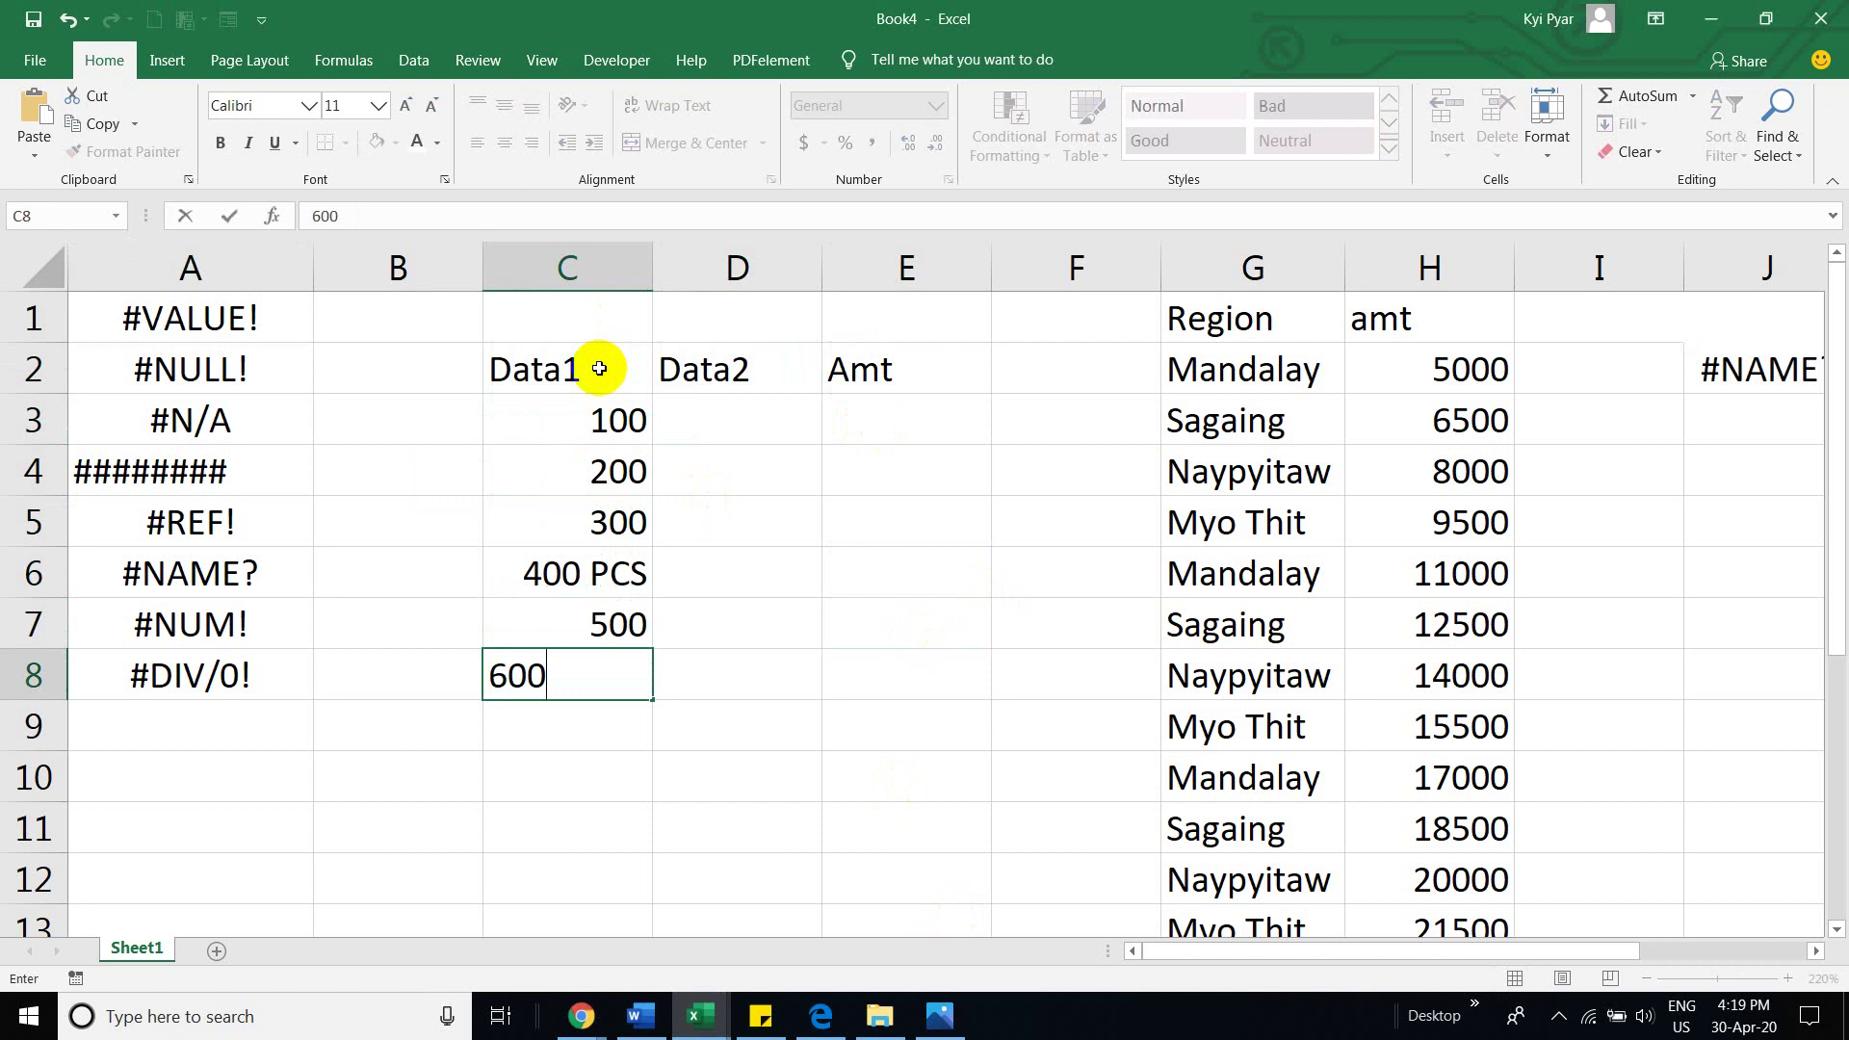
pyautogui.press('Return')
# - Fill D3:D8 with 10, 20, 30, 40, 50 and 60
pyautogui.click(719, 412)
pyautogui.write('1')
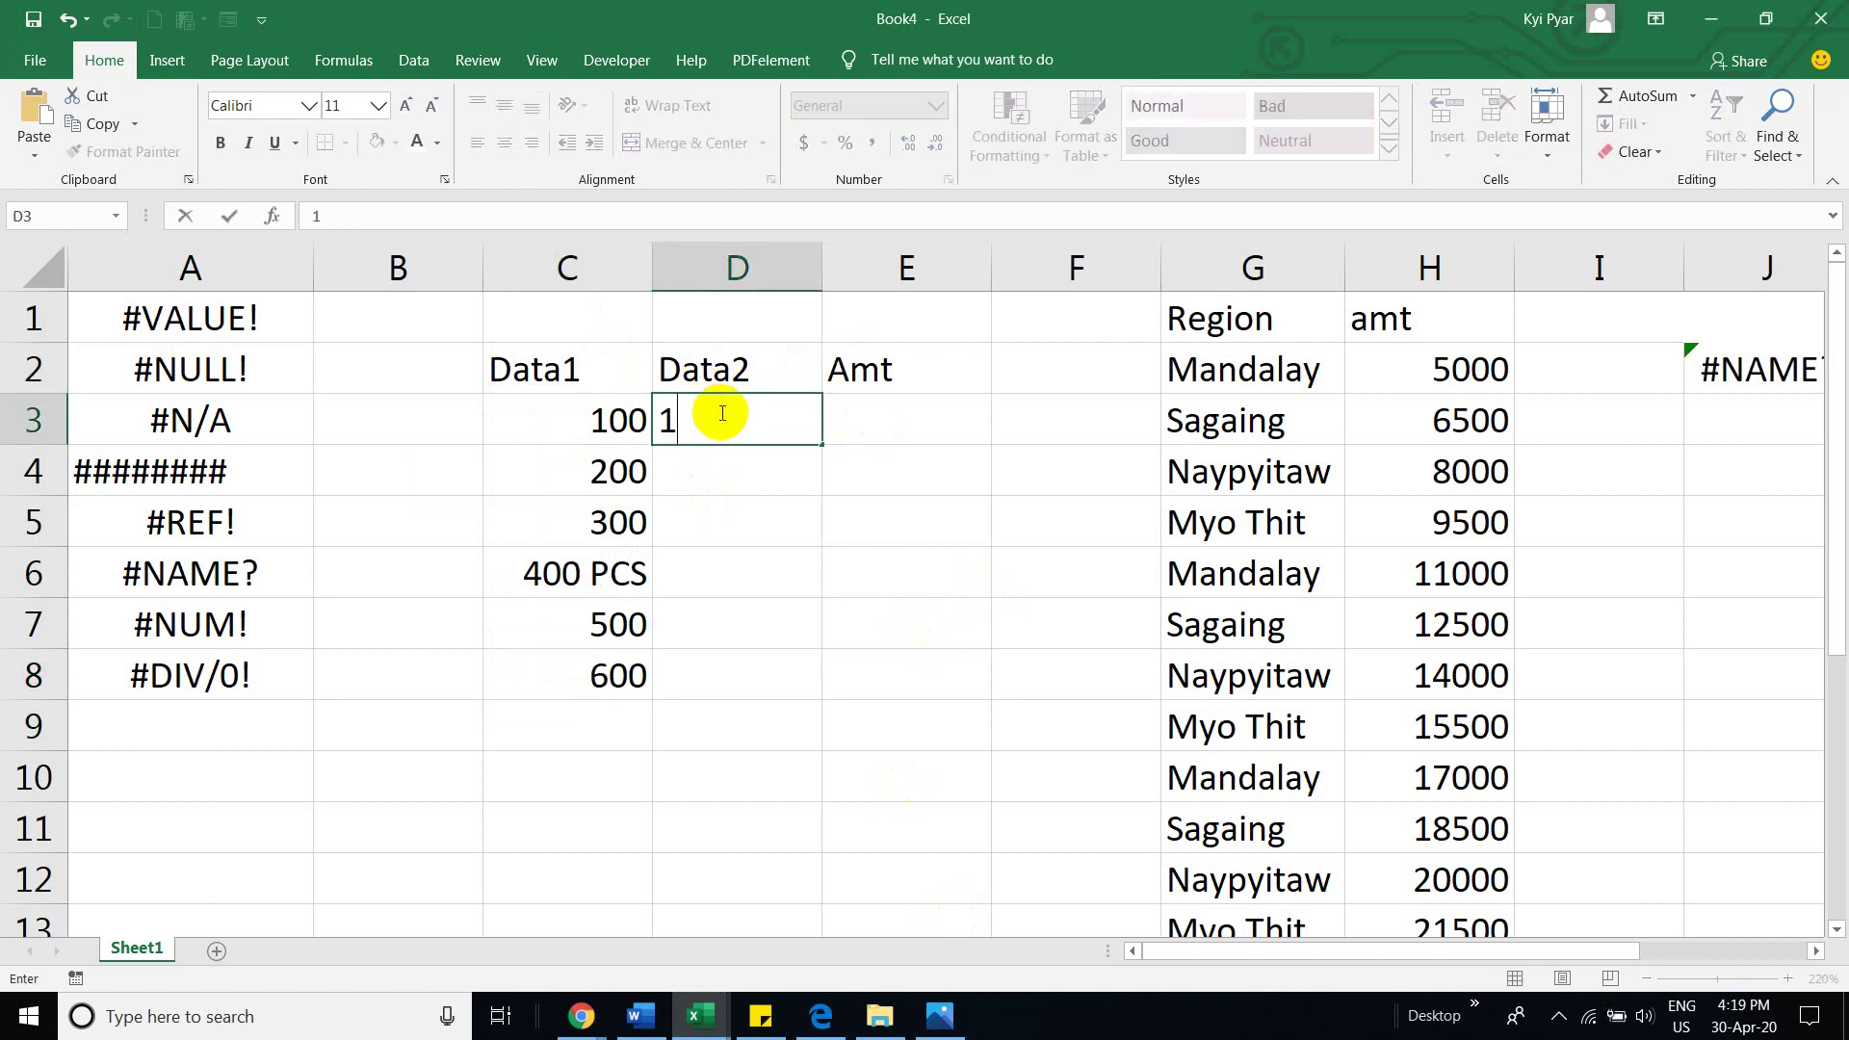
pyautogui.write('0')
pyautogui.press('Return')
pyautogui.write('20')
pyautogui.press('Return')
pyautogui.write('30')
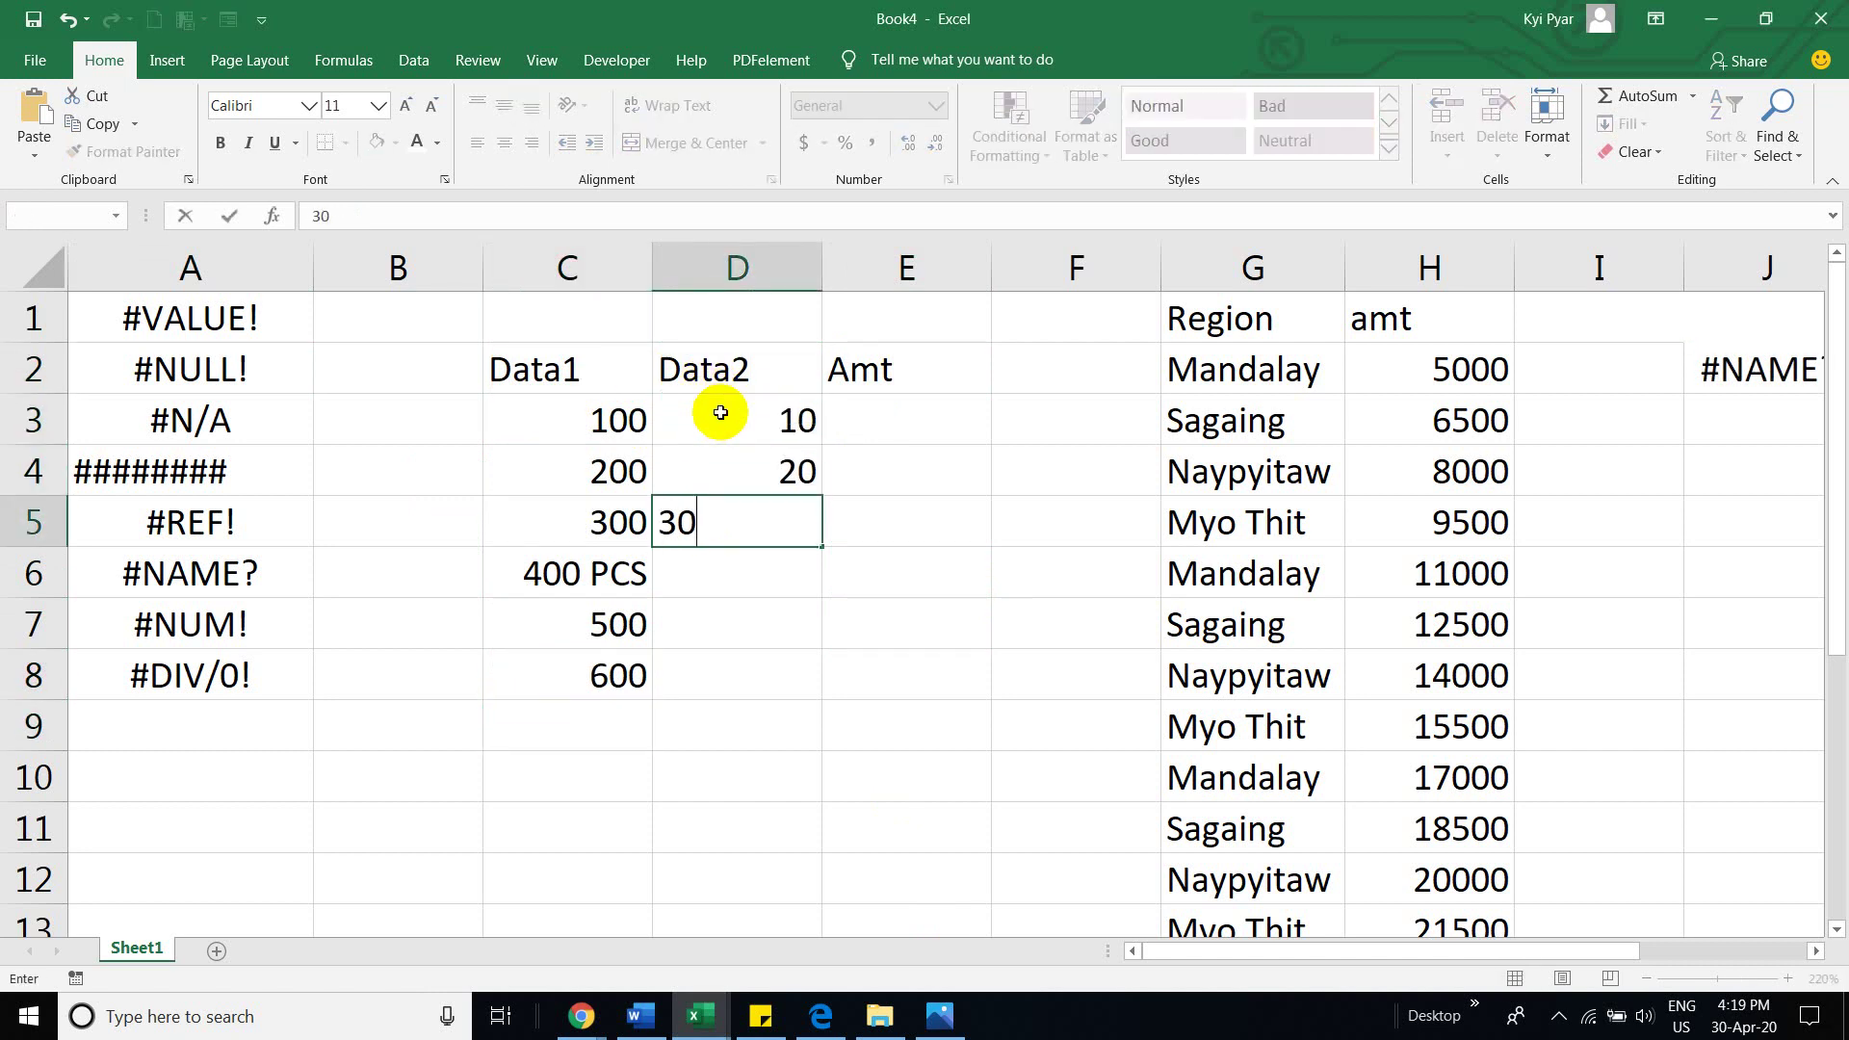
pyautogui.press('Return')
pyautogui.write('40')
pyautogui.press('Return')
pyautogui.write('50')
pyautogui.press('Return')
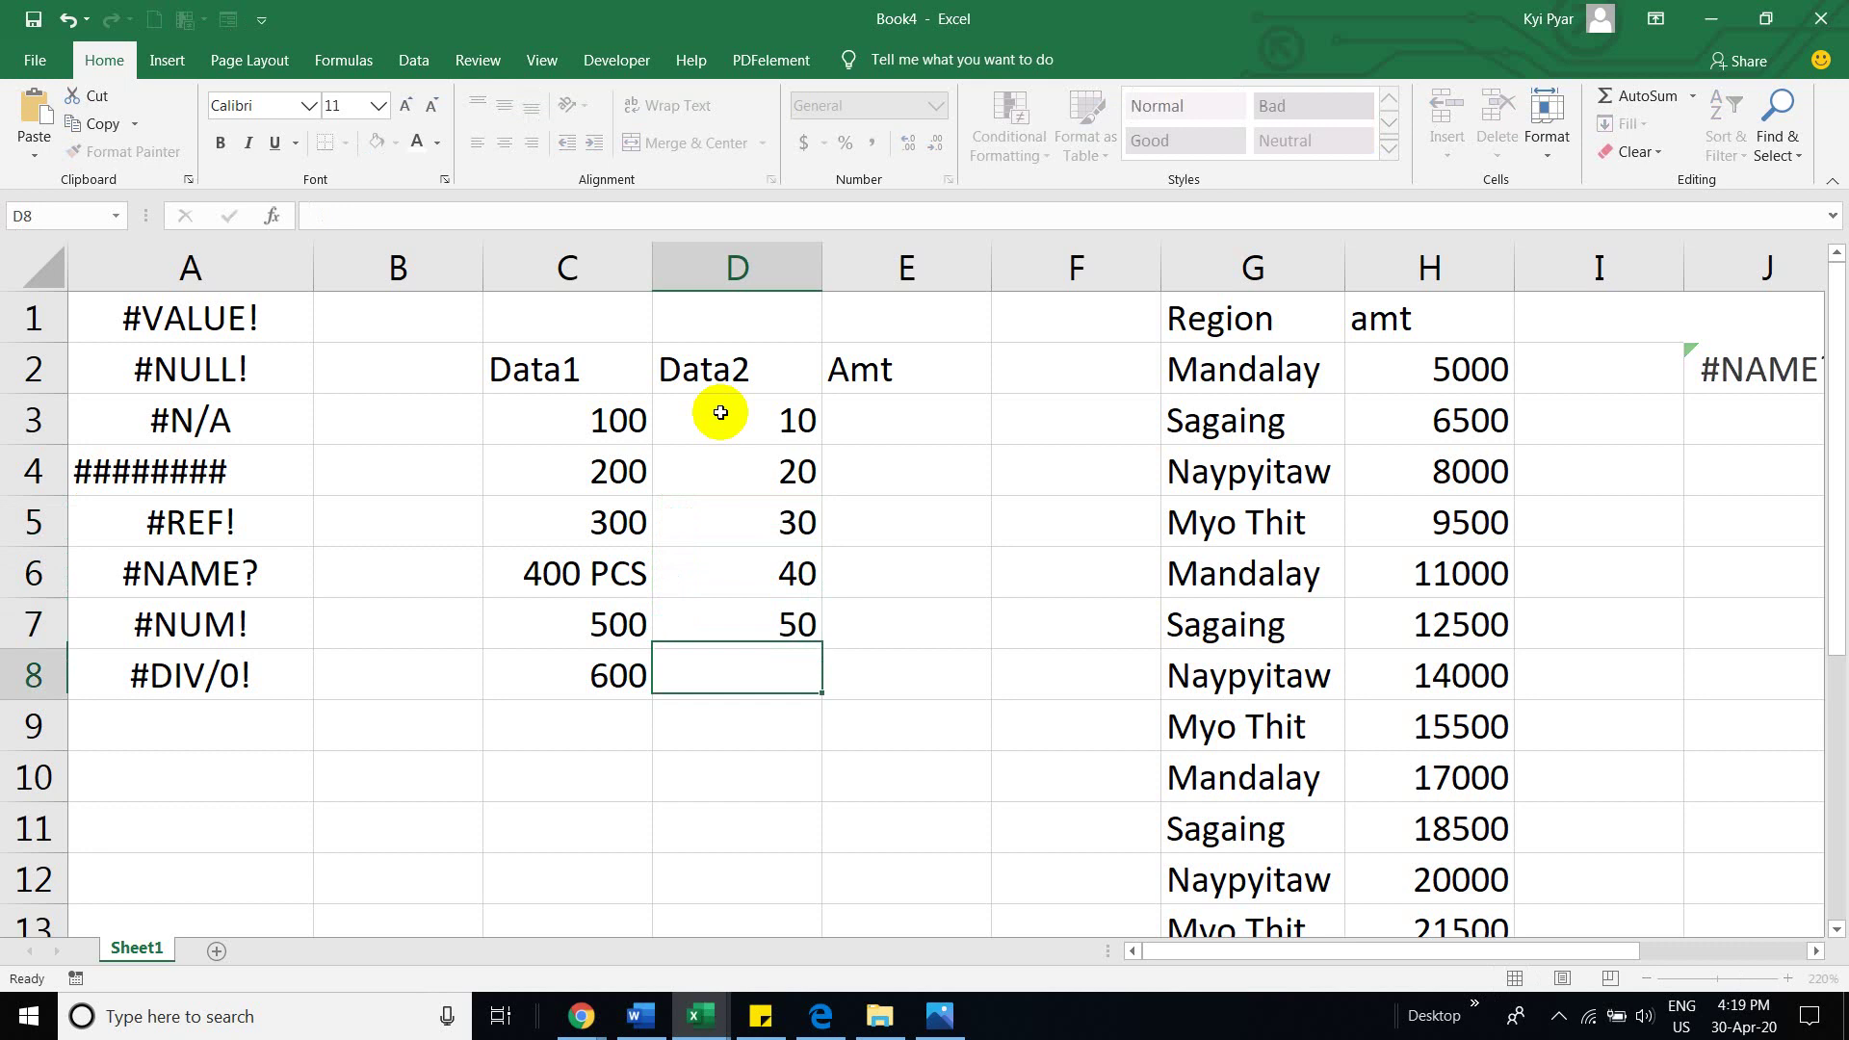
pyautogui.write('60')
pyautogui.press('Return')
pyautogui.click(852, 402)
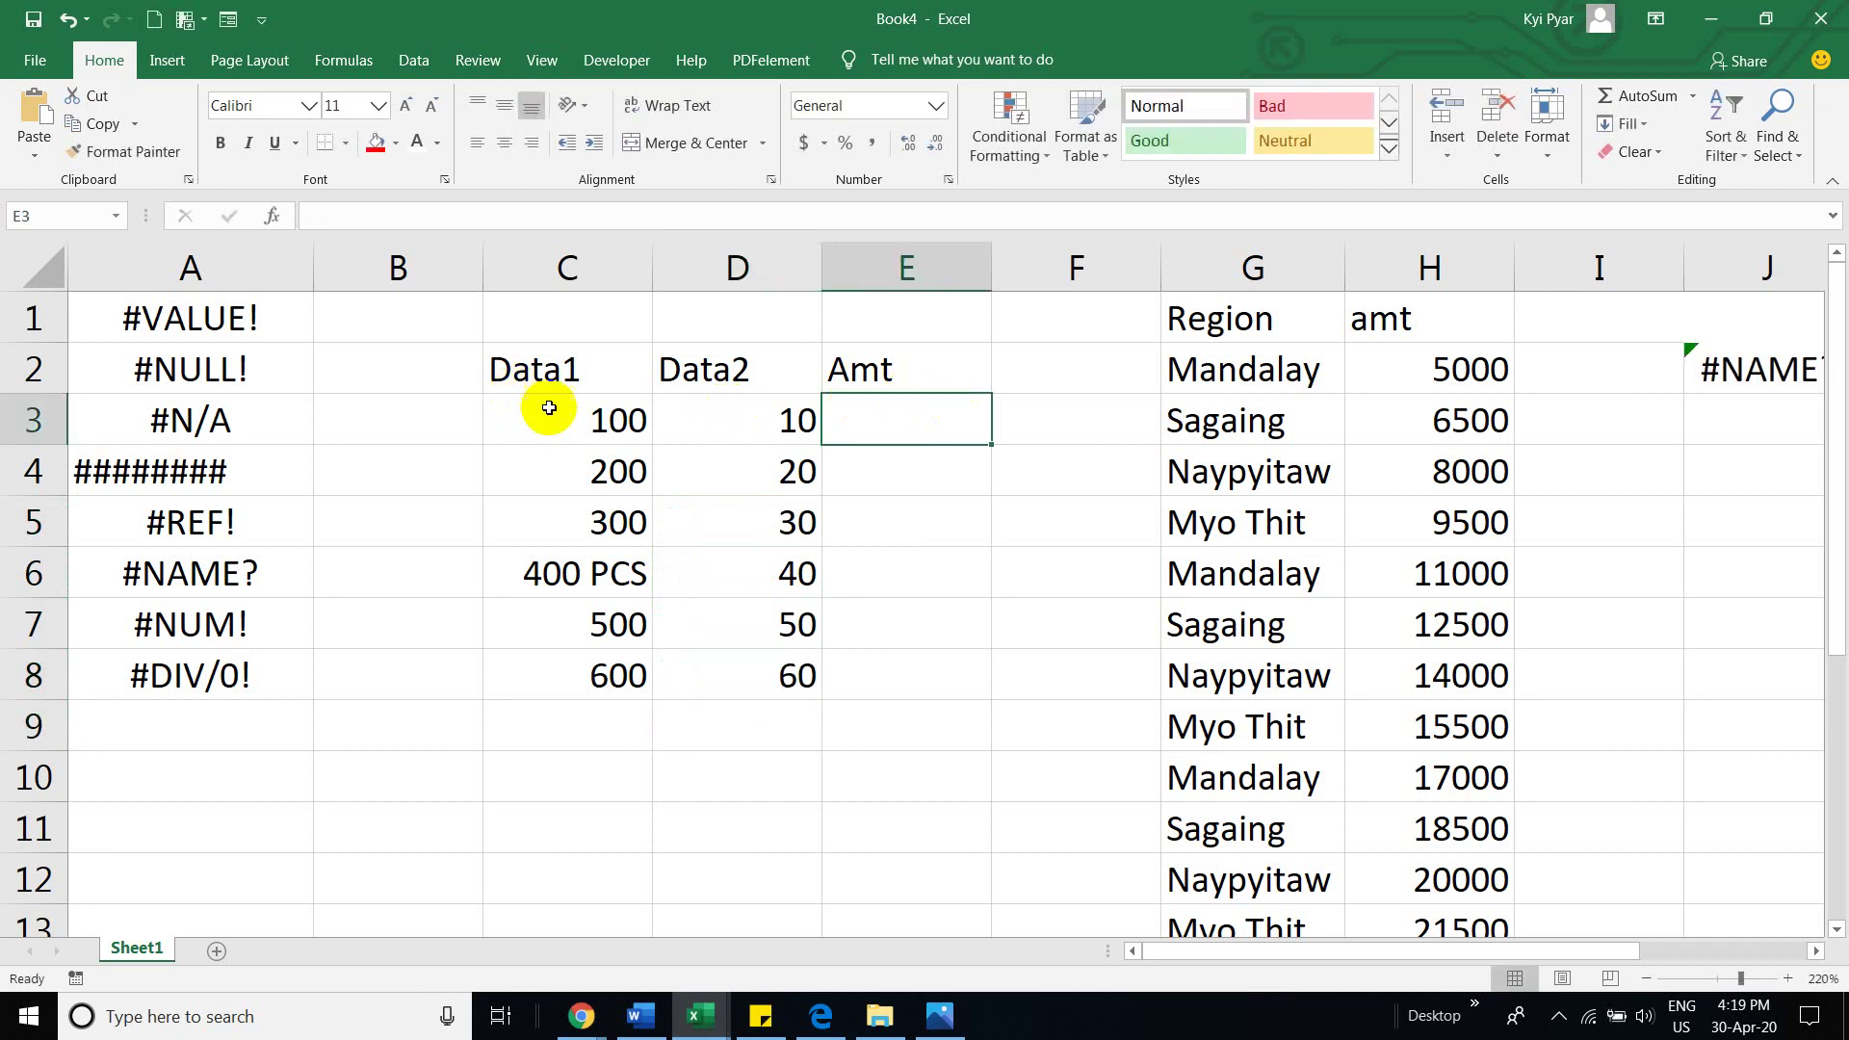
# - Enter =SUMPRODUCT(C3:C8 D3:D8) in E3 with a space between ranges, producing #NULL!
pyautogui.write('=')
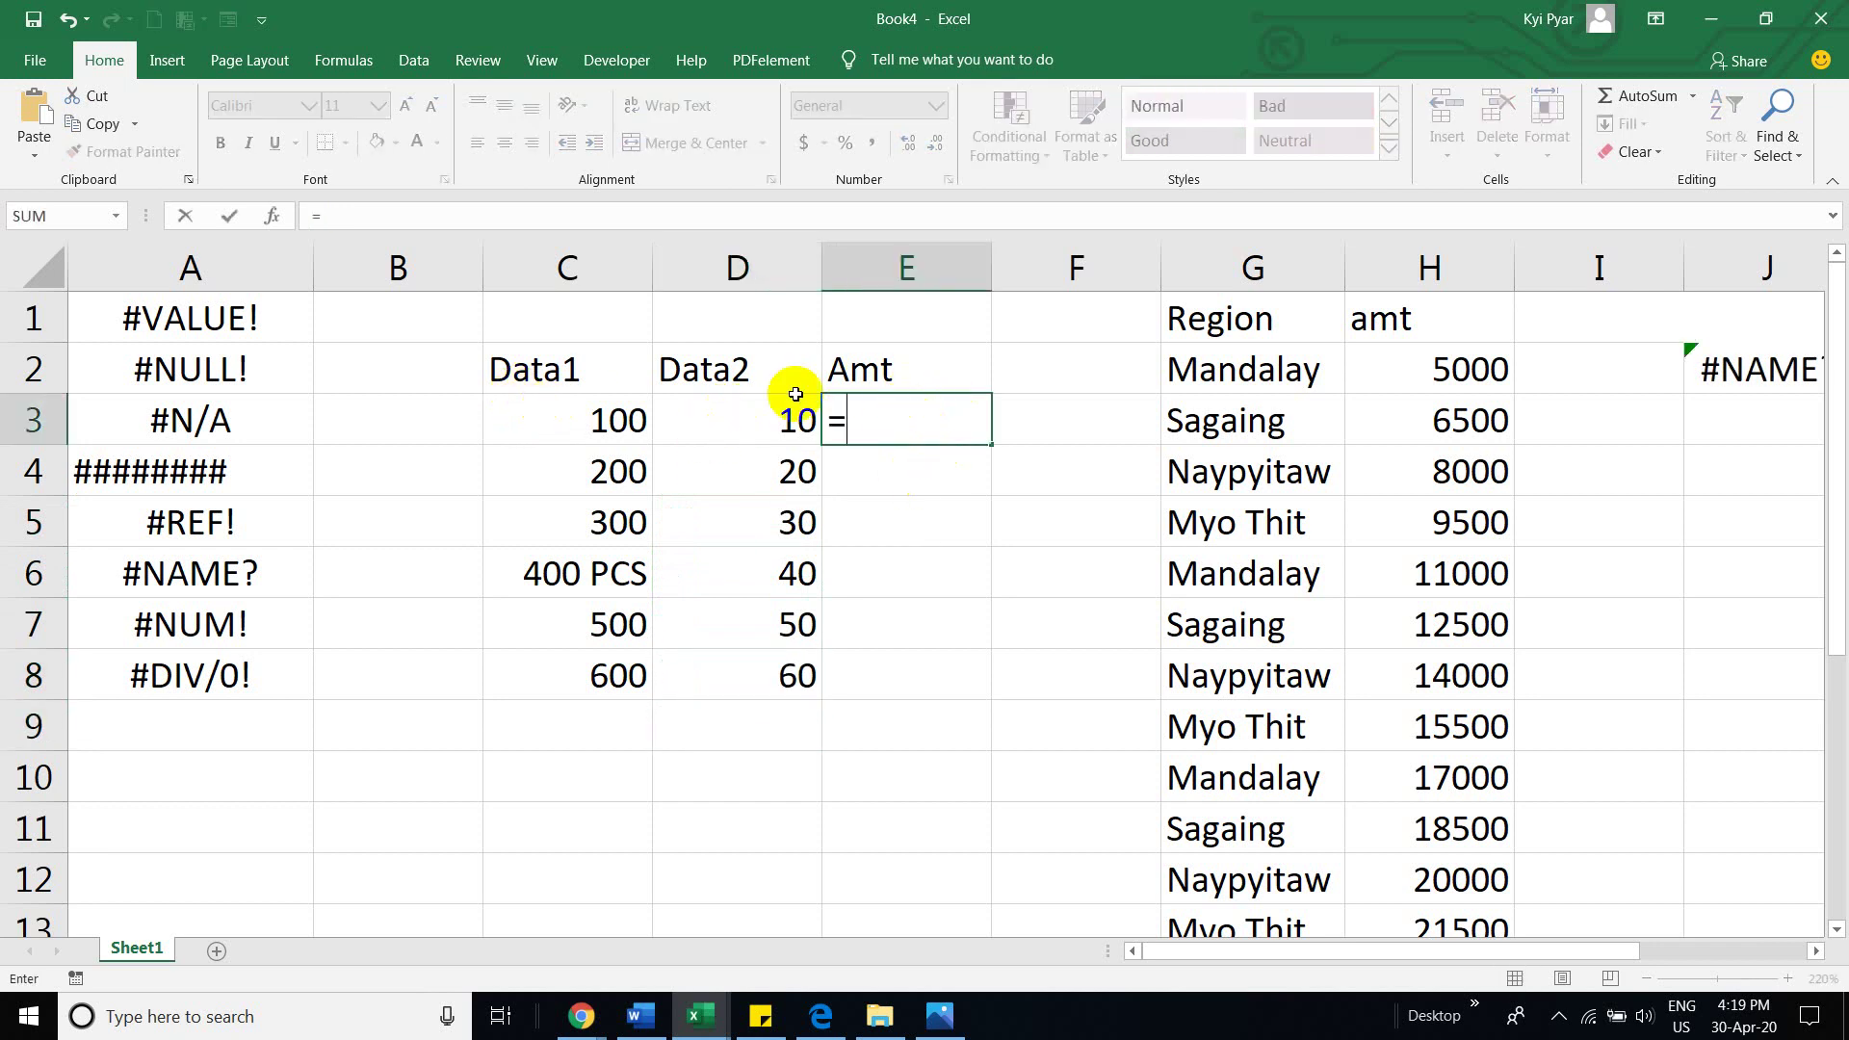
pyautogui.write('sump')
pyautogui.press('Tab')
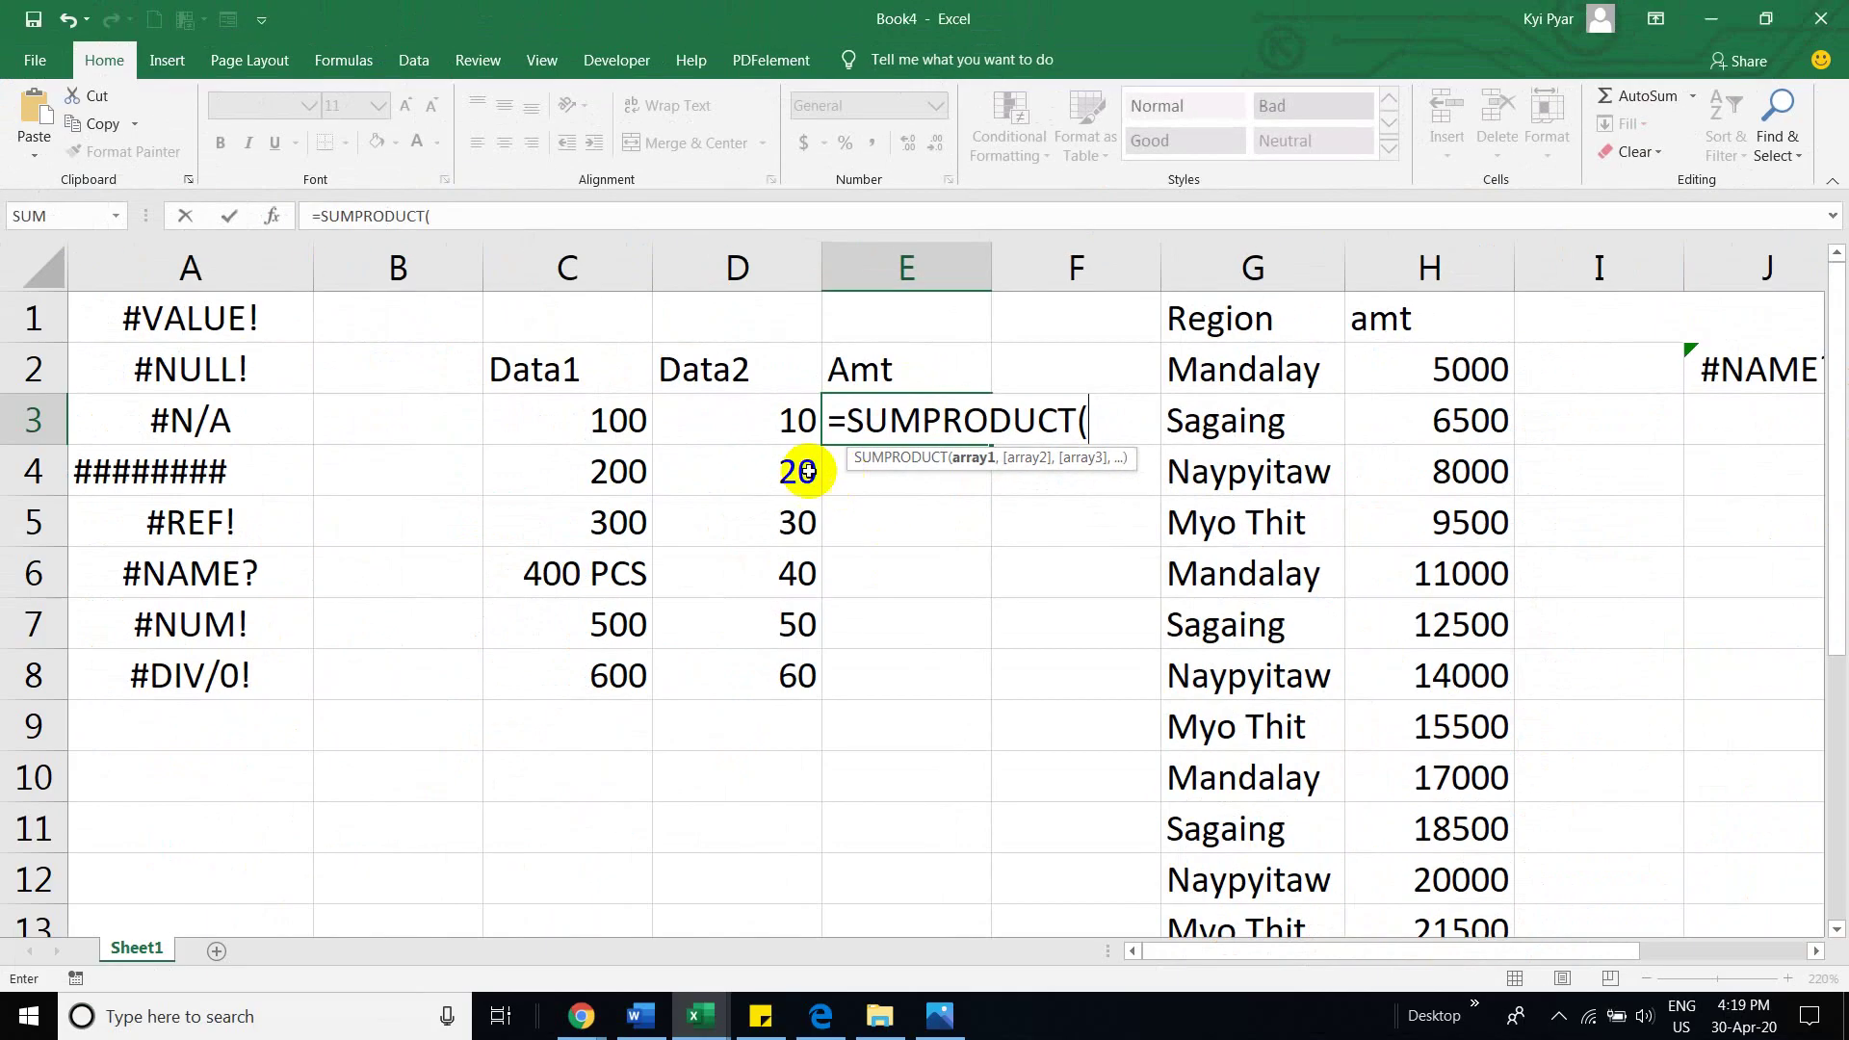
pyautogui.moveTo(599, 430); pyautogui.dragTo(597, 665)
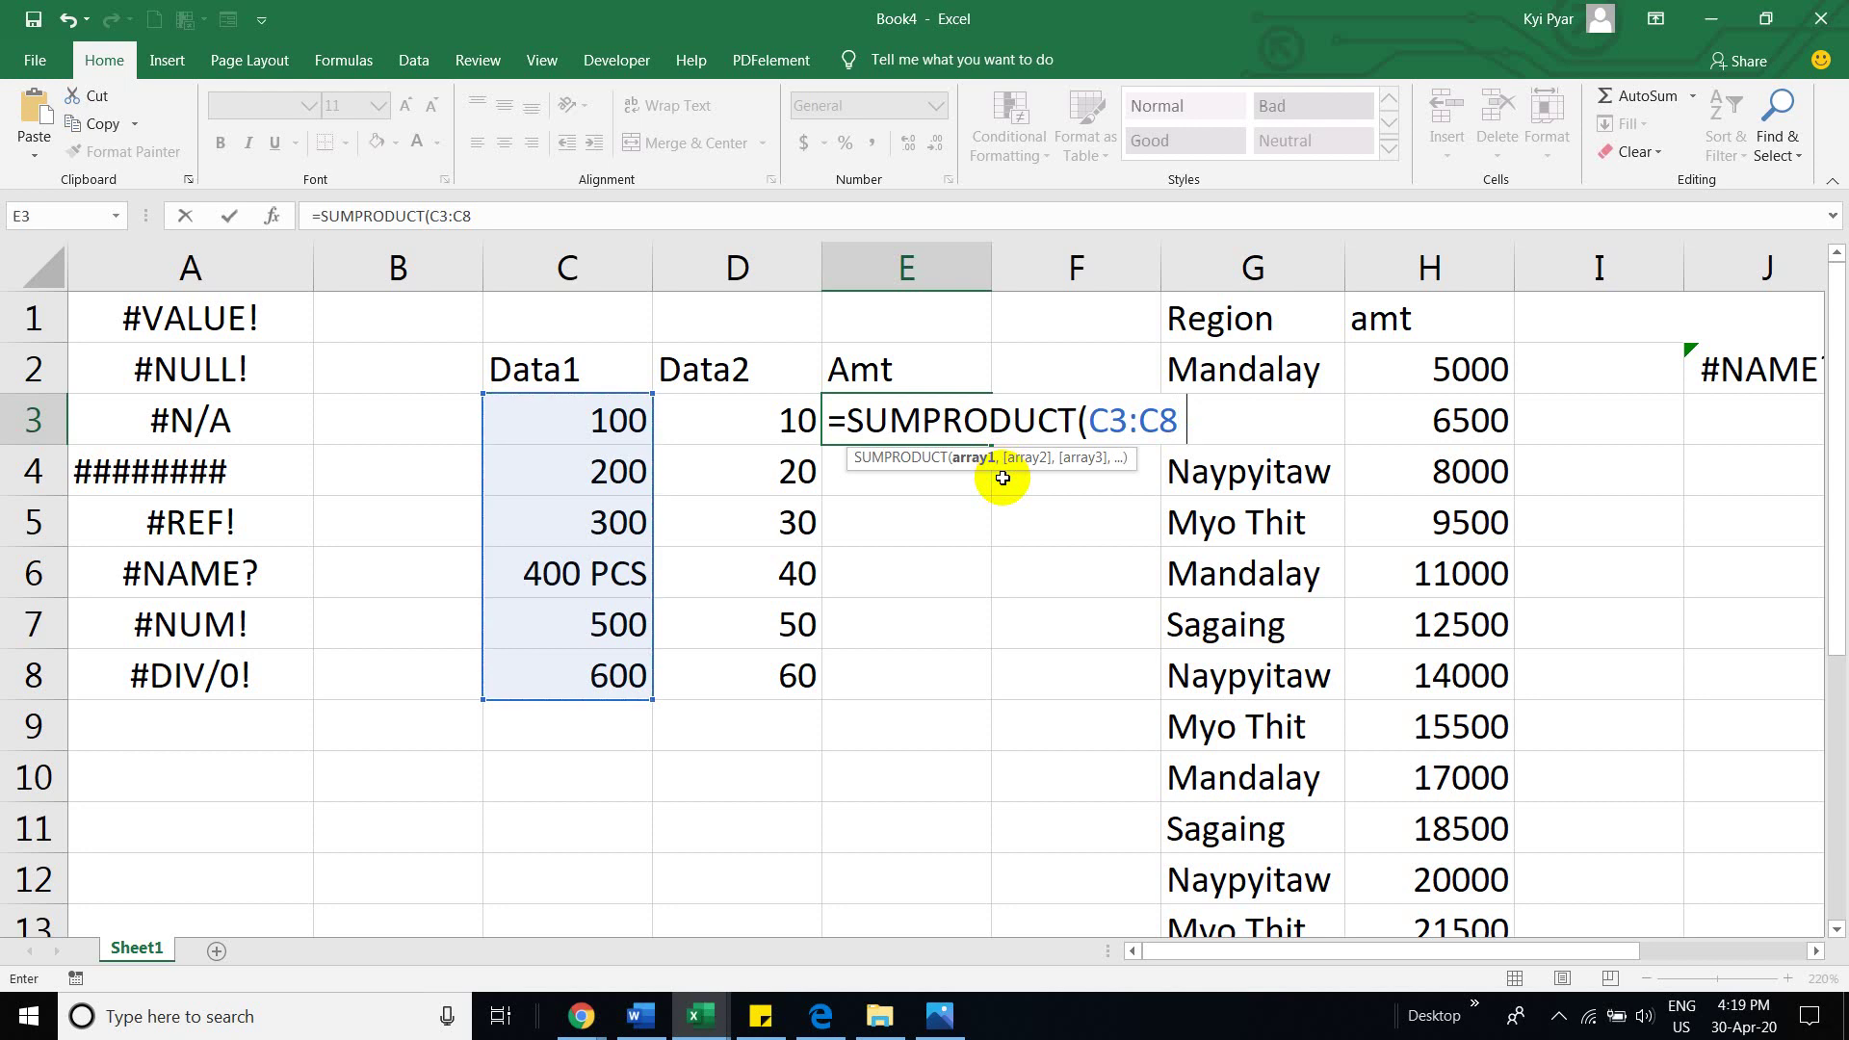
pyautogui.moveTo(765, 416); pyautogui.dragTo(775, 662)
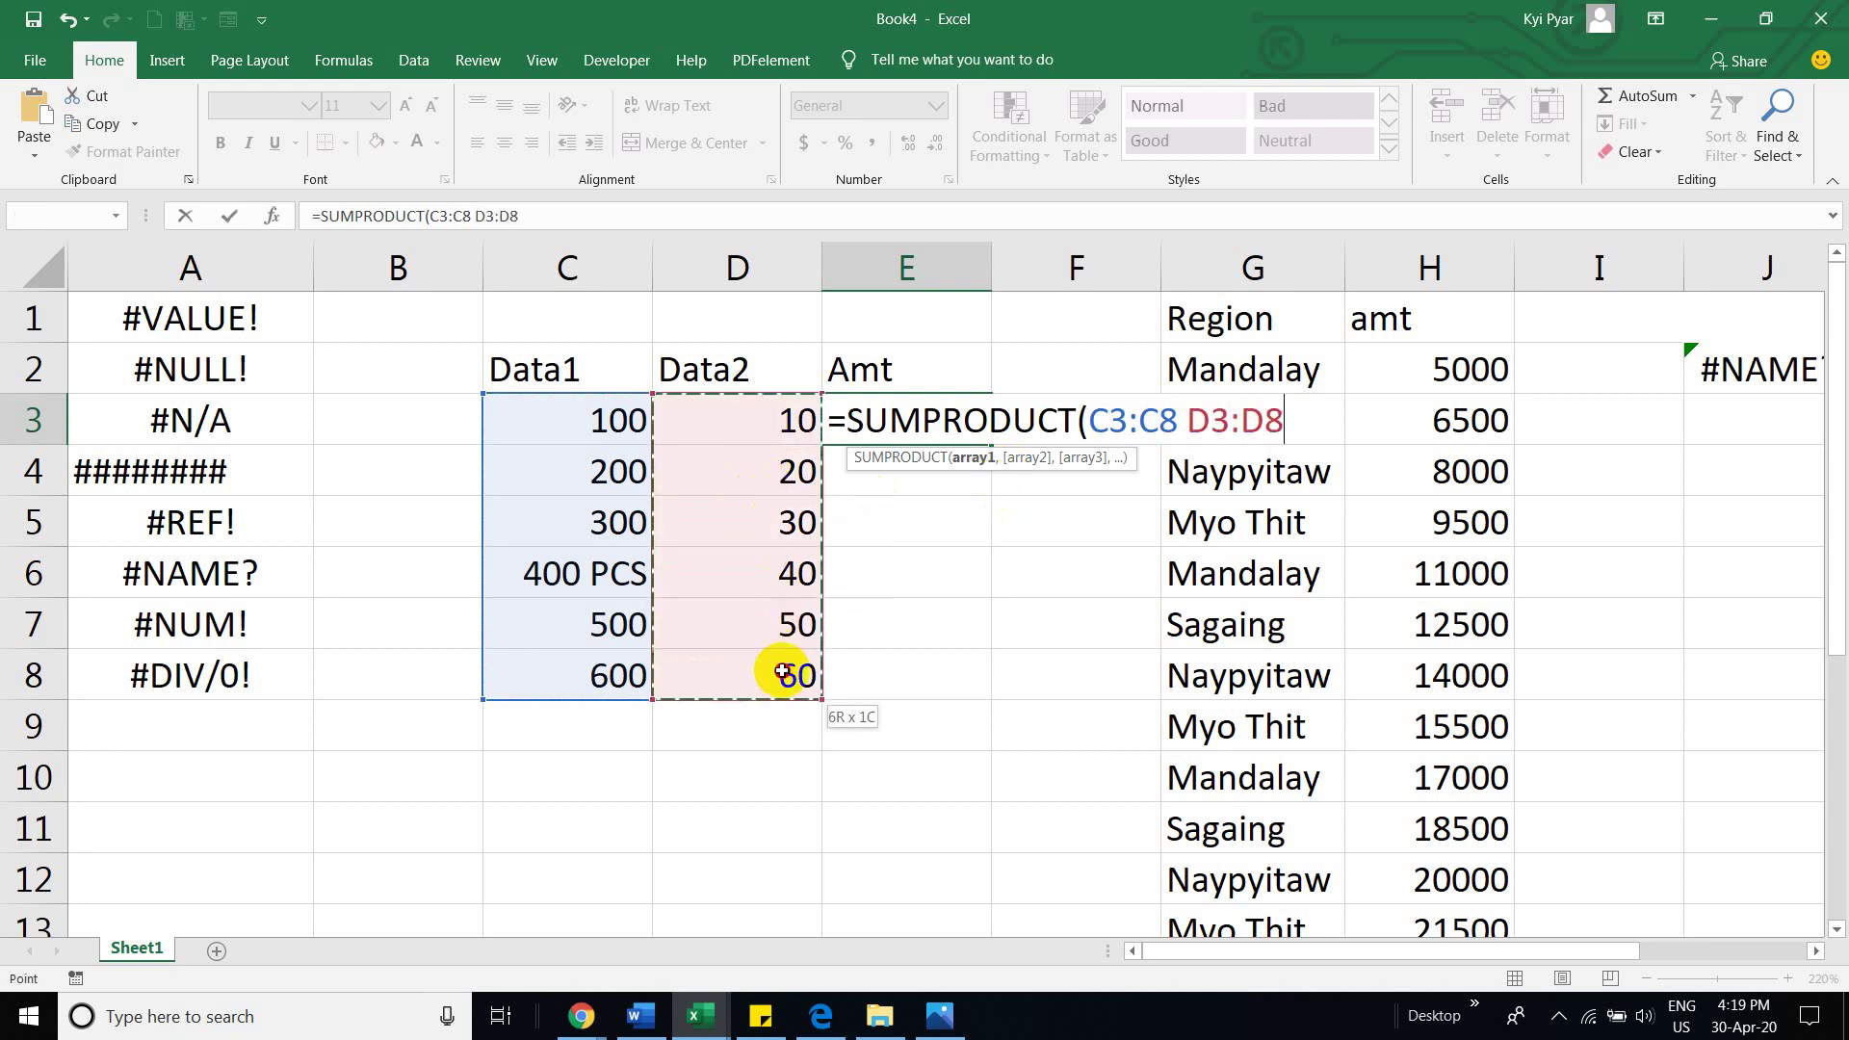
pyautogui.write(')')
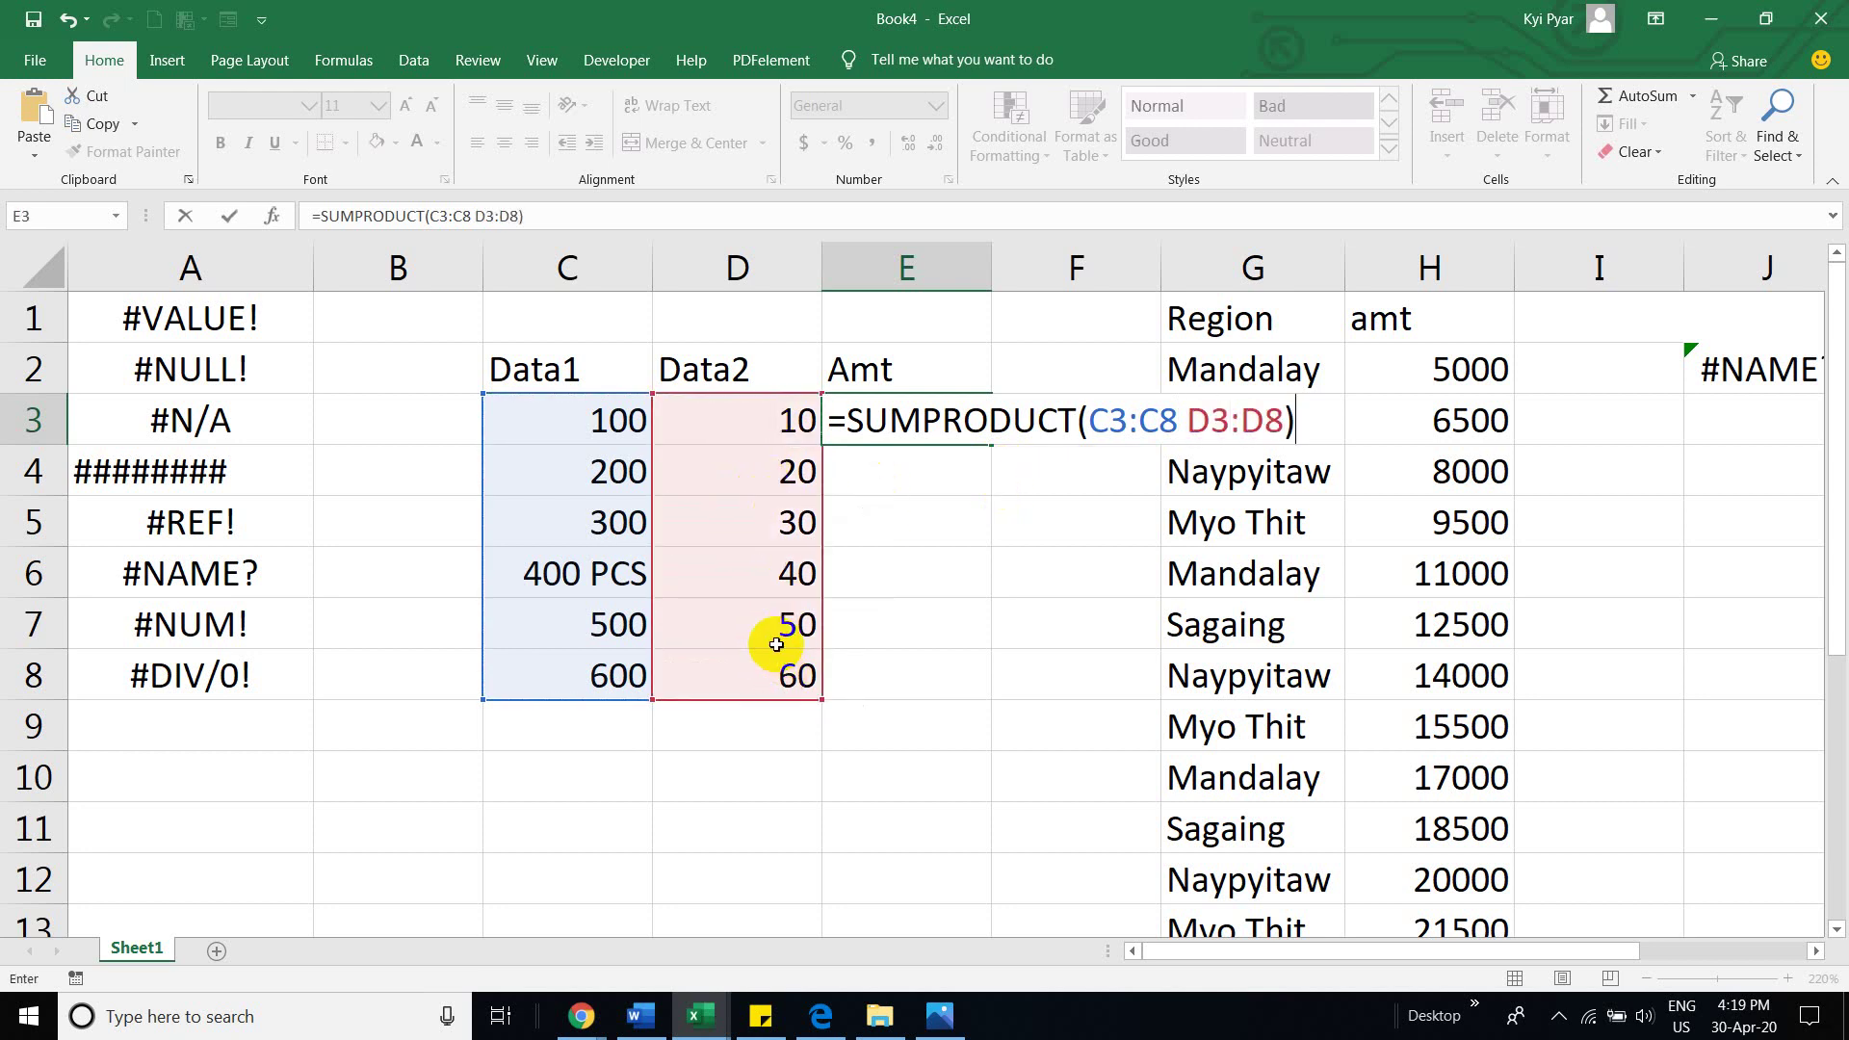
pyautogui.press('Return')
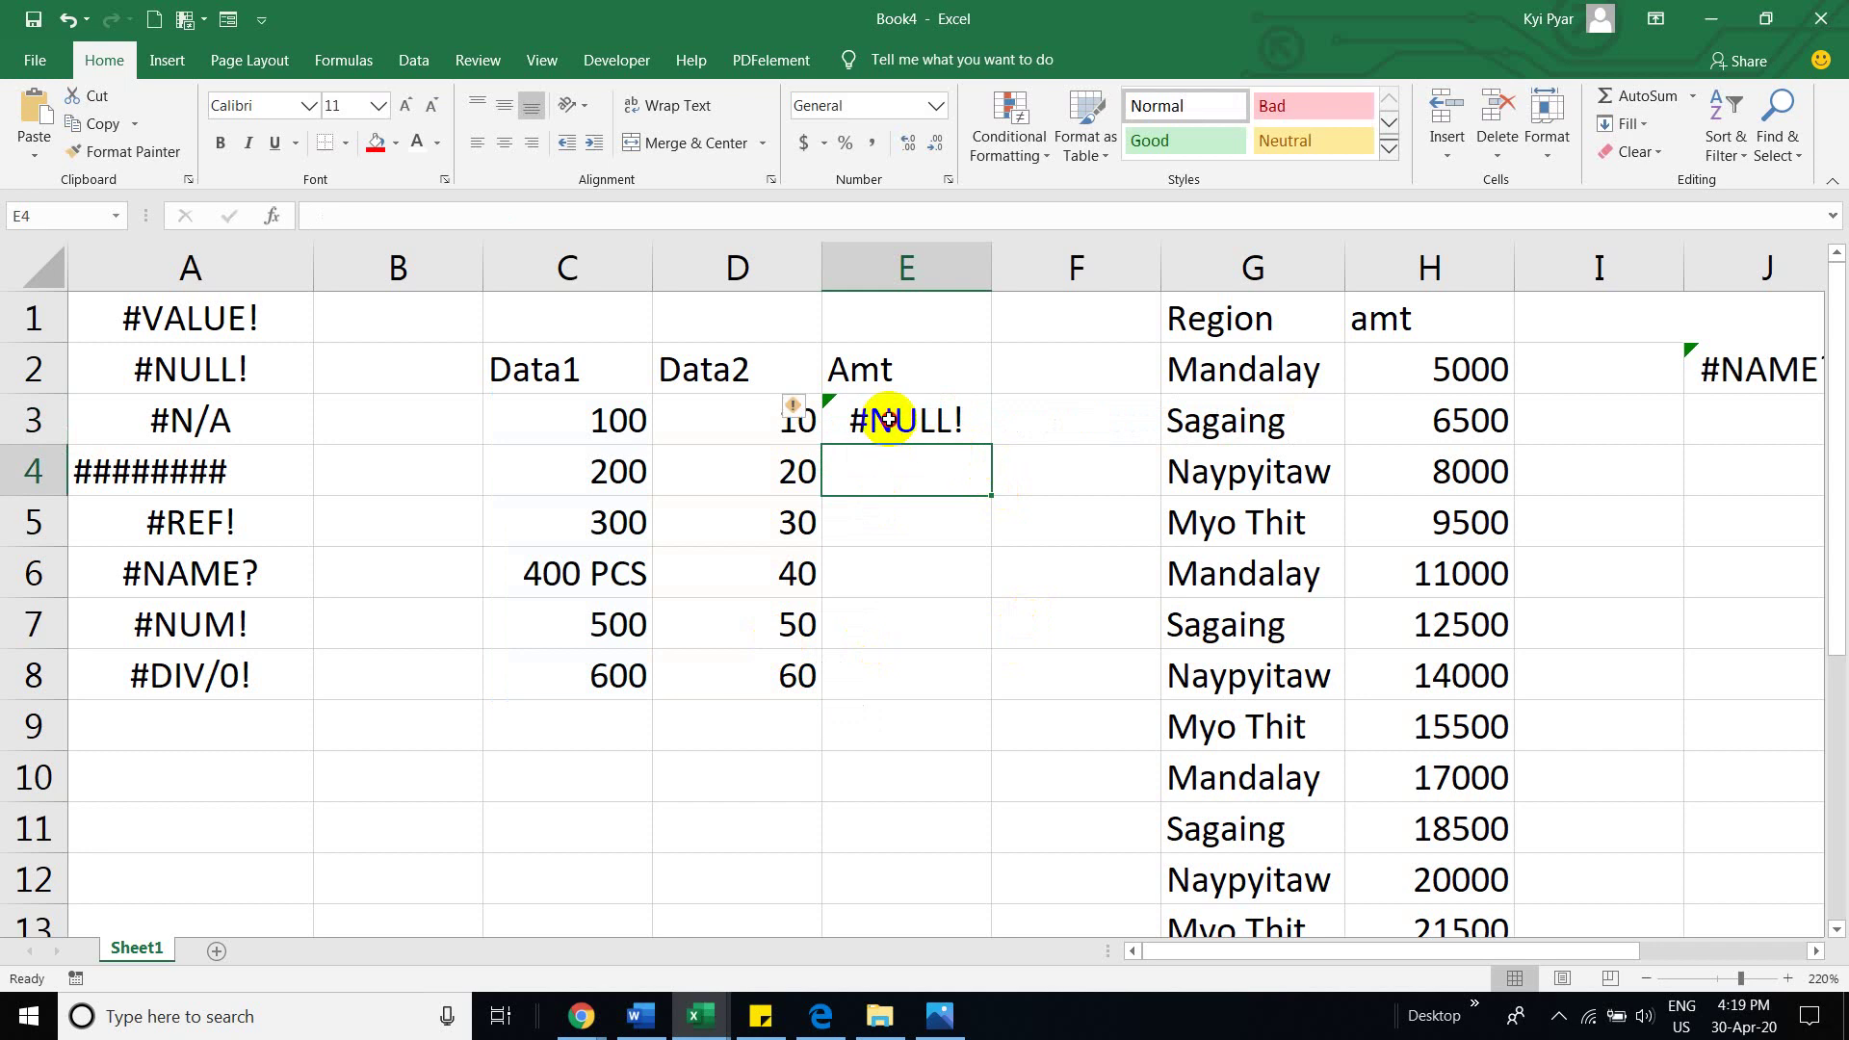
pyautogui.click(887, 420)
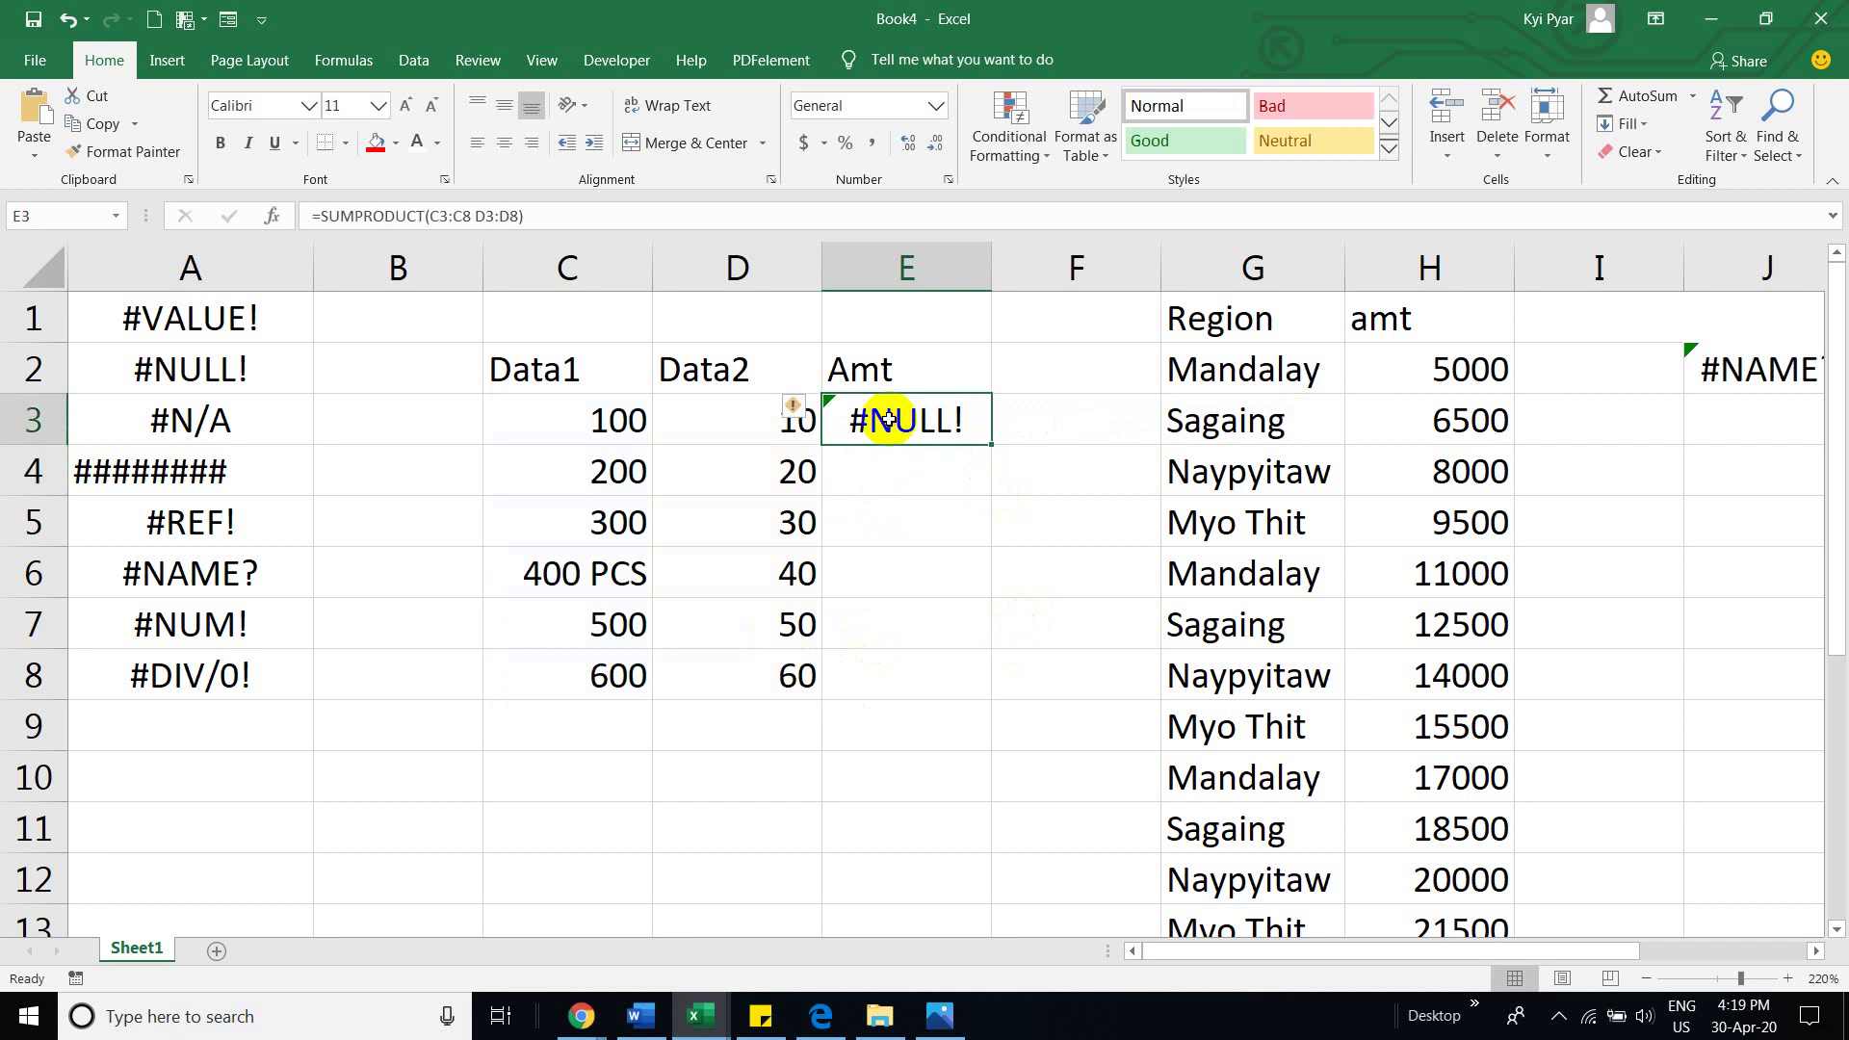
pyautogui.doubleClick(887, 420)
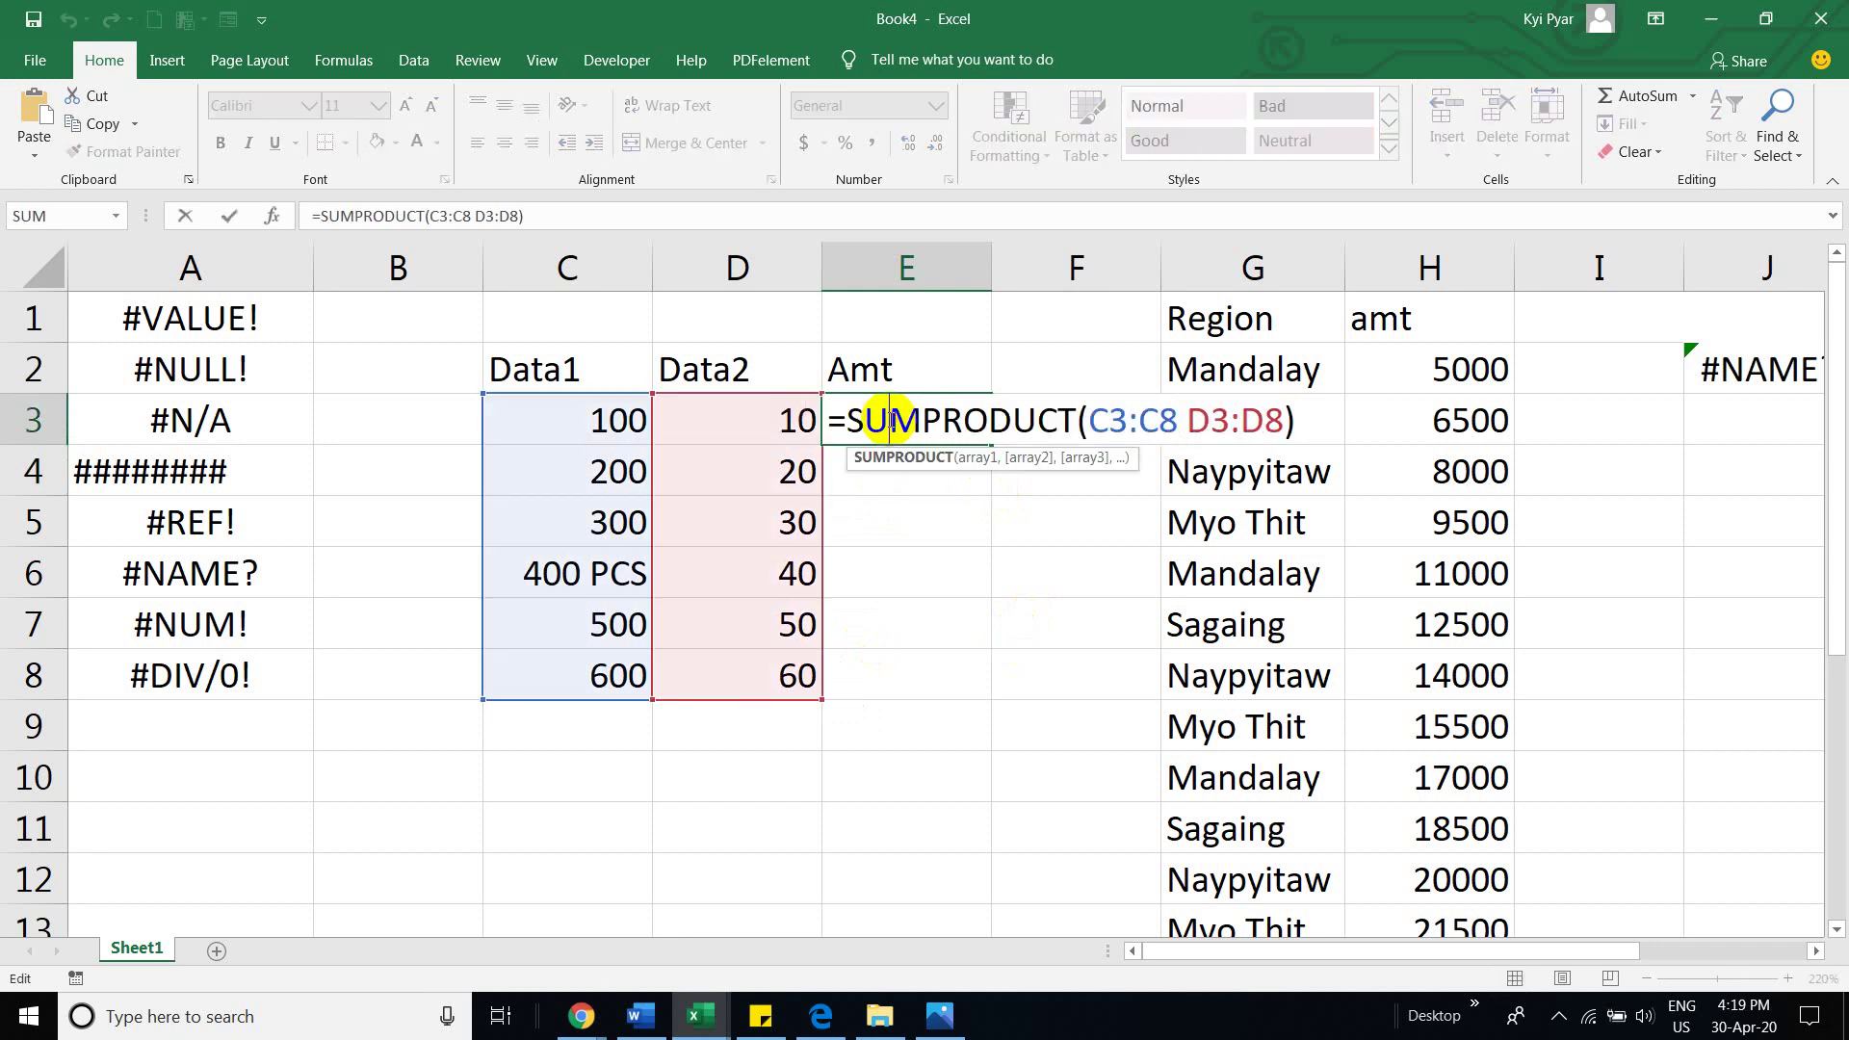
# - Replace the space with a comma so E3's =SUMPRODUCT(C3:C8,D3:D8) returns 91000
pyautogui.click(1139, 420)
pyautogui.click(1191, 424)
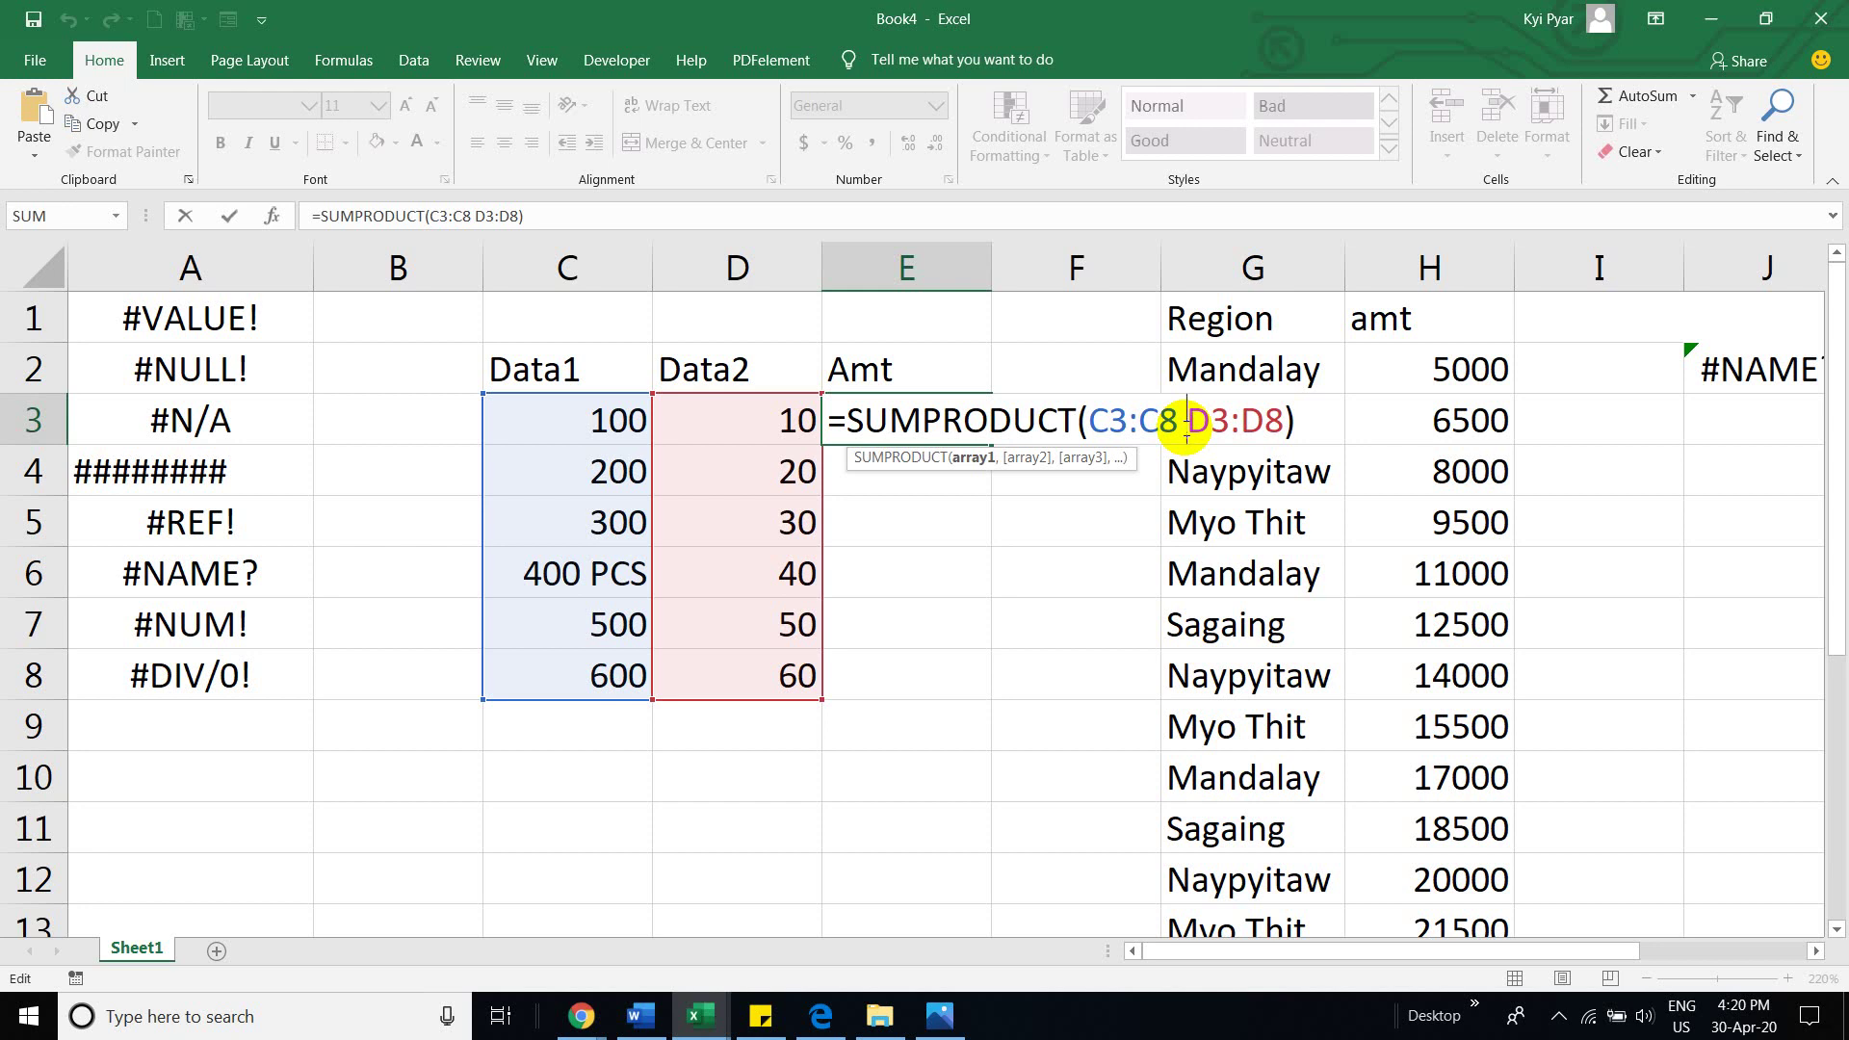
pyautogui.press('BackSpace')
pyautogui.write('.')
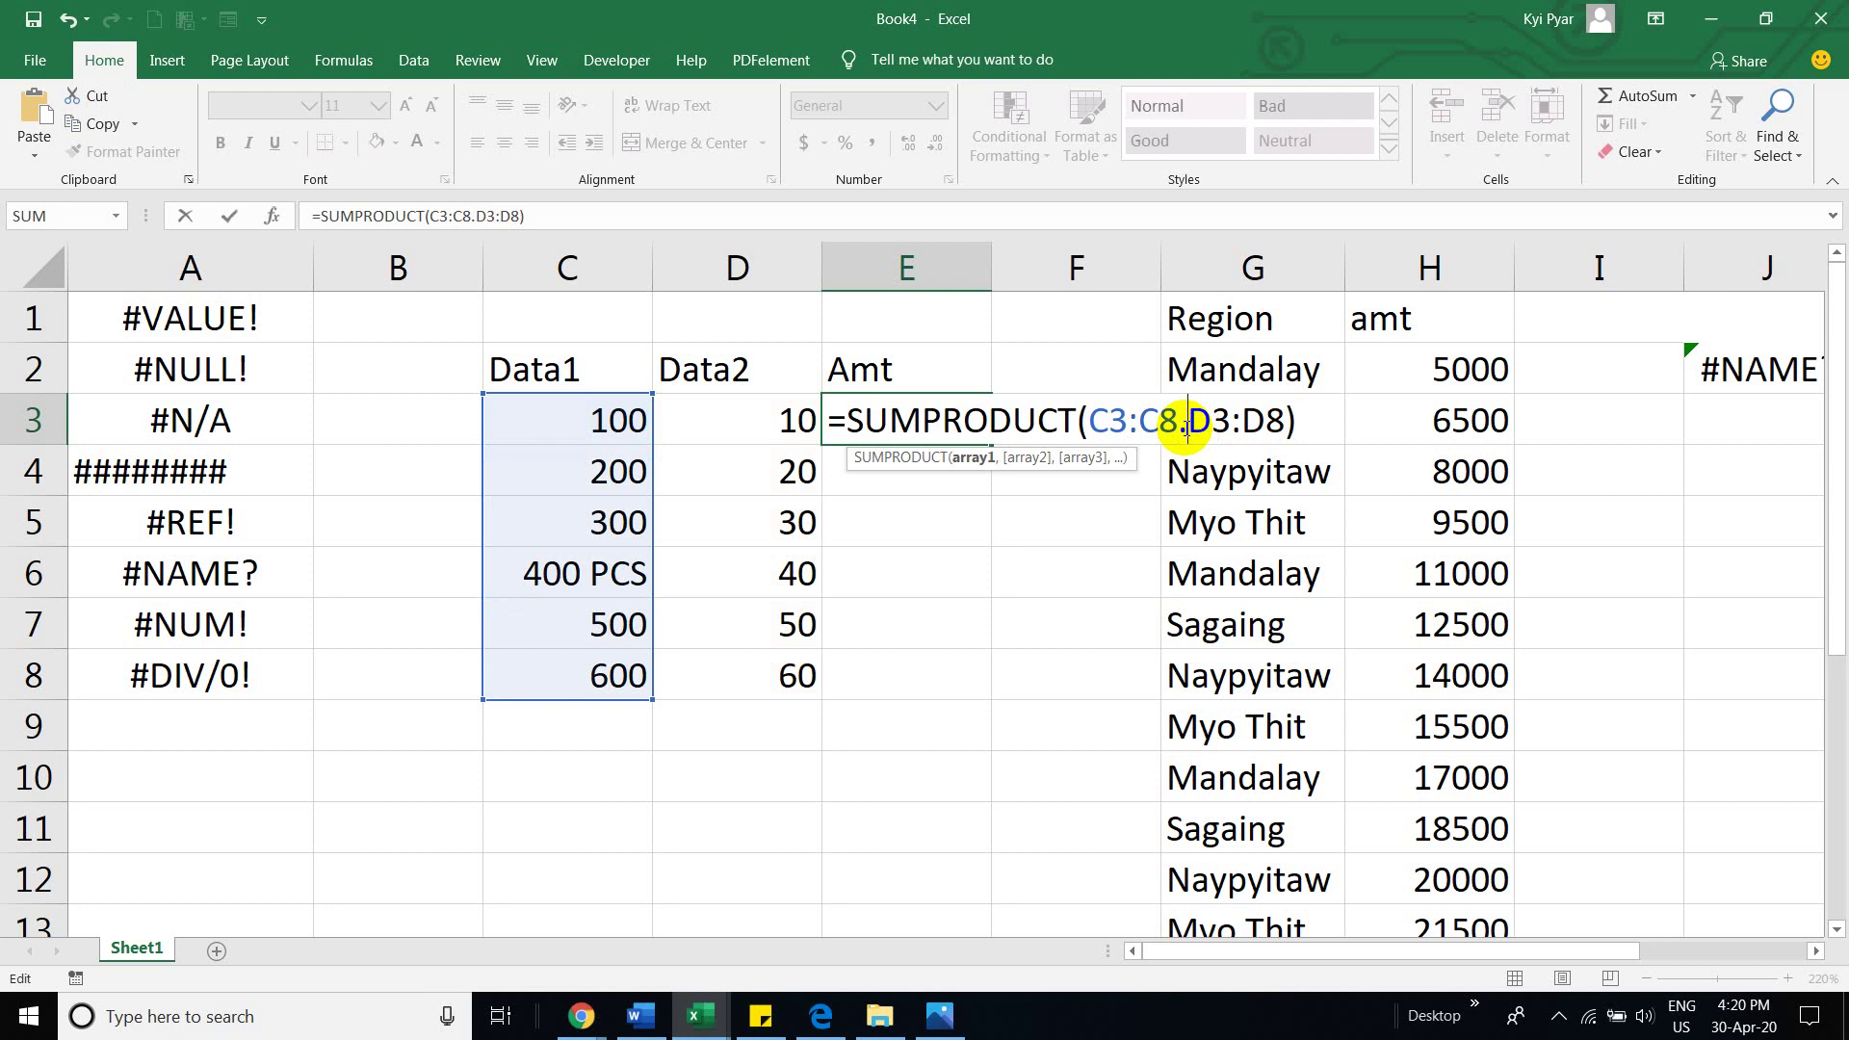
pyautogui.press('BackSpace')
pyautogui.write(',')
pyautogui.press('Return')
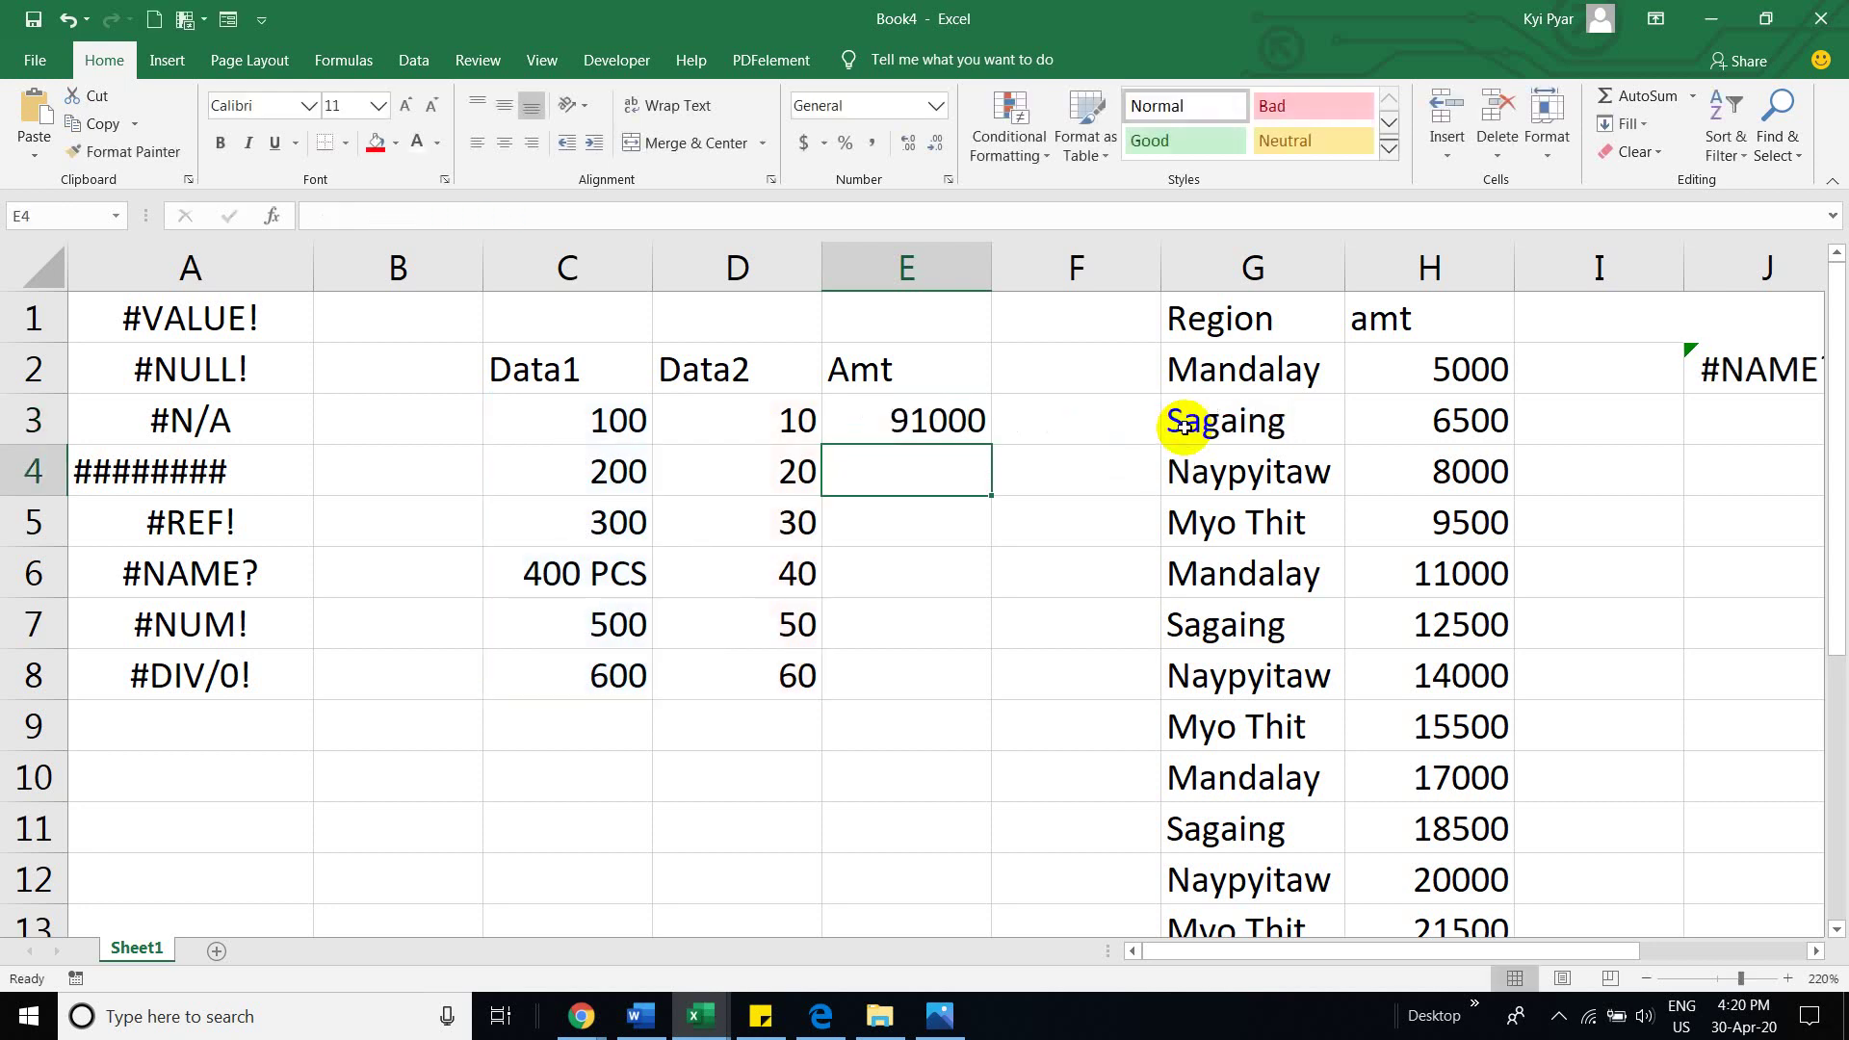
pyautogui.click(877, 409)
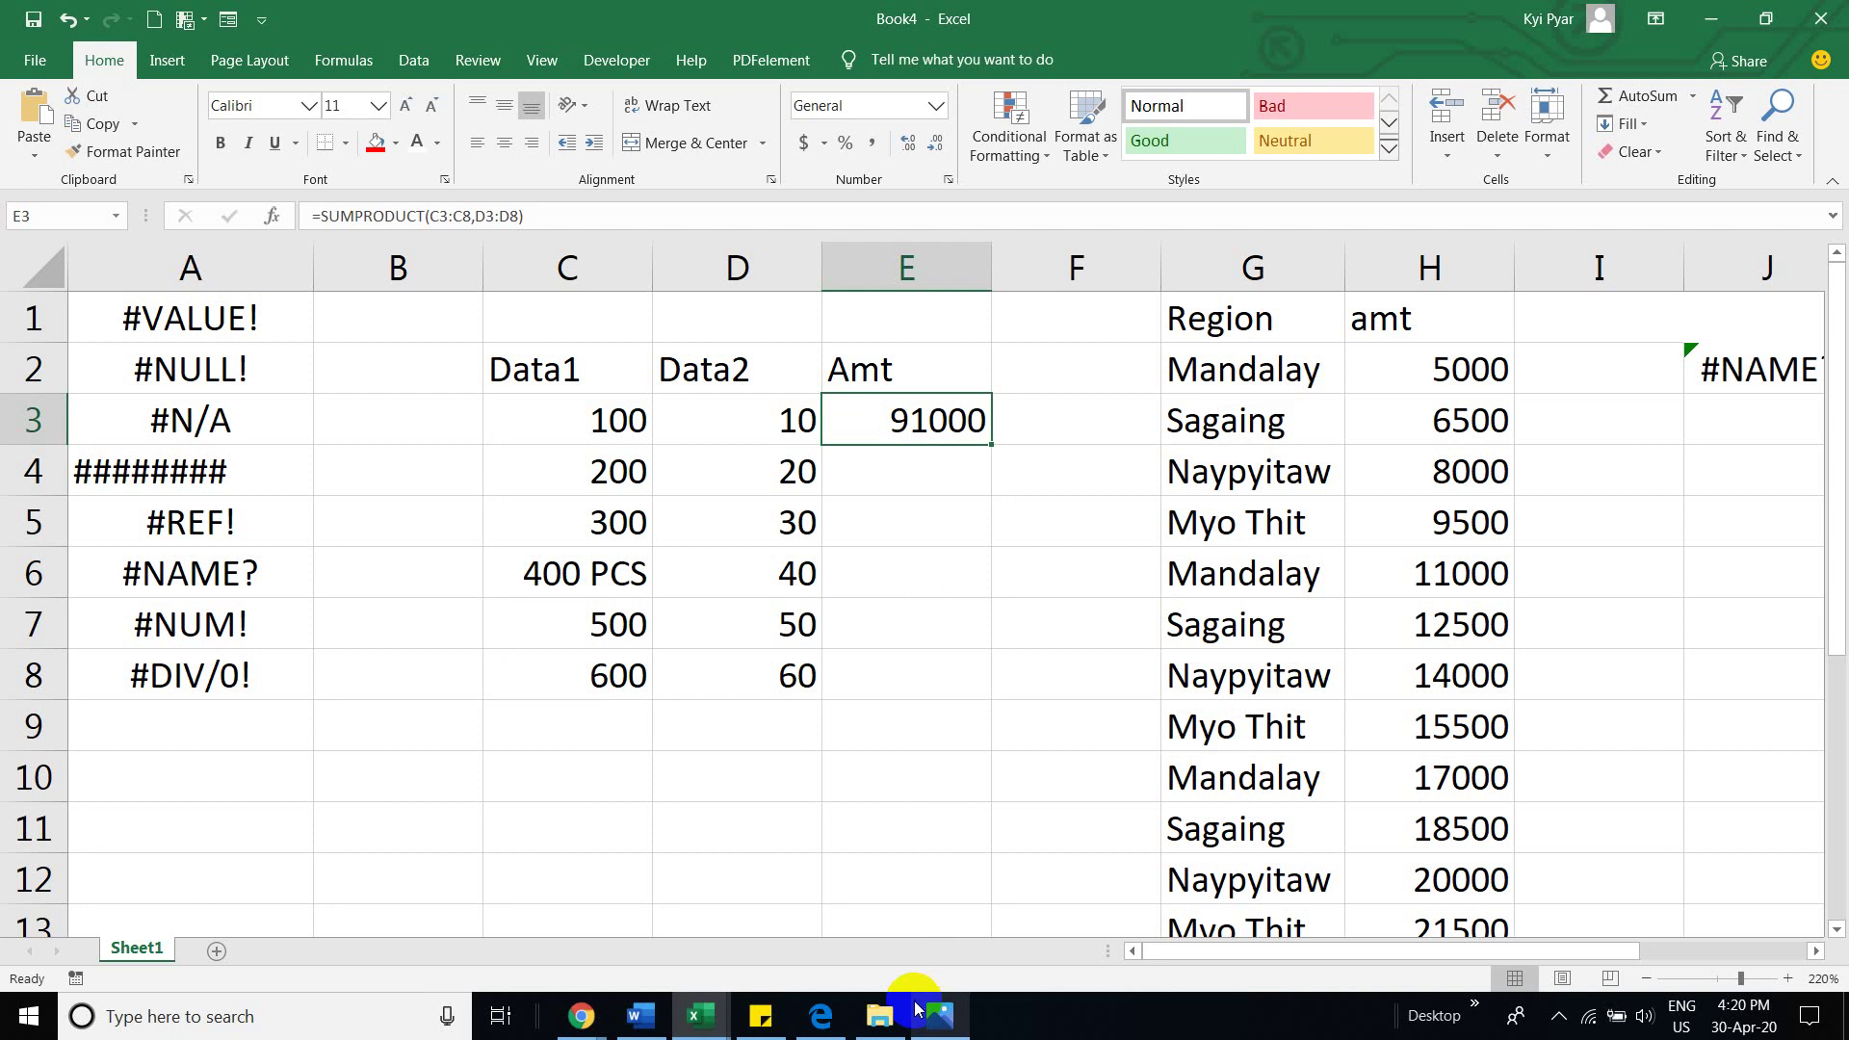
# - Select the #N/A example in A3 and switch to the #N/A Error slide
pyautogui.click(891, 784)
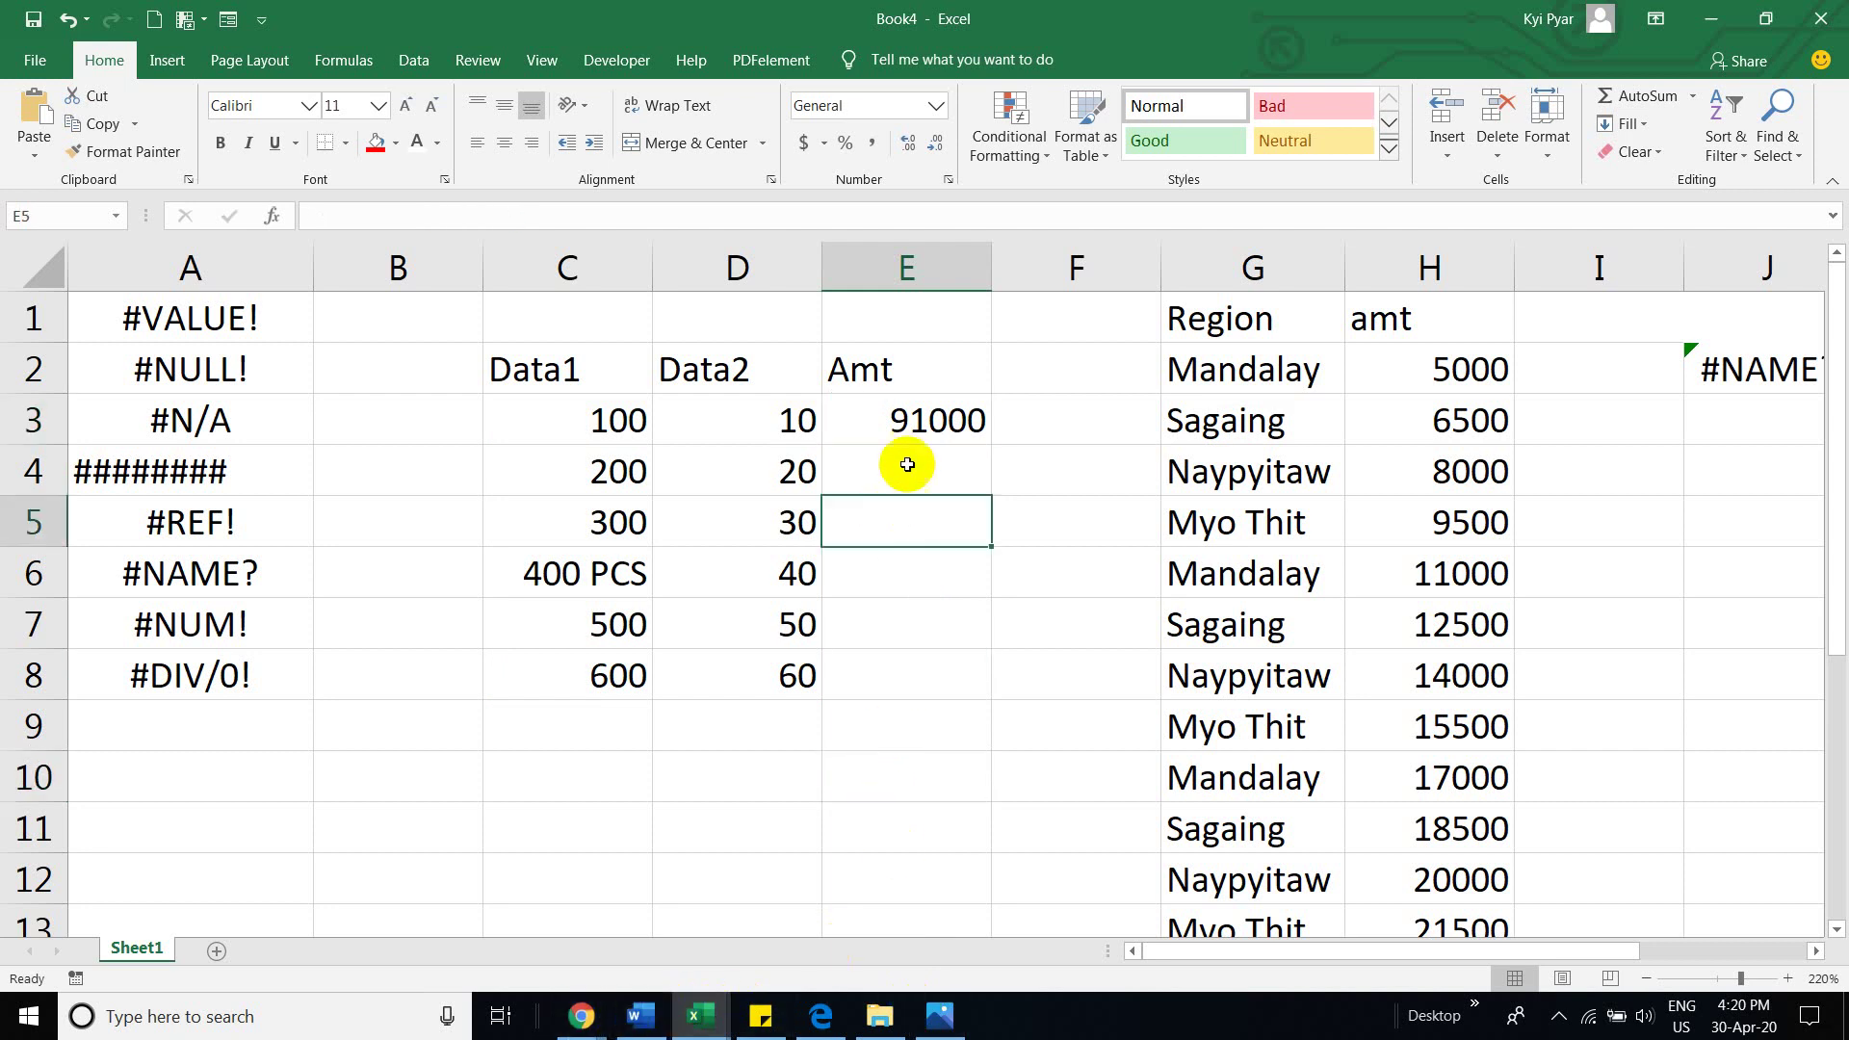
pyautogui.click(896, 438)
pyautogui.click(178, 409)
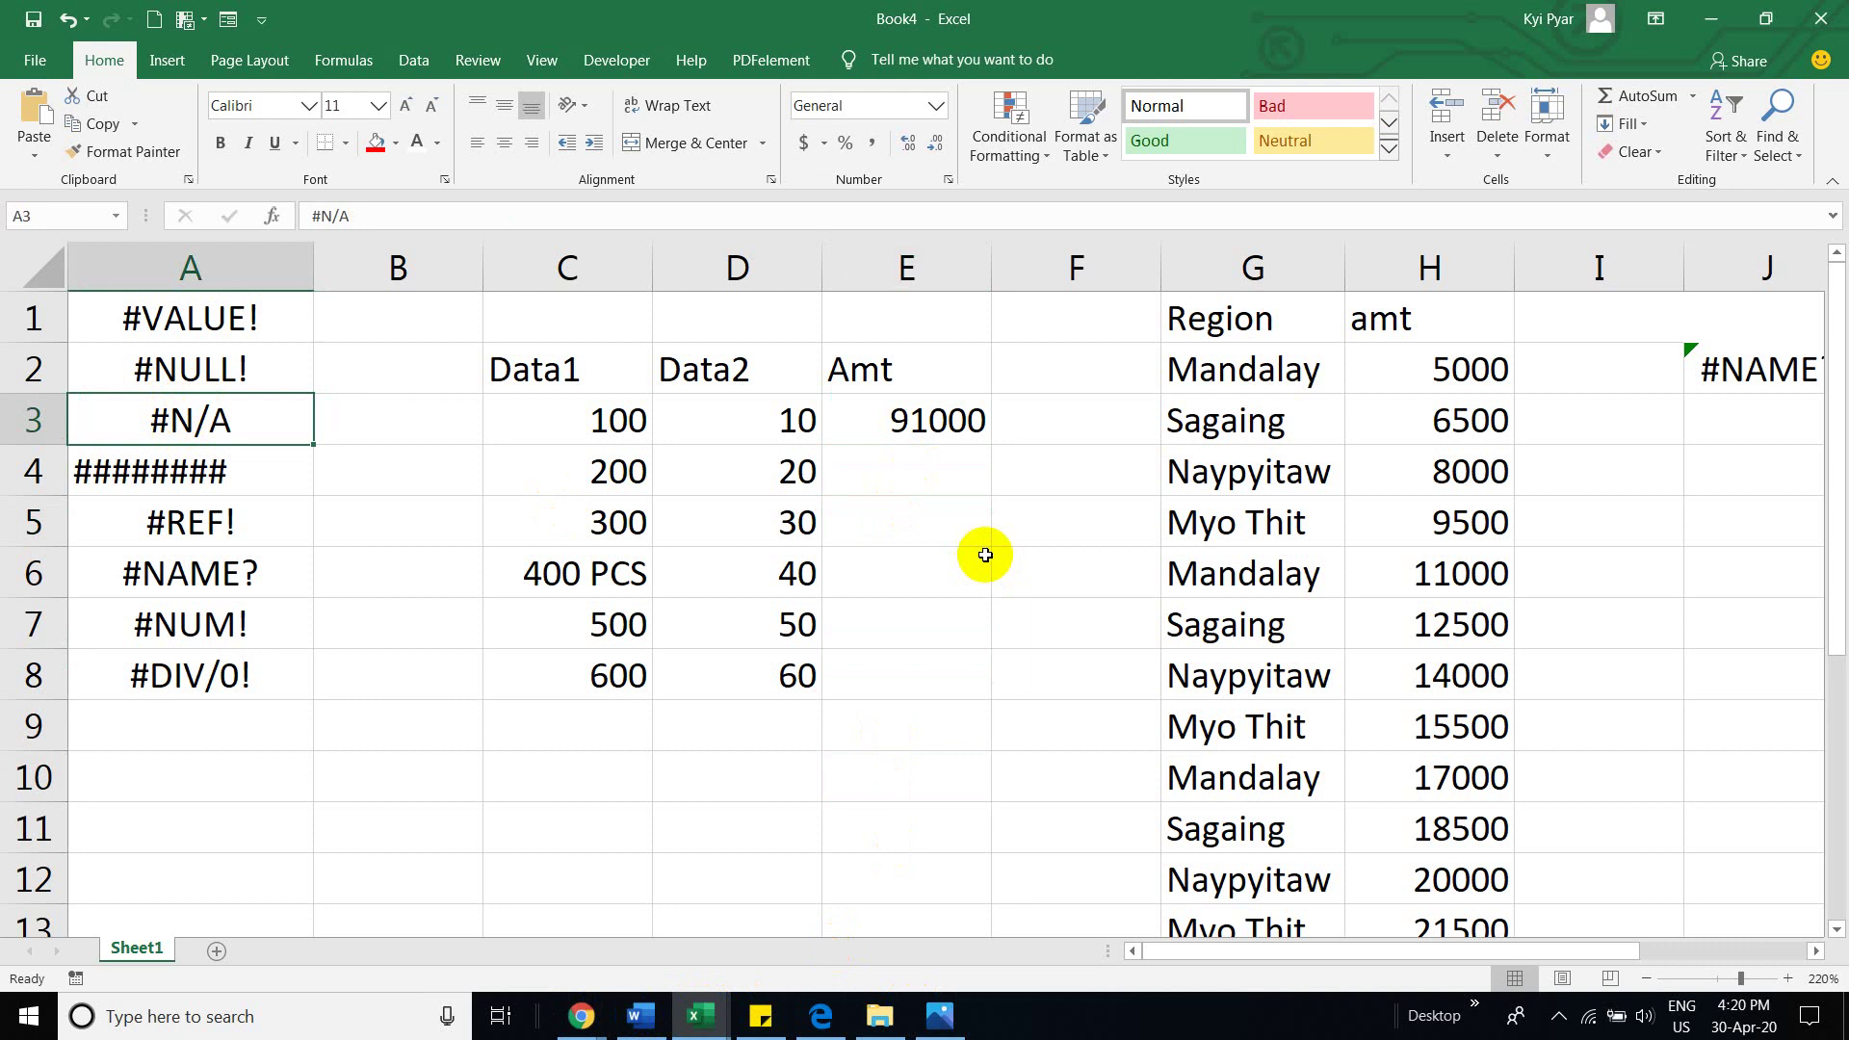
pyautogui.hotkey('alt', 'Tab')
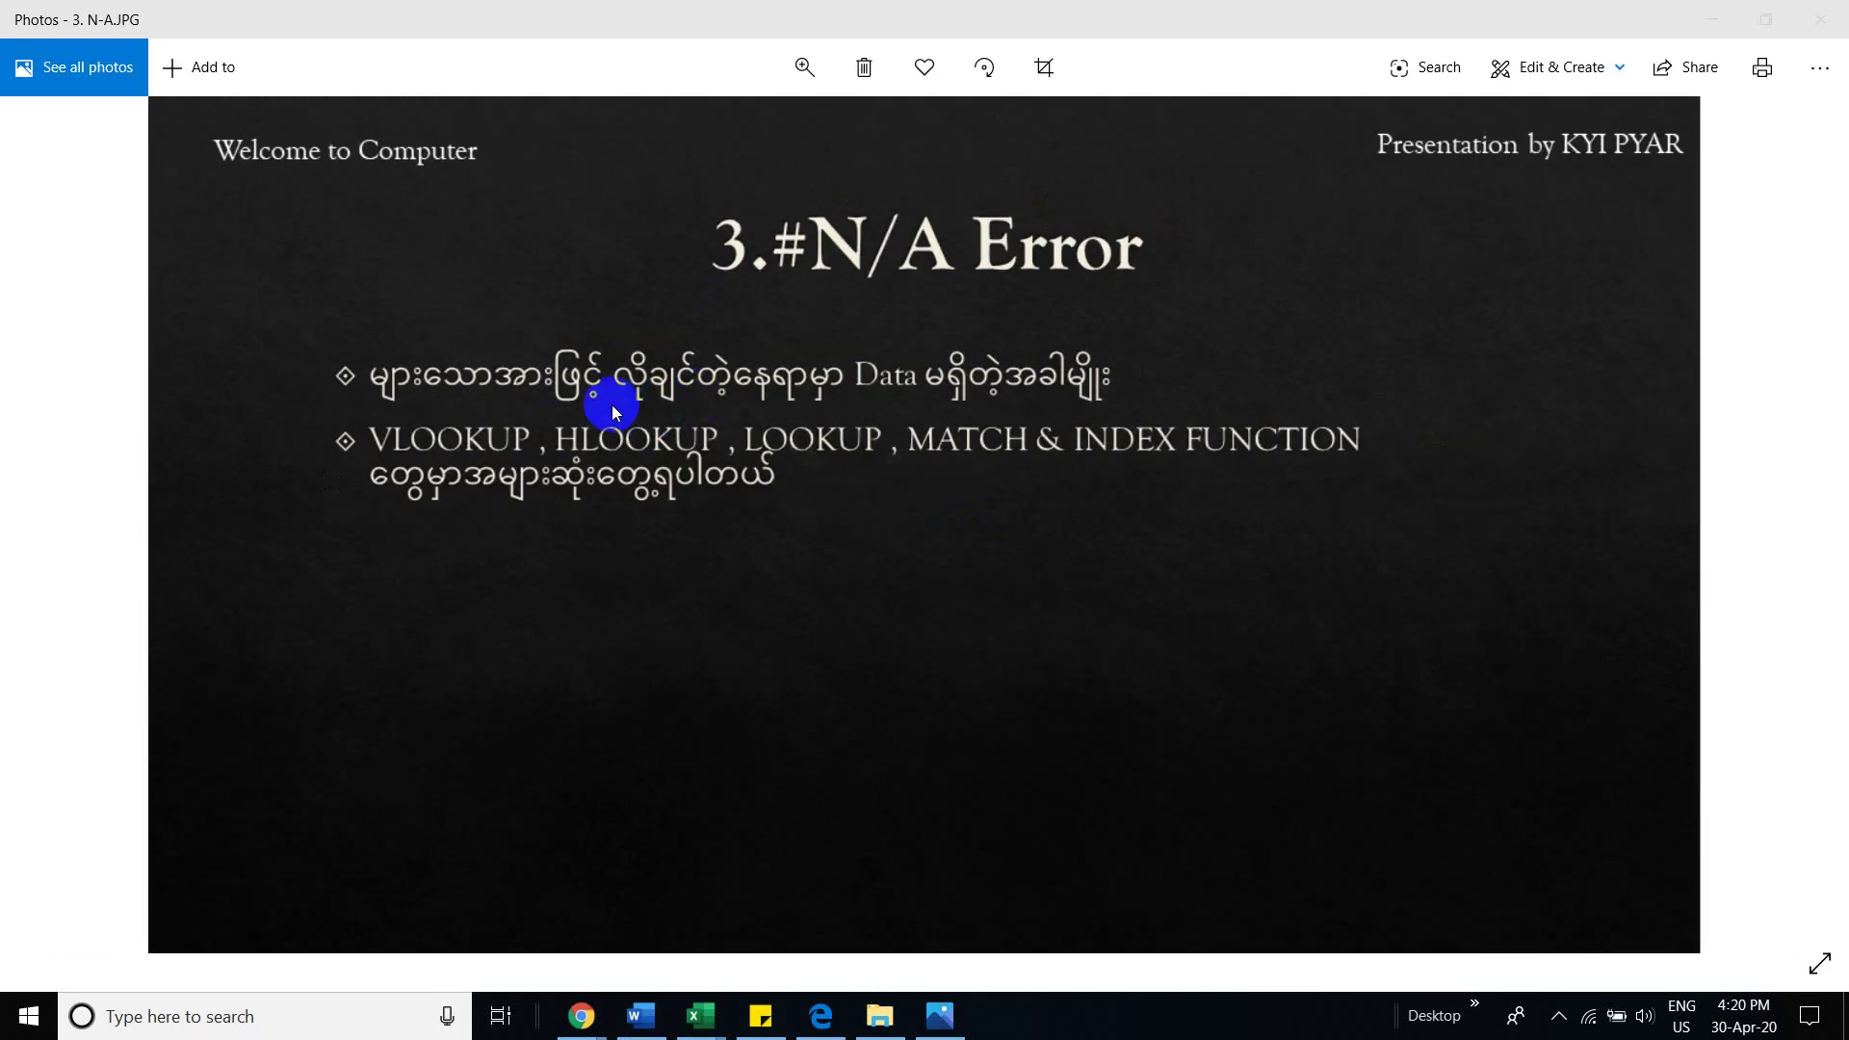
# - Zoom into the 3.#N/A Error slide, then return to the Book4 workbook
pyautogui.scroll(1, 614, 403)
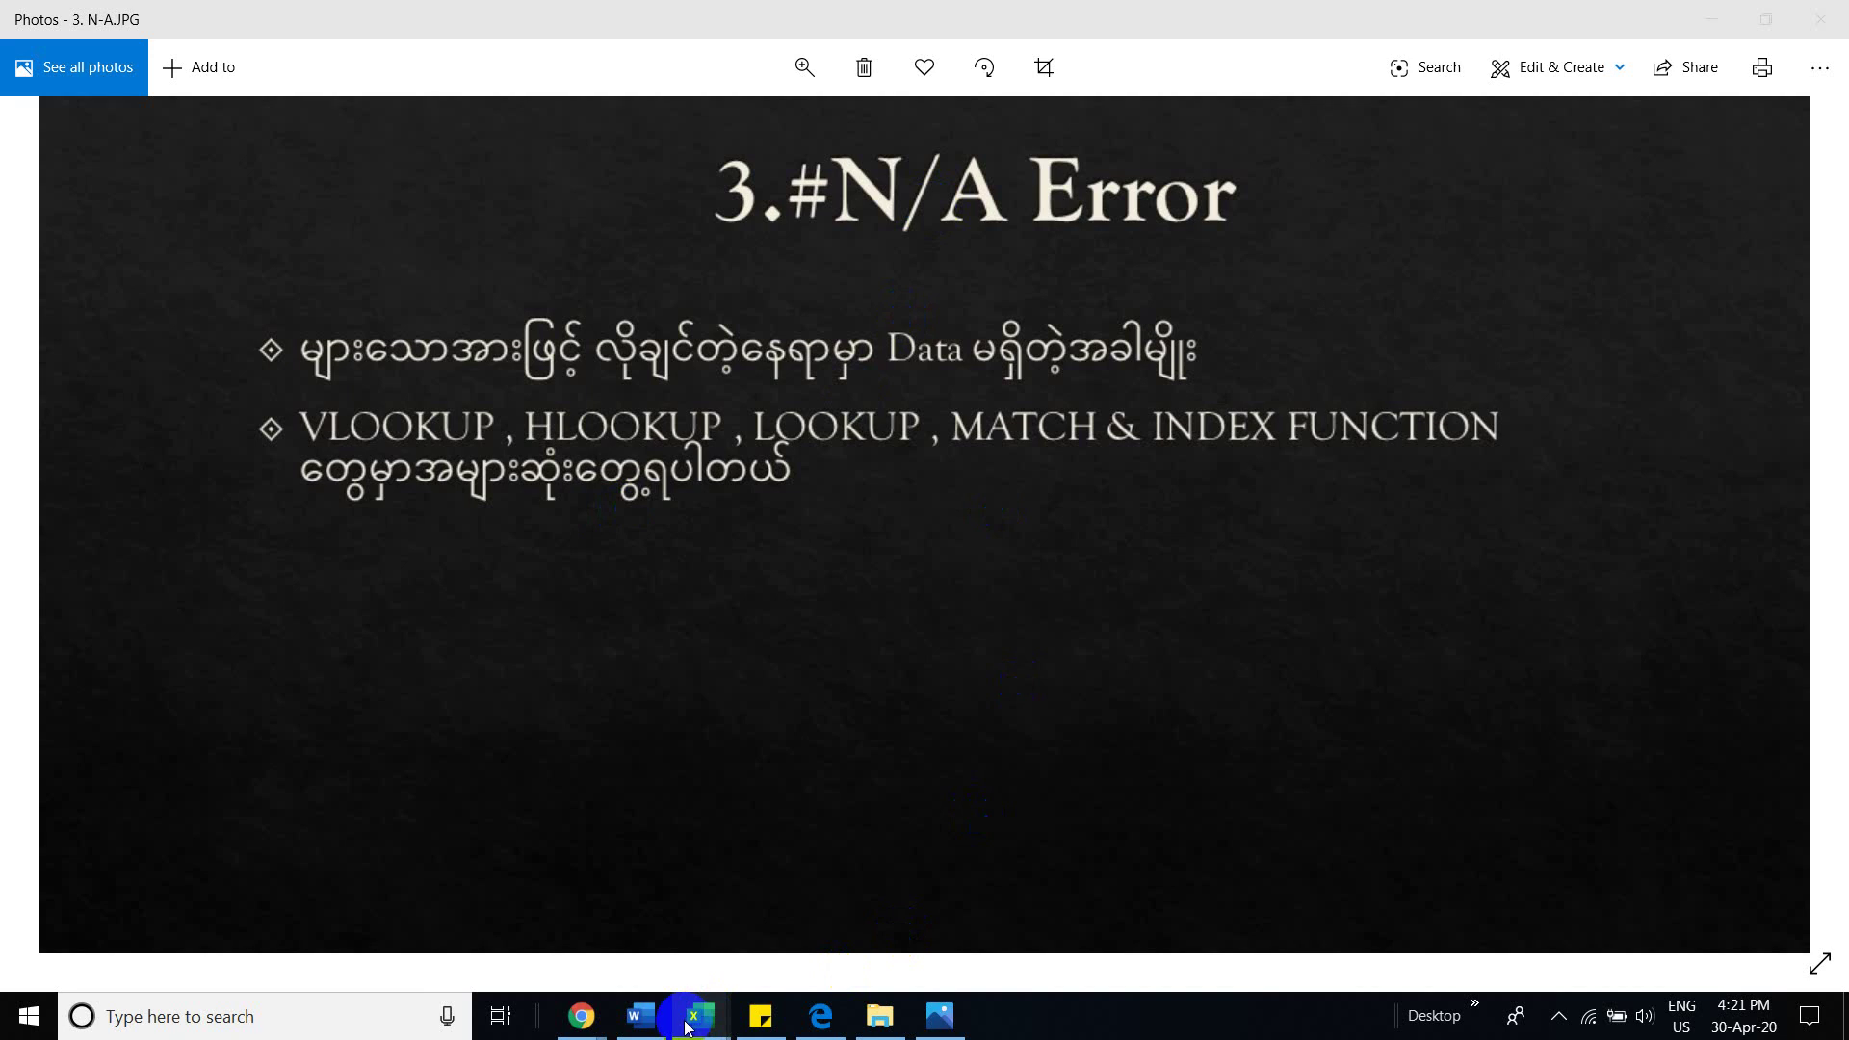
pyautogui.moveTo(700, 1015)
pyautogui.click(929, 944)
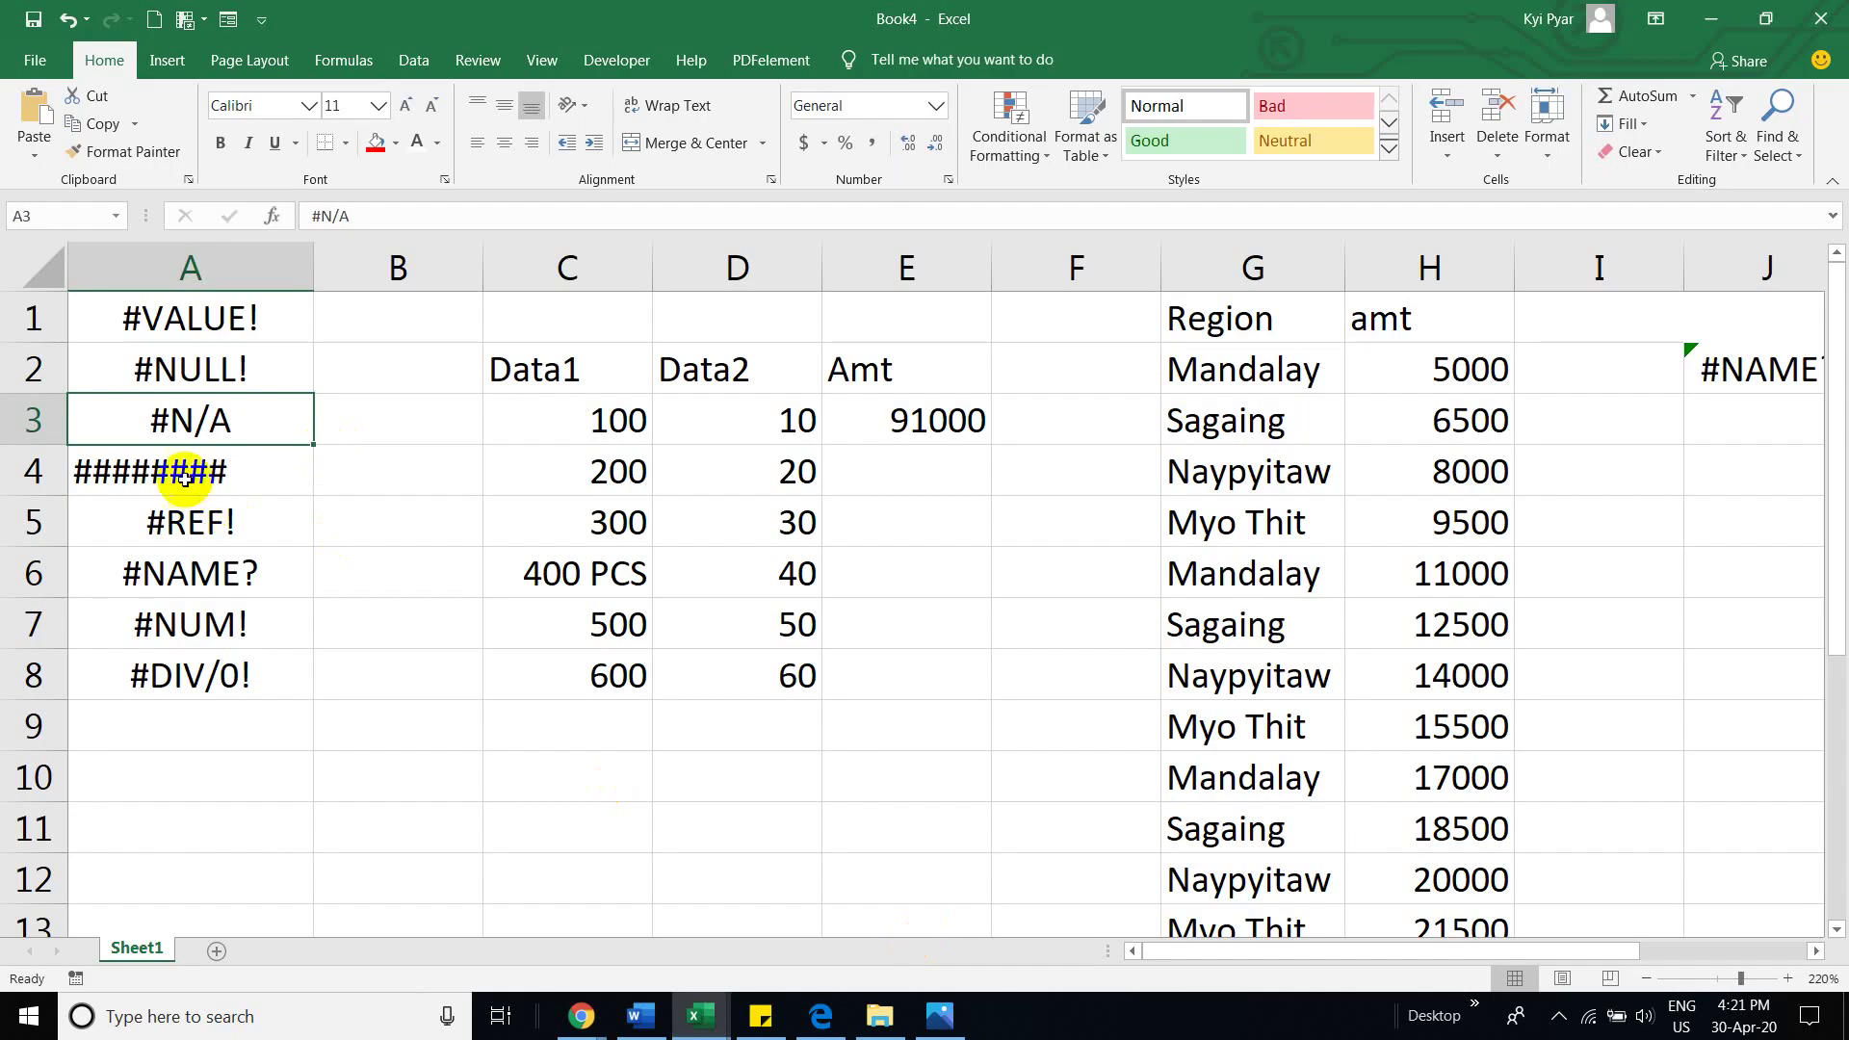
# - Advance the slideshow to the 4.###### Error slide, zoom in, then return to Book4
pyautogui.click(185, 478)
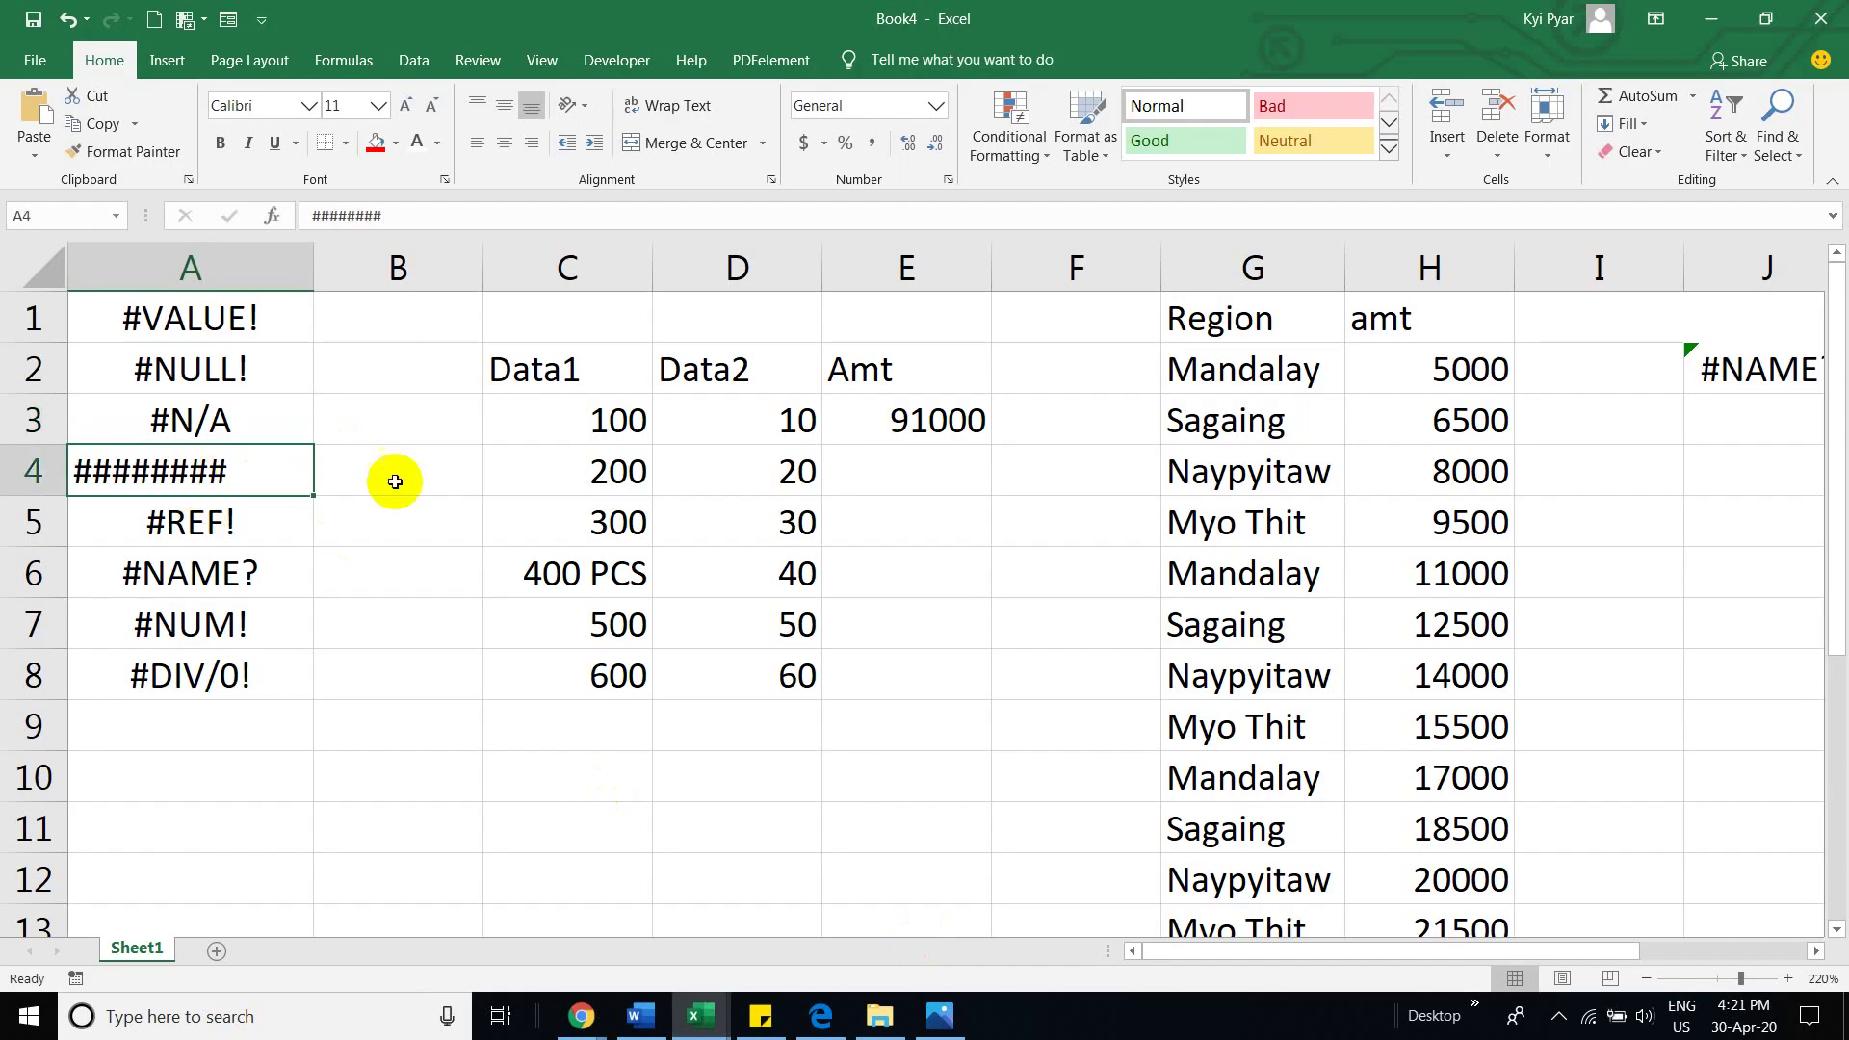
pyautogui.click(838, 726)
pyautogui.click(940, 1016)
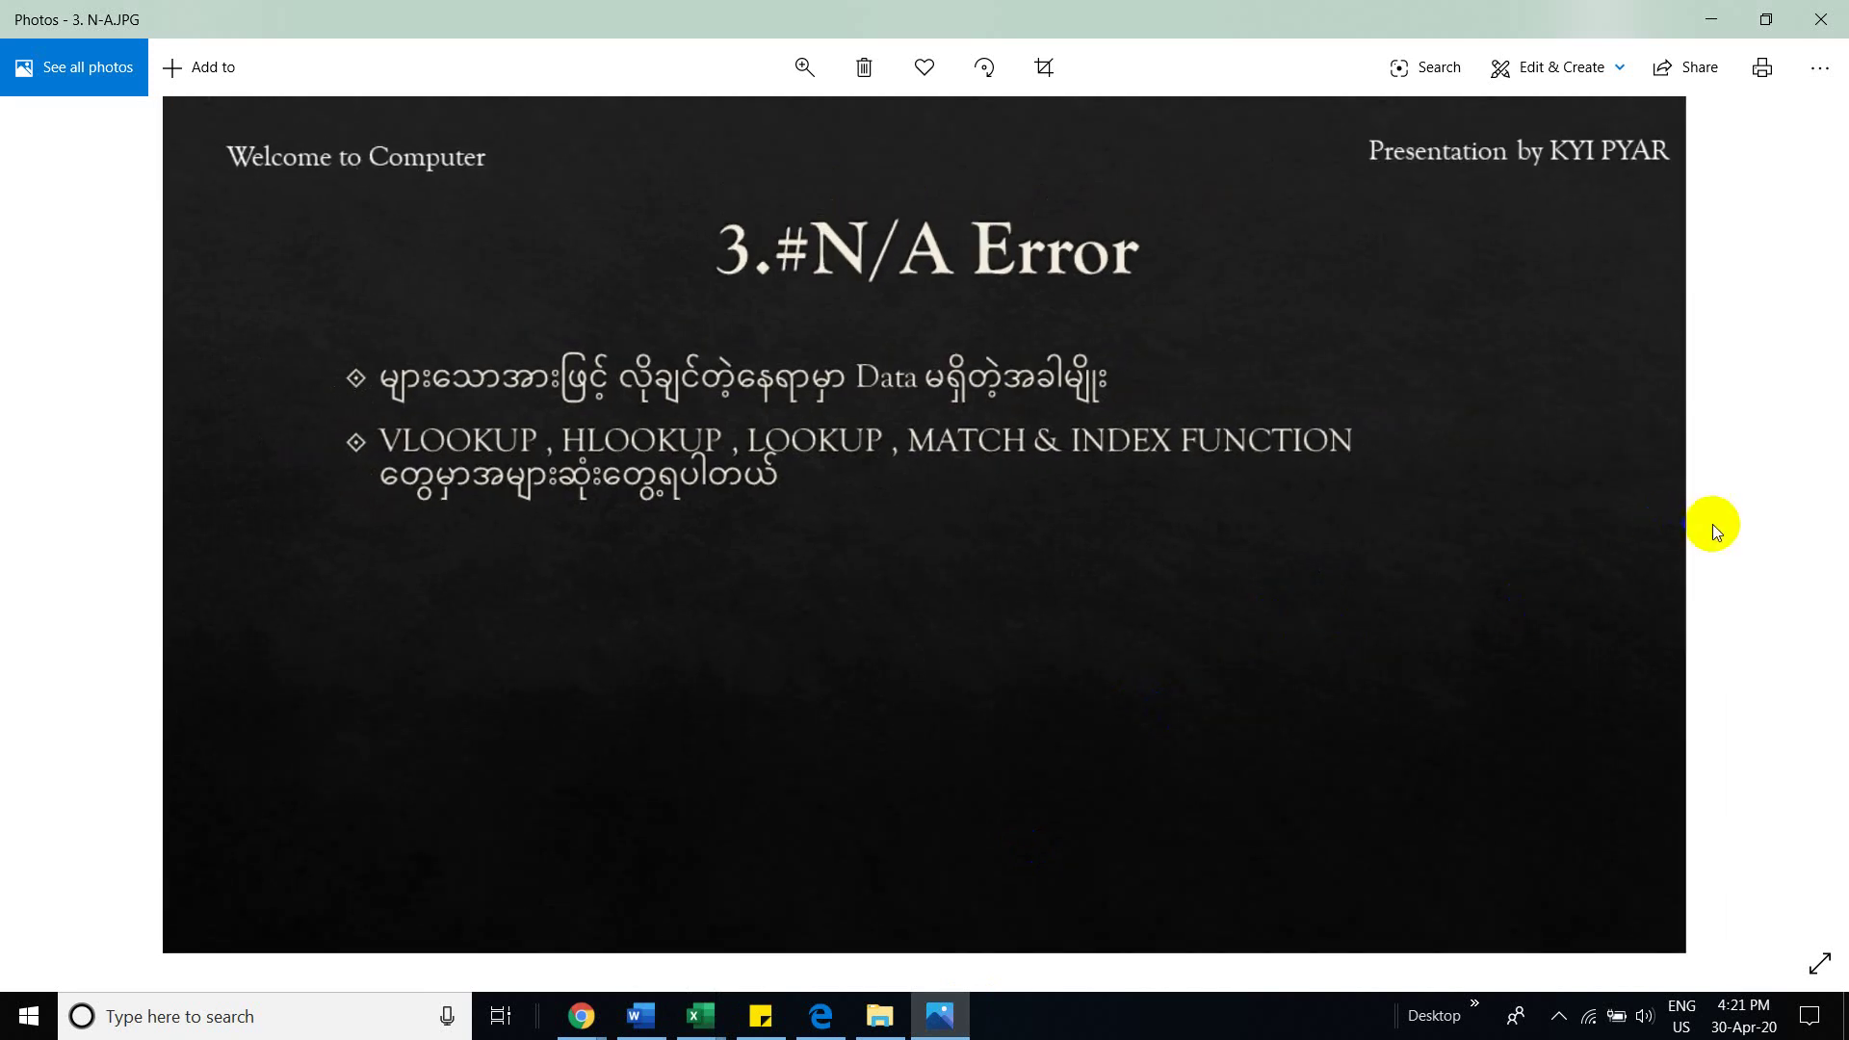
pyautogui.click(1799, 520)
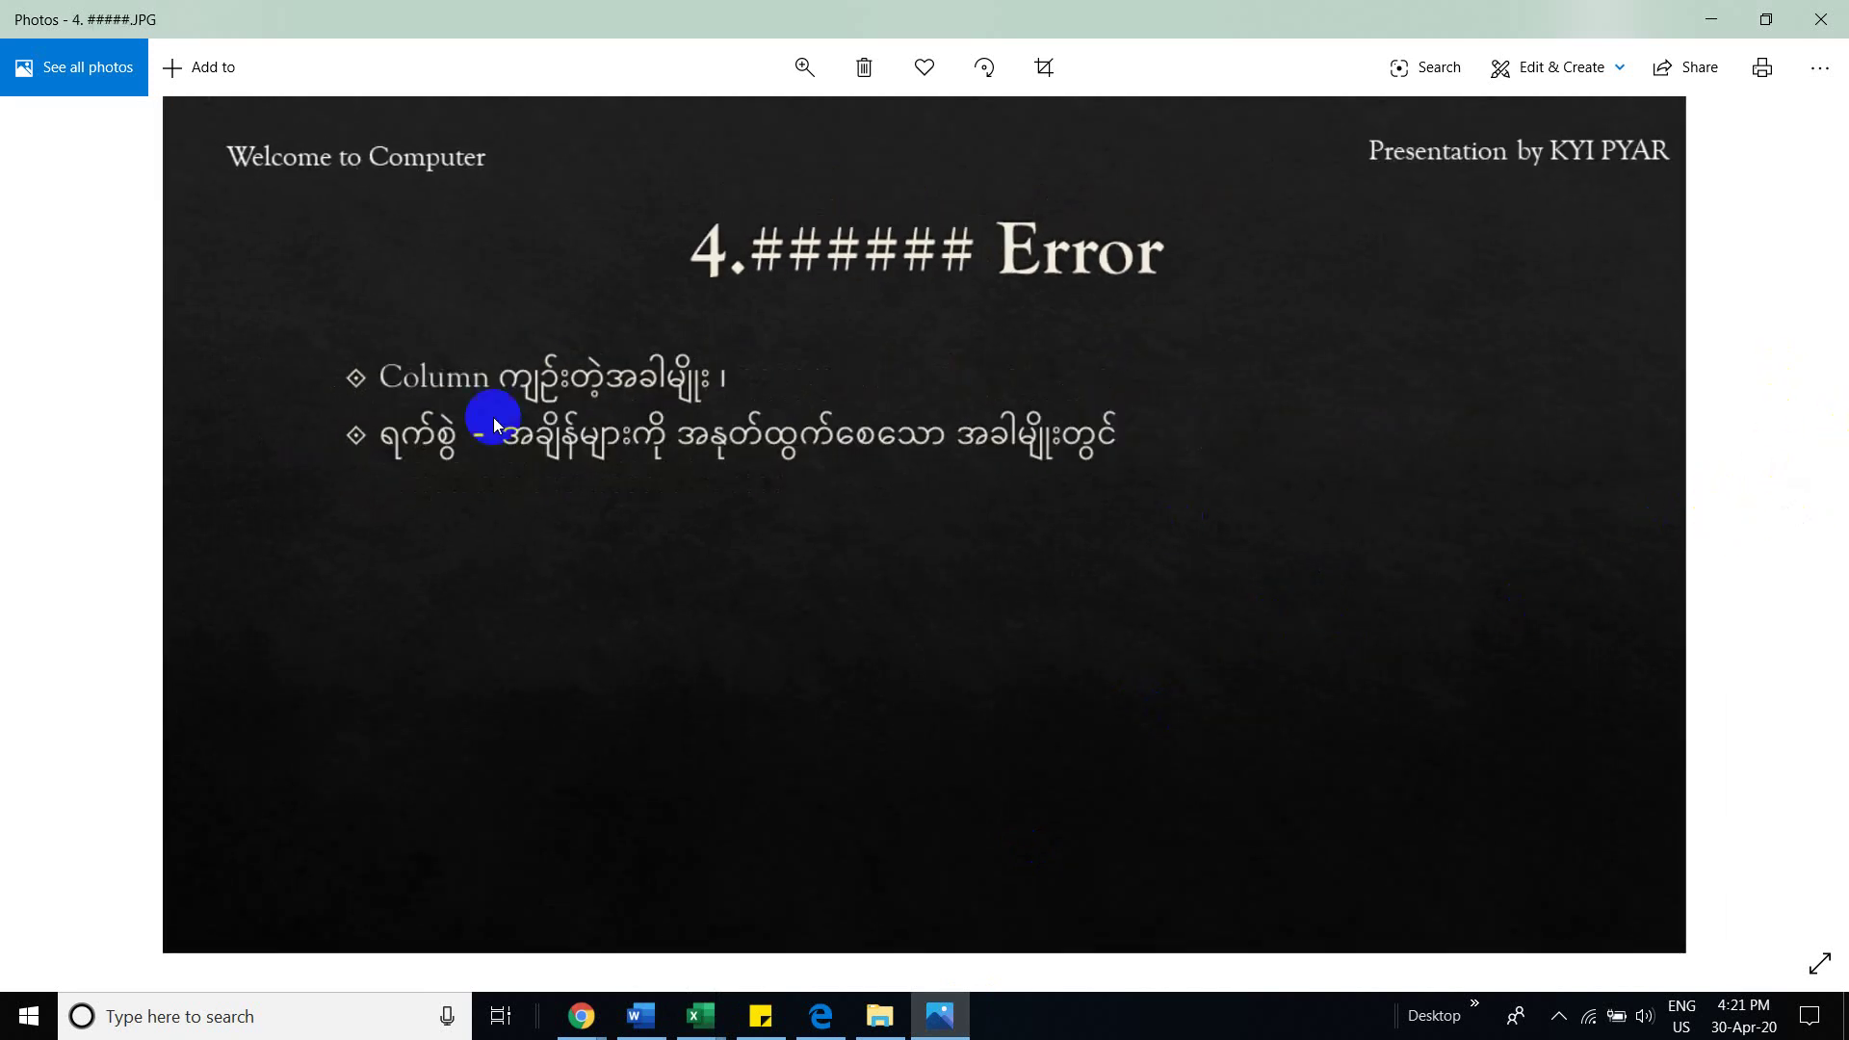
pyautogui.scroll(1, 752, 389)
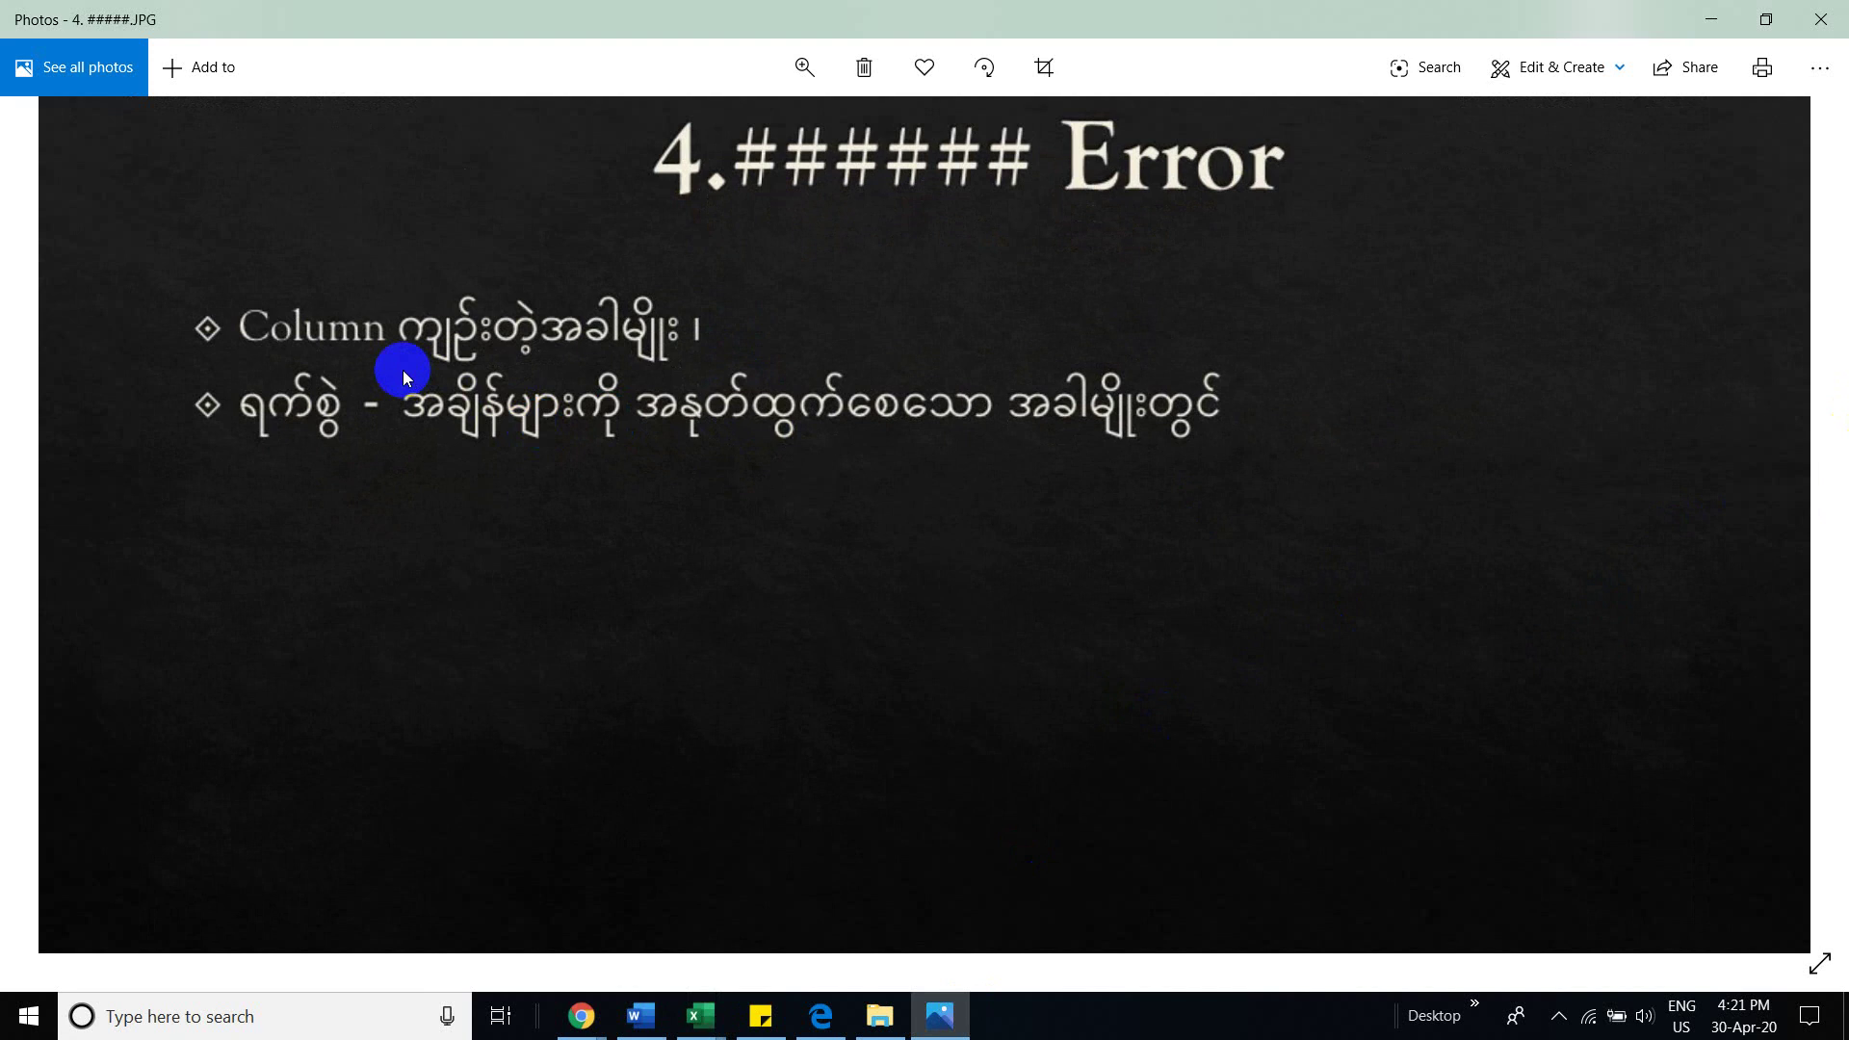
pyautogui.moveTo(699, 1015)
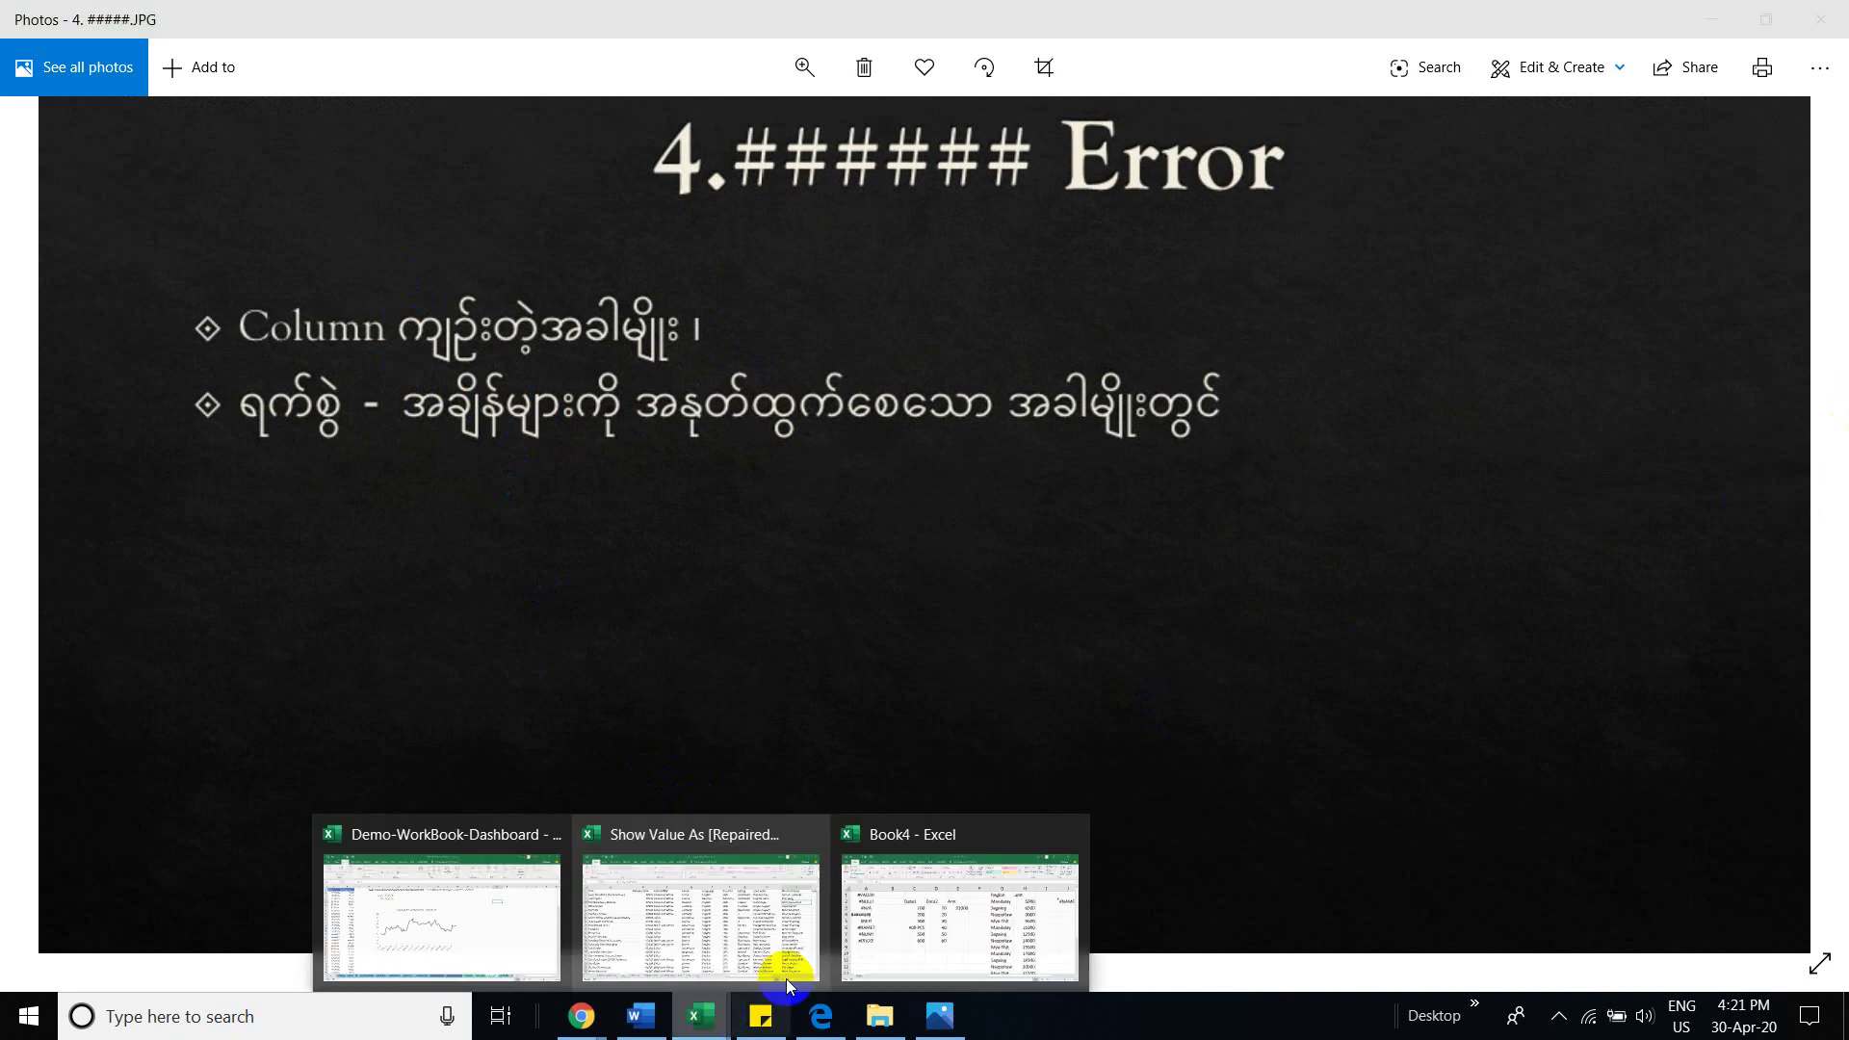
pyautogui.click(910, 910)
pyautogui.click(635, 780)
# - Enter 30-4-2020 in C9 and give it the Long Date format
pyautogui.scroll(-1, 599, 631)
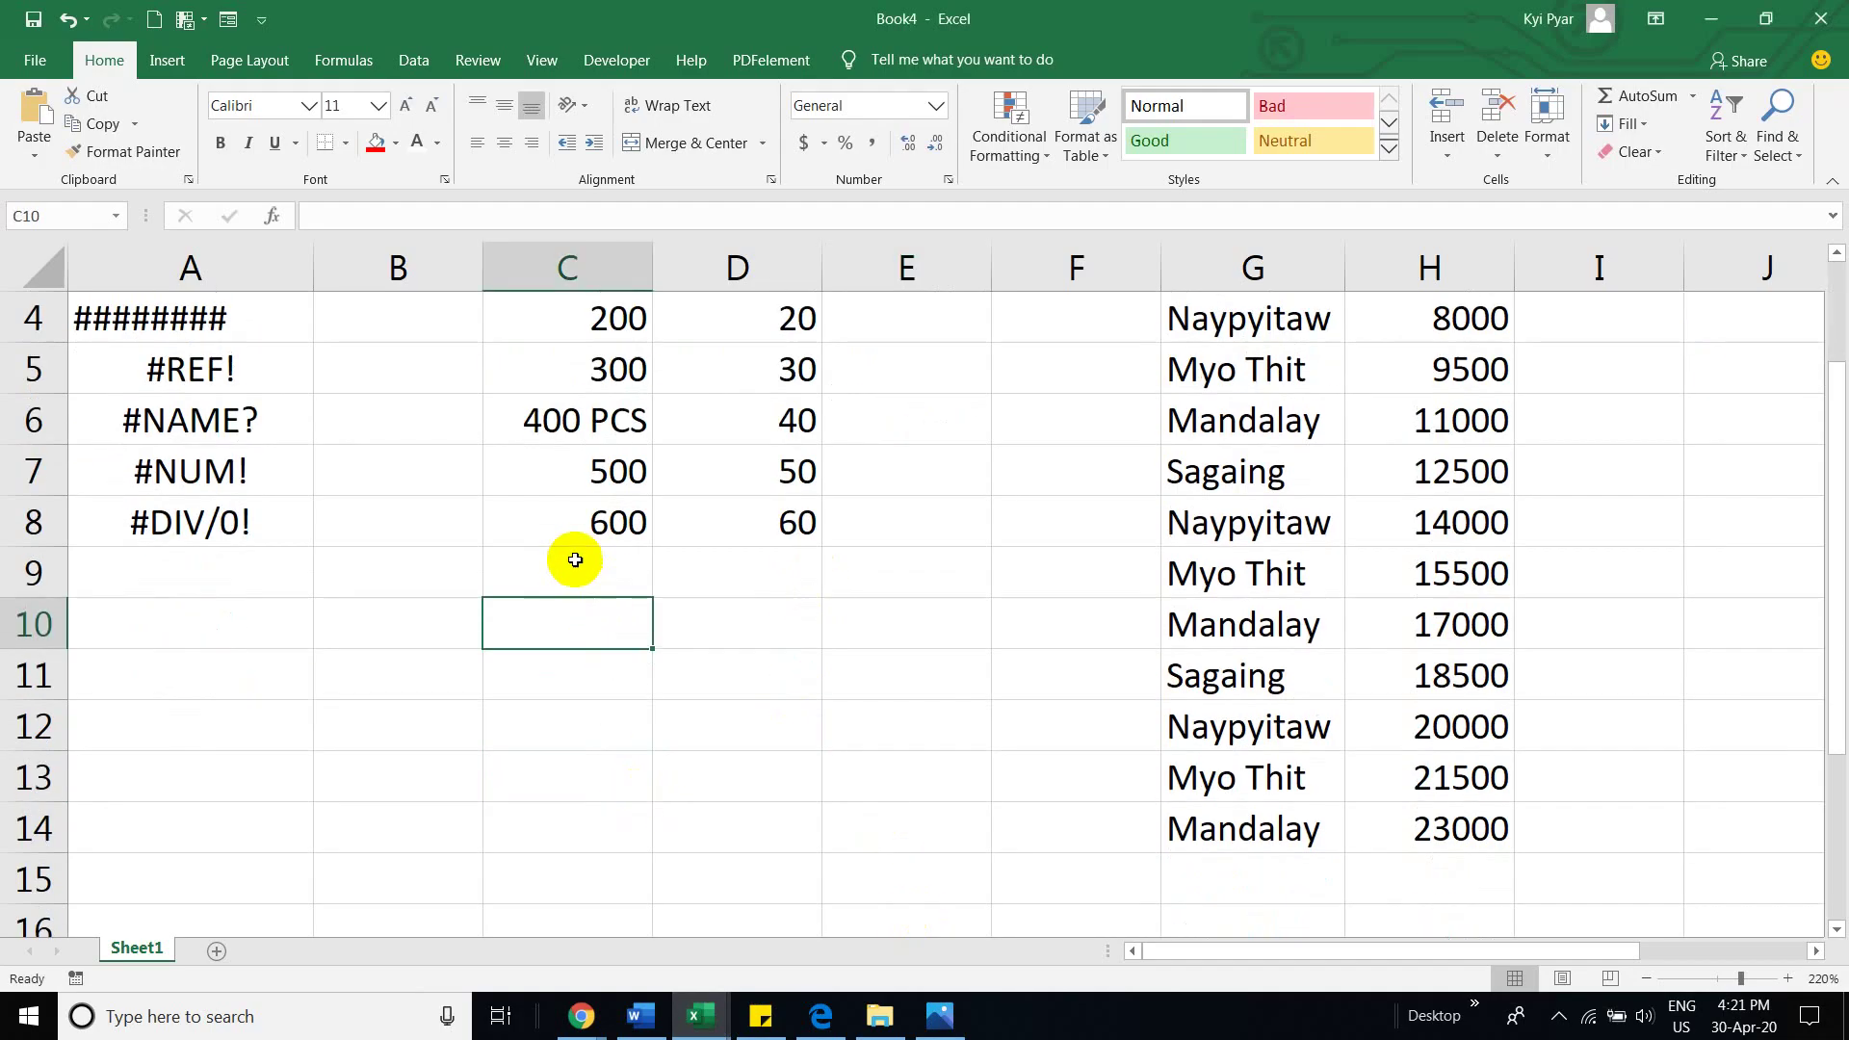
pyautogui.click(577, 570)
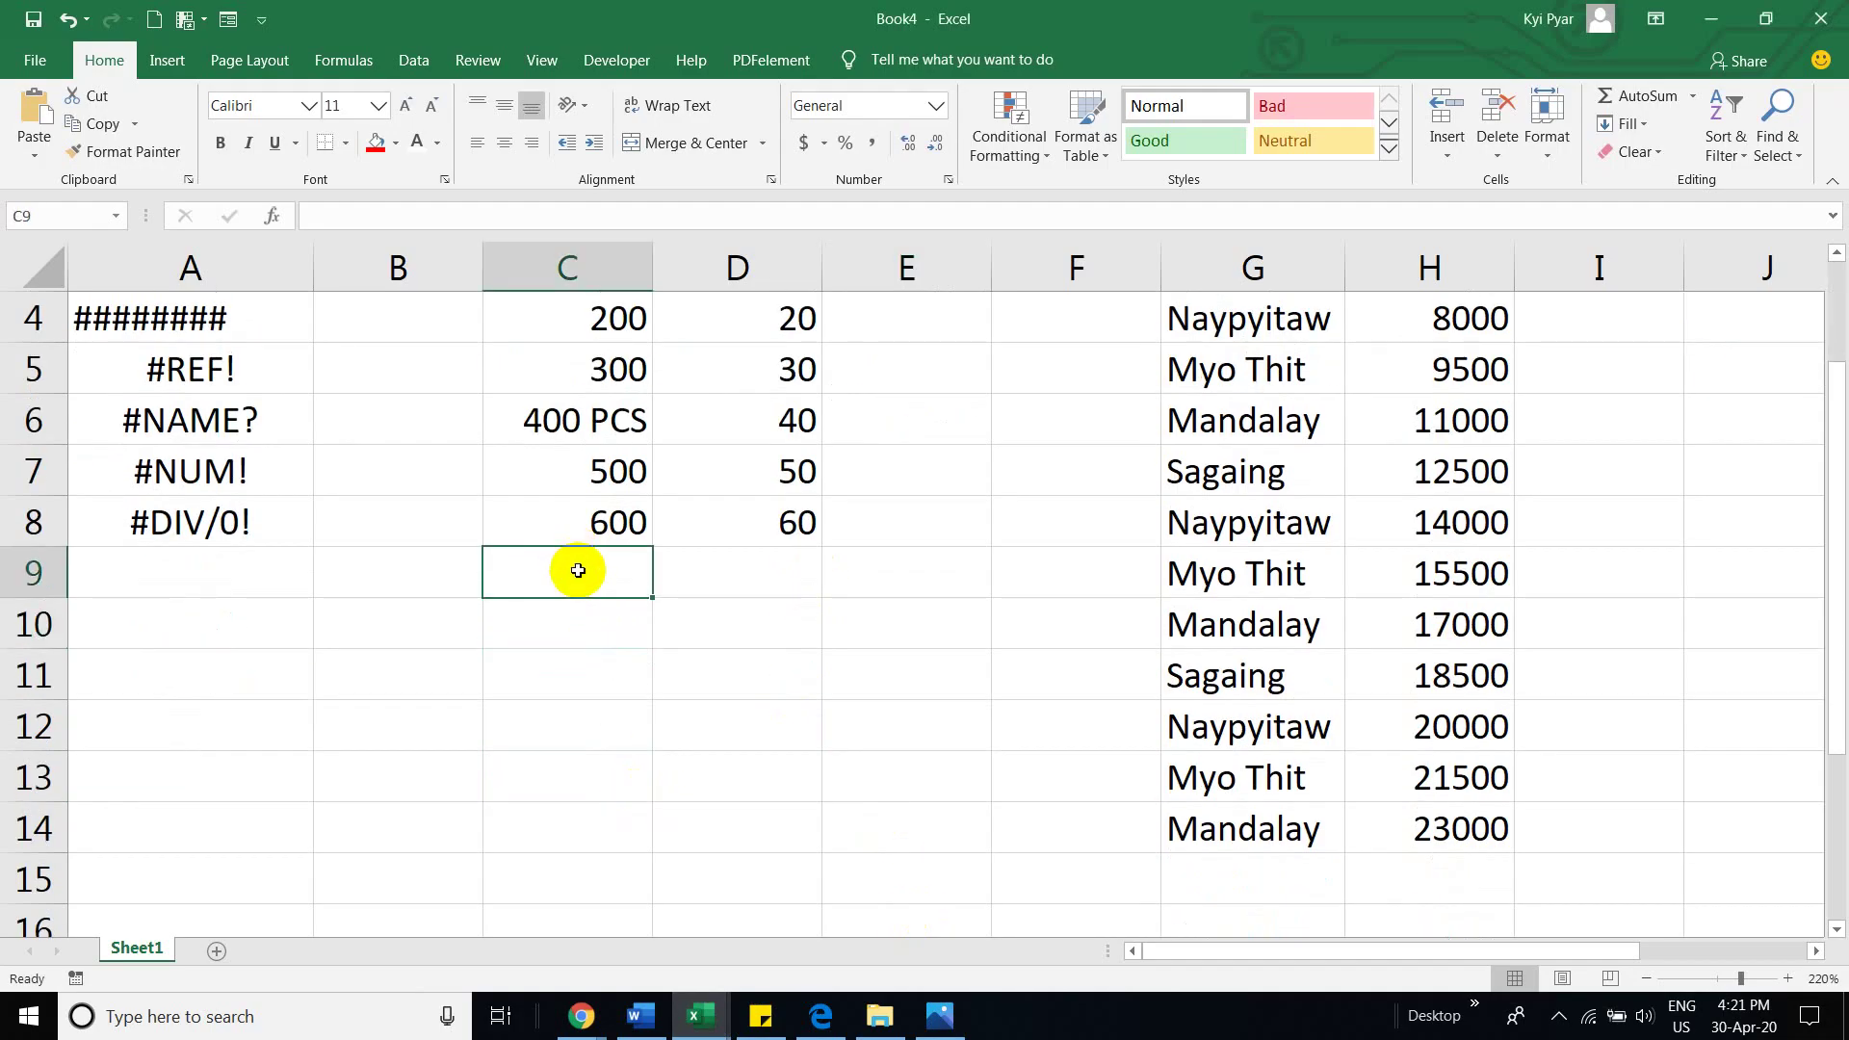
pyautogui.write('30-4-')
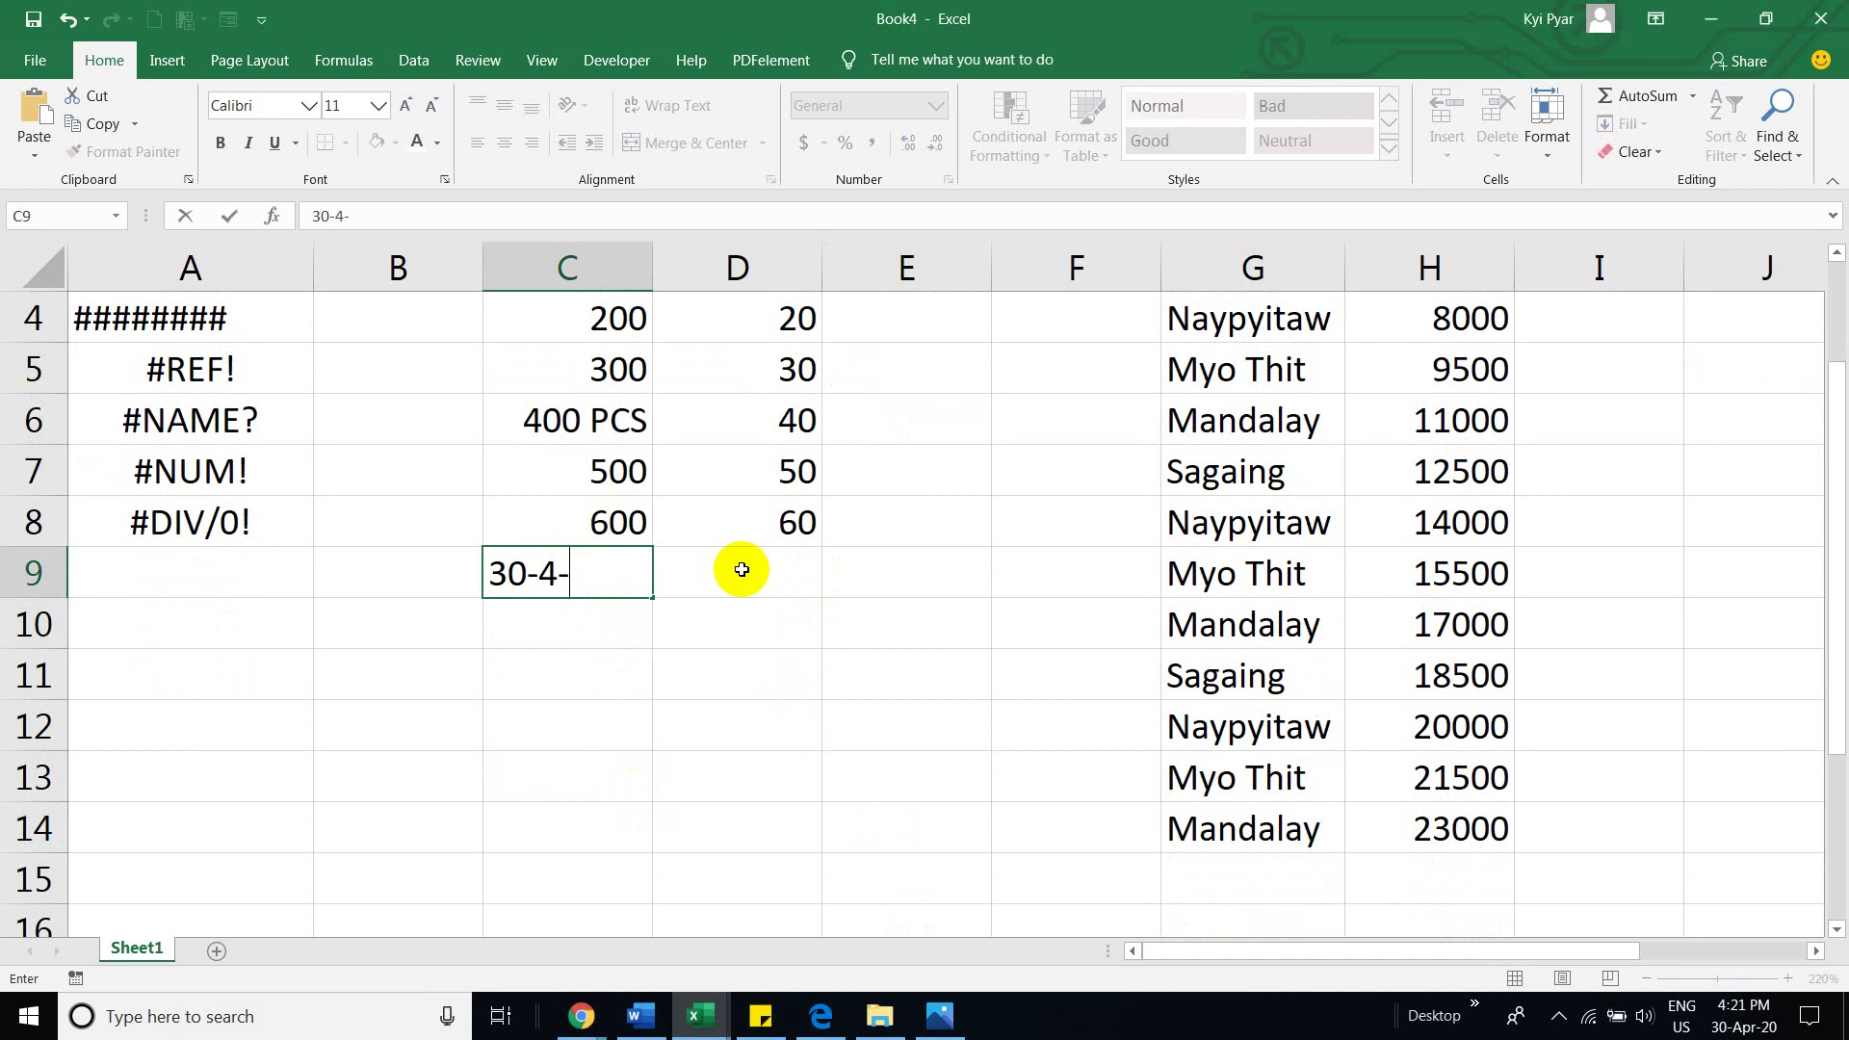
pyautogui.write('2020')
pyautogui.press('Return')
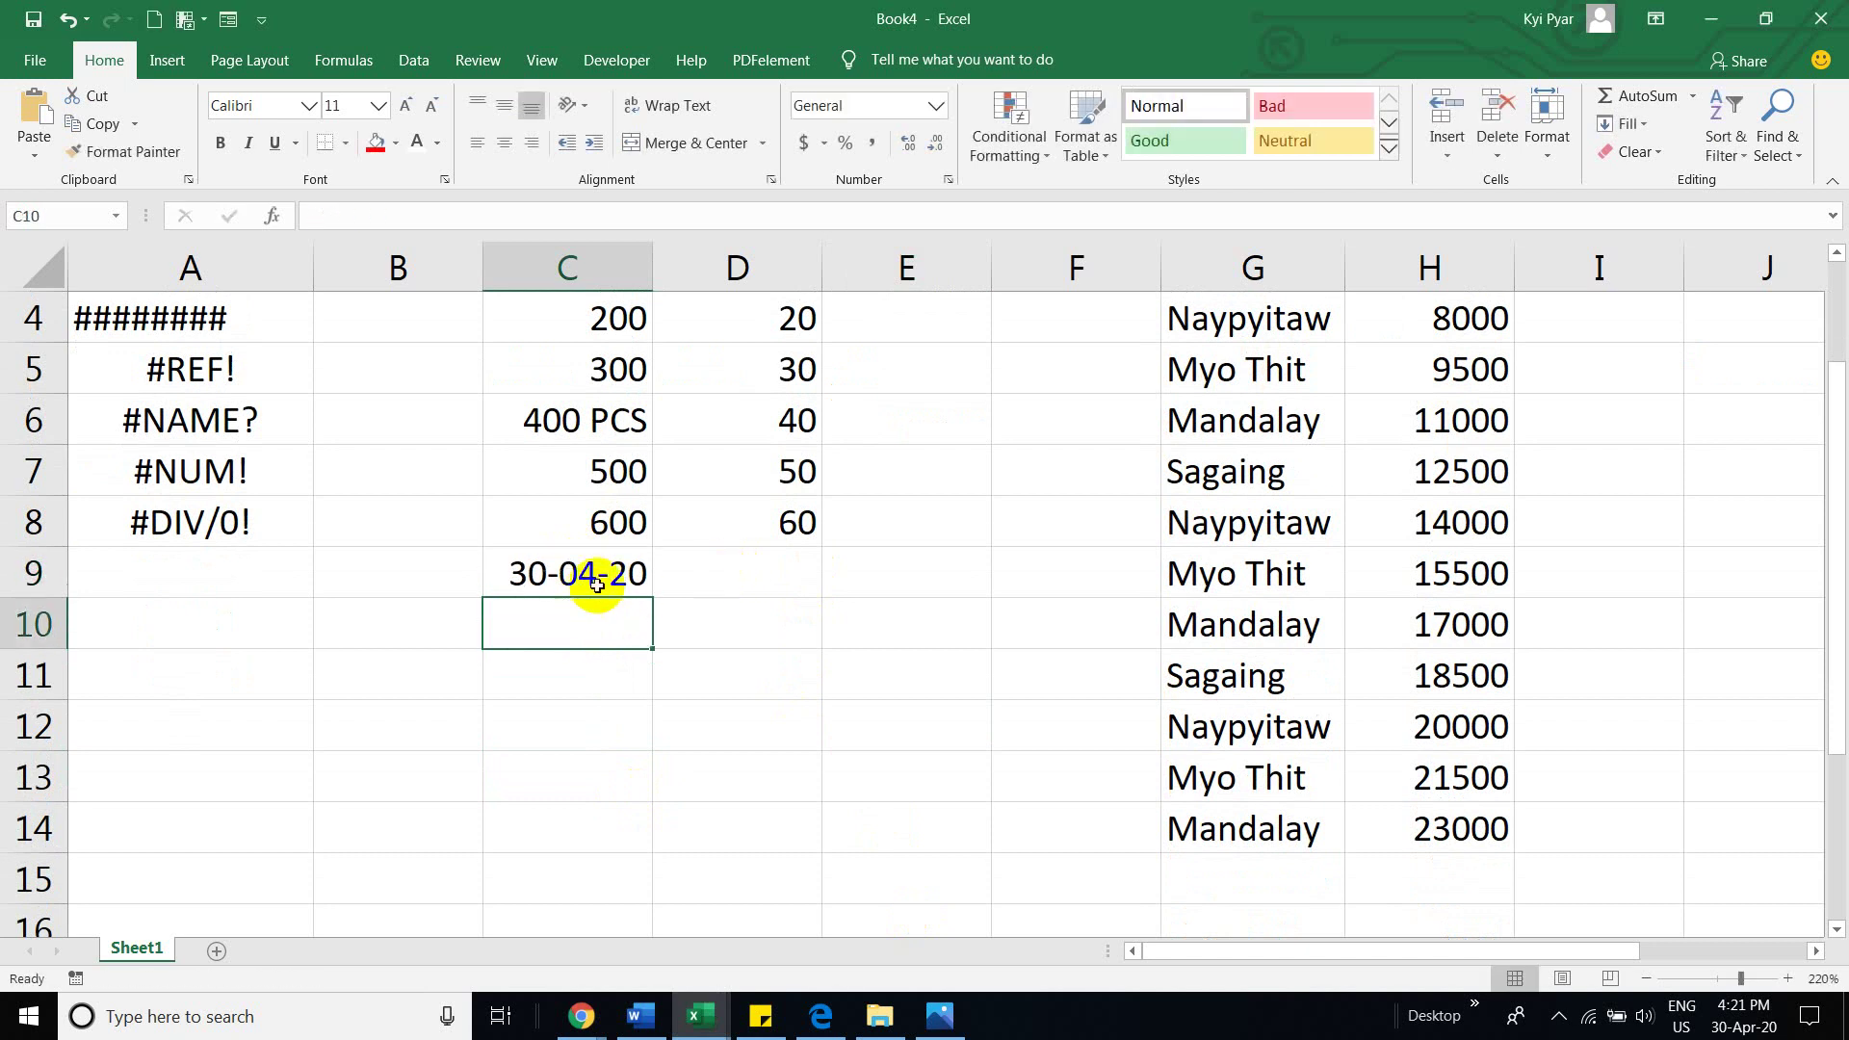
pyautogui.click(595, 578)
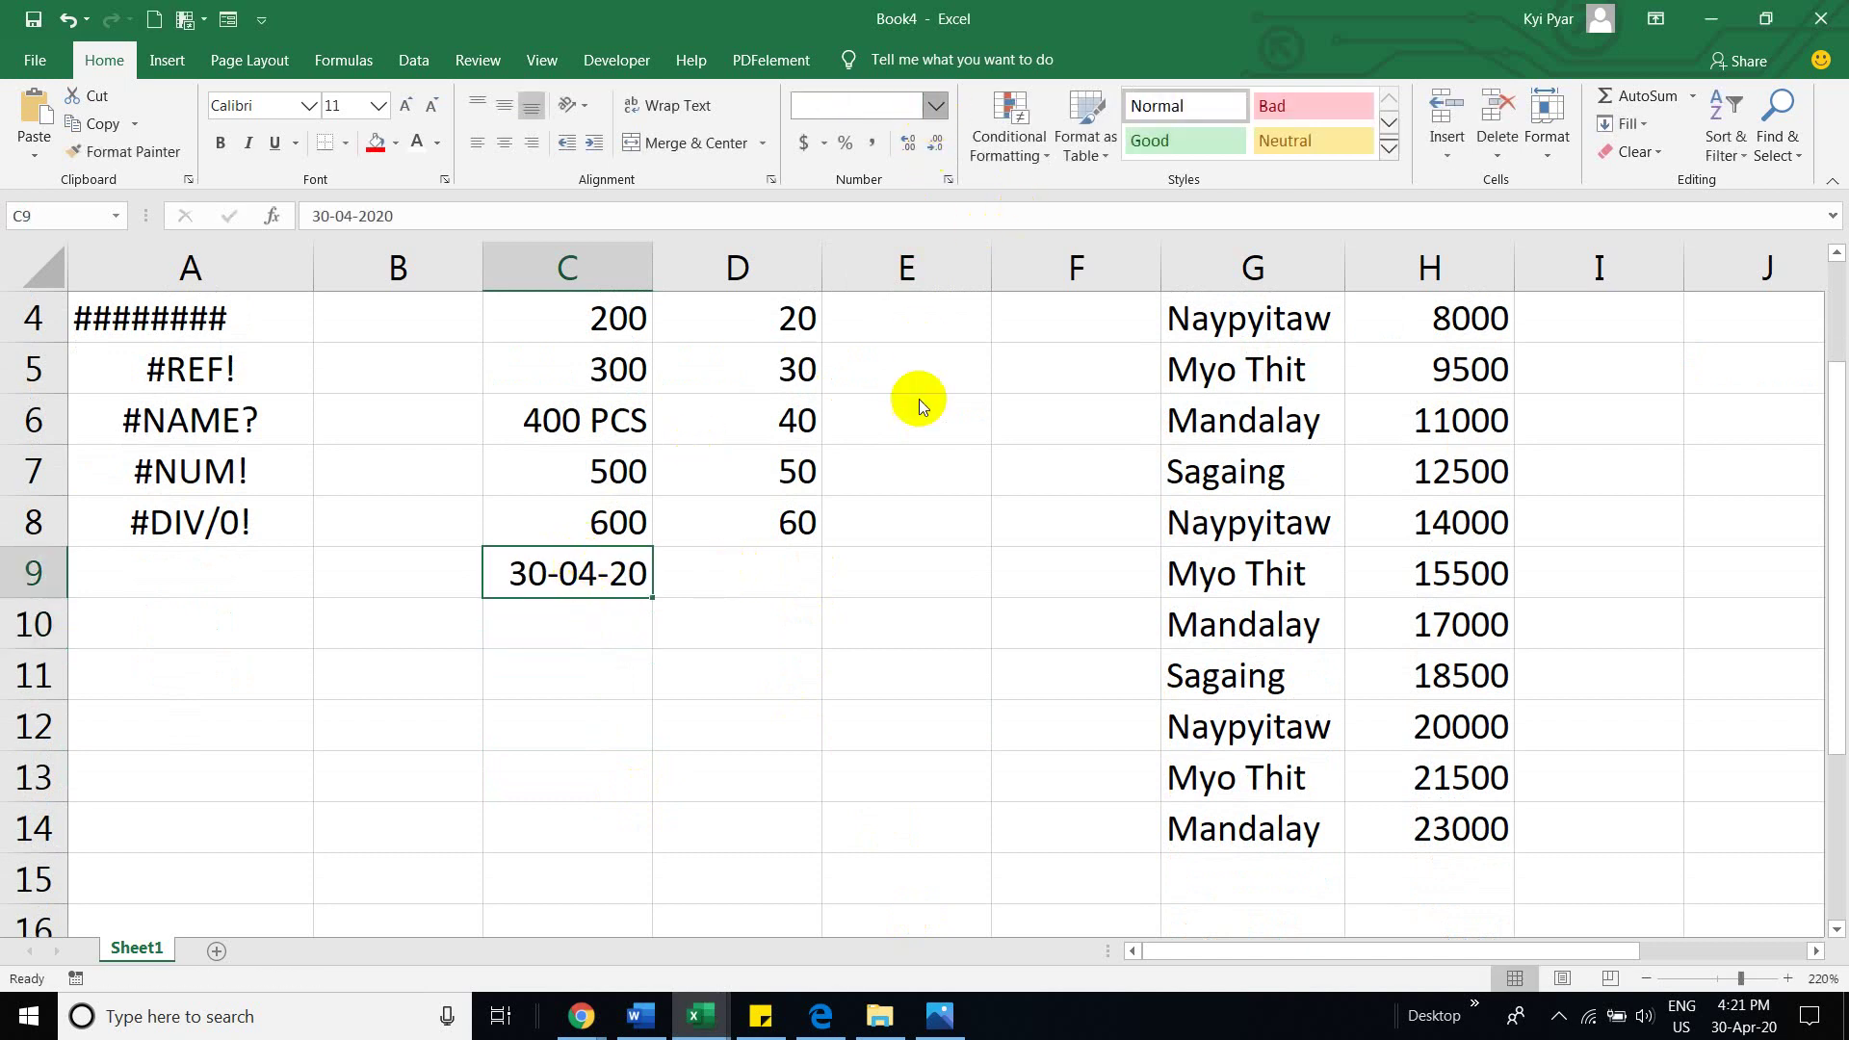
pyautogui.click(936, 105)
pyautogui.click(874, 403)
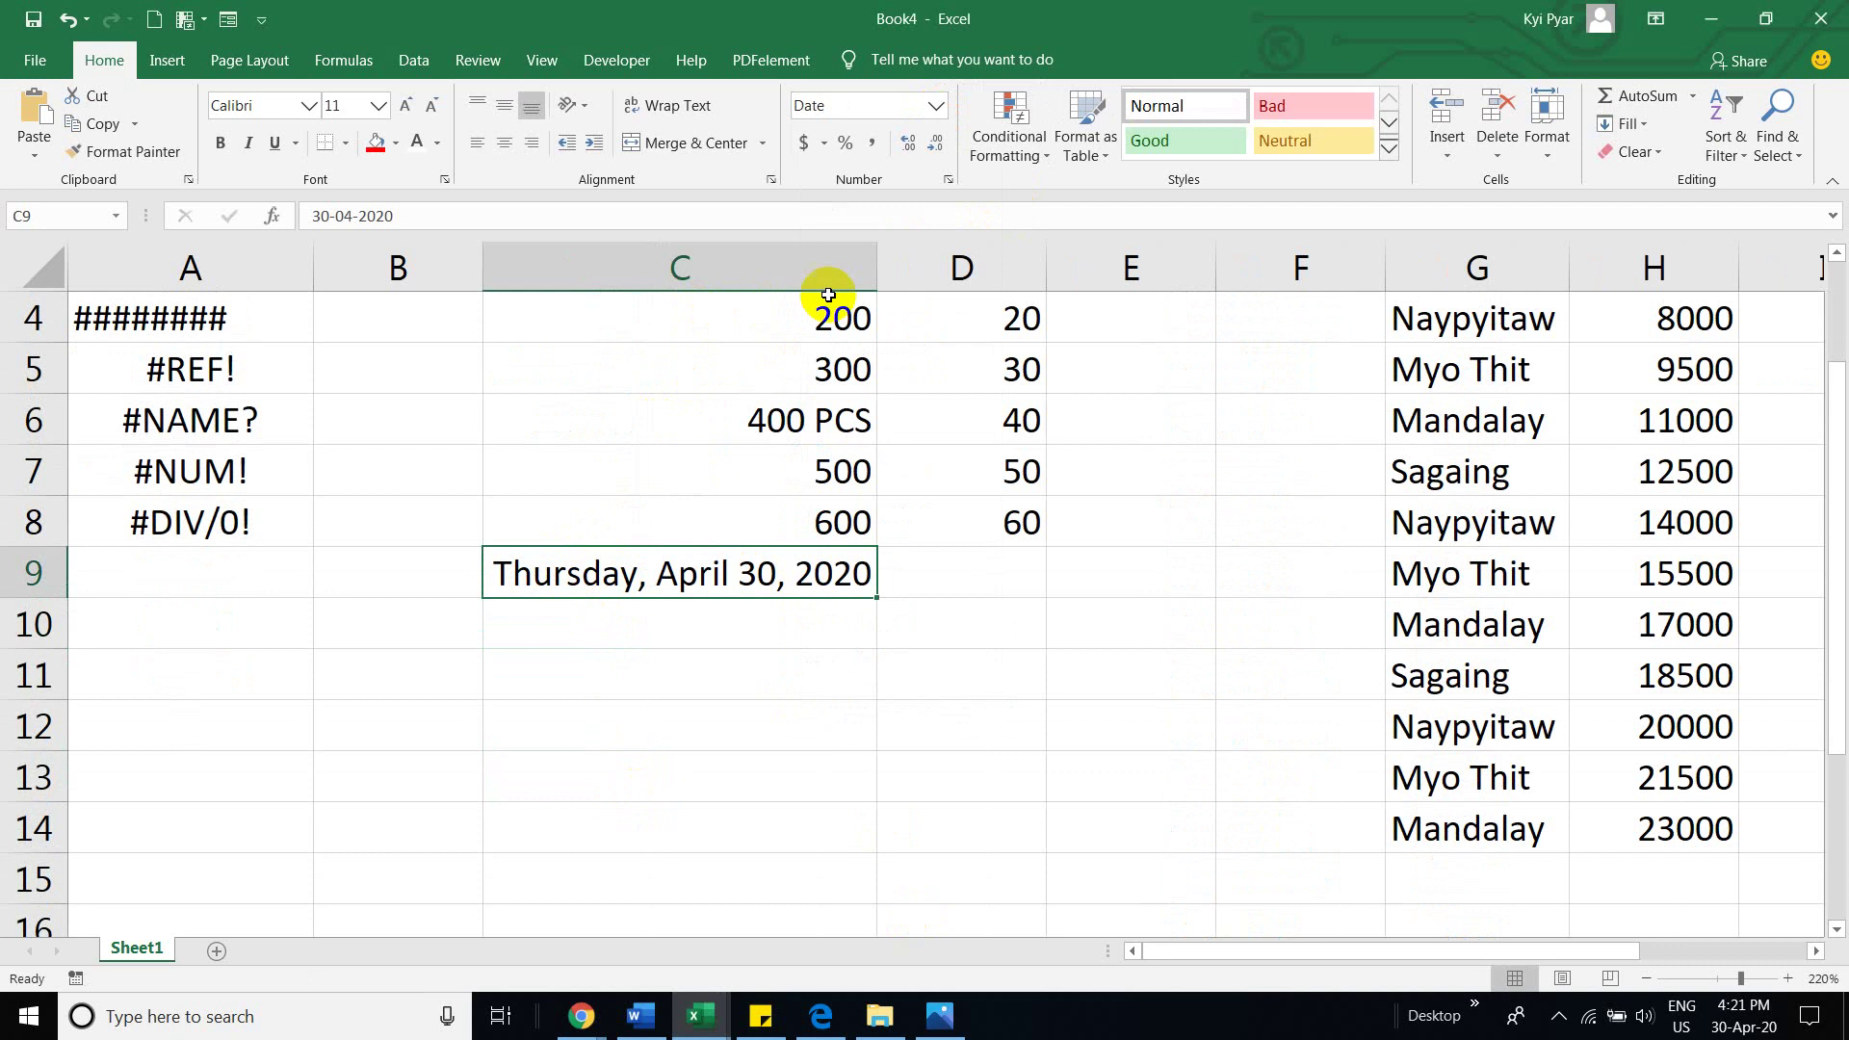
# - Narrow column C, autofit it, then undo so C9 shows ##########
pyautogui.moveTo(875, 266); pyautogui.dragTo(703, 296)
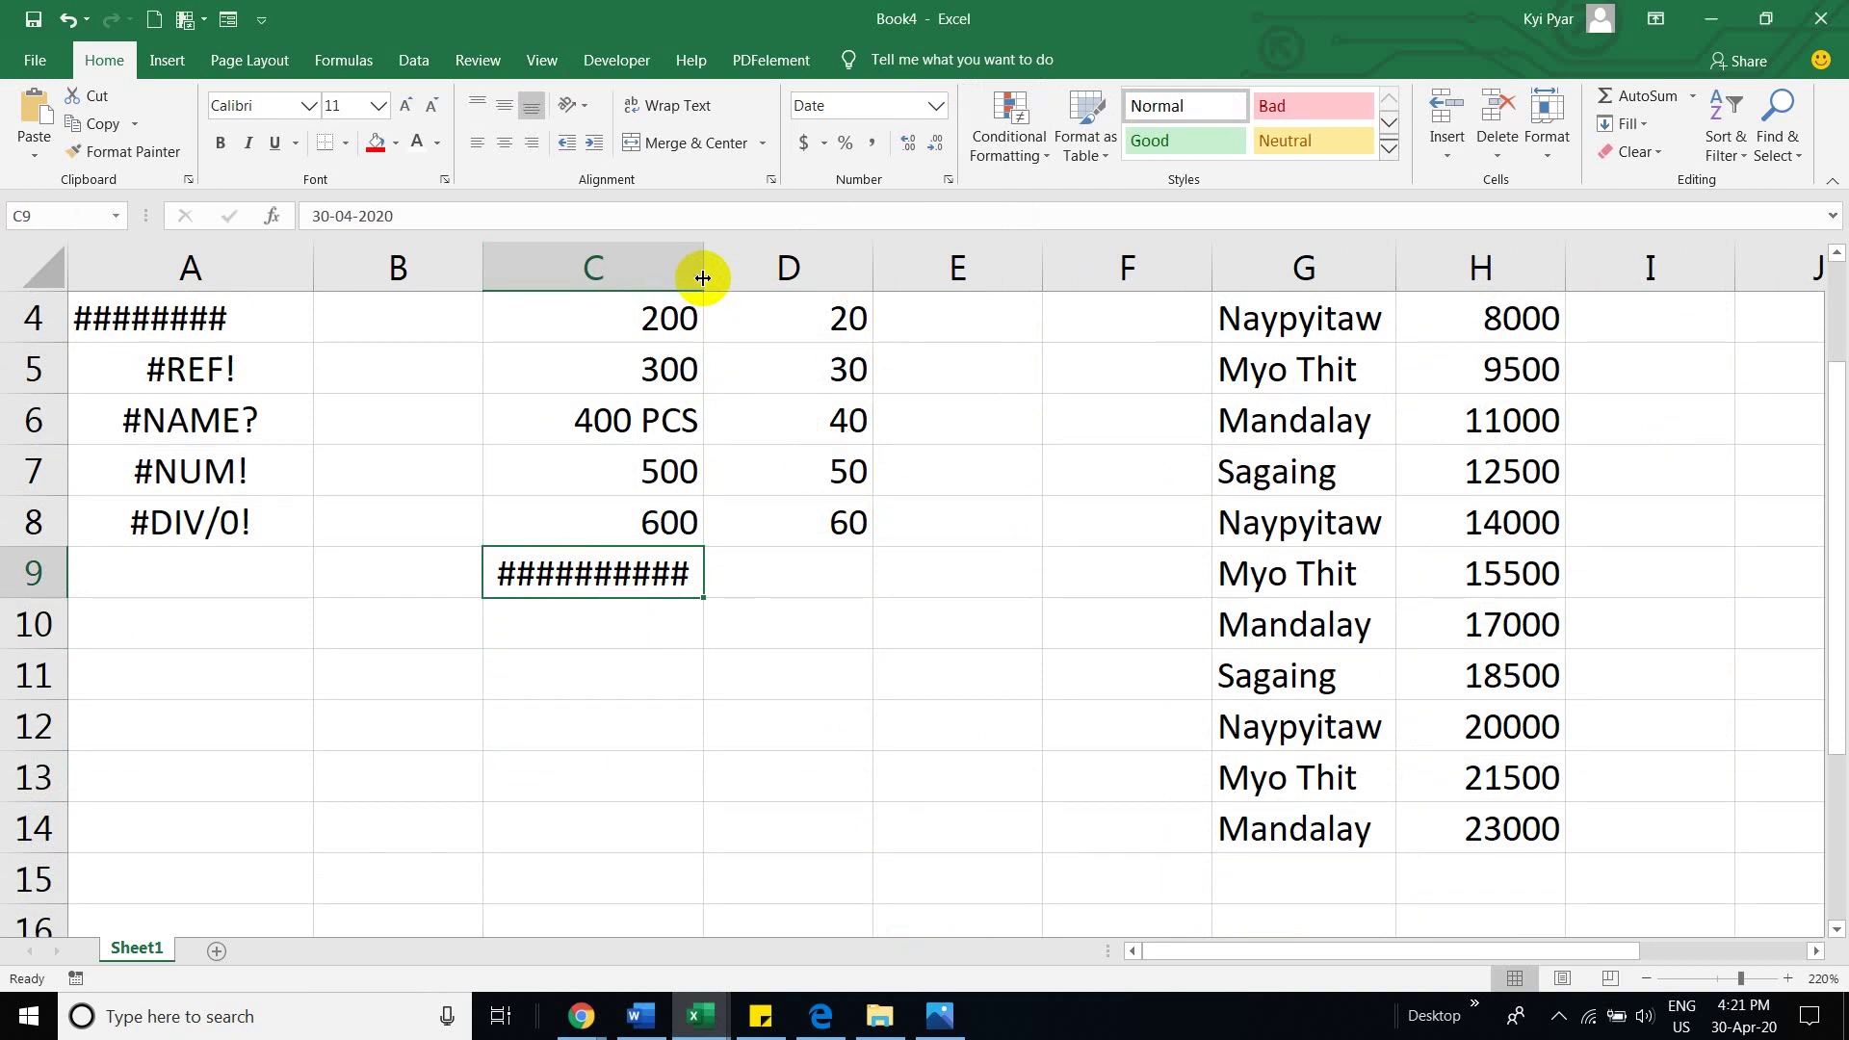
pyautogui.doubleClick(703, 278)
pyautogui.click(710, 267)
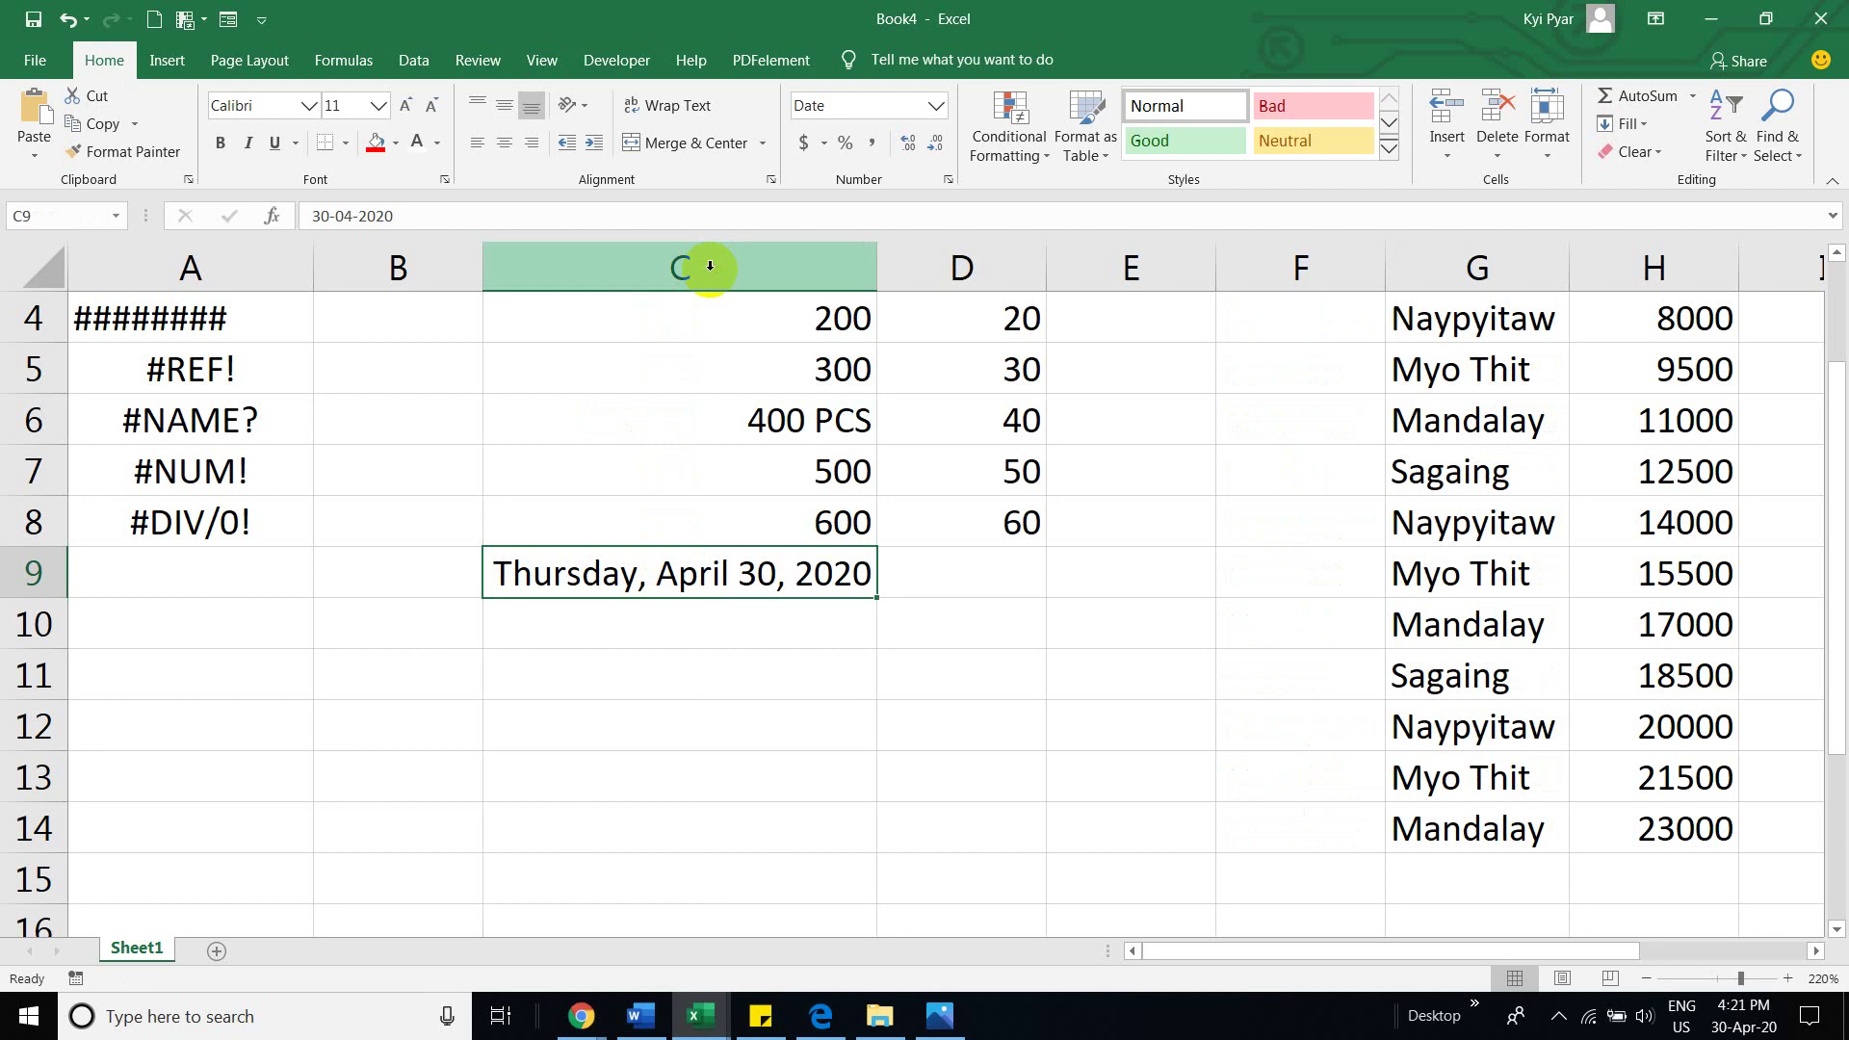
pyautogui.hotkey('ctrl', 'z')
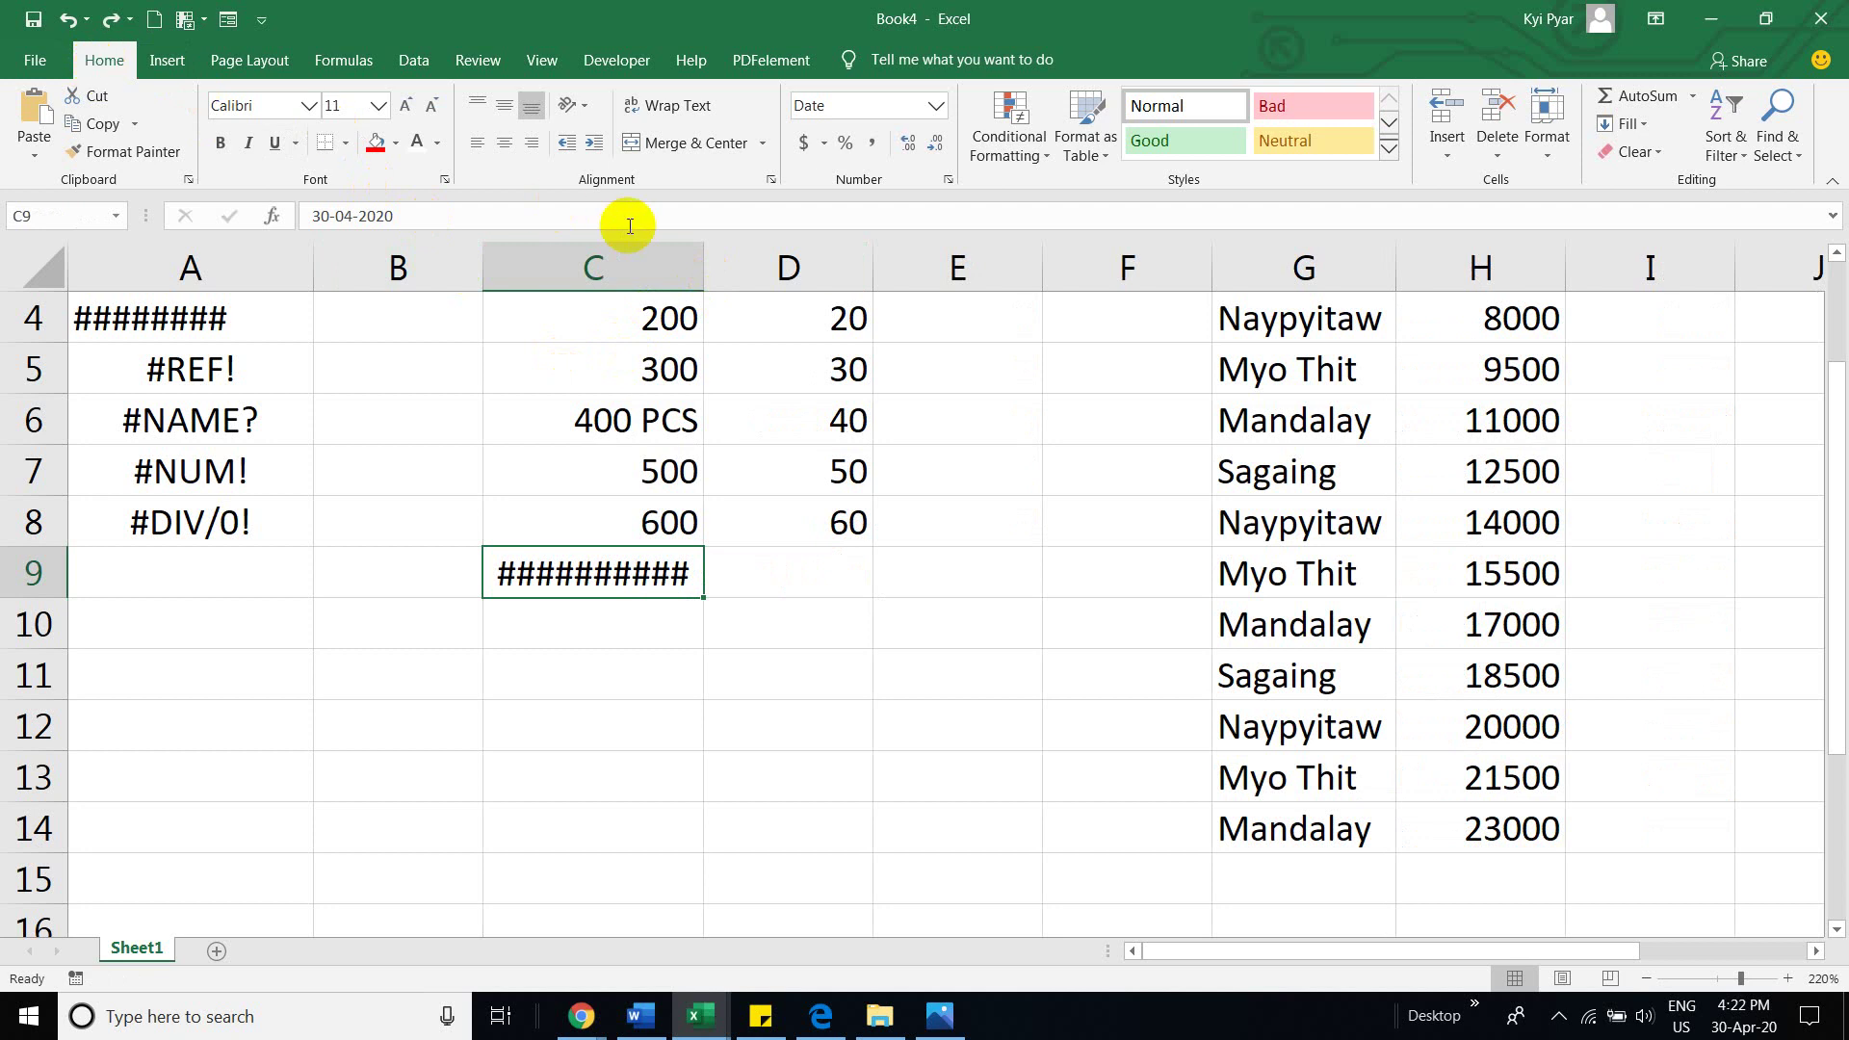
# - Turn on Shrink to fit in C9's alignment settings so the long date fits
pyautogui.click(771, 182)
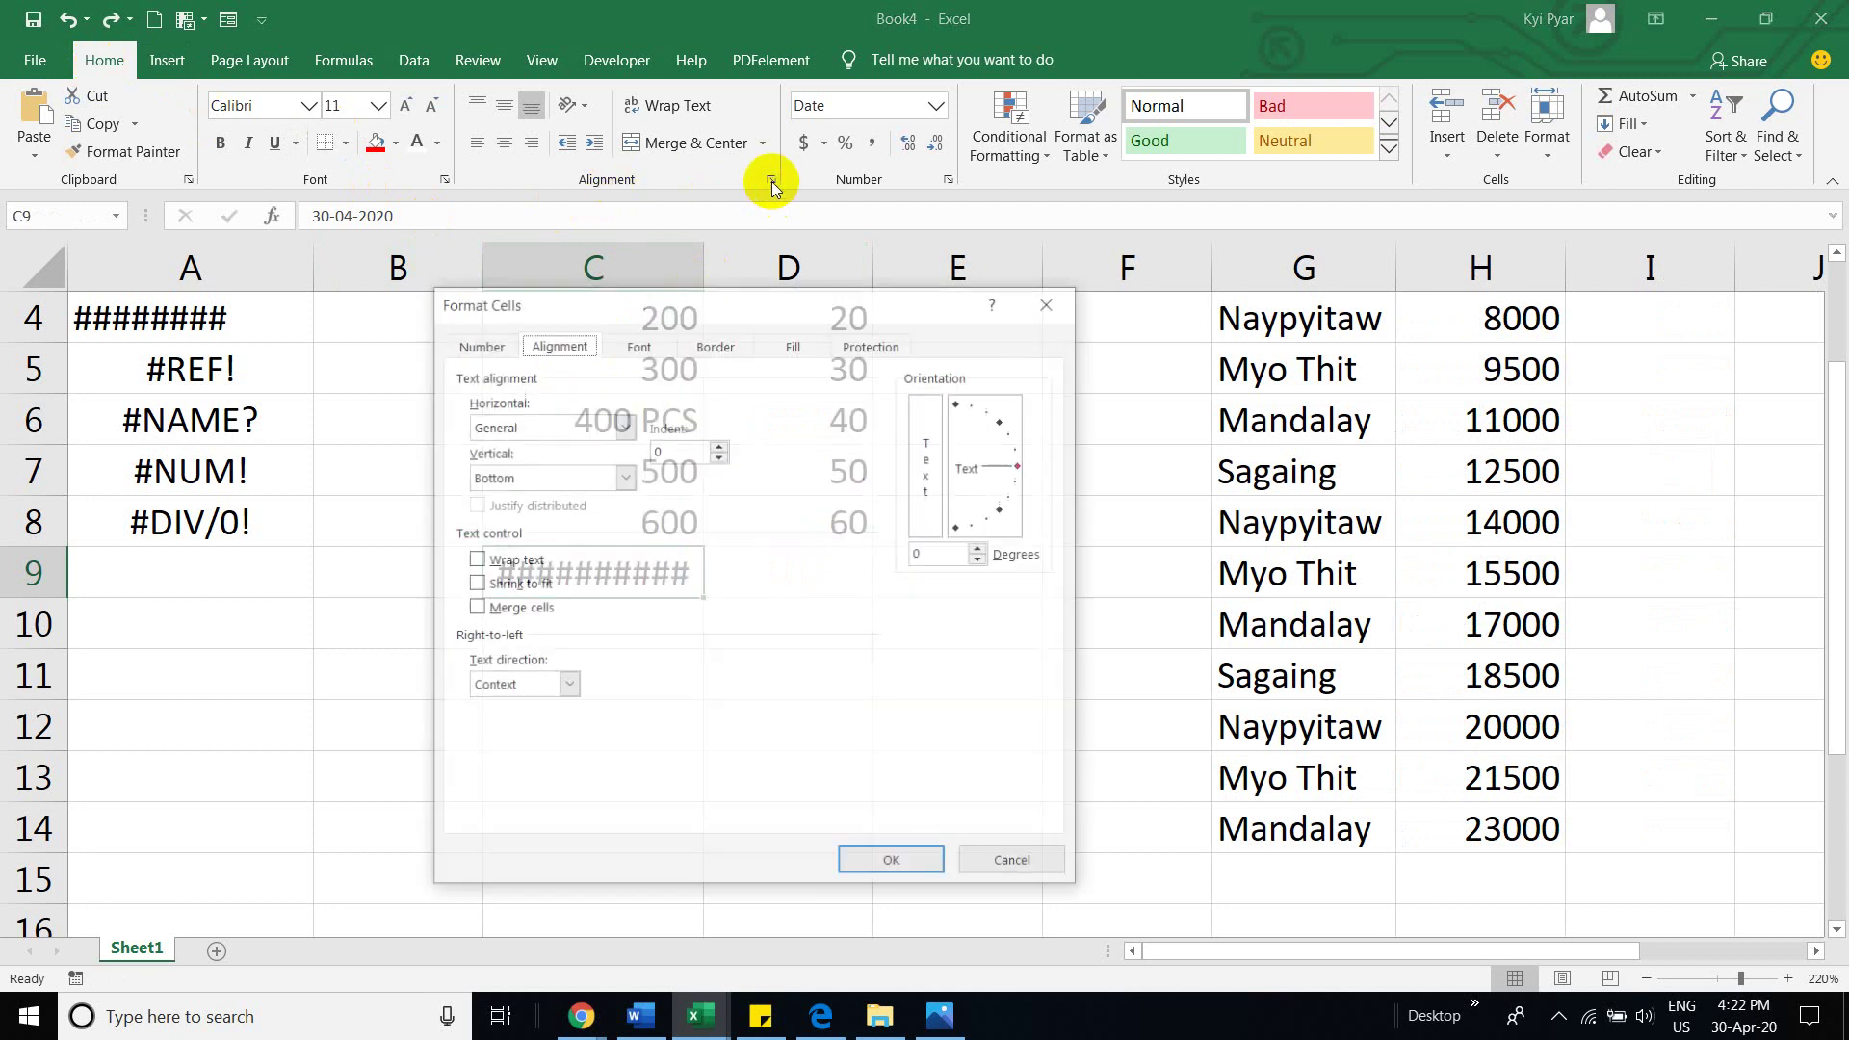
pyautogui.moveTo(689, 289); pyautogui.dragTo(1179, 223)
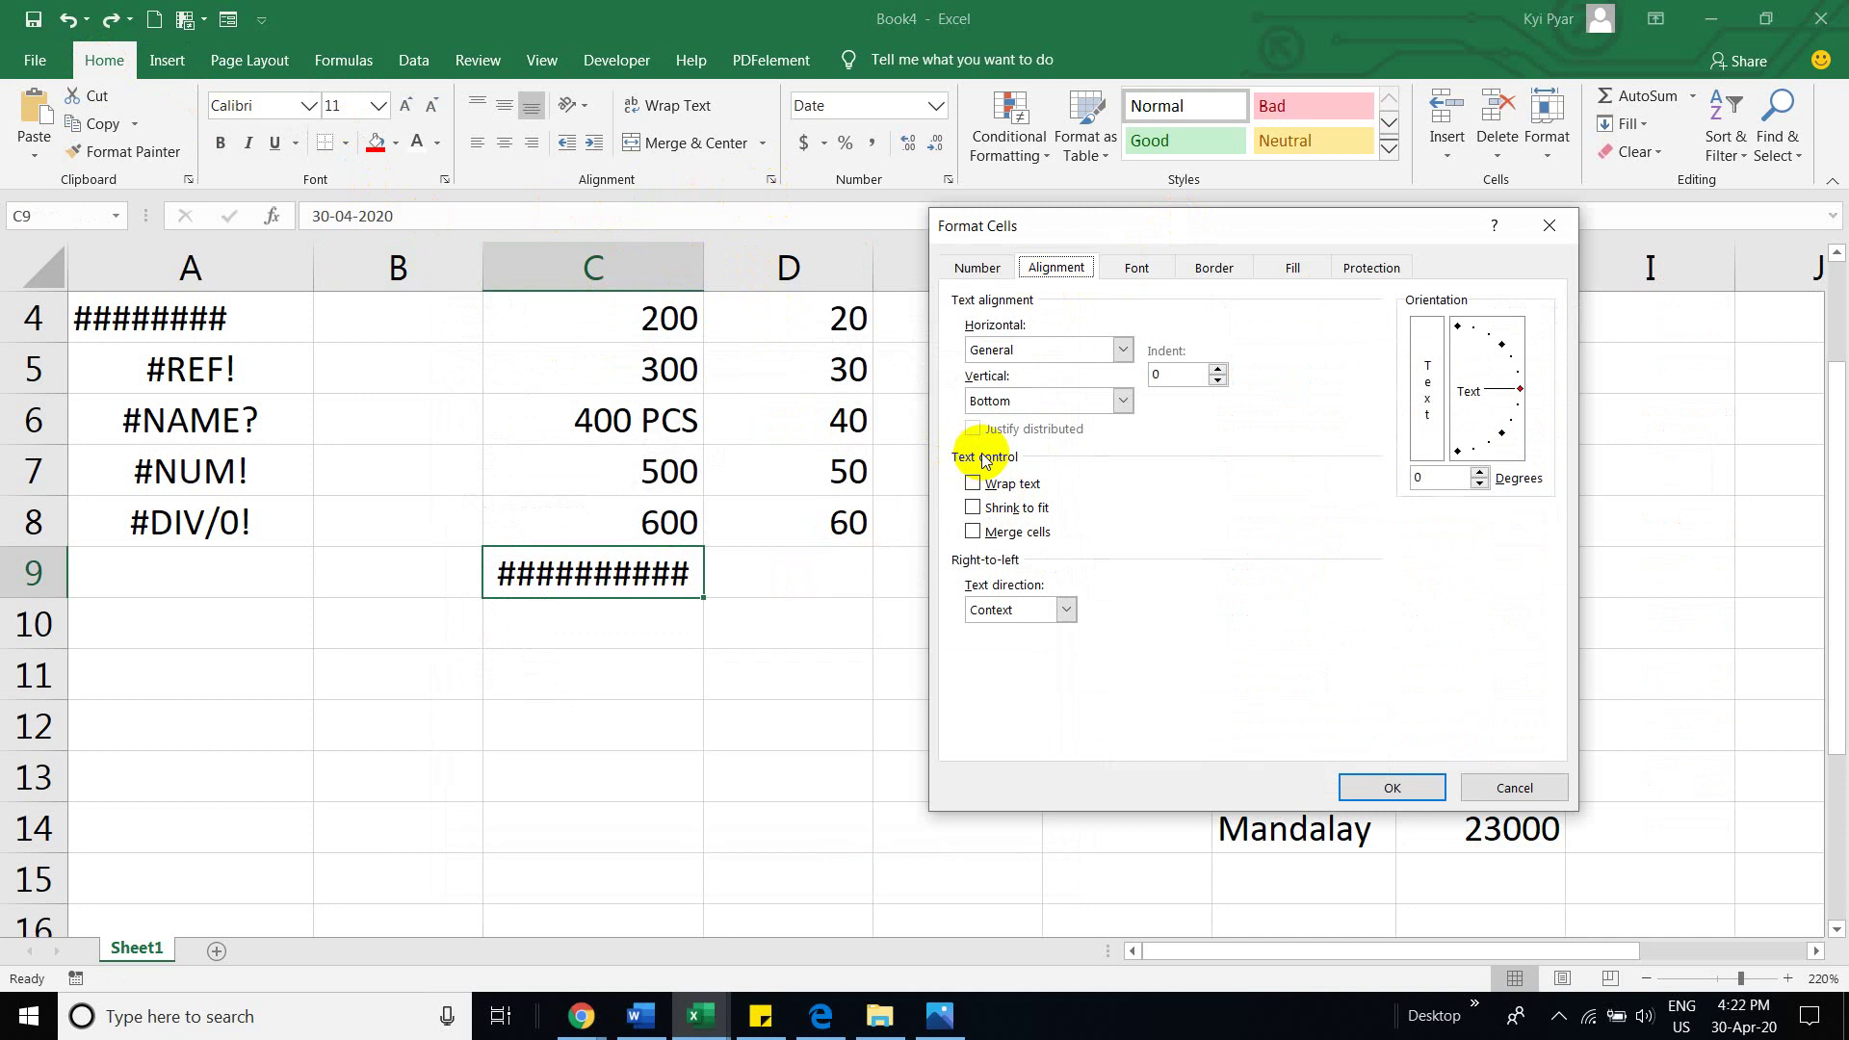
pyautogui.click(1001, 513)
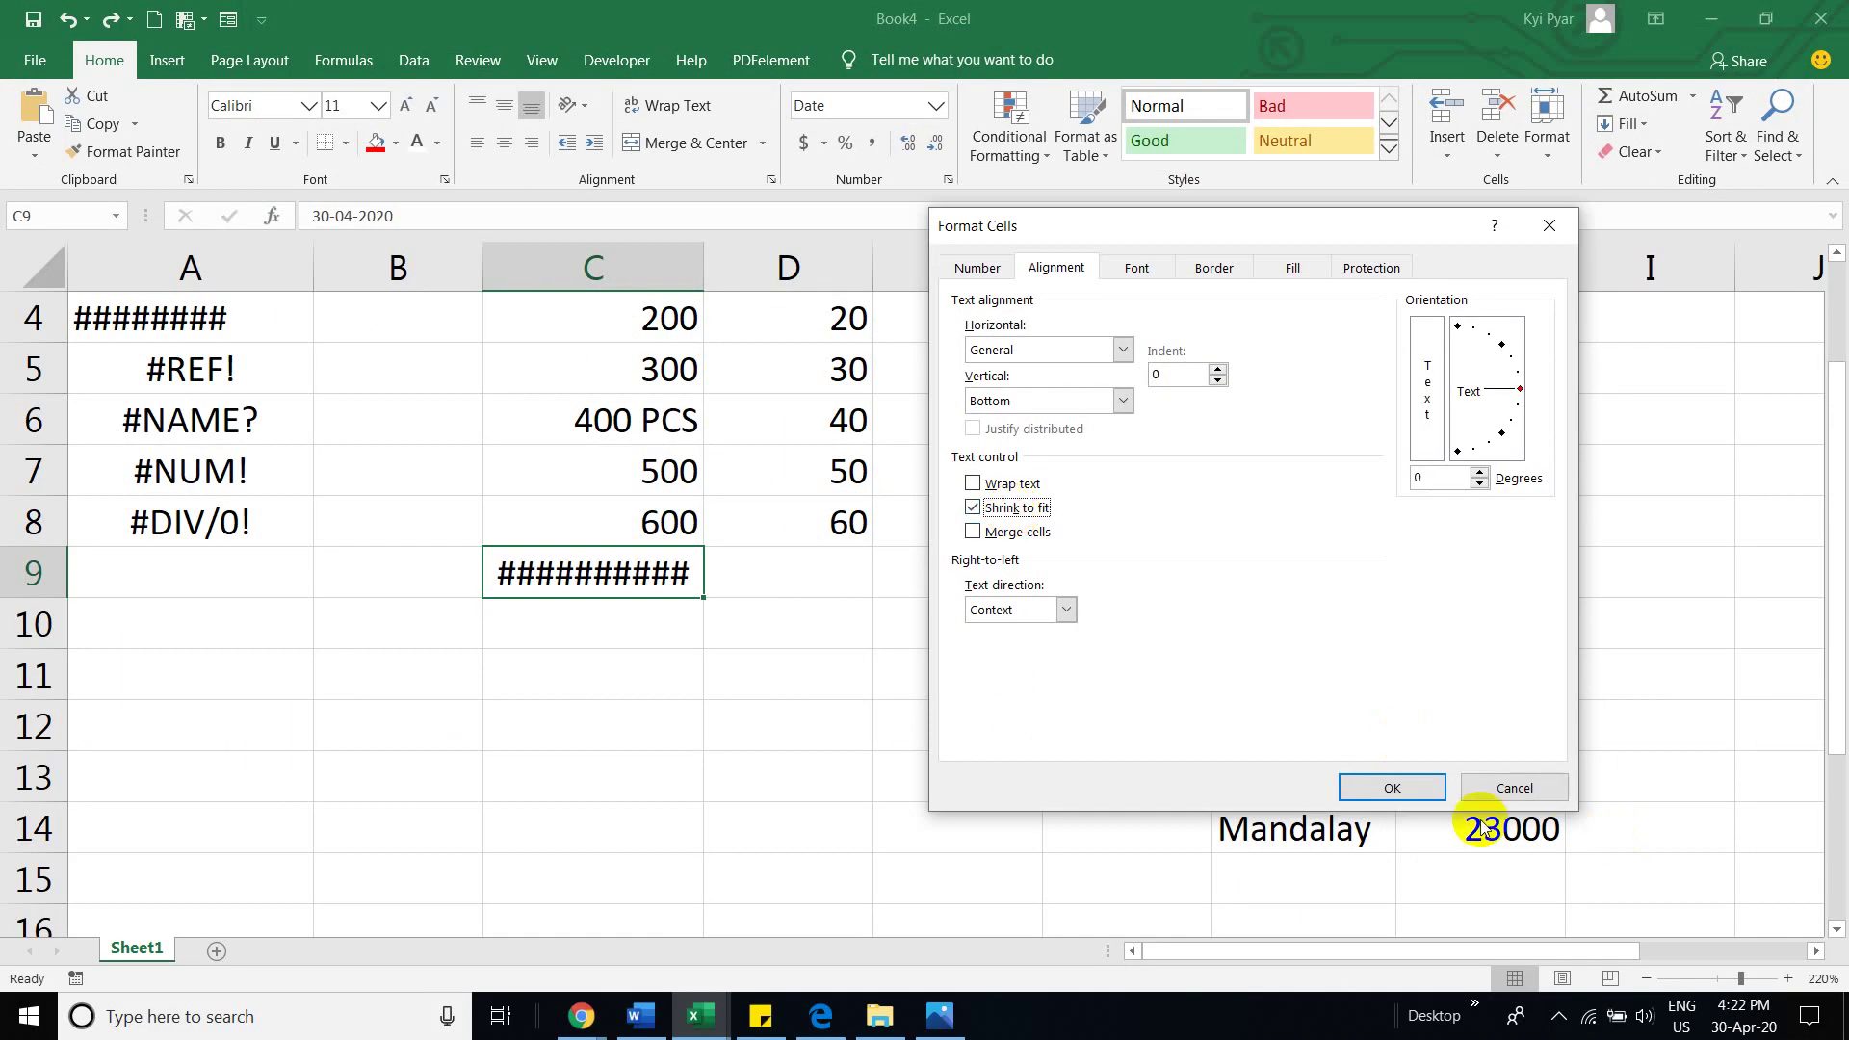
pyautogui.click(1392, 787)
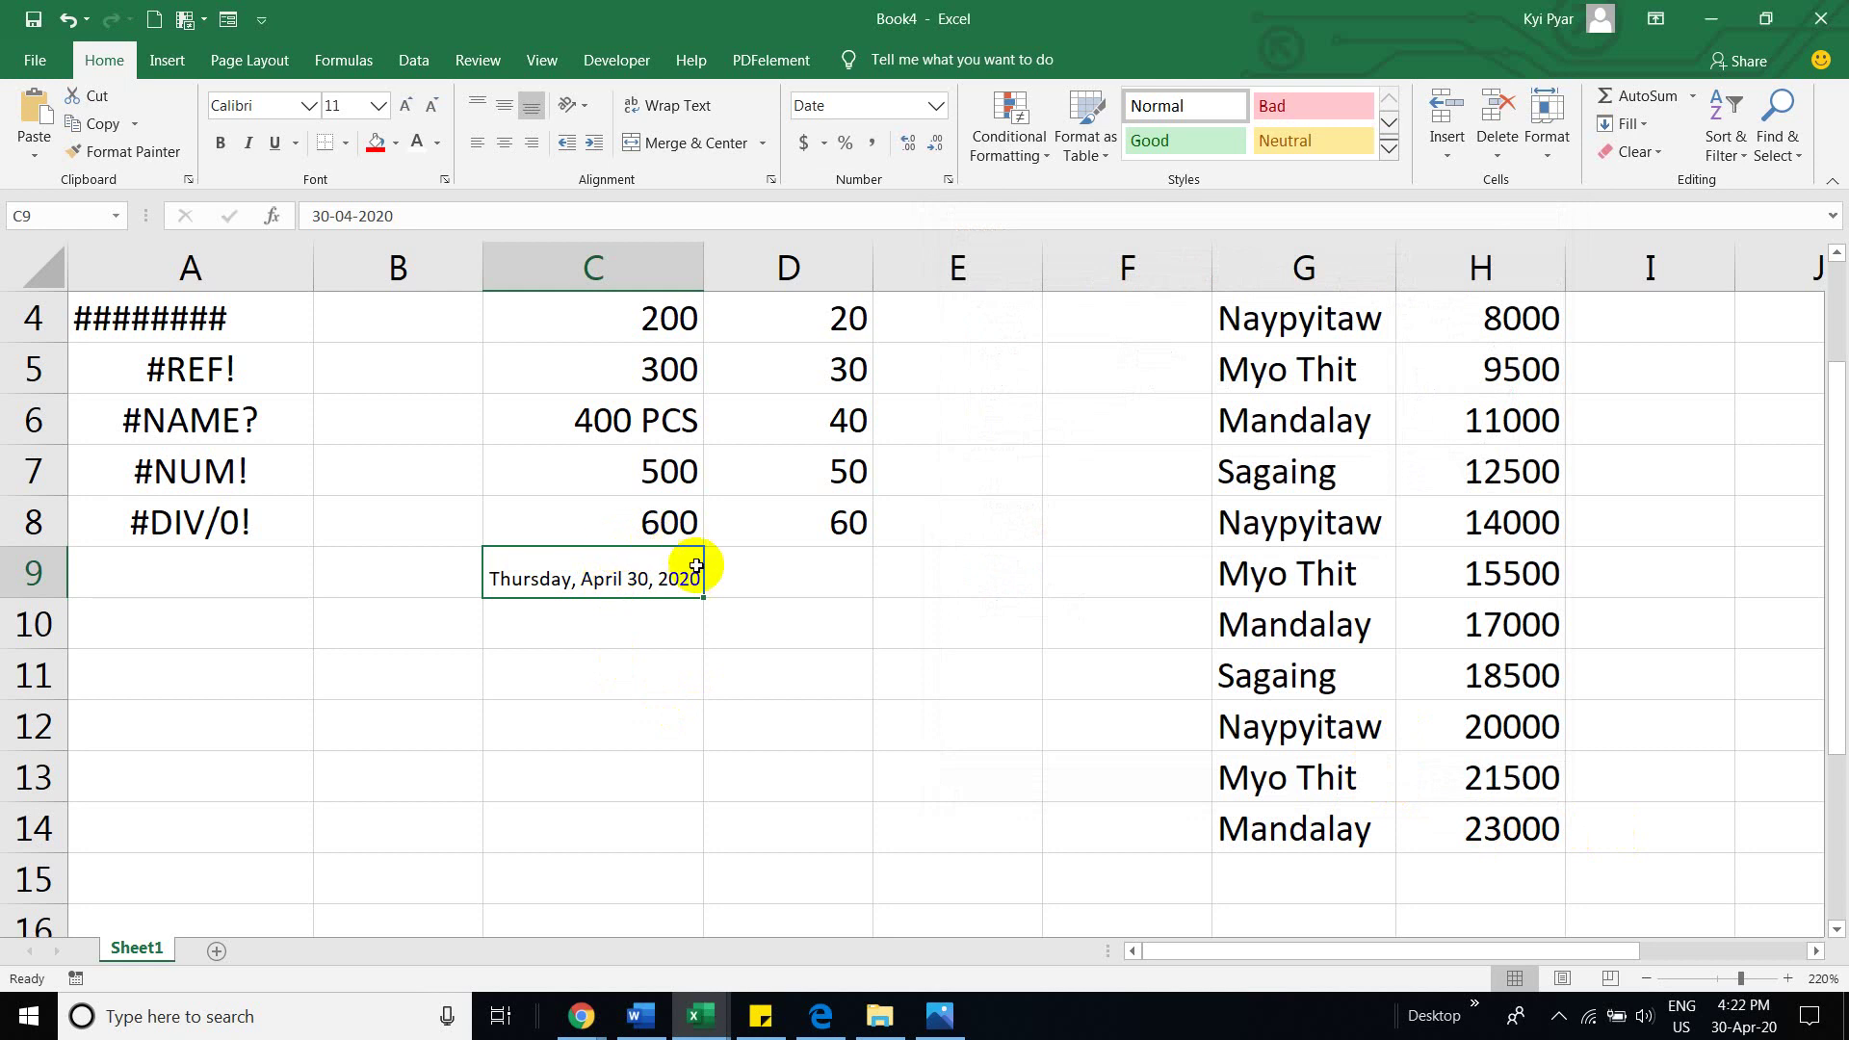
# - Apply Shrink to fit to the range C9:C15
pyautogui.moveTo(638, 578); pyautogui.dragTo(634, 881)
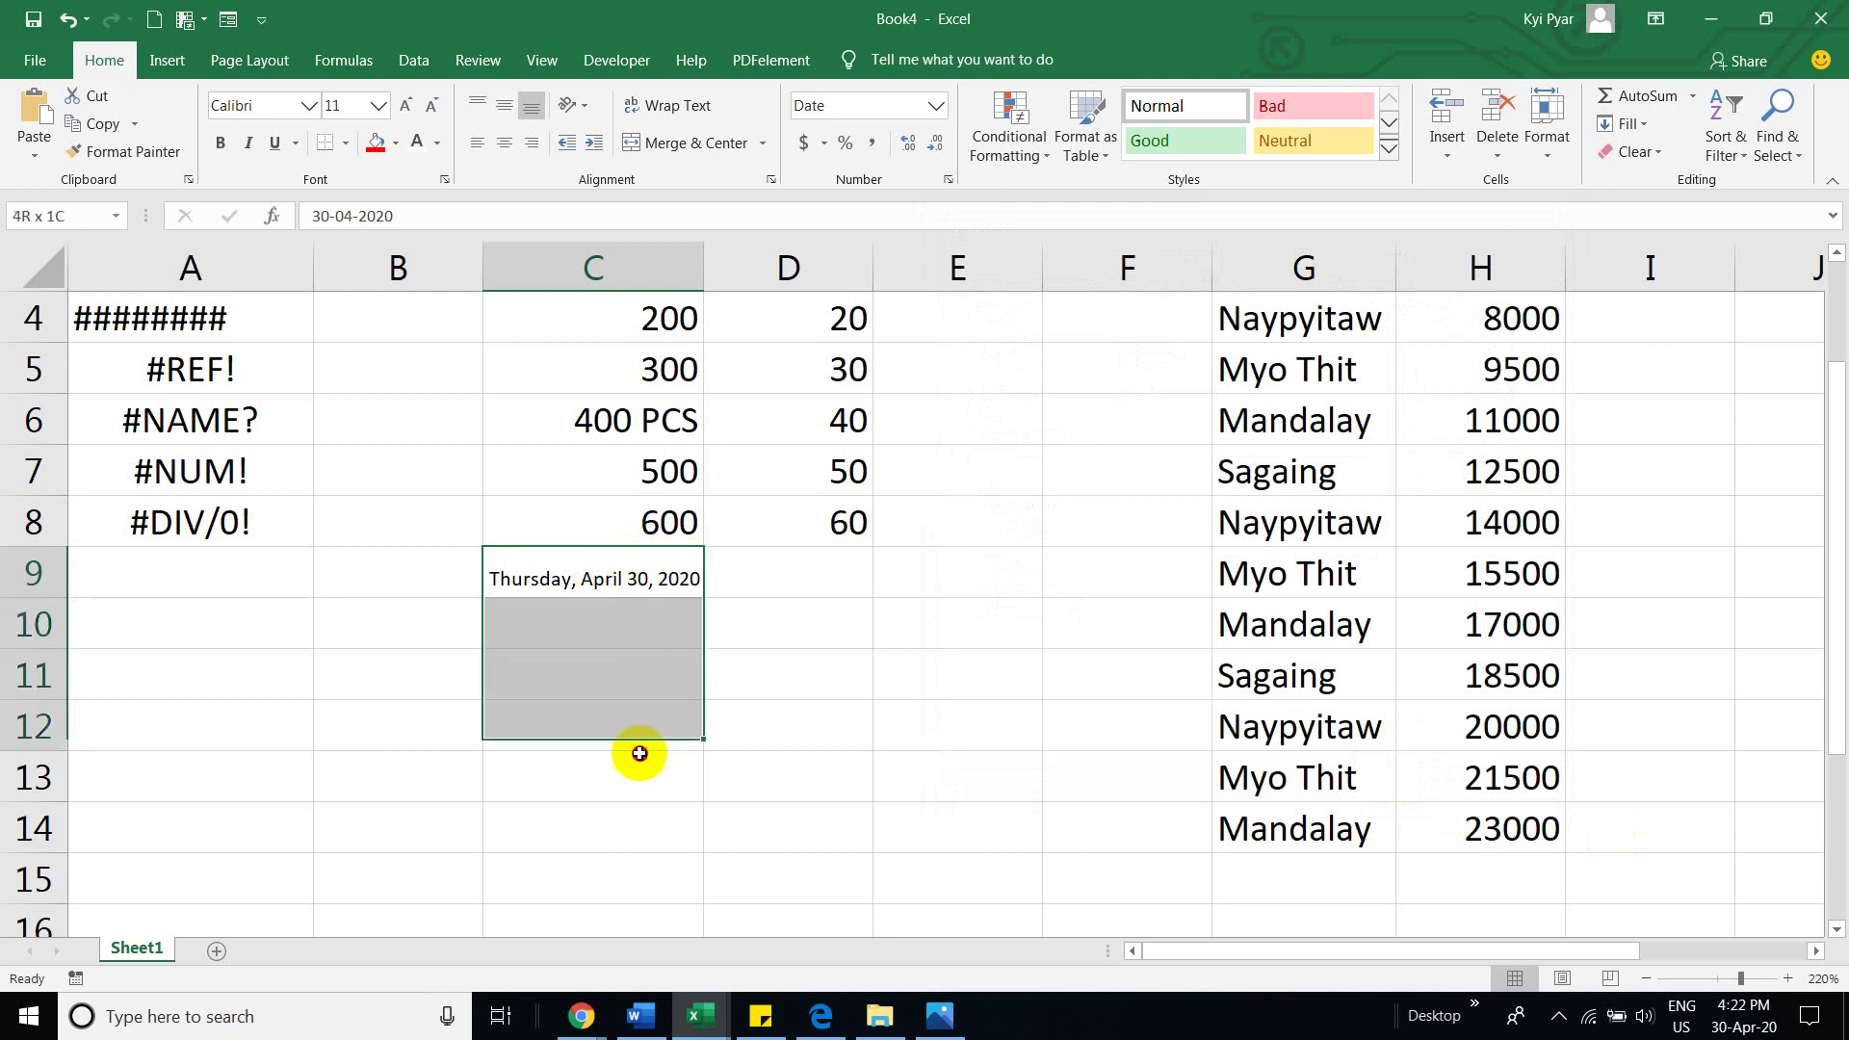
pyautogui.click(771, 179)
pyautogui.click(1032, 515)
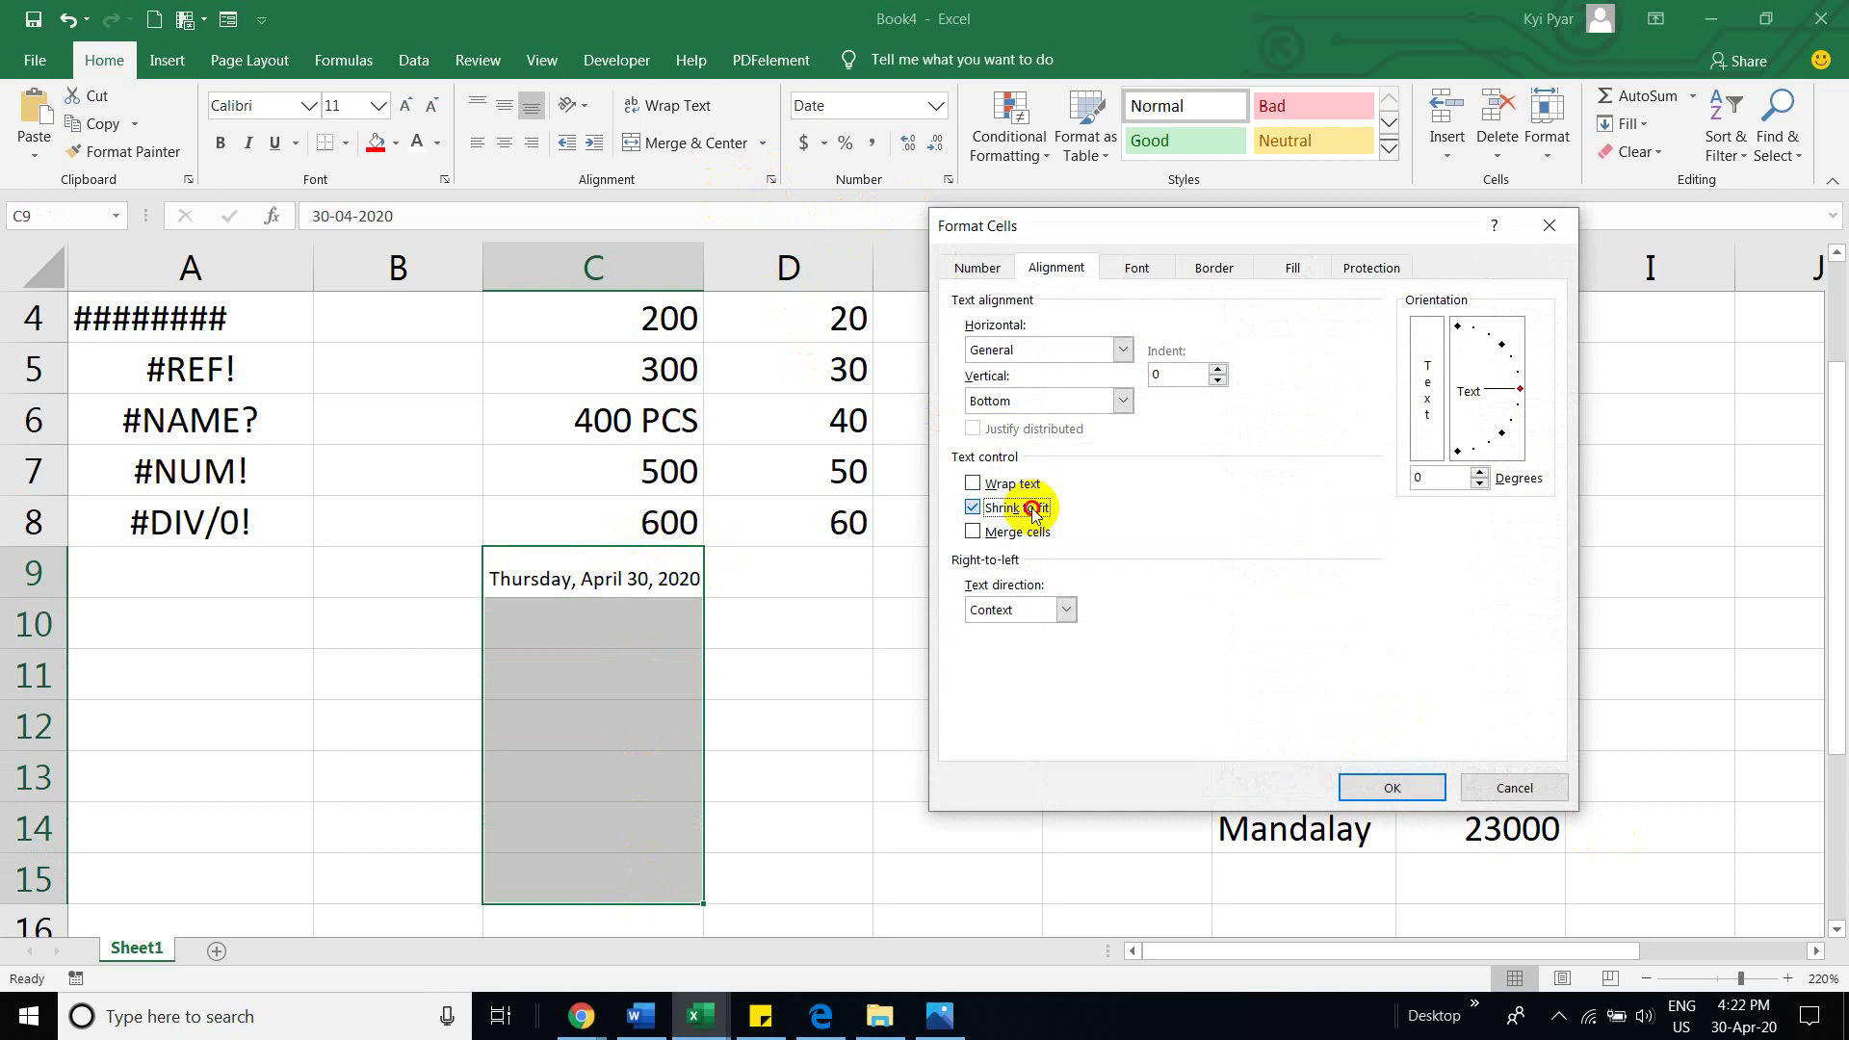
pyautogui.click(1391, 788)
pyautogui.click(590, 610)
# - Enter the date 30-4-2020 in C10 and narrow column C
pyautogui.write('30')
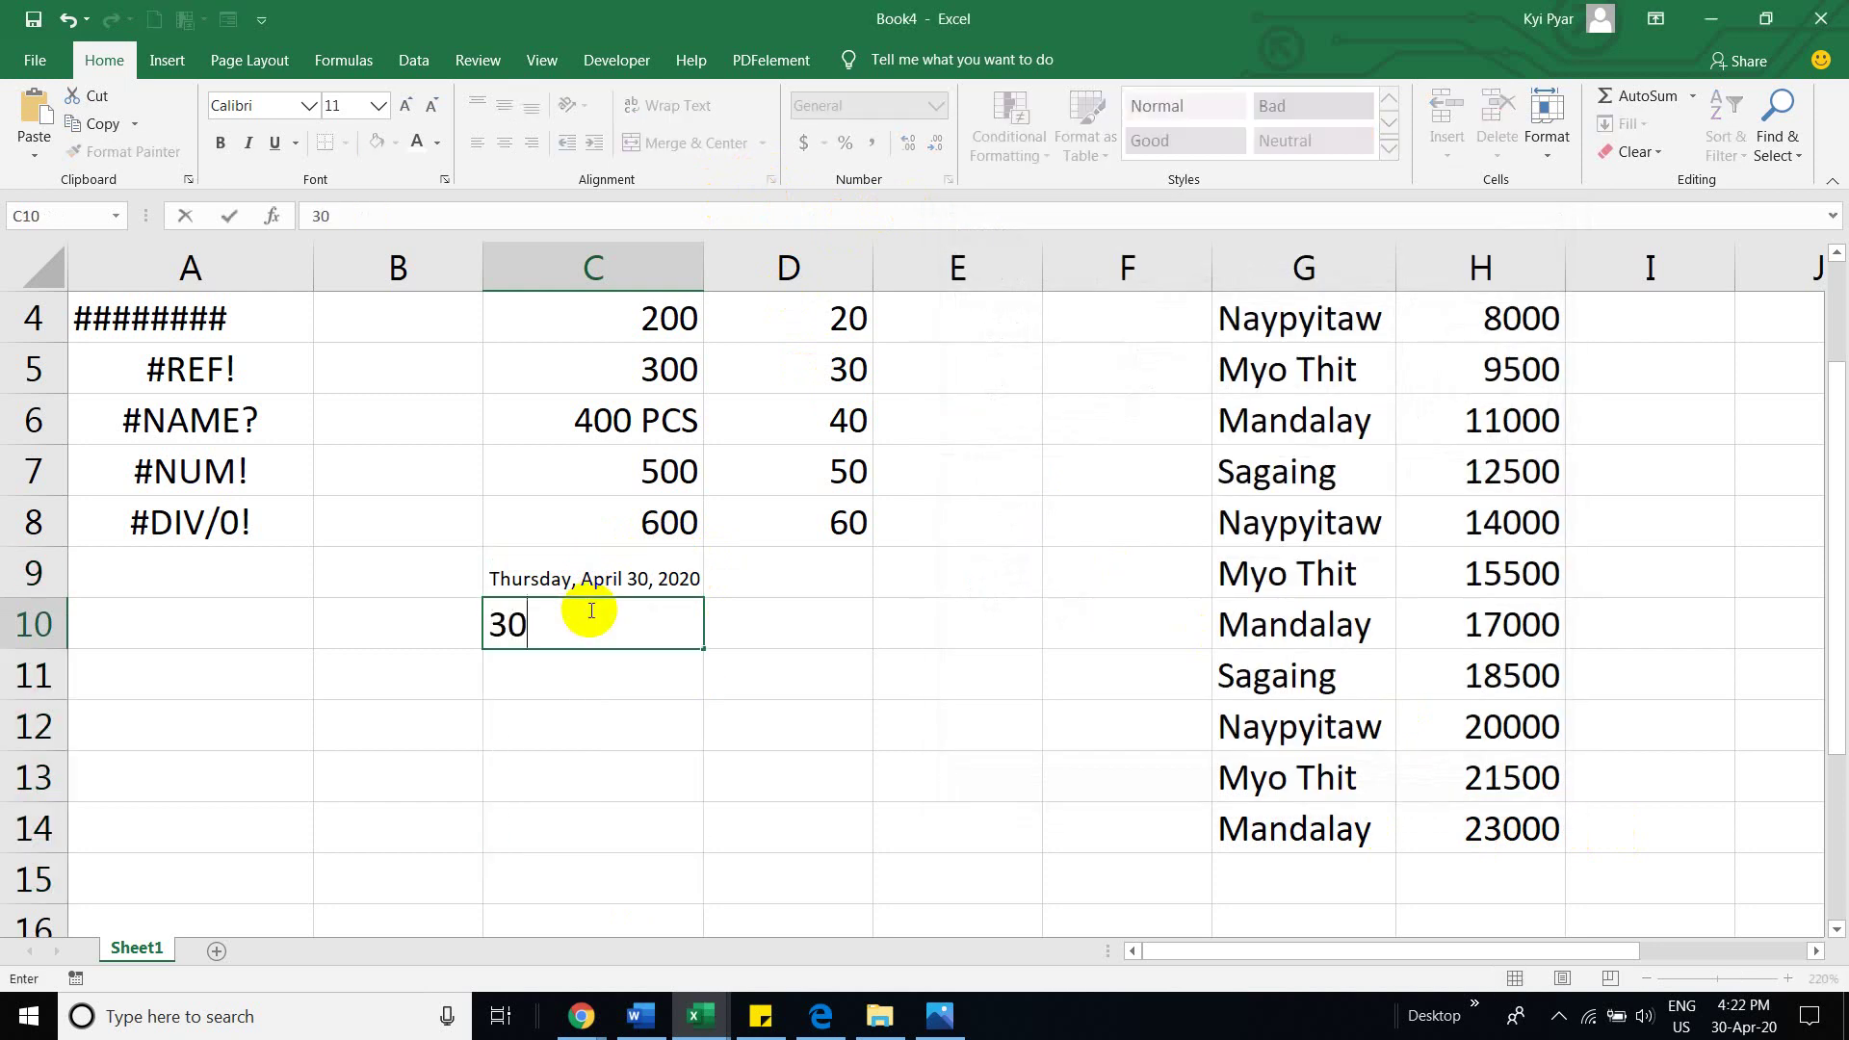
pyautogui.write('-')
pyautogui.write('4-20')
pyautogui.press('BackSpace')
pyautogui.write('2020')
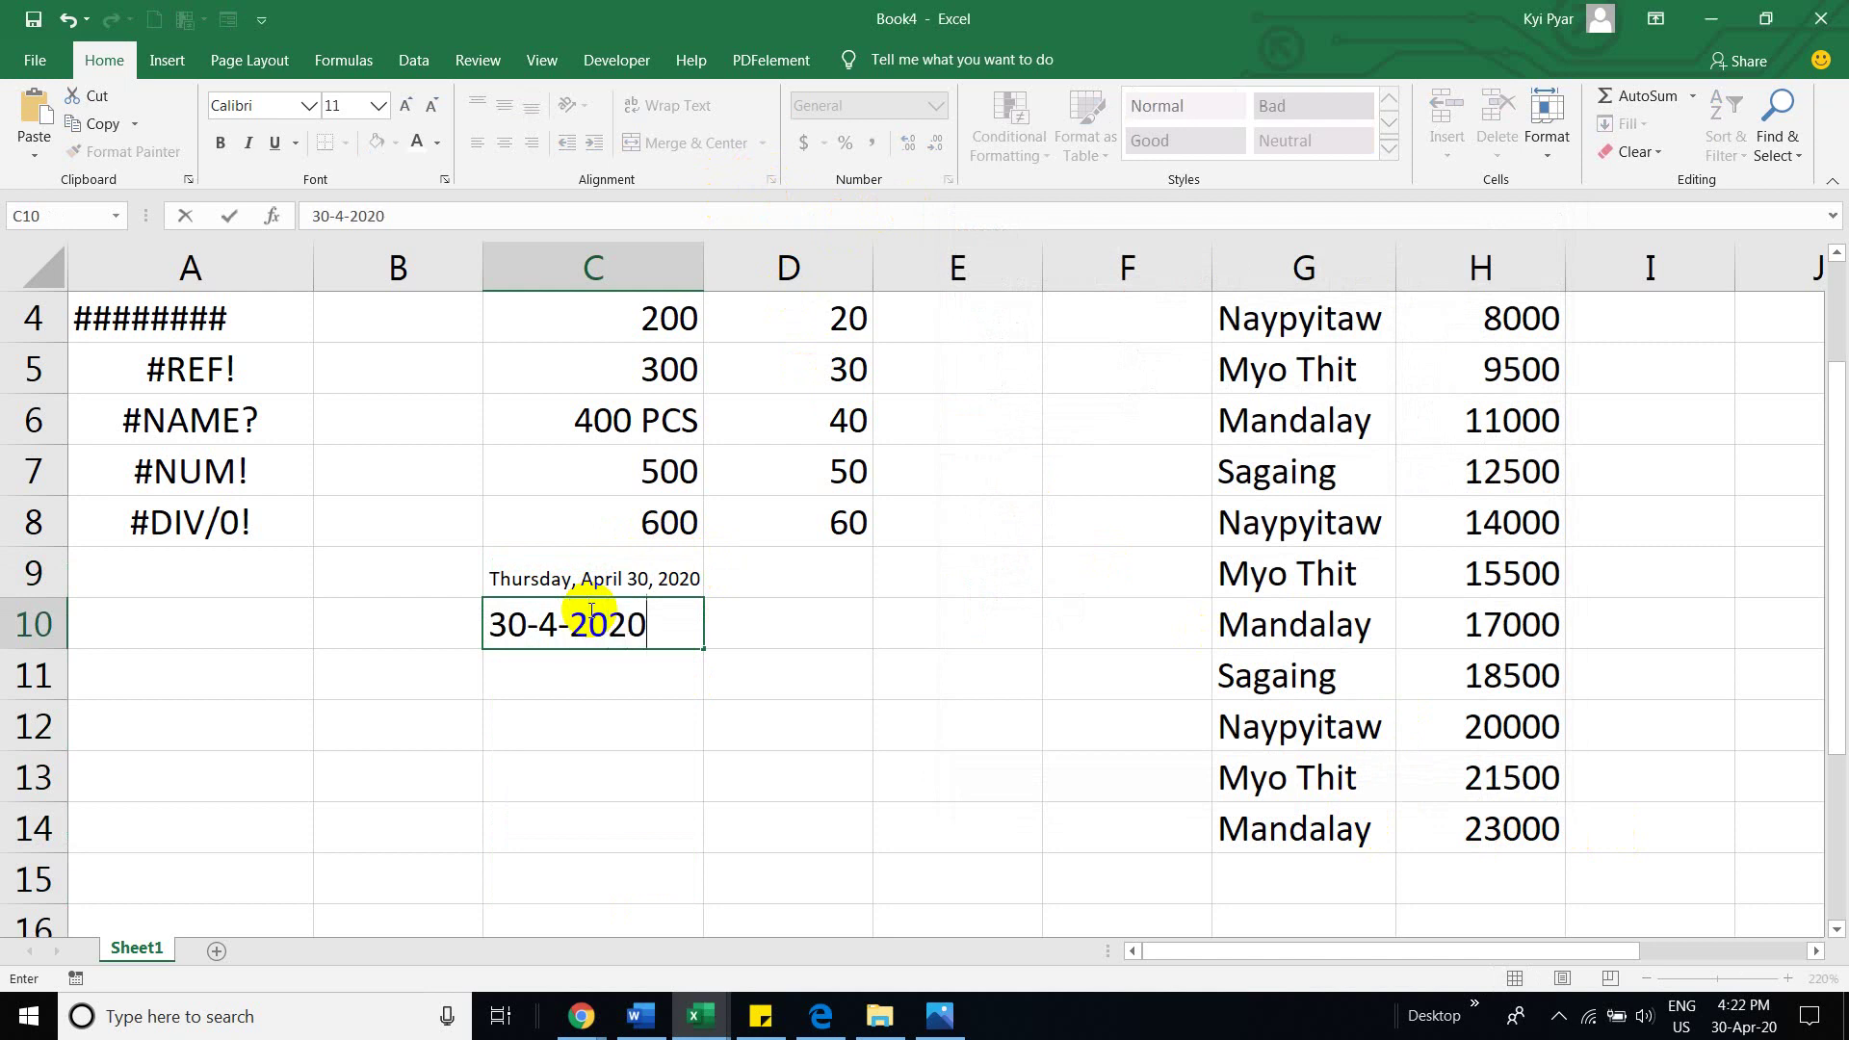
pyautogui.press('Return')
pyautogui.moveTo(702, 282); pyautogui.dragTo(624, 285)
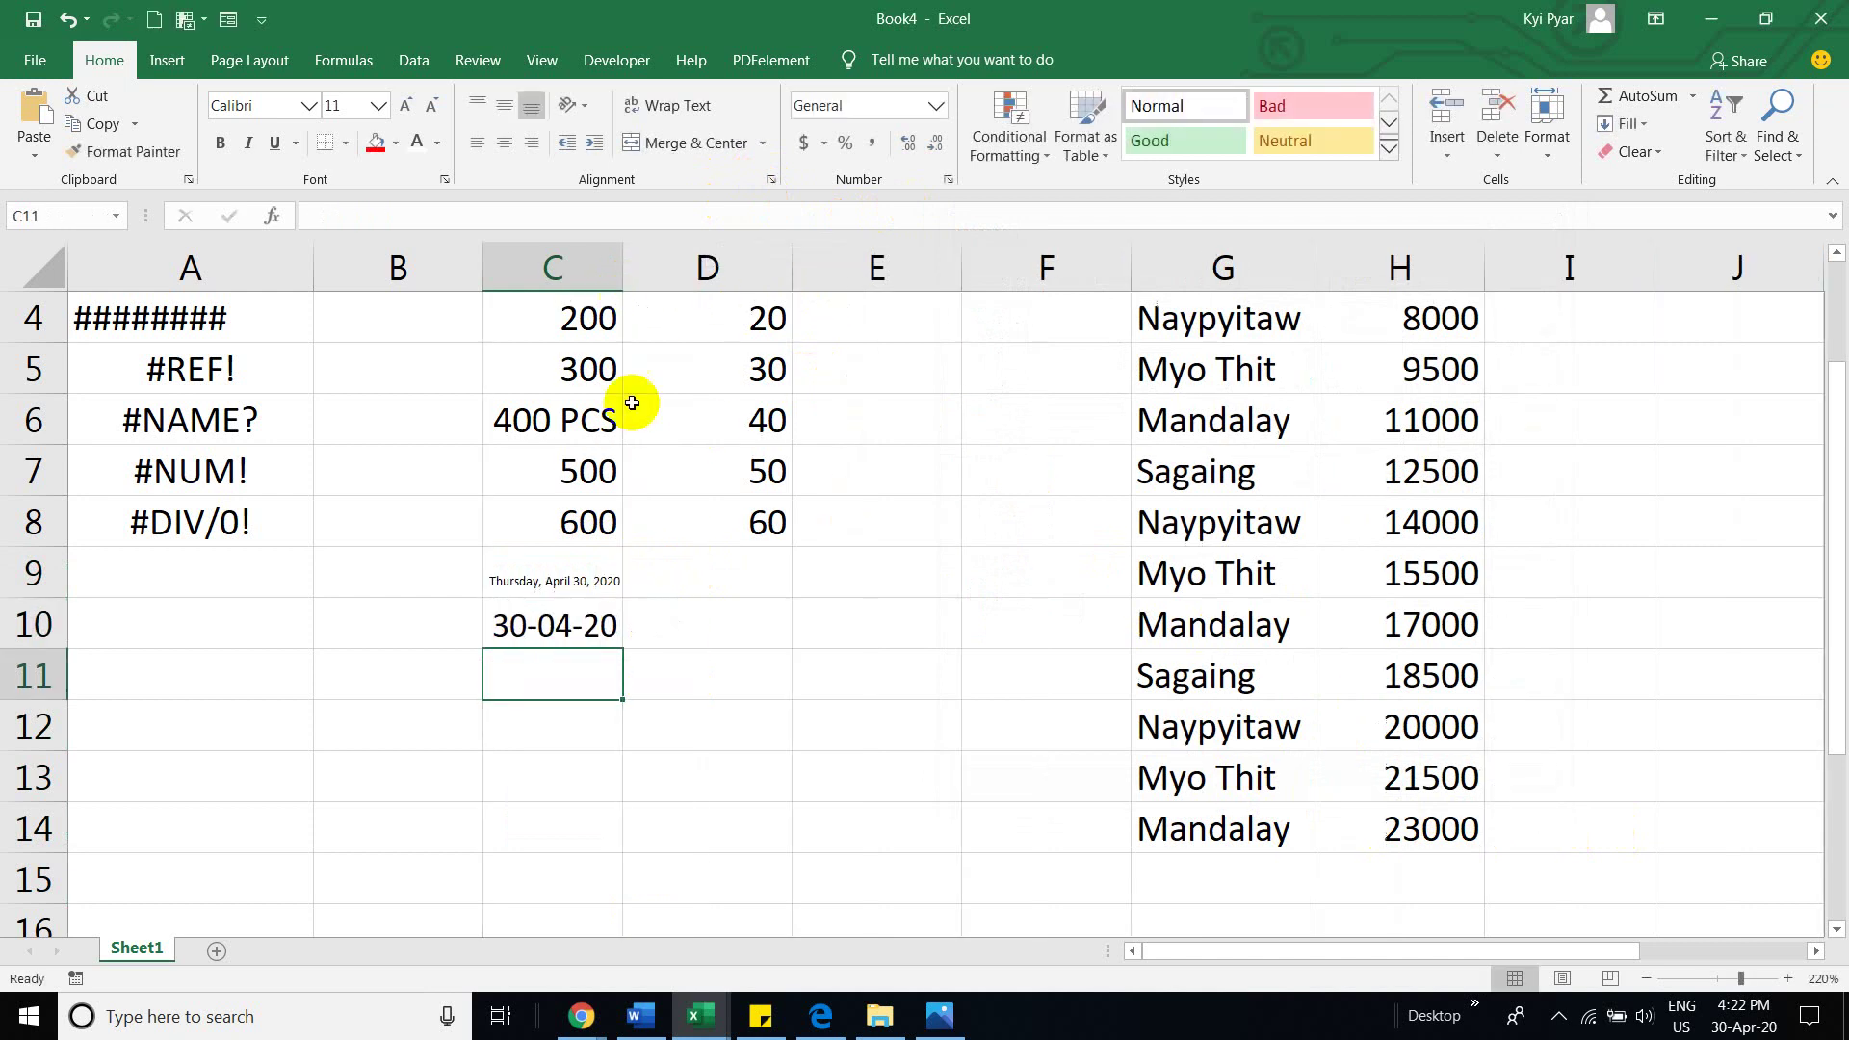
# - Format C10 as Long Date and widen column C to show both dates fully
pyautogui.click(580, 624)
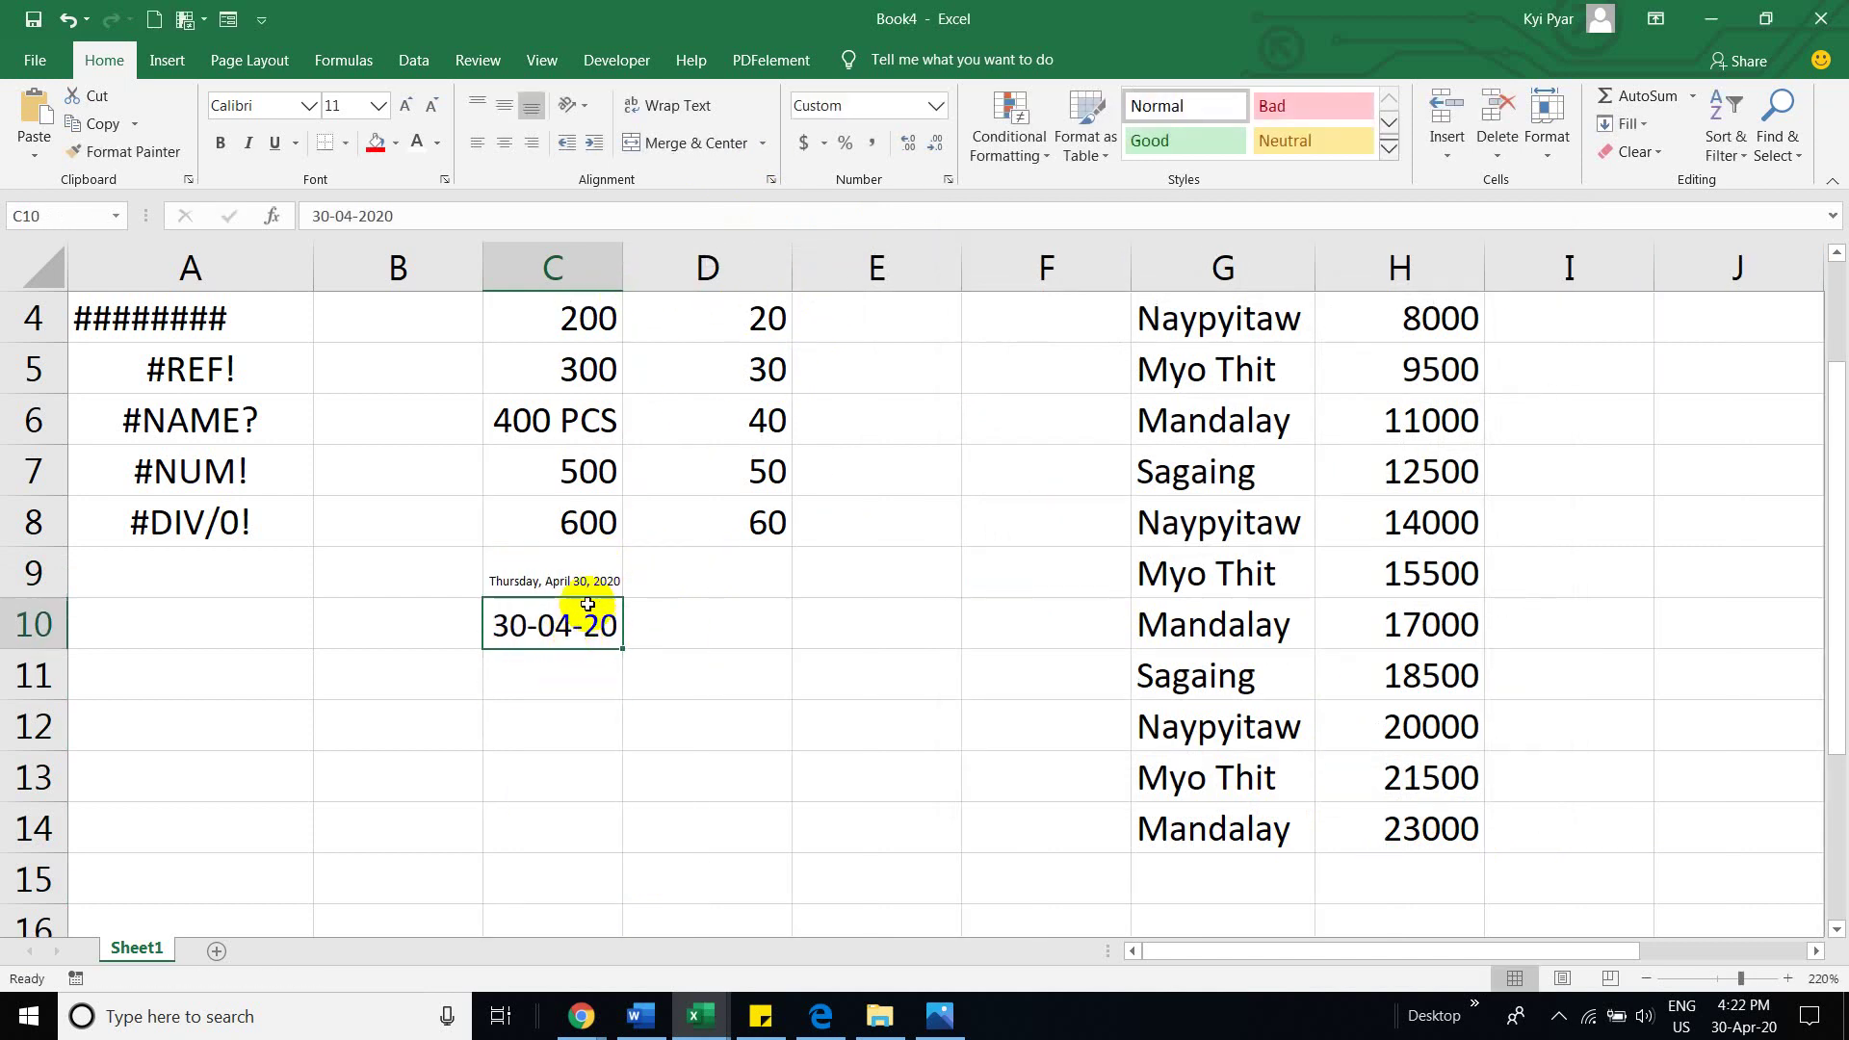
pyautogui.click(936, 105)
pyautogui.click(899, 404)
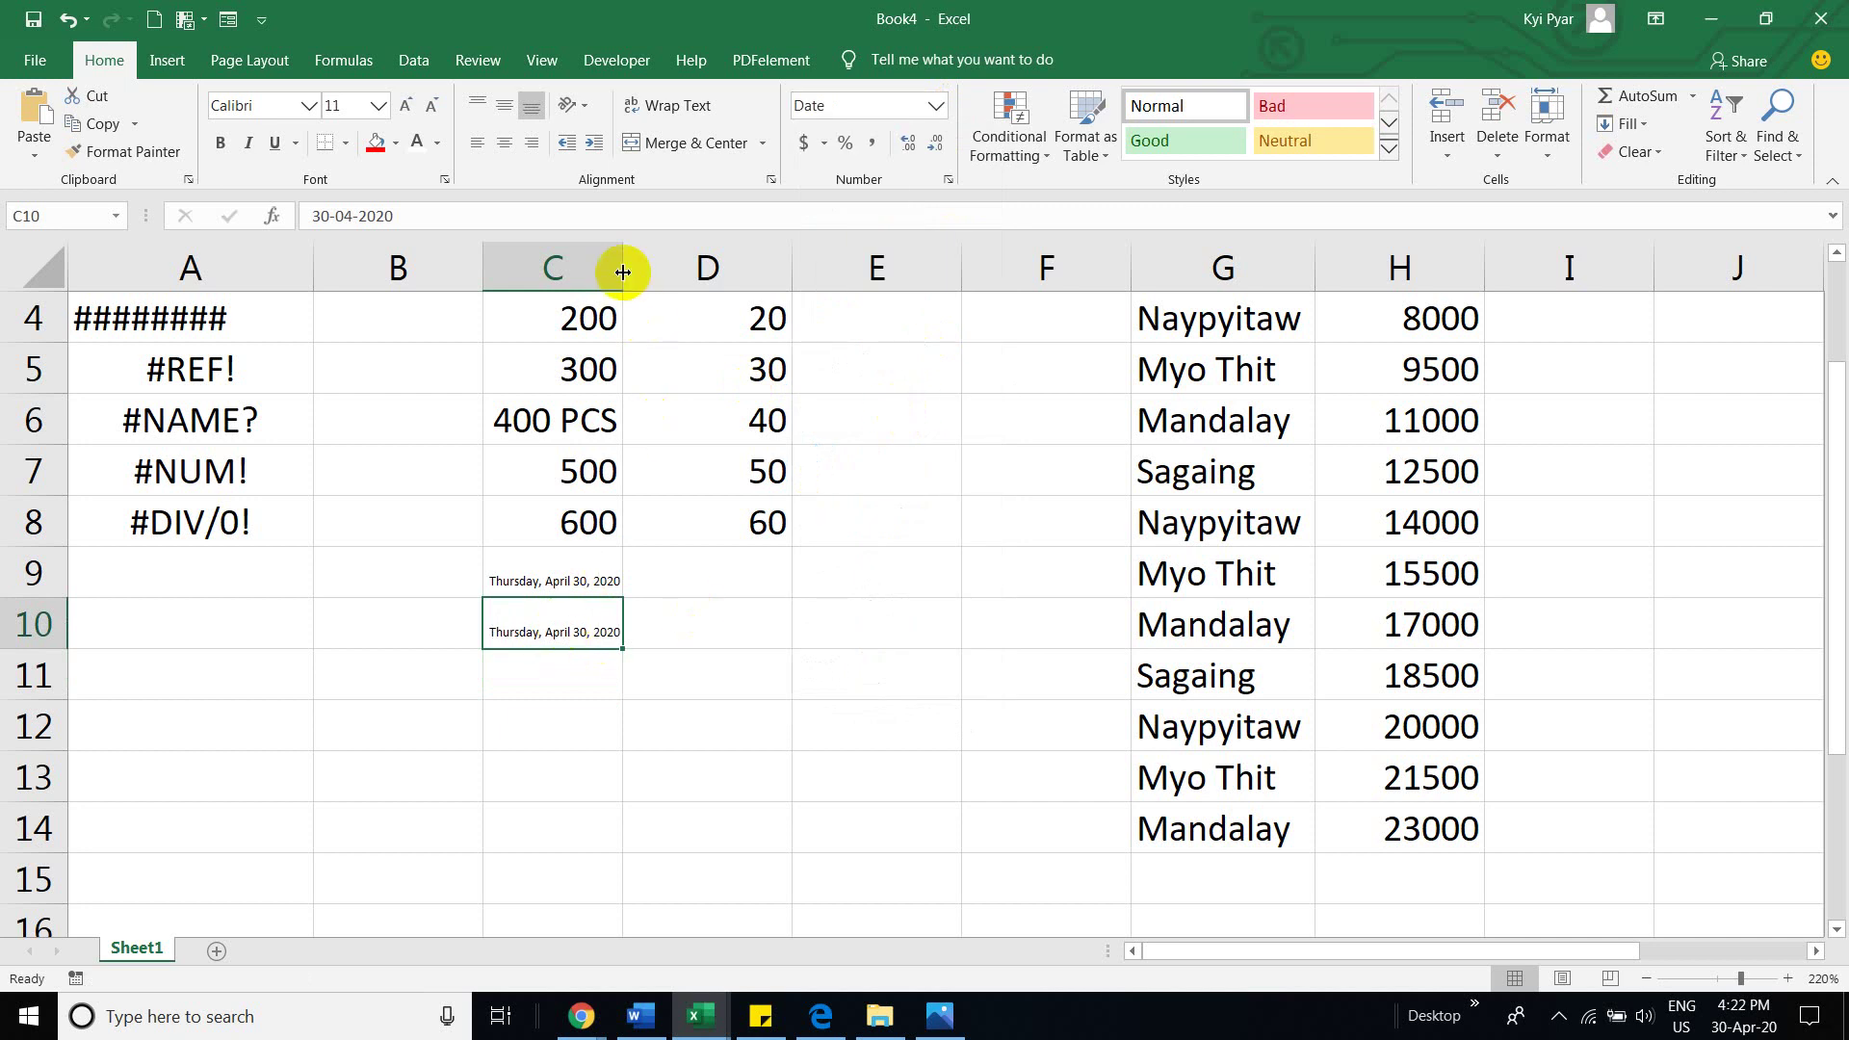
pyautogui.moveTo(624, 272); pyautogui.dragTo(776, 283)
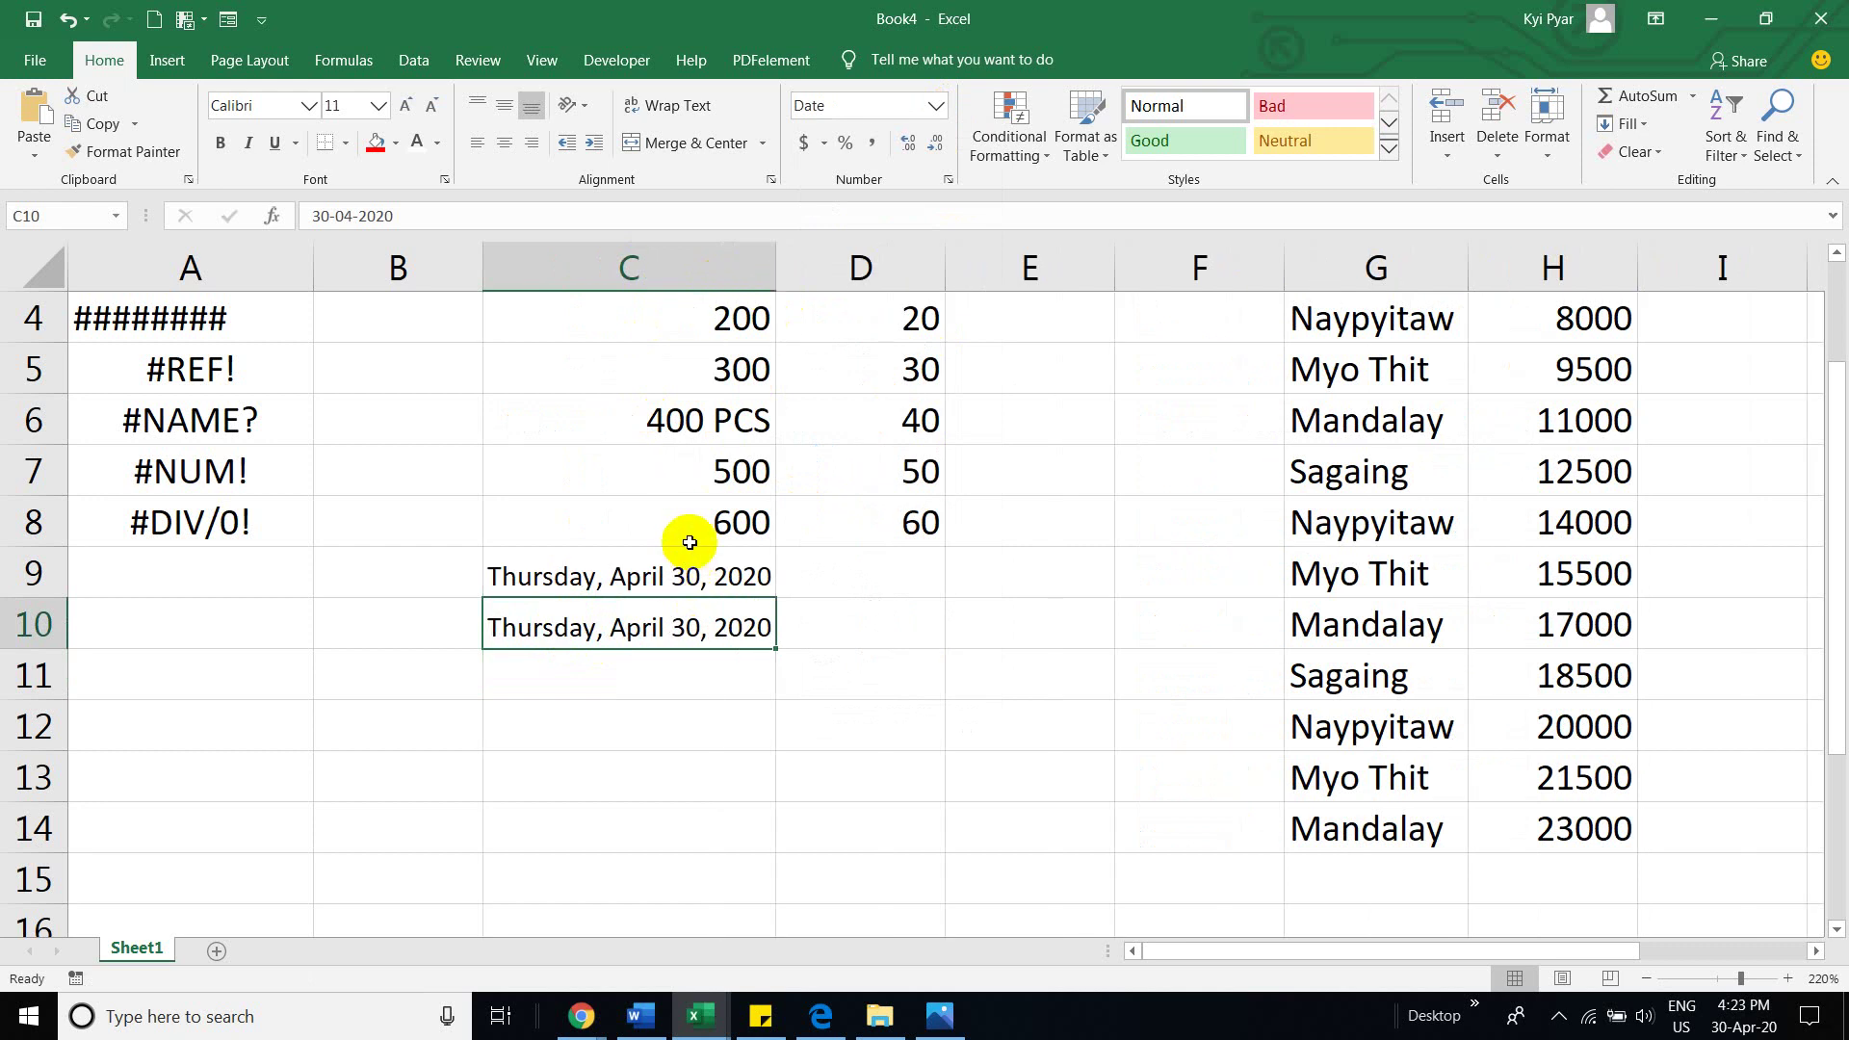
pyautogui.click(817, 662)
pyautogui.scroll(1, 1166, 654)
# - Clear the SUMPRODUCT total from cell E3
pyautogui.scroll(2, 1166, 654)
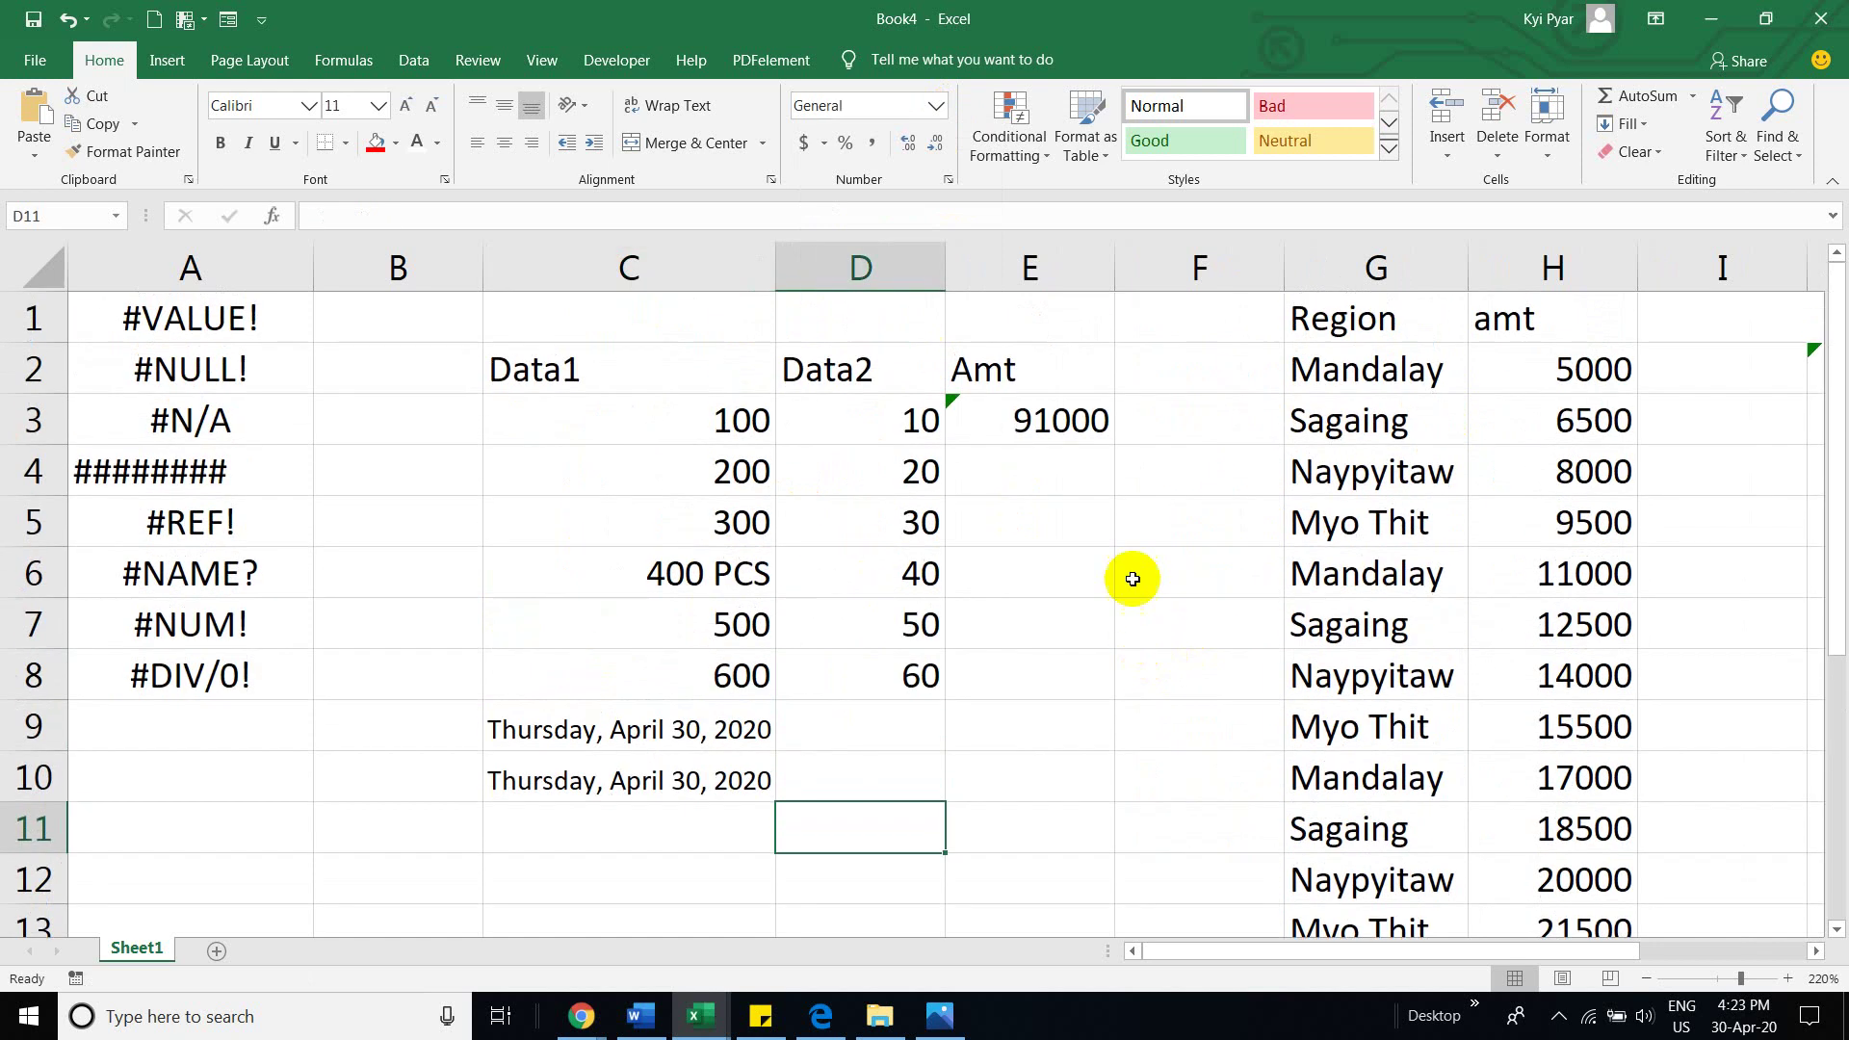
pyautogui.click(1067, 425)
pyautogui.press('Delete')
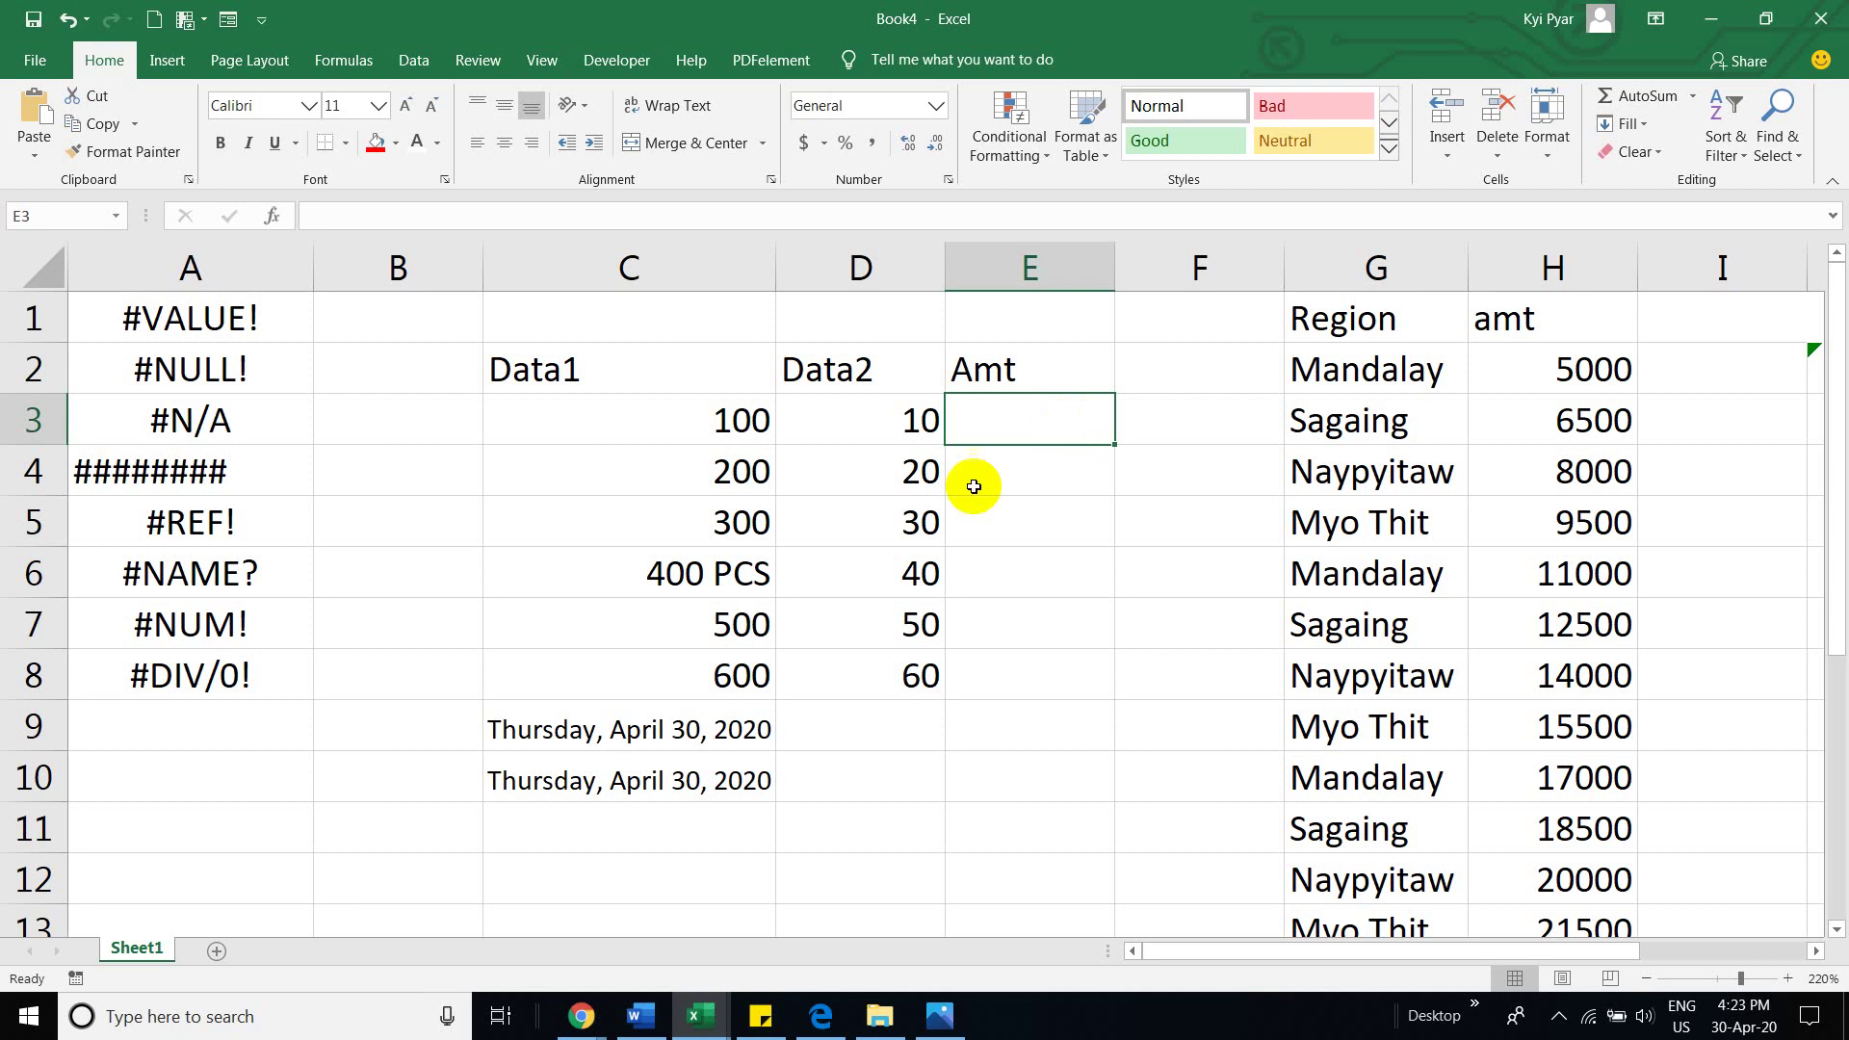
# - Enter labels 'start date' and 'end date' in C12:D12, 10-5-2020 in C13, and 25-2-2020 in D13
pyautogui.scroll(-2, 814, 764)
pyautogui.scroll(-1, 674, 742)
pyautogui.click(617, 732)
pyautogui.write('st')
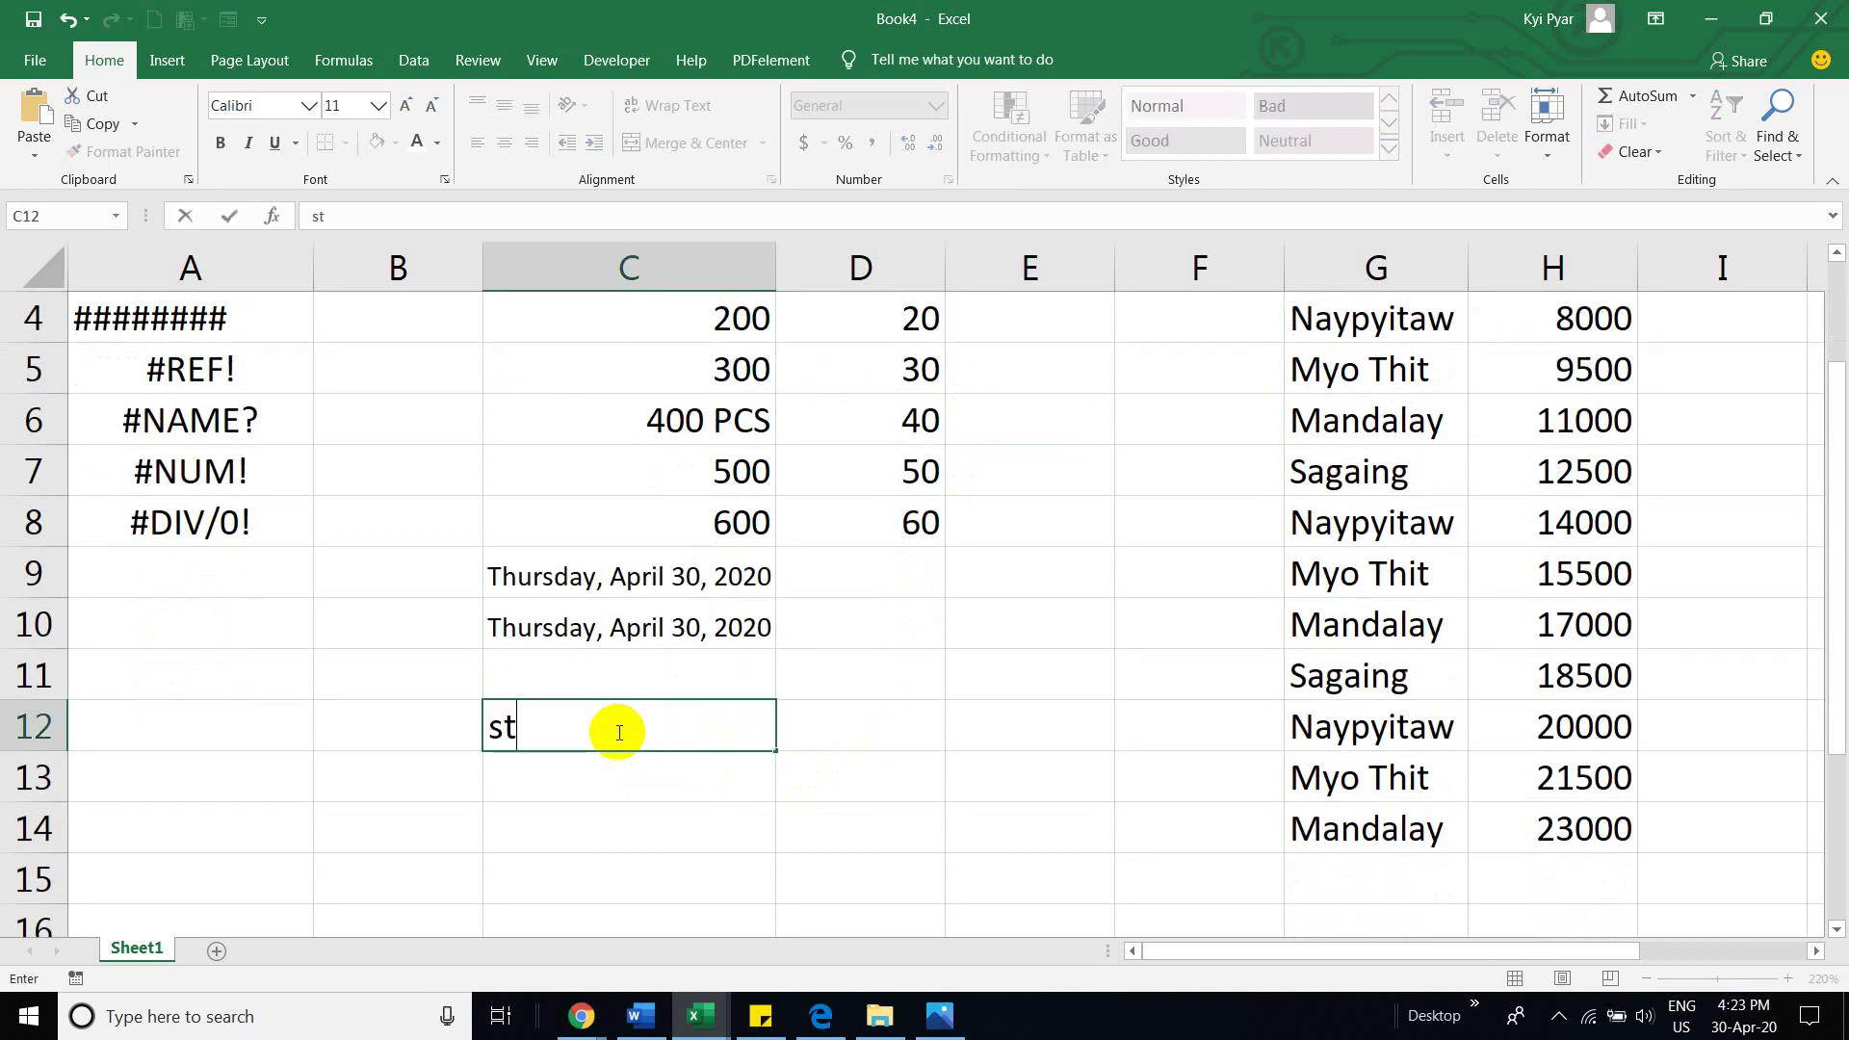
pyautogui.write('art date')
pyautogui.press('Tab')
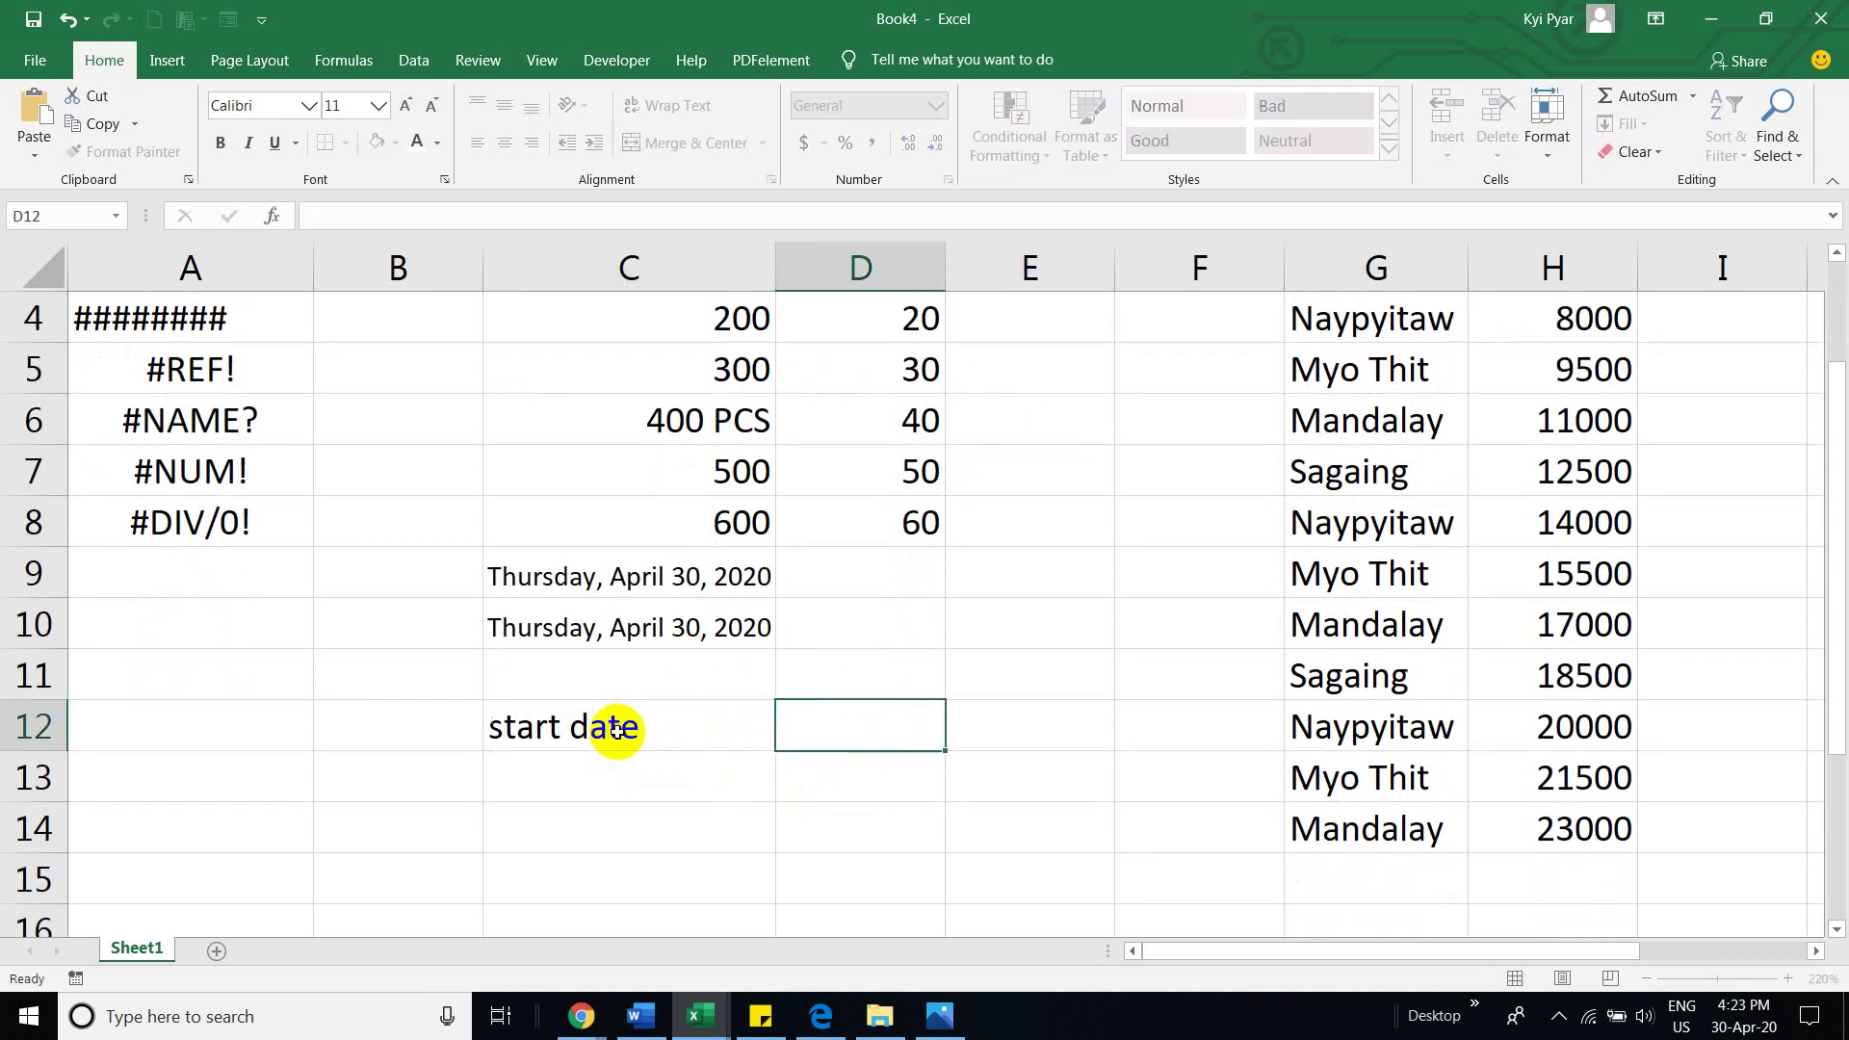
pyautogui.write('end date')
pyautogui.press('Return')
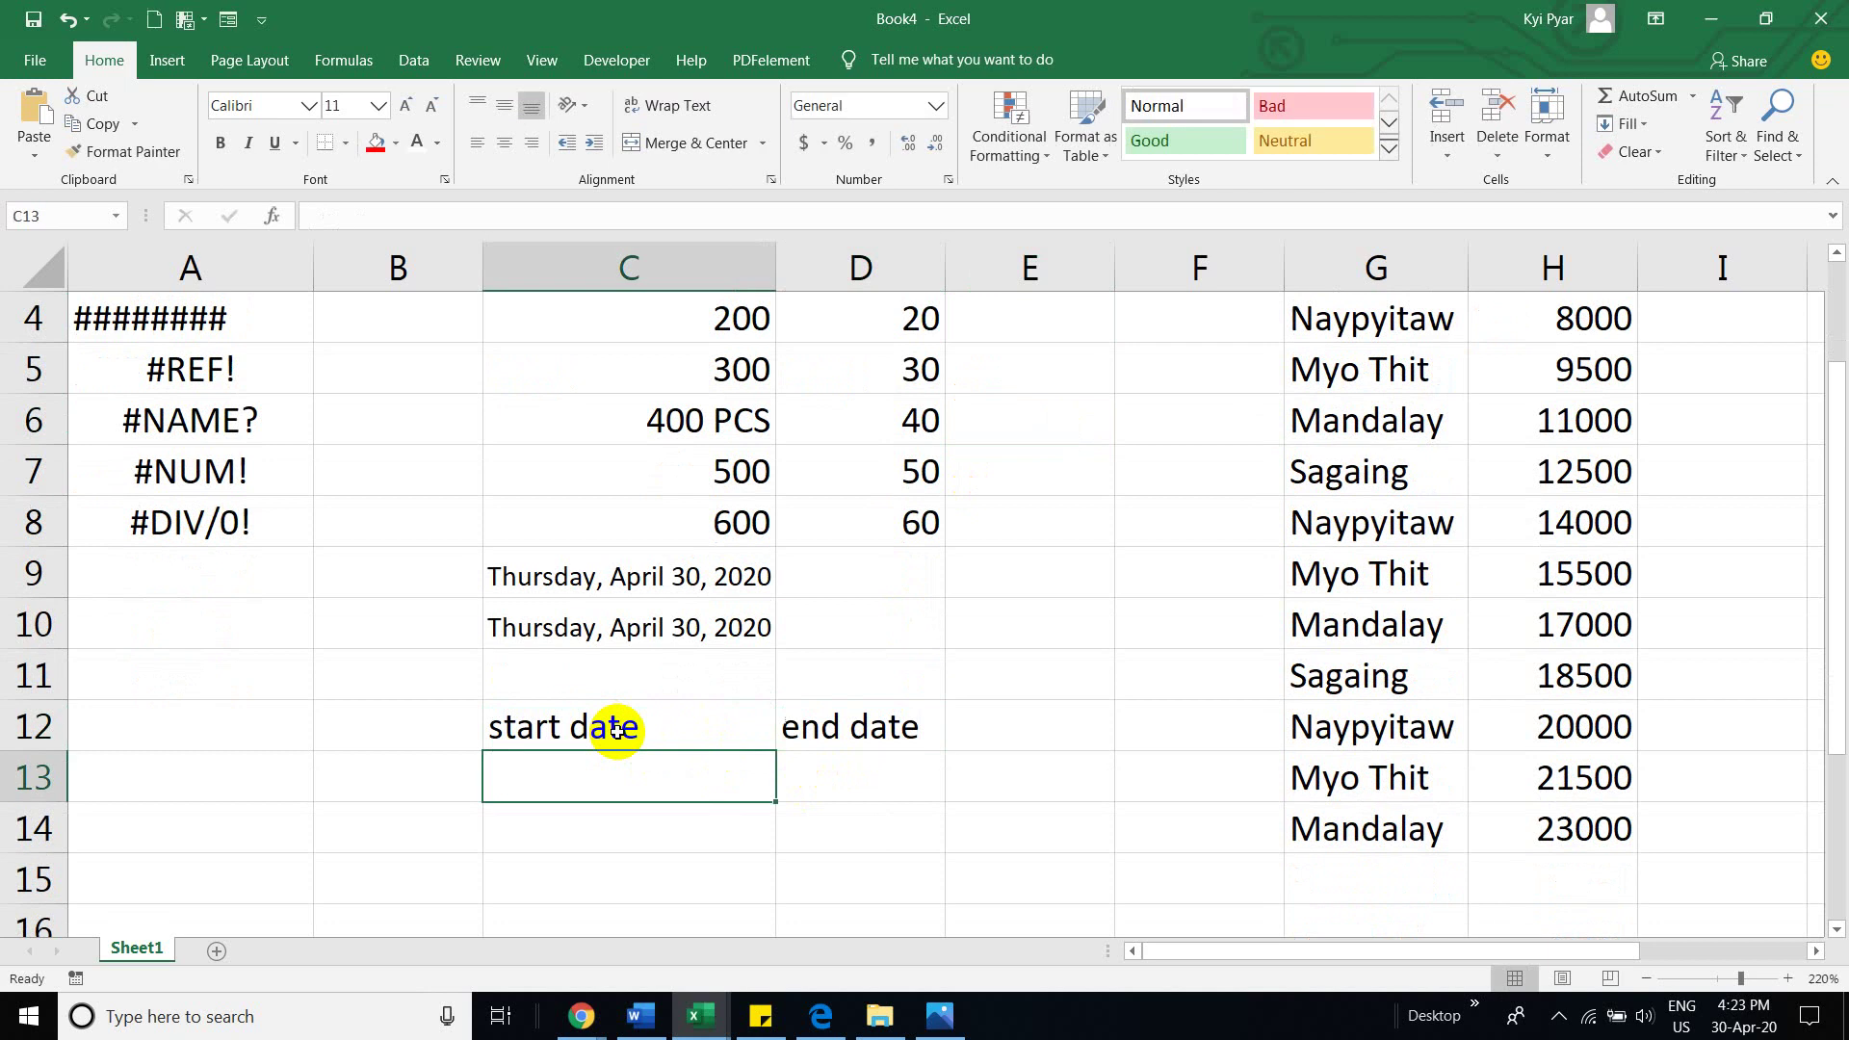
pyautogui.write('10')
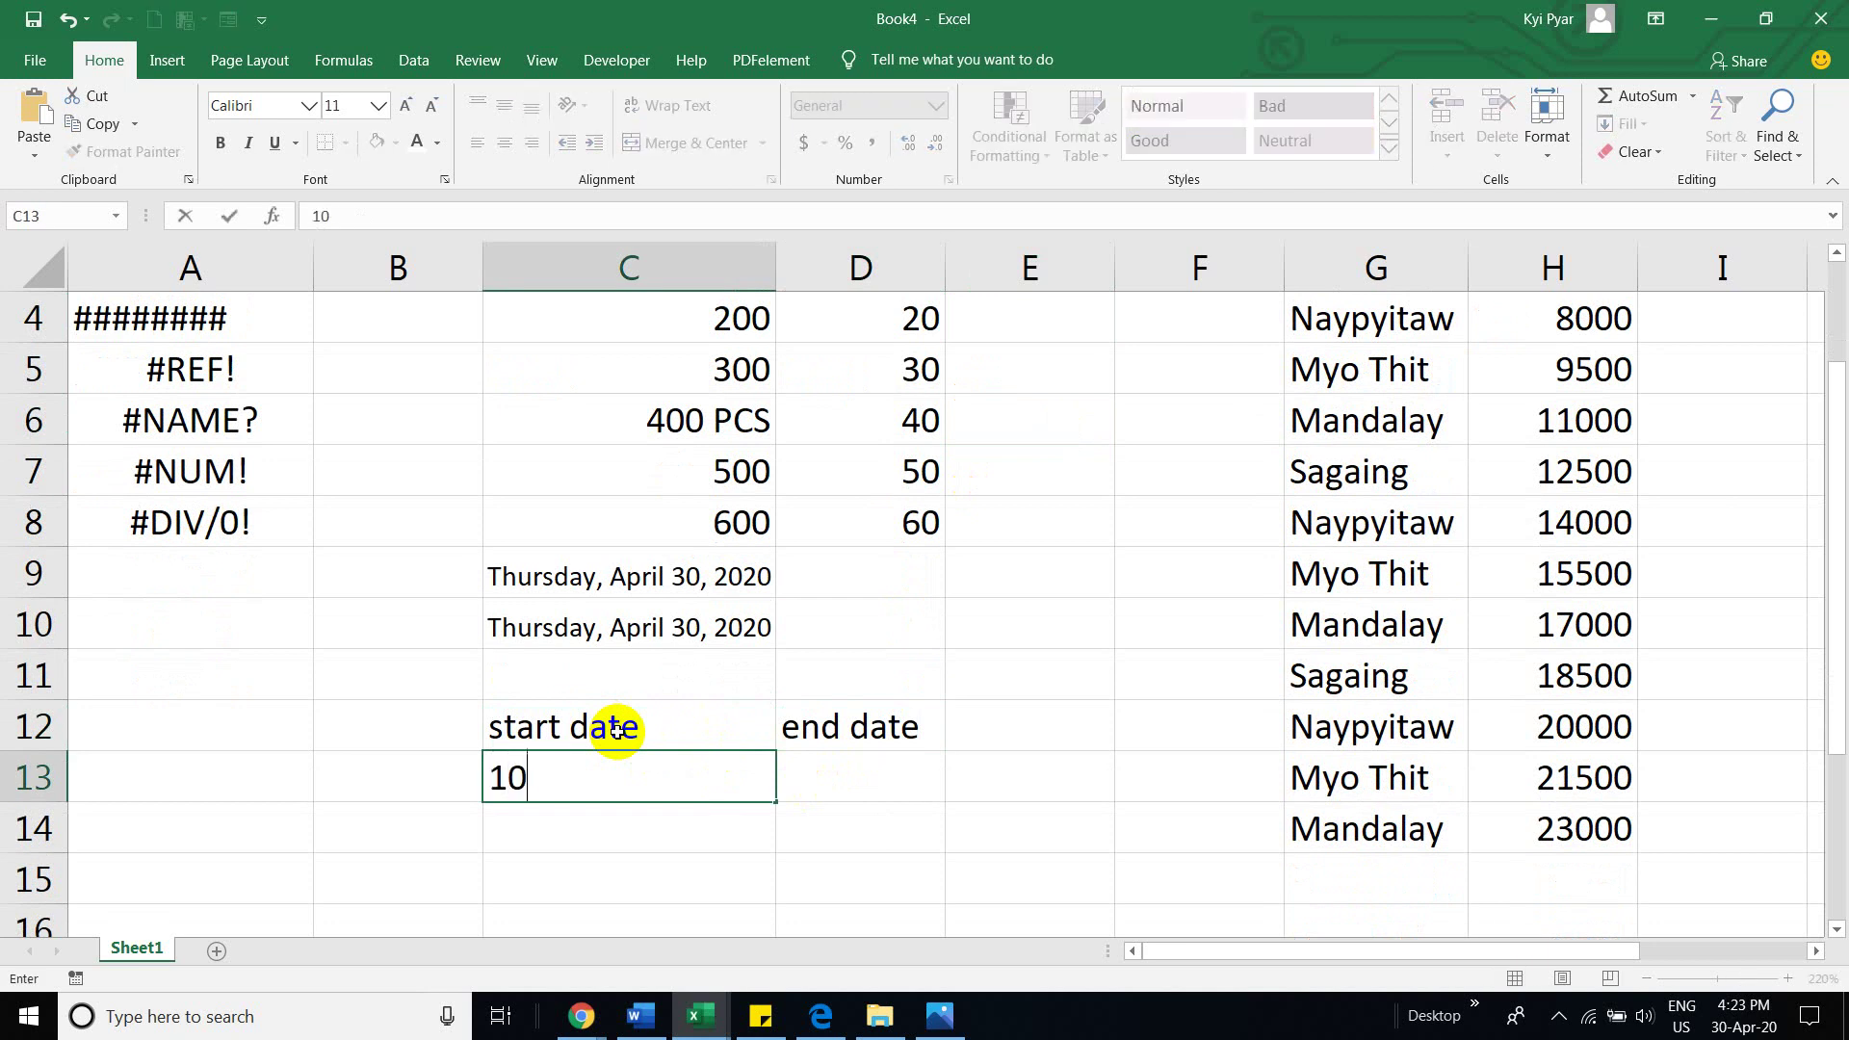
pyautogui.write('-5-2020')
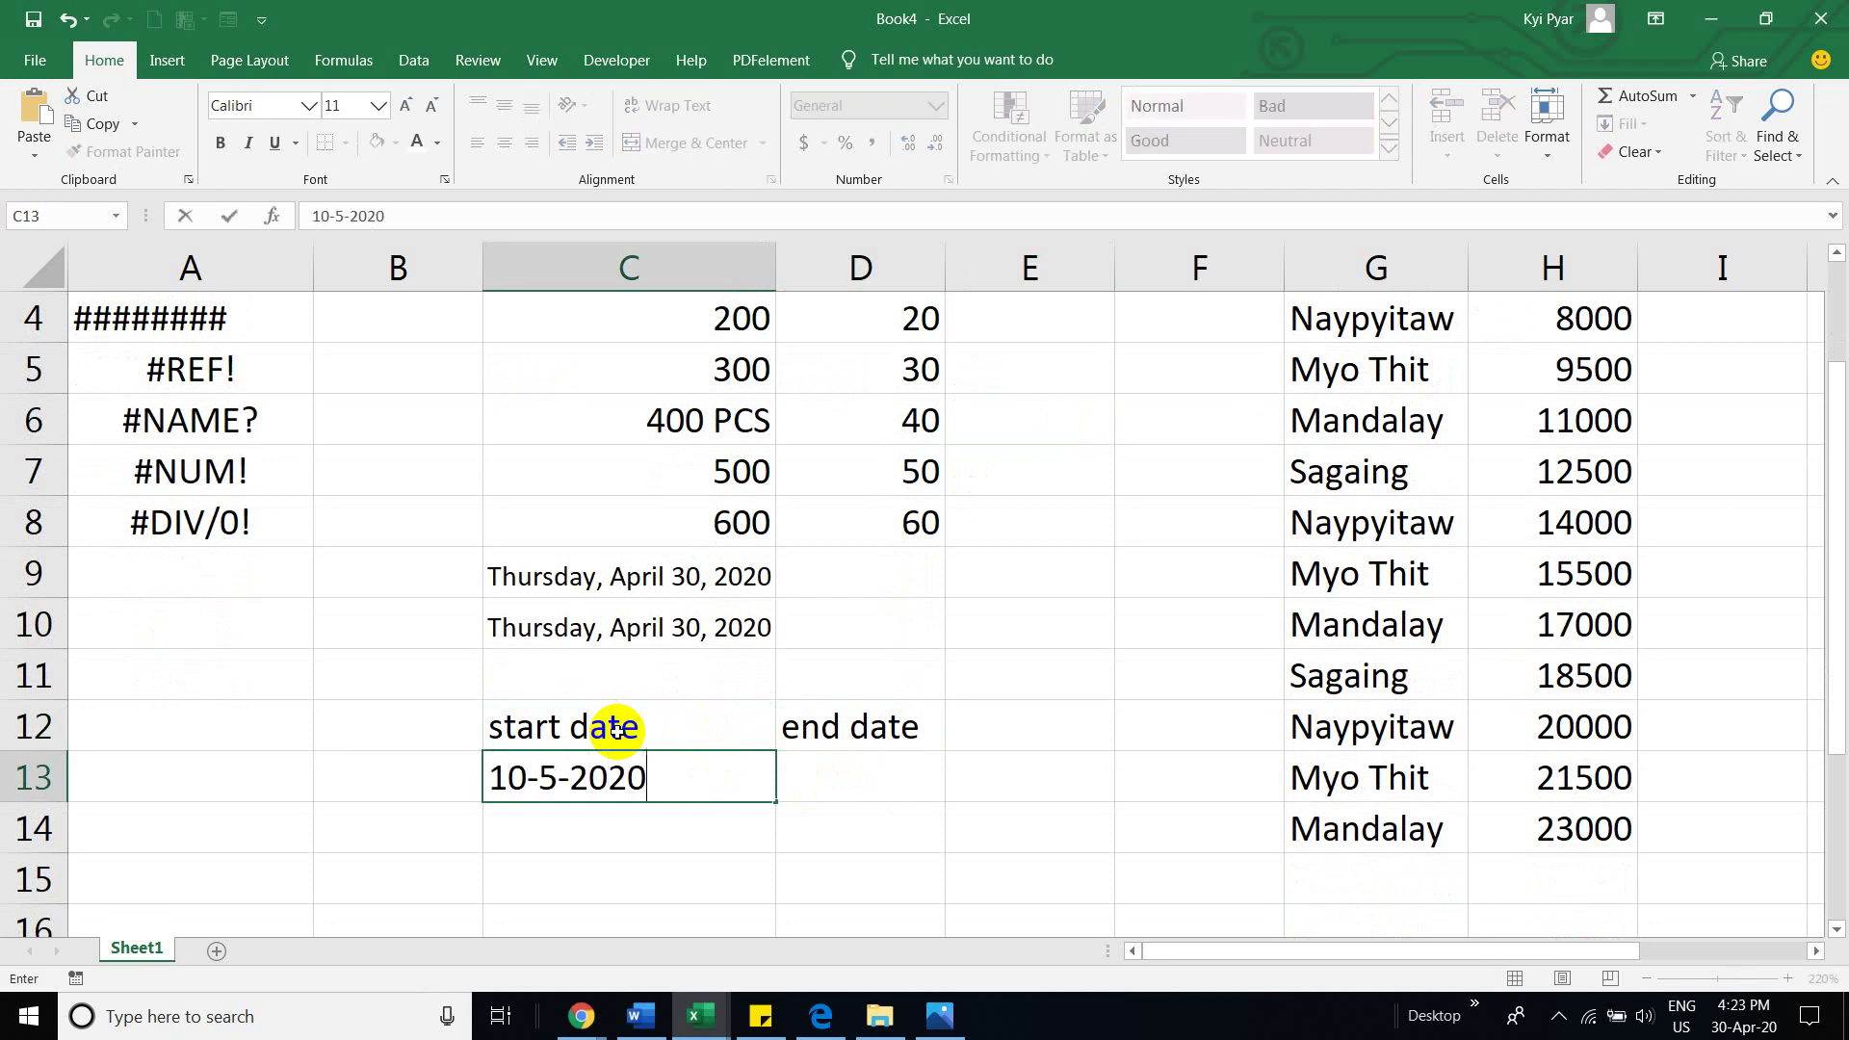
pyautogui.press('Tab')
pyautogui.write('2')
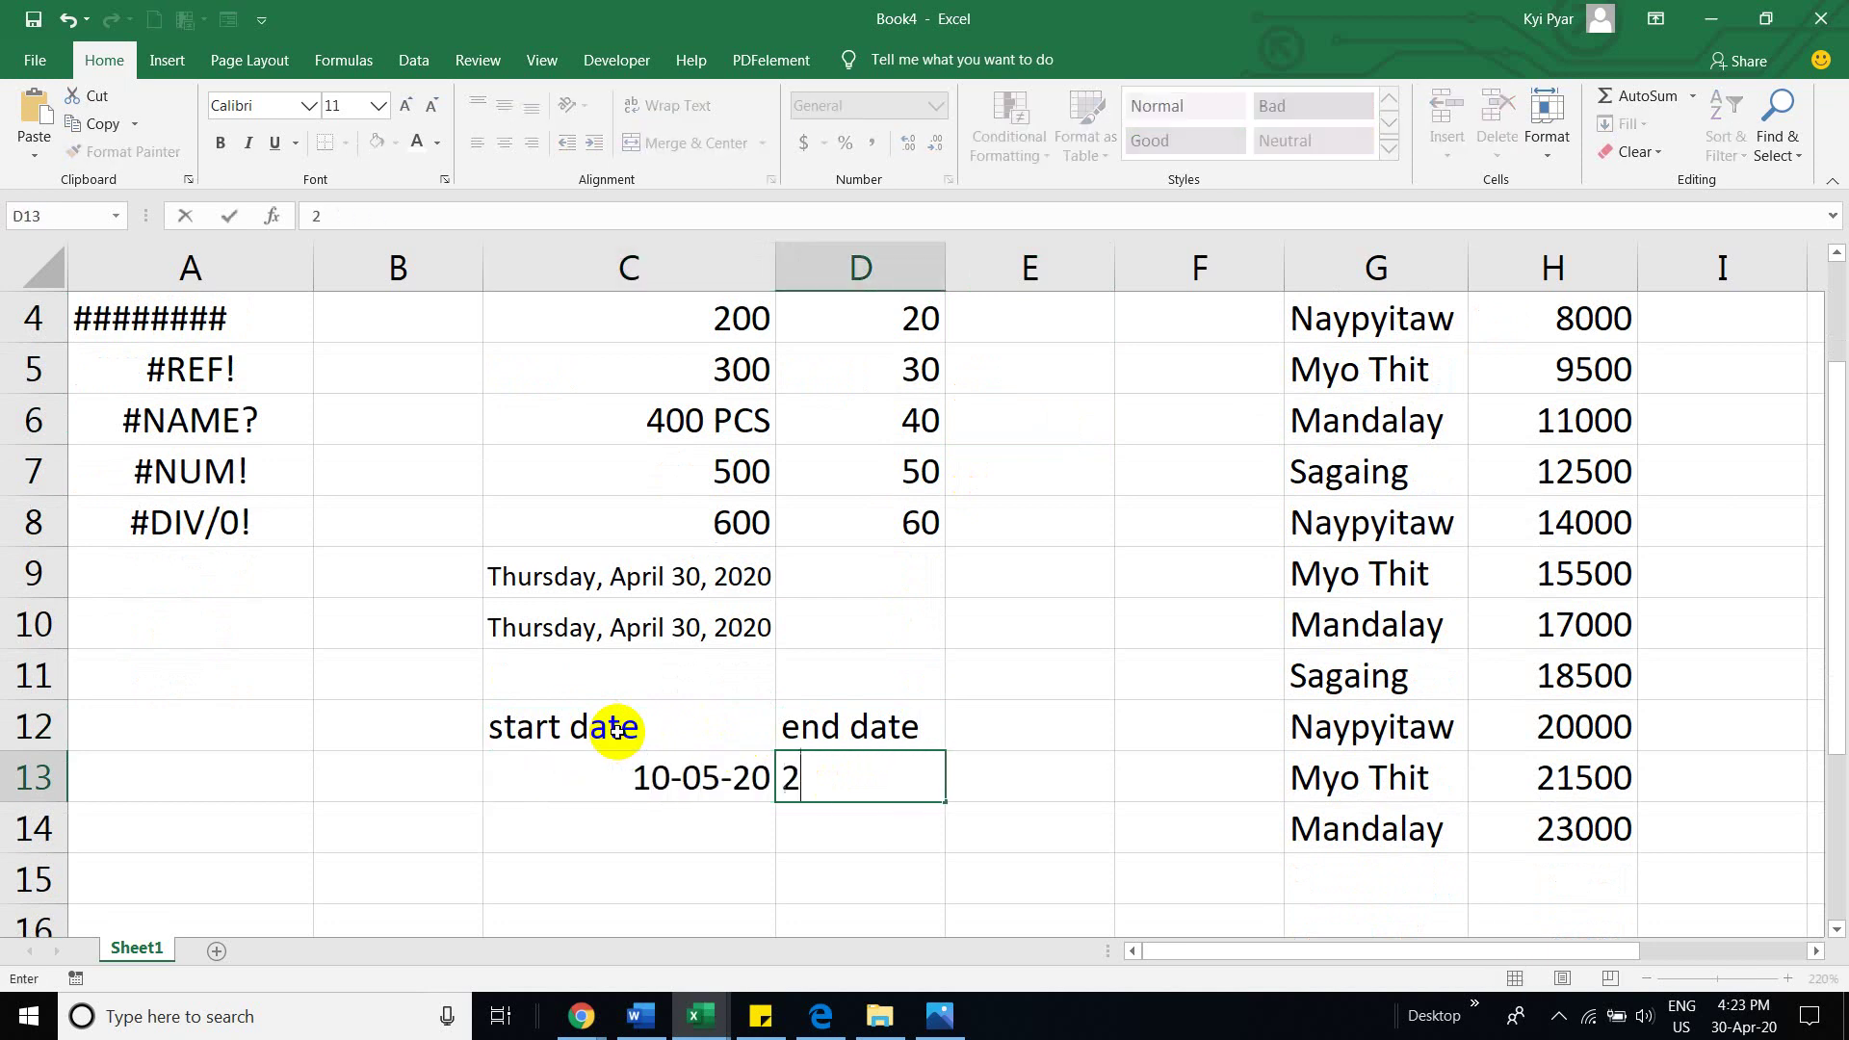
pyautogui.write('5-2-2')
pyautogui.write('020')
# - Confirm 25-2-2020 in D13 and enter =C13-D13 in E13
pyautogui.press('Return')
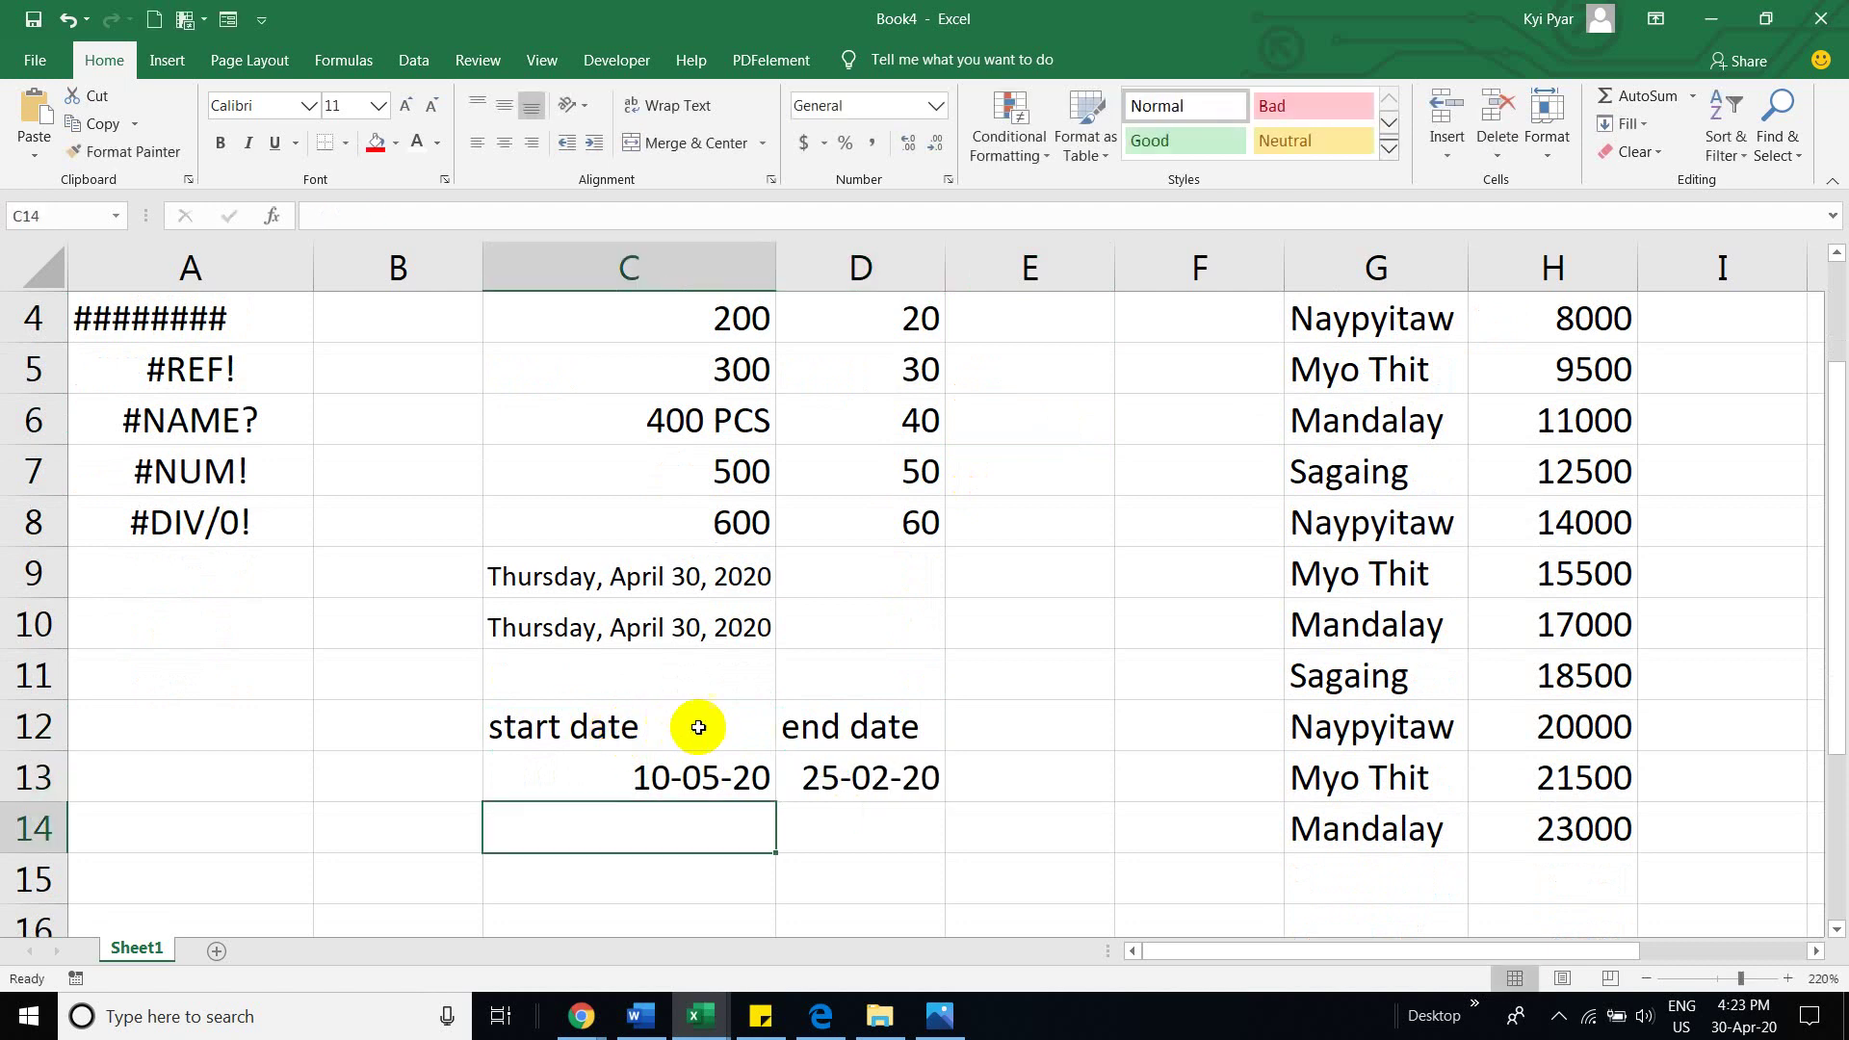
pyautogui.click(994, 764)
pyautogui.write('=')
pyautogui.click(718, 776)
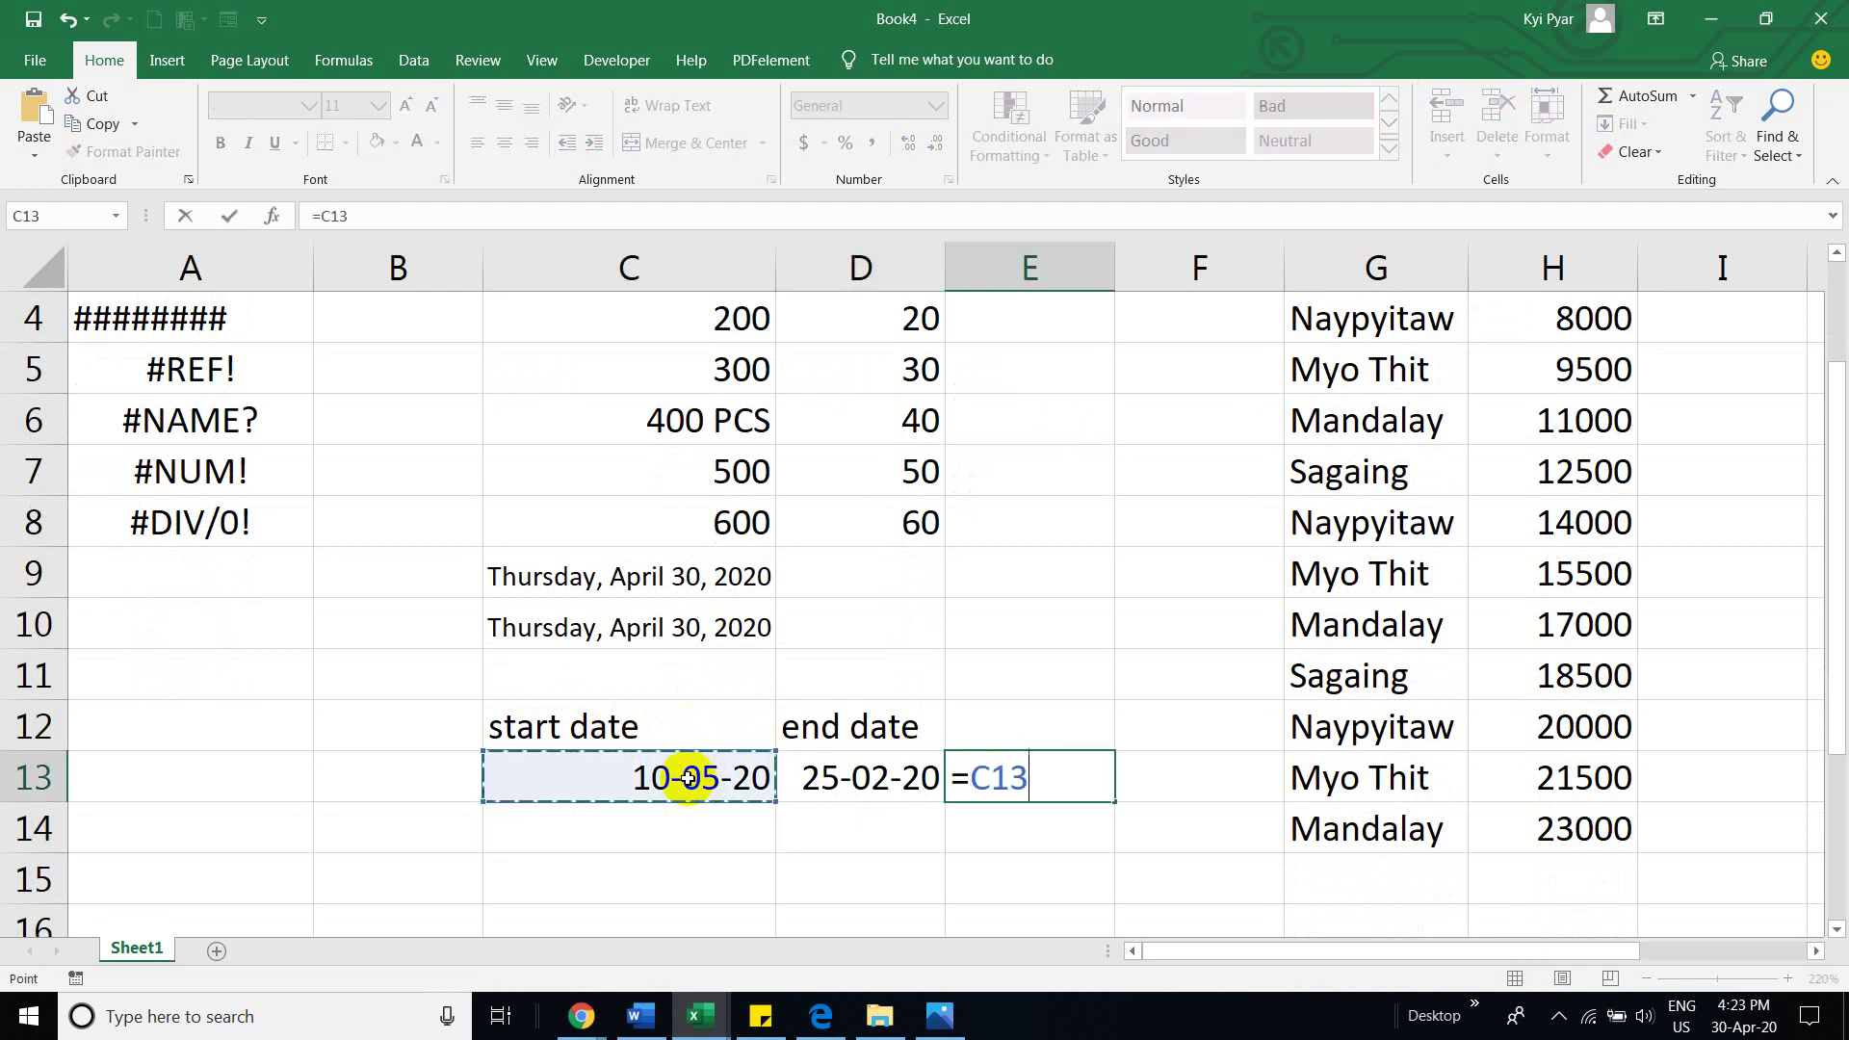
pyautogui.write('-')
pyautogui.click(869, 769)
pyautogui.press('Return')
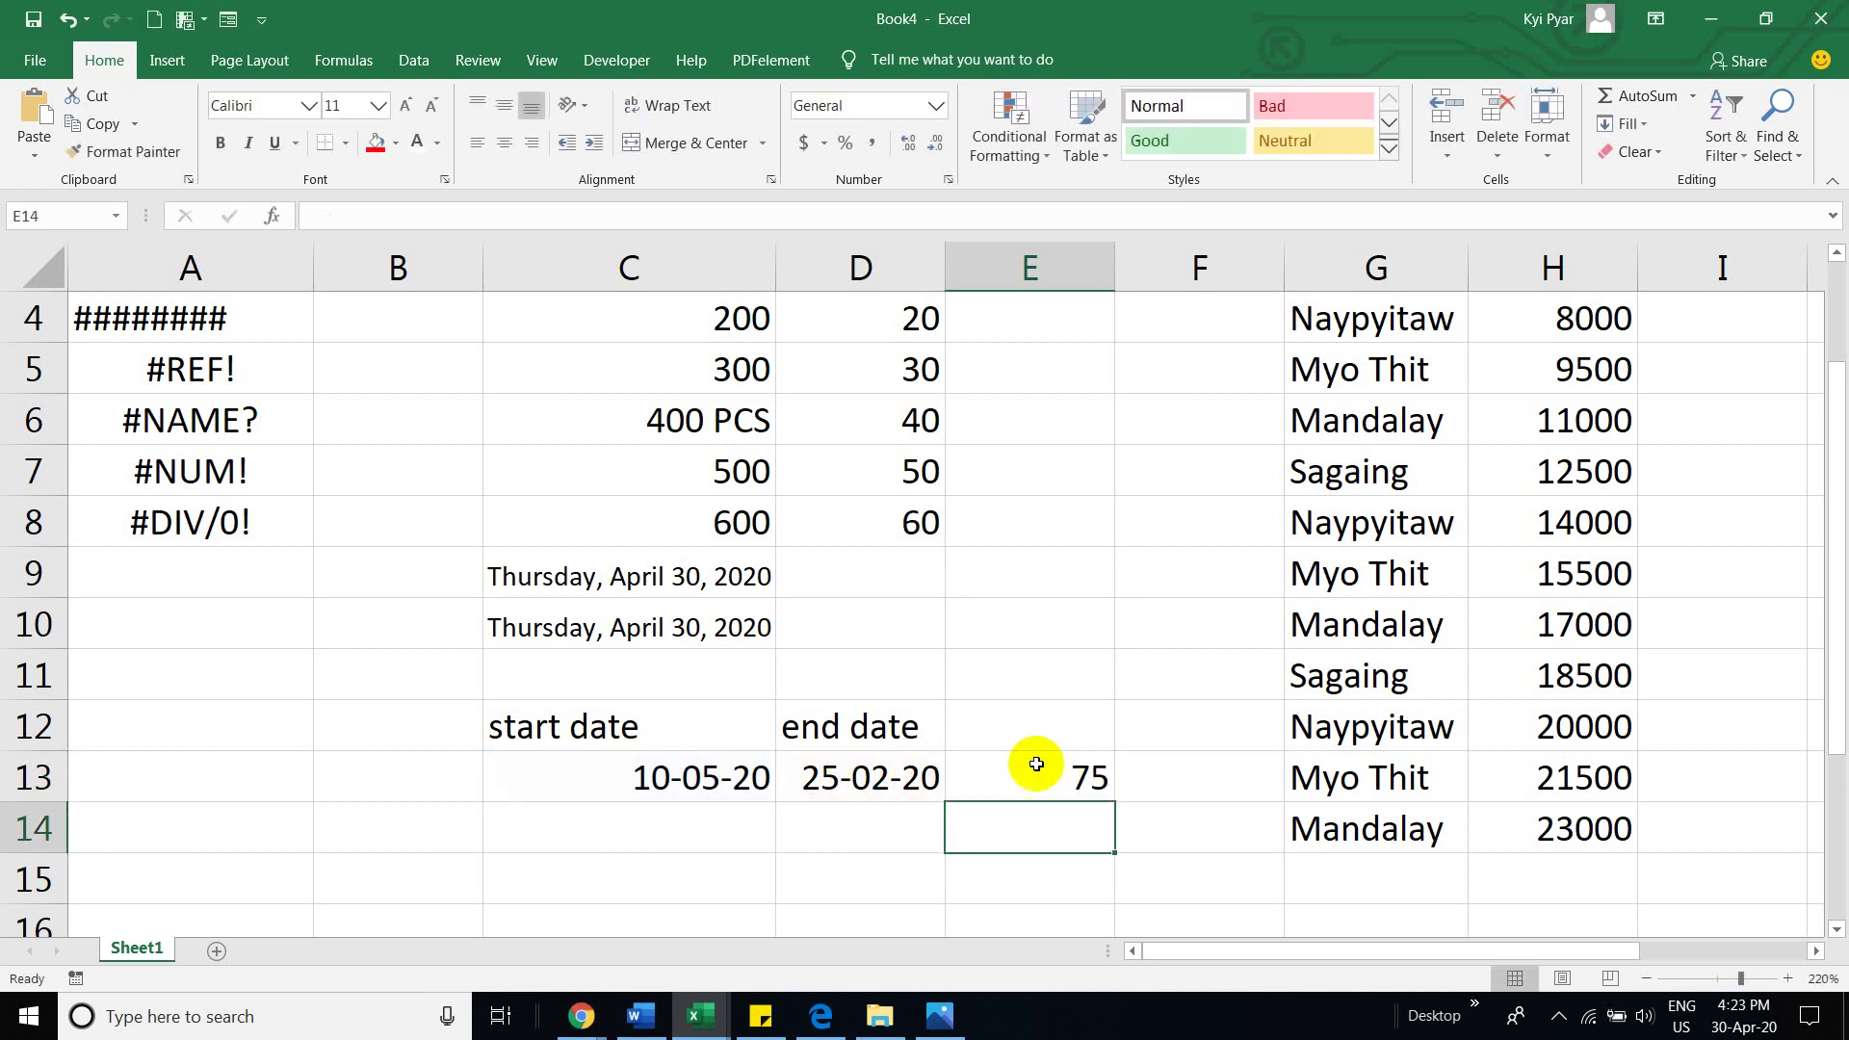
# - Format E13 as Short Date, then check the C13, D13 and E13 entries
pyautogui.click(1011, 768)
pyautogui.click(938, 107)
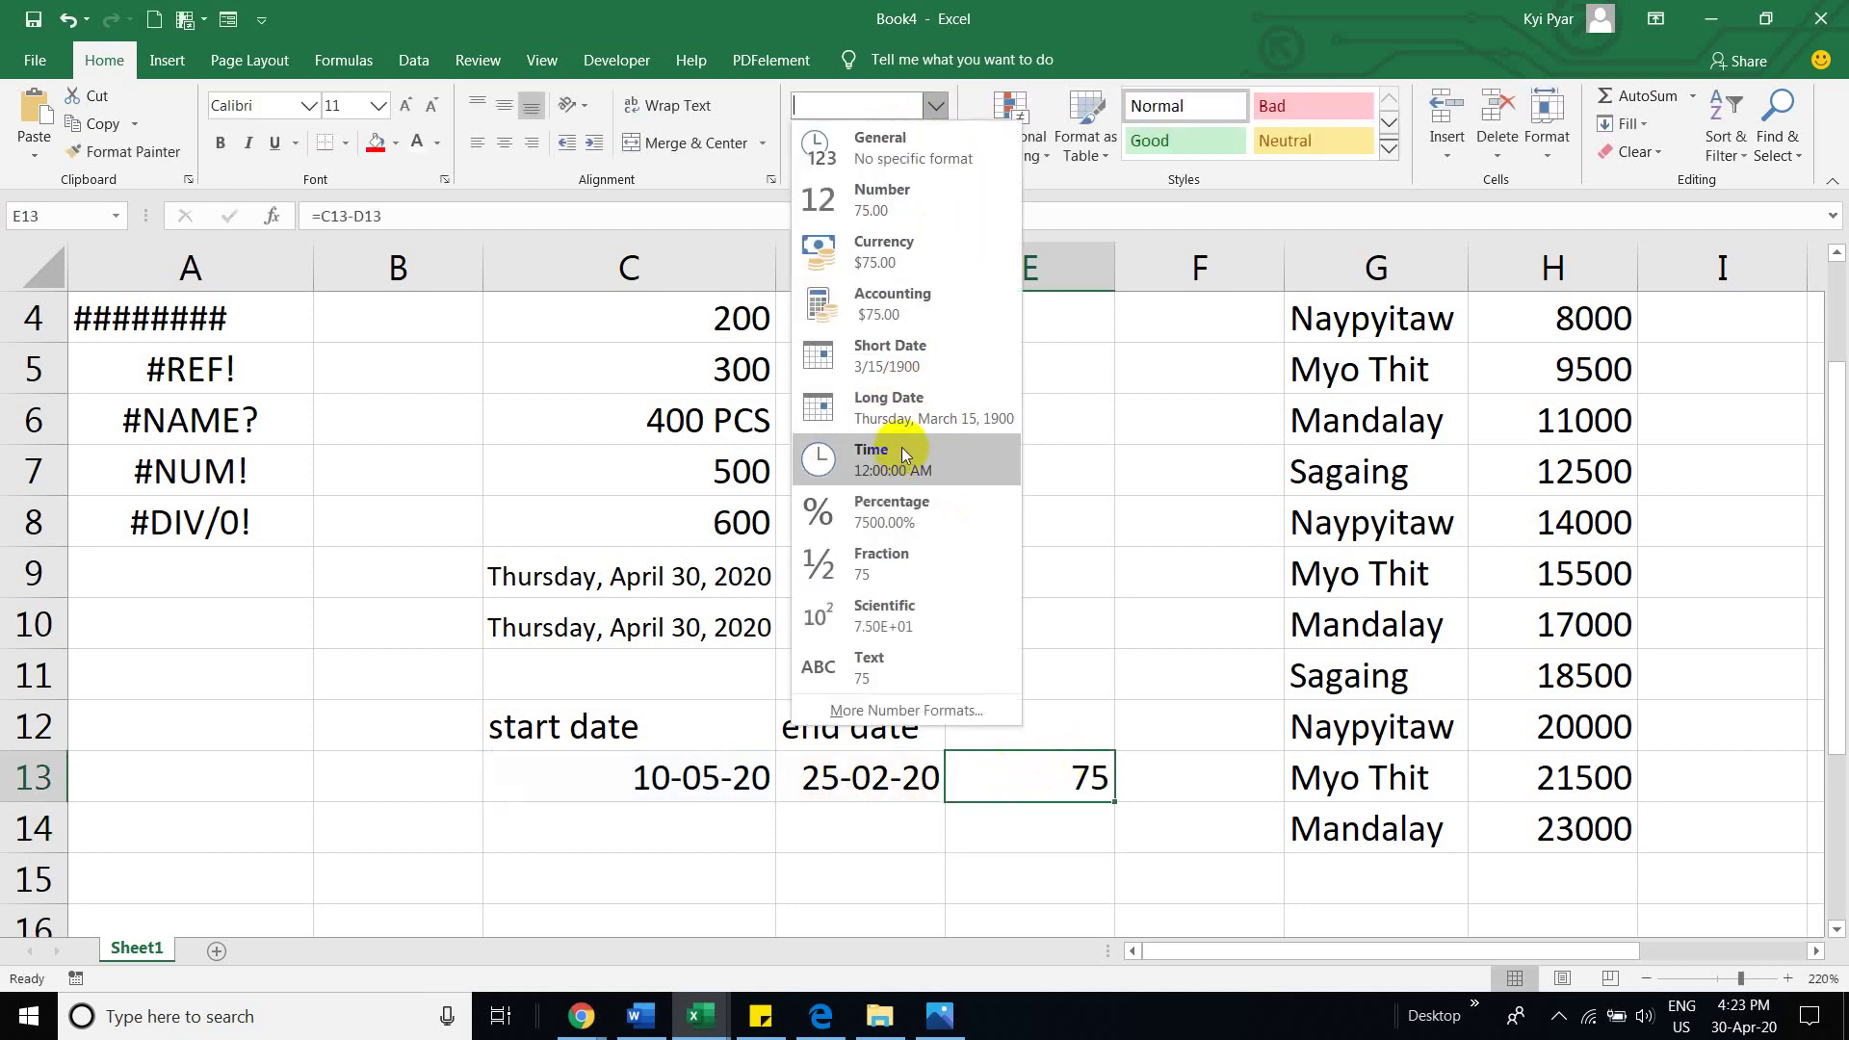
pyautogui.click(905, 356)
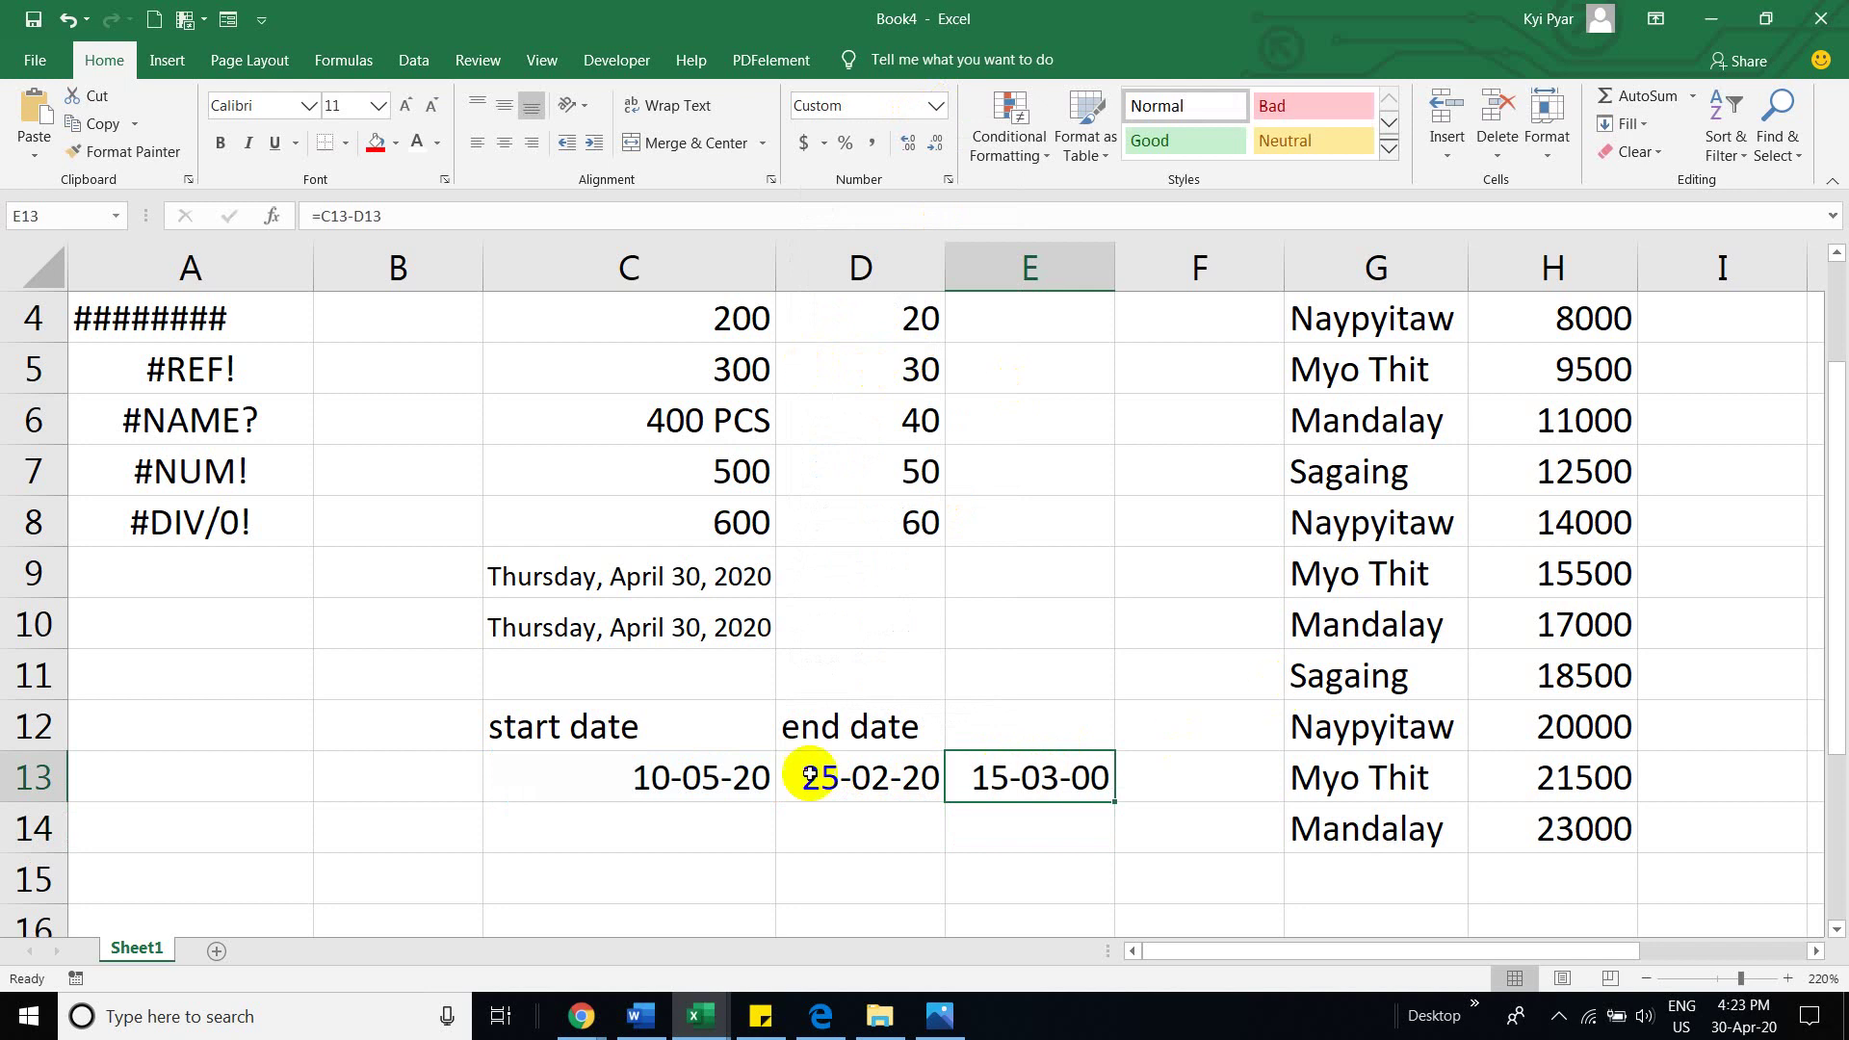
pyautogui.click(694, 775)
pyautogui.click(823, 775)
pyautogui.click(1040, 775)
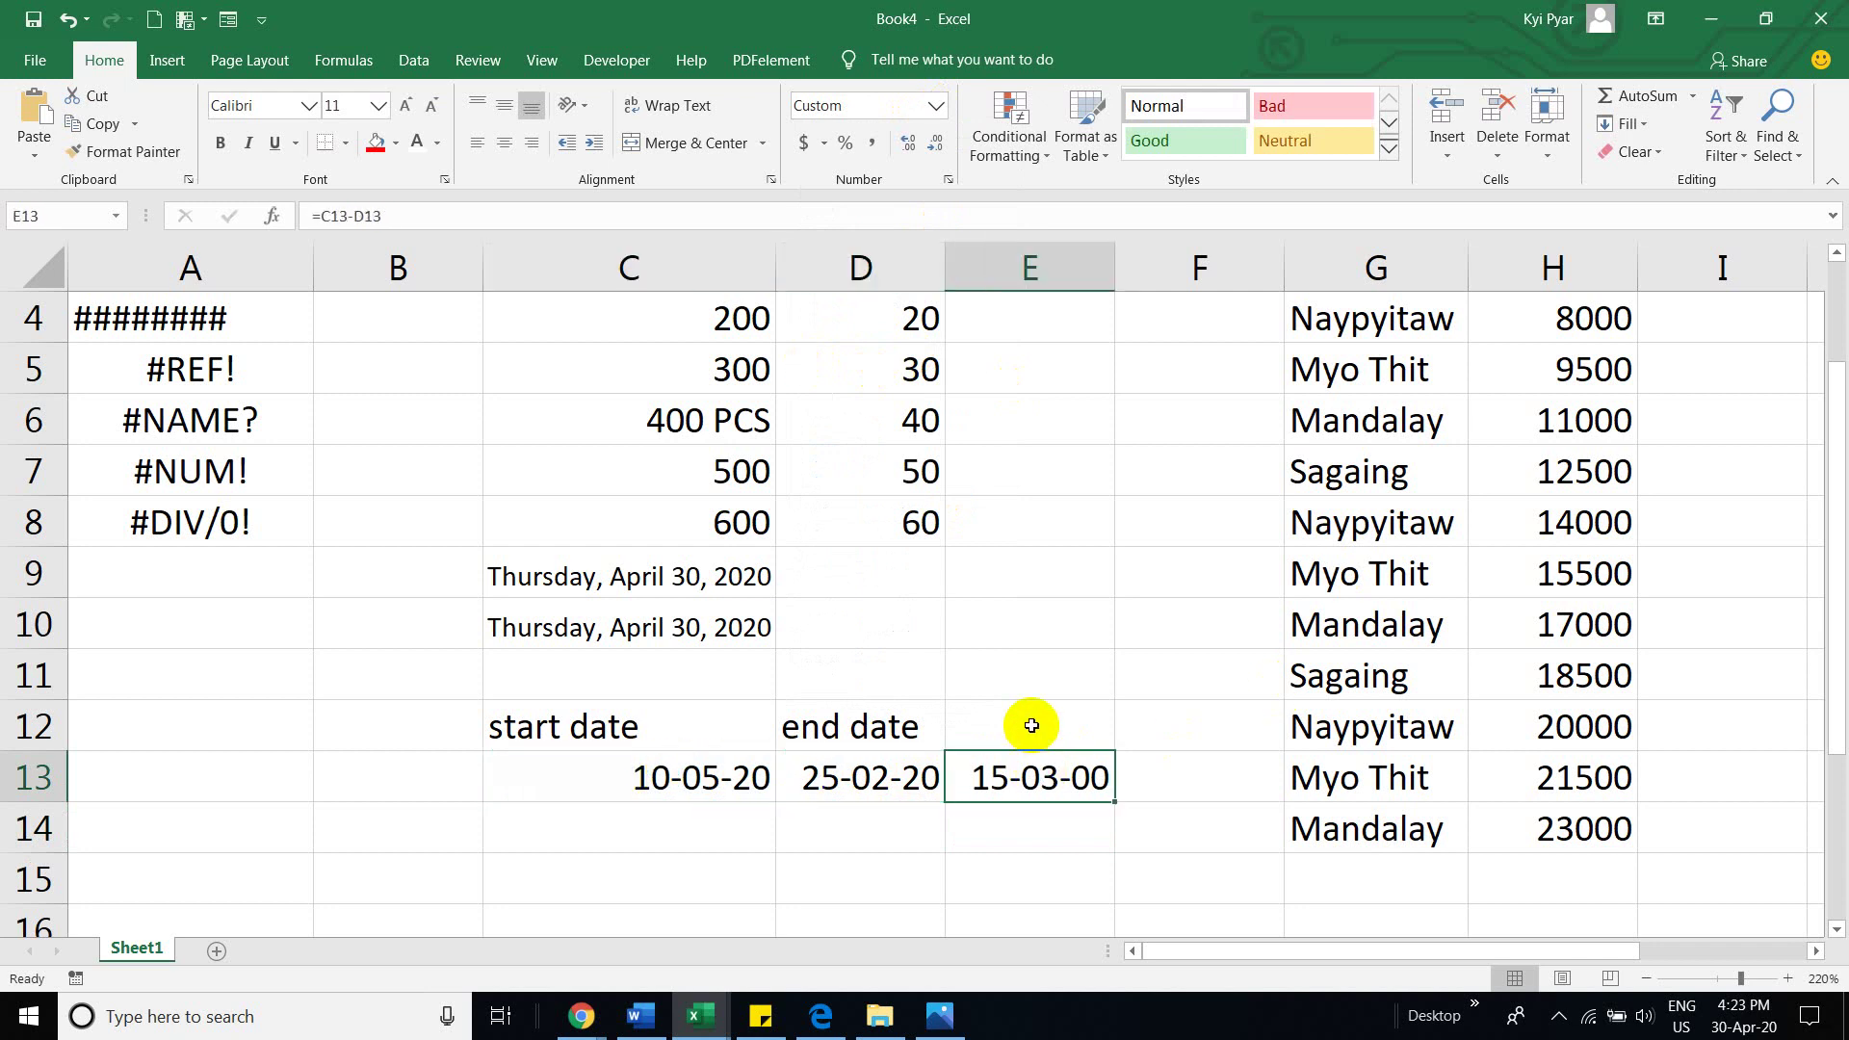
# - Prefix D13's end date with a minus, then widen column D to test the #### display
pyautogui.click(861, 782)
pyautogui.doubleClick(807, 785)
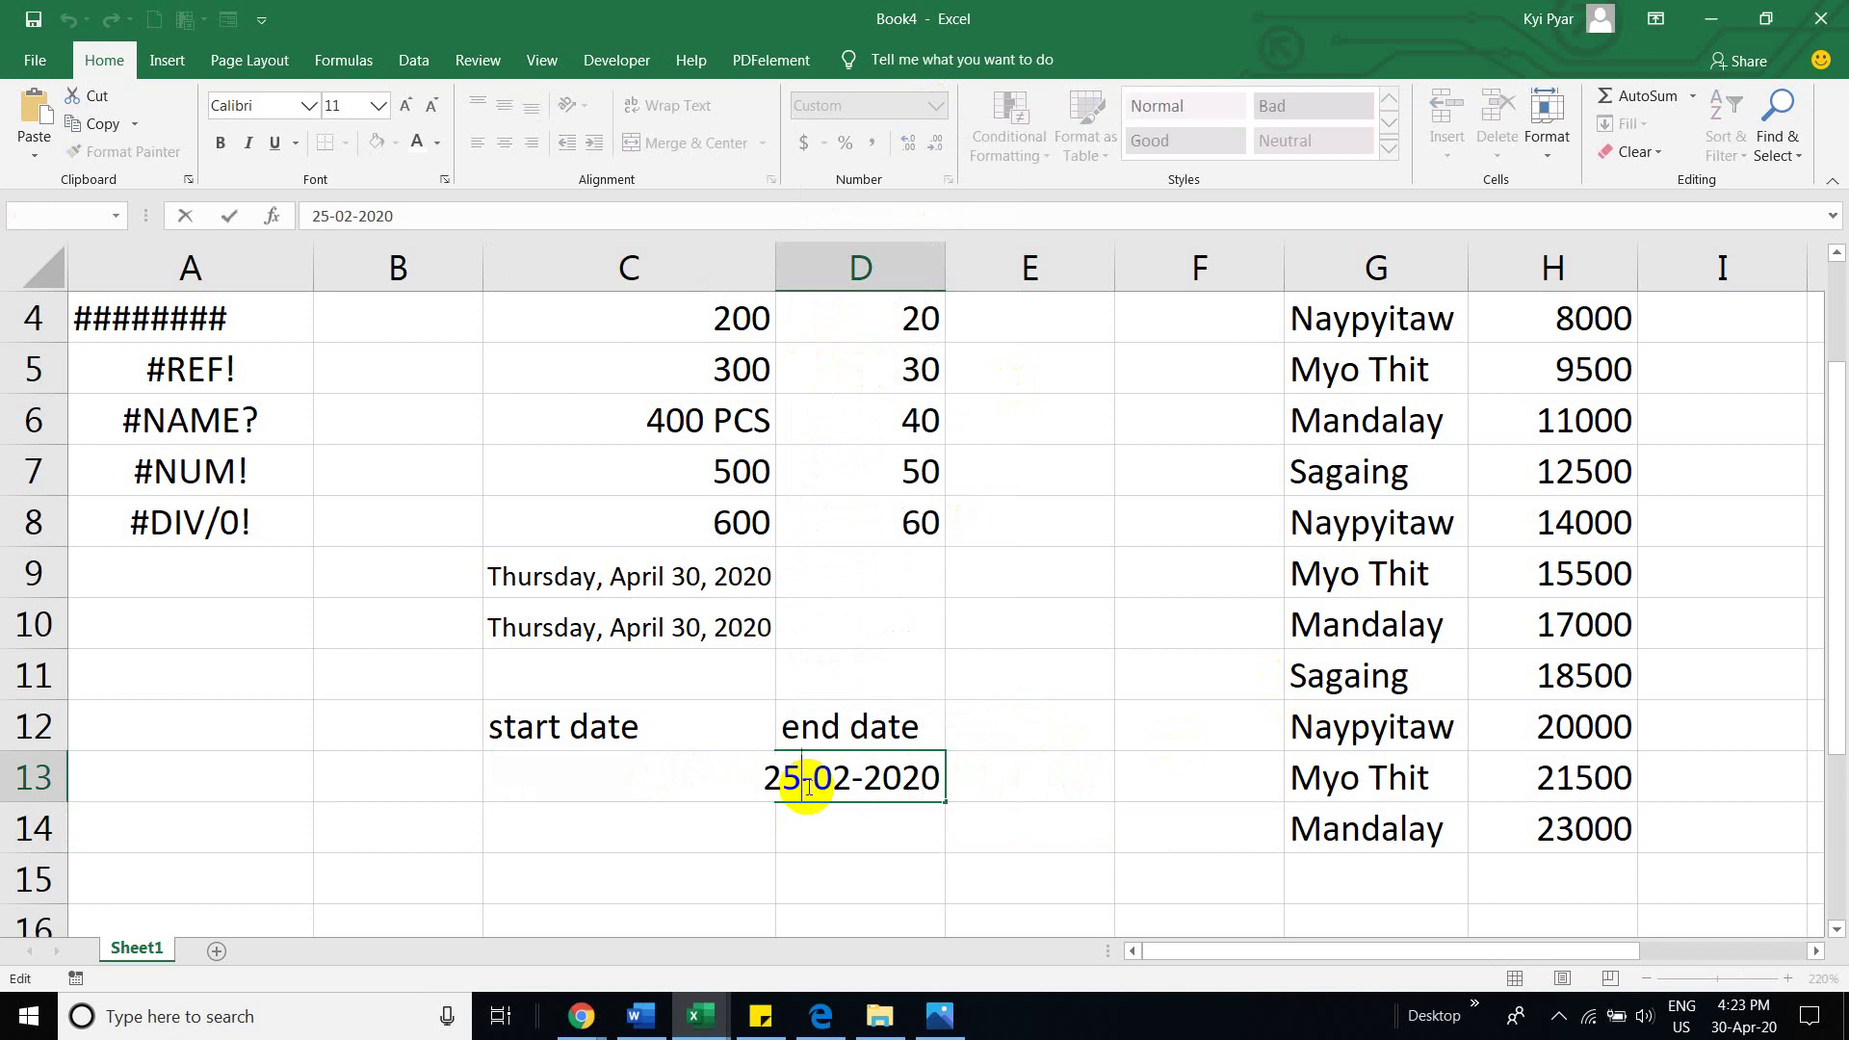
pyautogui.click(763, 778)
pyautogui.write('-')
pyautogui.press('Return')
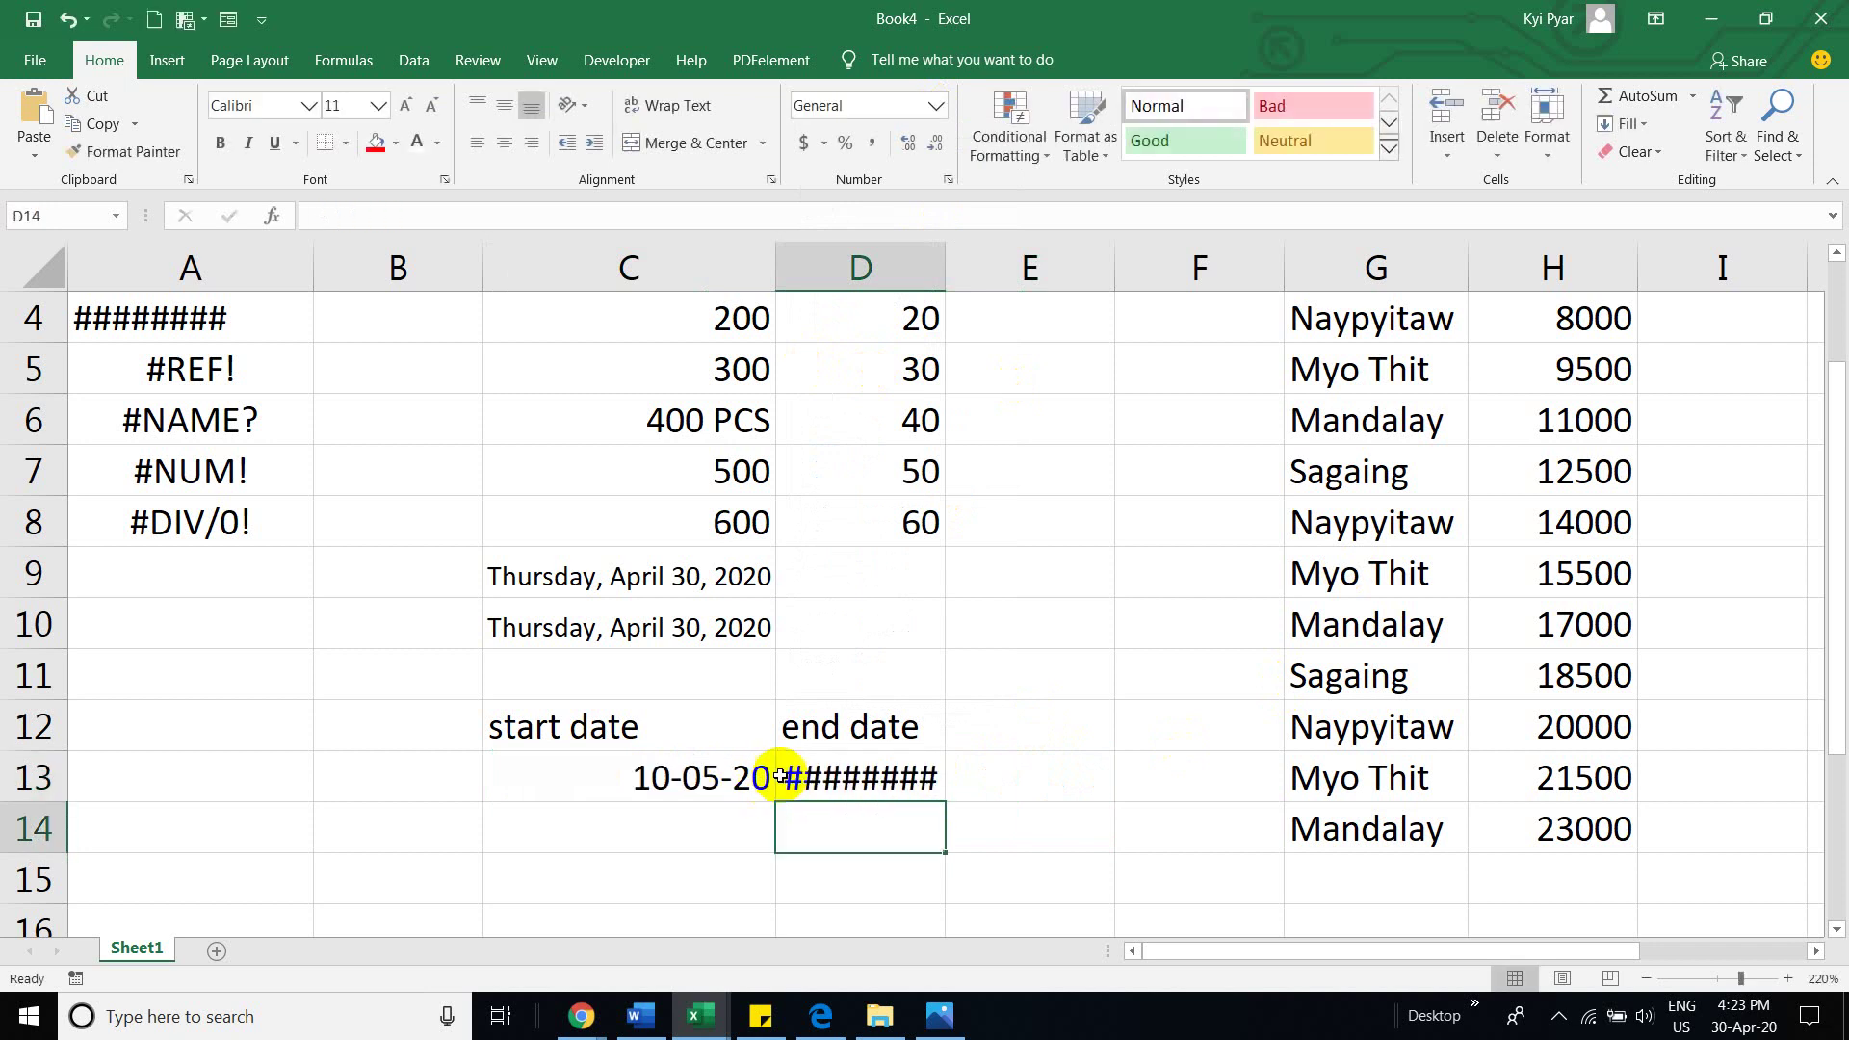
pyautogui.click(910, 772)
pyautogui.moveTo(861, 777)
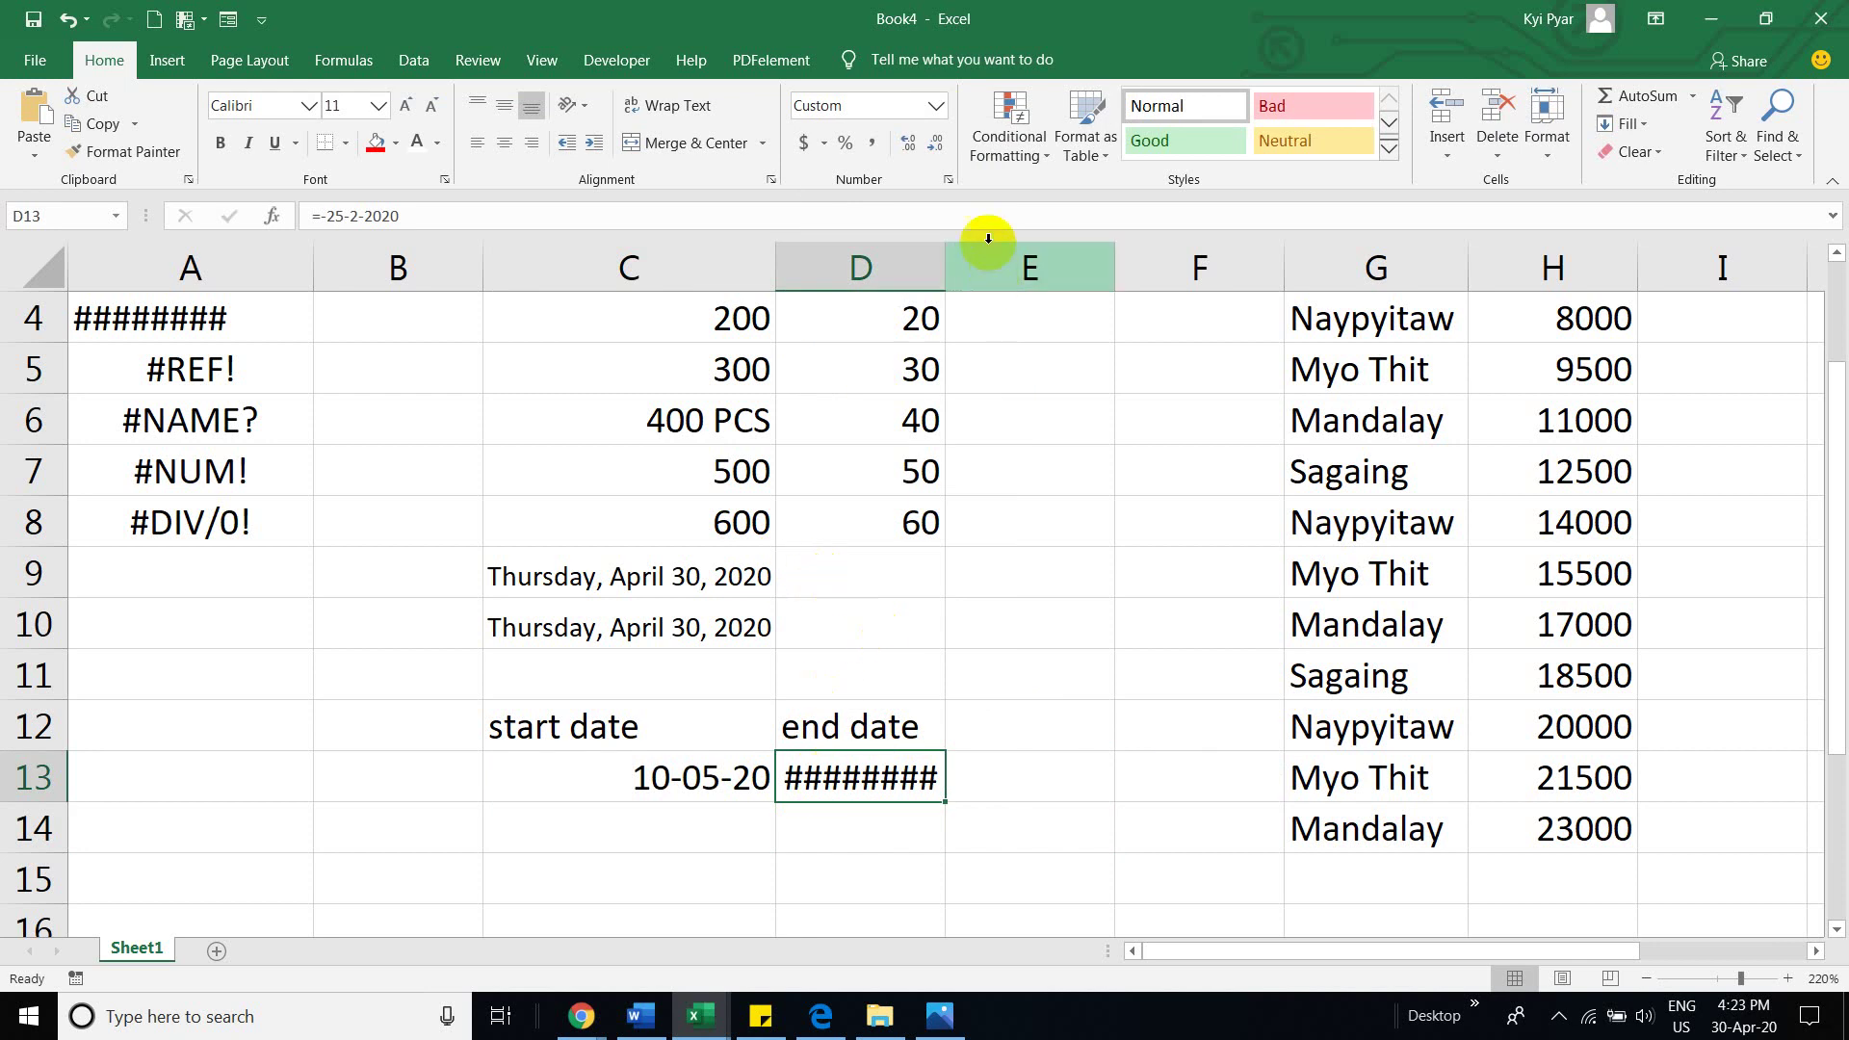
pyautogui.moveTo(945, 259)
pyautogui.mouseDown()
pyautogui.moveTo(929, 260)
pyautogui.moveTo(1223, 265)
pyautogui.mouseUp()
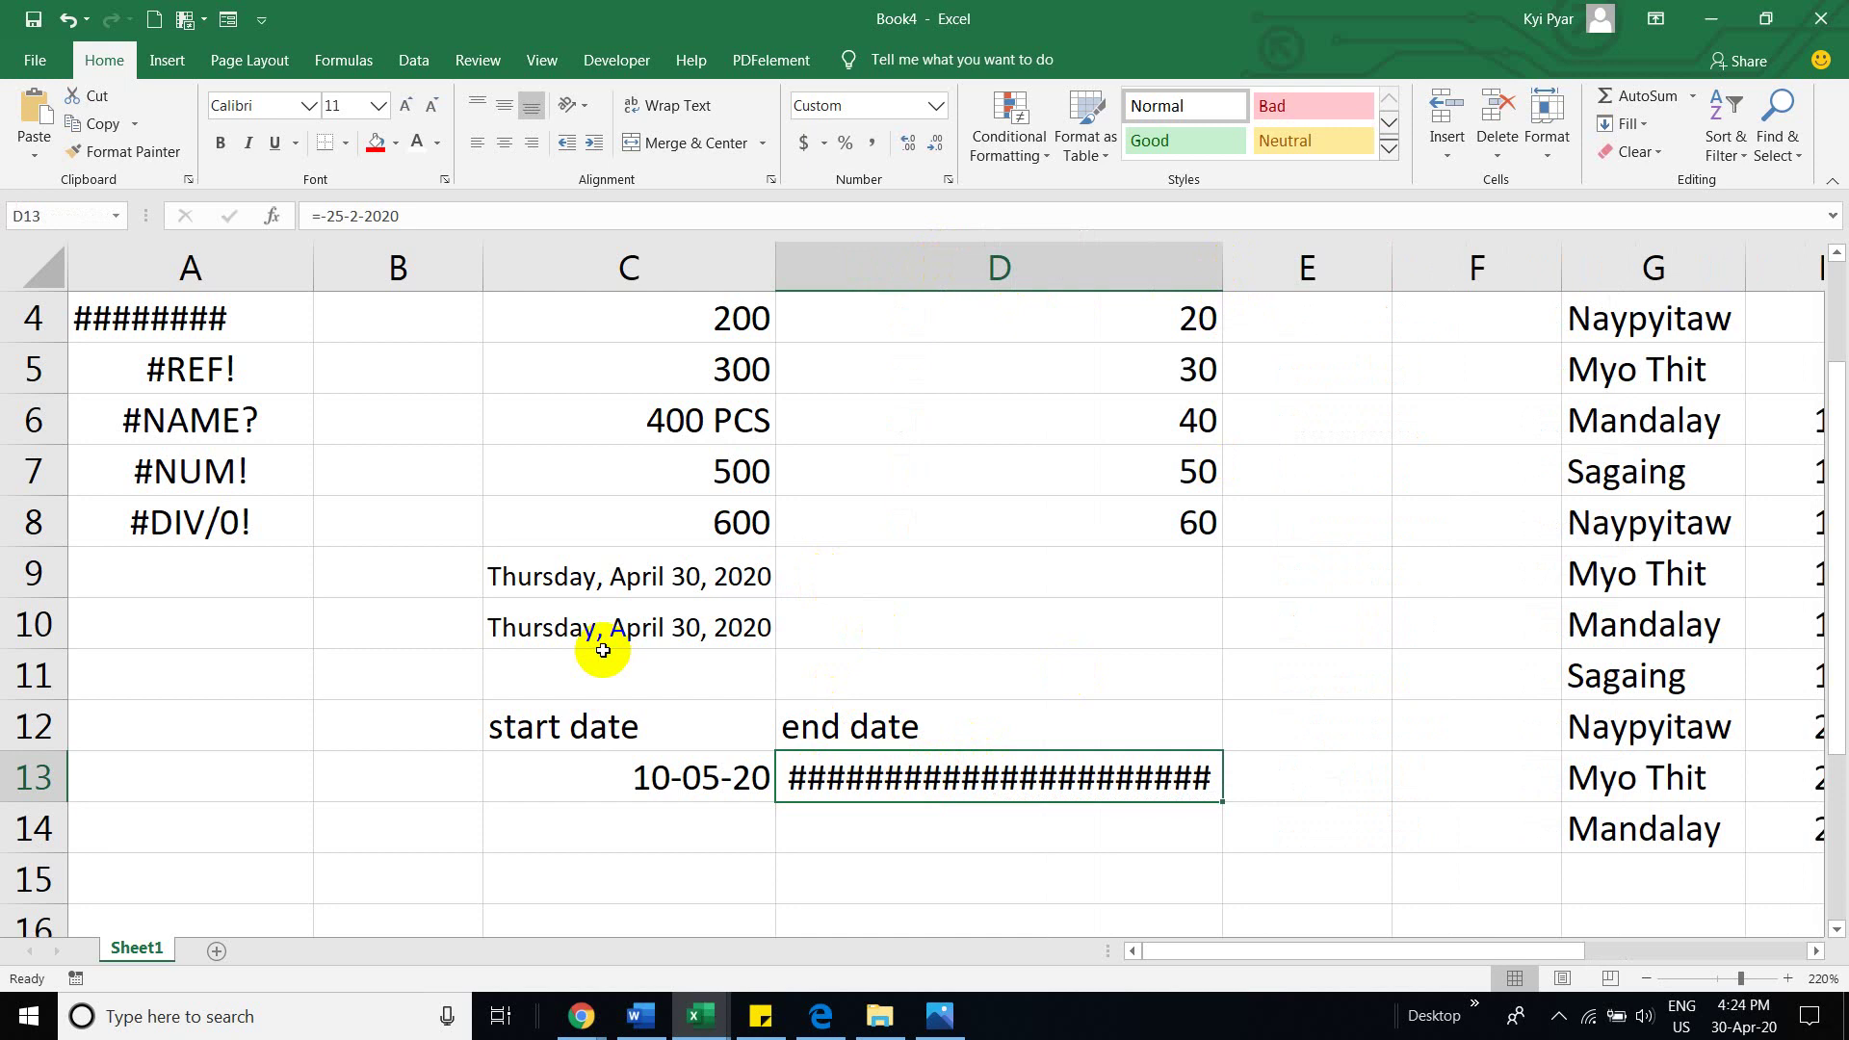
# - Remove the minus from D13 to restore 25-02-20, then select the #REF! example in A5
pyautogui.doubleClick(887, 776)
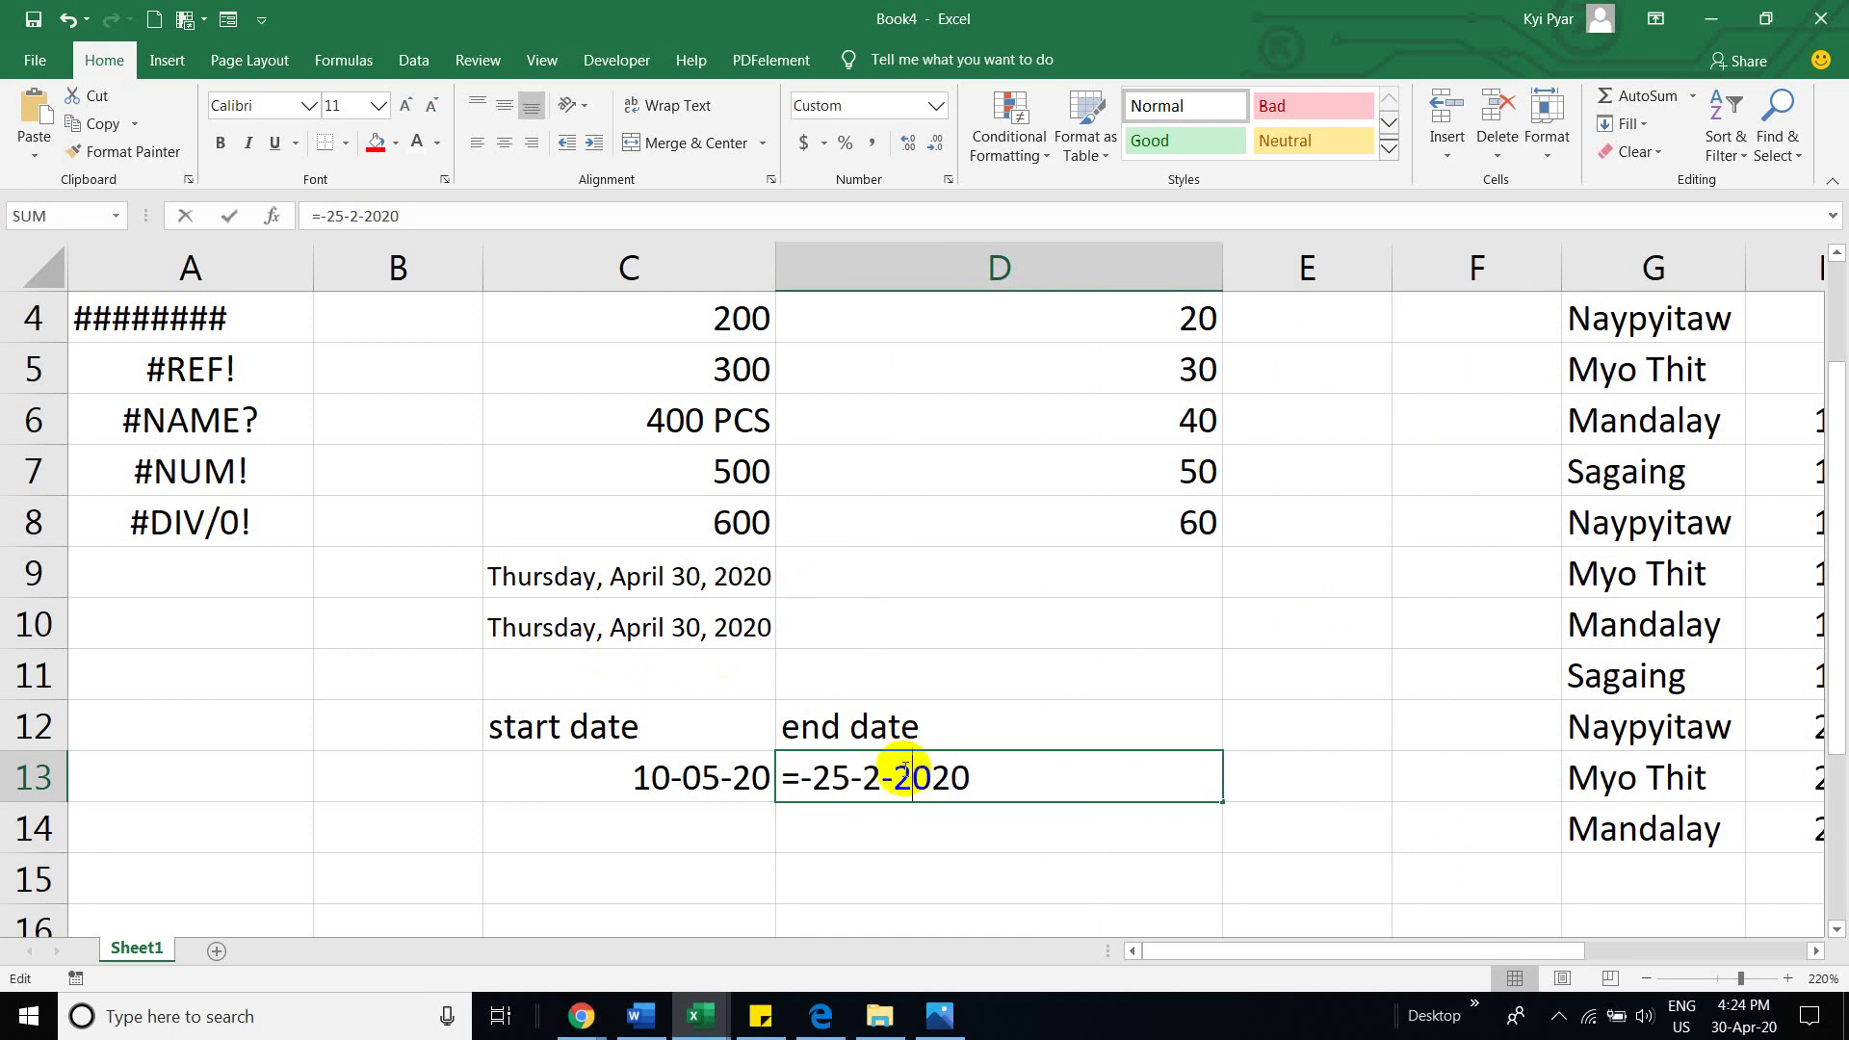
pyautogui.press('BackSpace')
pyautogui.press('BackSpace')
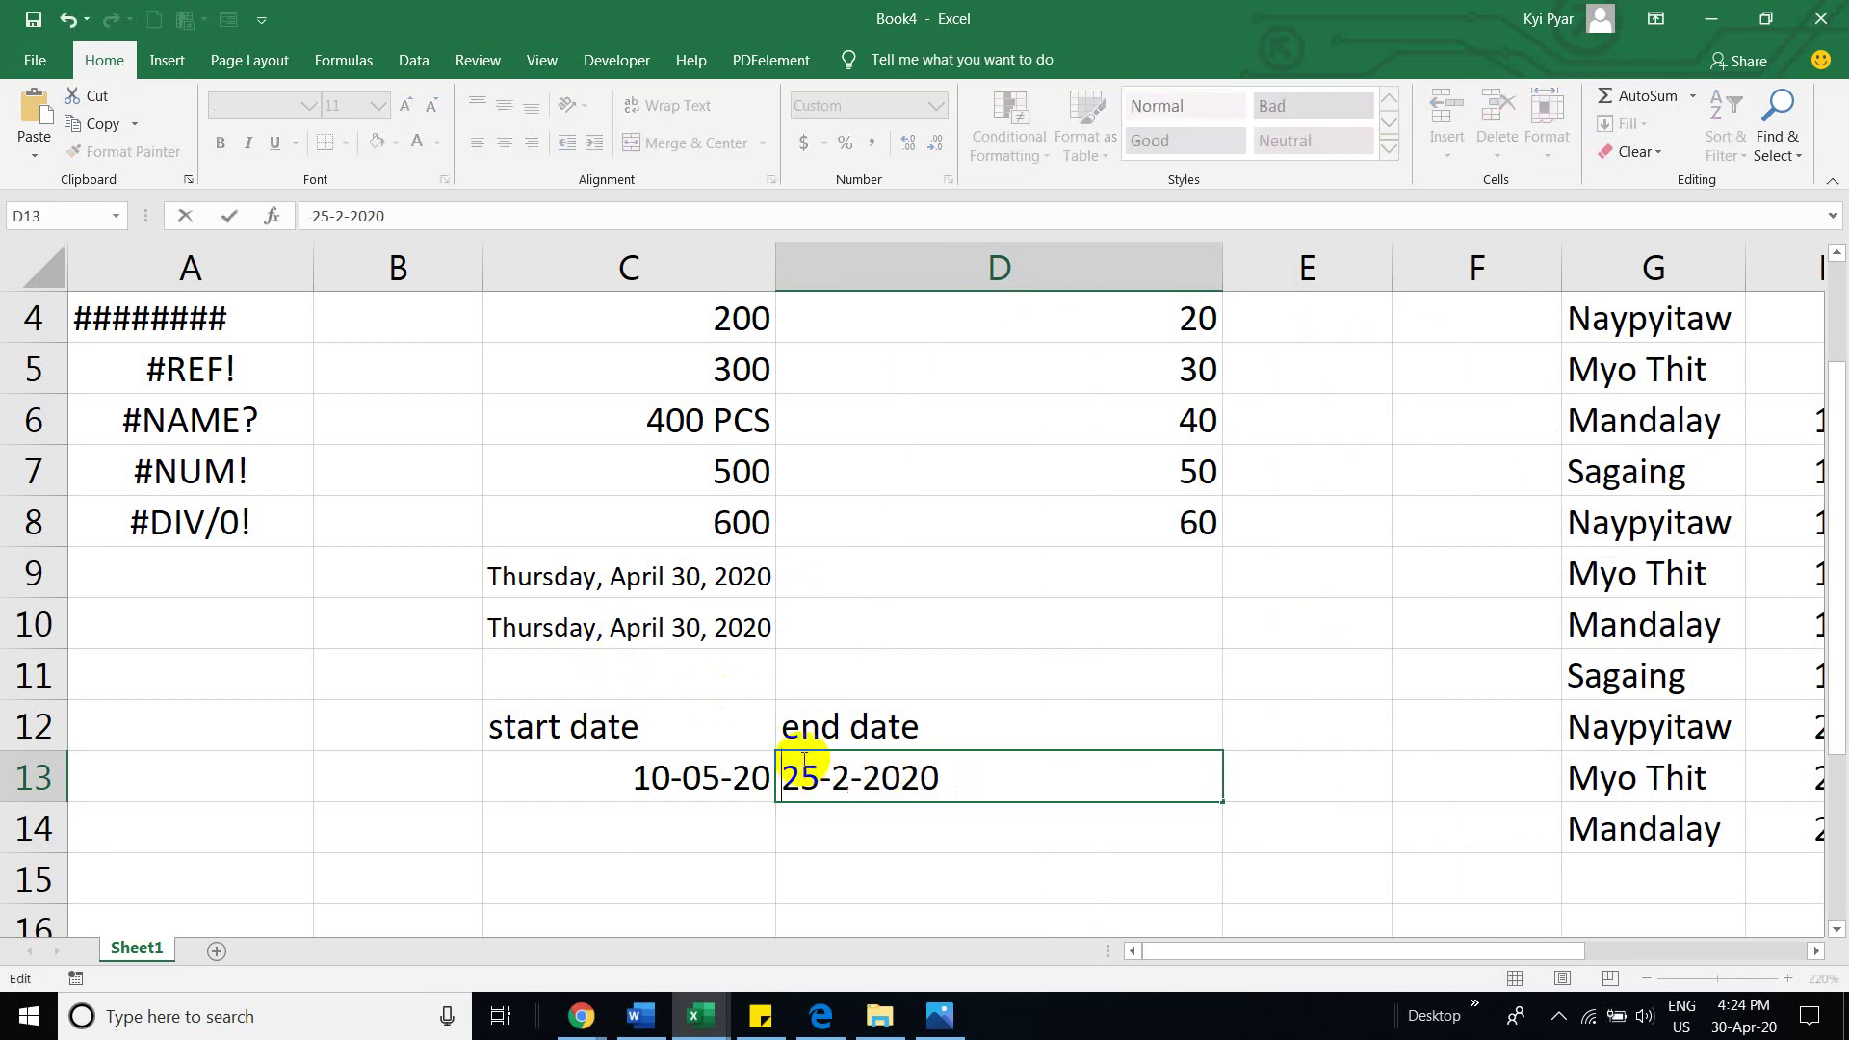
pyautogui.press('Return')
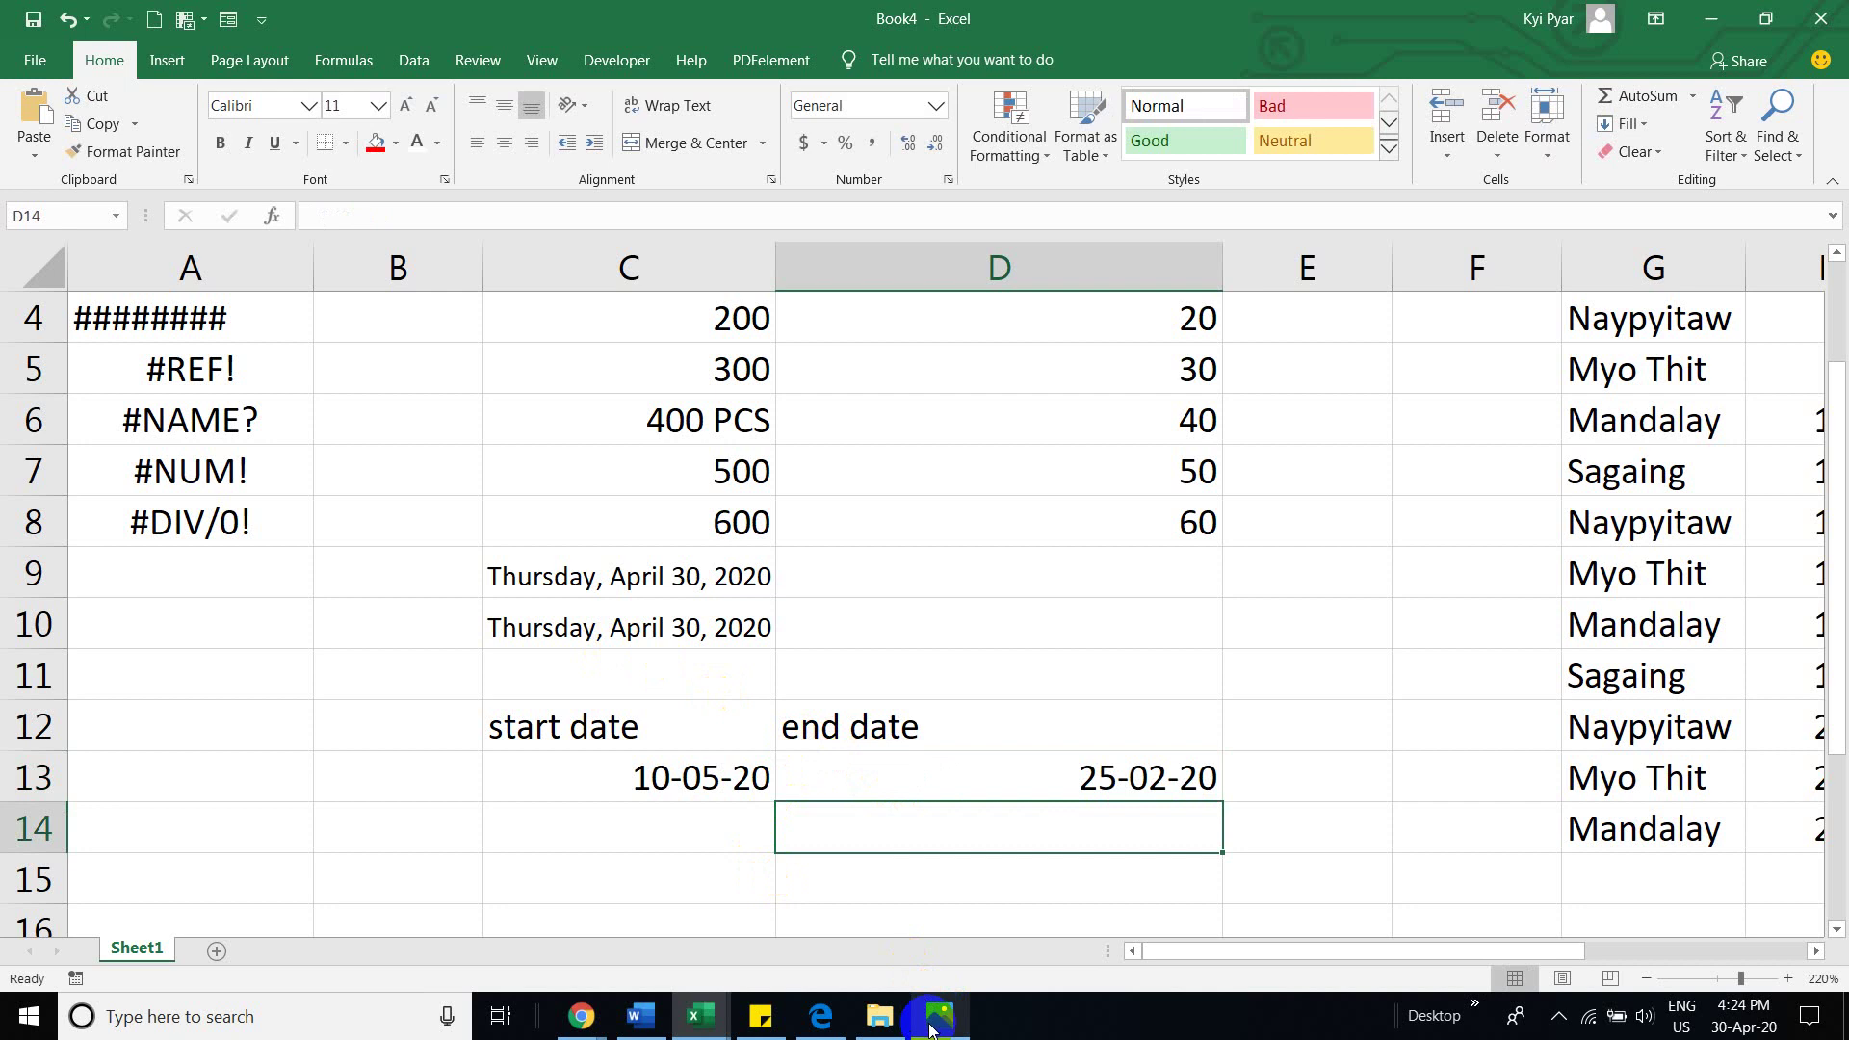
pyautogui.click(970, 617)
pyautogui.click(224, 367)
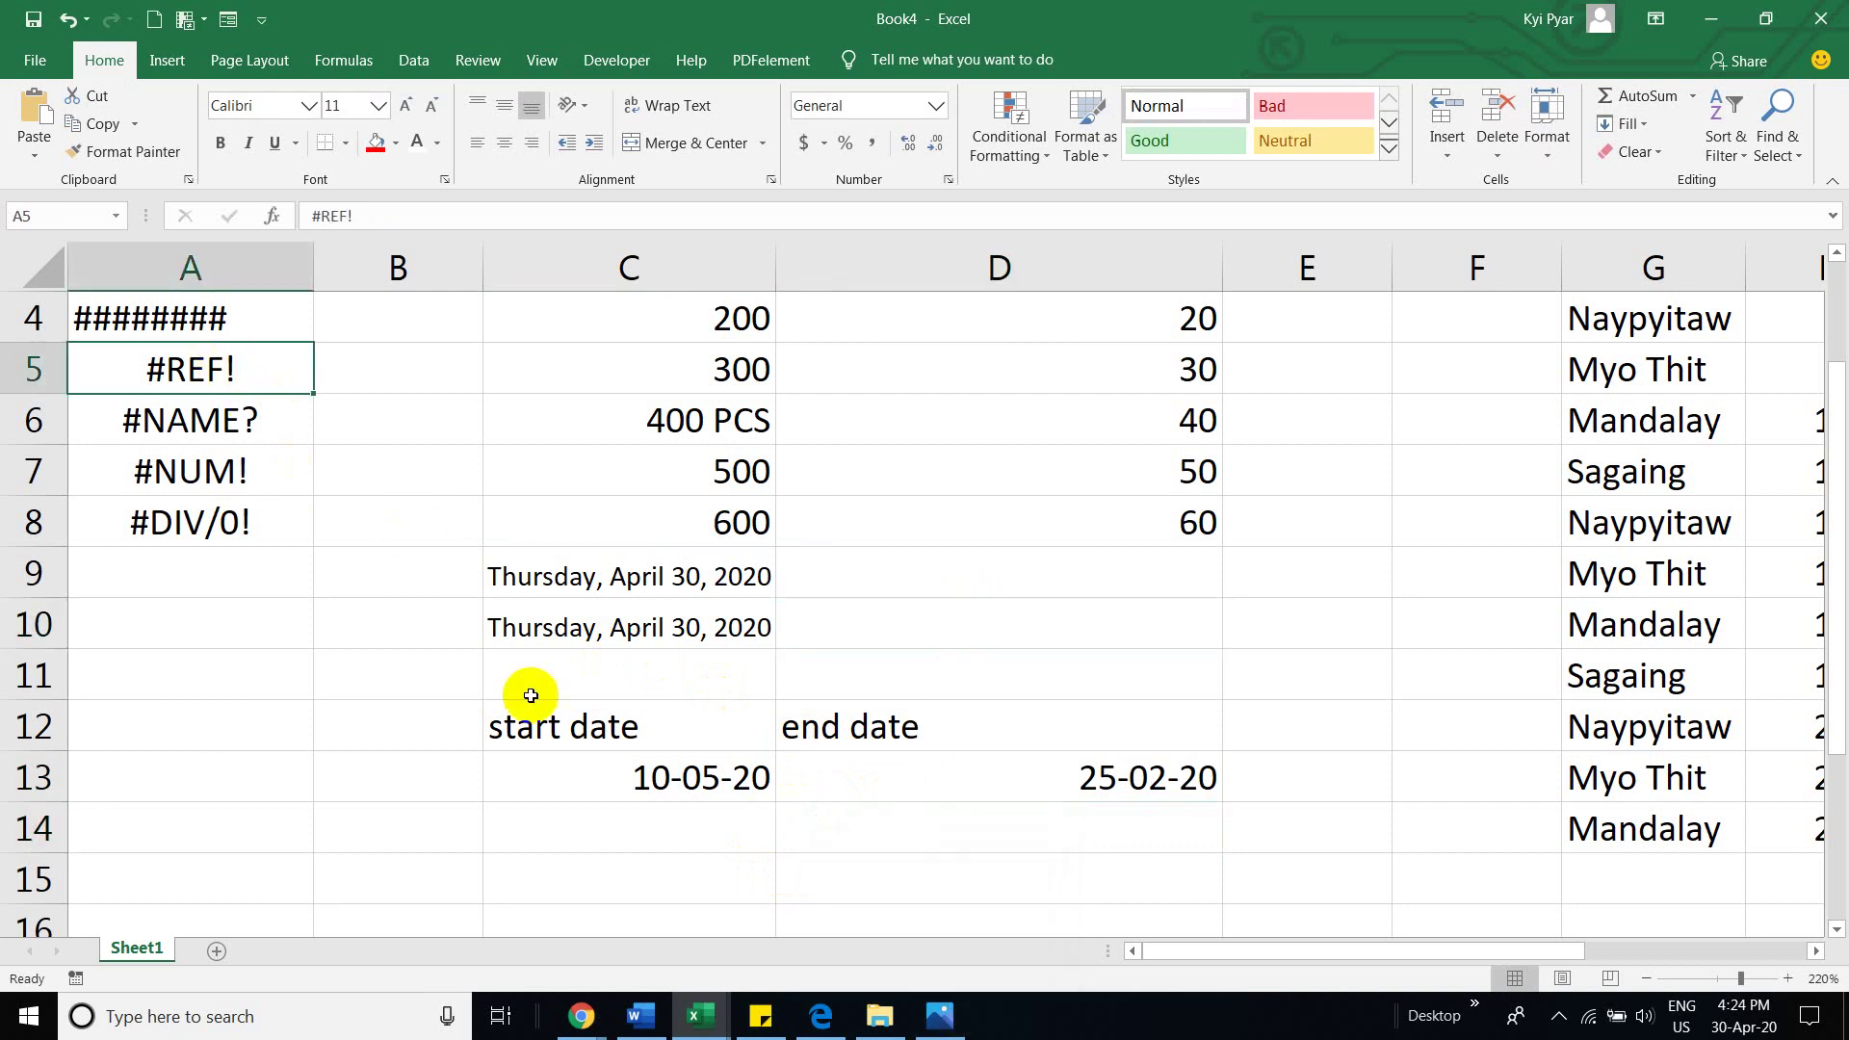
# - Advance Photos to the '5.#REF! Error' slide, zoom in, then return to Excel's Book4
pyautogui.click(939, 1016)
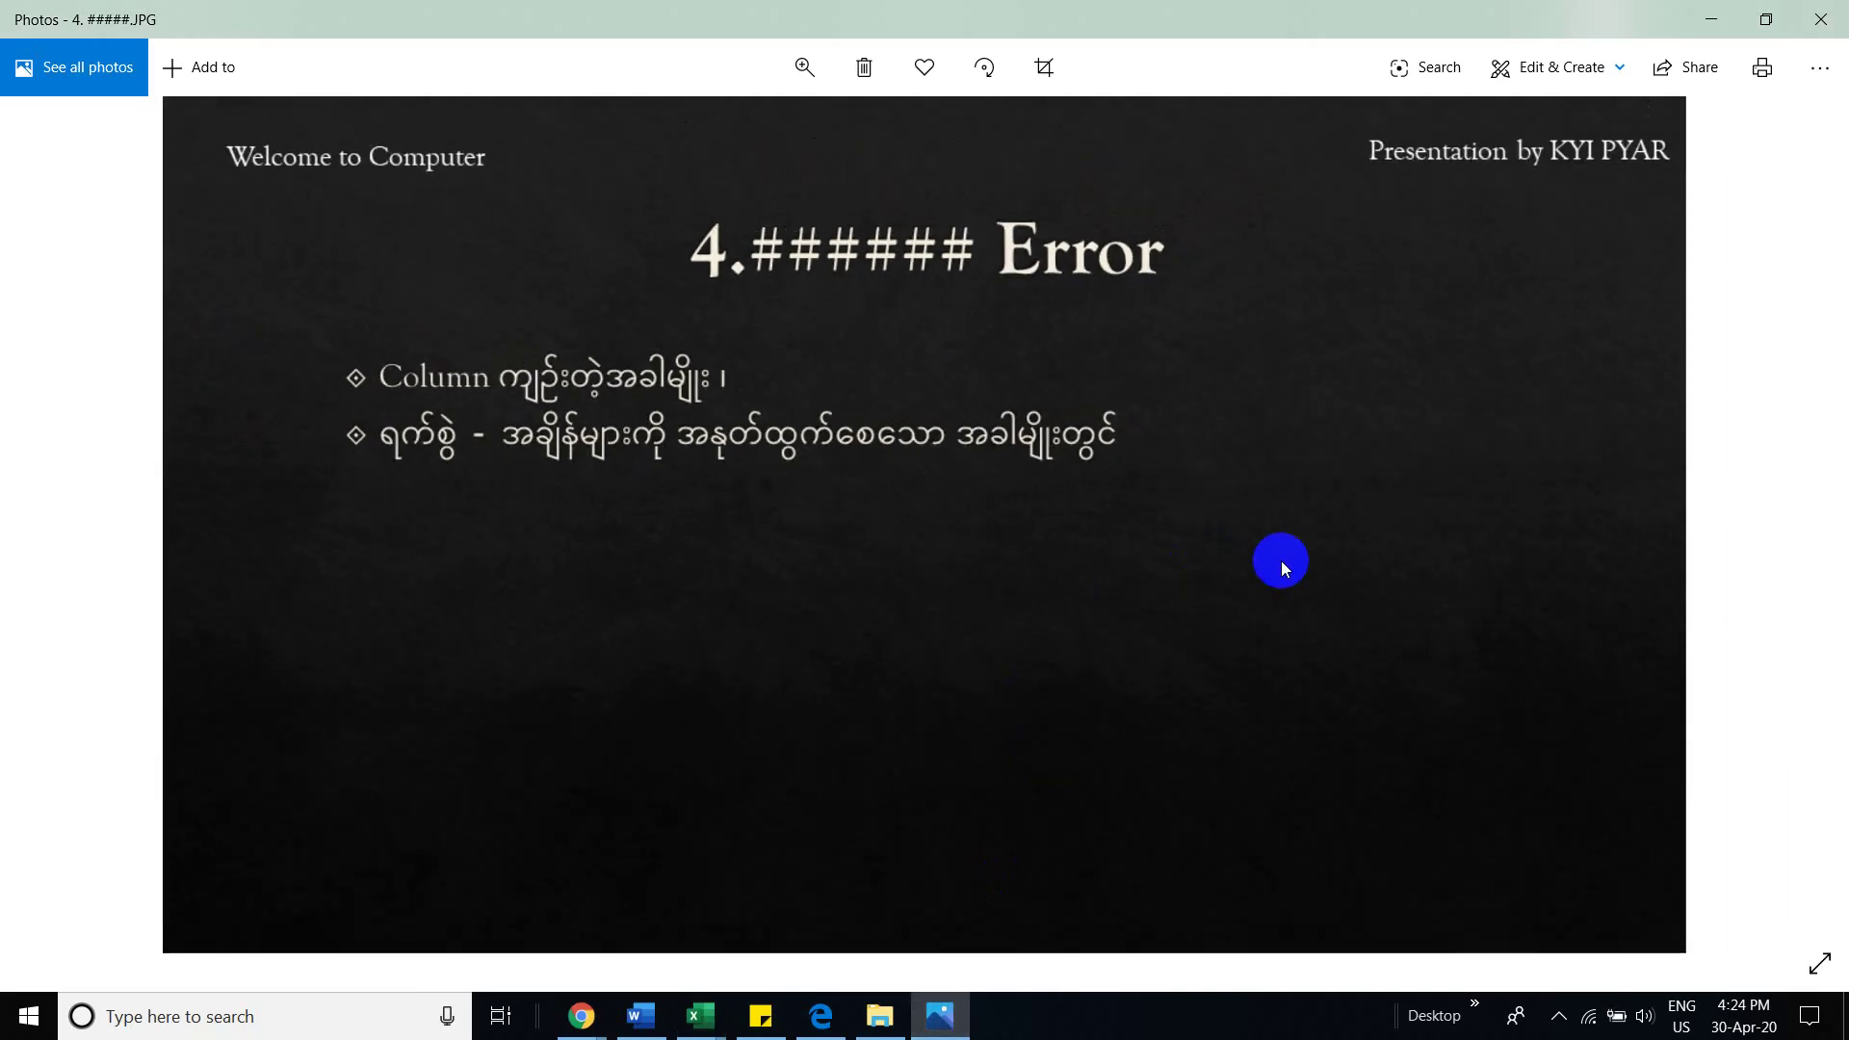
pyautogui.press('Right')
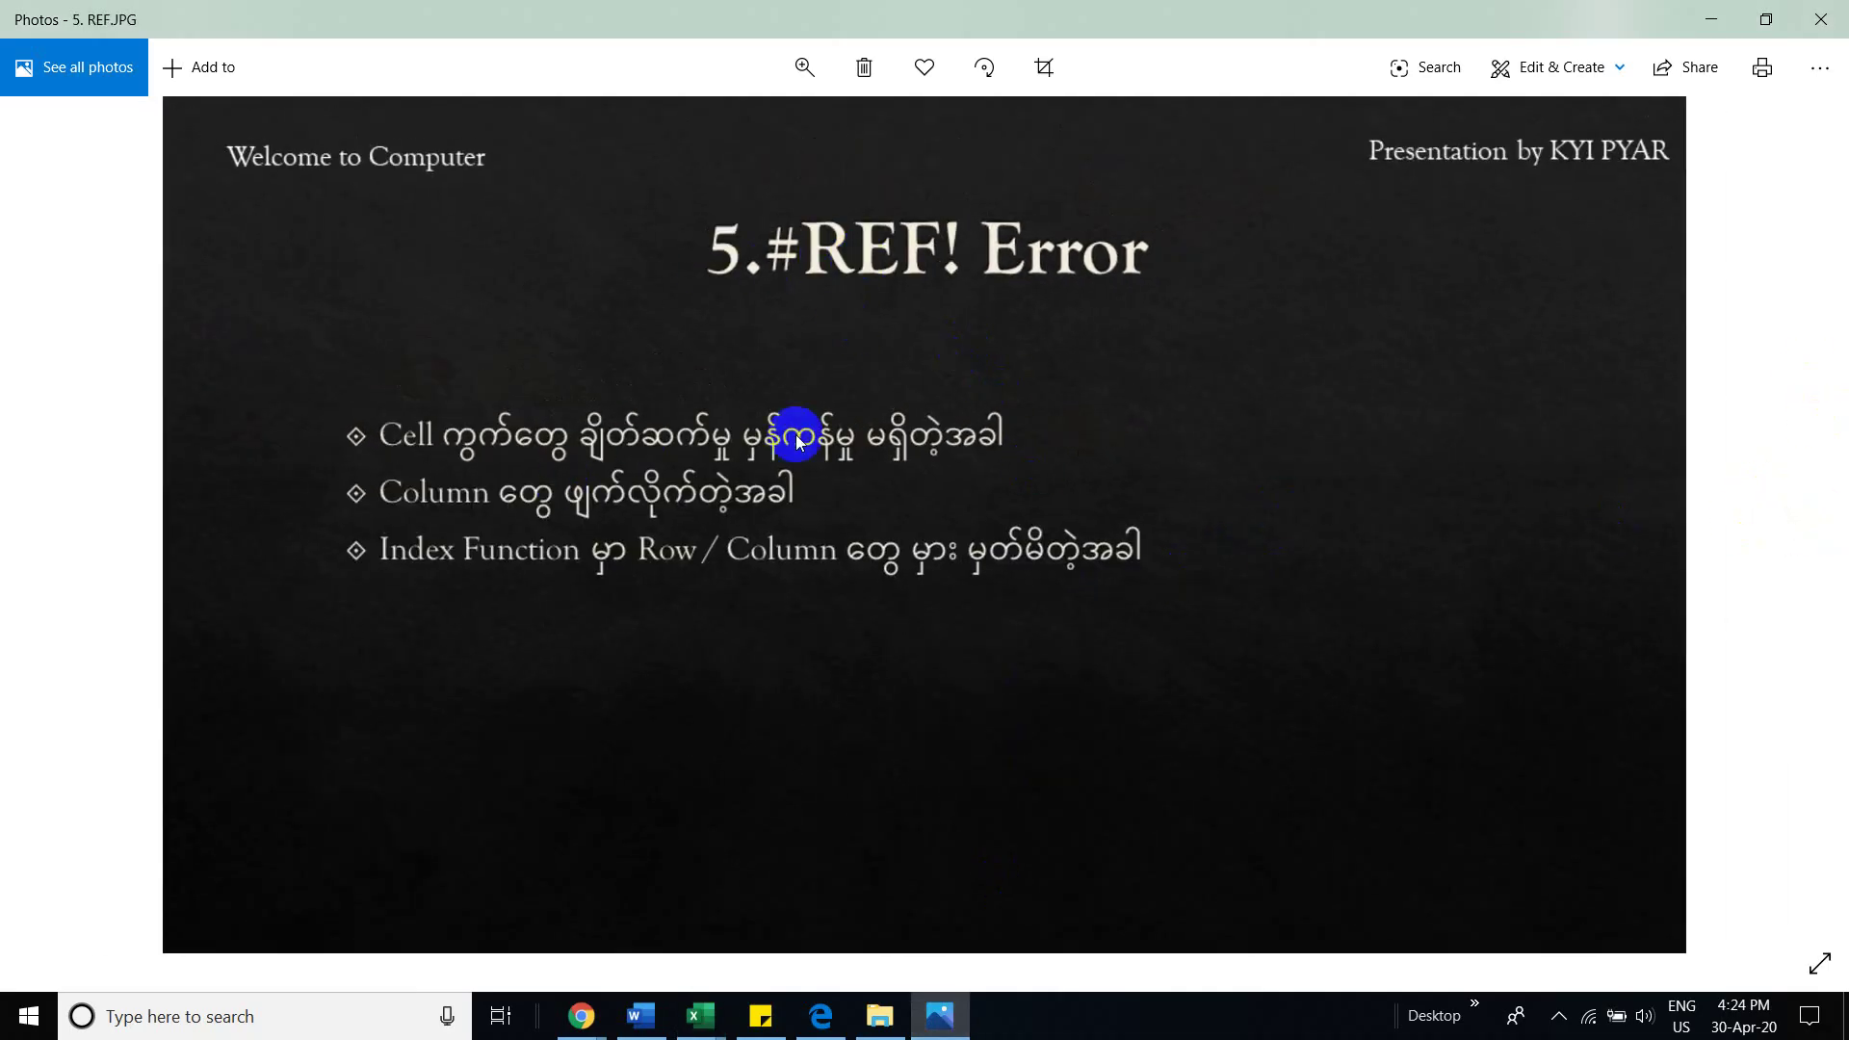
pyautogui.scroll(3, 852, 508)
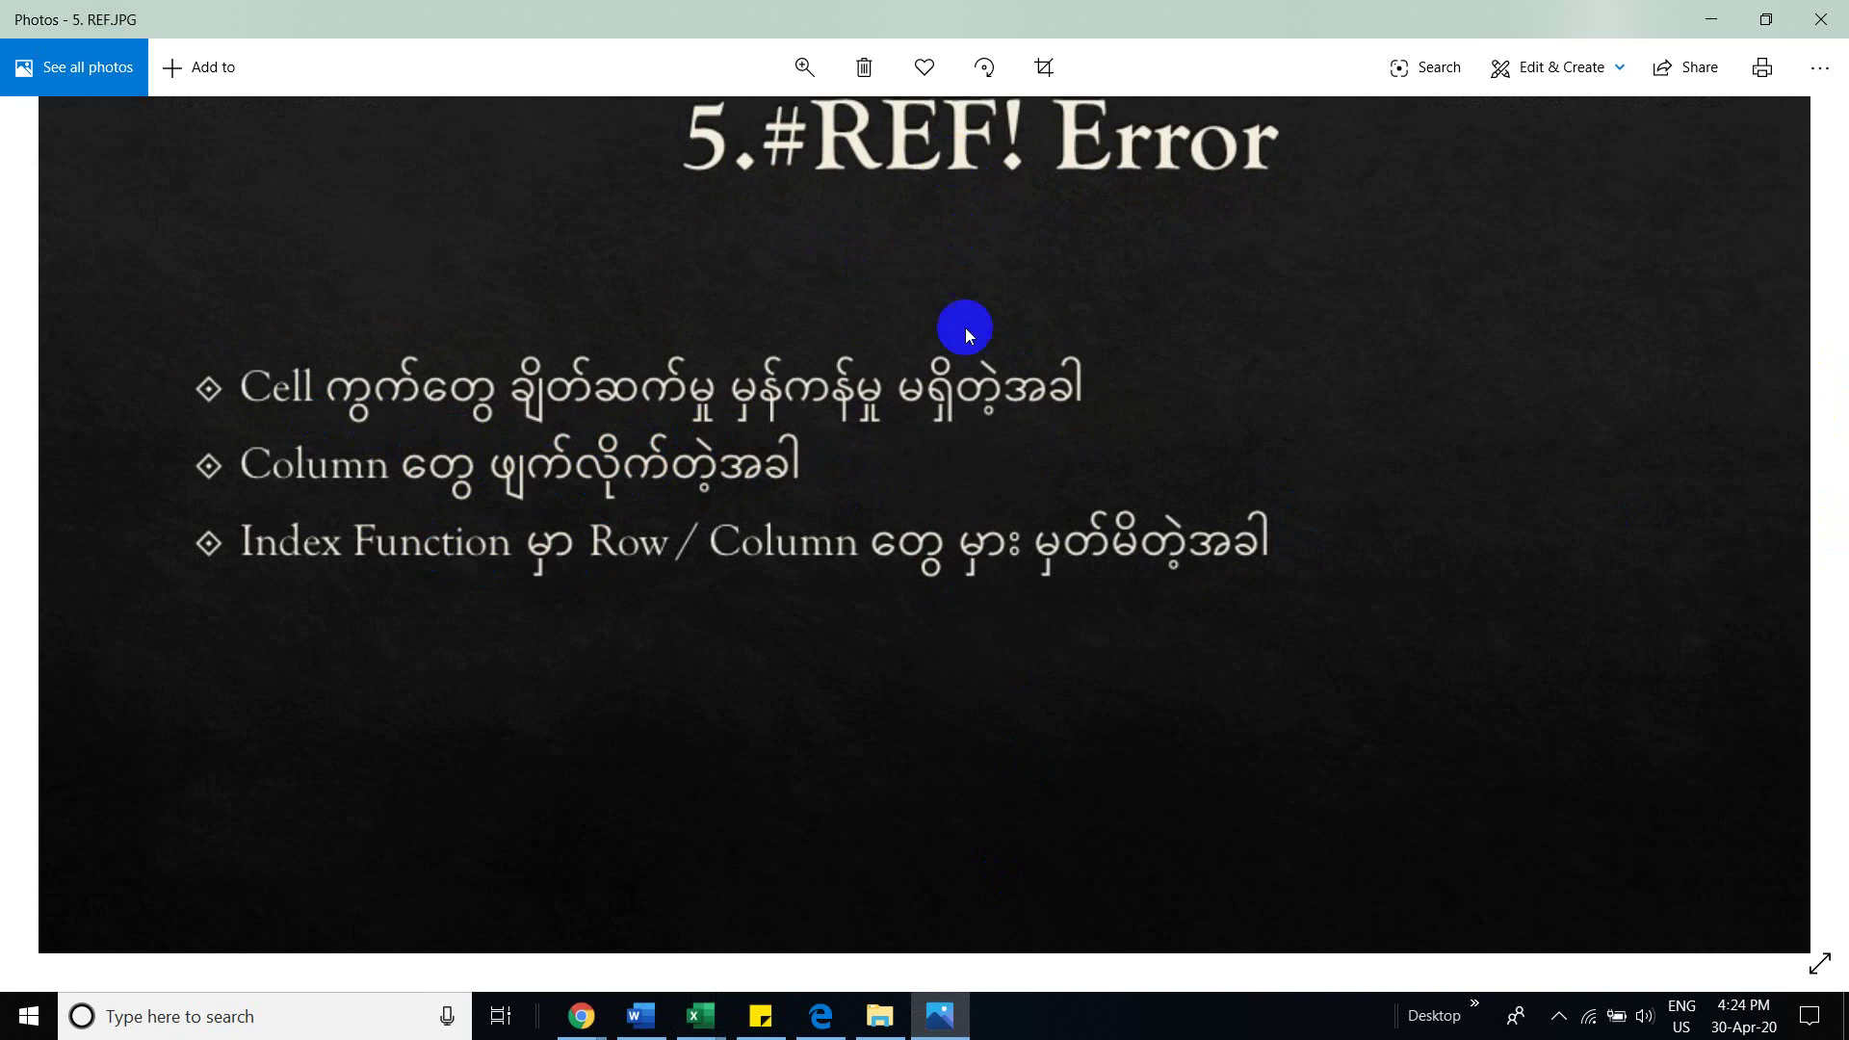
pyautogui.click(800, 1018)
pyautogui.moveTo(699, 1015)
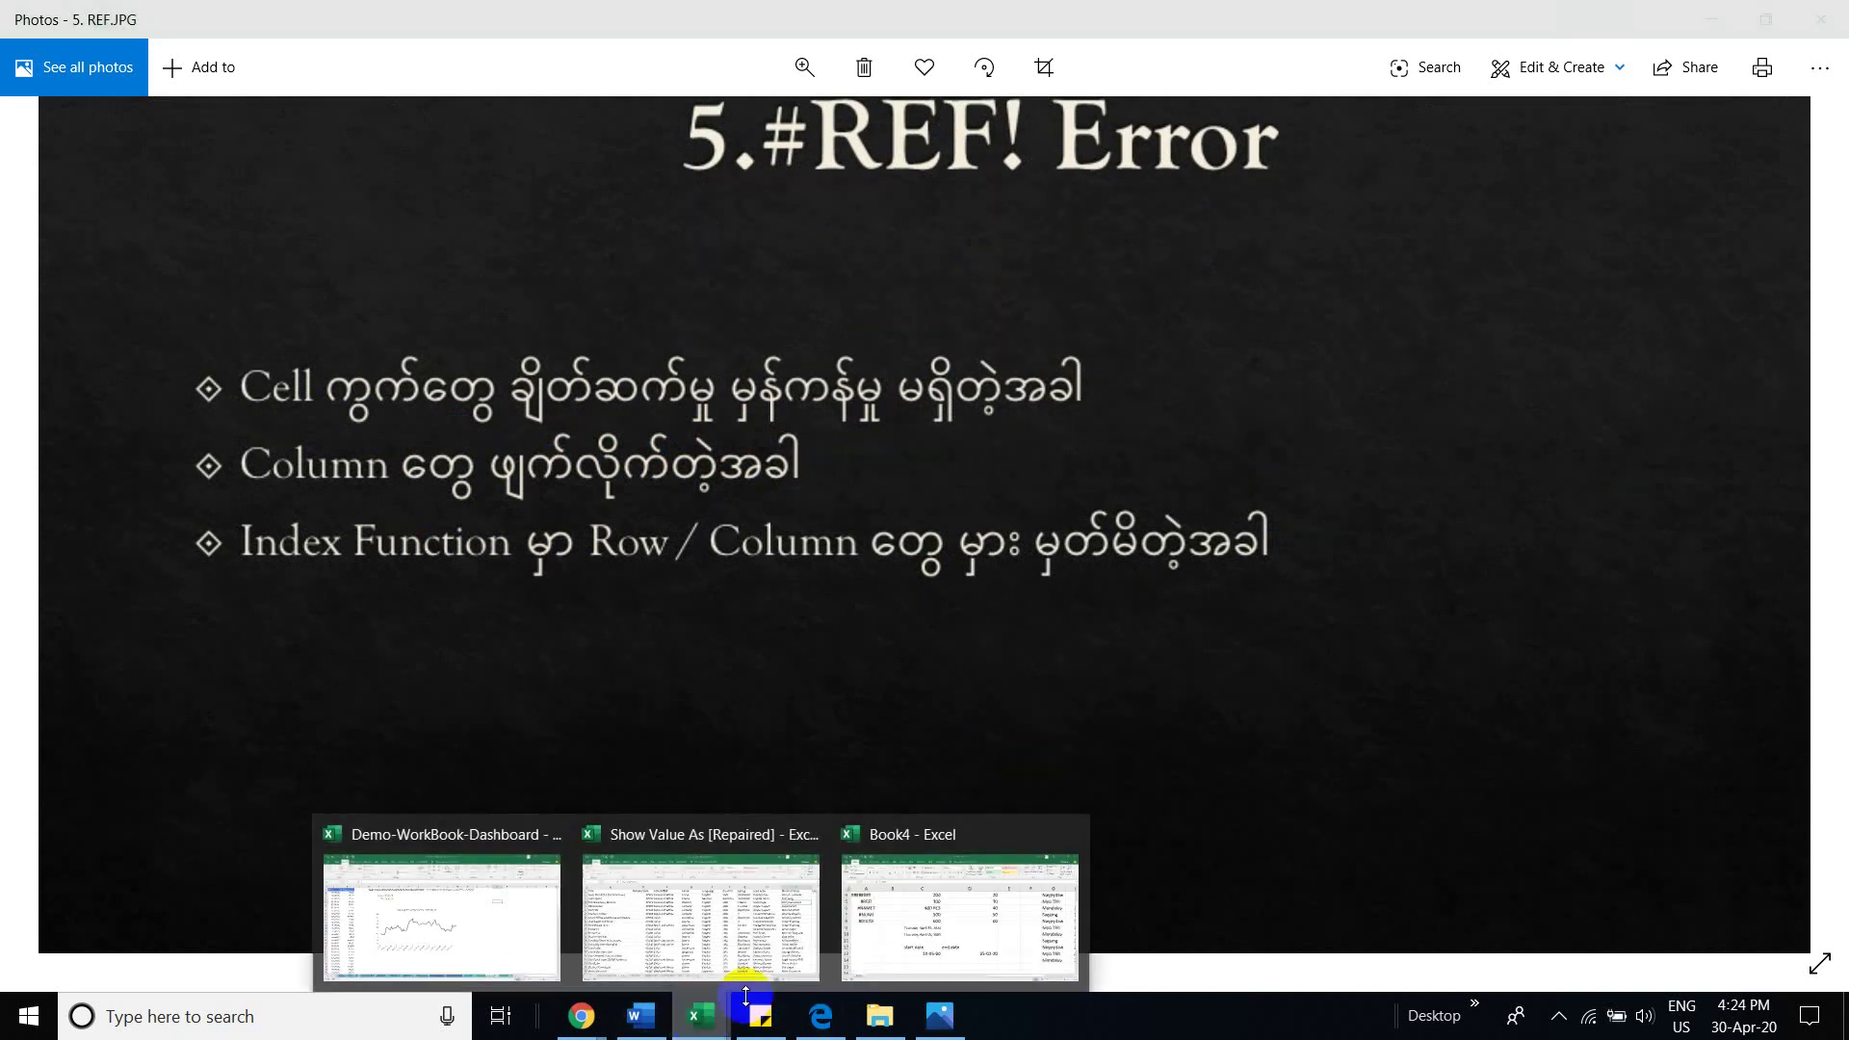
pyautogui.click(928, 916)
pyautogui.click(848, 626)
# - Enter the Amt formula =C3*D3 in E3, giving 1000
pyautogui.scroll(1, 819, 544)
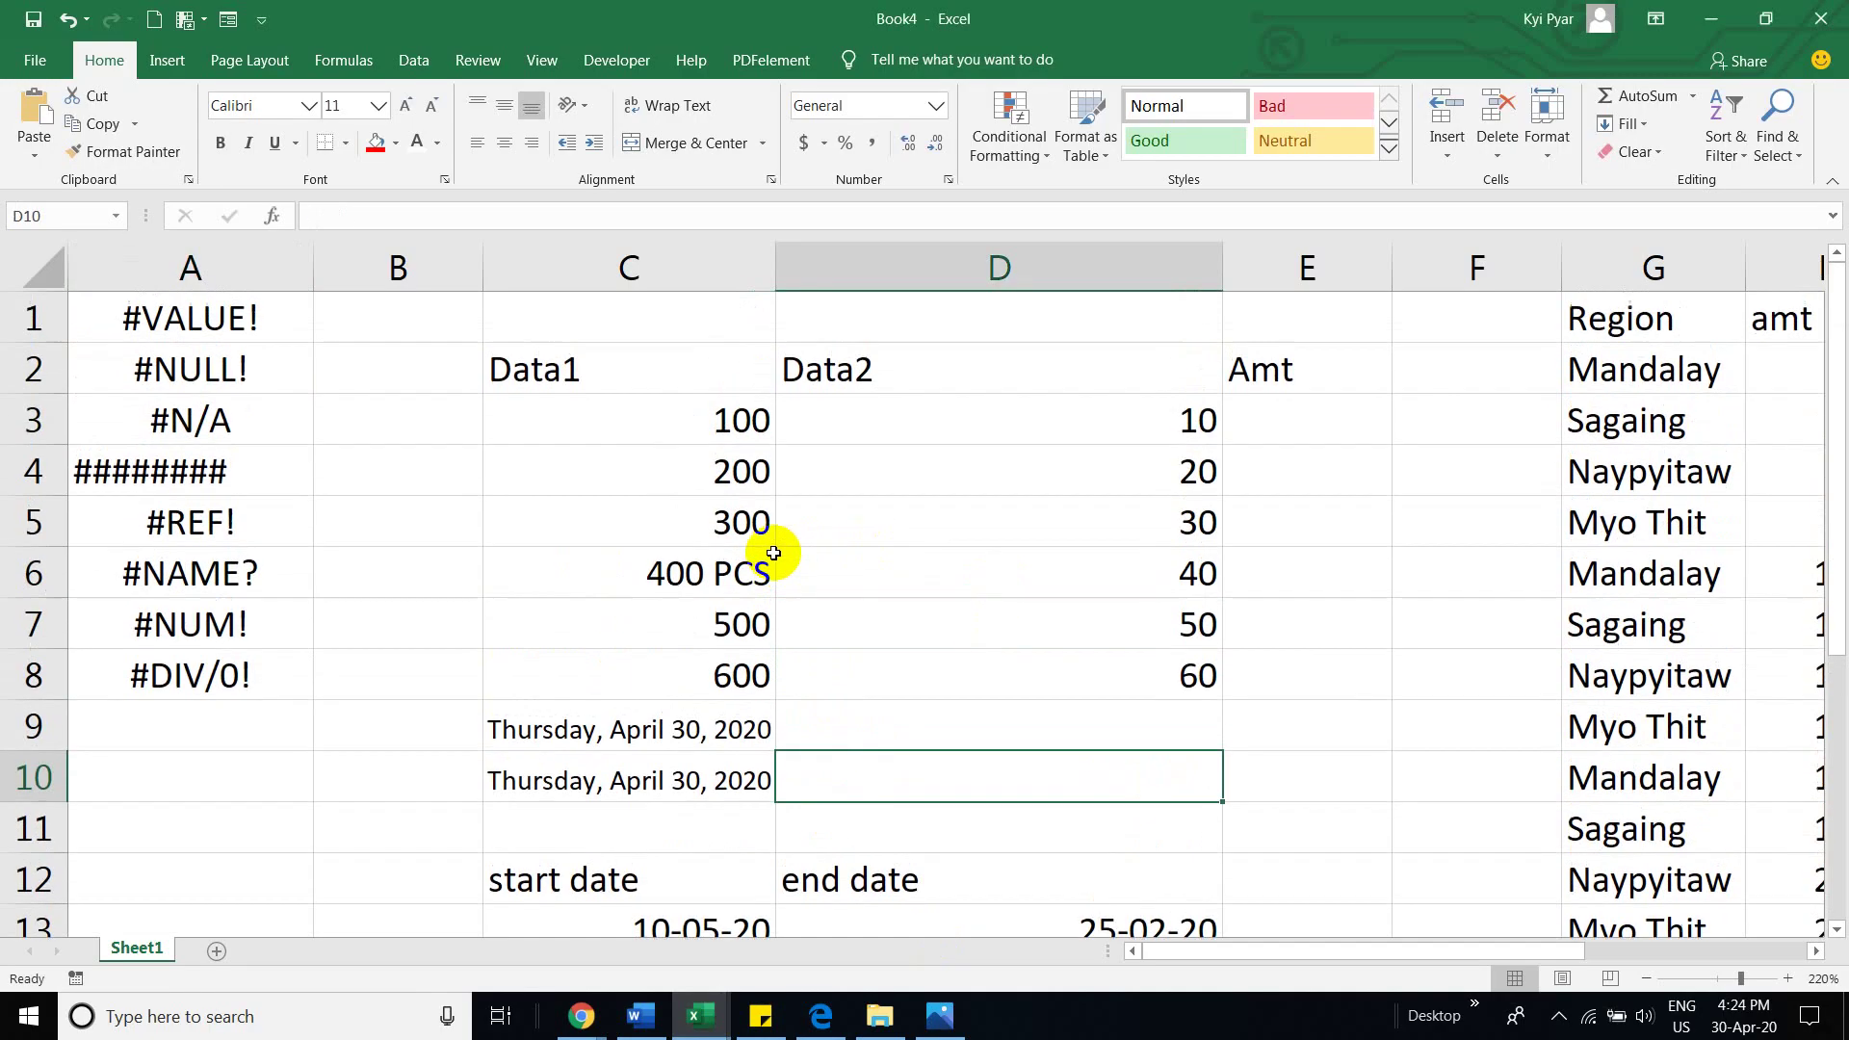
pyautogui.click(960, 395)
pyautogui.click(1332, 387)
pyautogui.click(1315, 416)
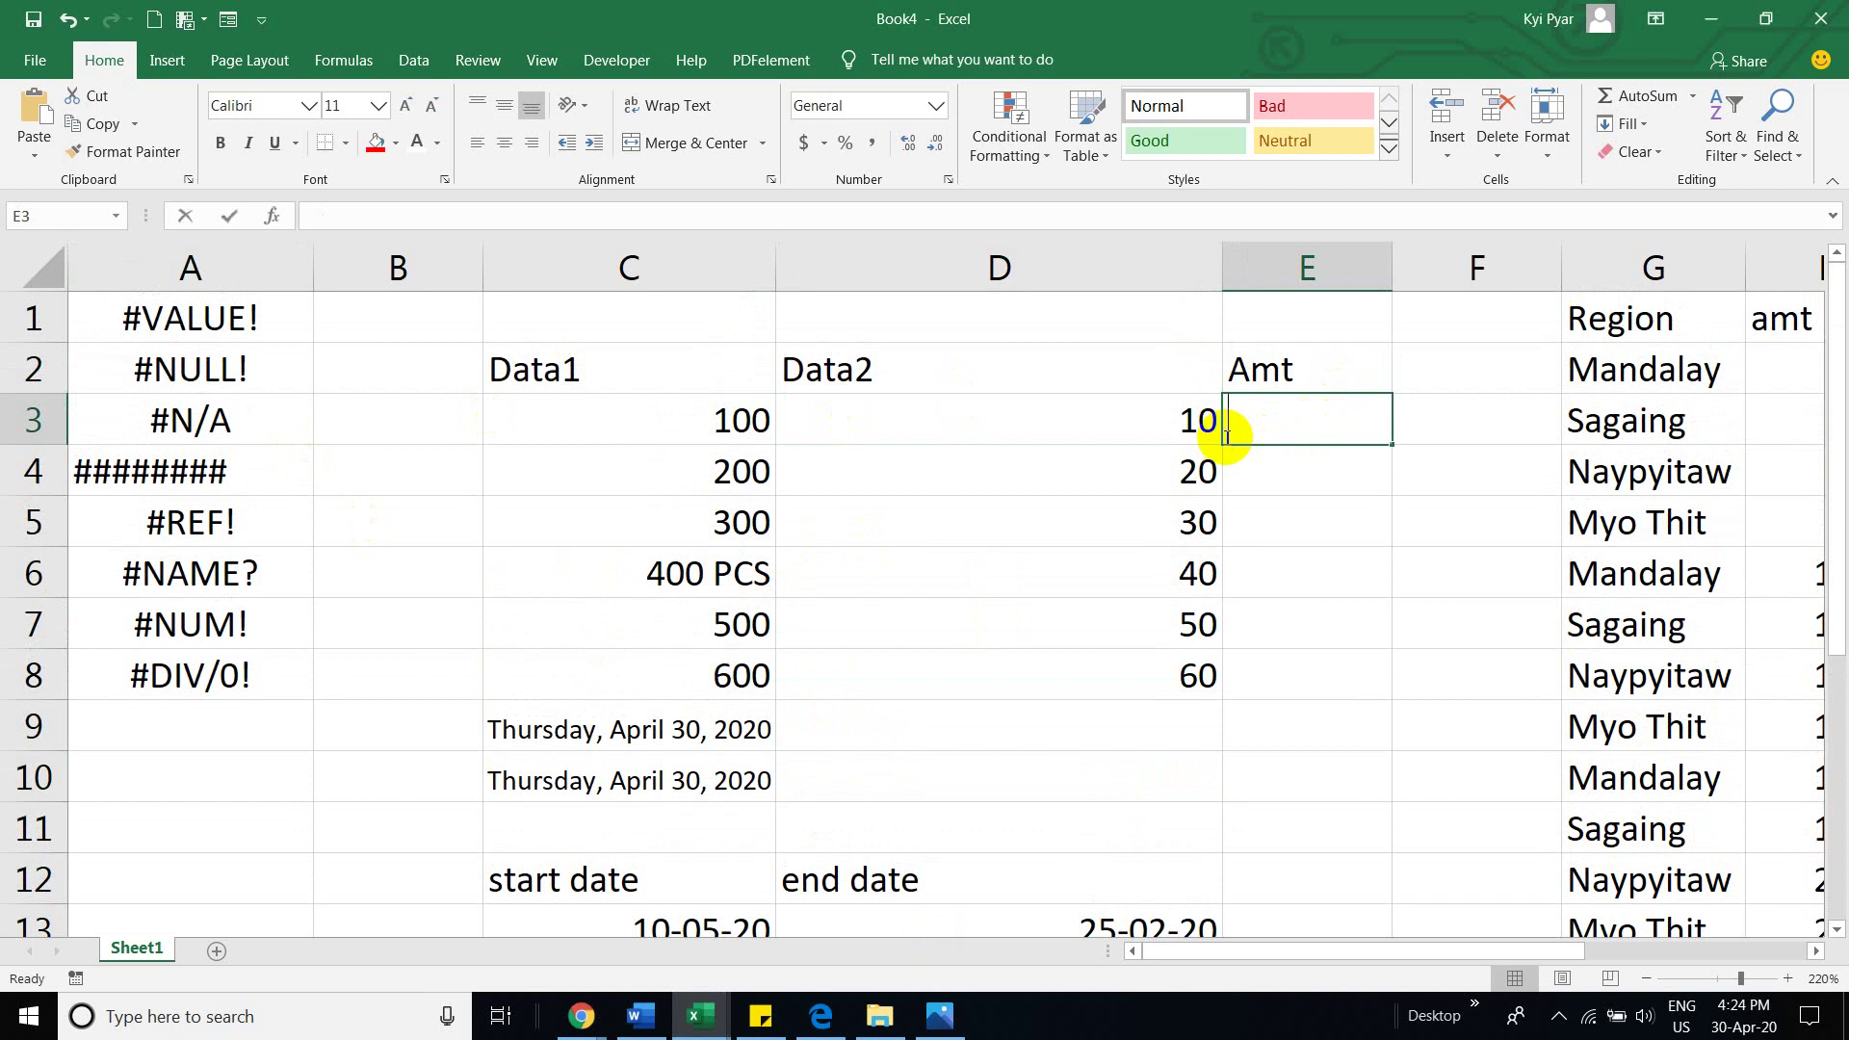
pyautogui.write('=')
pyautogui.click(690, 408)
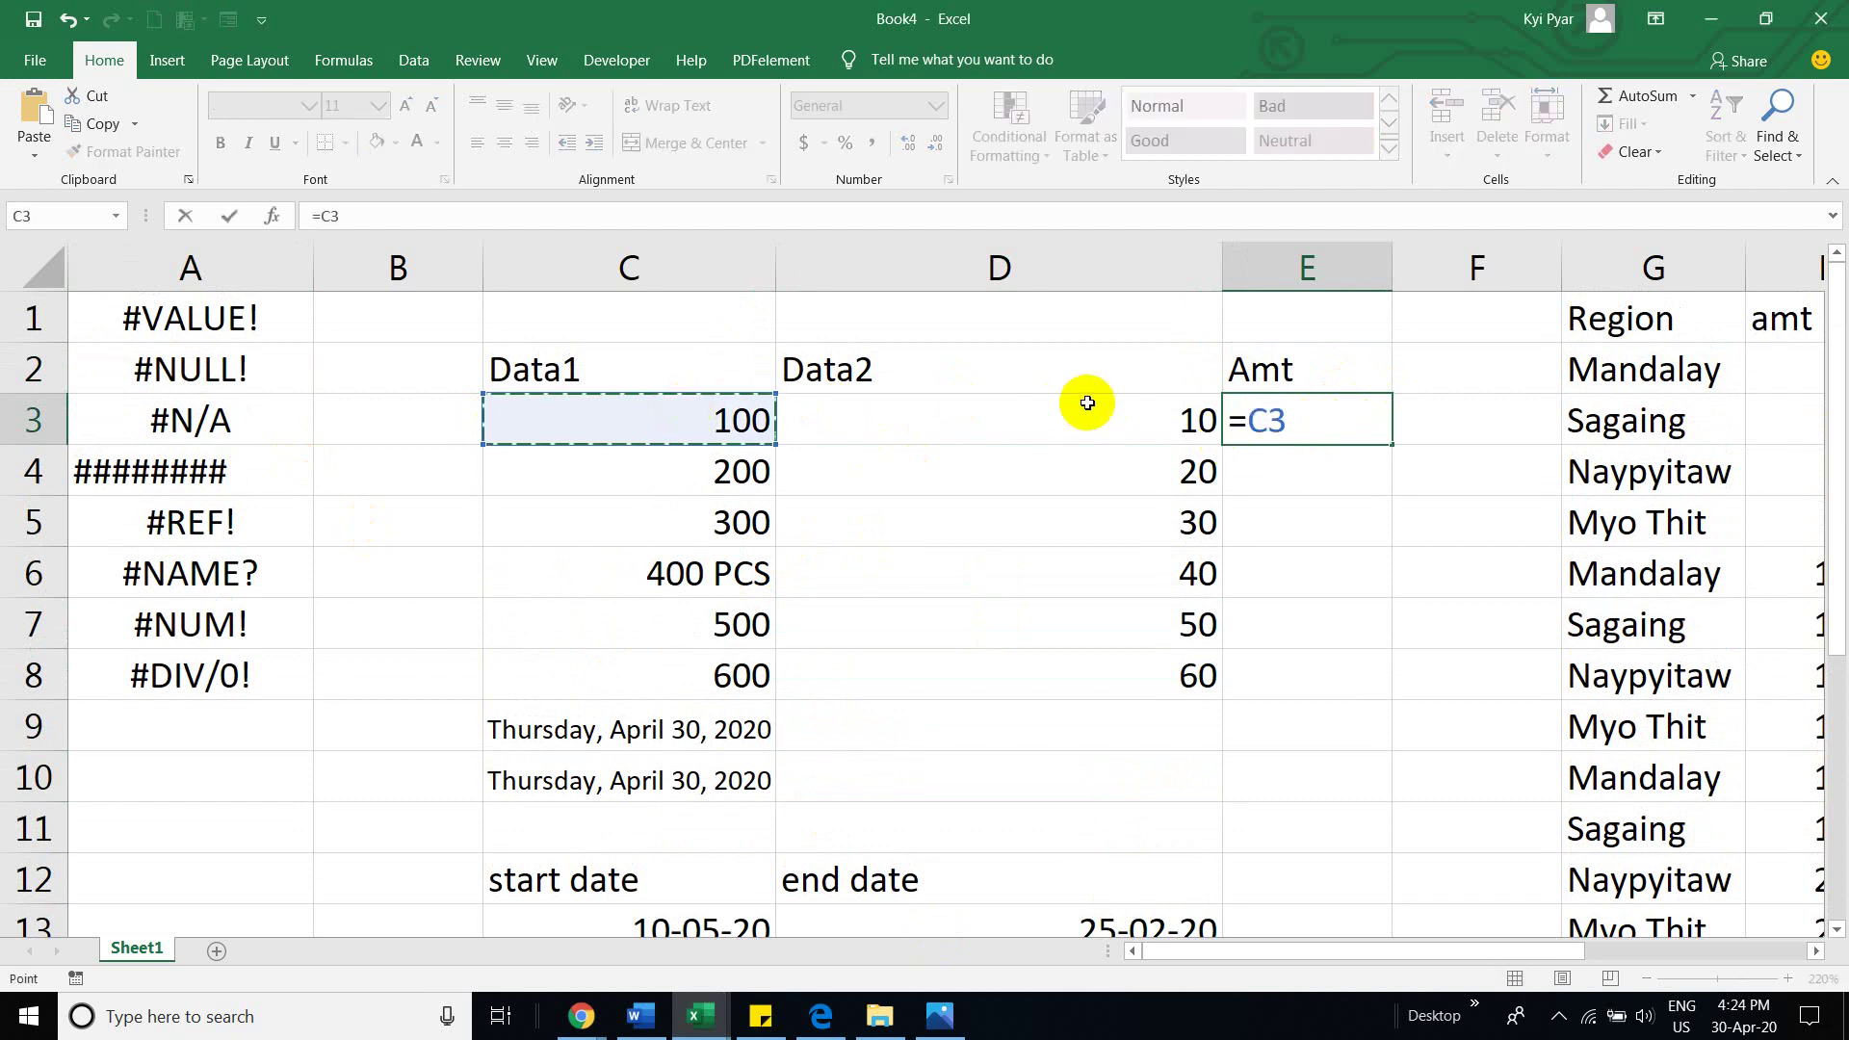
pyautogui.write('-')
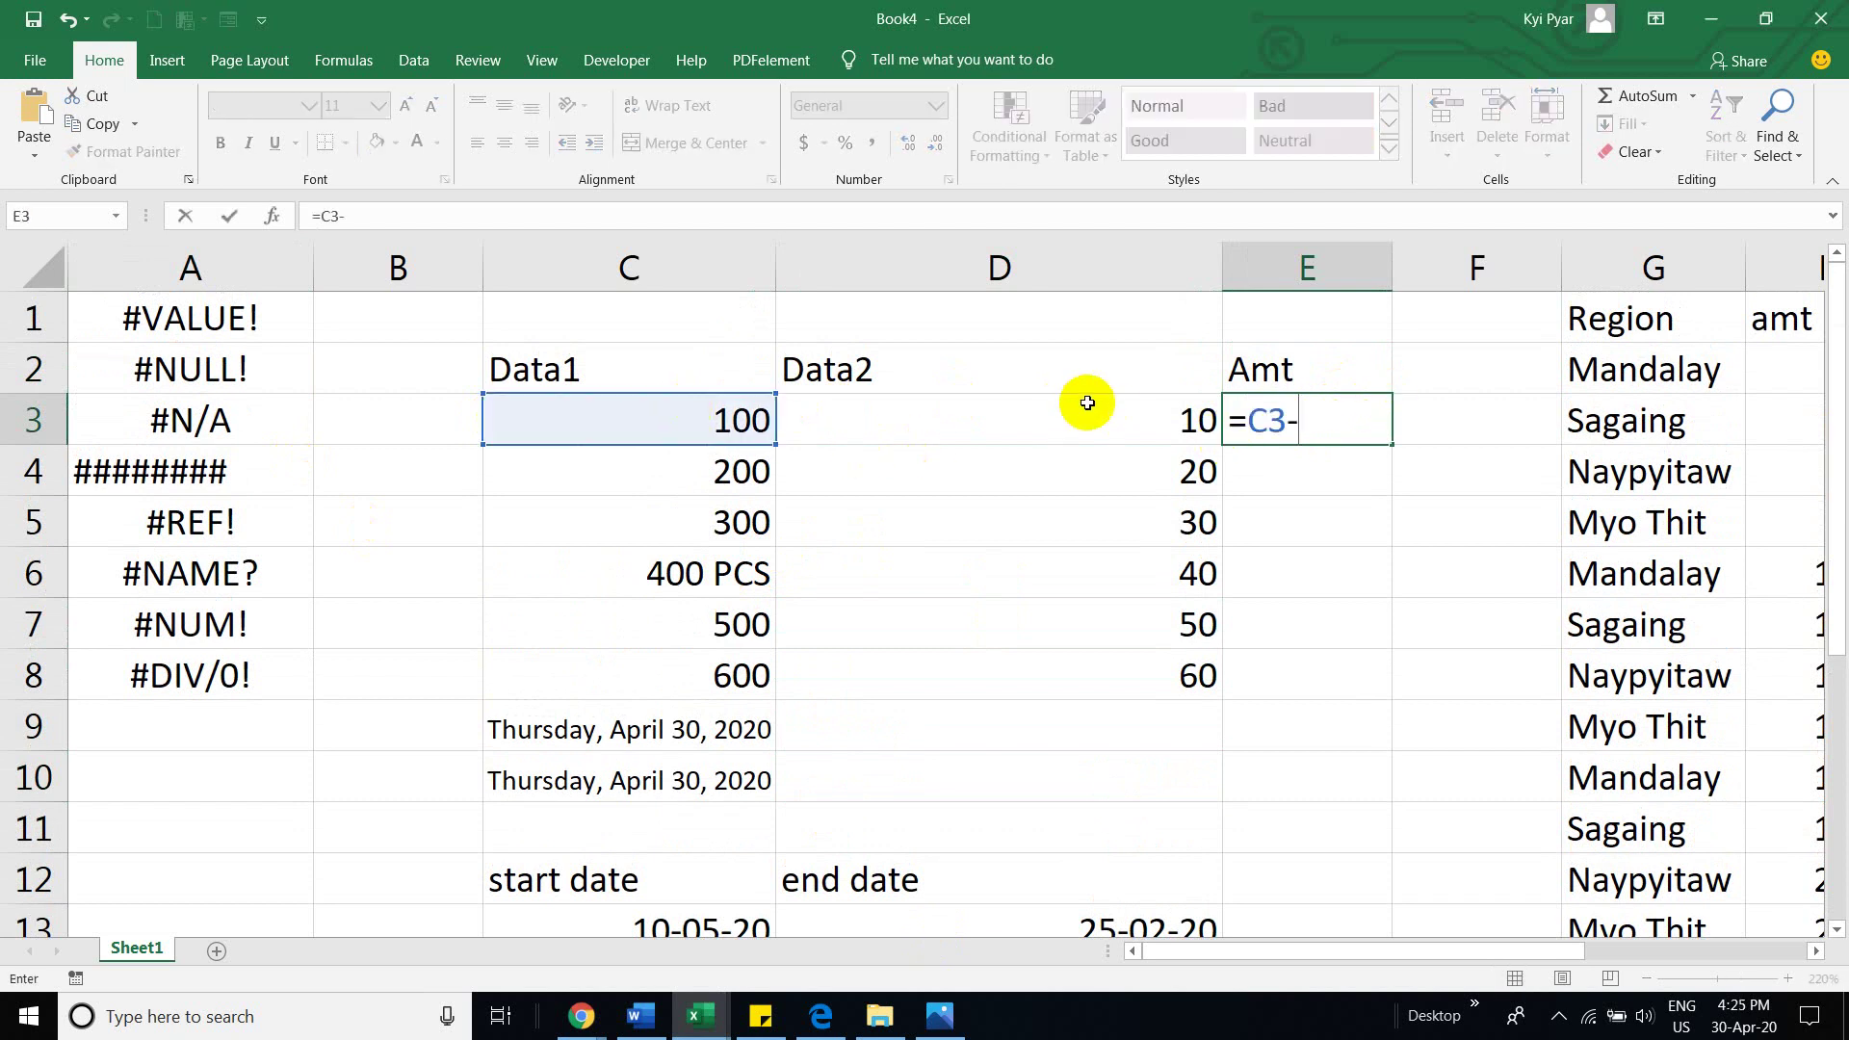
pyautogui.click(1087, 404)
pyautogui.press('Return')
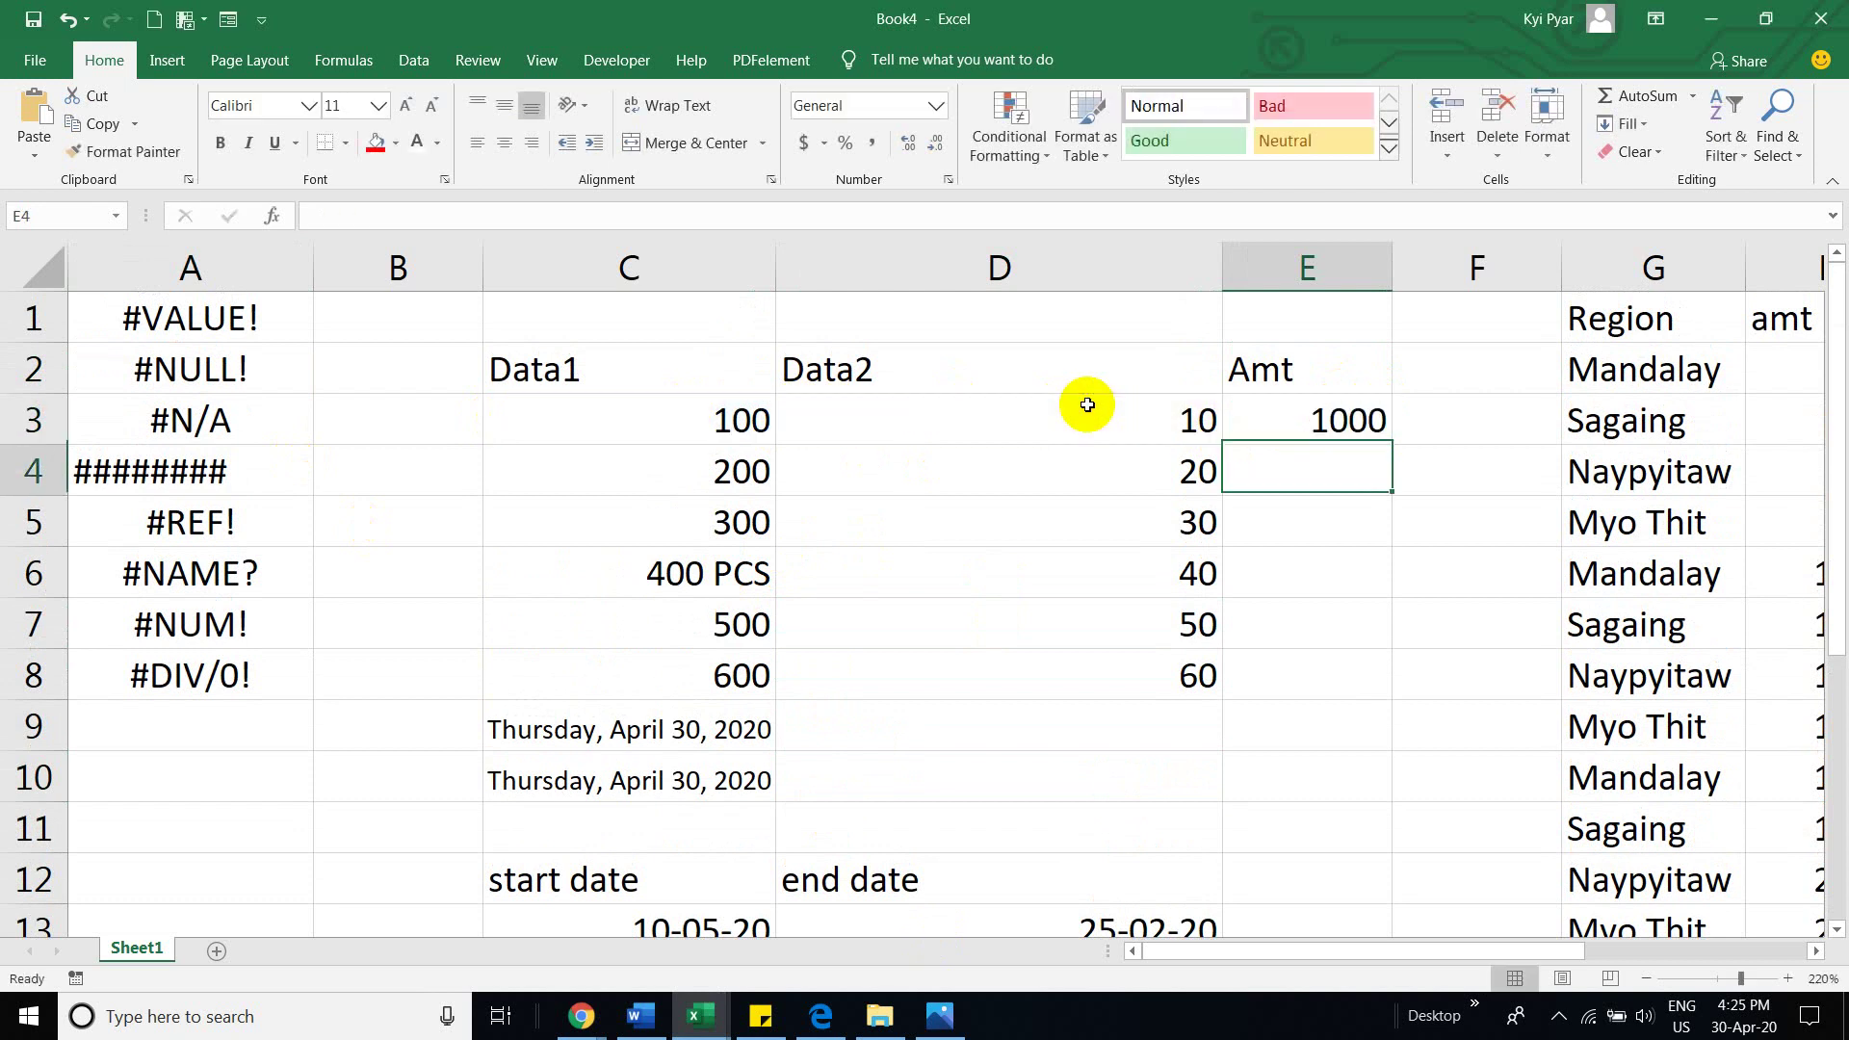
# - Inspect E3's formula references, then copy the E3 result
pyautogui.click(1270, 423)
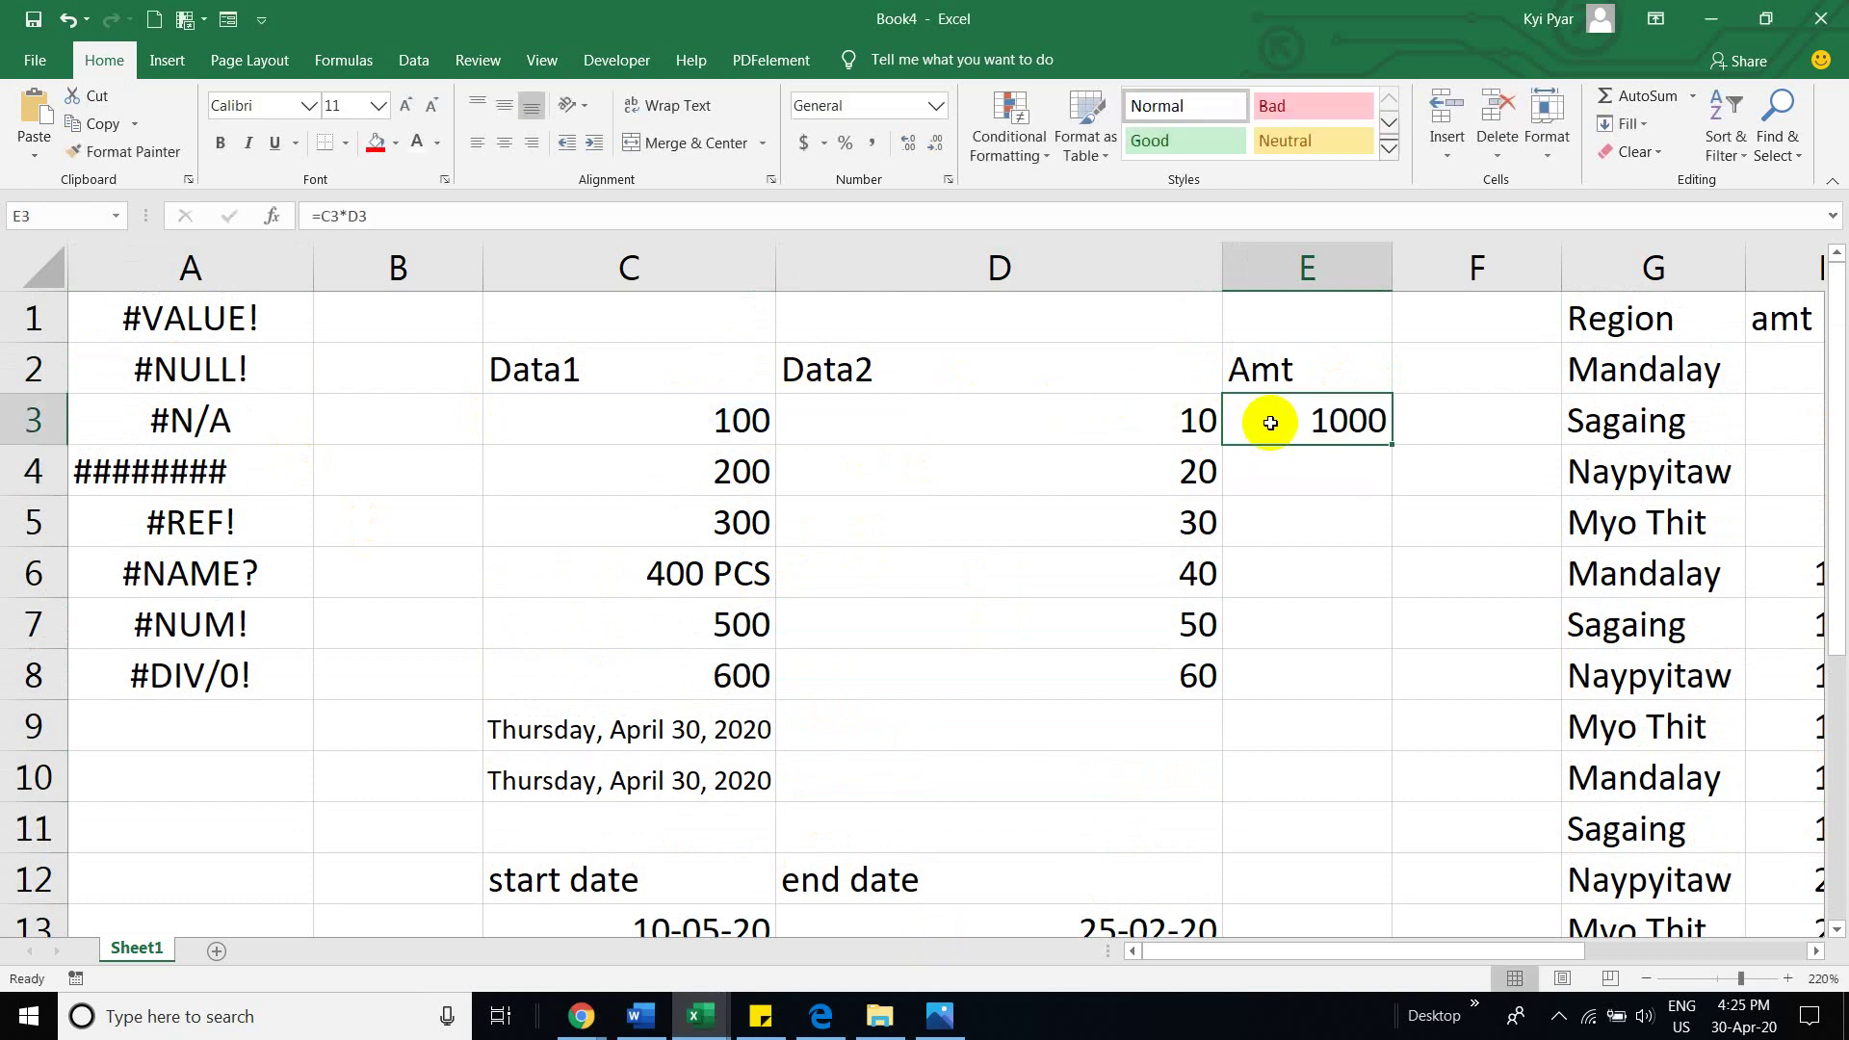
pyautogui.scroll(2, 1312, 428)
pyautogui.scroll(1, 1311, 433)
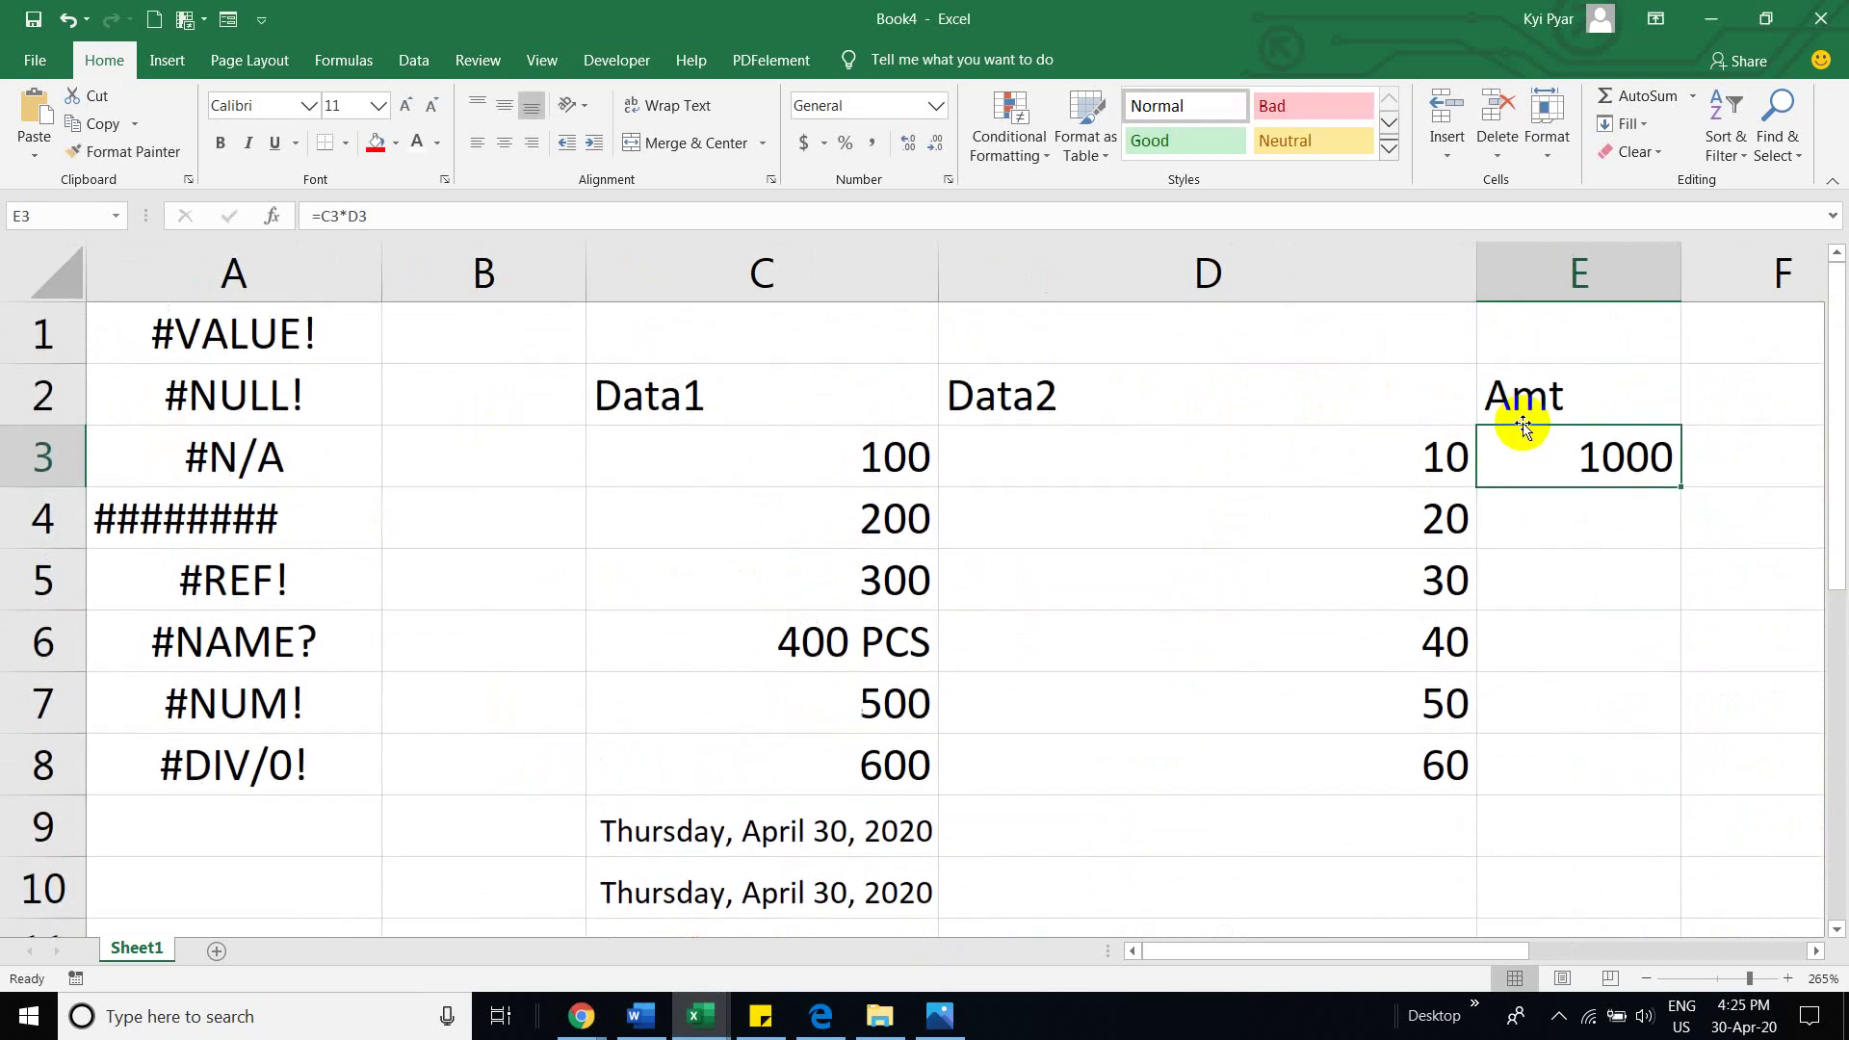
pyautogui.doubleClick(1569, 445)
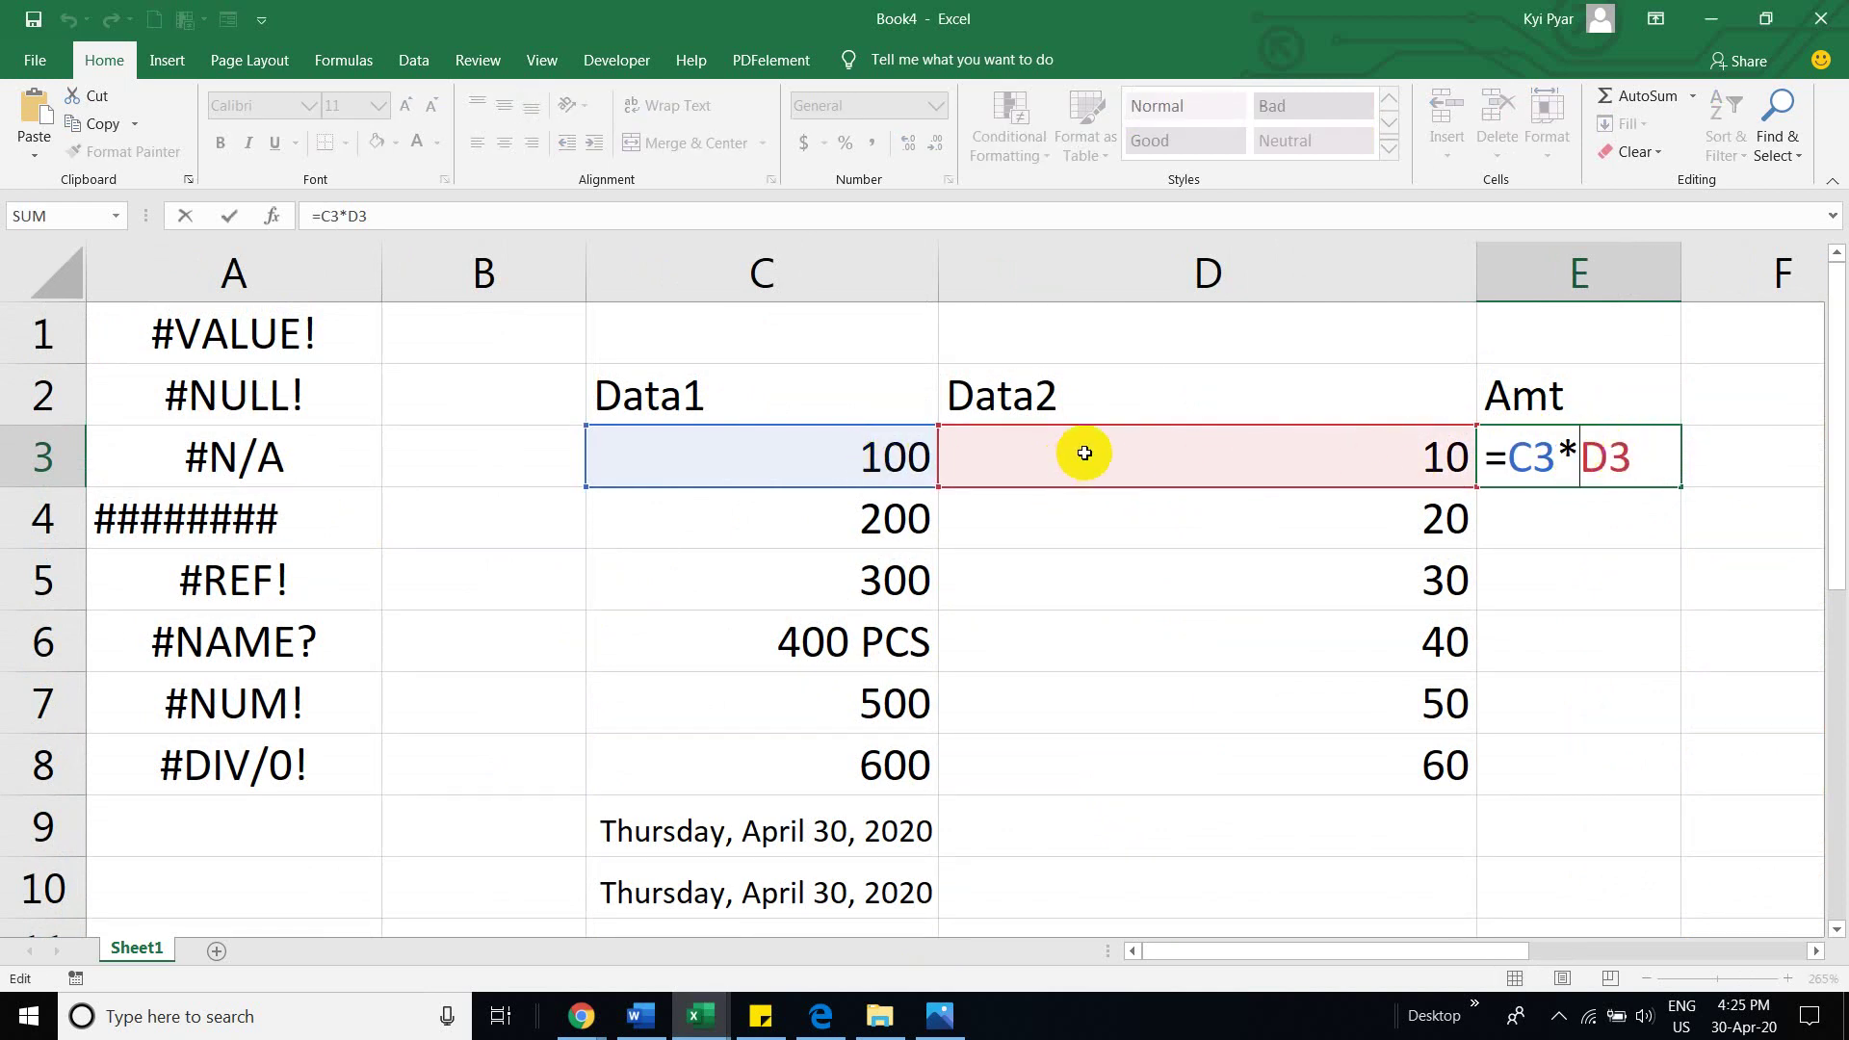
pyautogui.press('Return')
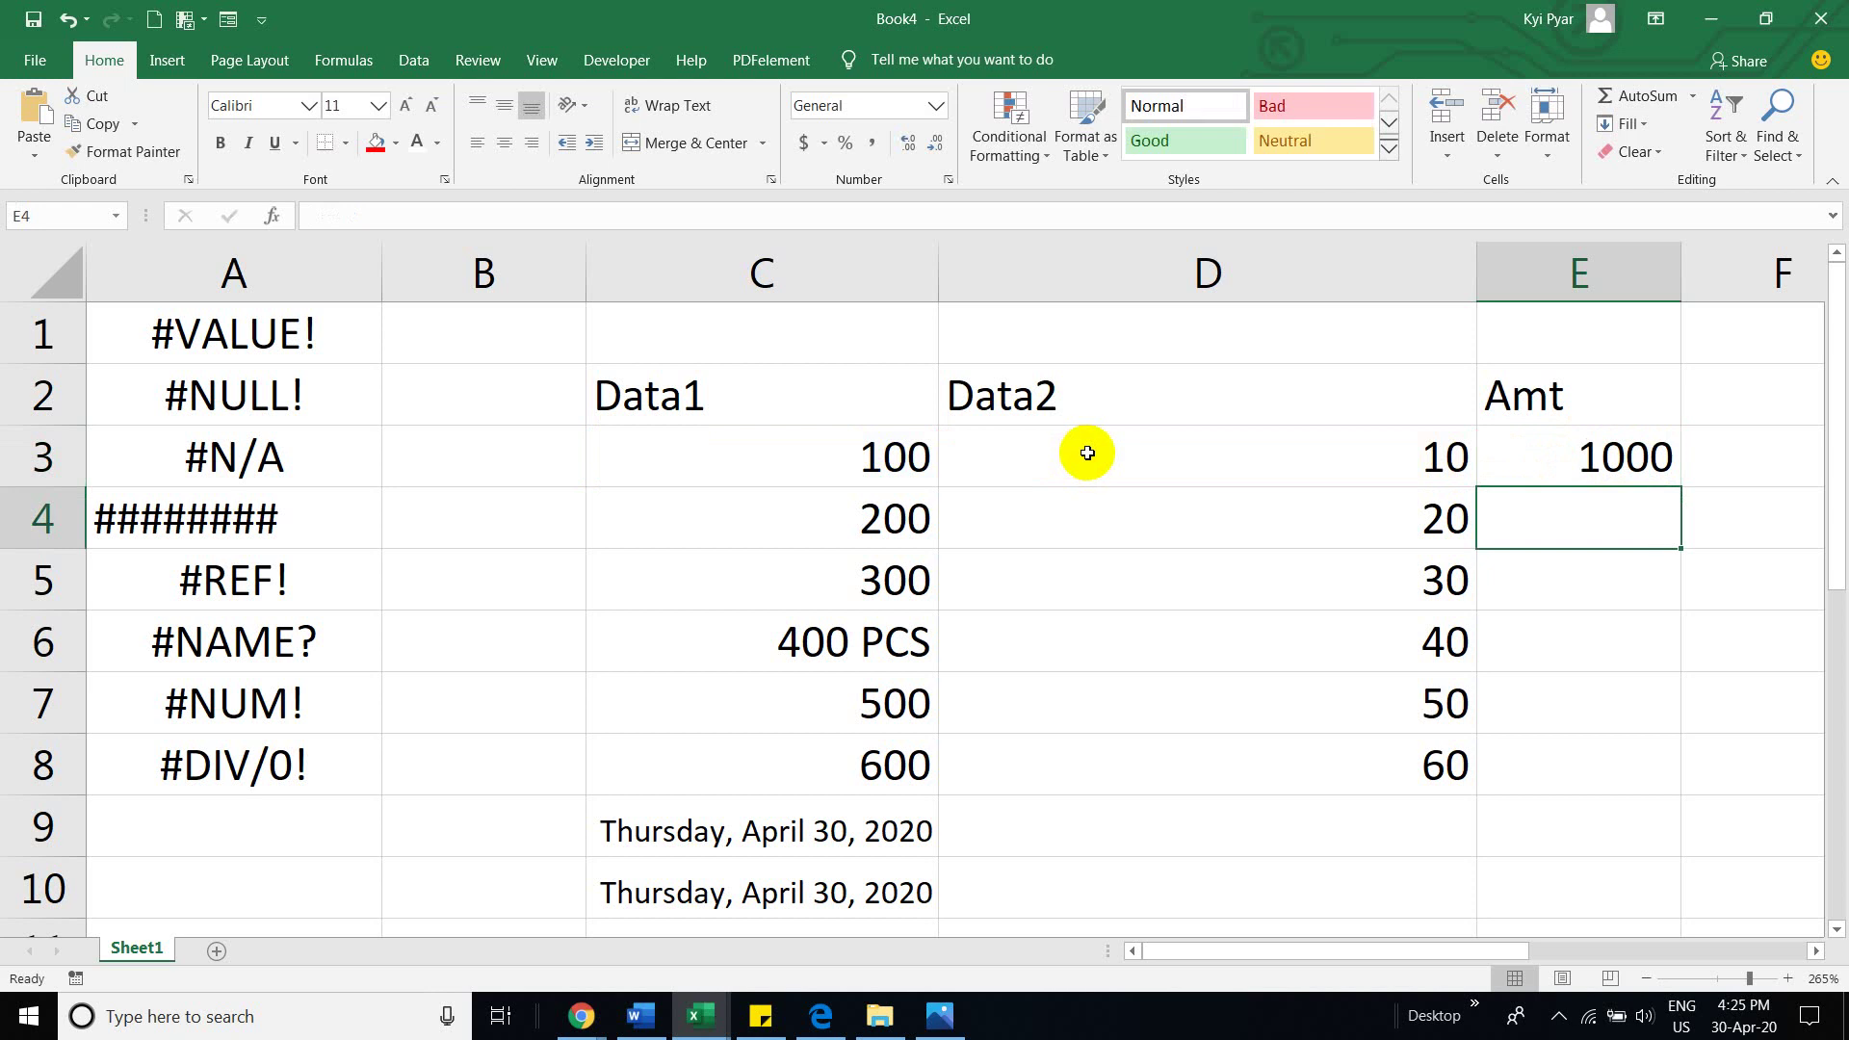
pyautogui.click(1581, 460)
pyautogui.doubleClick(1579, 460)
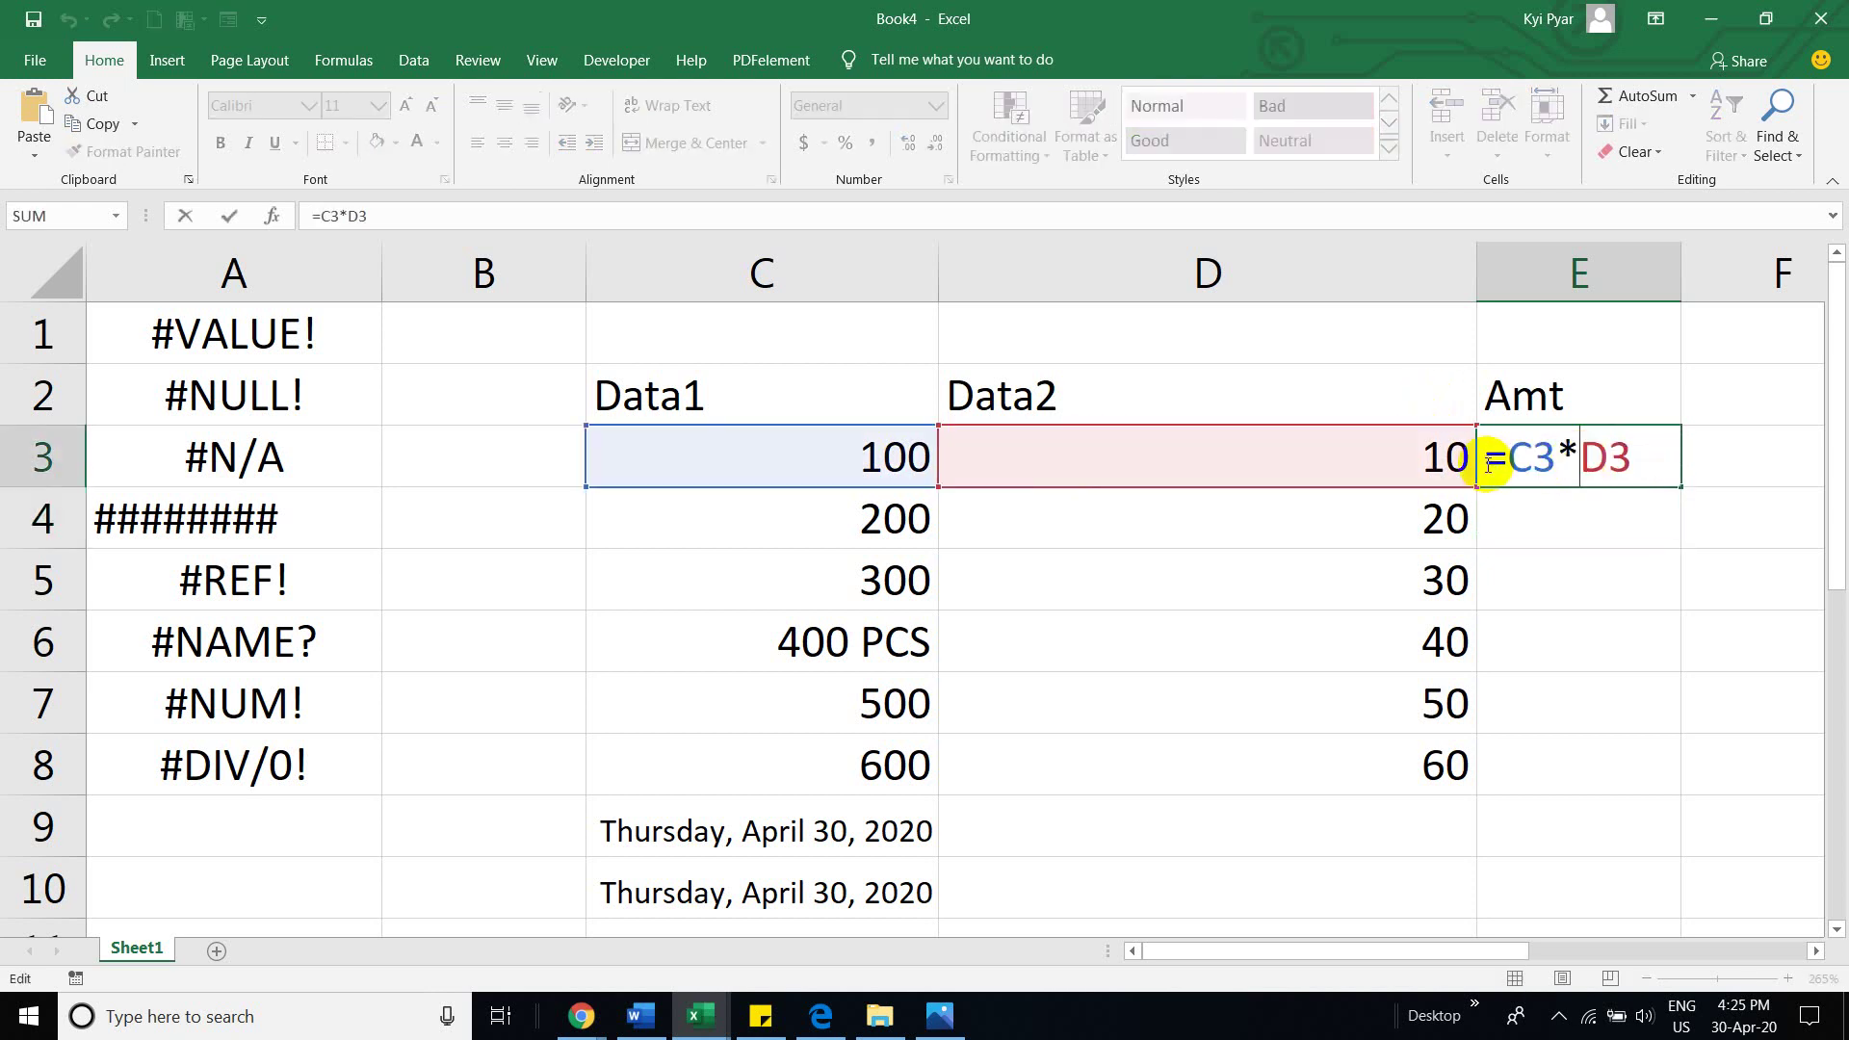
pyautogui.press('Return')
pyautogui.click(1555, 472)
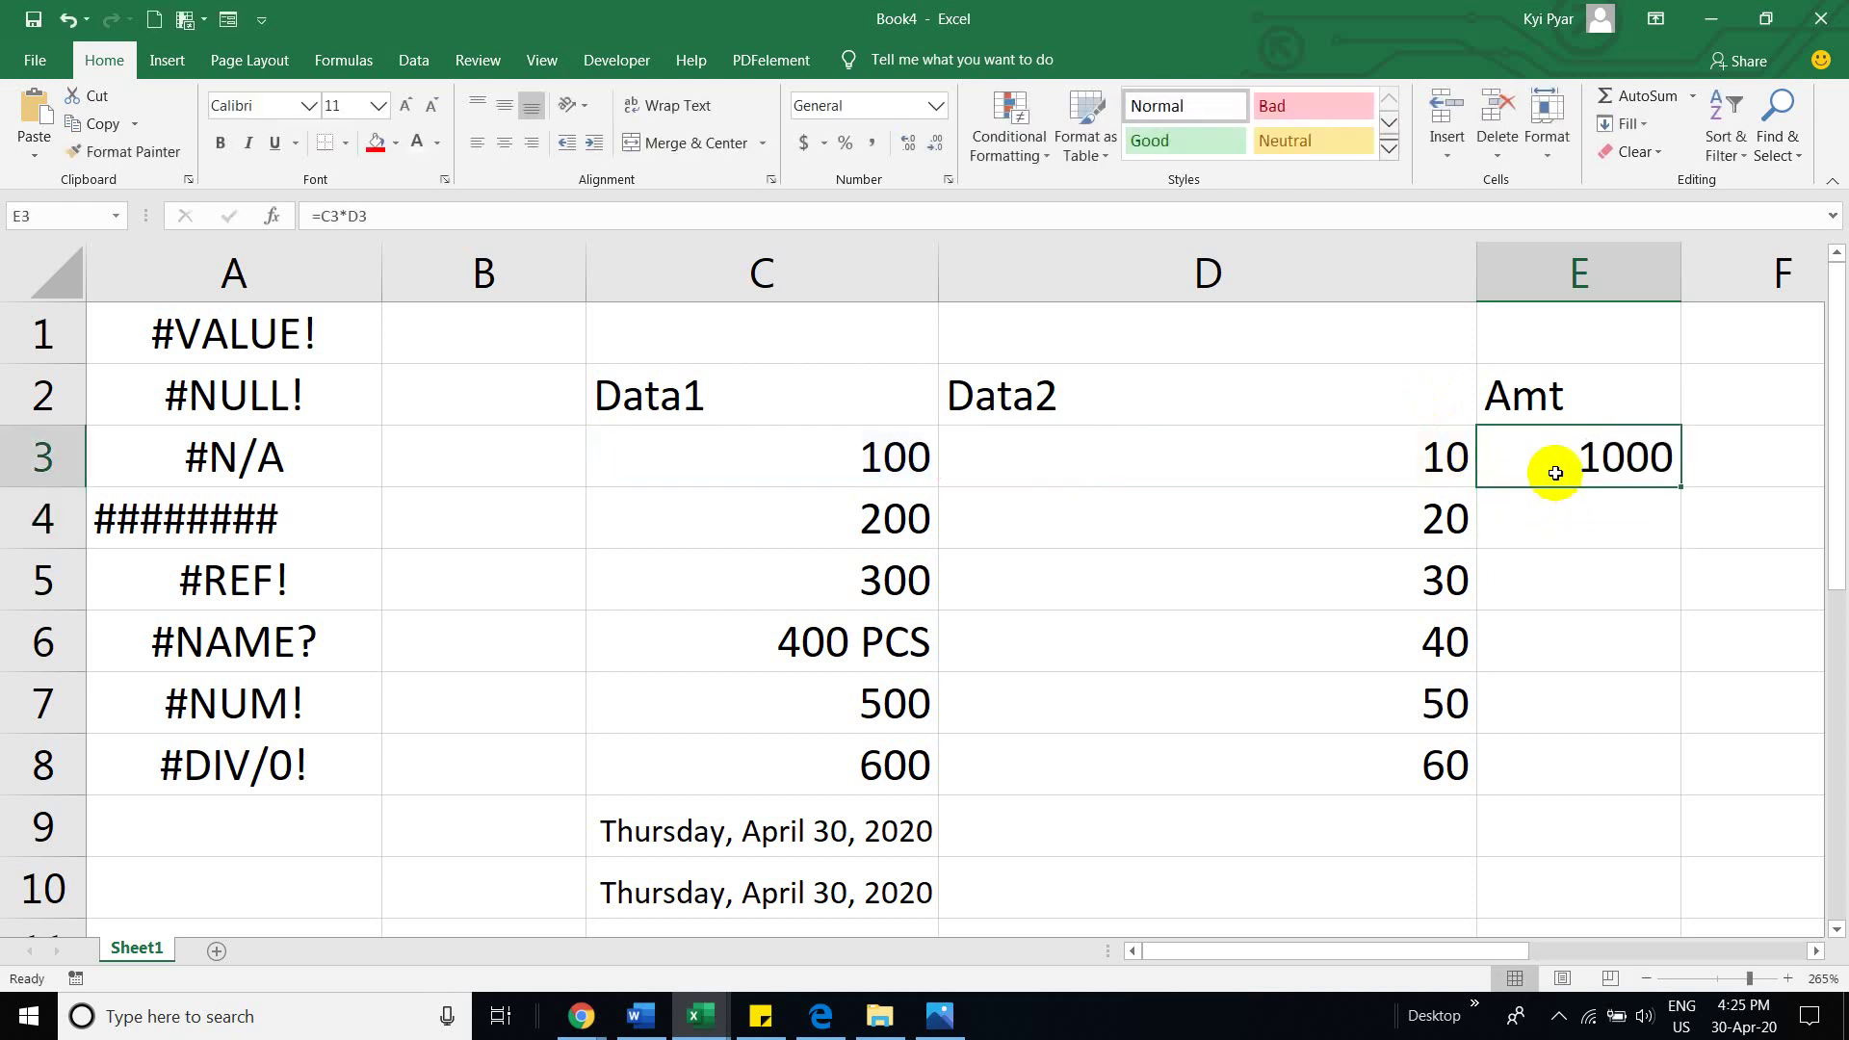
pyautogui.hotkey('ctrl', 'c')
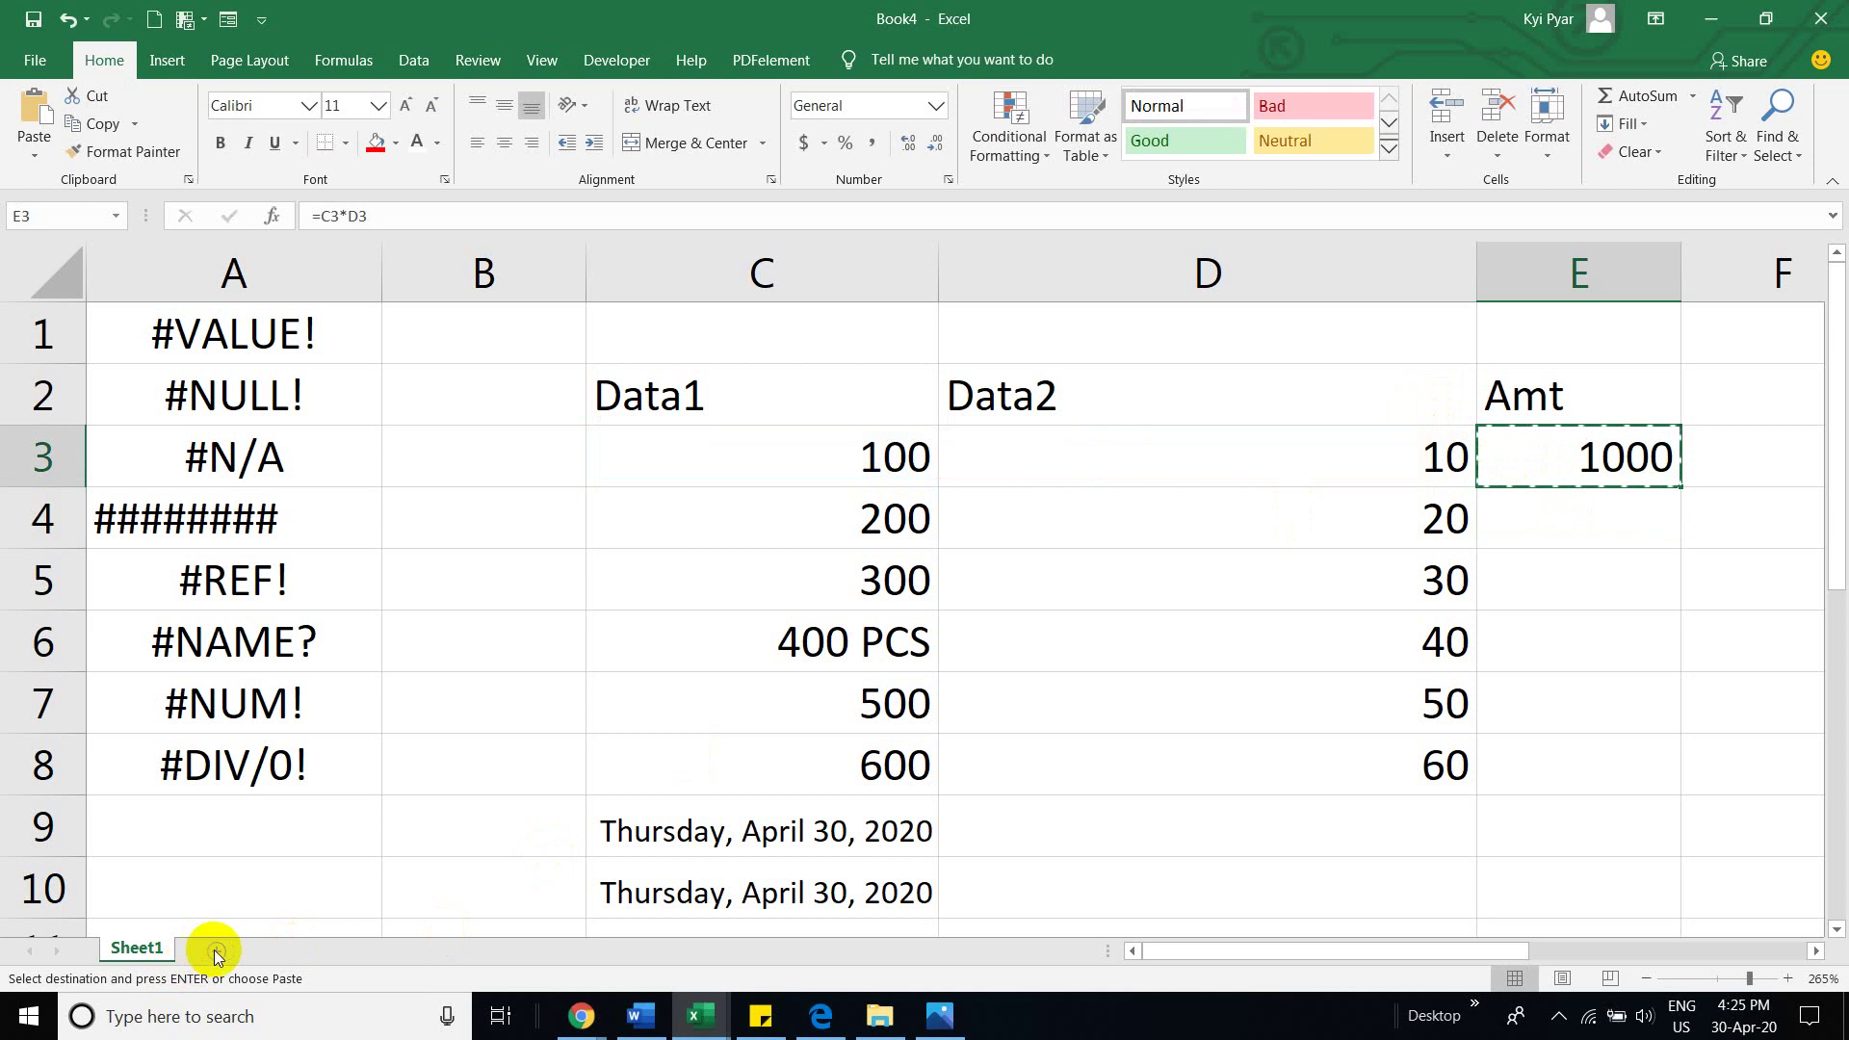
# - Add Sheet2 and paste E3's formula into A1, revealing the #REF! error
pyautogui.click(216, 952)
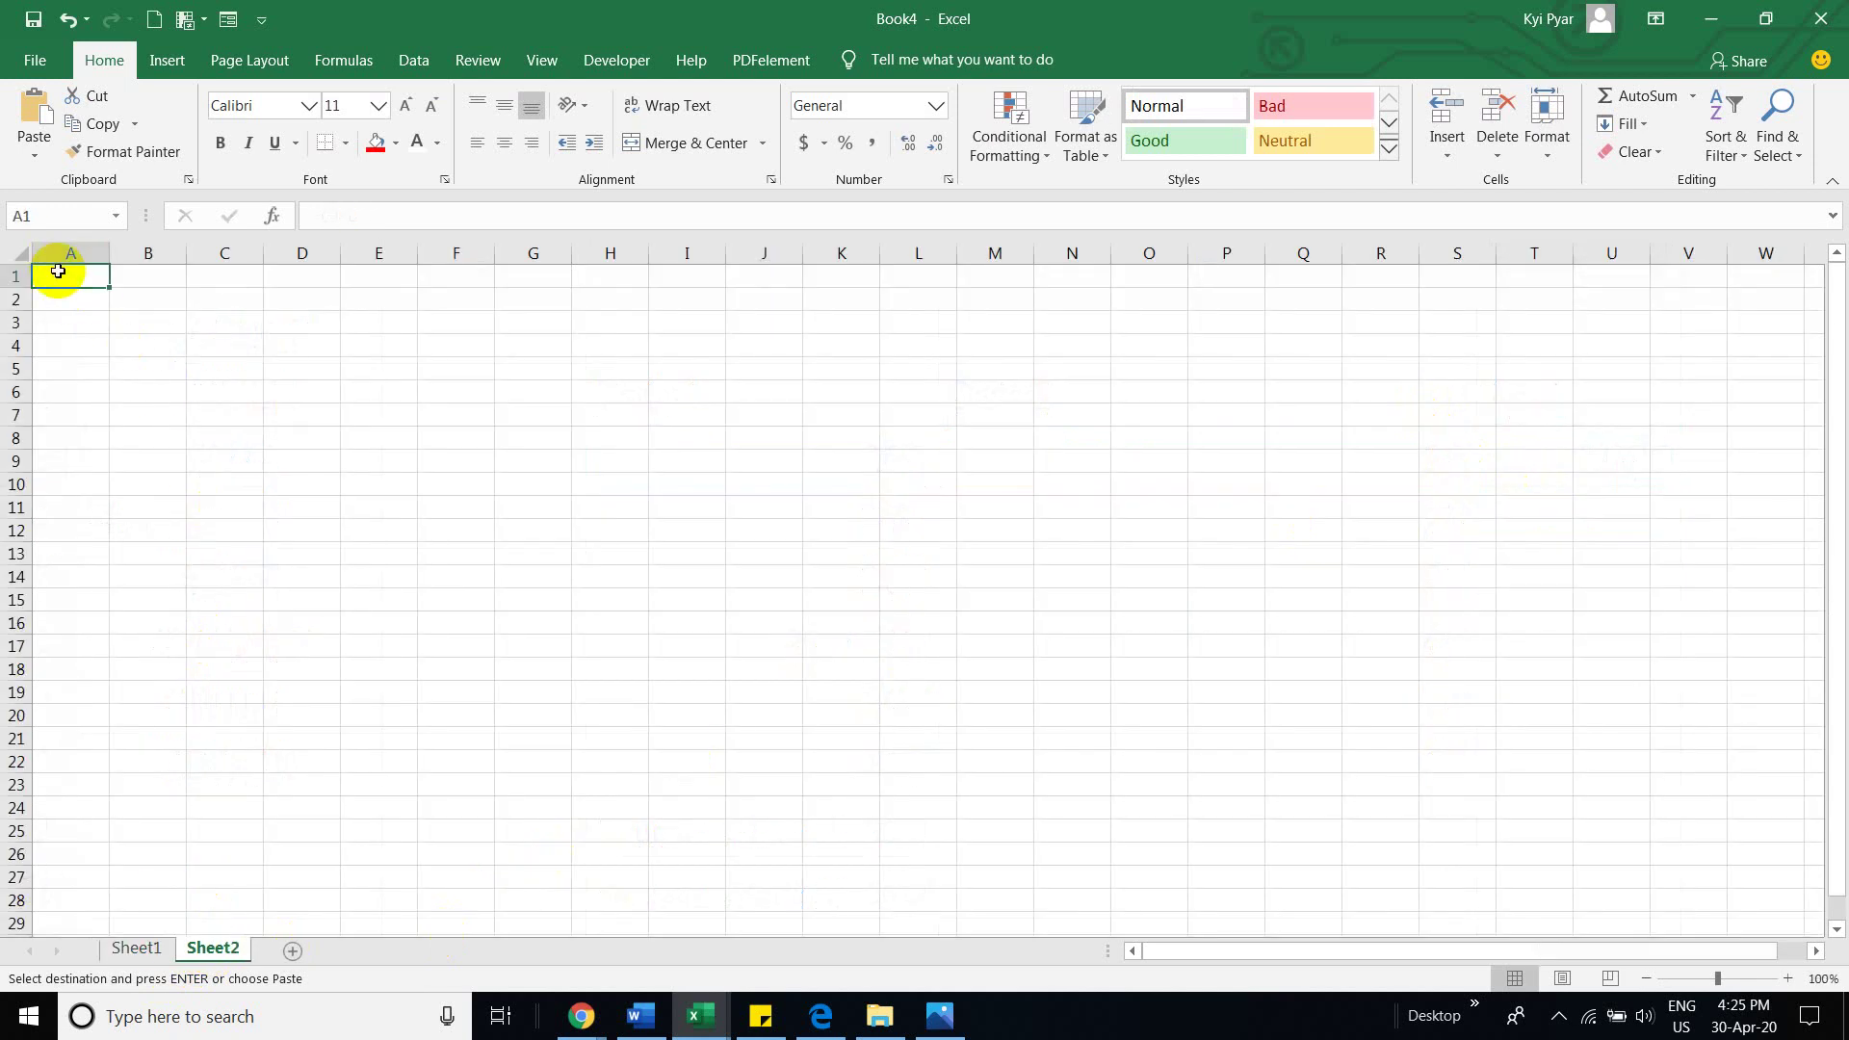
pyautogui.hotkey('ctrl', 'v')
pyautogui.scroll(5, 78, 289)
pyautogui.scroll(4, 116, 289)
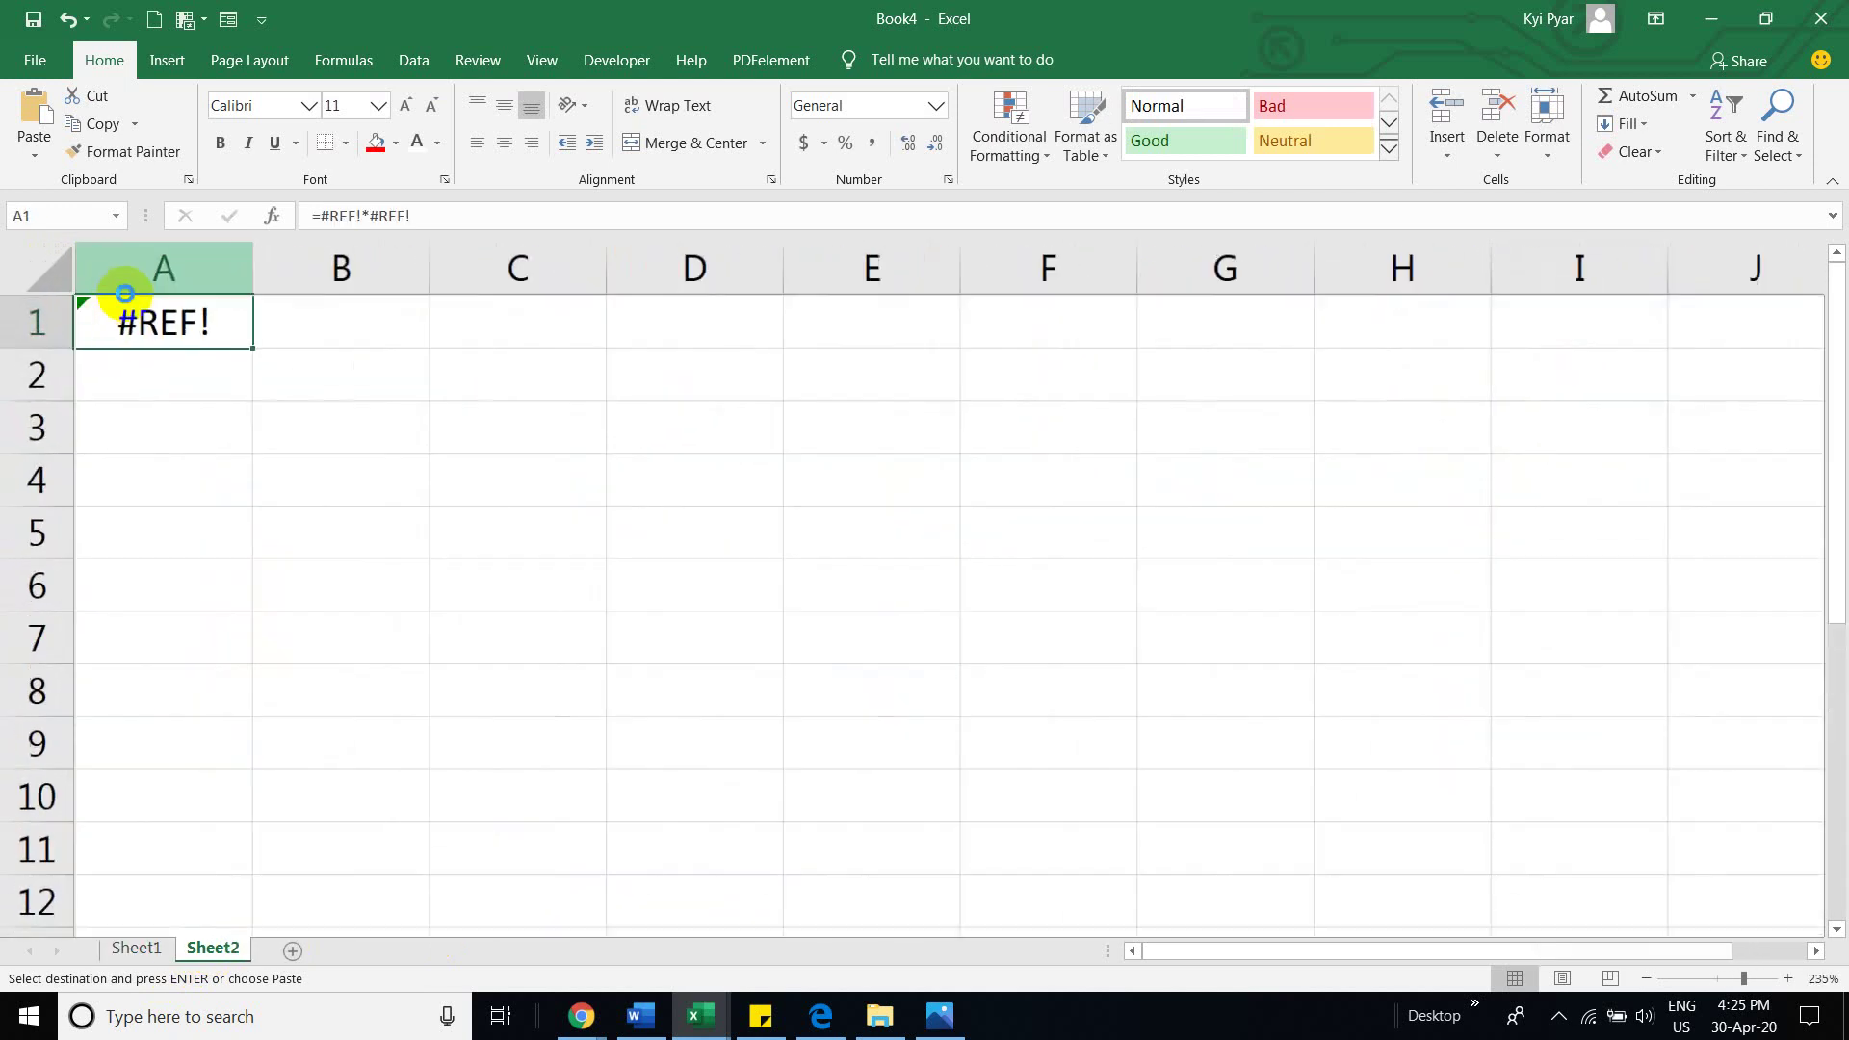
pyautogui.scroll(3, 126, 293)
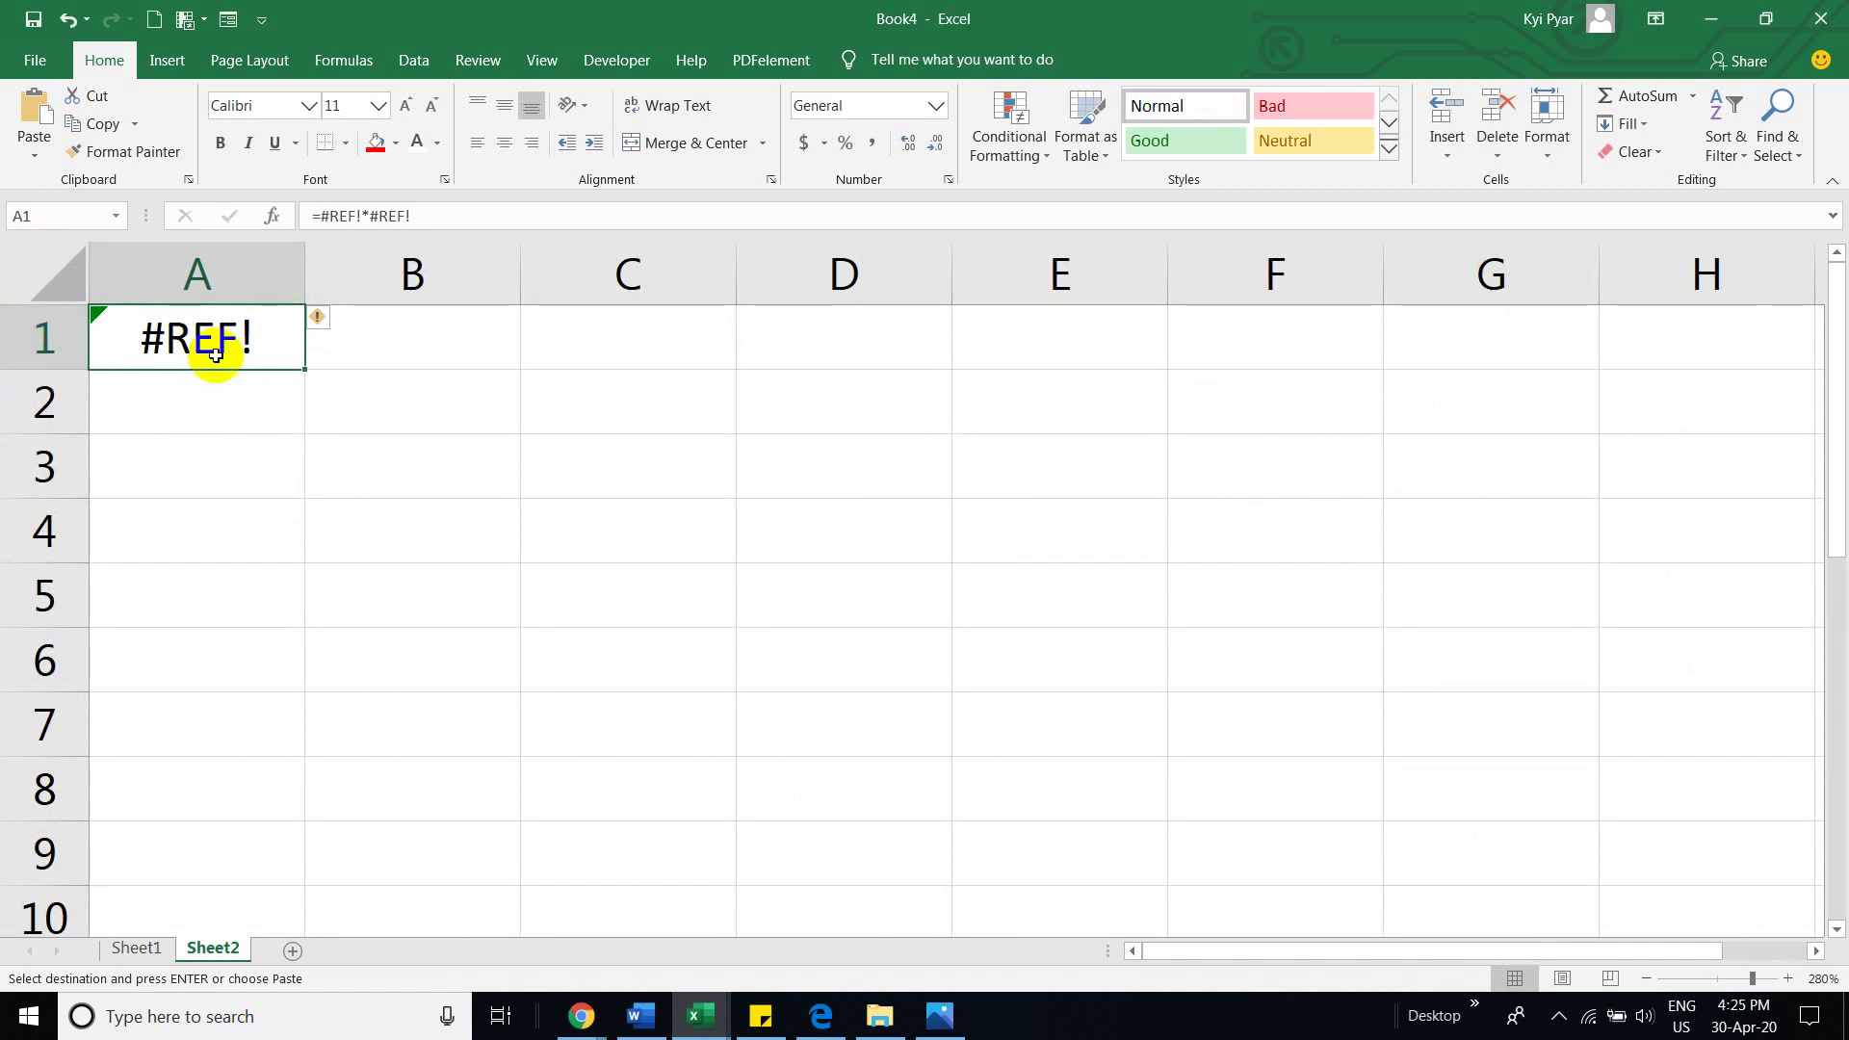
pyautogui.doubleClick(216, 354)
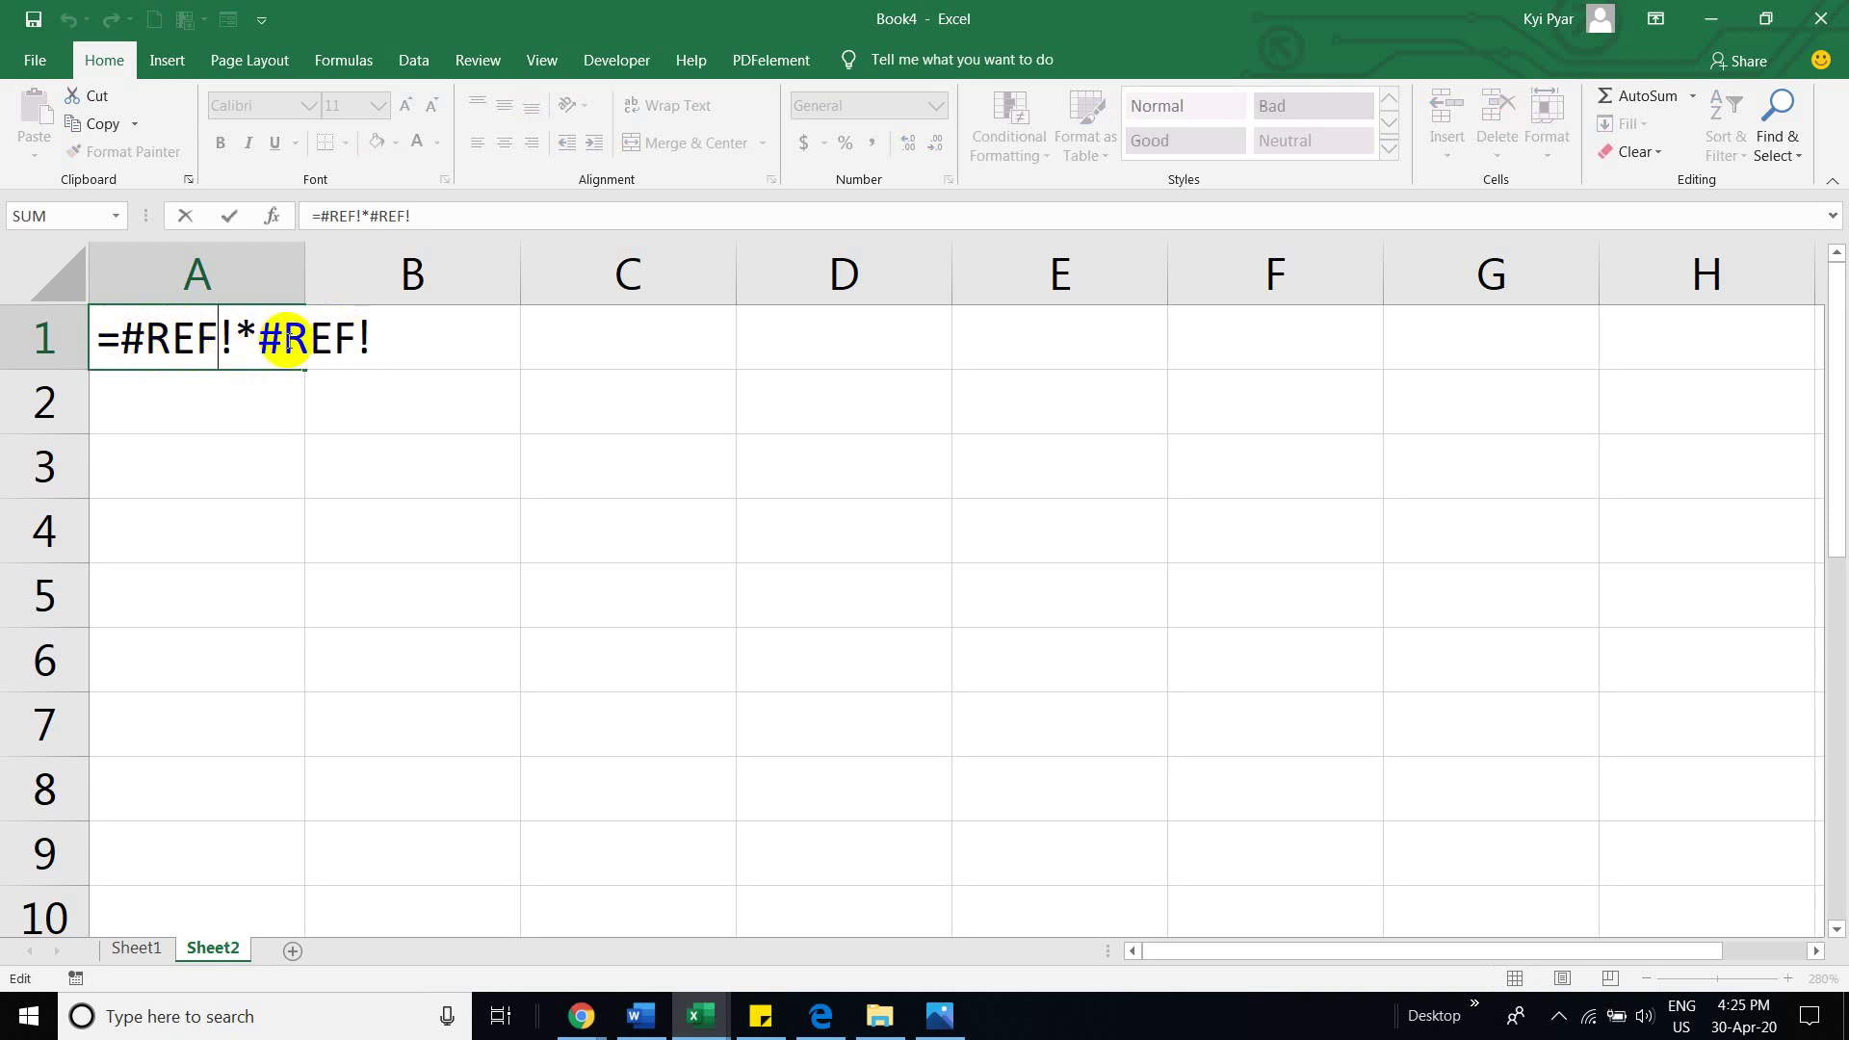
pyautogui.press('Return')
# - Clear A1 on Sheet2, then copy Sheet1's E3 result again
pyautogui.click(230, 333)
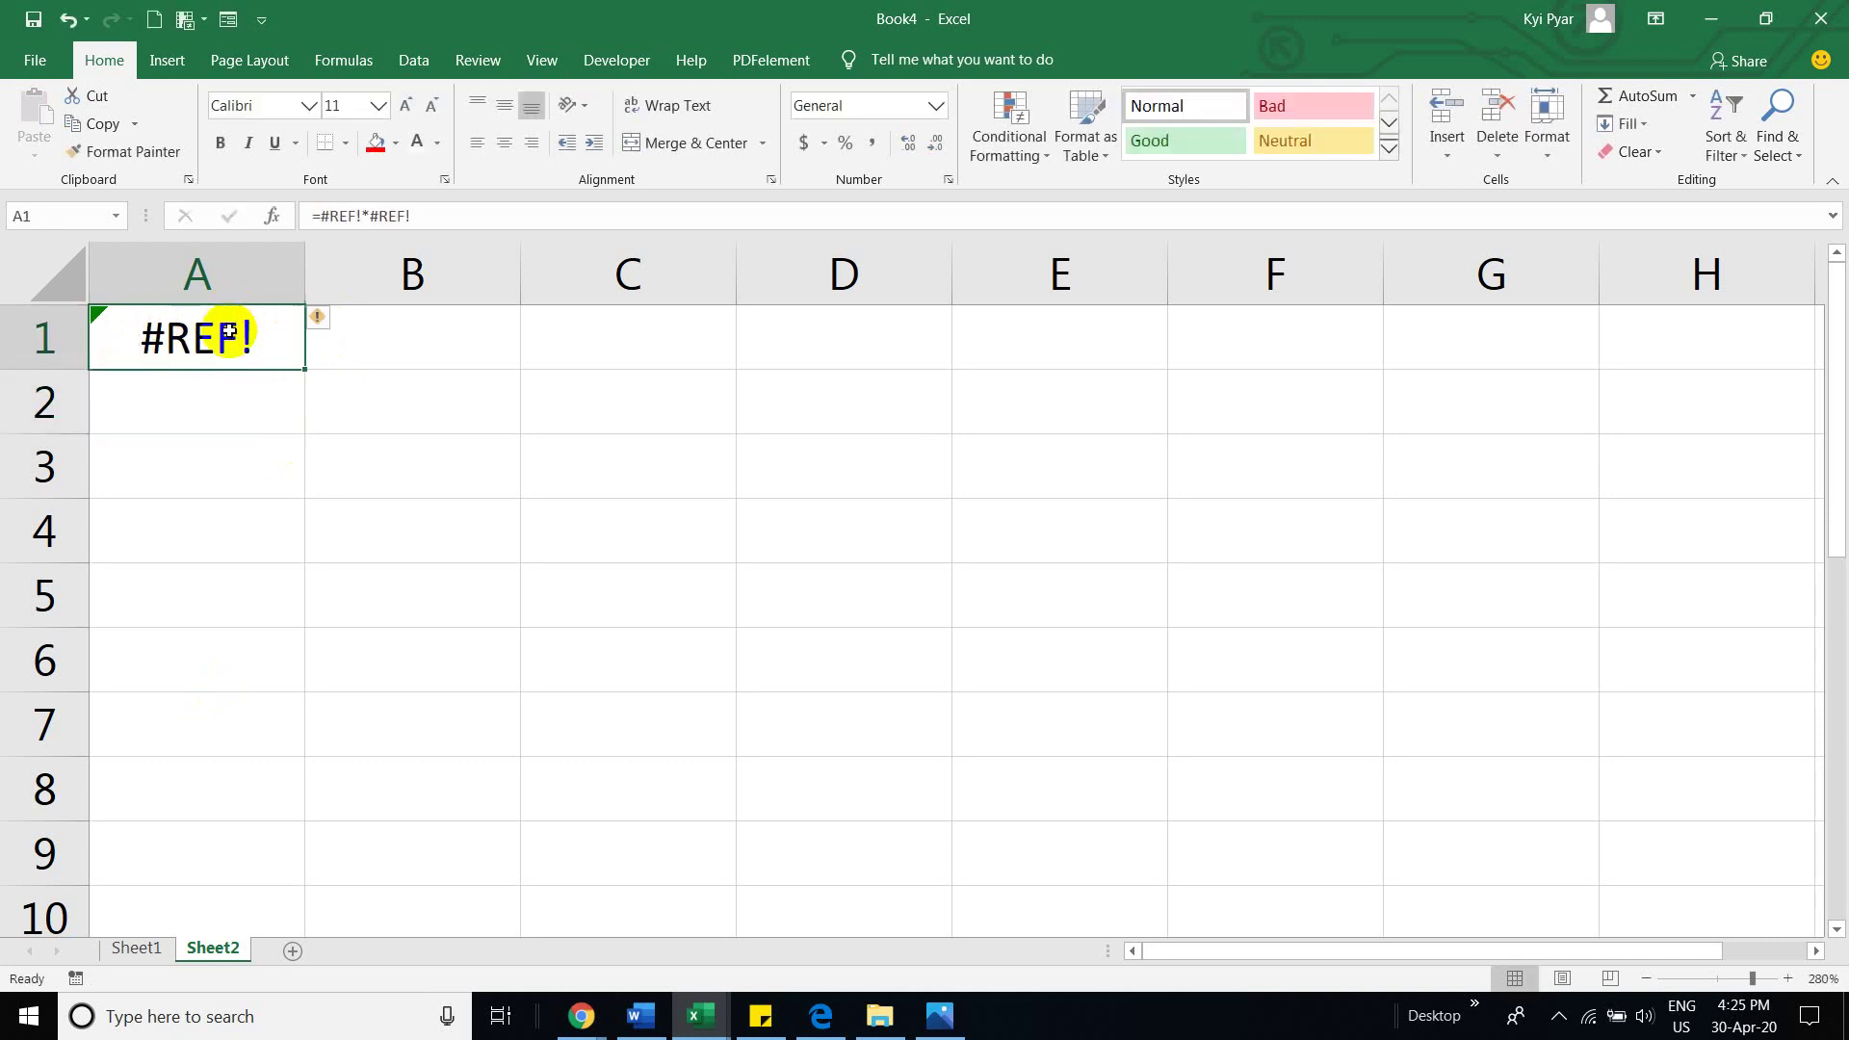
pyautogui.press('Delete')
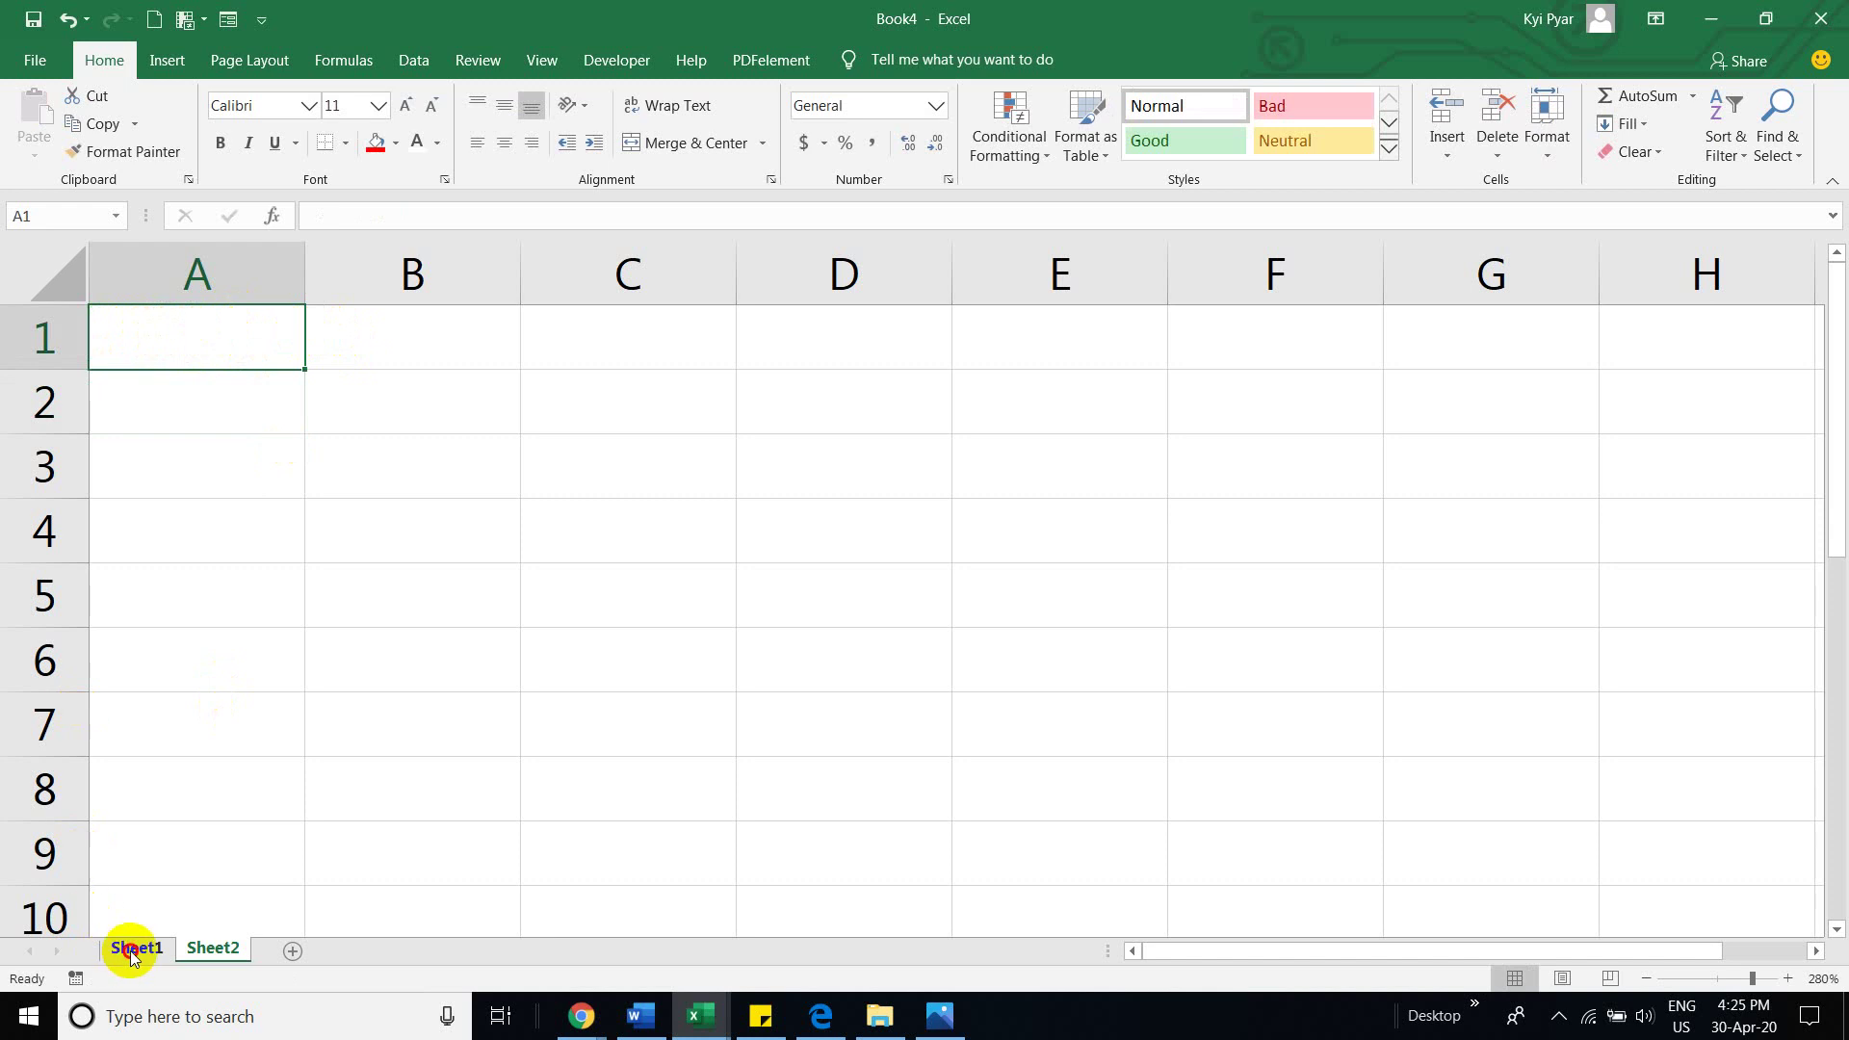
pyautogui.click(125, 951)
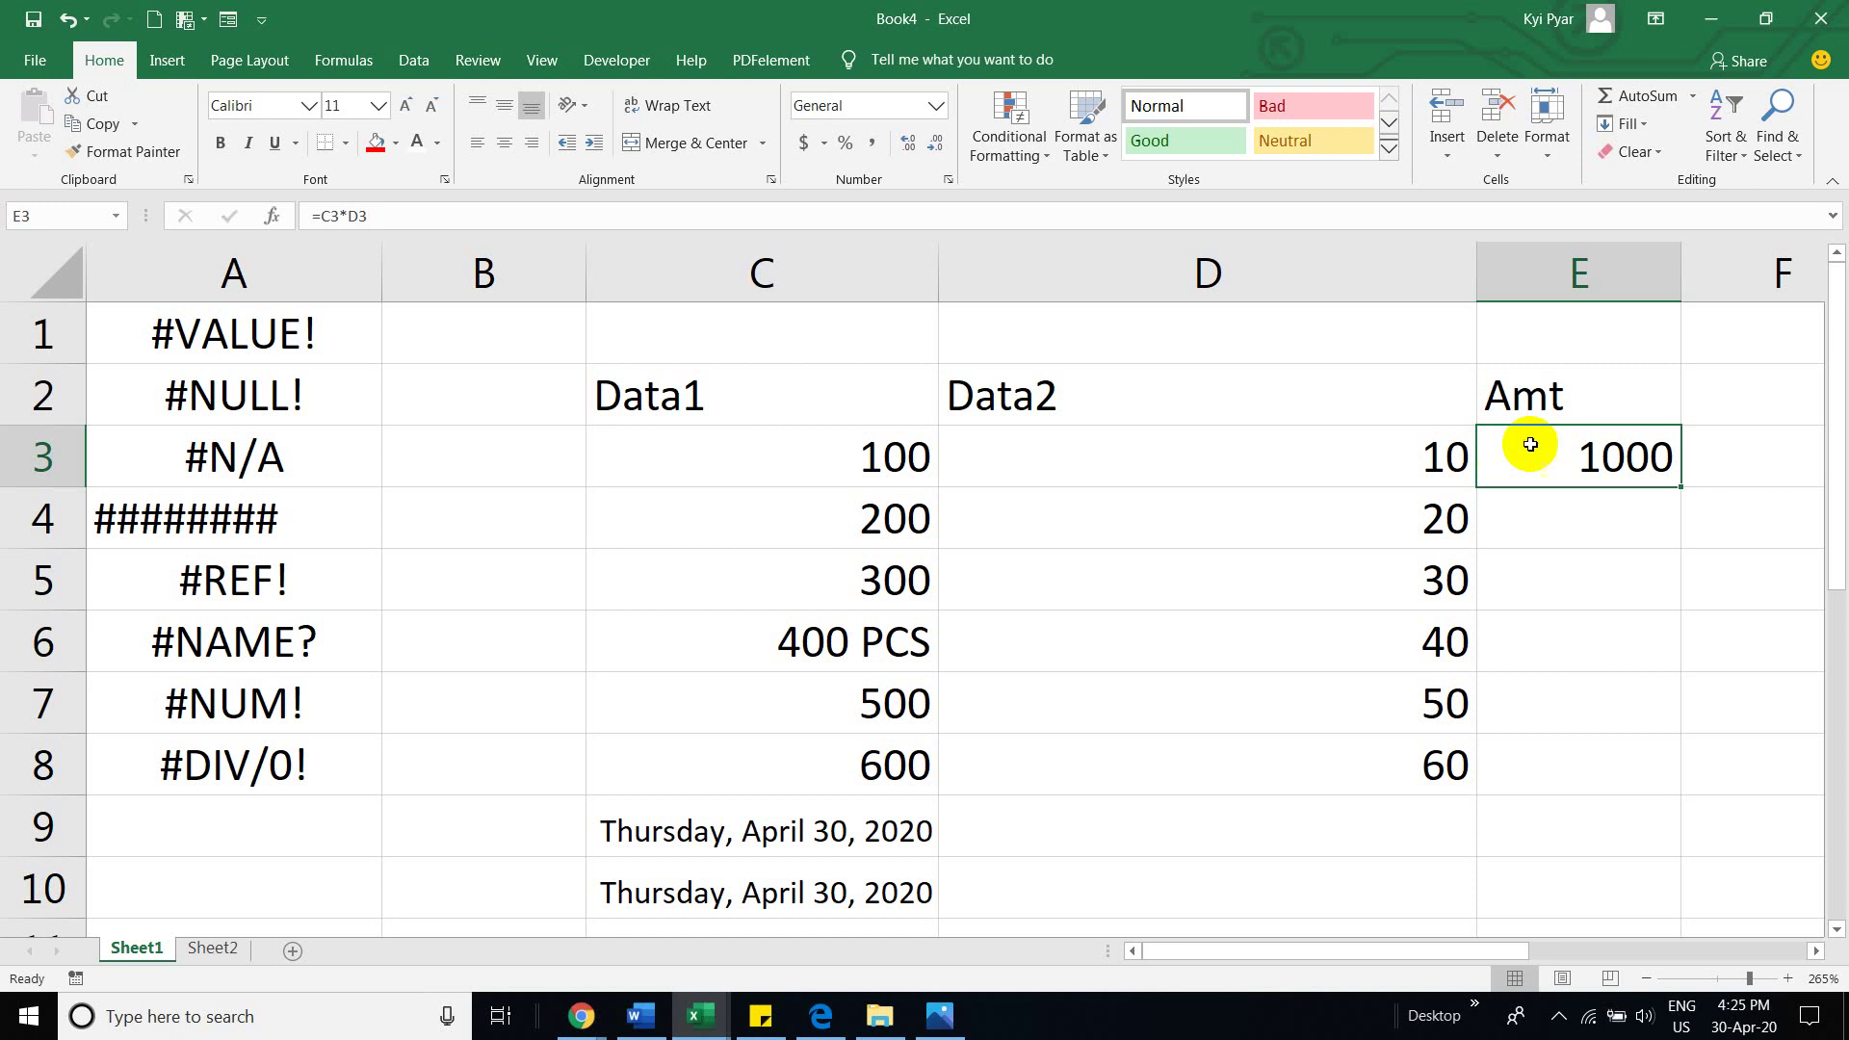
pyautogui.hotkey('ctrl', 'c')
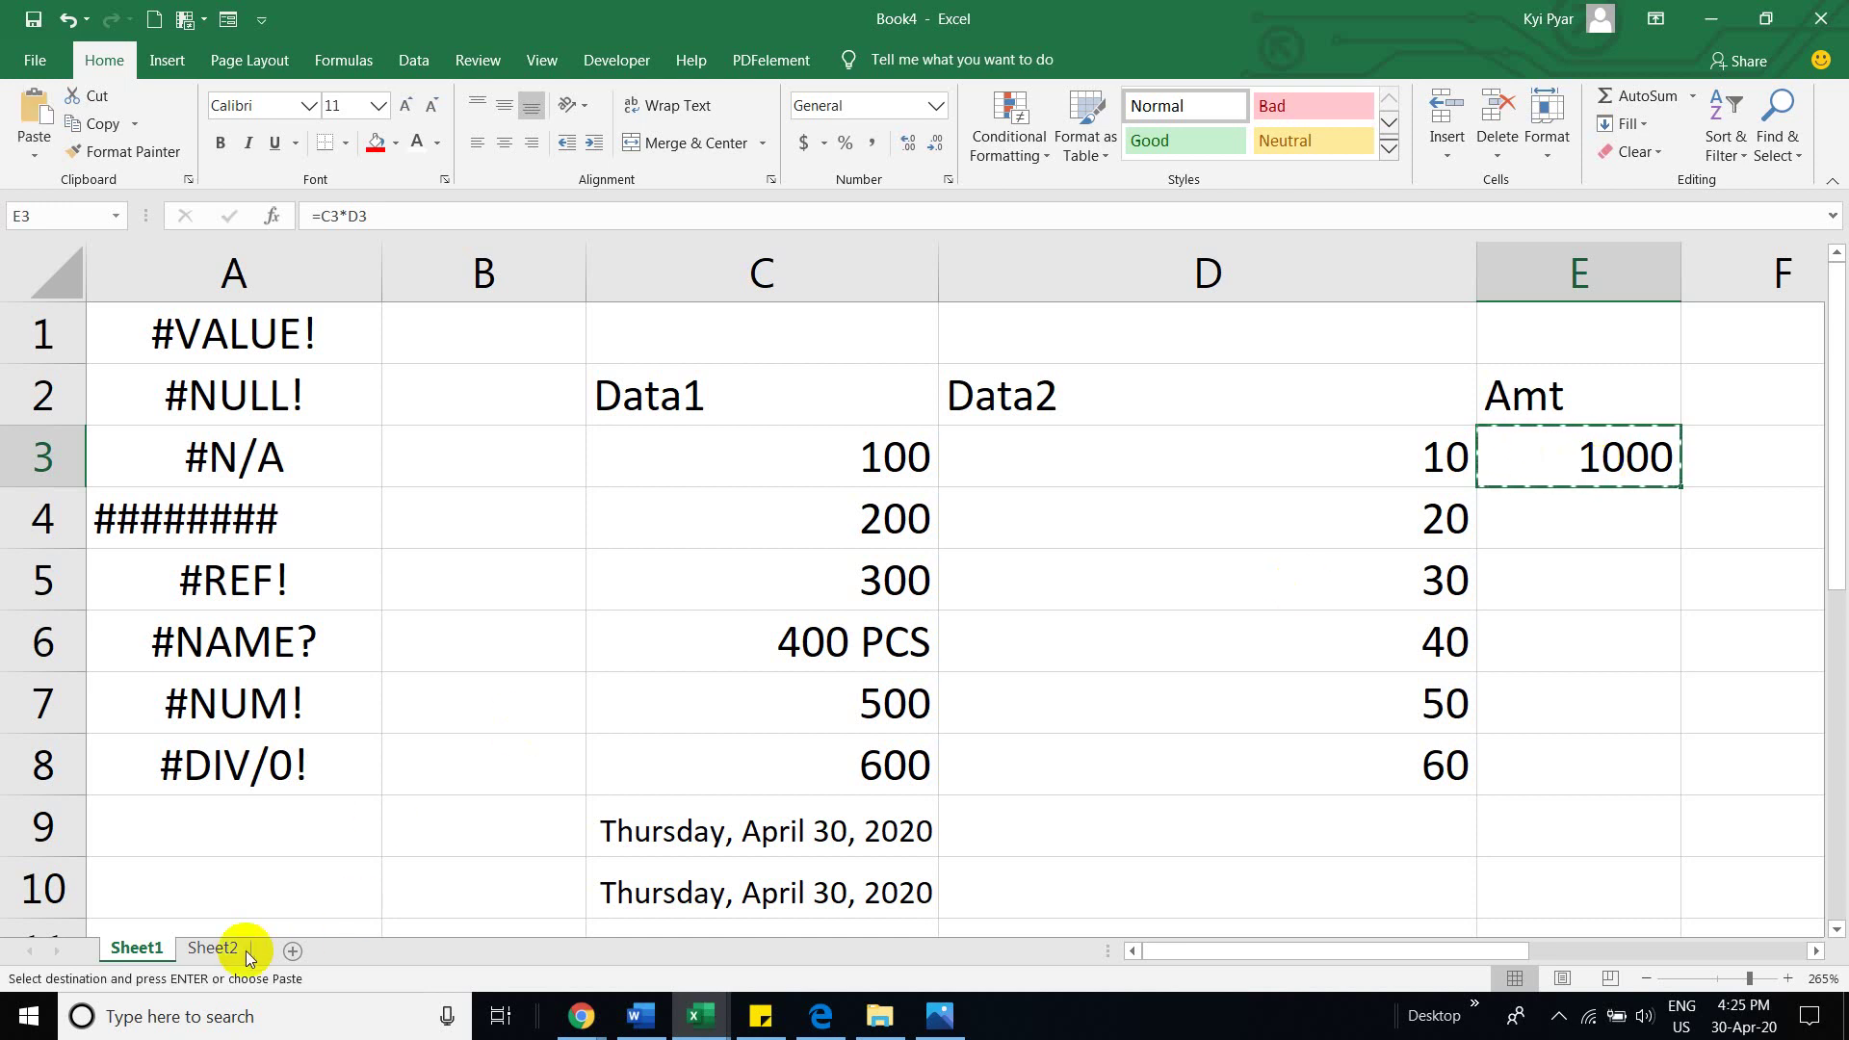
# - Paste Link E3 into Sheet2's A1, giving =Sheet1!$E$3 showing 1000
pyautogui.click(214, 949)
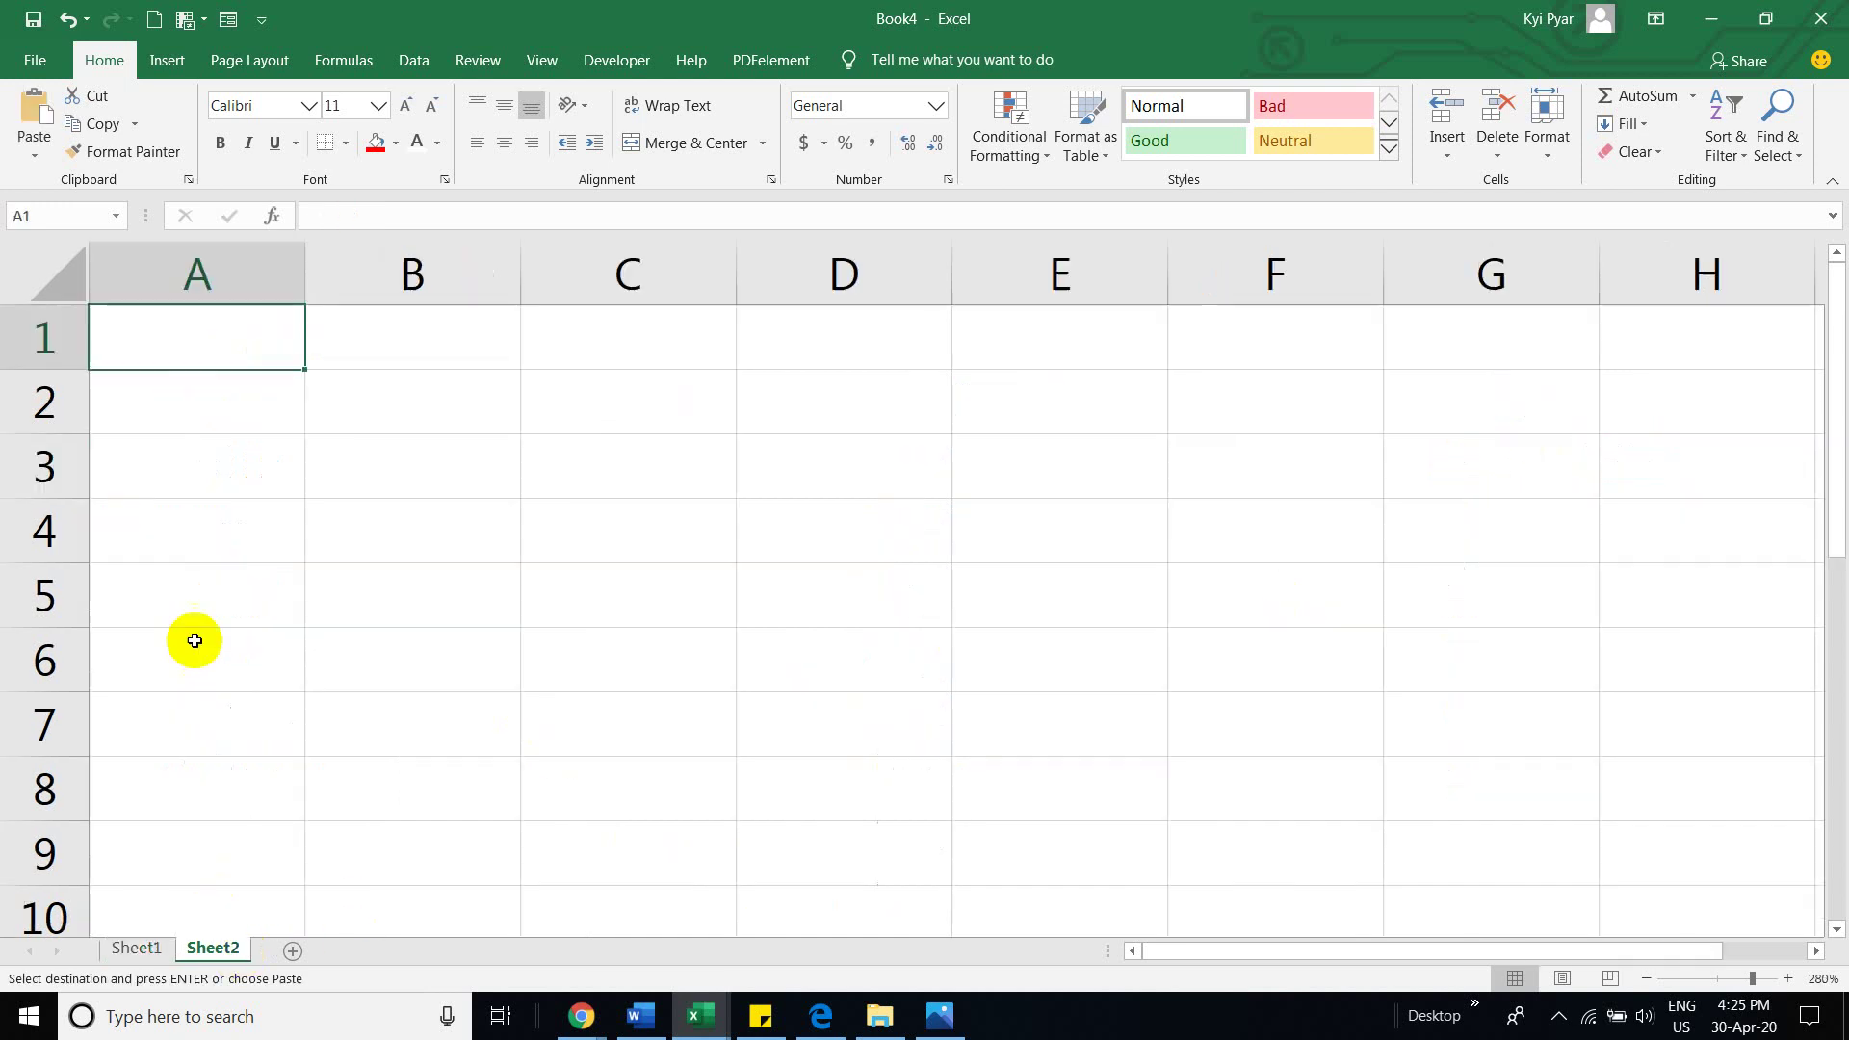
pyautogui.rightClick(226, 330)
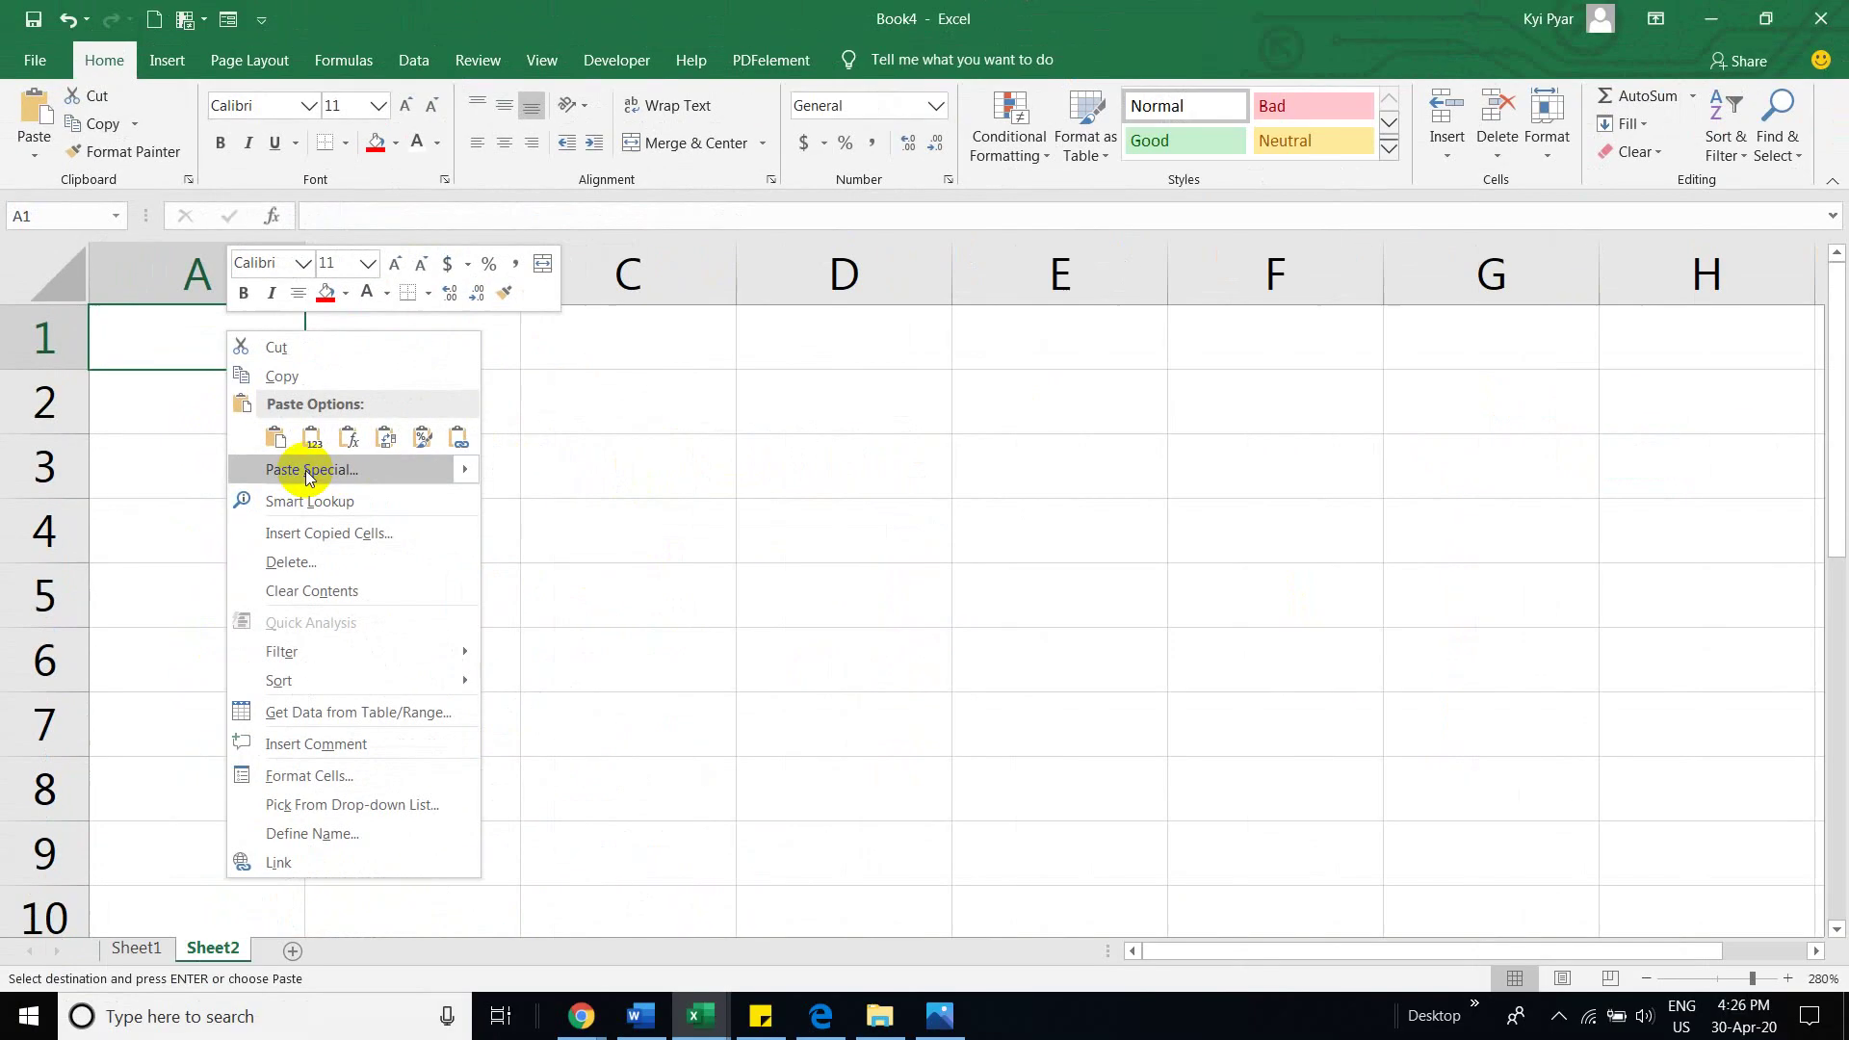
pyautogui.click(305, 470)
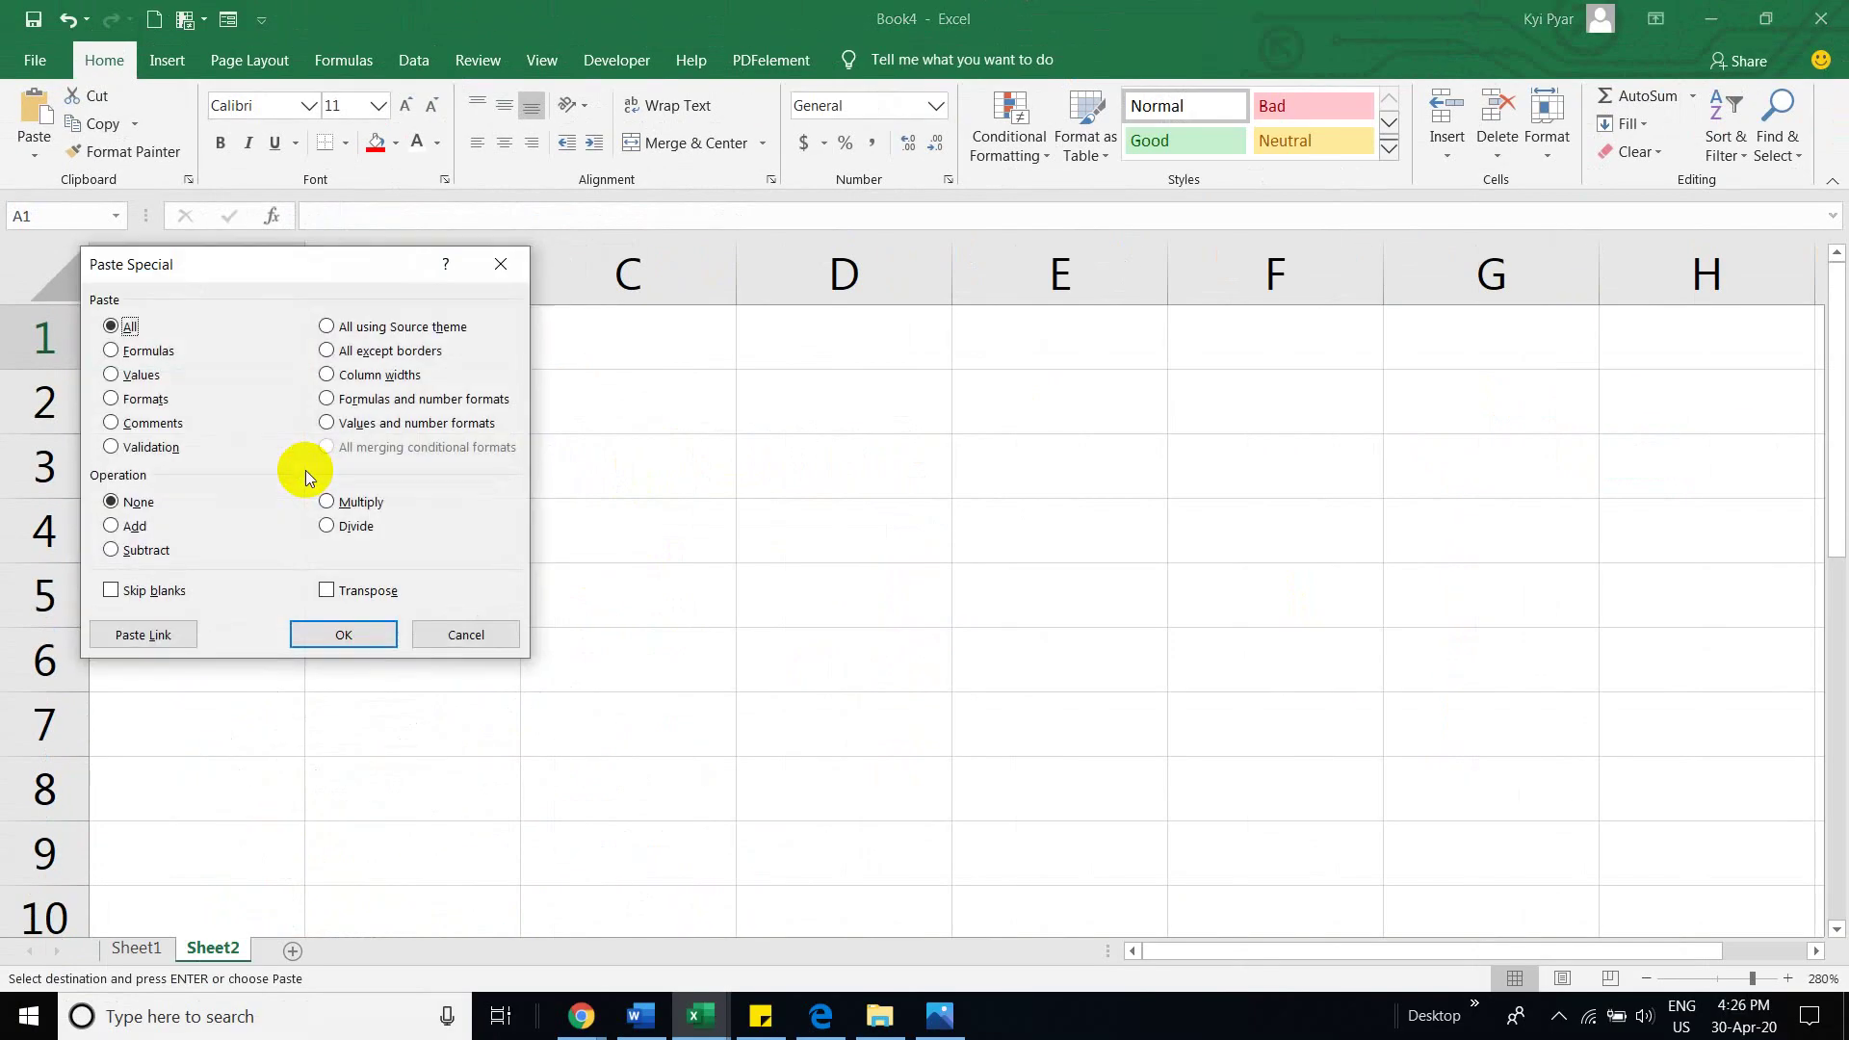
pyautogui.click(152, 634)
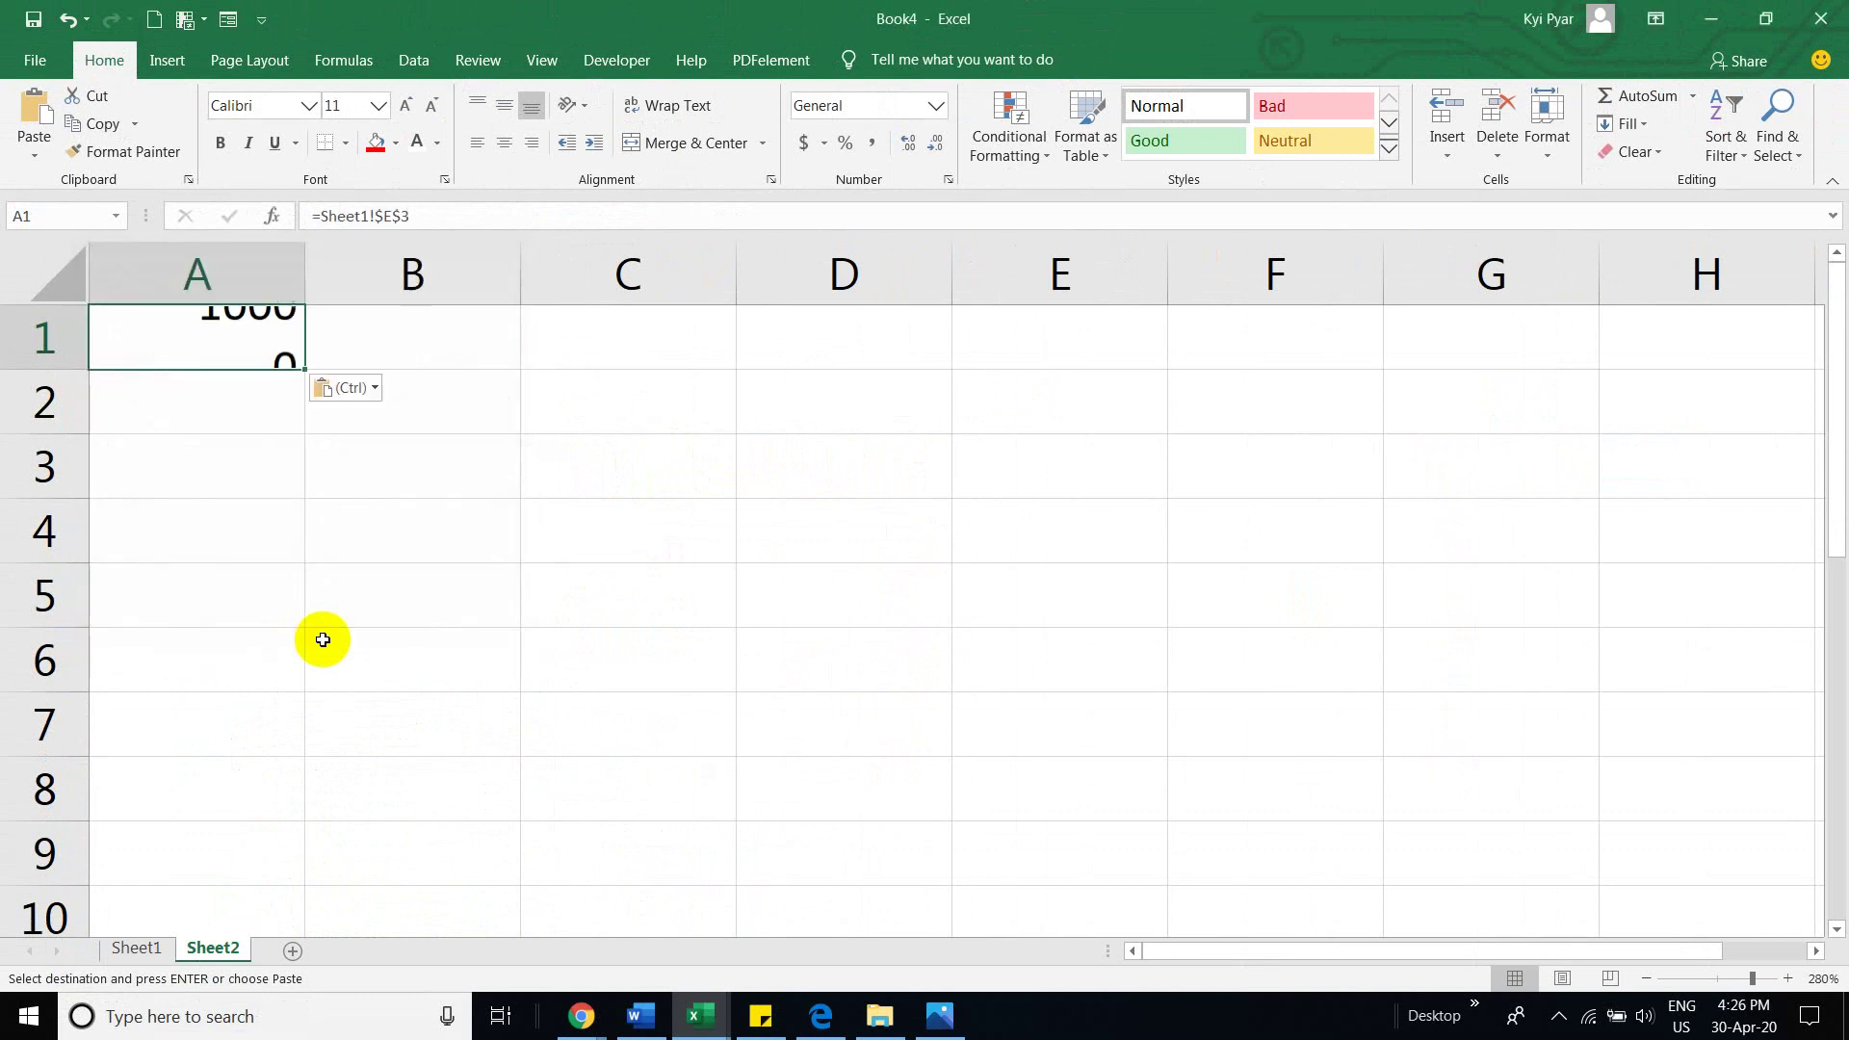
pyautogui.doubleClick(256, 349)
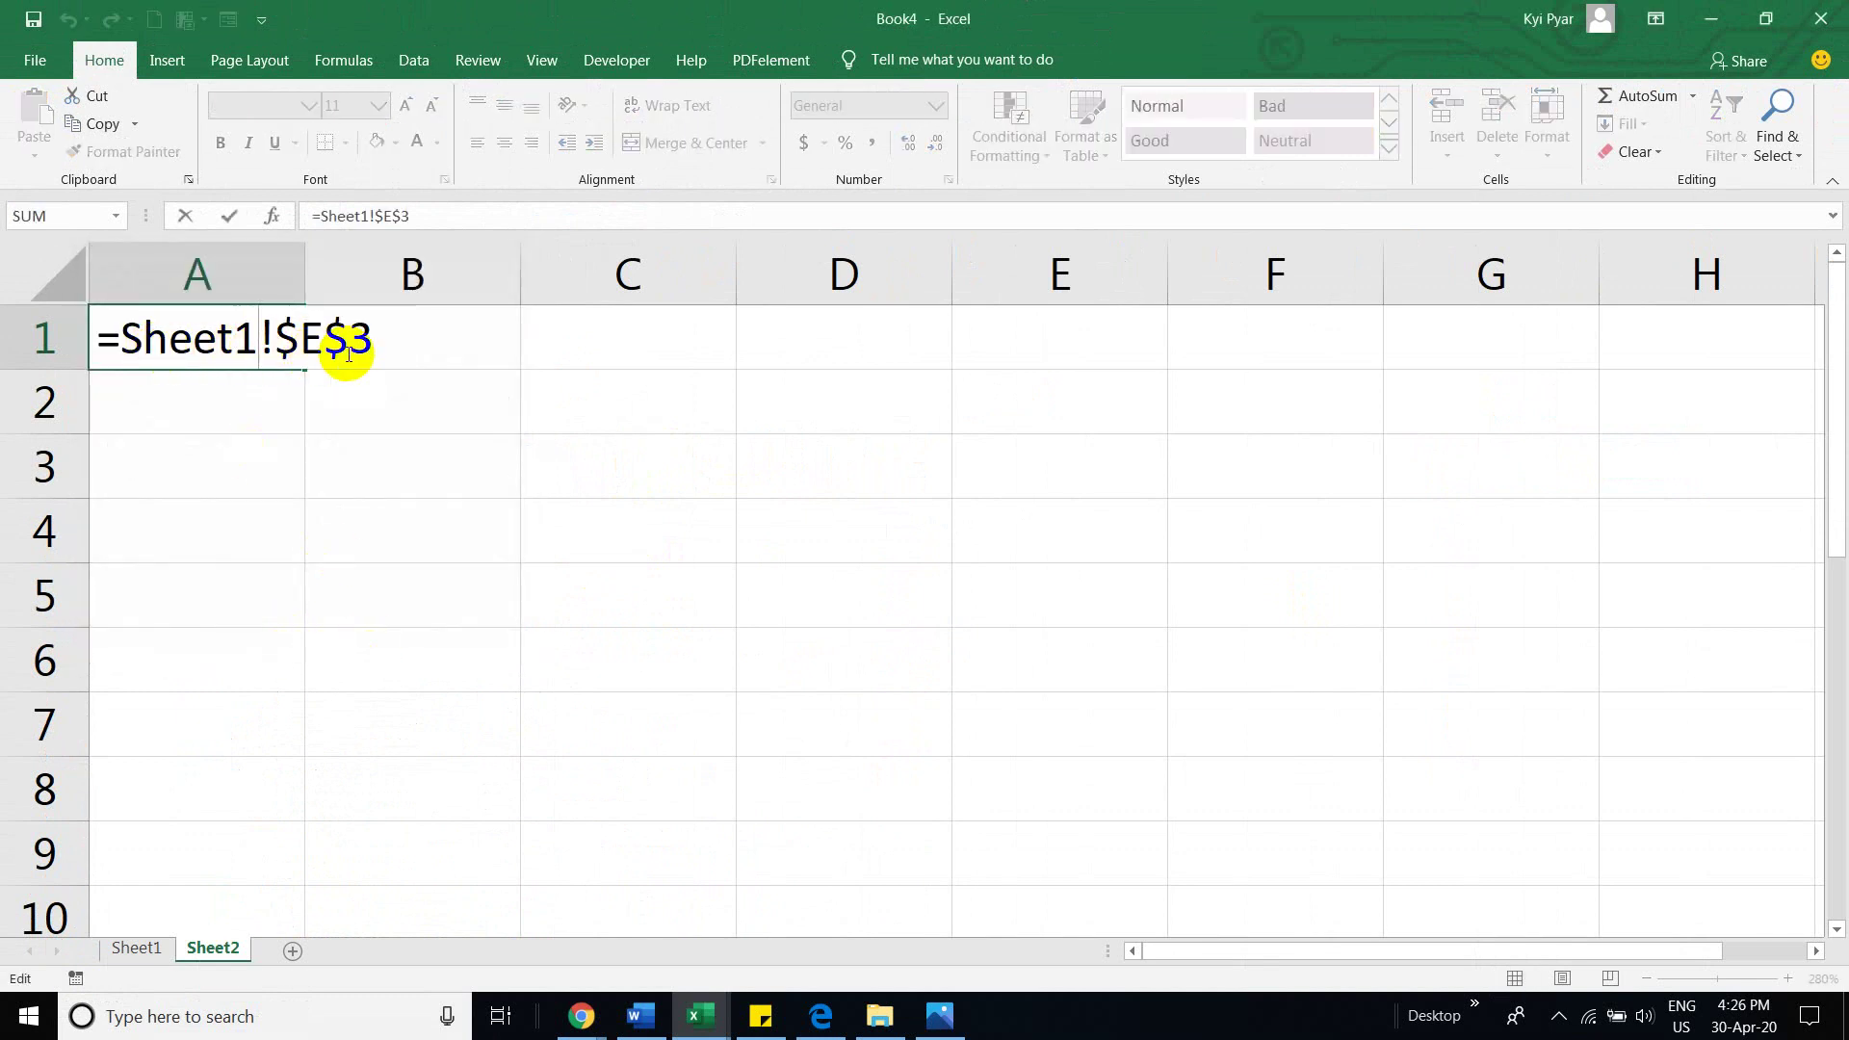
pyautogui.press('Return')
# - Change D3 on Sheet1 to 15 so E3 recalculates to 1500
pyautogui.click(137, 948)
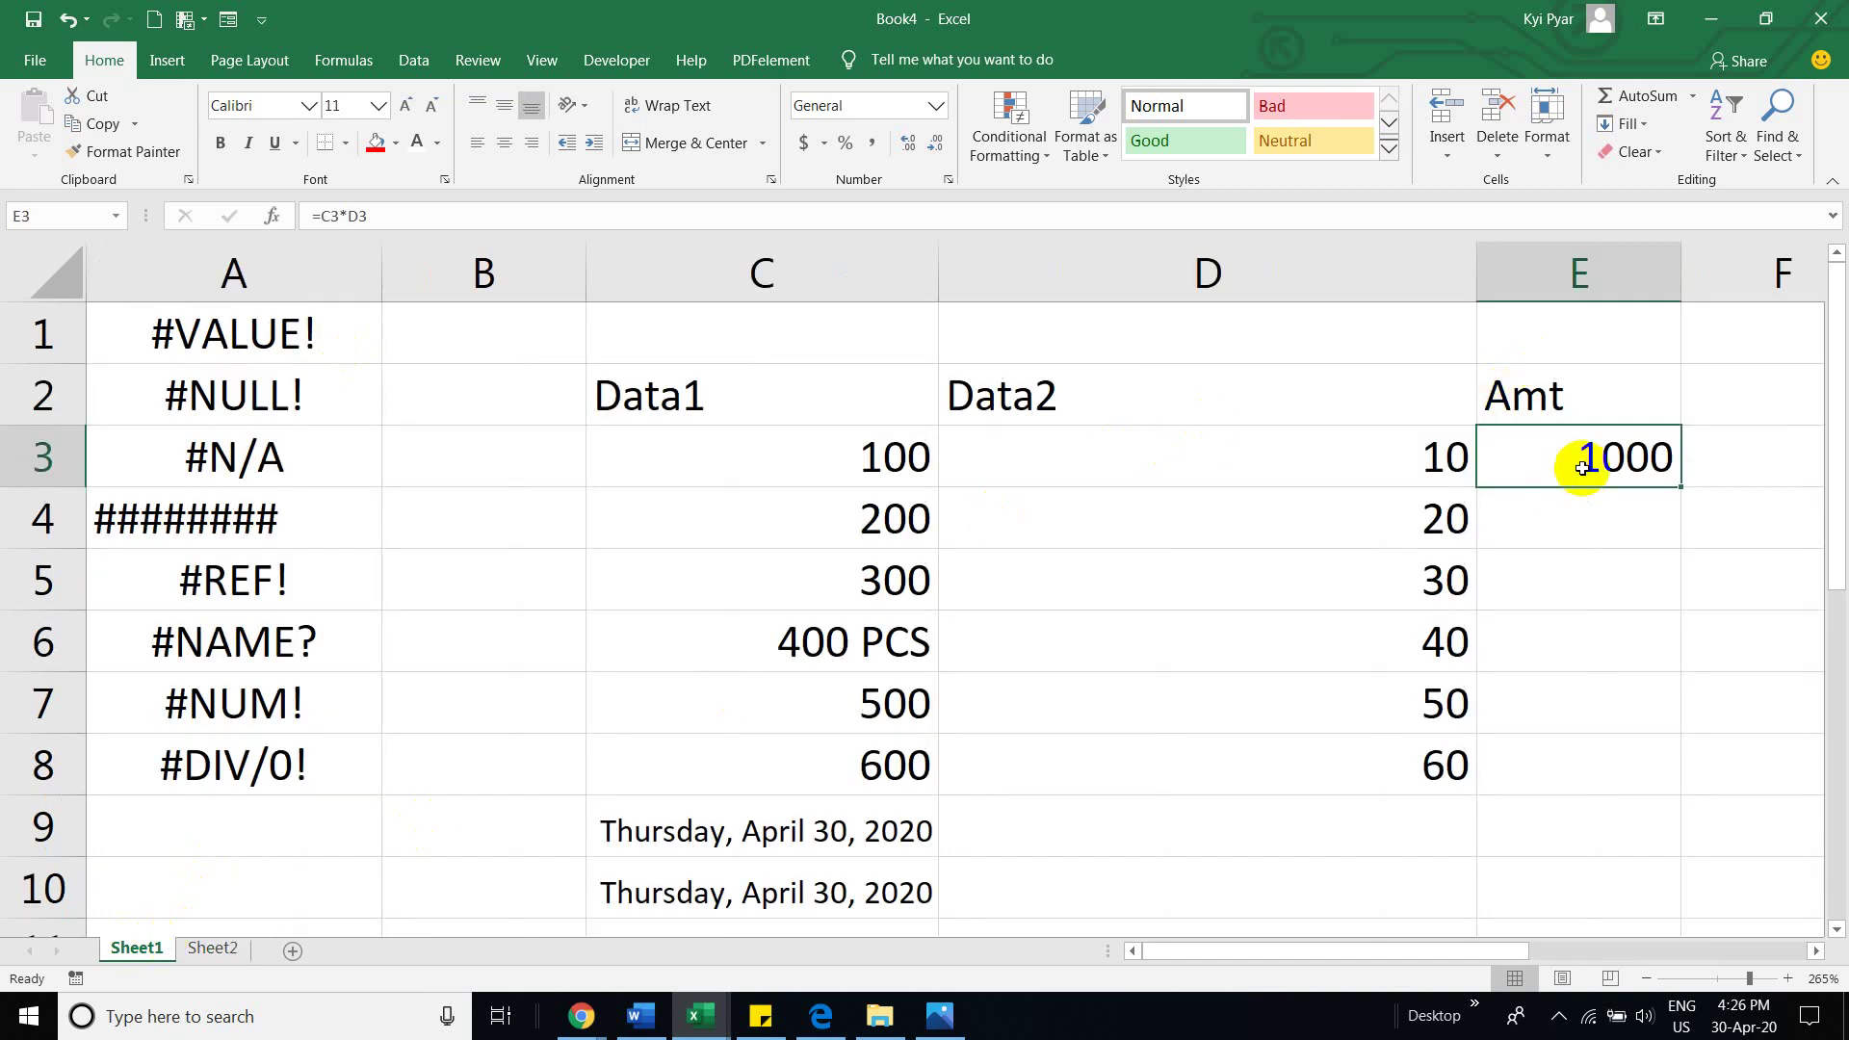
pyautogui.click(207, 949)
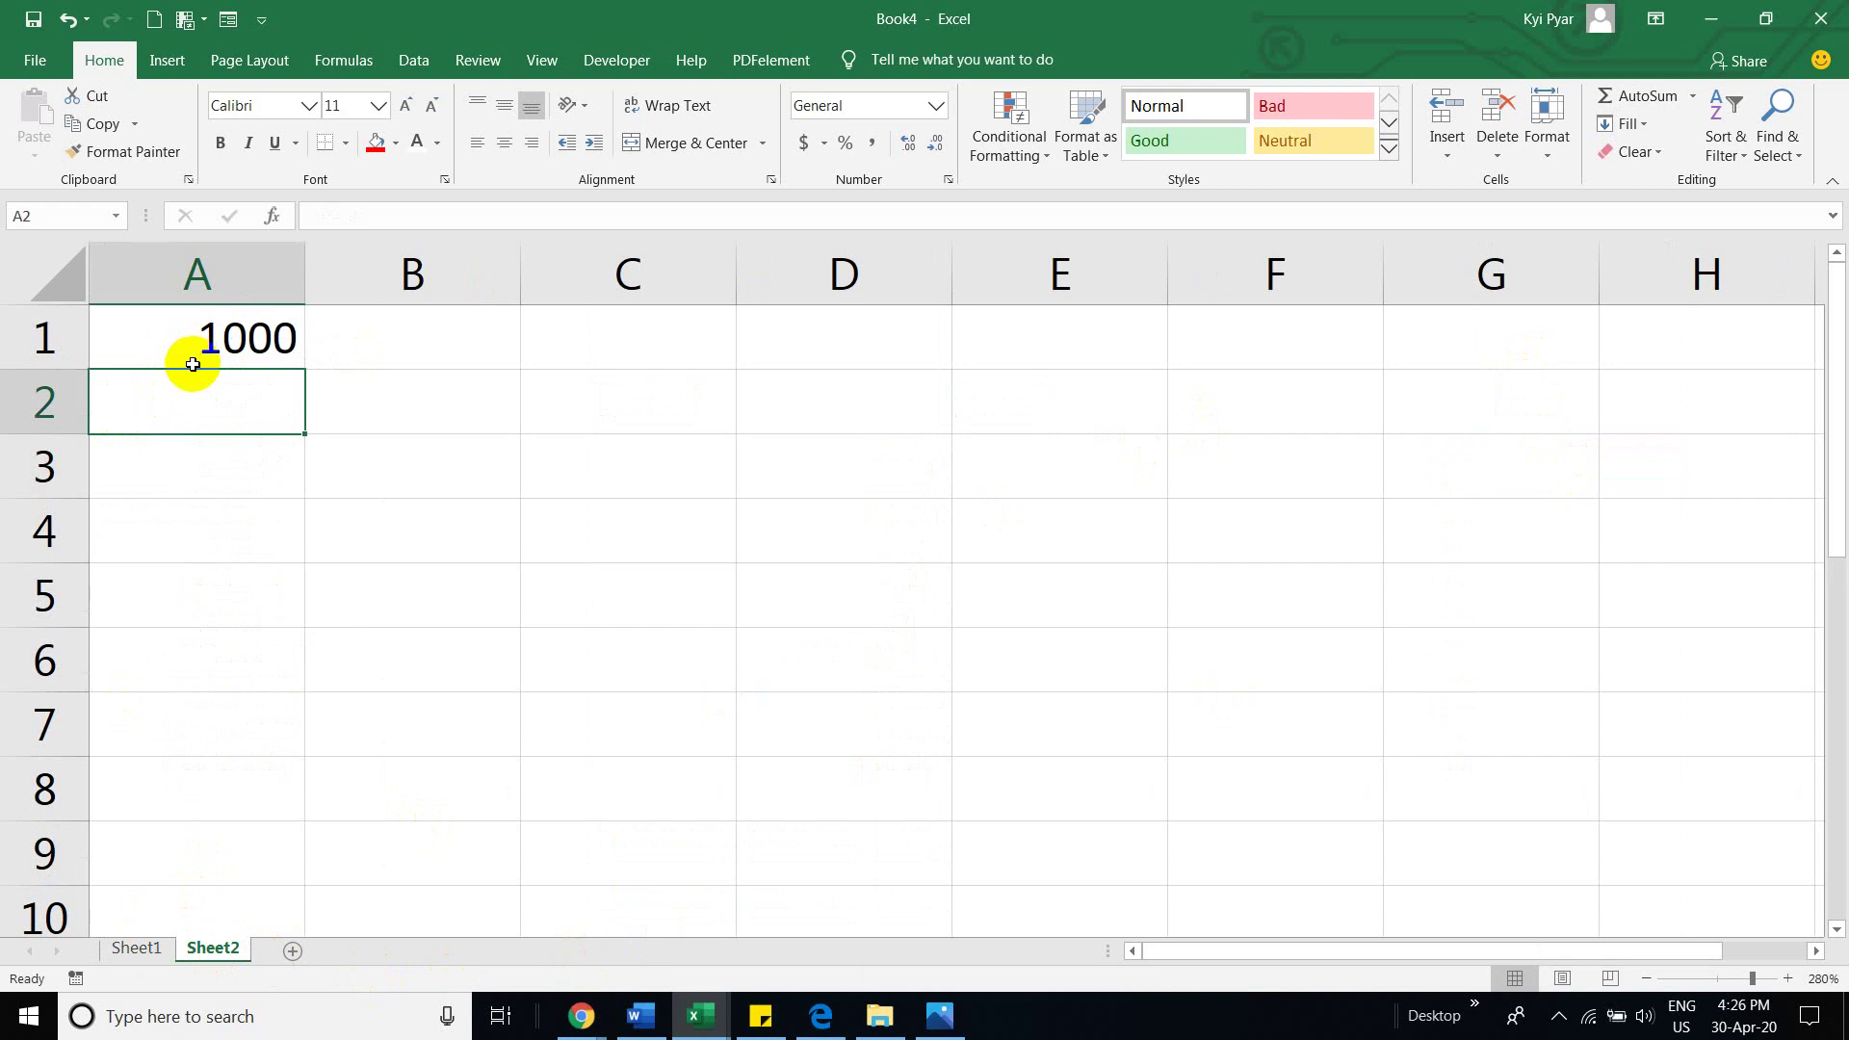
pyautogui.click(135, 951)
pyautogui.click(1325, 470)
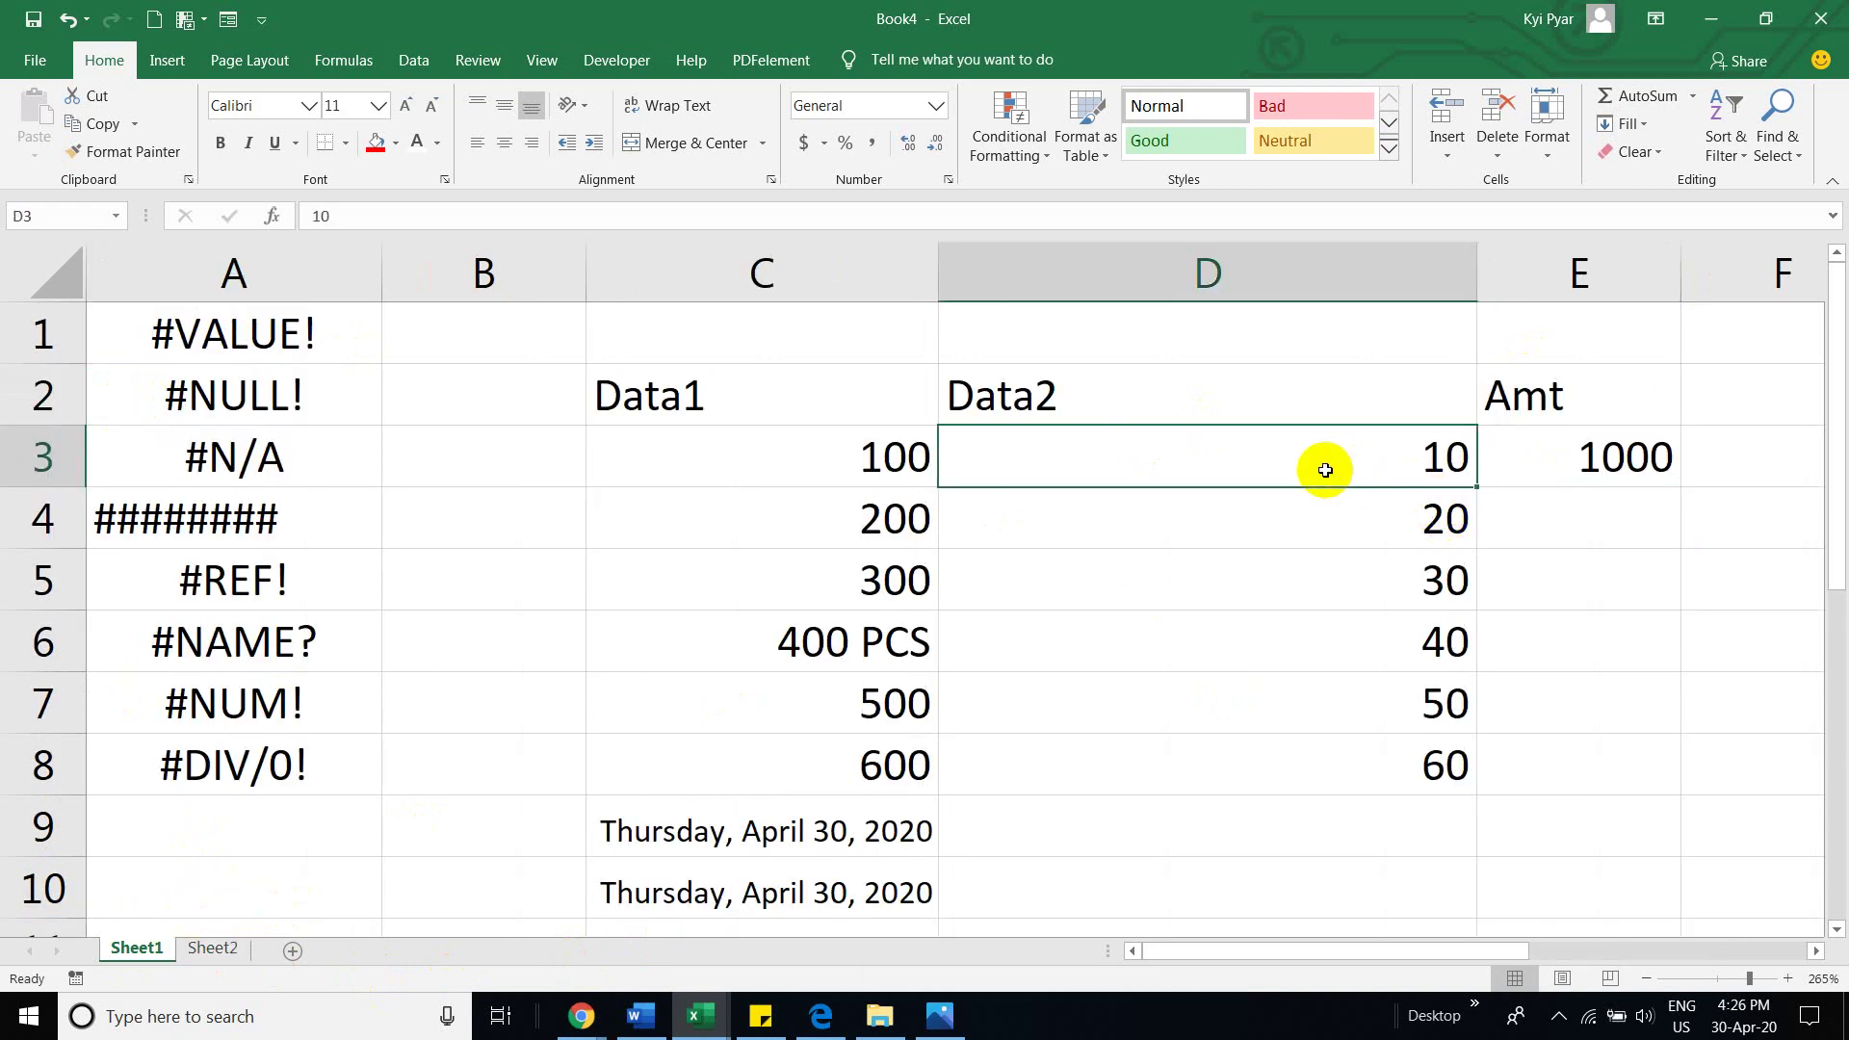
pyautogui.write('15')
pyautogui.press('Return')
pyautogui.click(1585, 453)
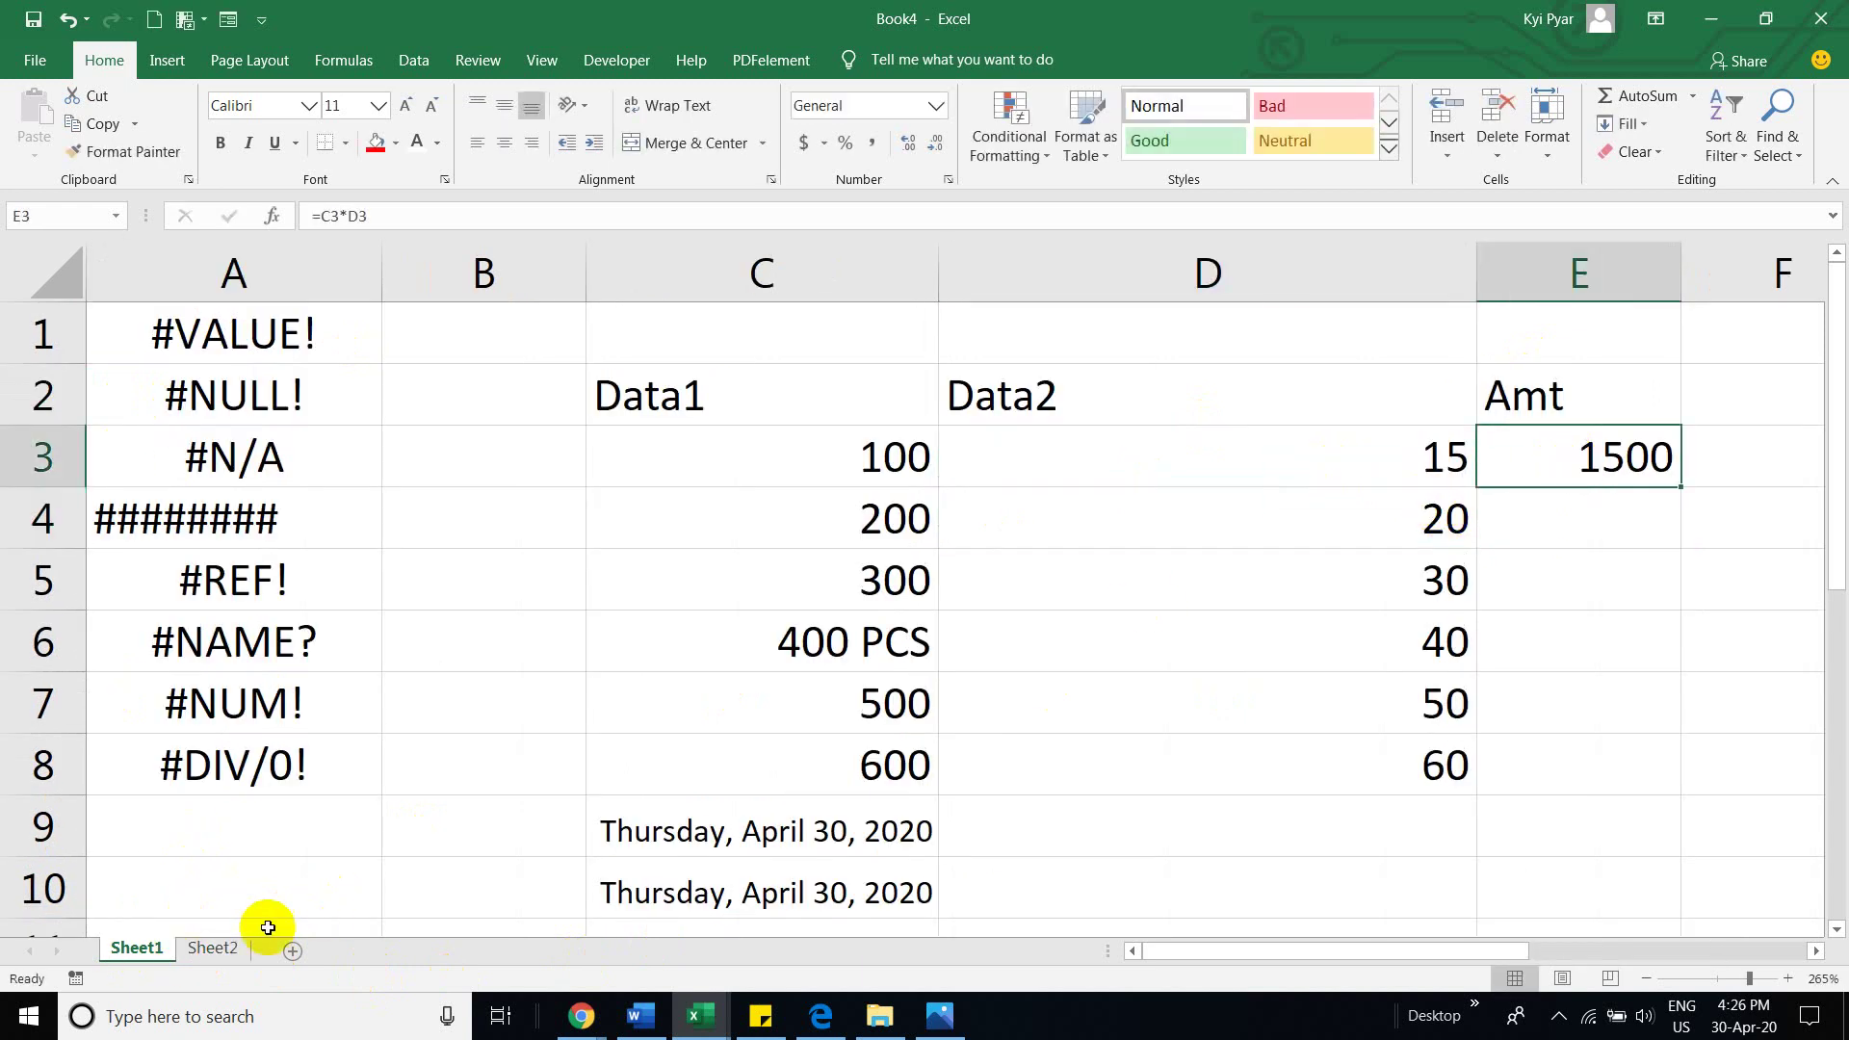
# - Confirm Sheet2's linked A1 now shows 1500, then return to Sheet1
pyautogui.click(214, 948)
pyautogui.click(222, 336)
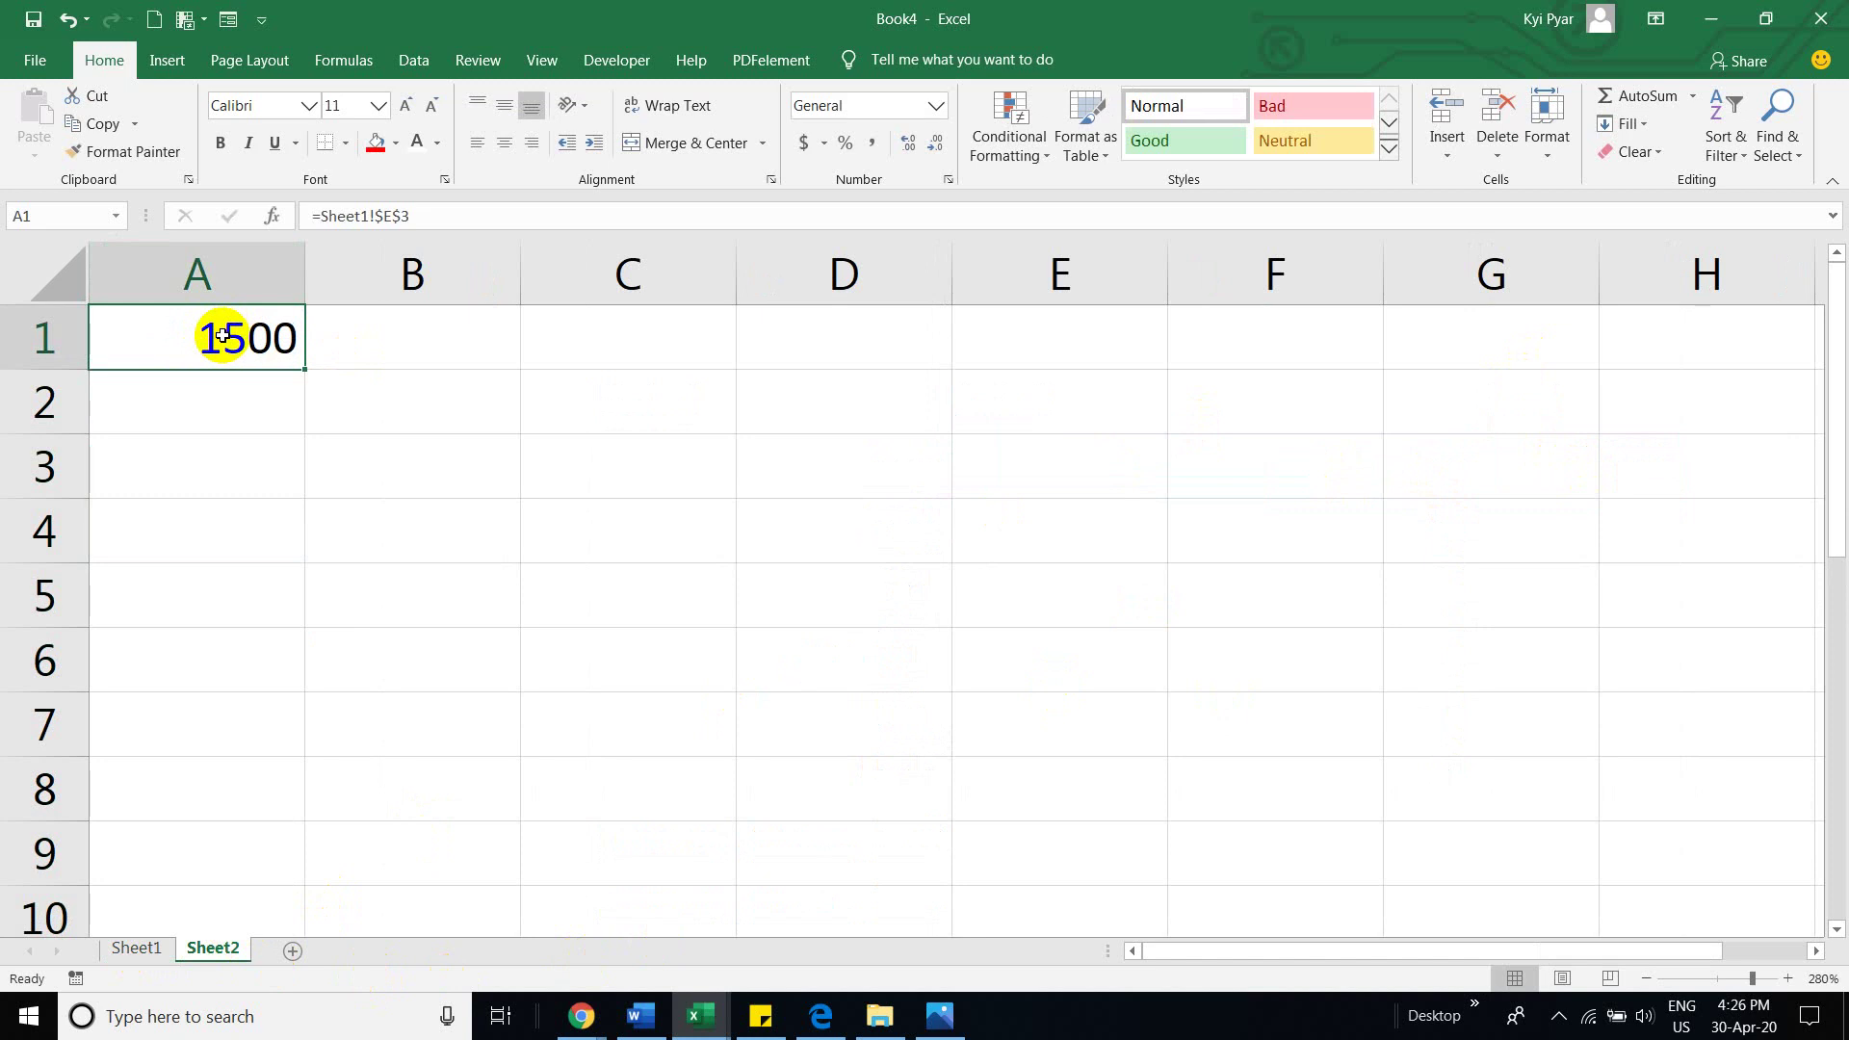
pyautogui.click(363, 385)
pyautogui.click(165, 351)
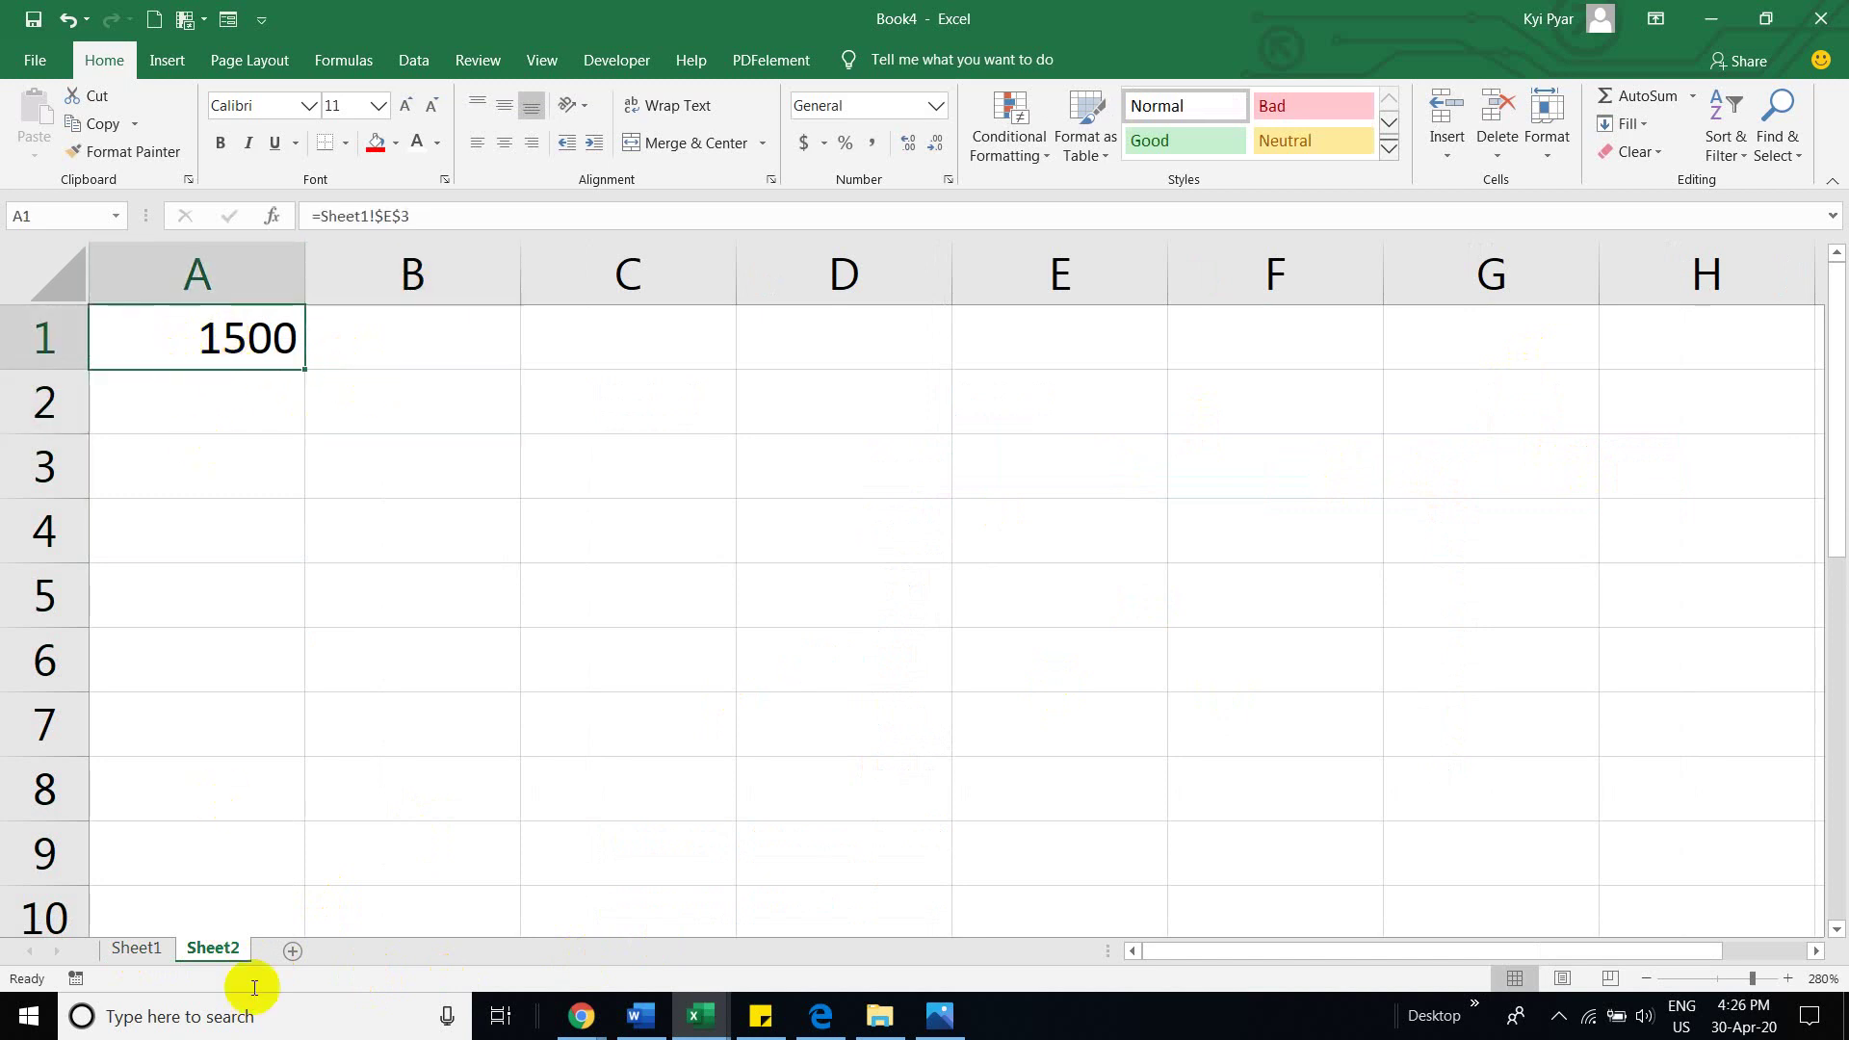
pyautogui.click(137, 948)
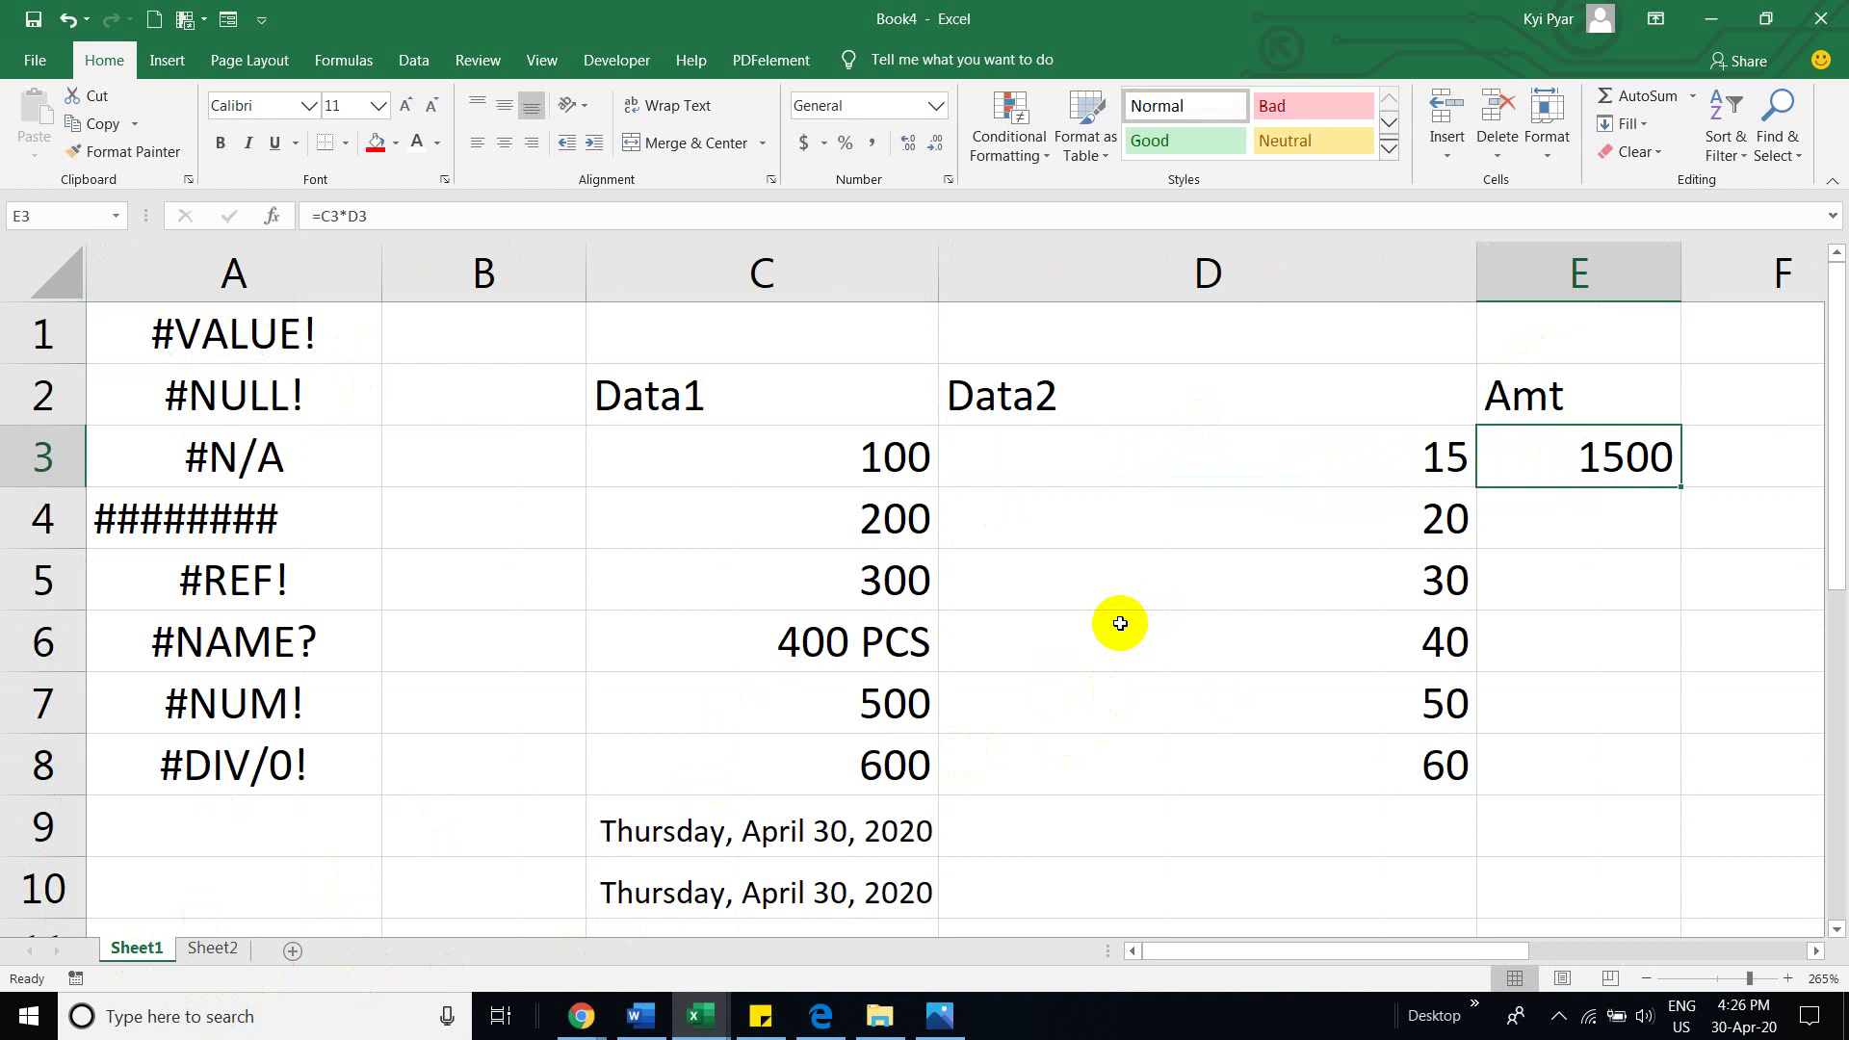
# - Delete the Data2 column D so the Amt formula becomes =C3*#REF!
pyautogui.click(1520, 518)
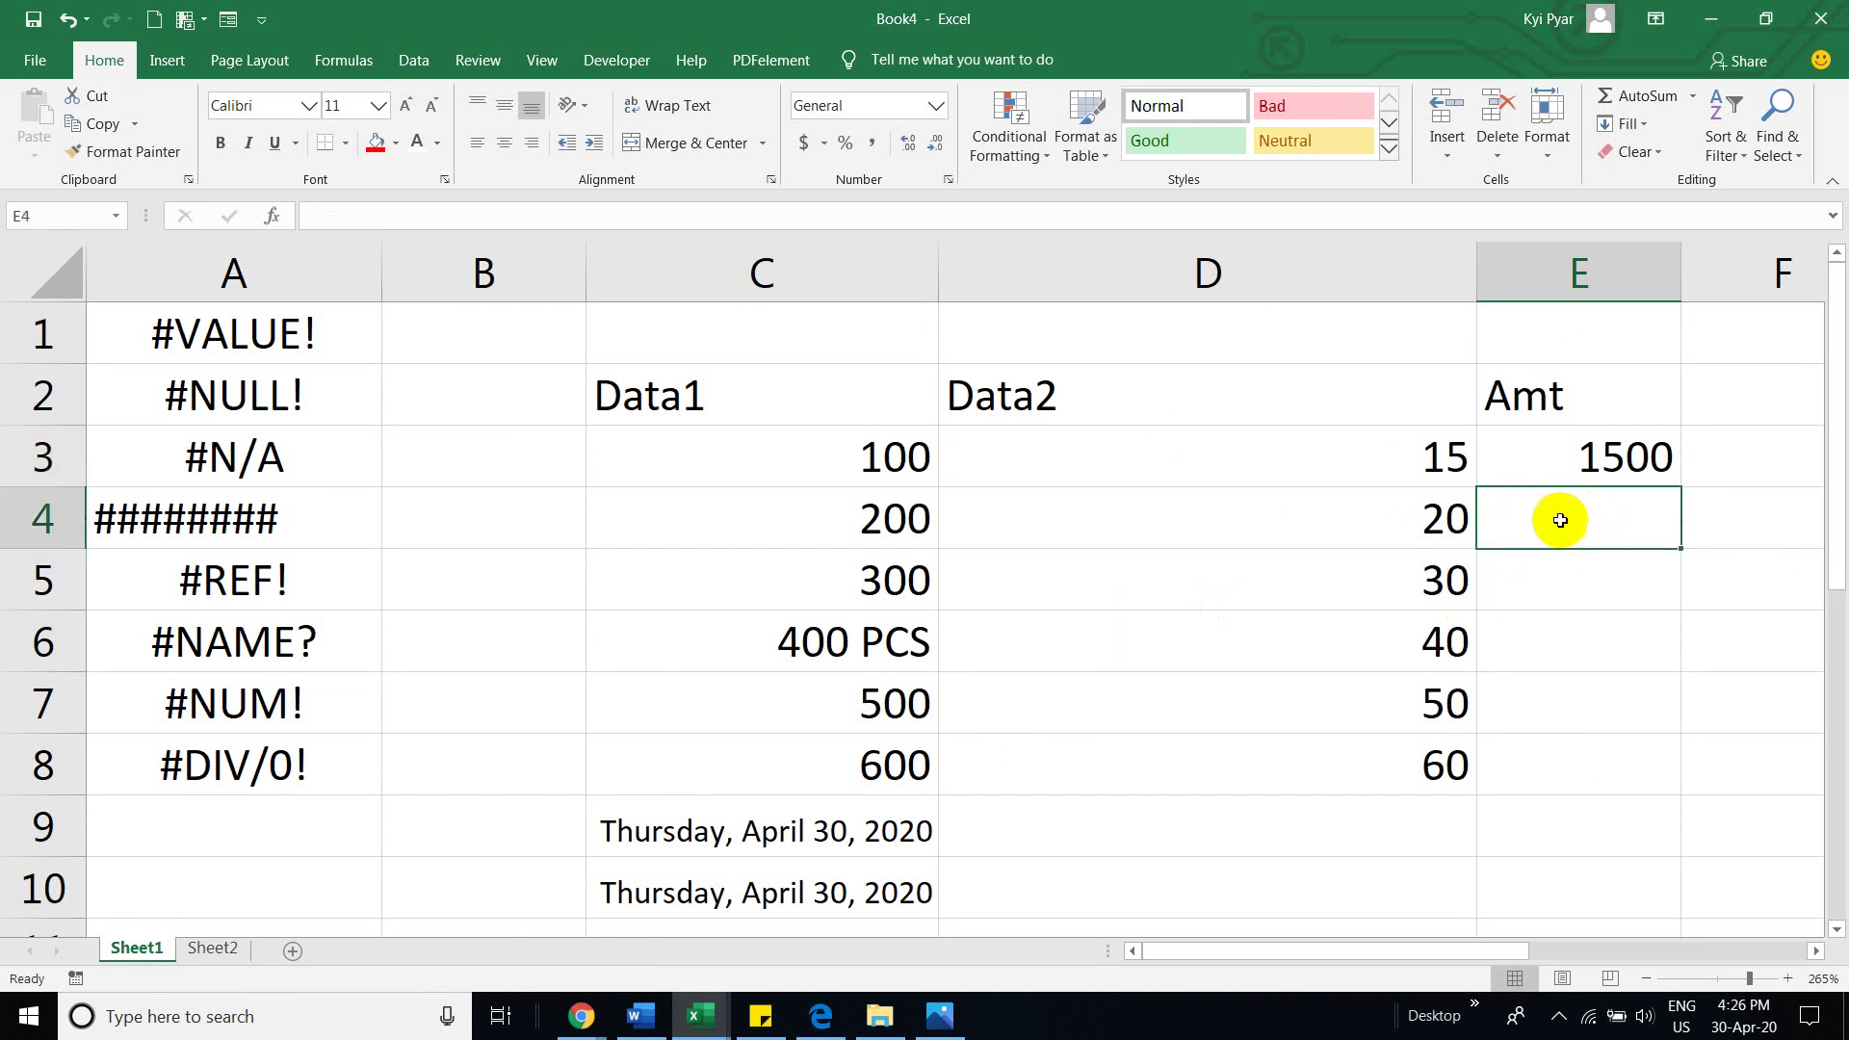
pyautogui.click(1210, 277)
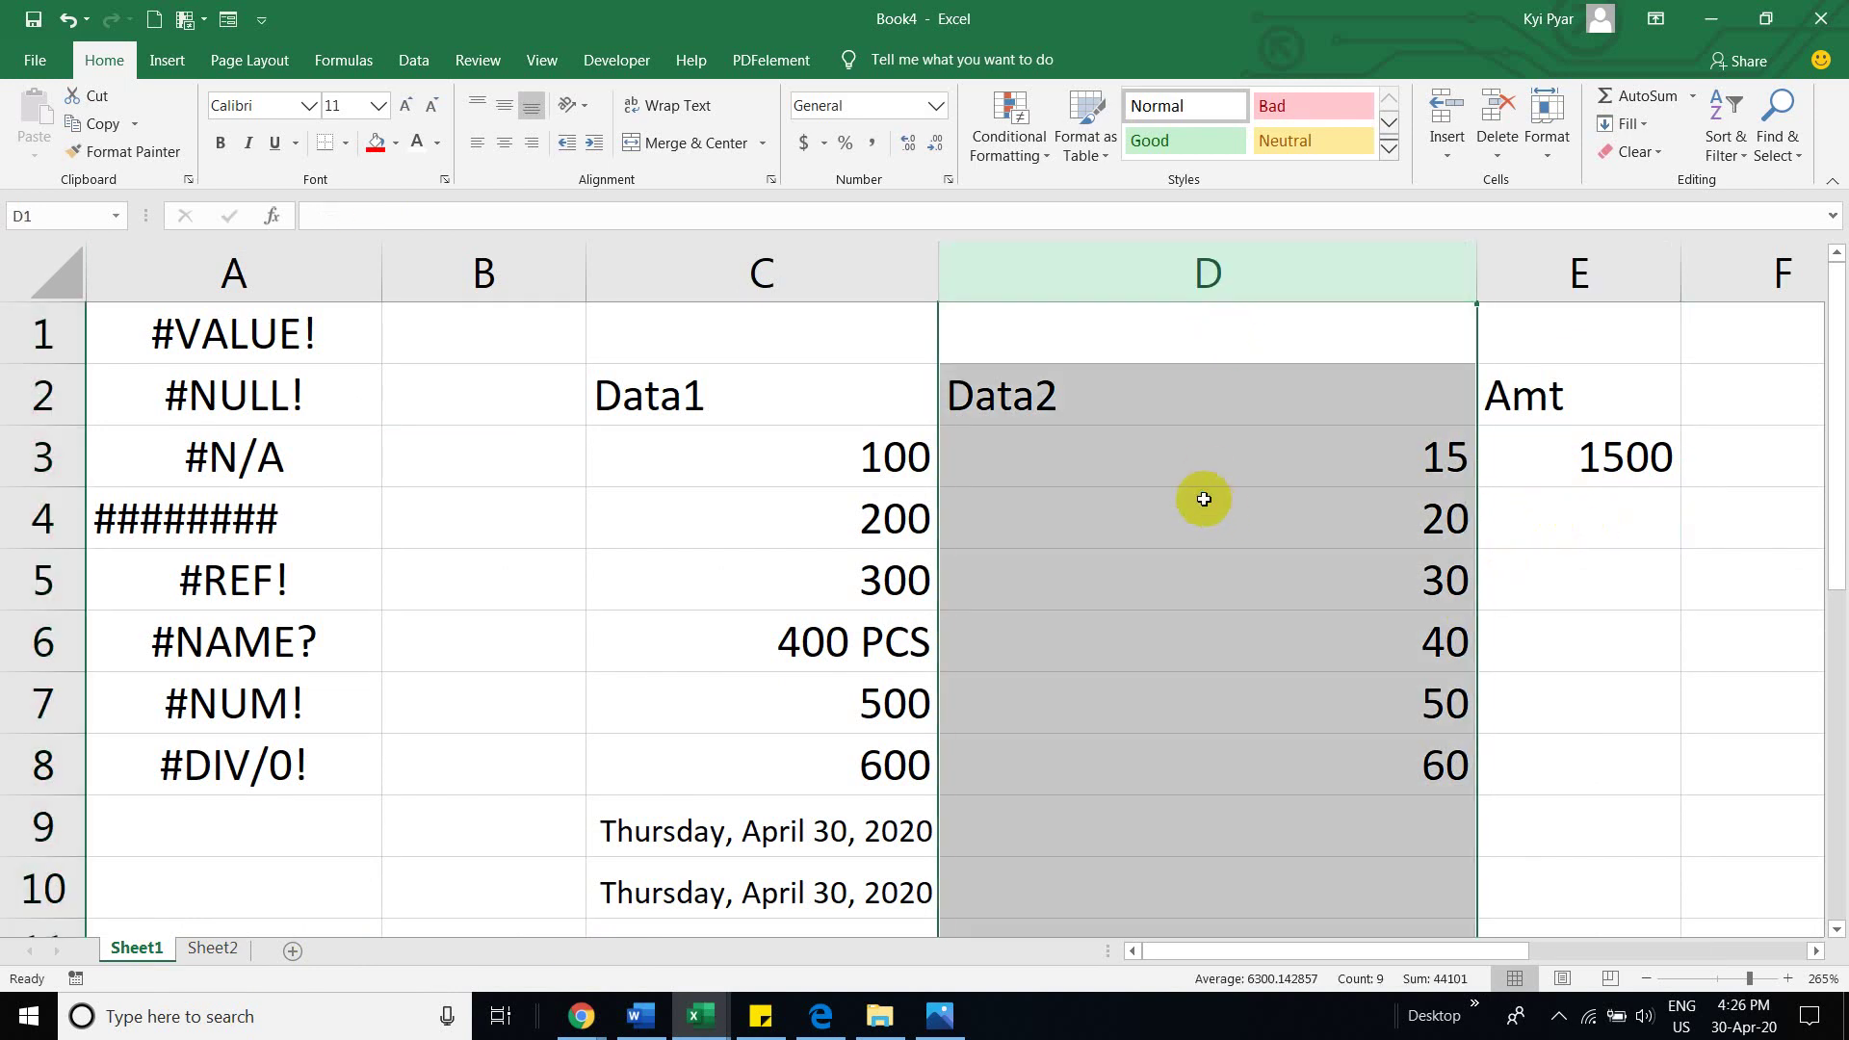
pyautogui.hotkey('ctrl', '-')
pyautogui.doubleClick(1031, 462)
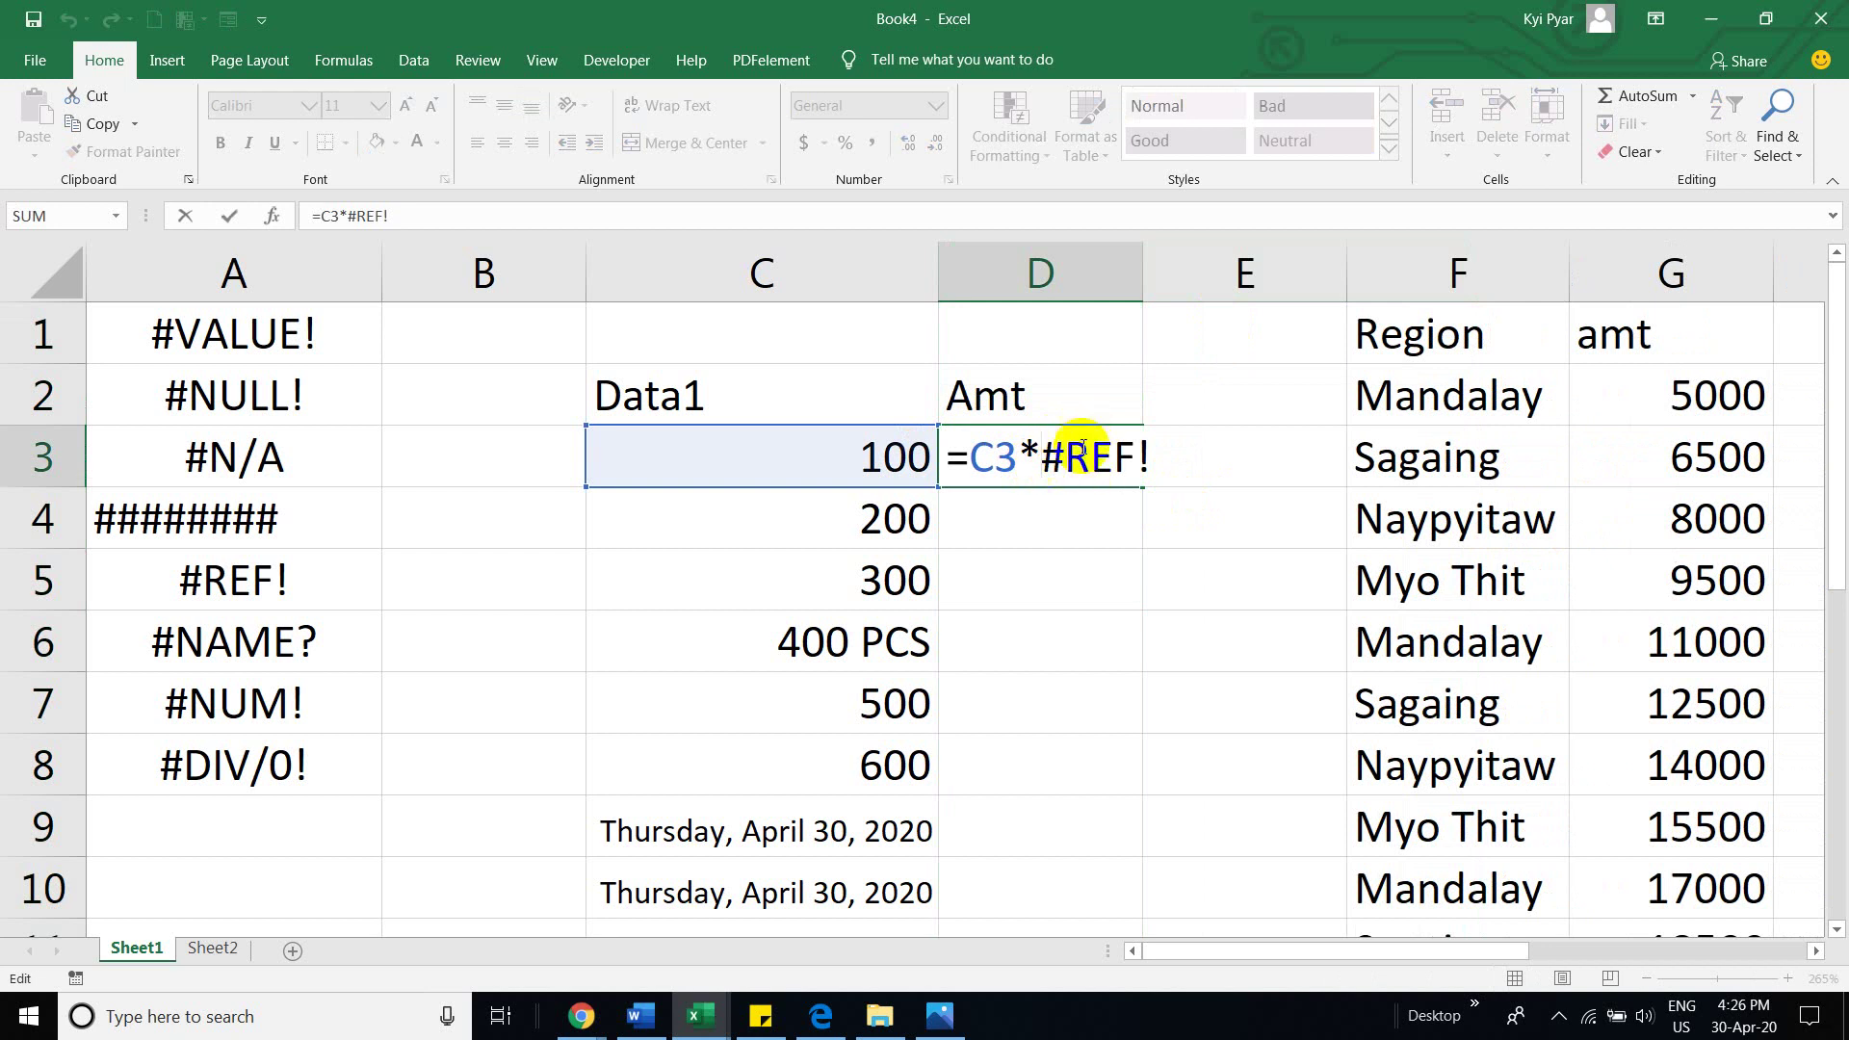
pyautogui.press('Return')
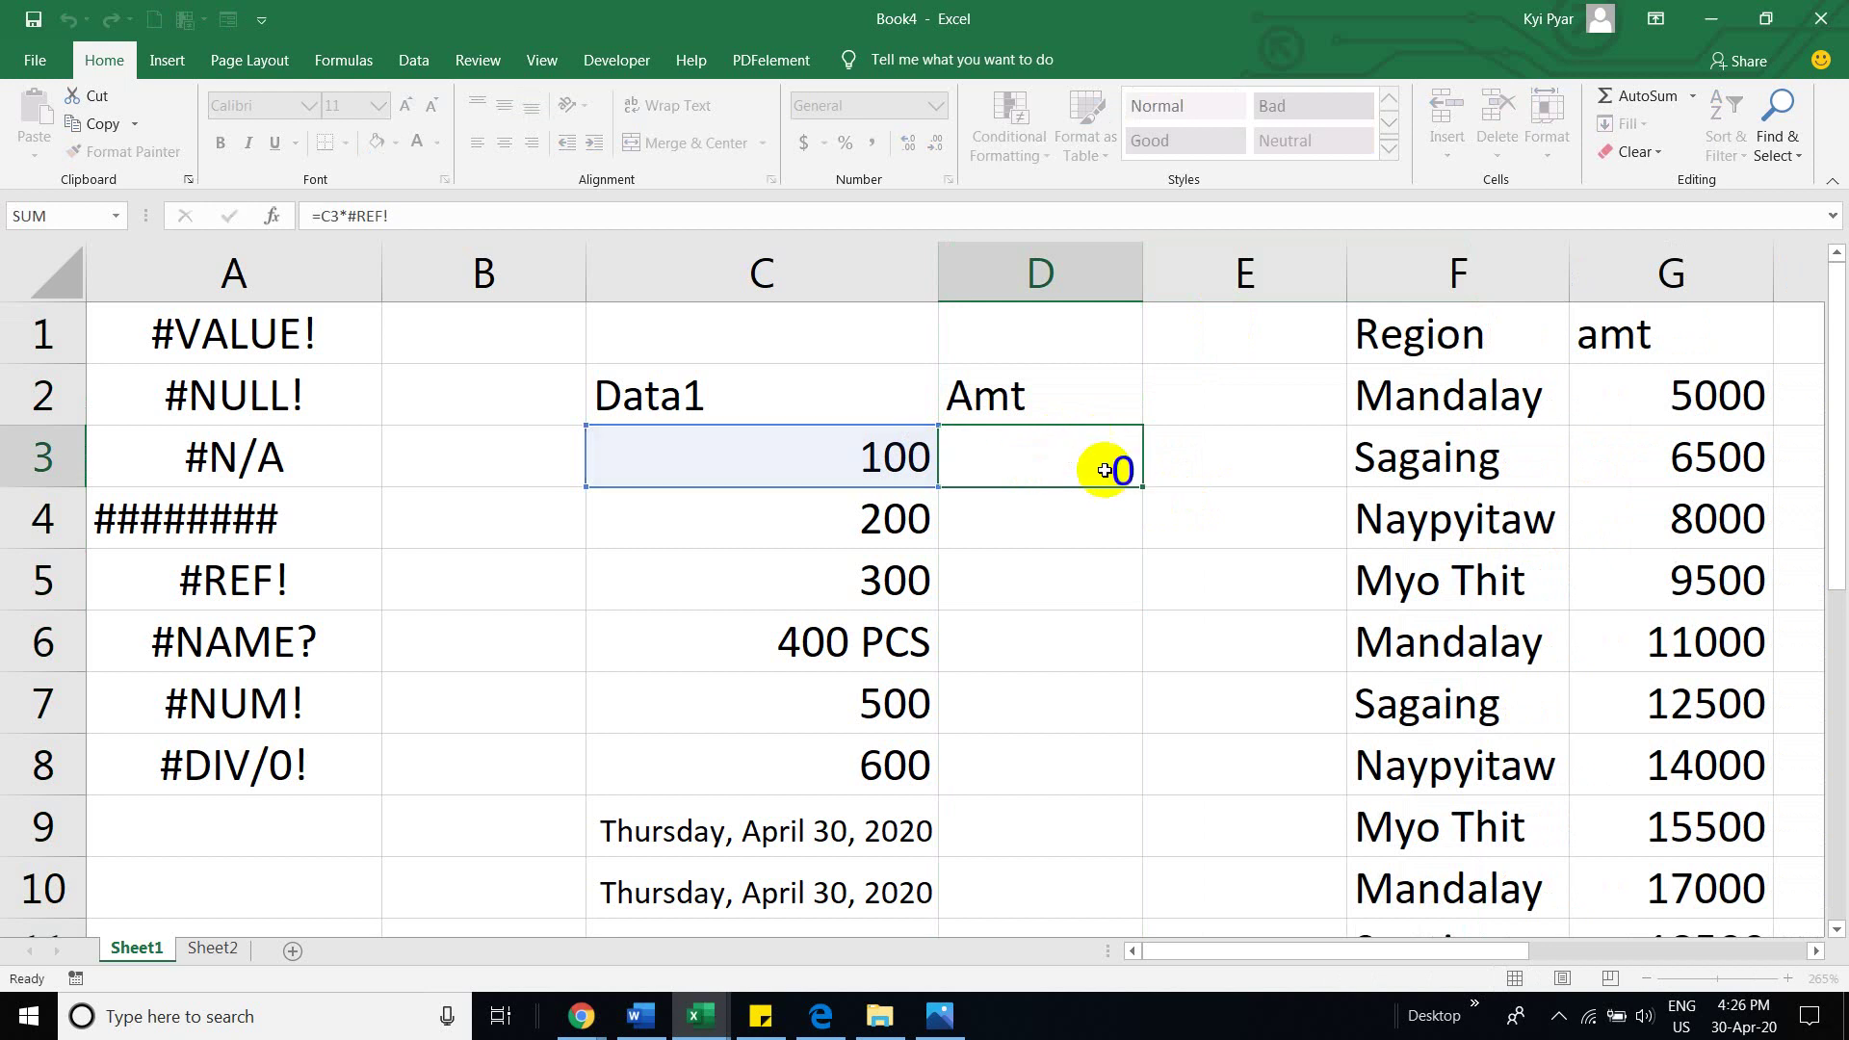
# - Reinspect D3's #REF! formula, then select the #NAME? example in A6
pyautogui.doubleClick(1102, 462)
pyautogui.click(1055, 468)
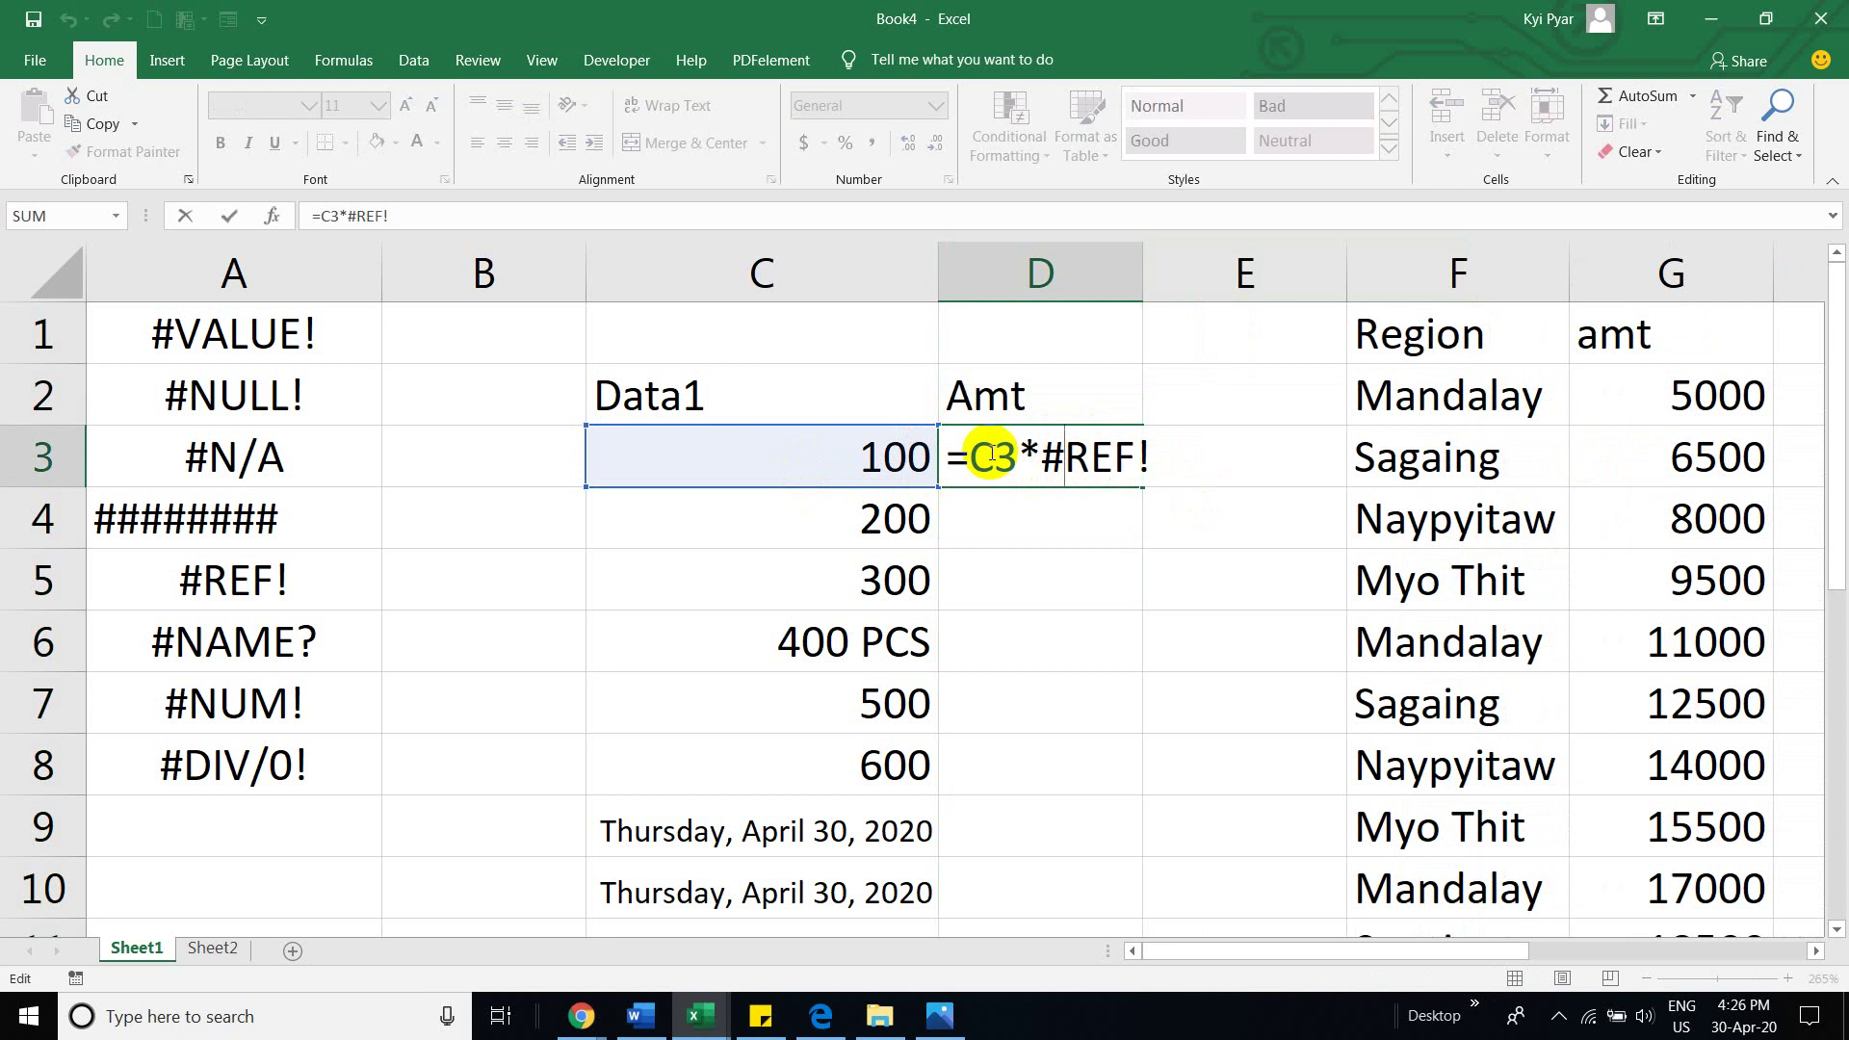
pyautogui.click(1024, 516)
pyautogui.click(1126, 470)
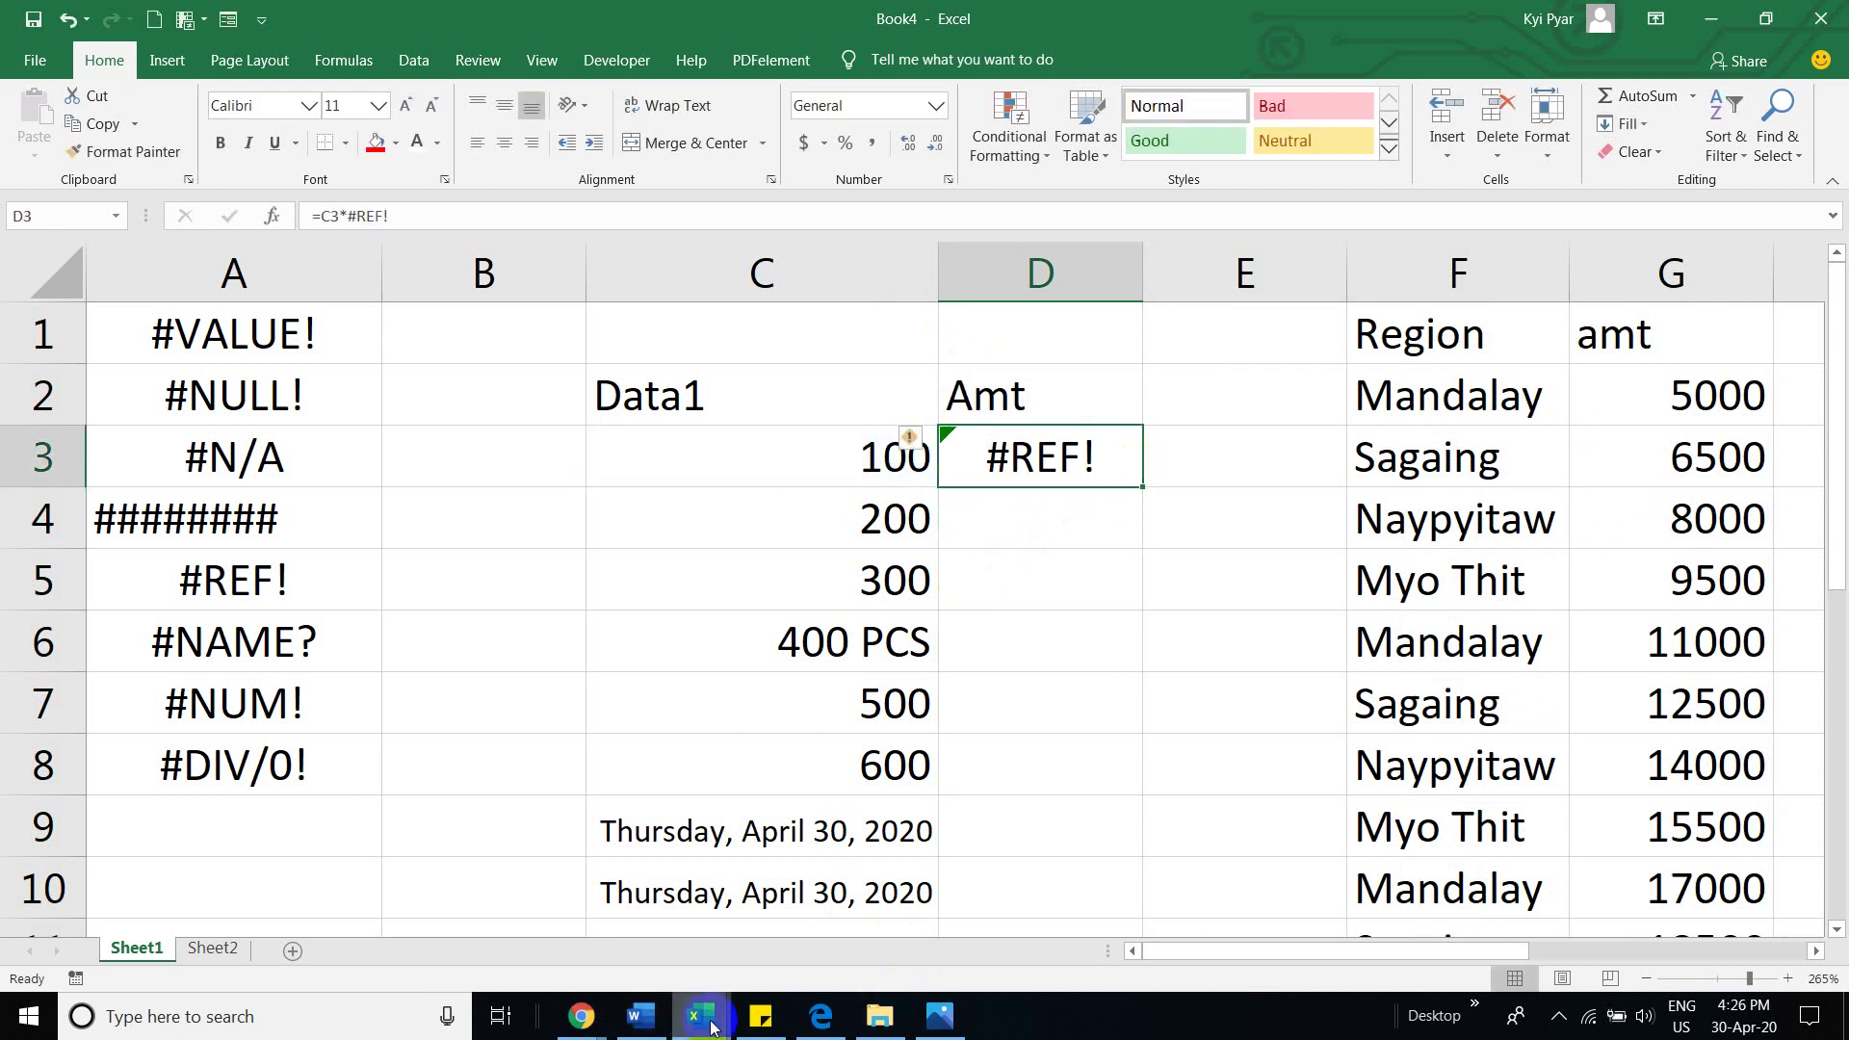
pyautogui.click(241, 640)
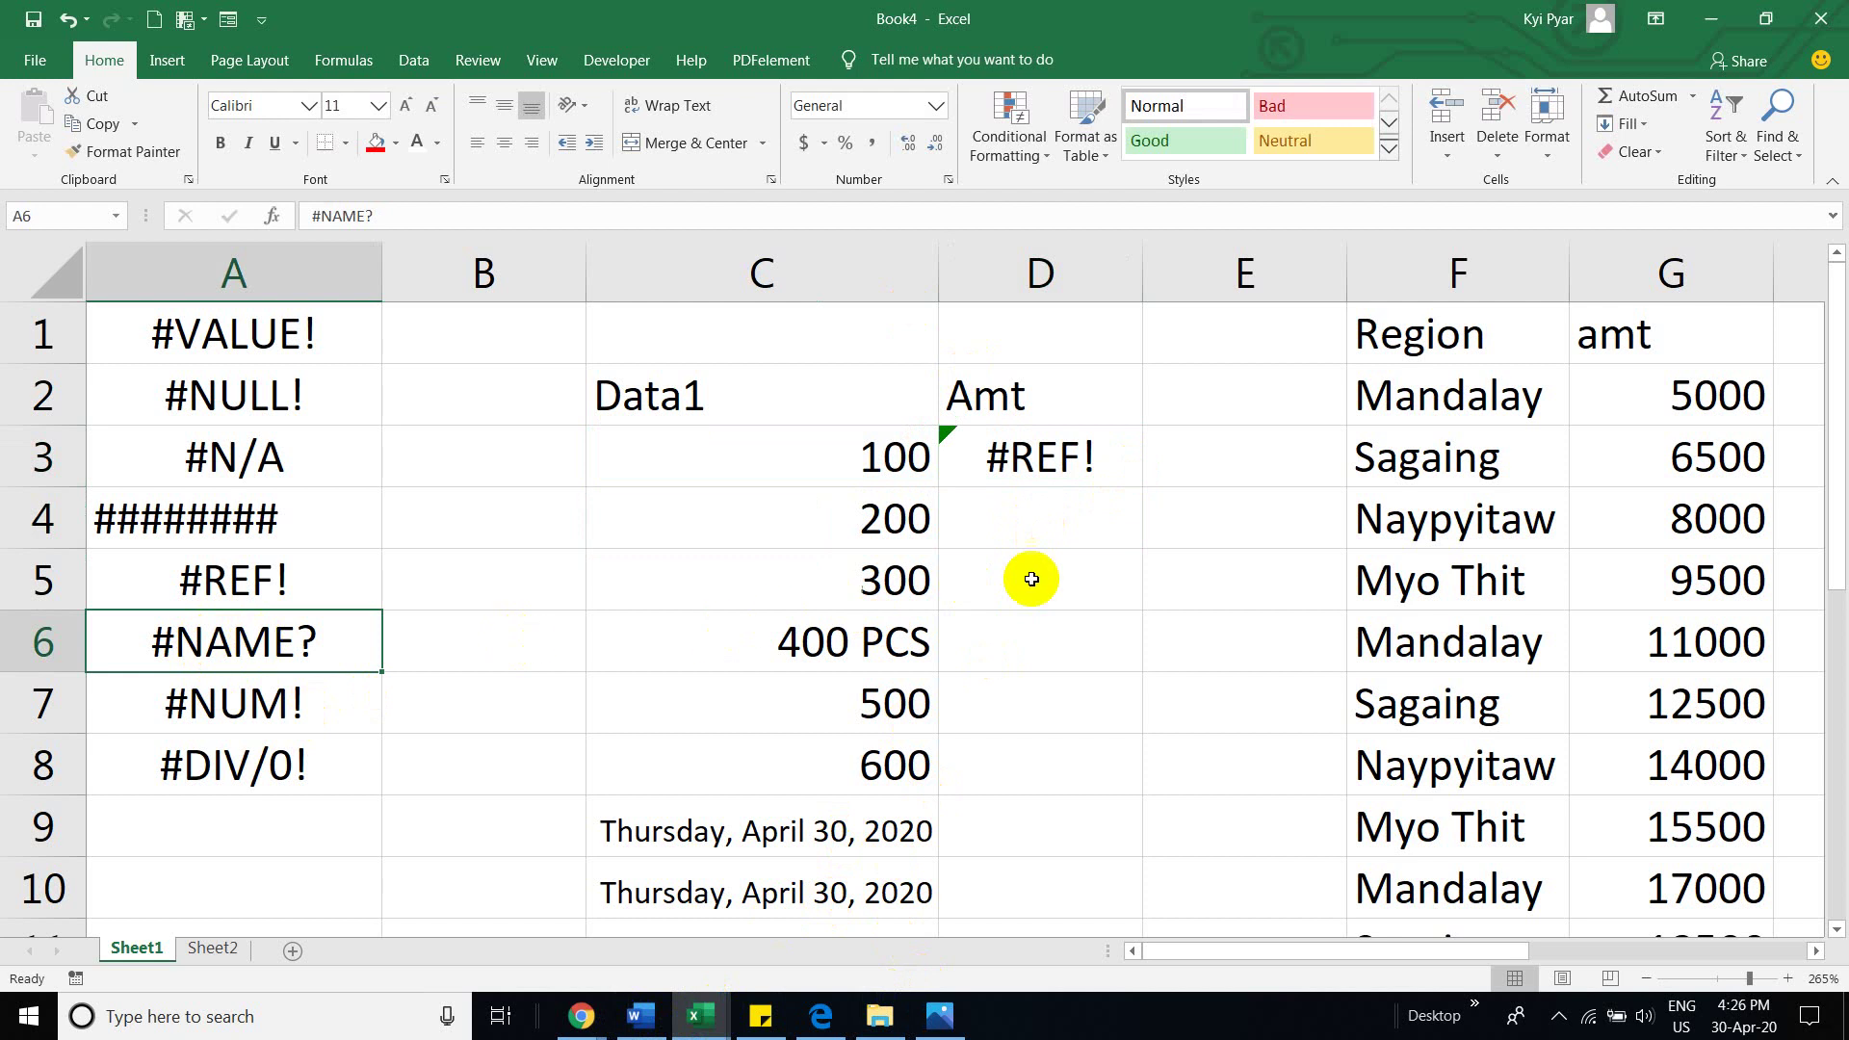
pyautogui.click(940, 1015)
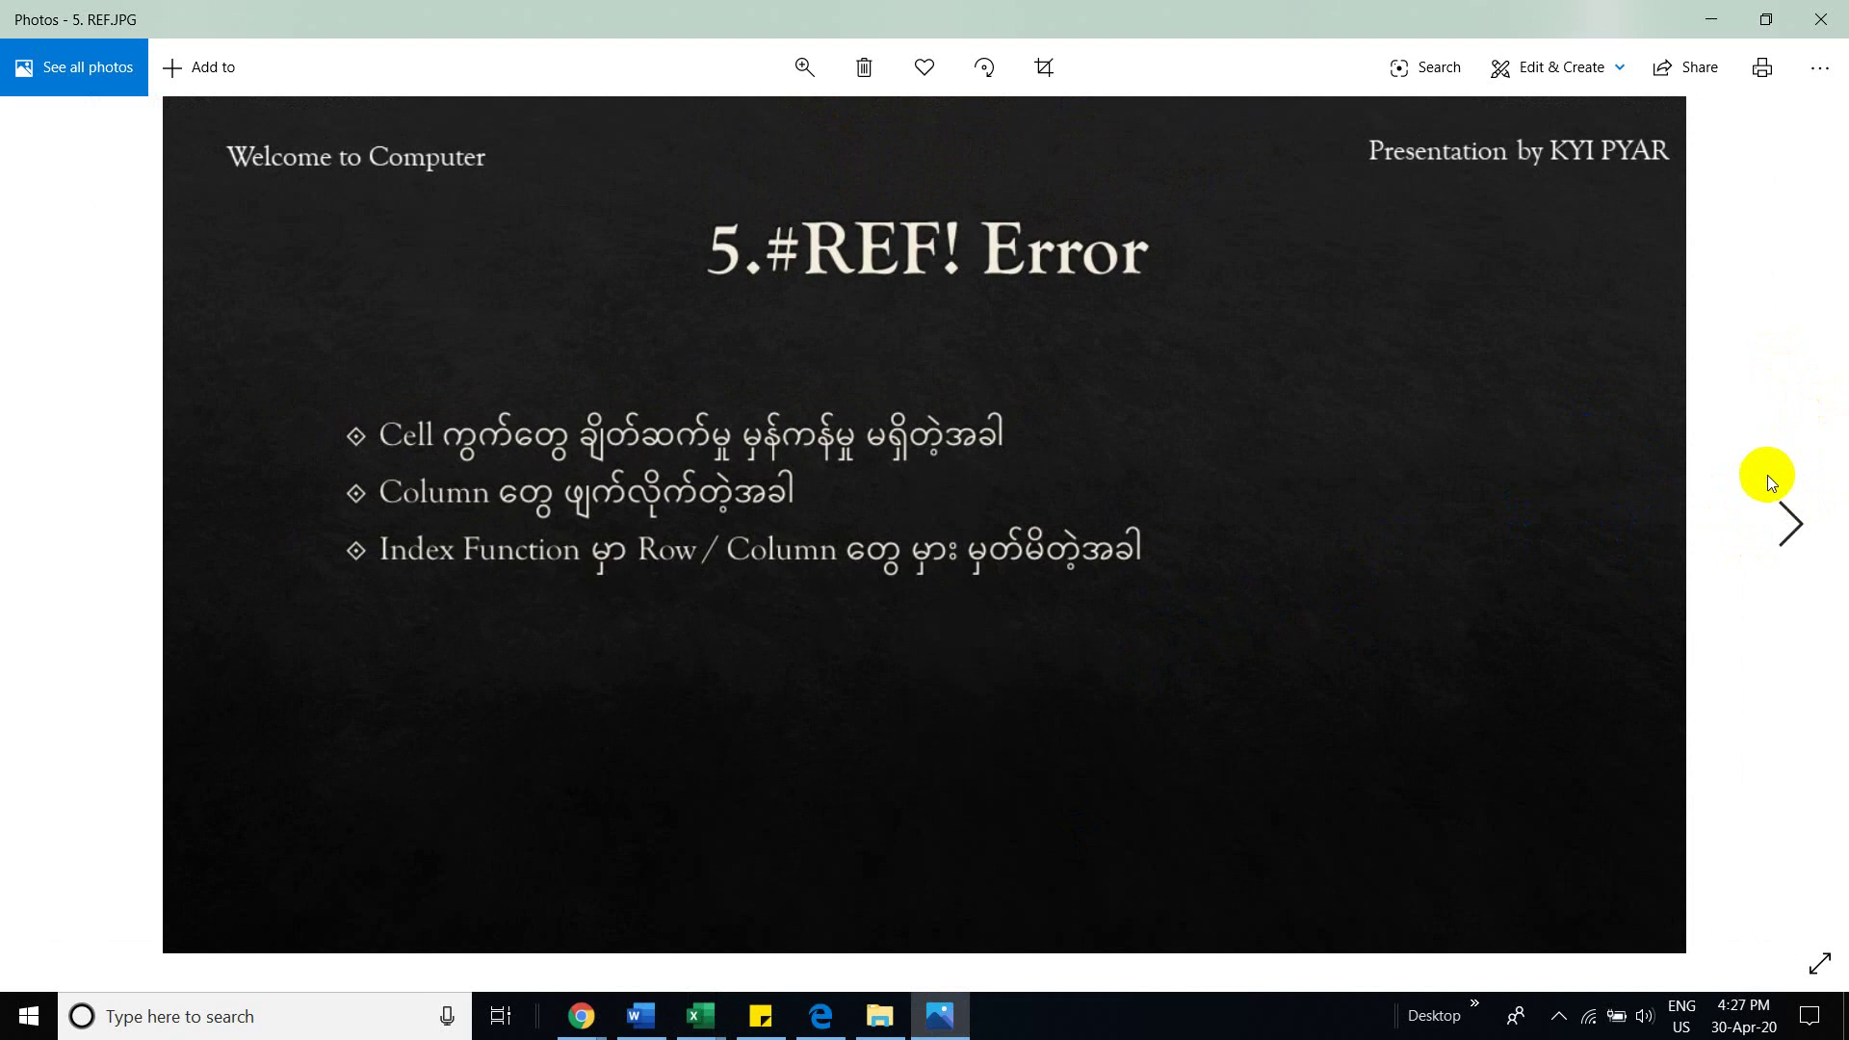
# - Step through the Photos slides, fit the view, and settle on the '6.#NAME? Error' slide
pyautogui.click(1789, 528)
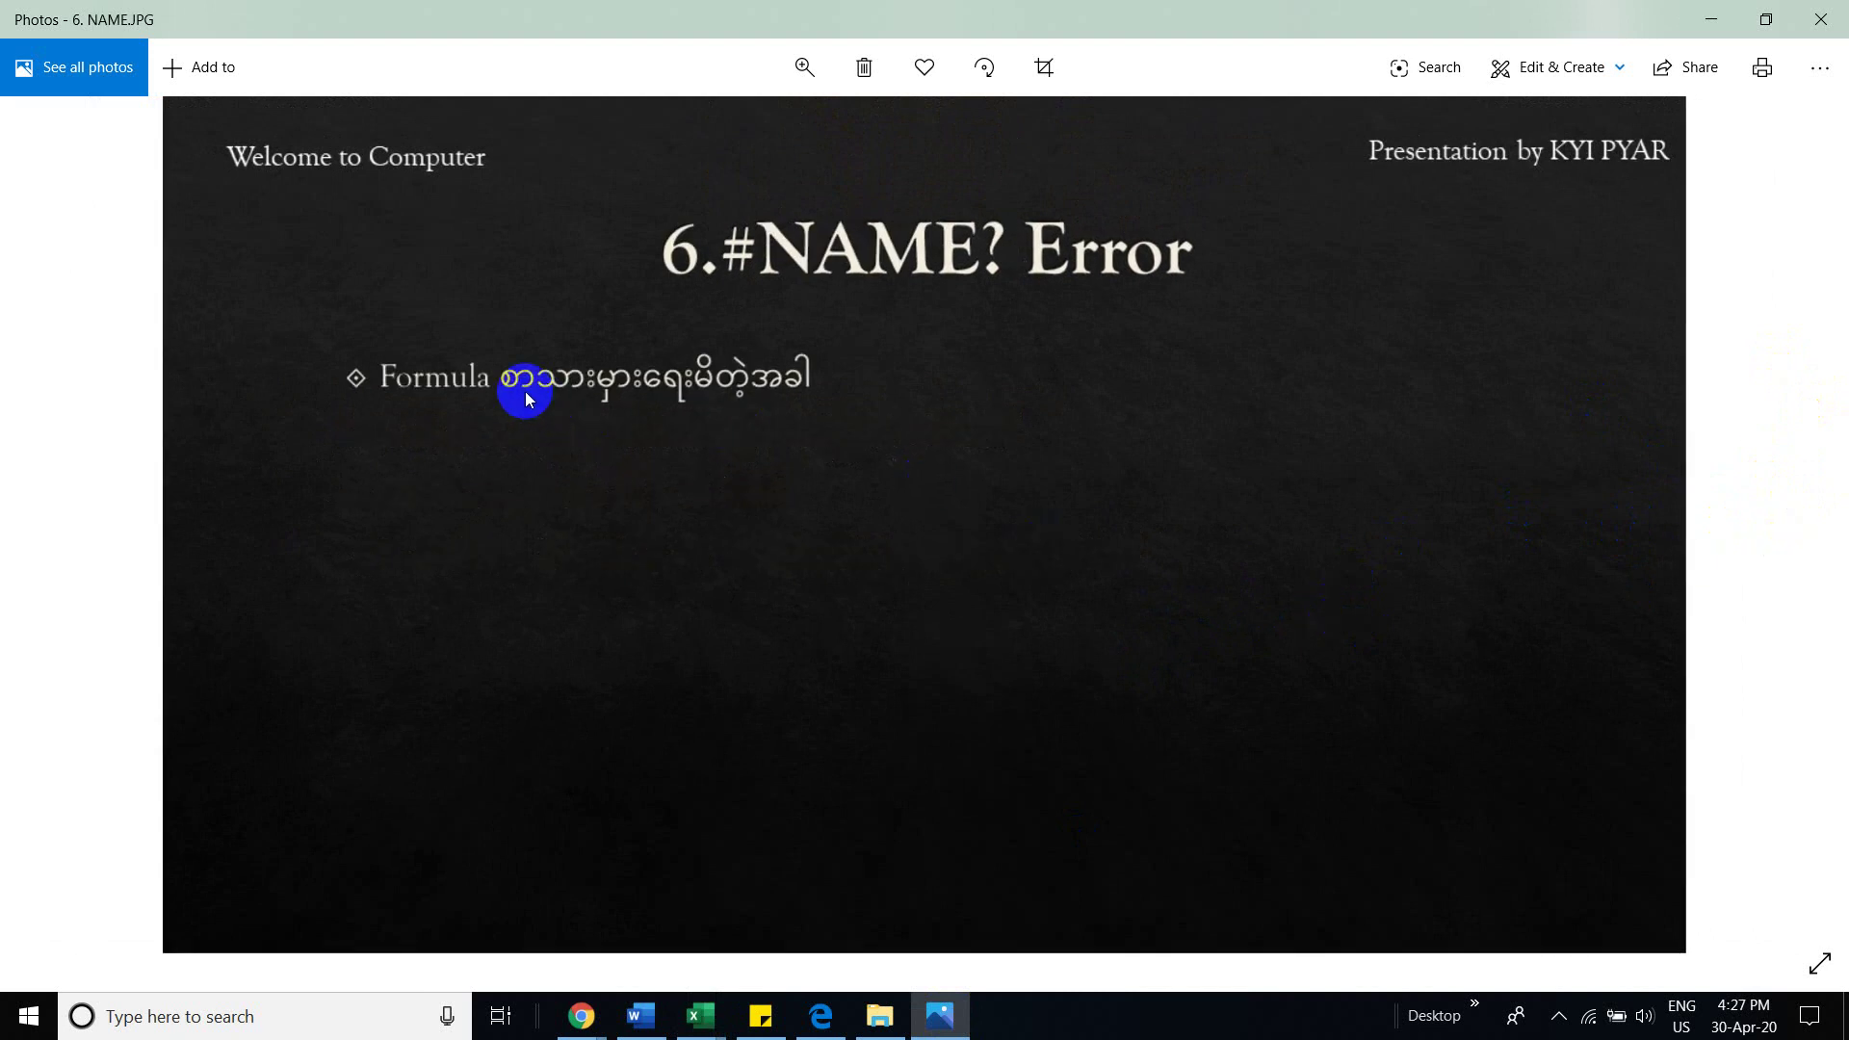
pyautogui.press('Left')
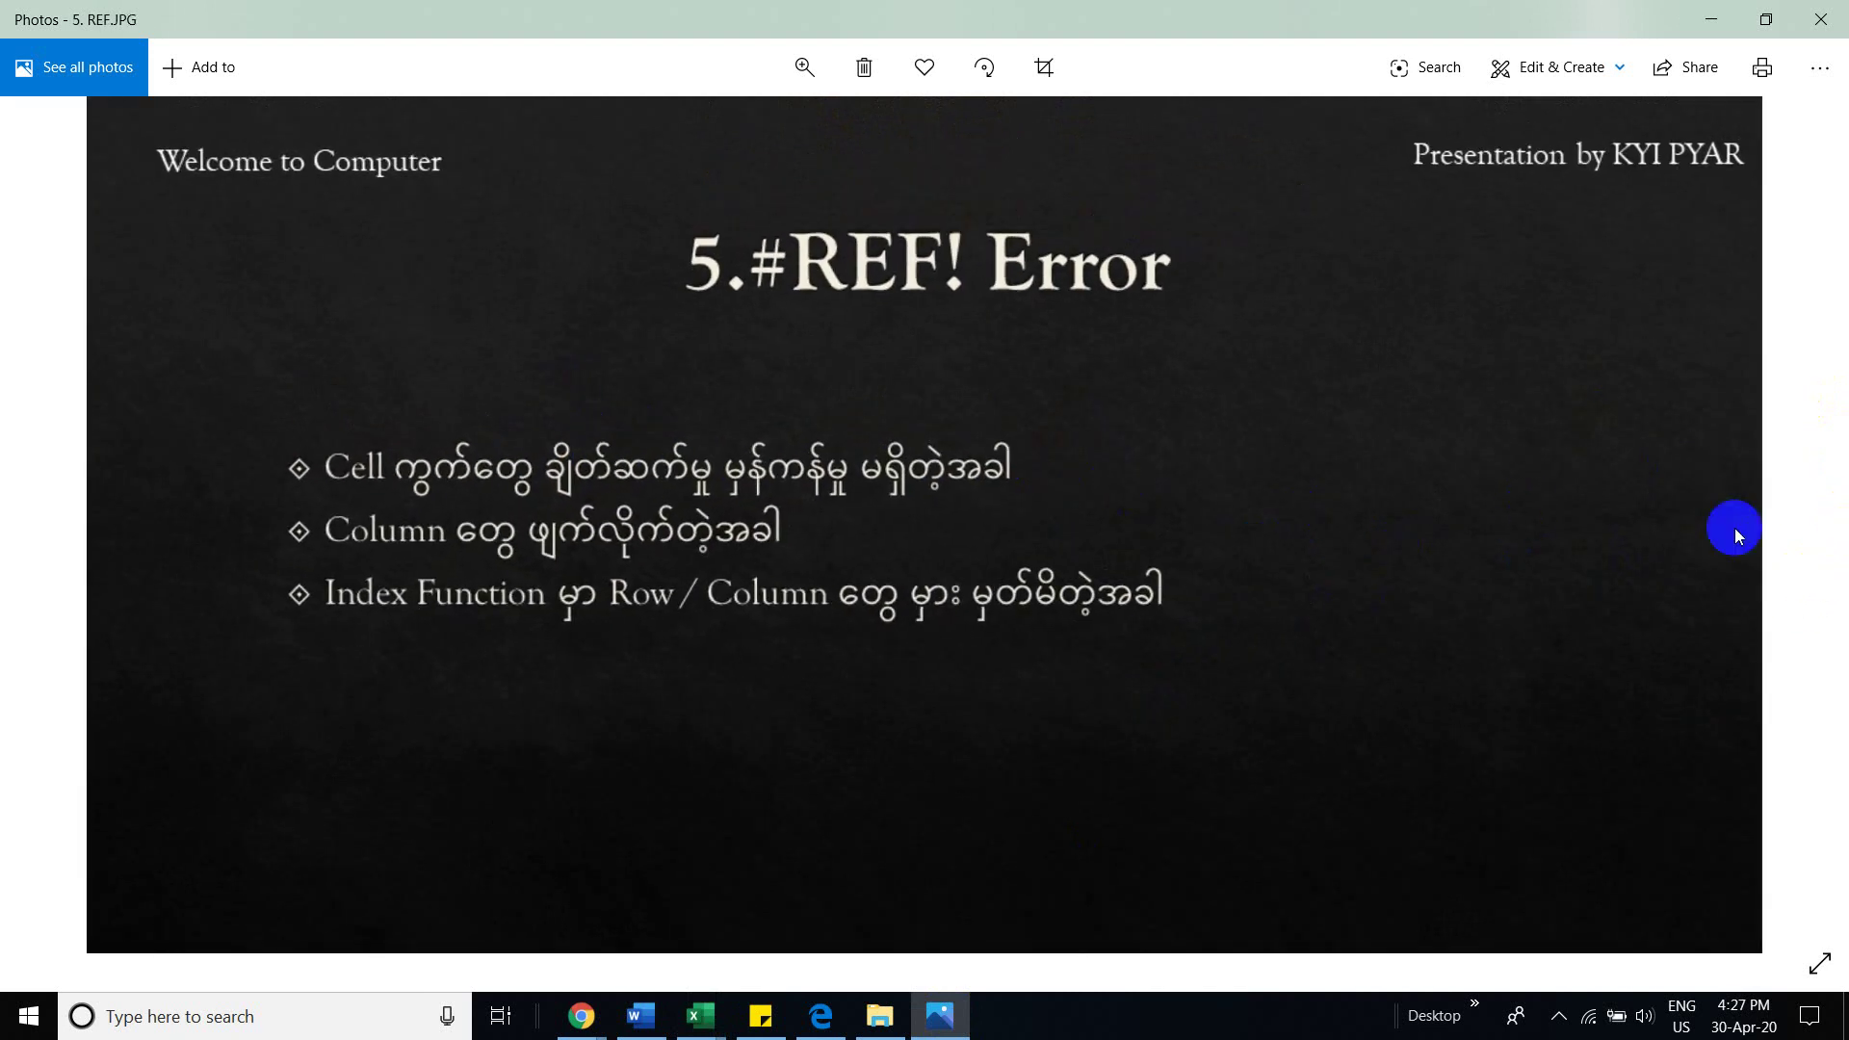
pyautogui.scroll(-2, 1735, 528)
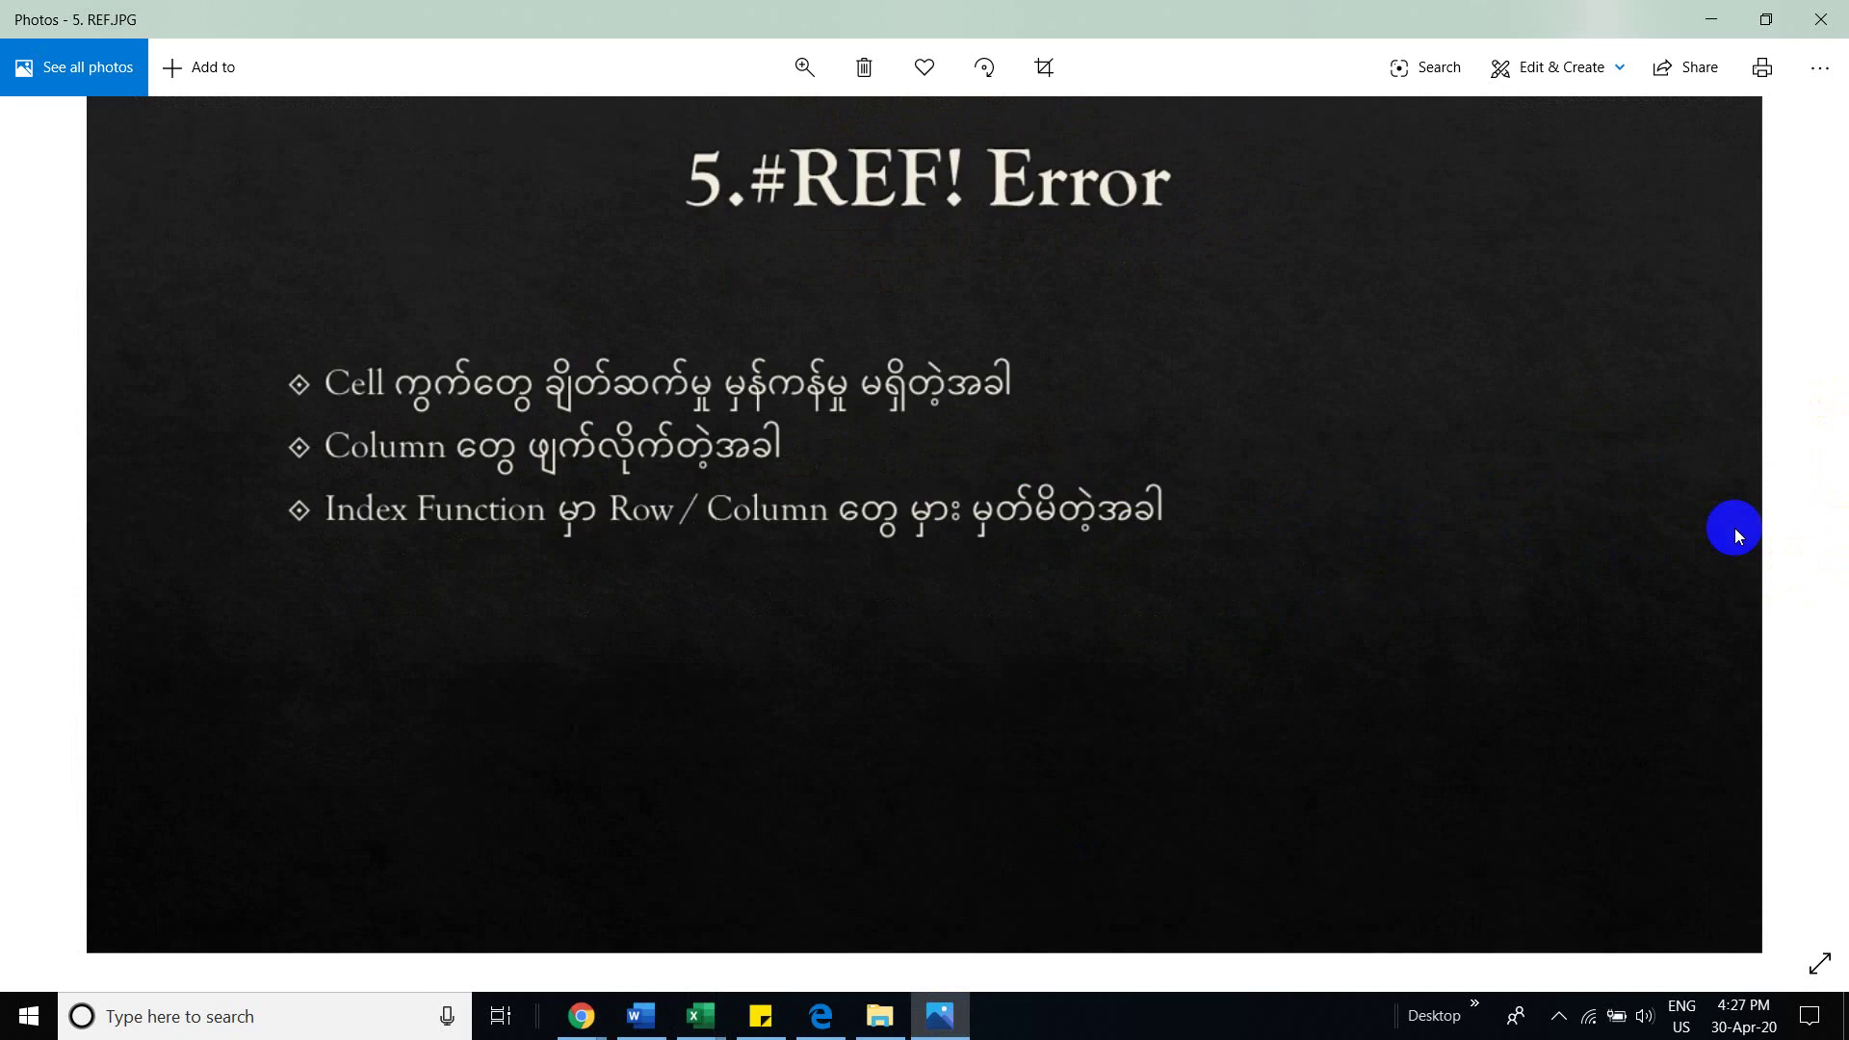
pyautogui.doubleClick(1735, 527)
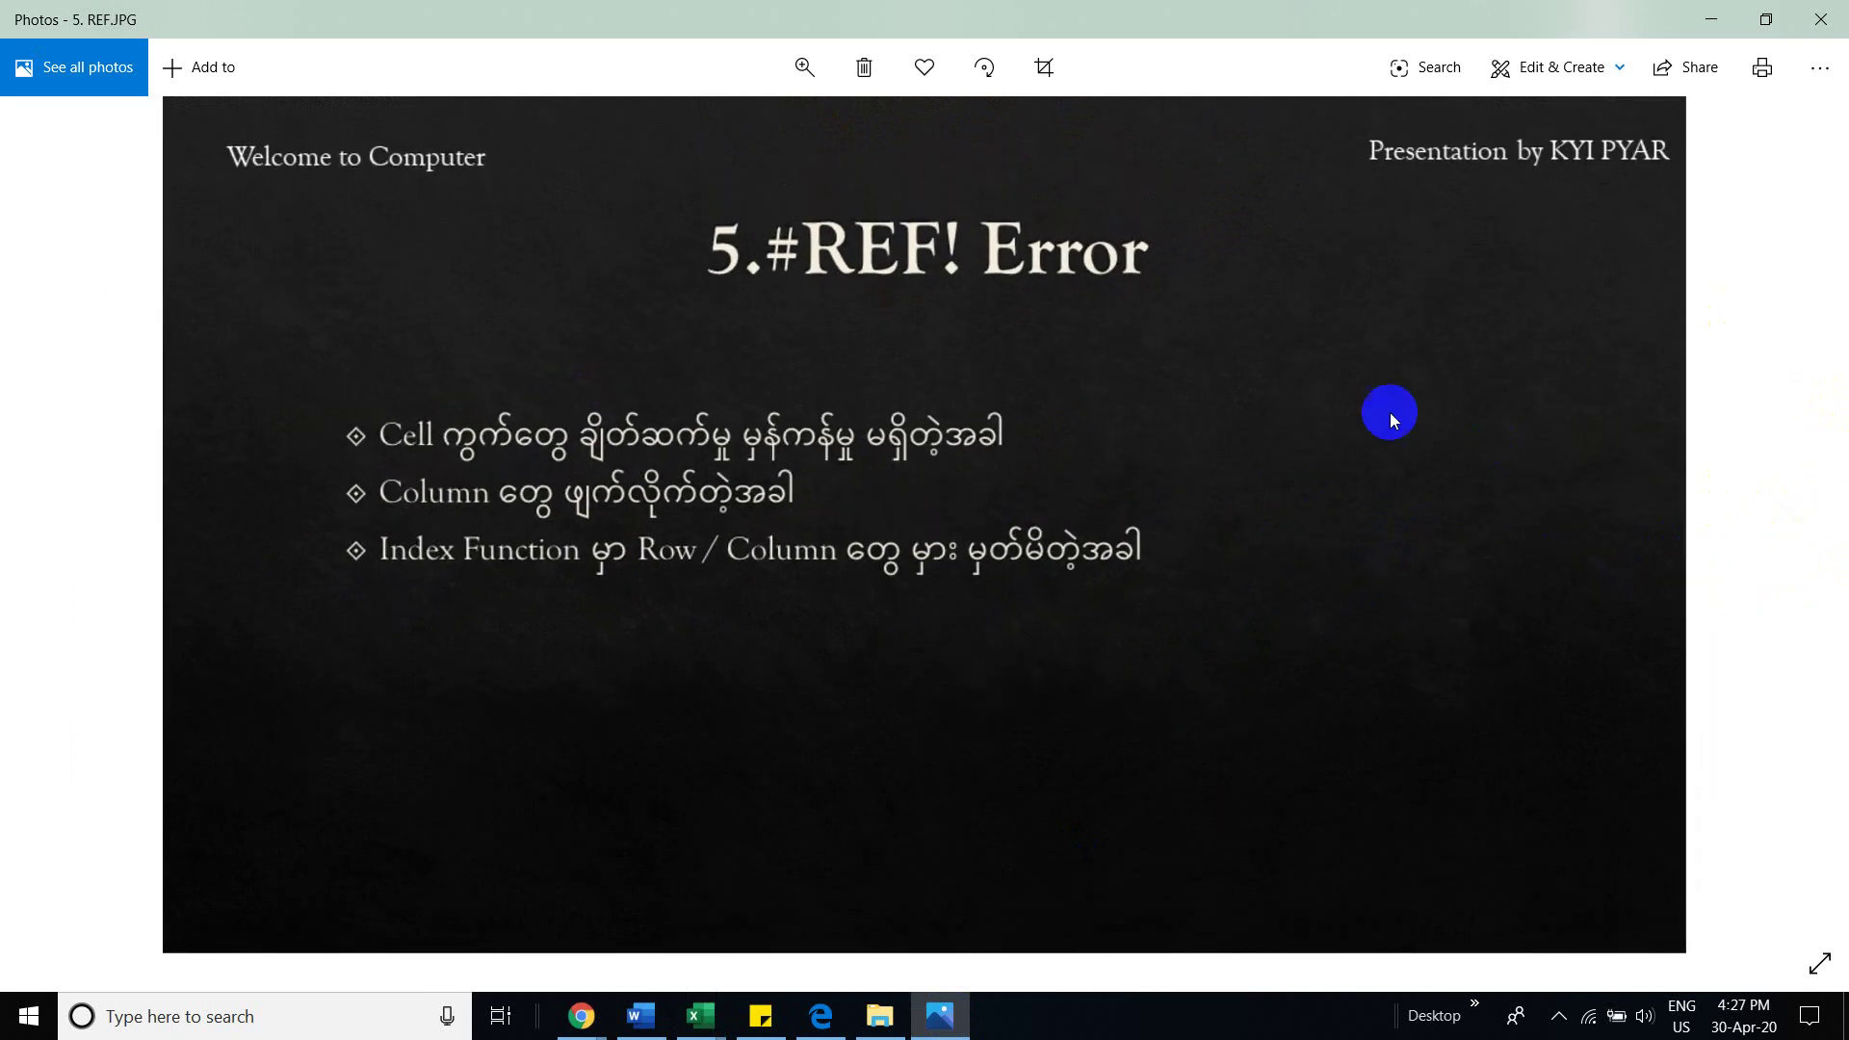
pyautogui.click(1786, 522)
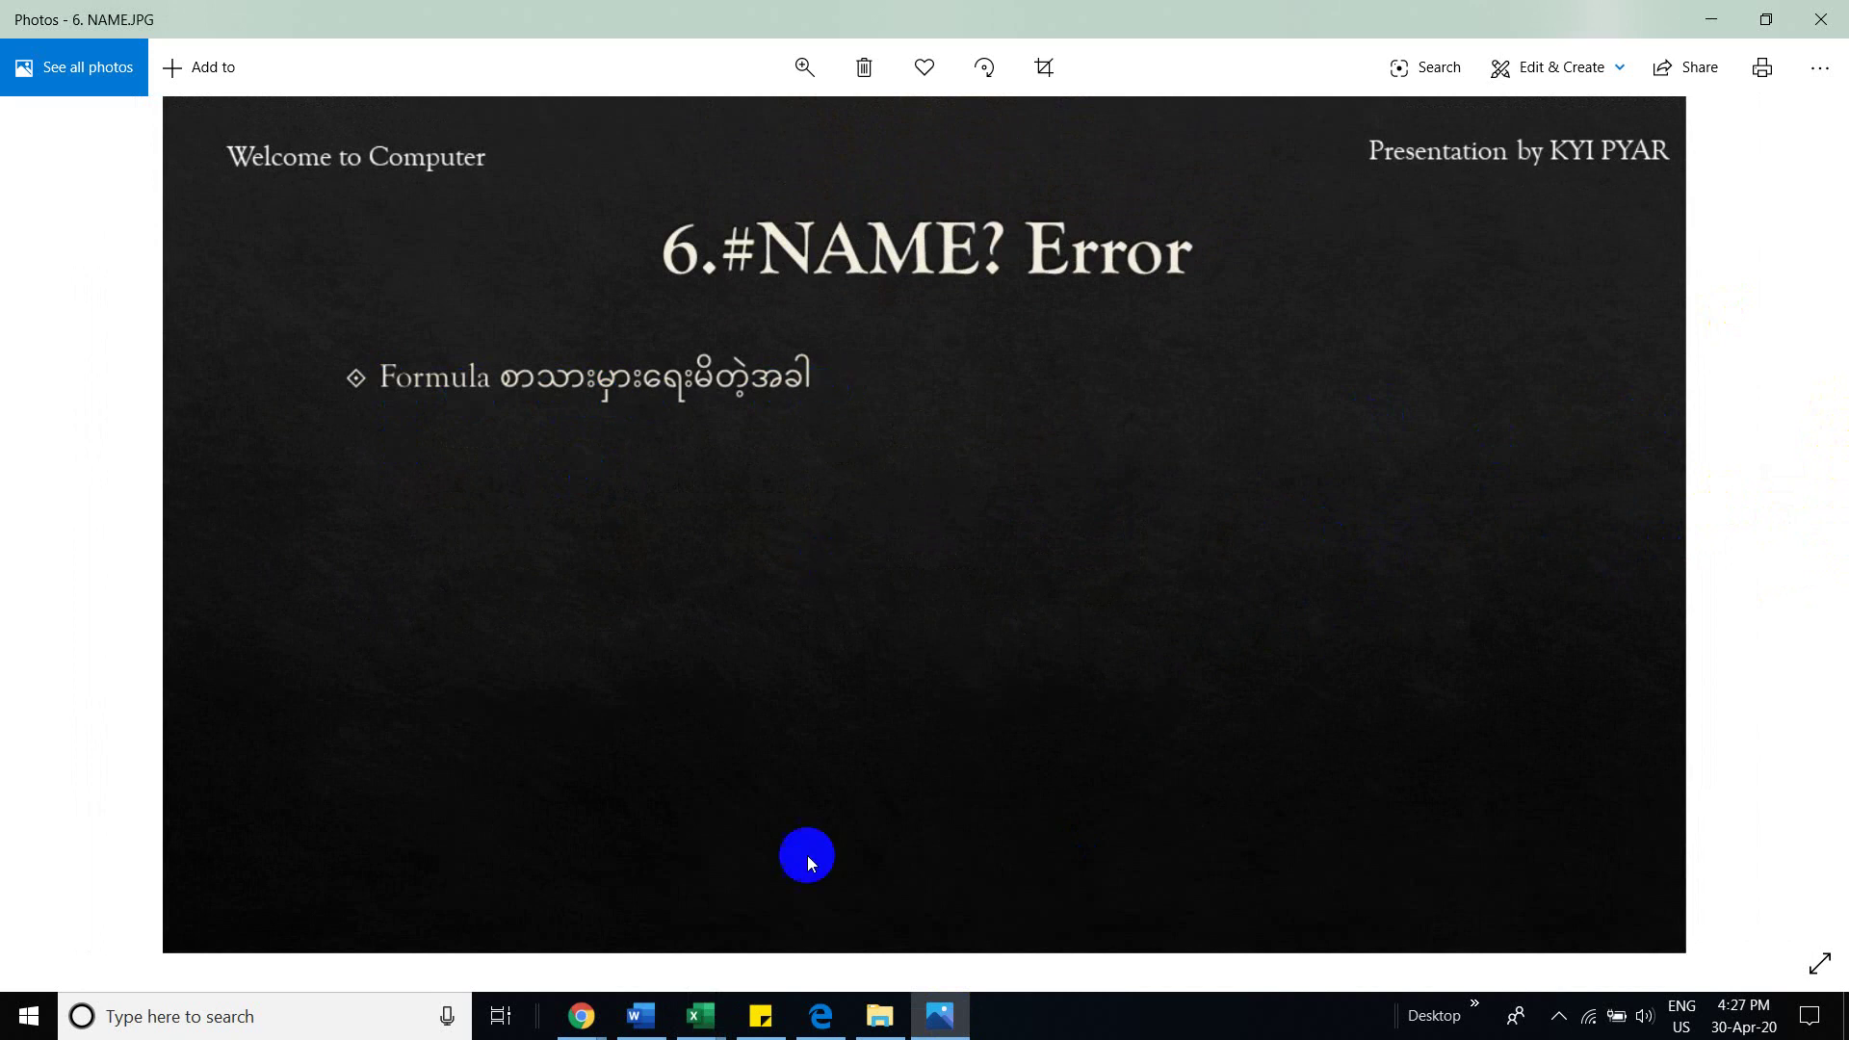
pyautogui.click(700, 1016)
# - Return to the Book4 workbook and clear the broken =C3*#REF! formula from D3
pyautogui.click(840, 942)
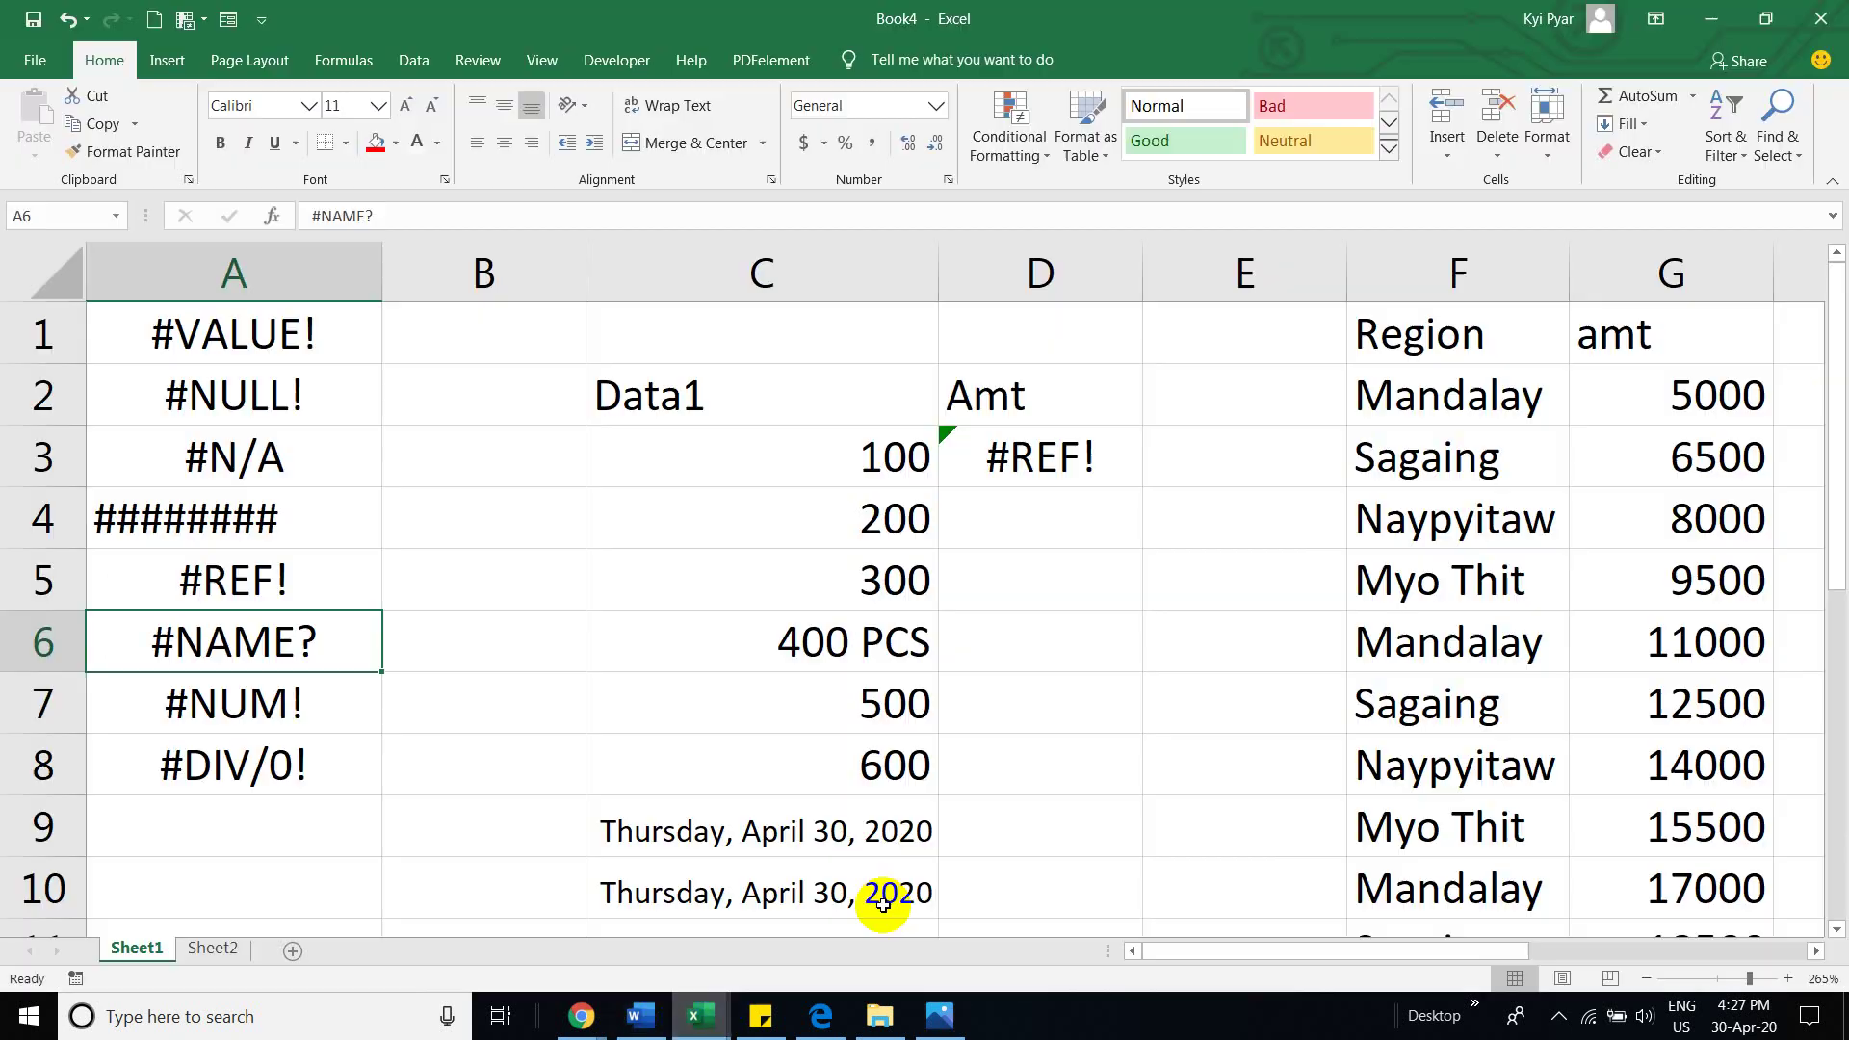
pyautogui.click(660, 397)
pyautogui.click(1132, 511)
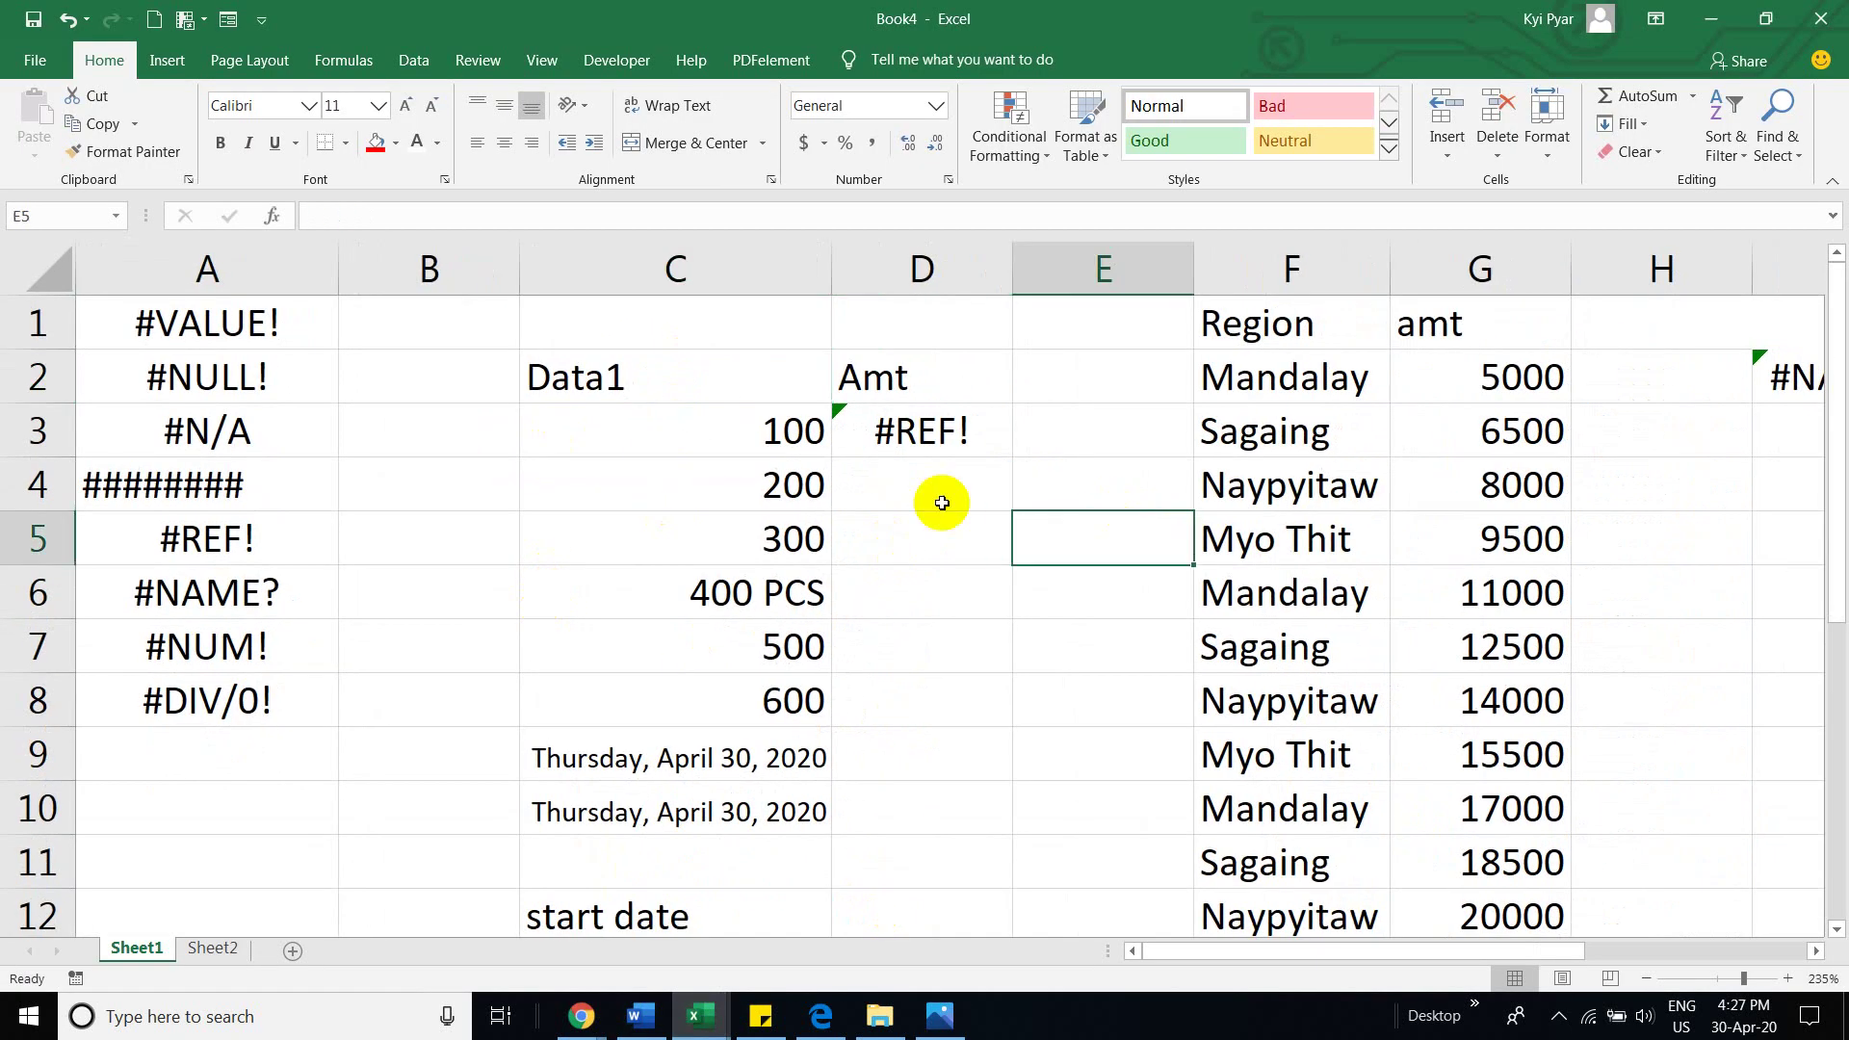
pyautogui.click(927, 425)
pyautogui.press('Delete')
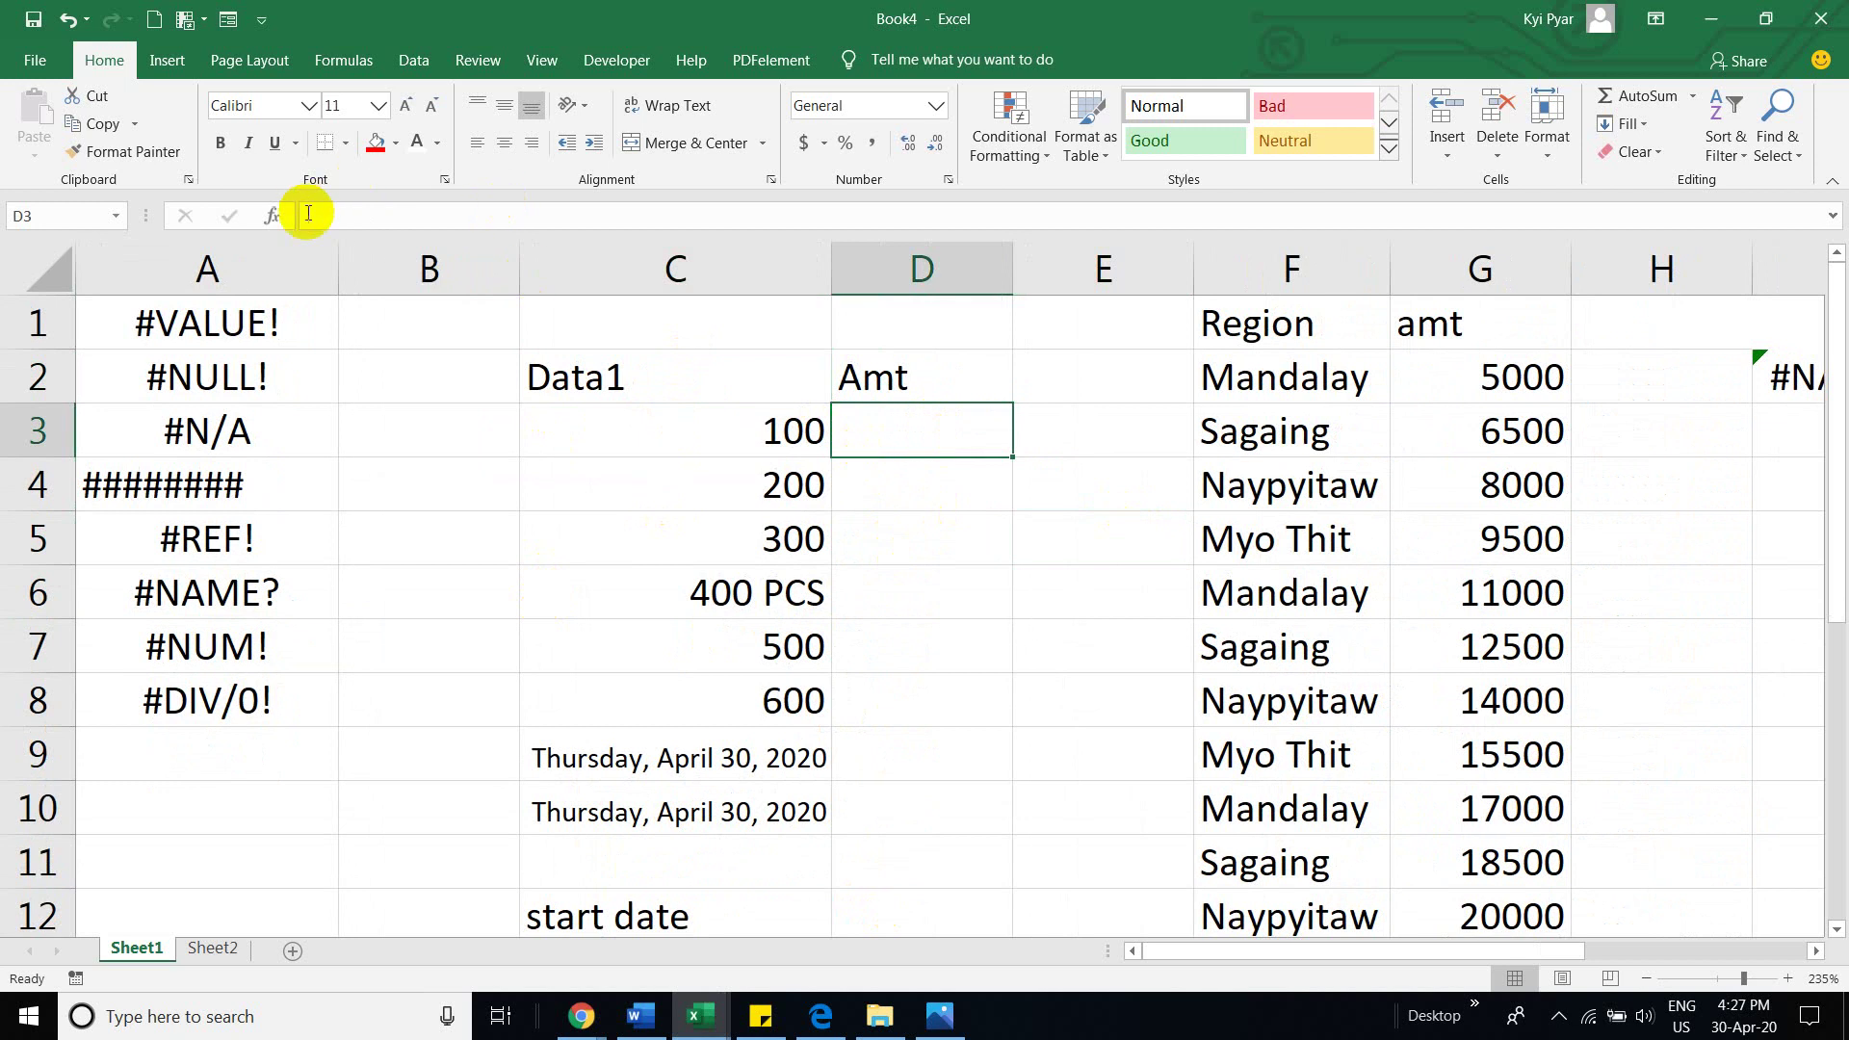
# - Enter the misspelled formula =sun(C3:C8) in D3 to produce a #NAME? error
pyautogui.click(273, 224)
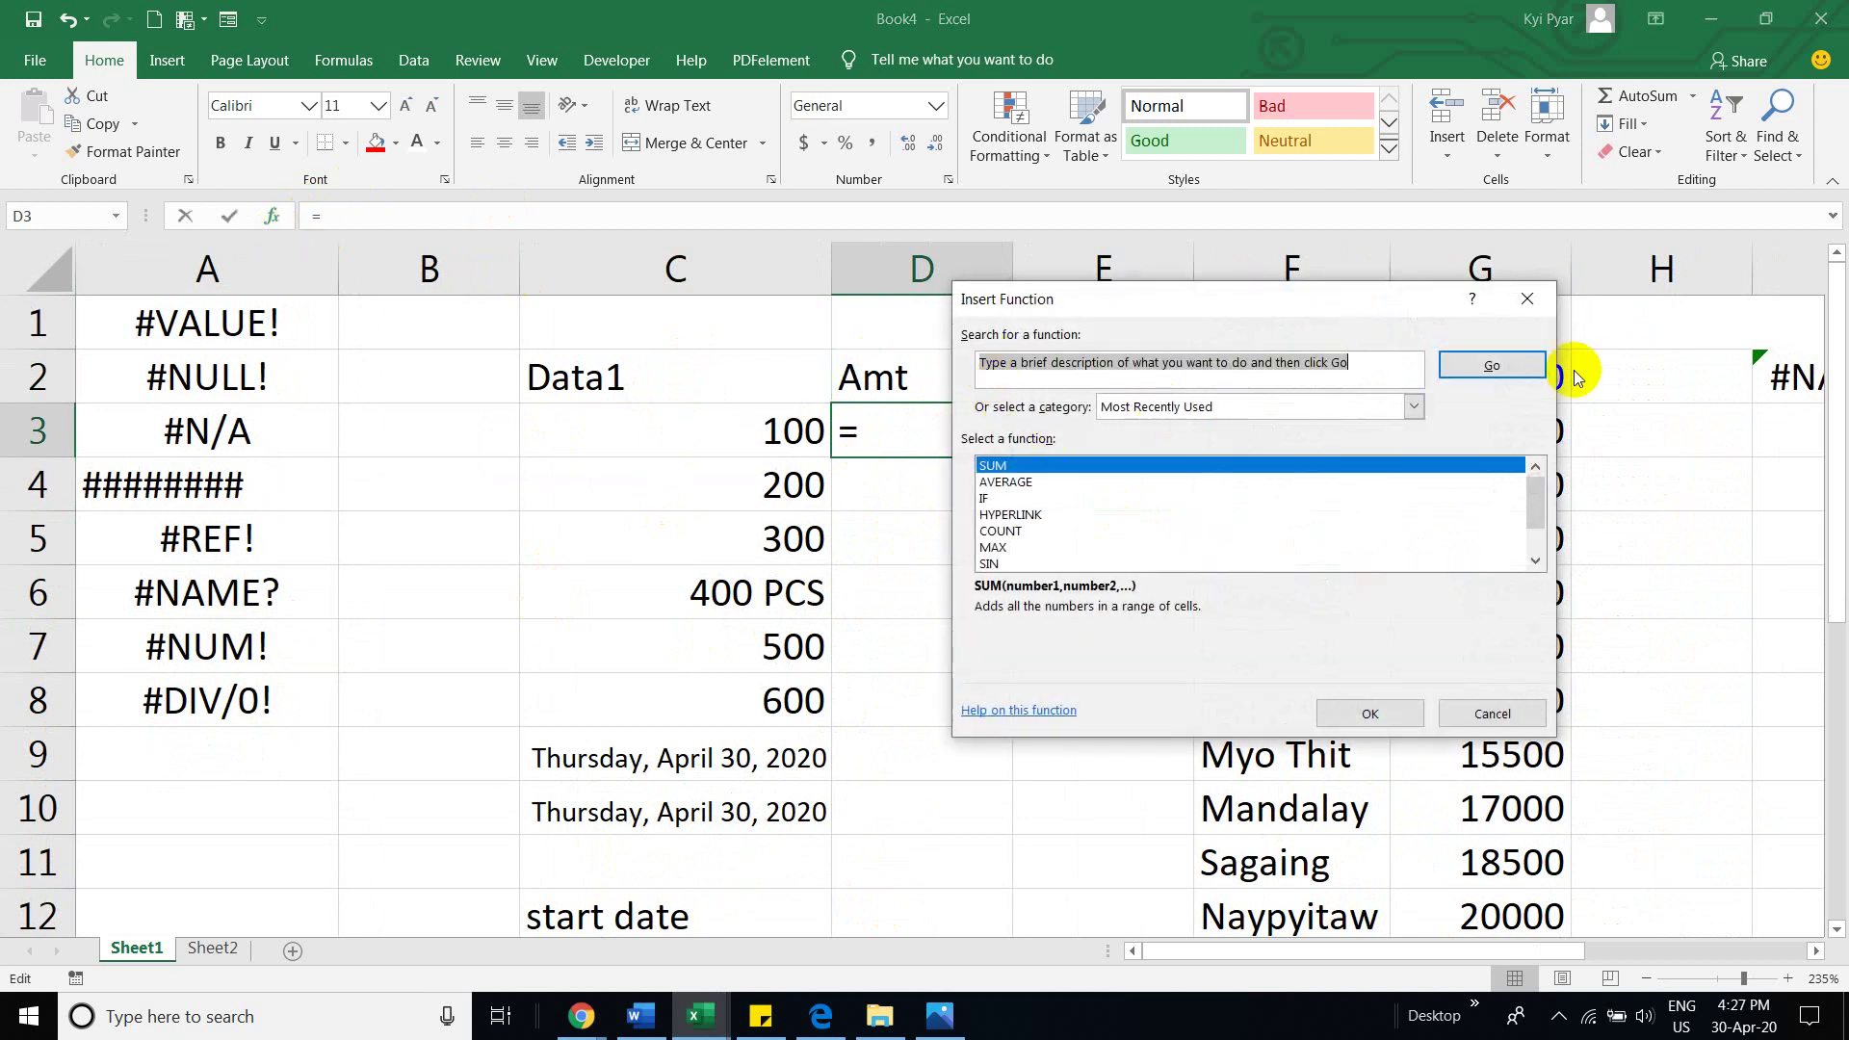
pyautogui.click(1525, 300)
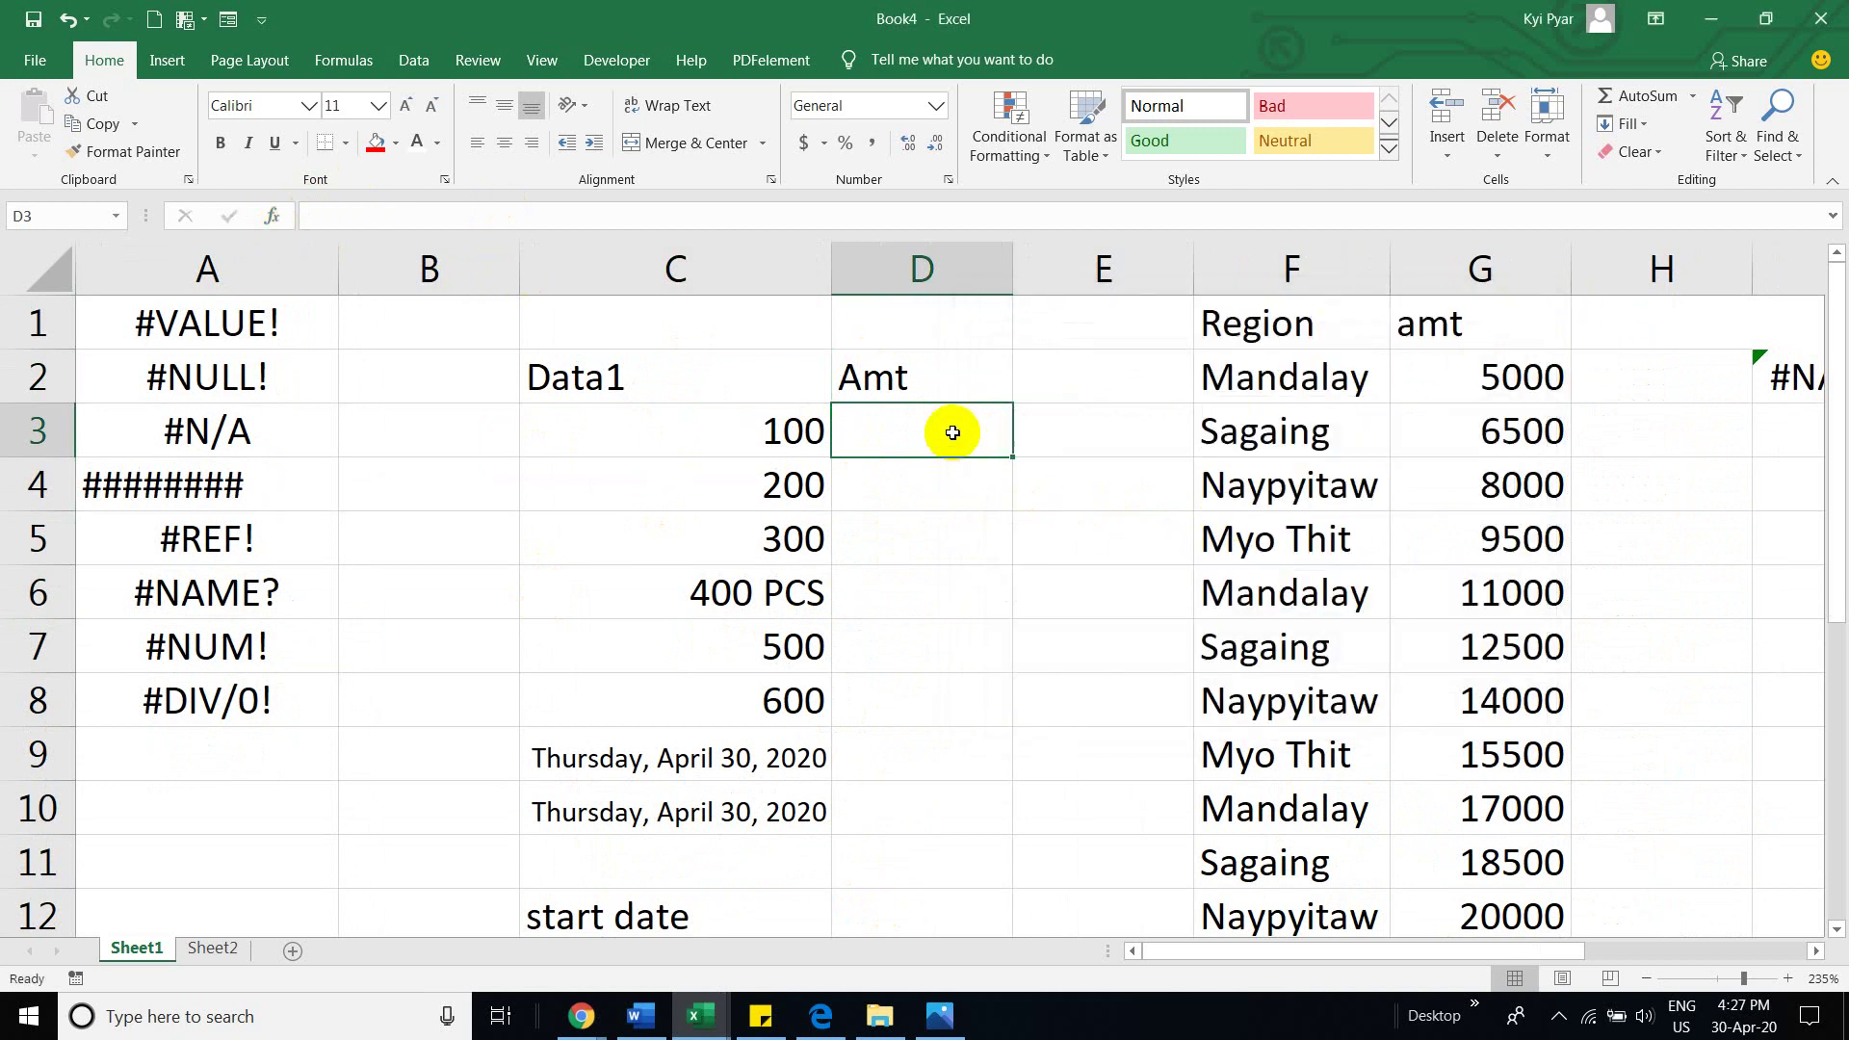
pyautogui.write('=s')
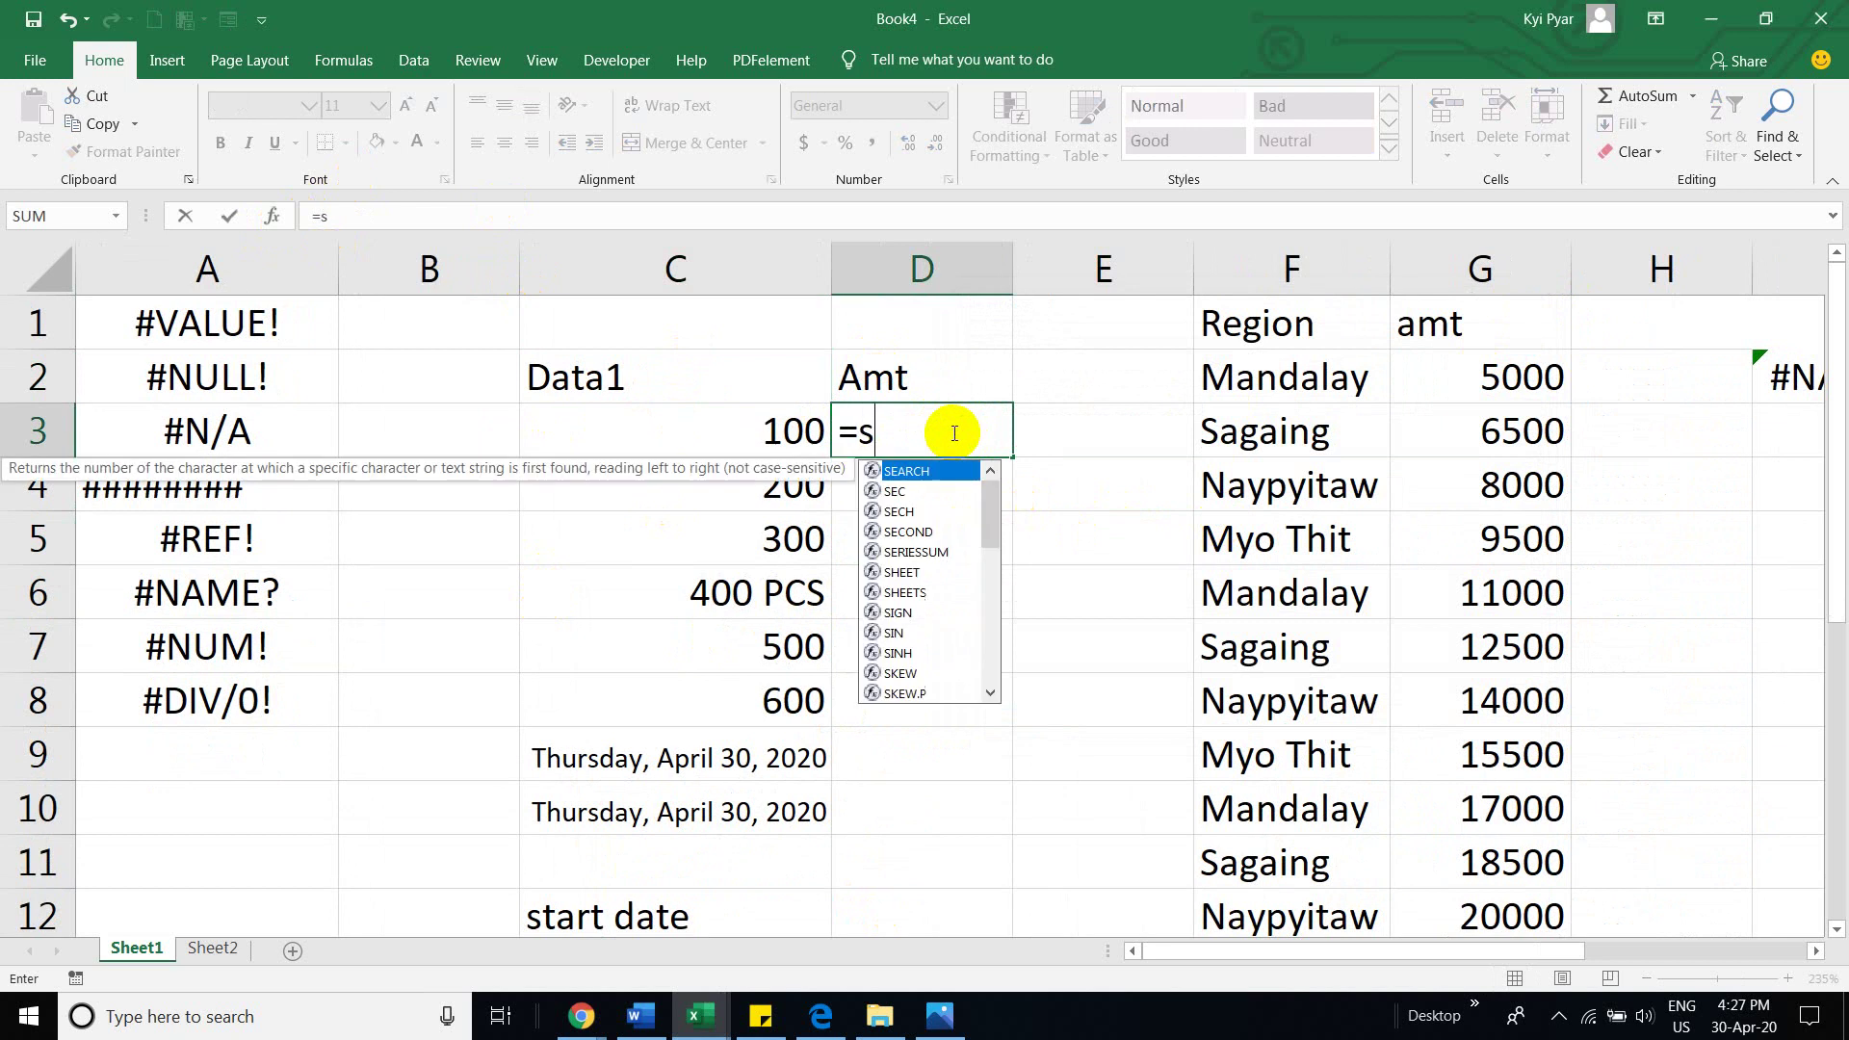
pyautogui.write('um')
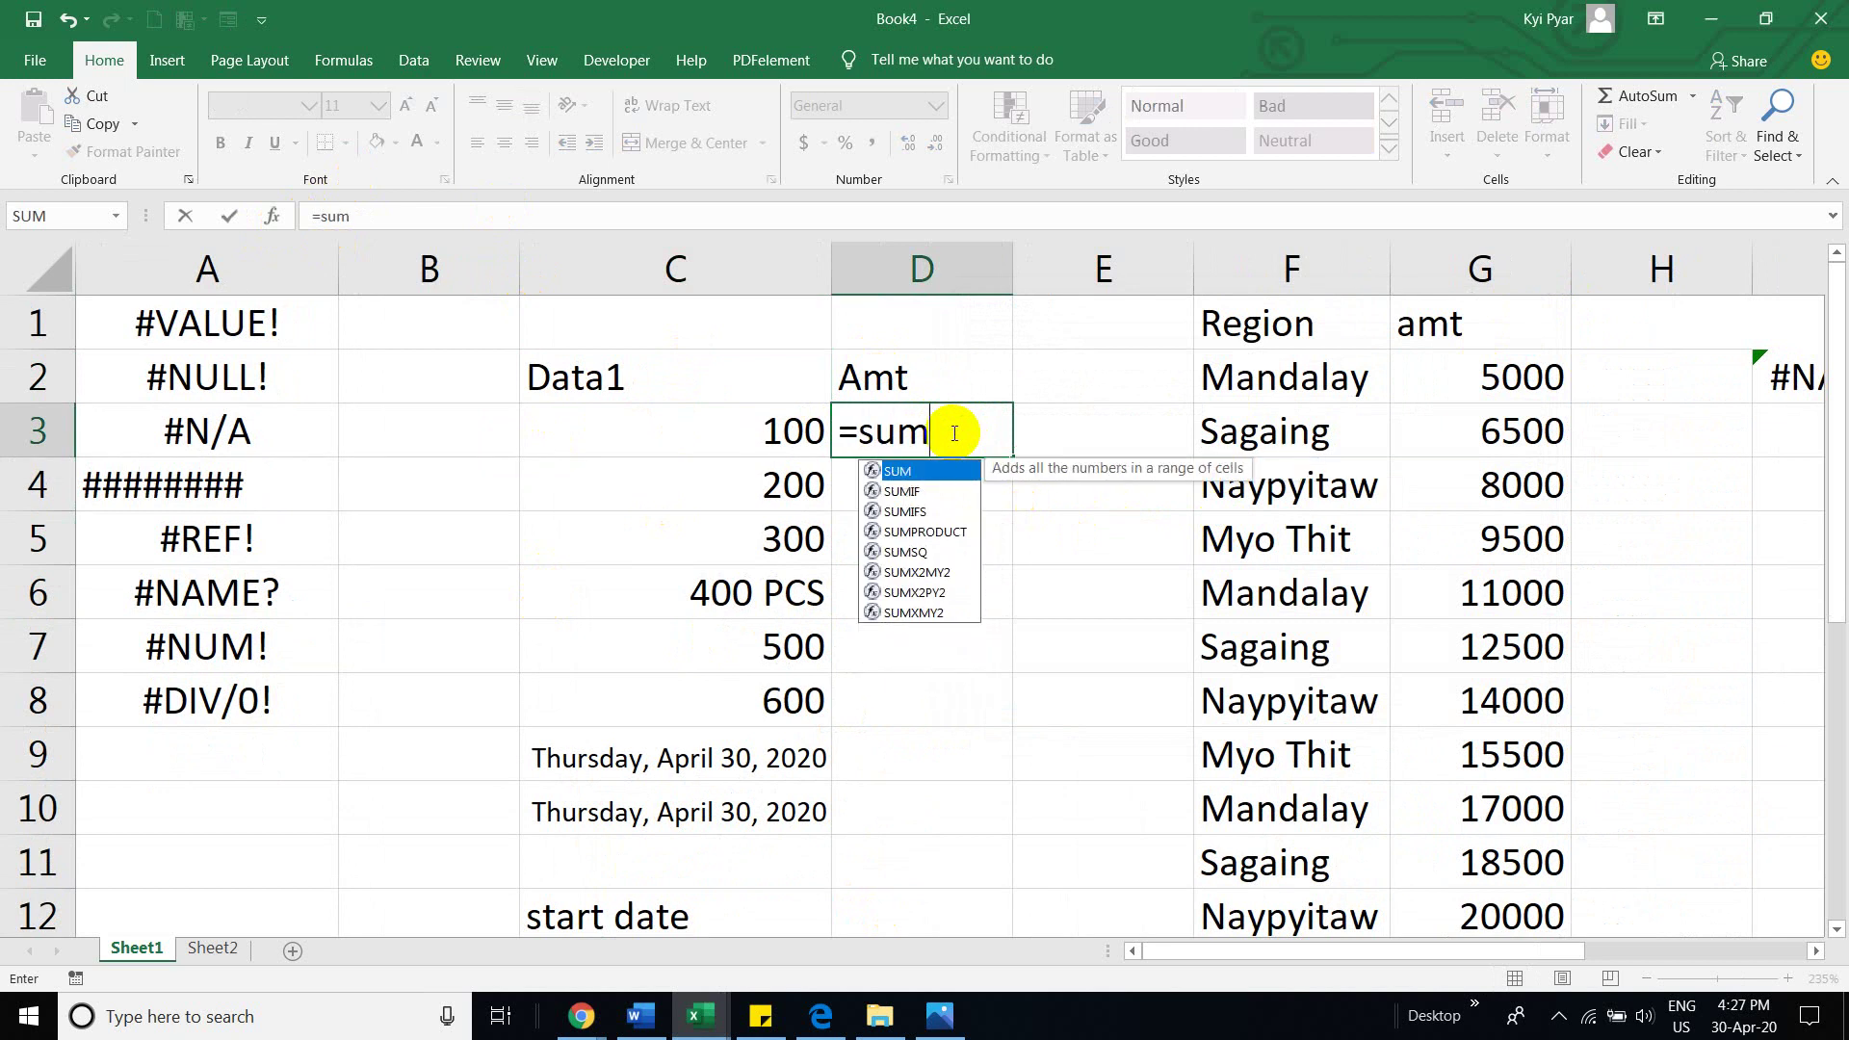
pyautogui.press('BackSpace')
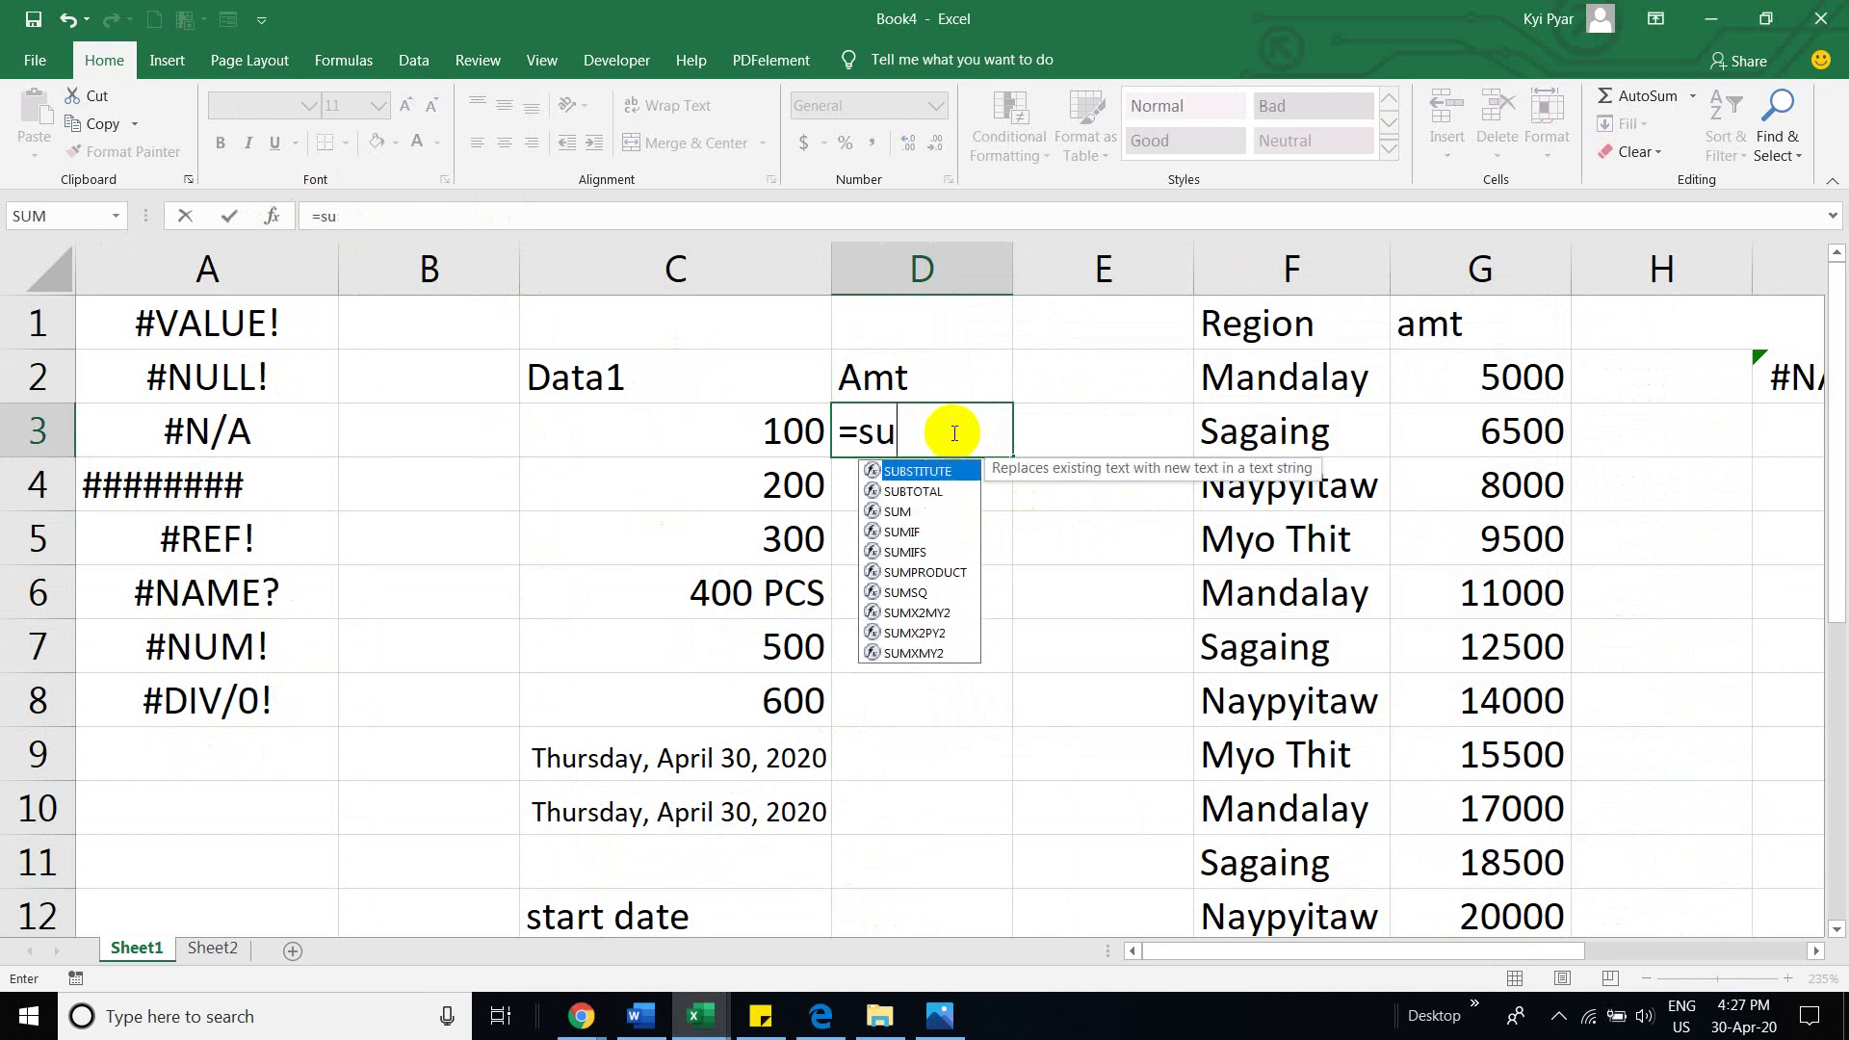
pyautogui.write('n(')
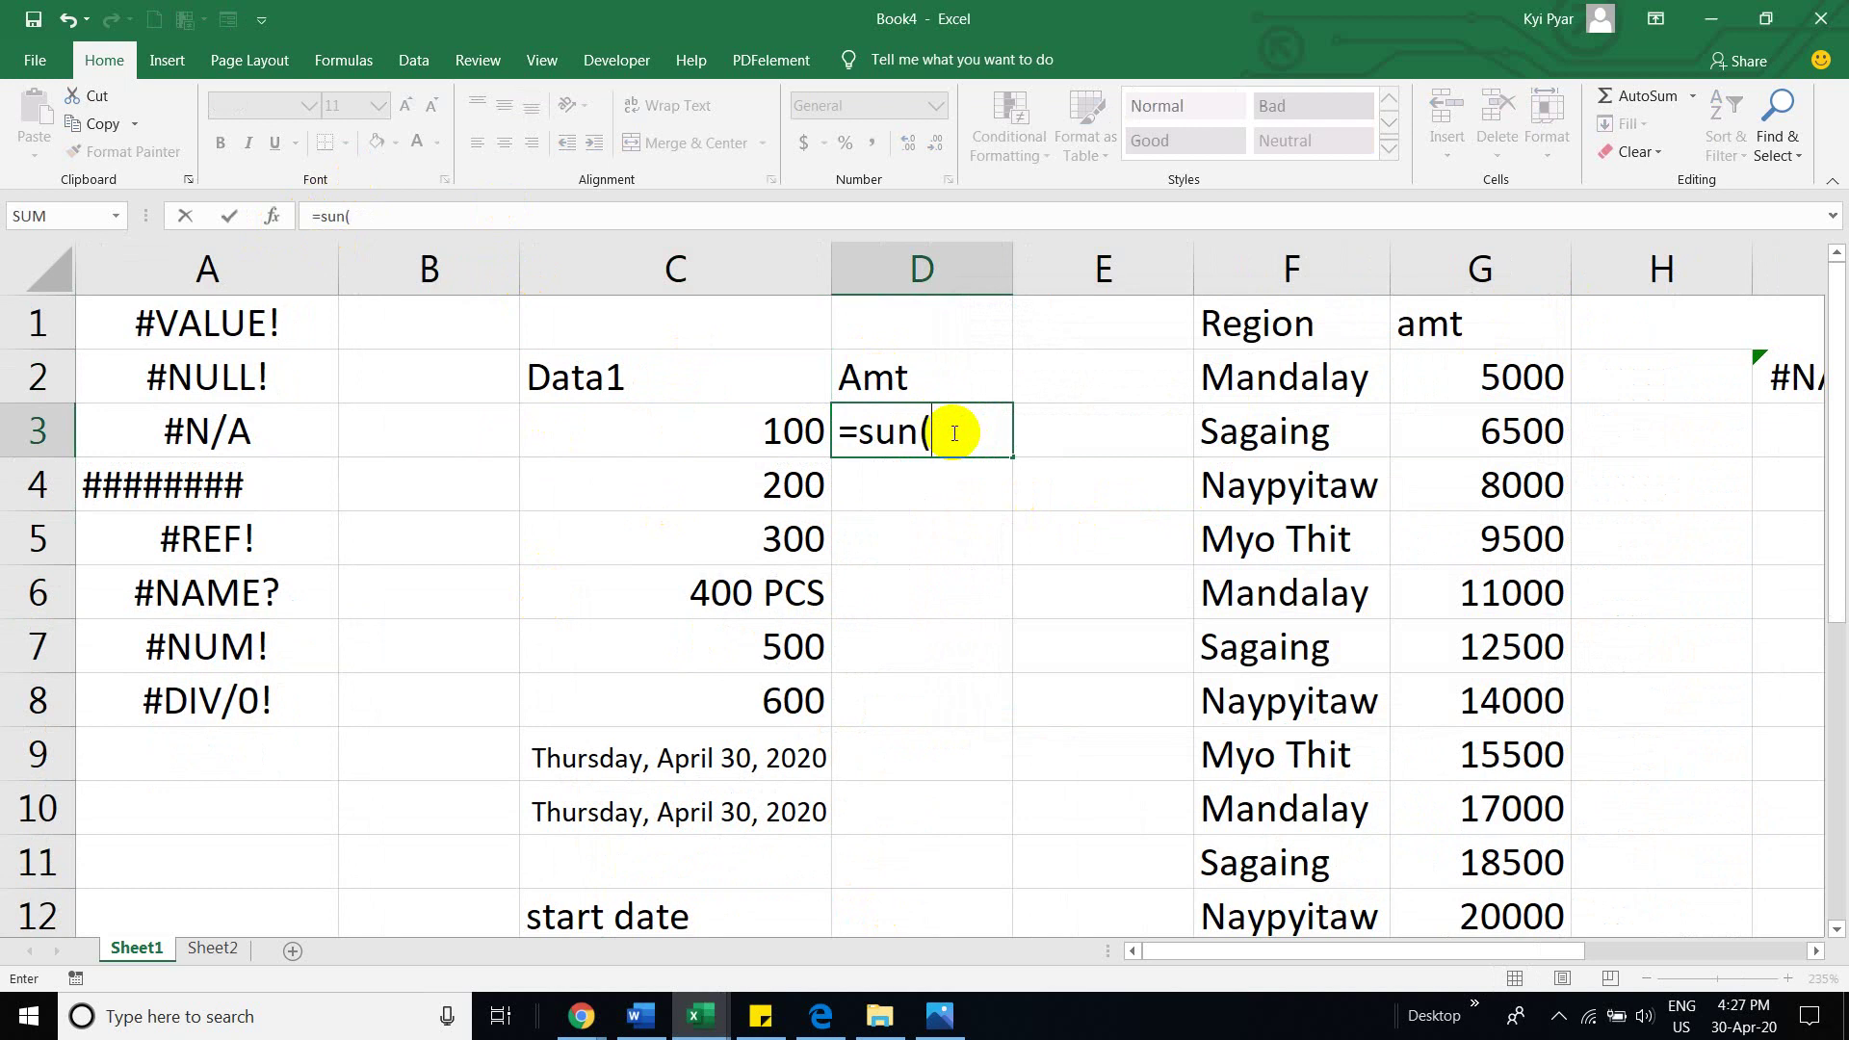
pyautogui.moveTo(648, 423); pyautogui.dragTo(672, 699)
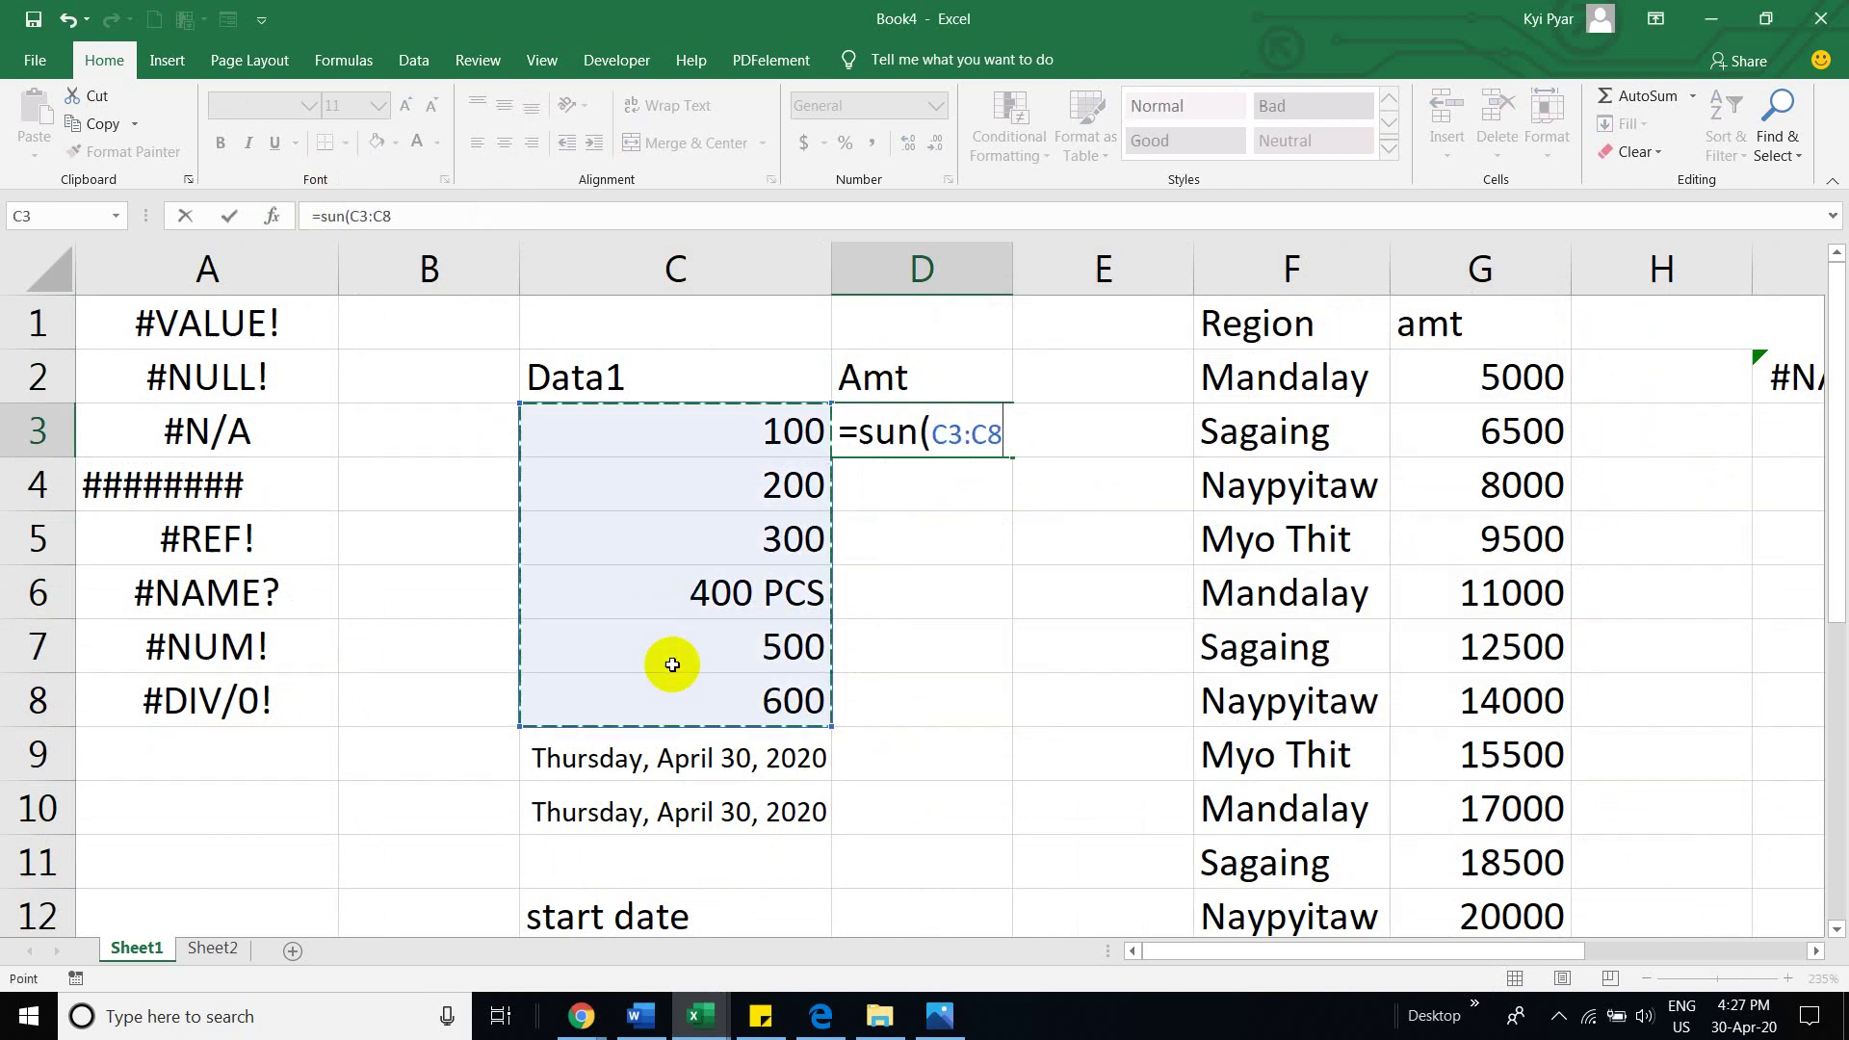
pyautogui.write(')')
pyautogui.press('Return')
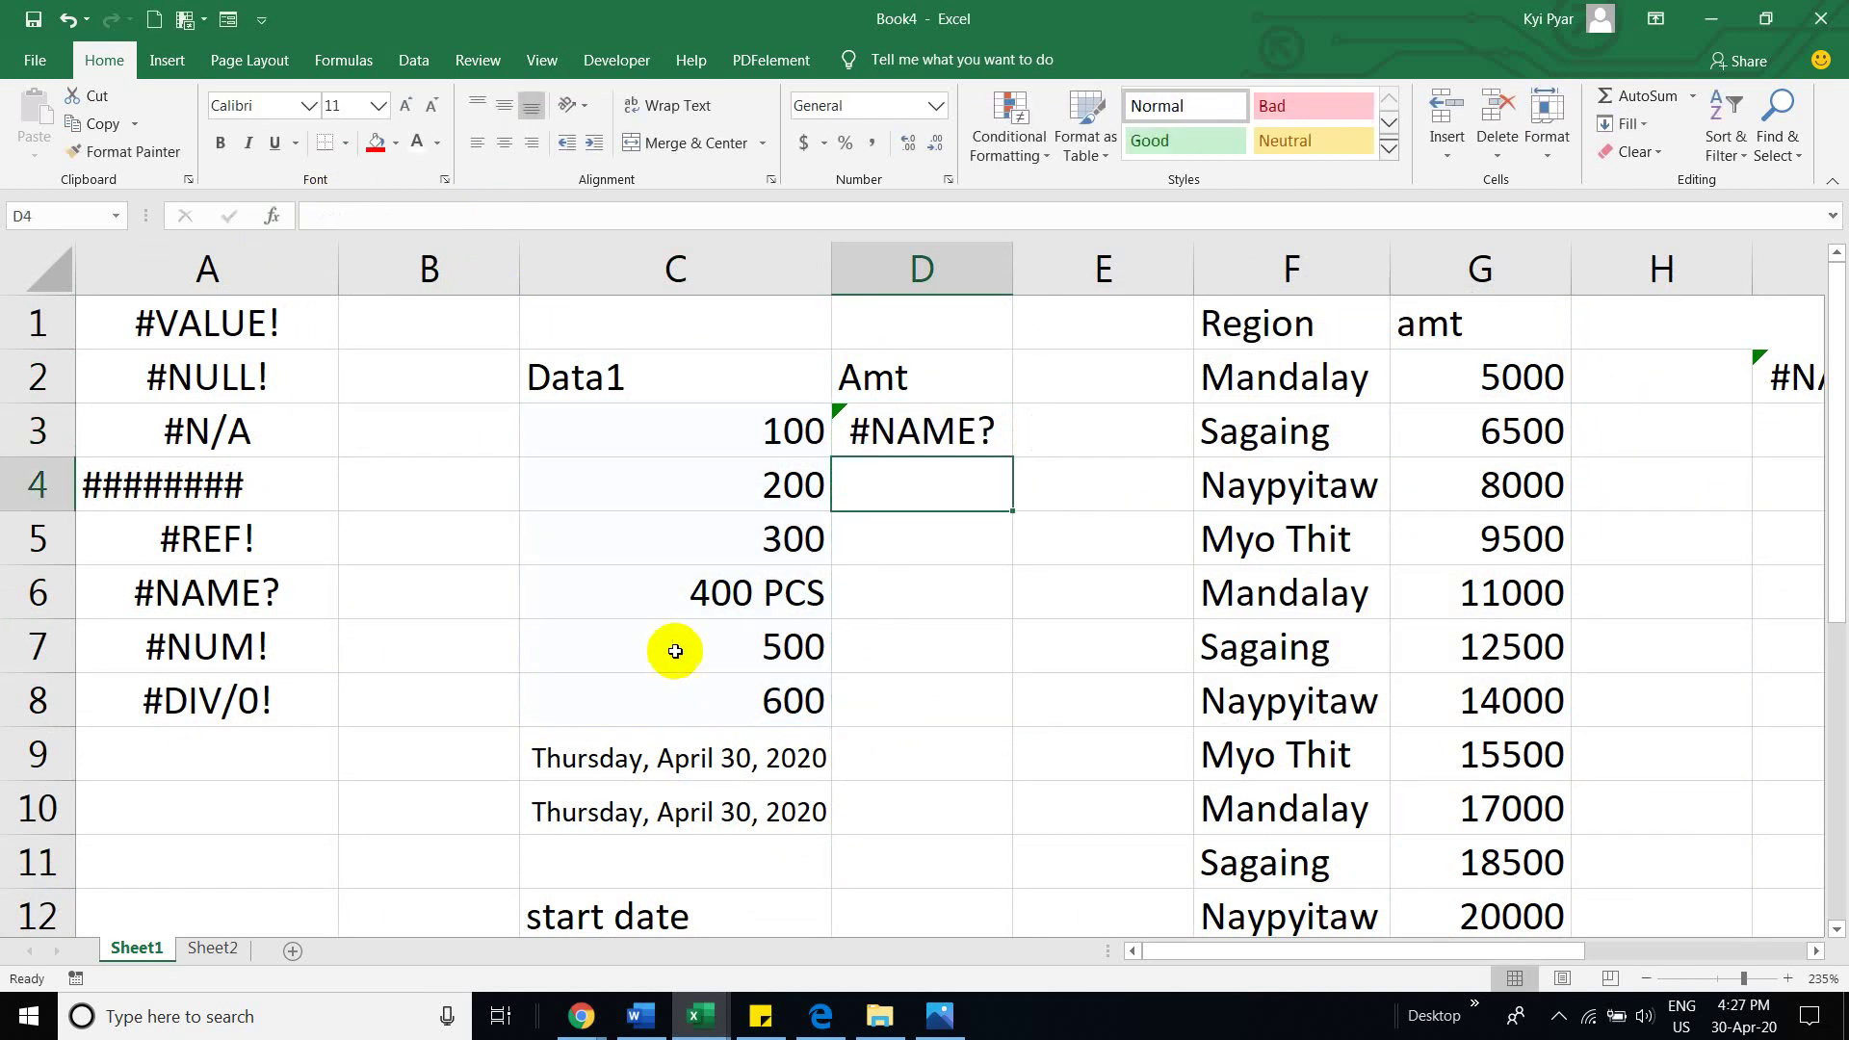
# - Fix D3's 'sun' to 'sum' so =SUM(C3:C8) returns 2100
pyautogui.click(949, 426)
pyautogui.doubleClick(951, 428)
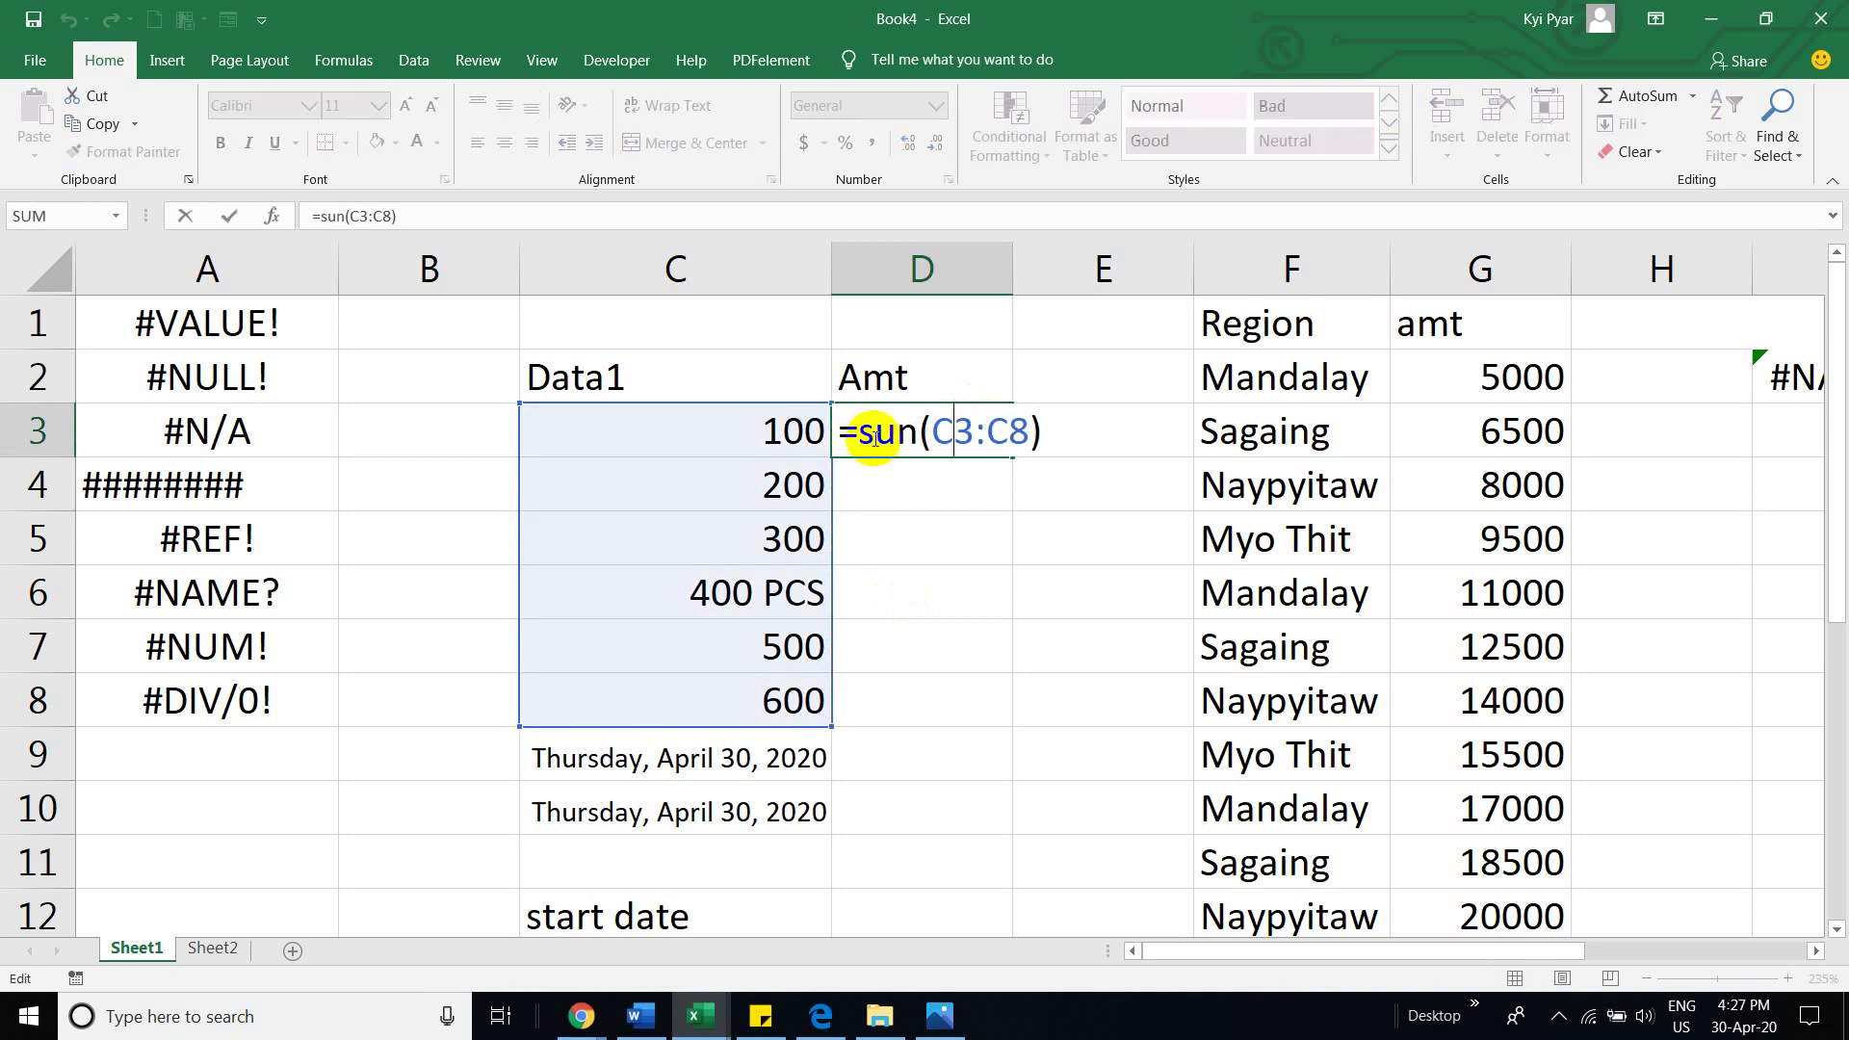
pyautogui.click(903, 428)
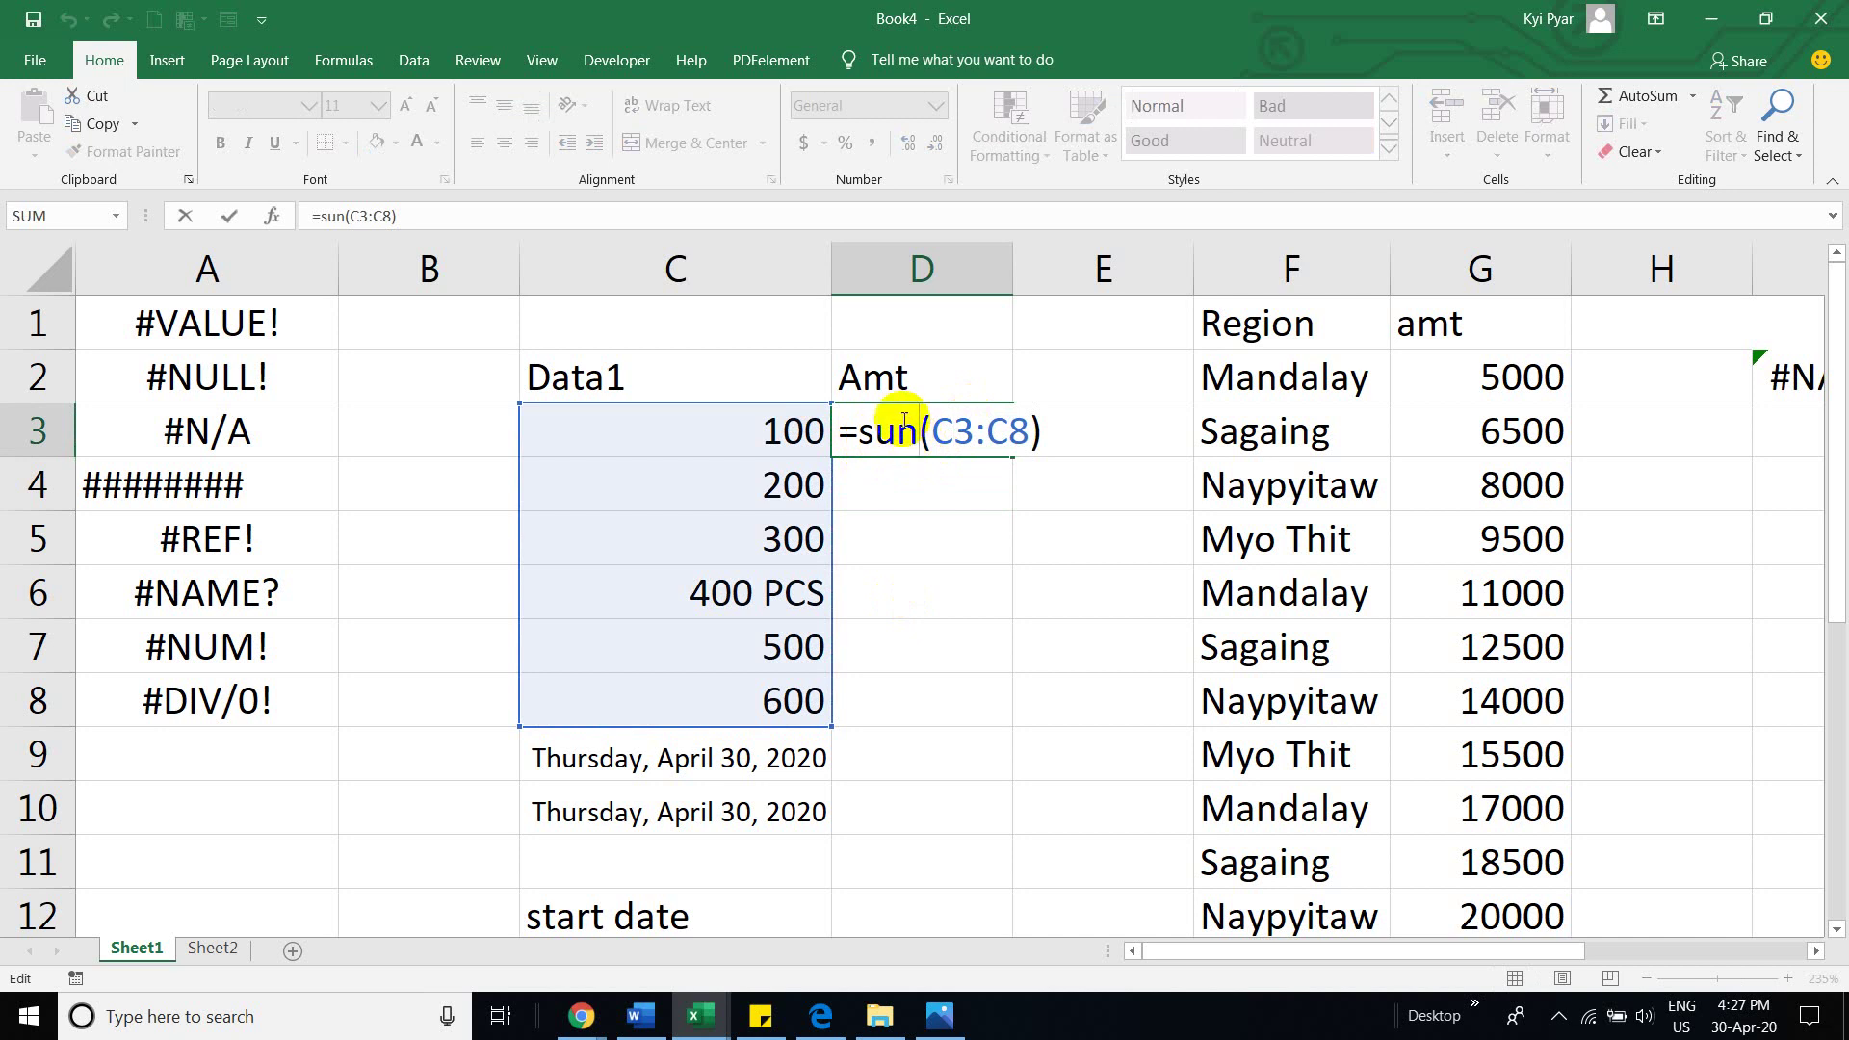
pyautogui.press('BackSpace')
pyautogui.write('m')
pyautogui.press('Return')
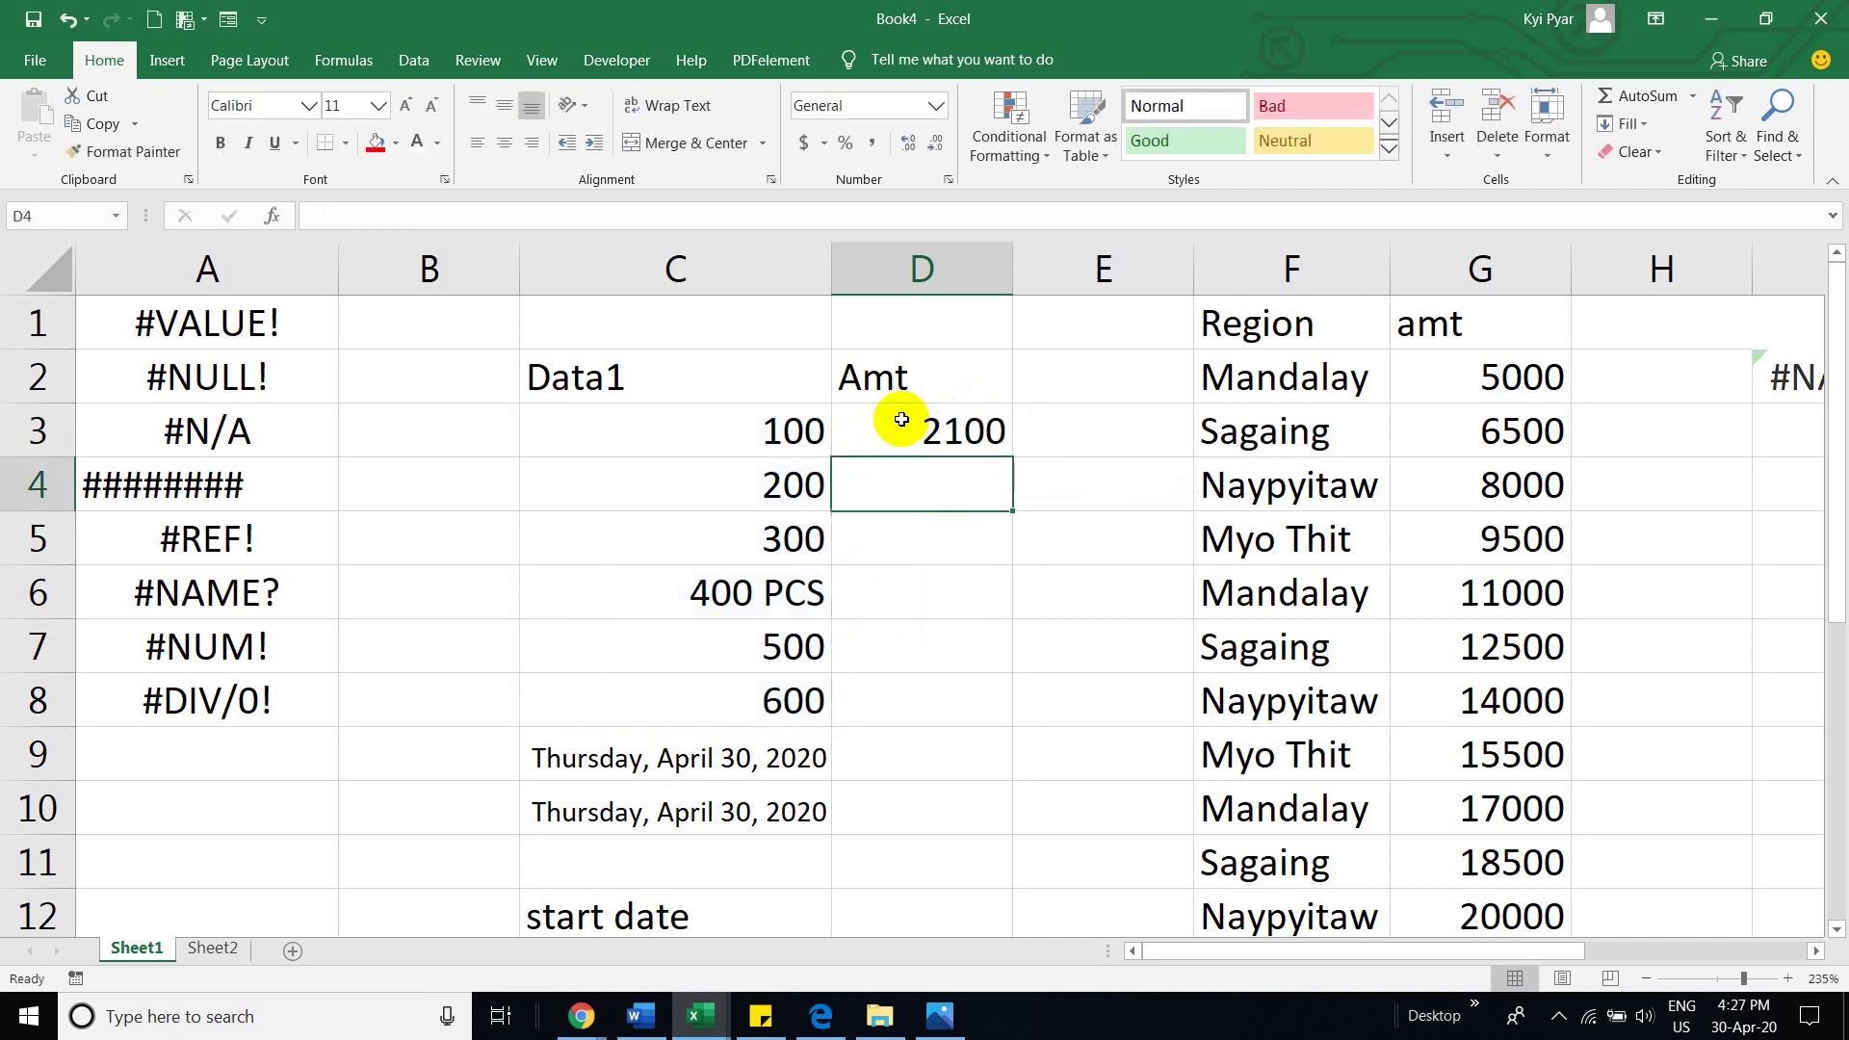
pyautogui.click(902, 419)
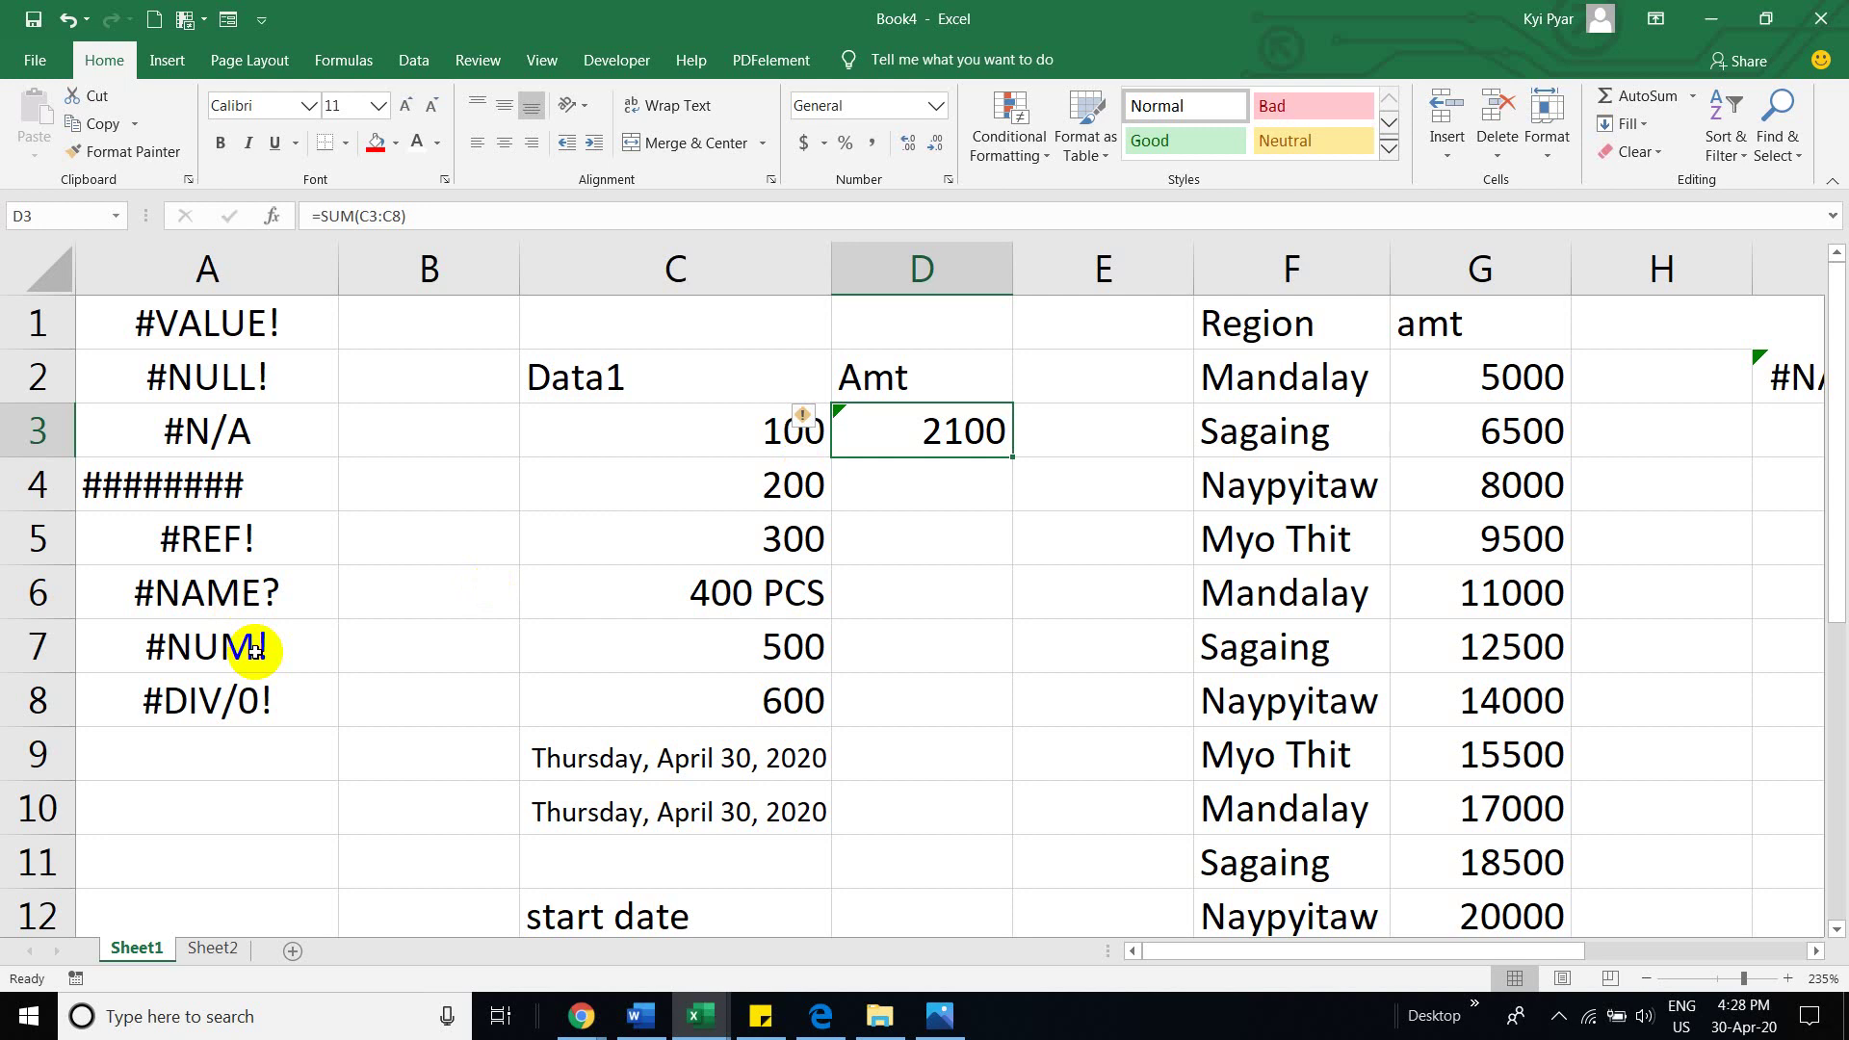
# - Go back to the slides in Photos and advance to the '7. NUM.JPG' #NUM! Error slide
pyautogui.click(940, 1016)
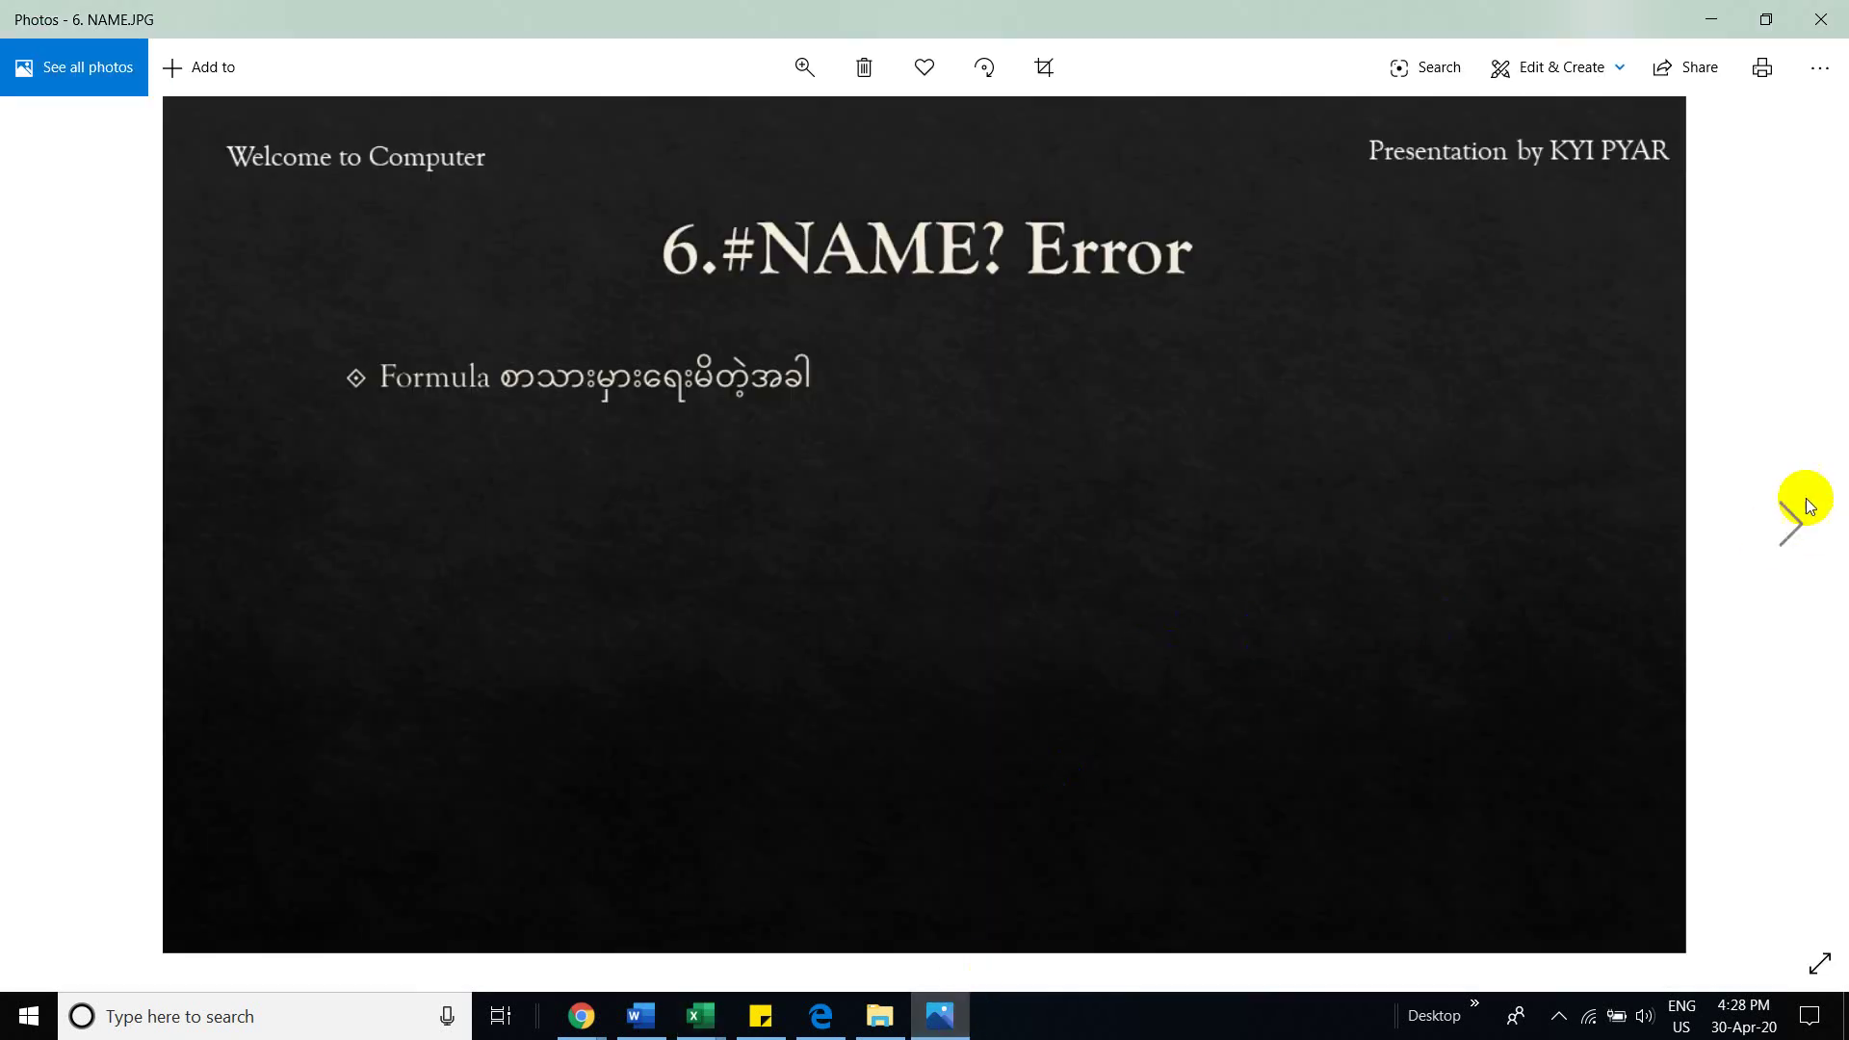
pyautogui.click(1782, 539)
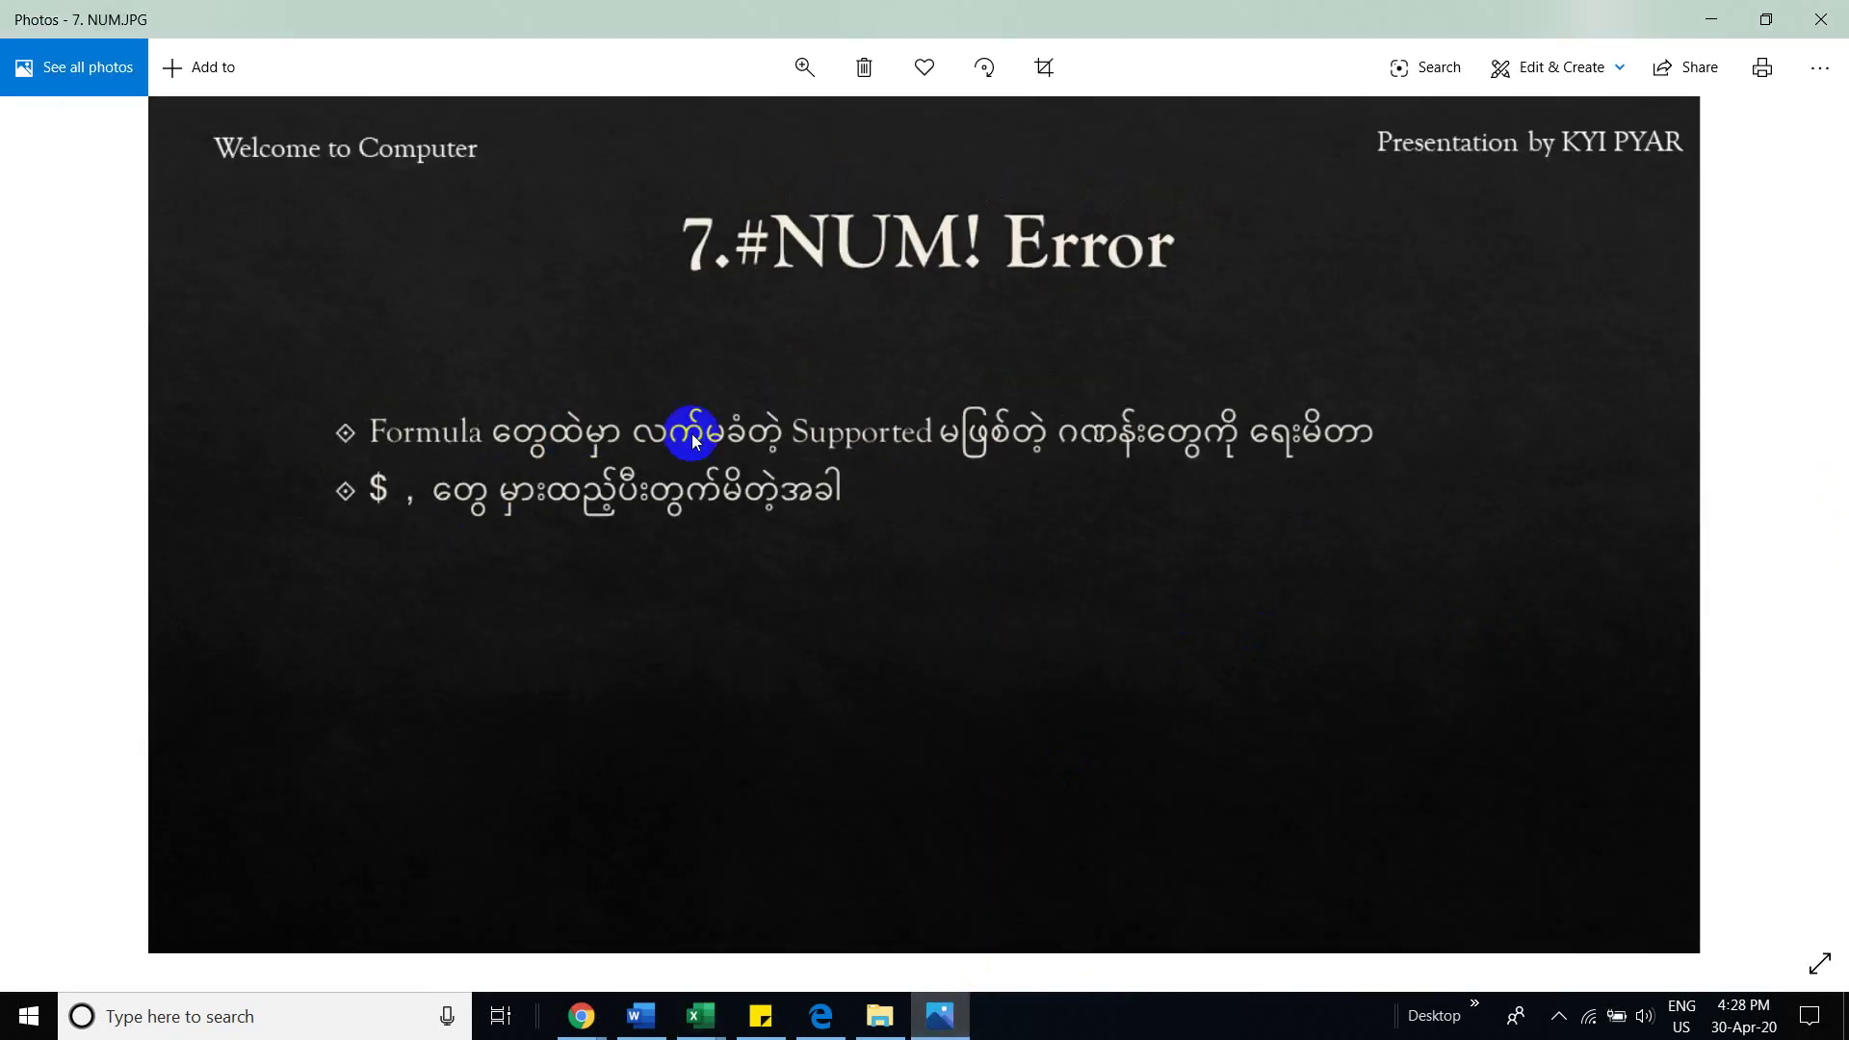
pyautogui.scroll(1, 682, 454)
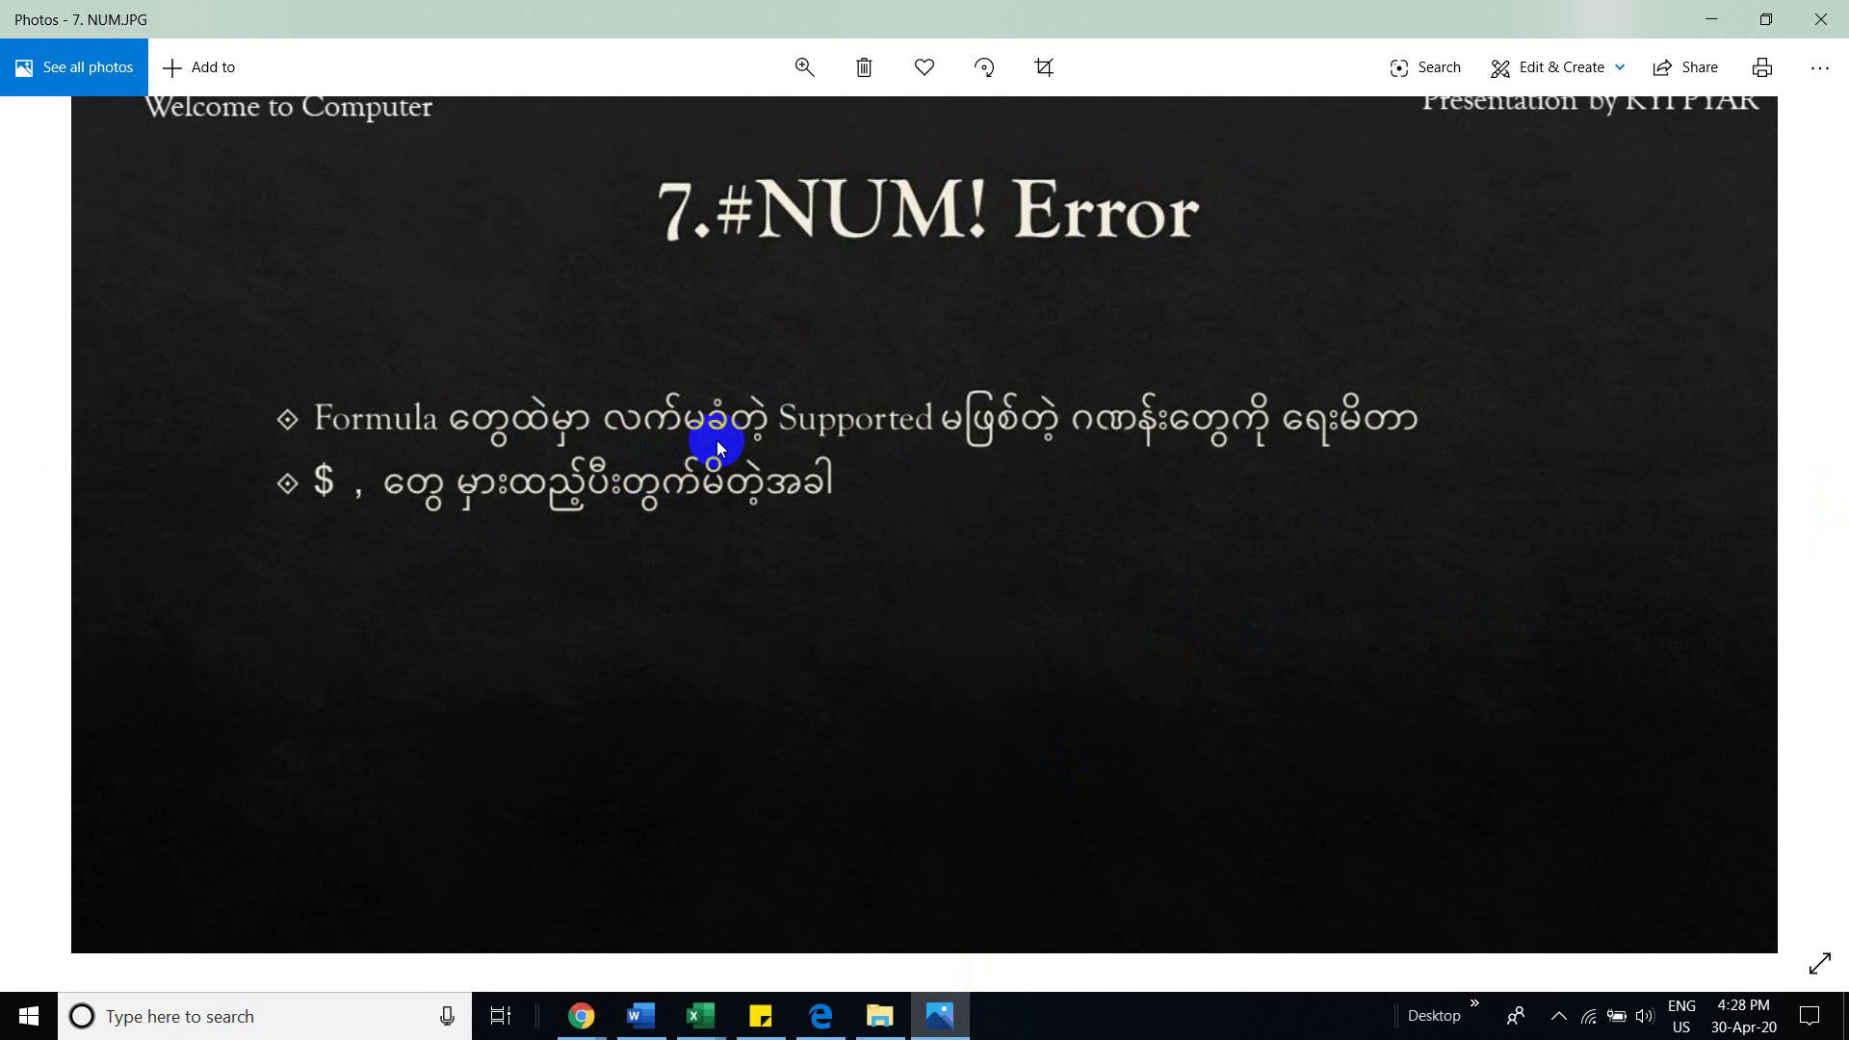
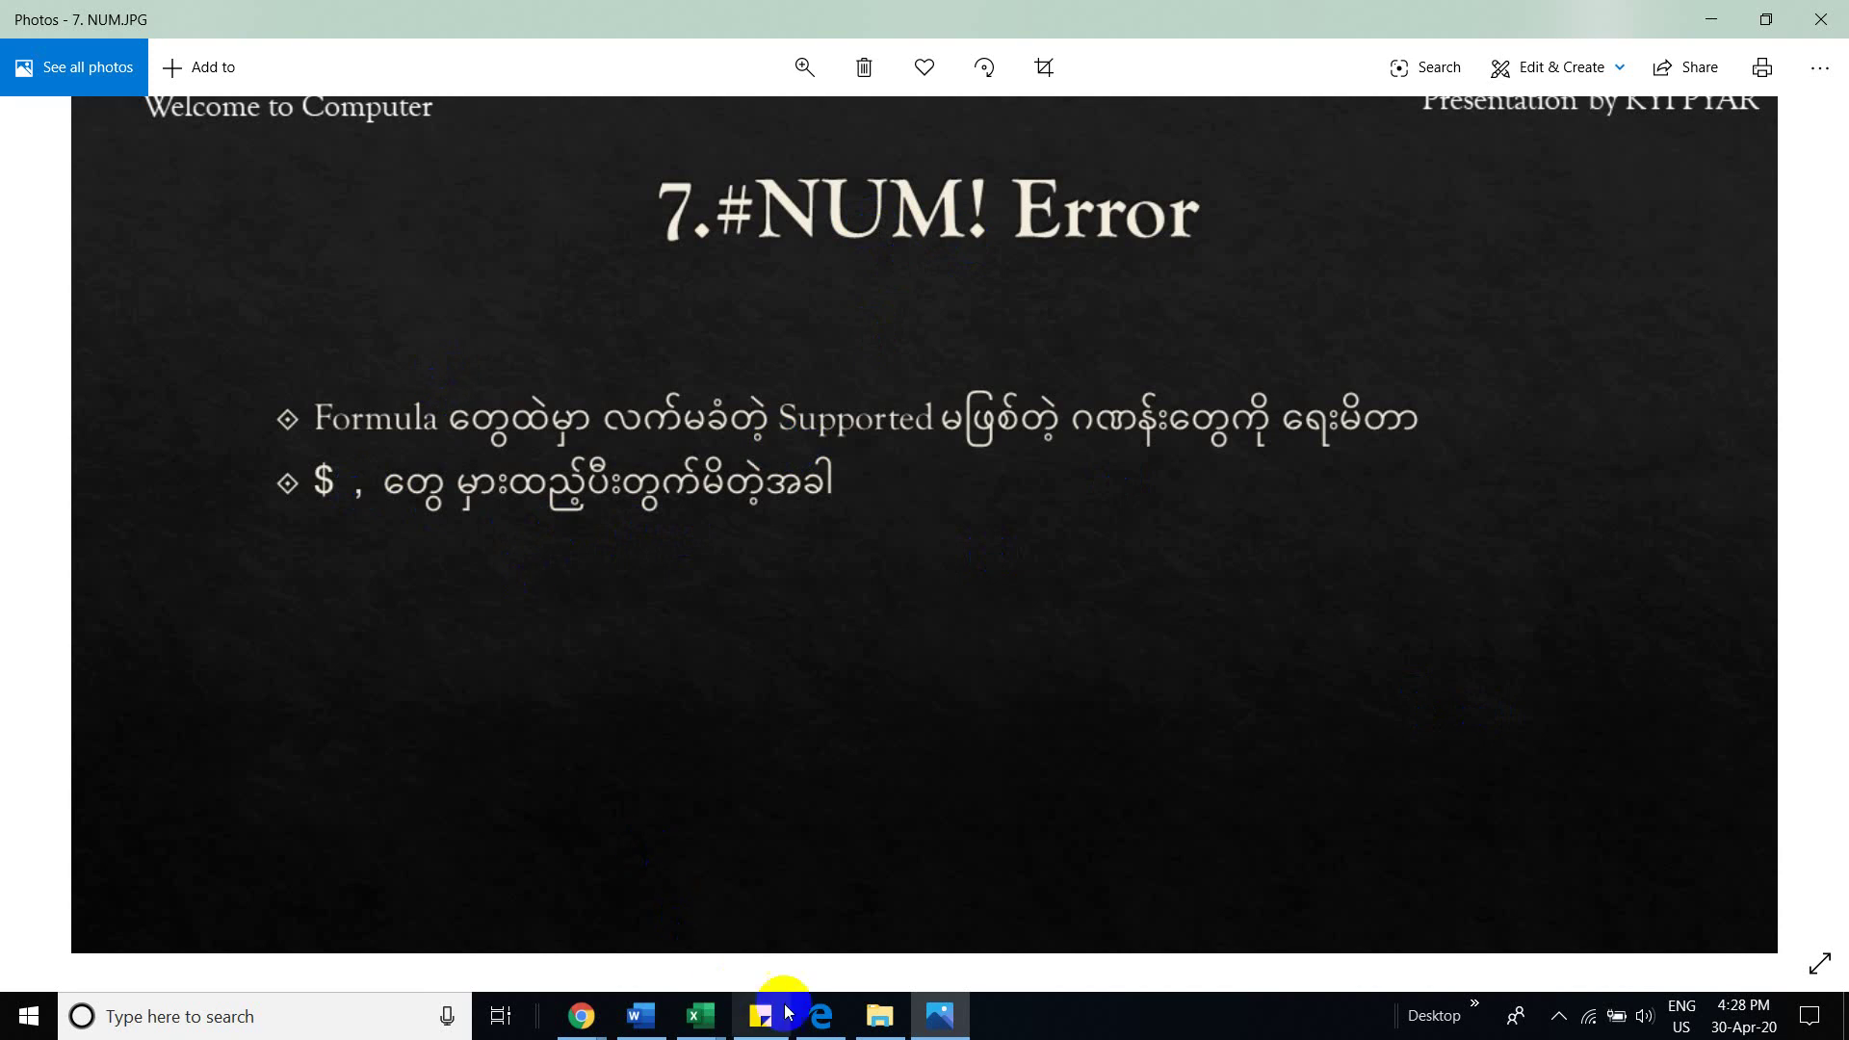
# - Bring the Book4 workbook in Excel to the front
pyautogui.moveTo(699, 1015)
pyautogui.click(873, 886)
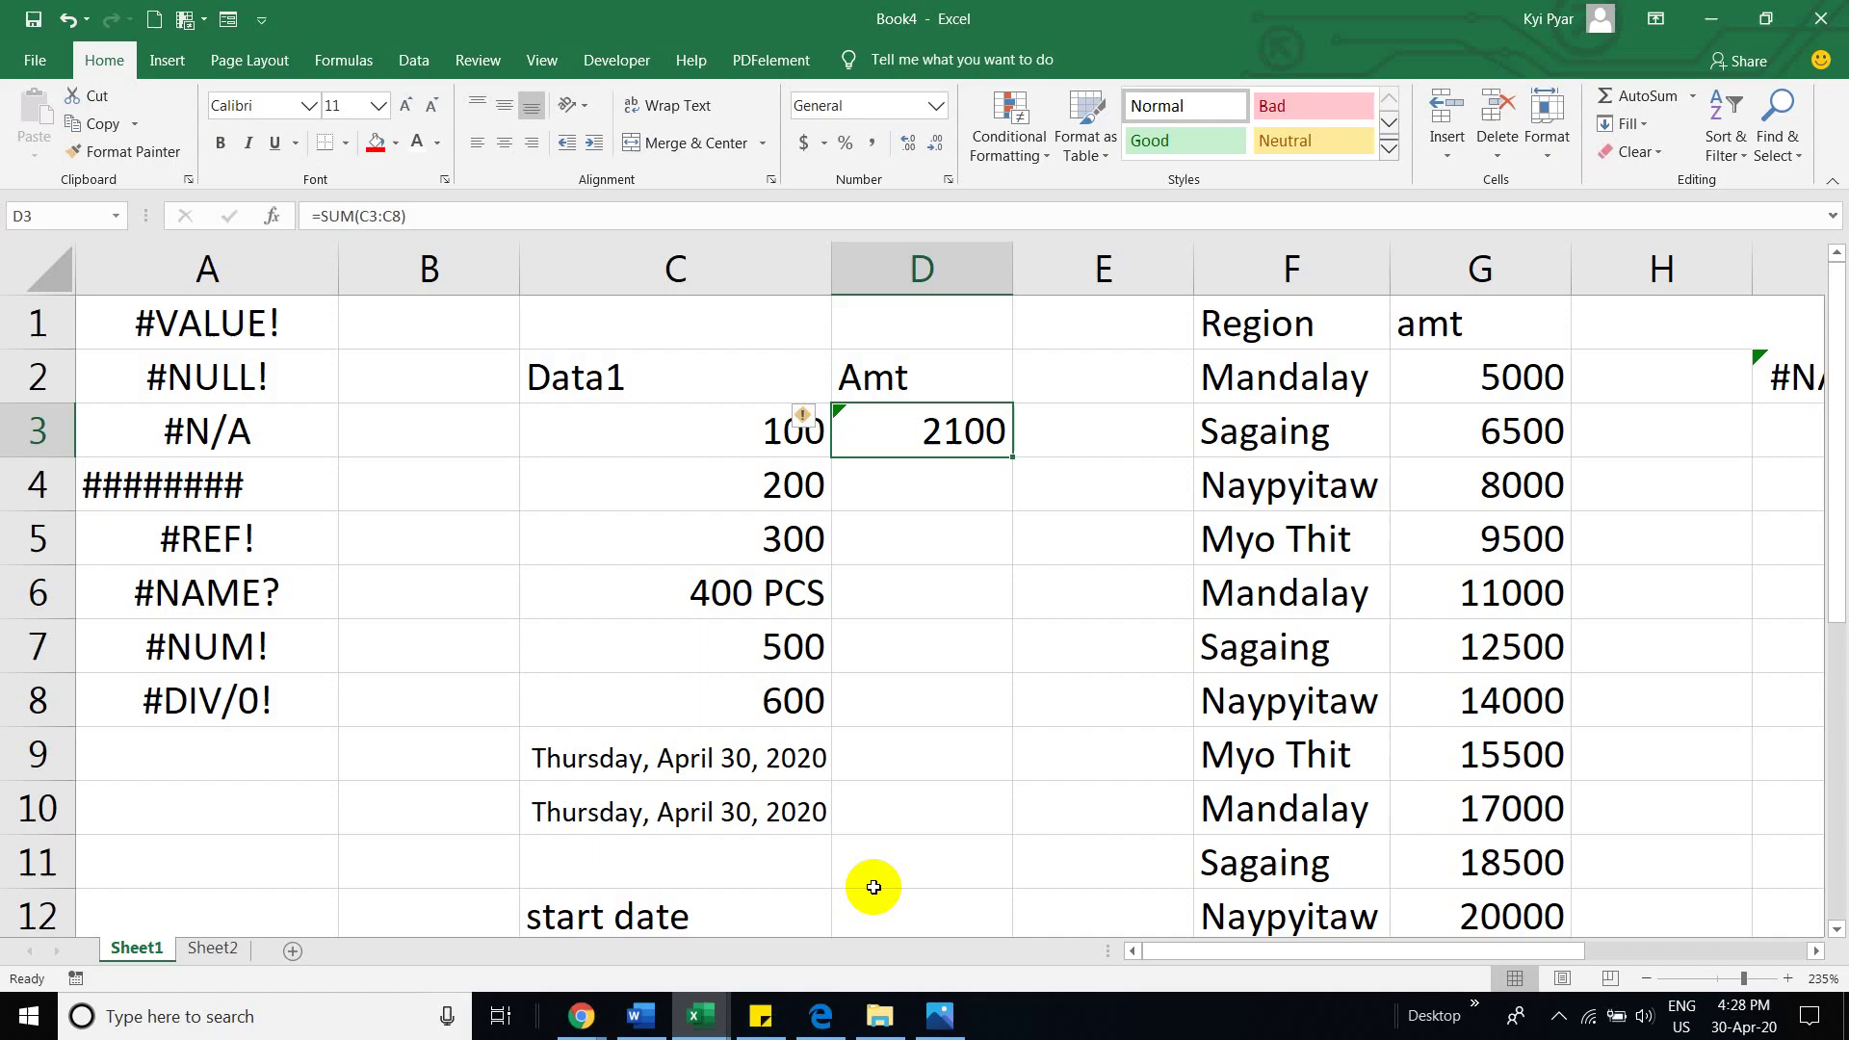
# - Enter -9 in D4 and =SQRT(D4) in D5, producing #NUM!
pyautogui.click(941, 541)
pyautogui.click(937, 494)
pyautogui.write('-')
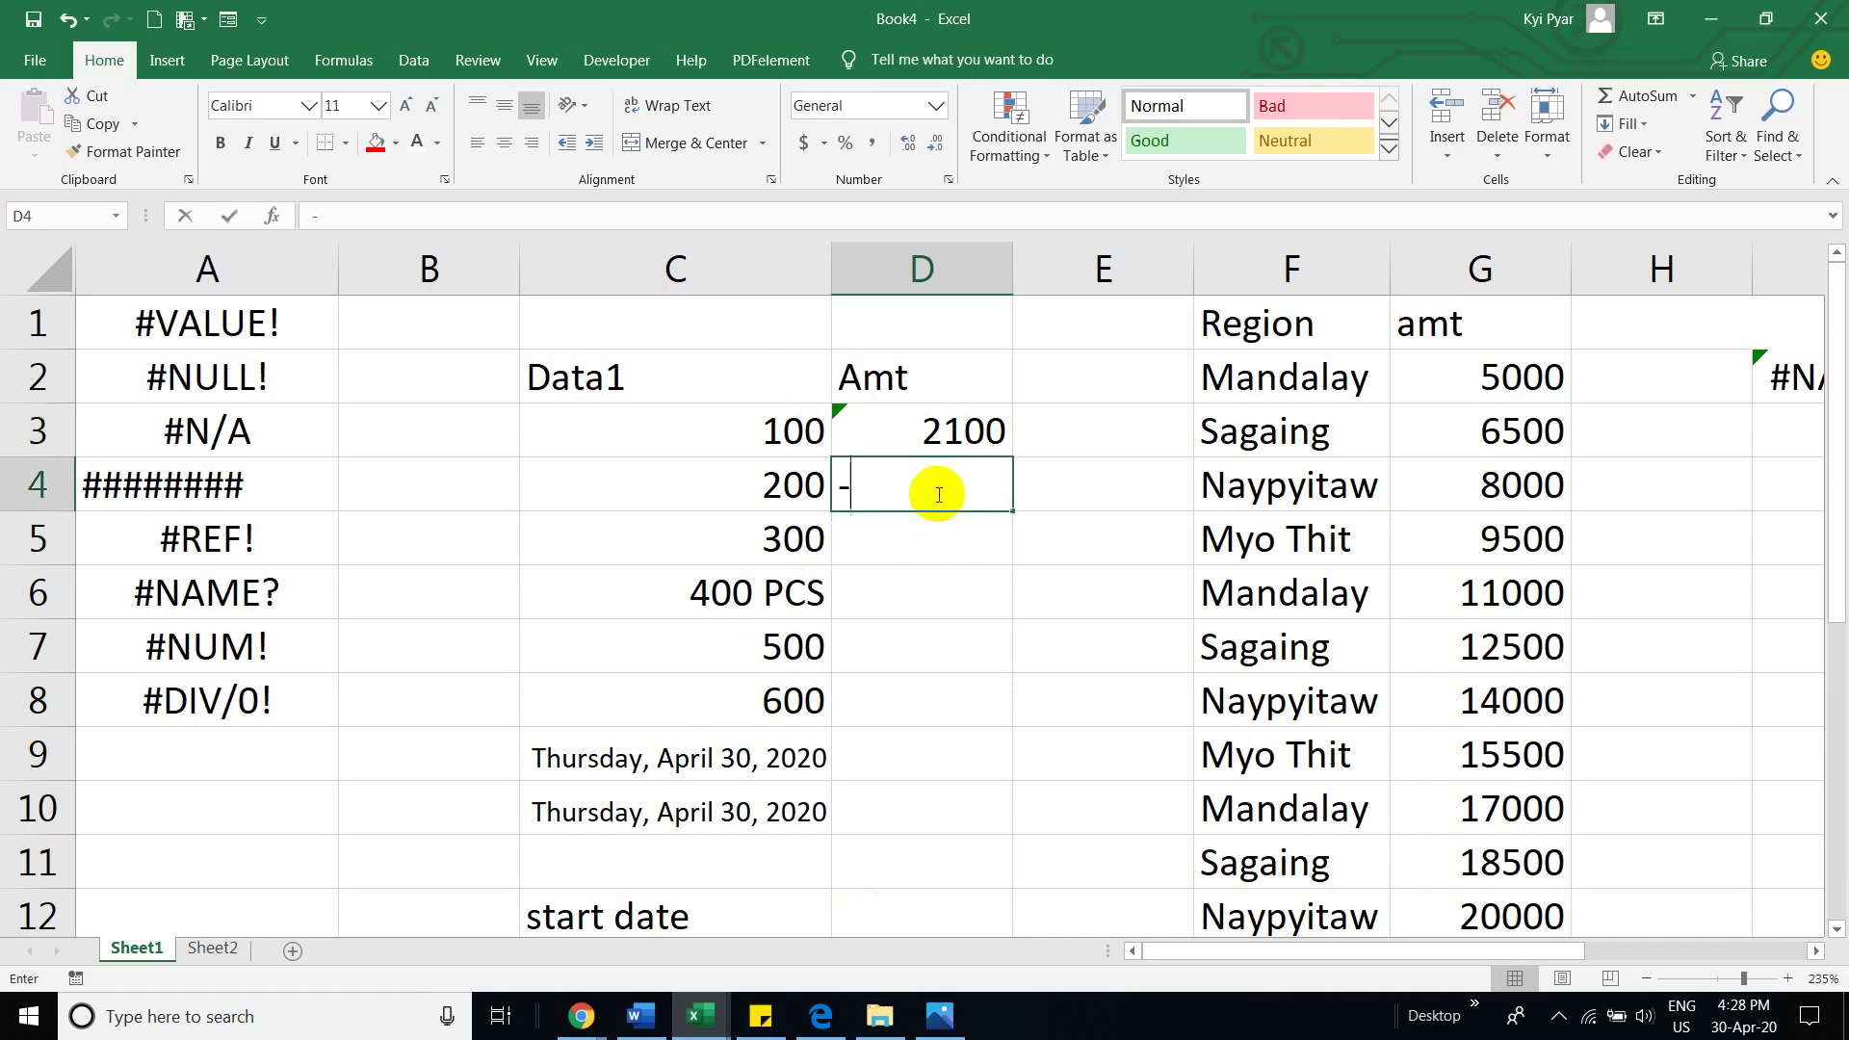
pyautogui.write('9')
pyautogui.press('Return')
pyautogui.write('=')
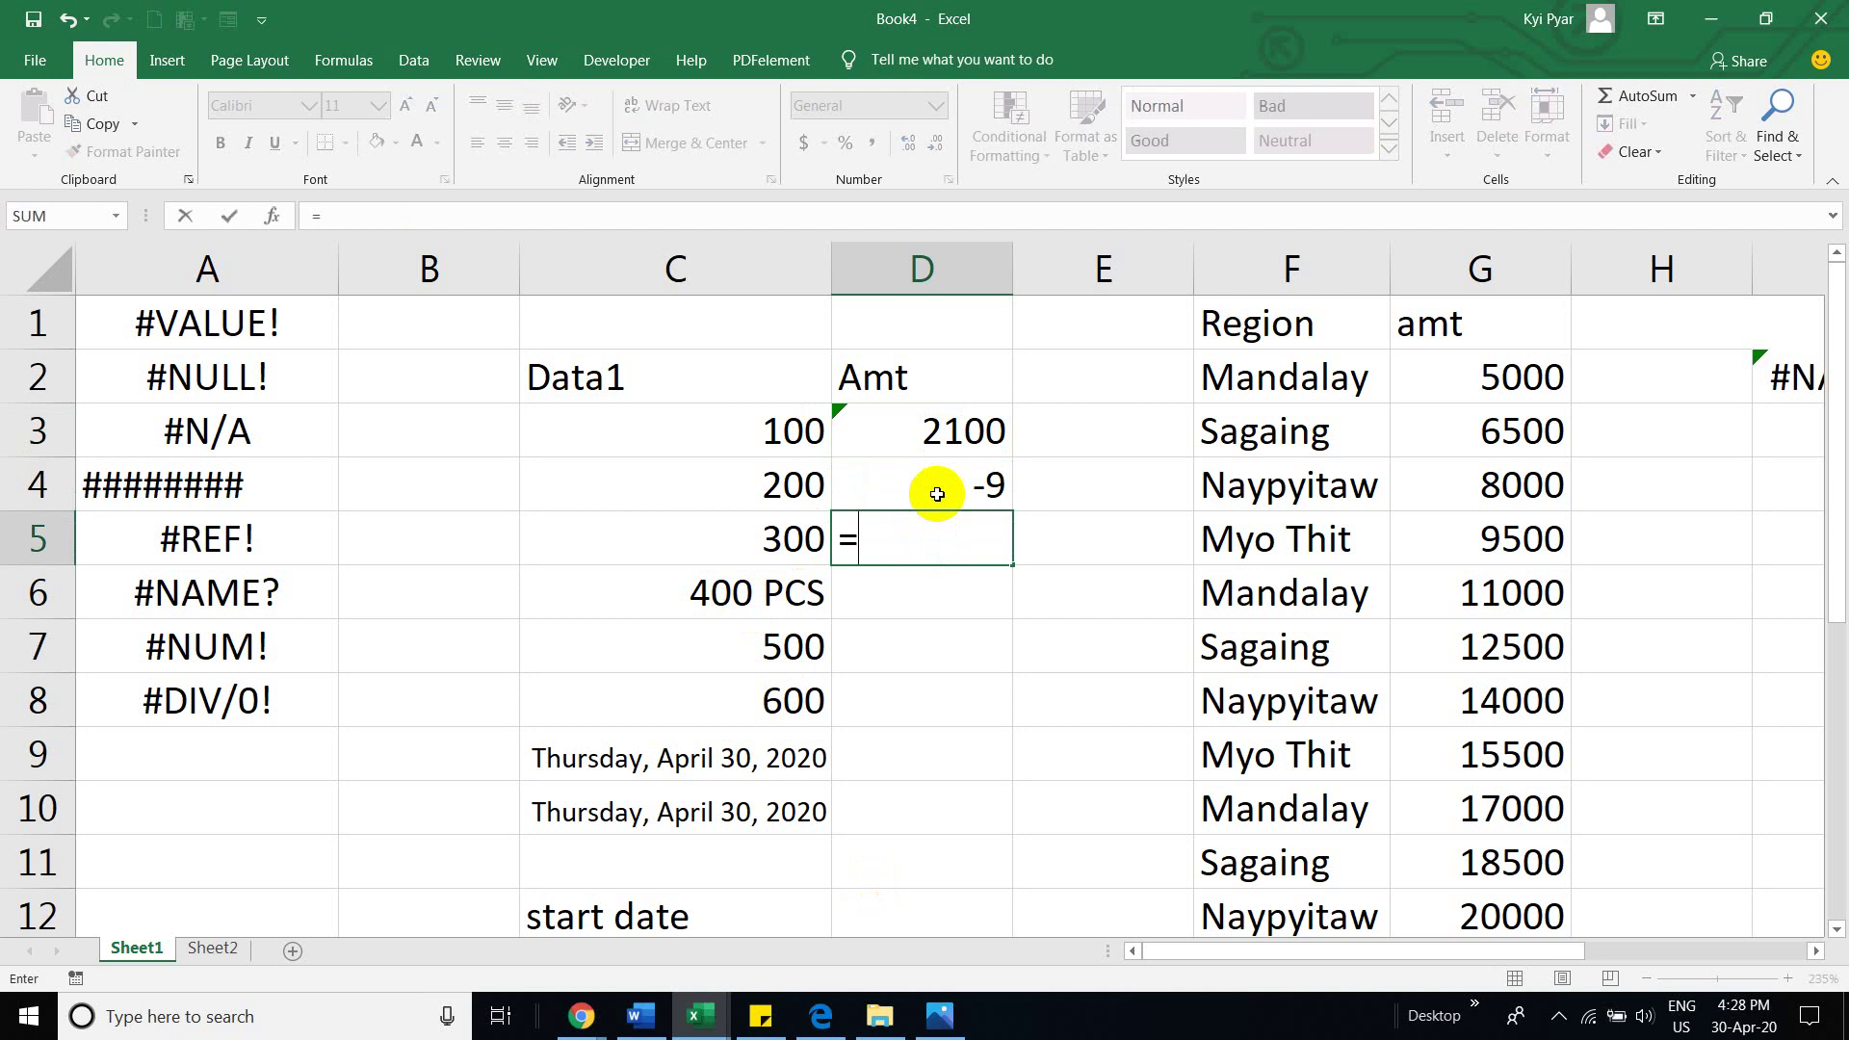
pyautogui.write('sqr')
pyautogui.press('Tab')
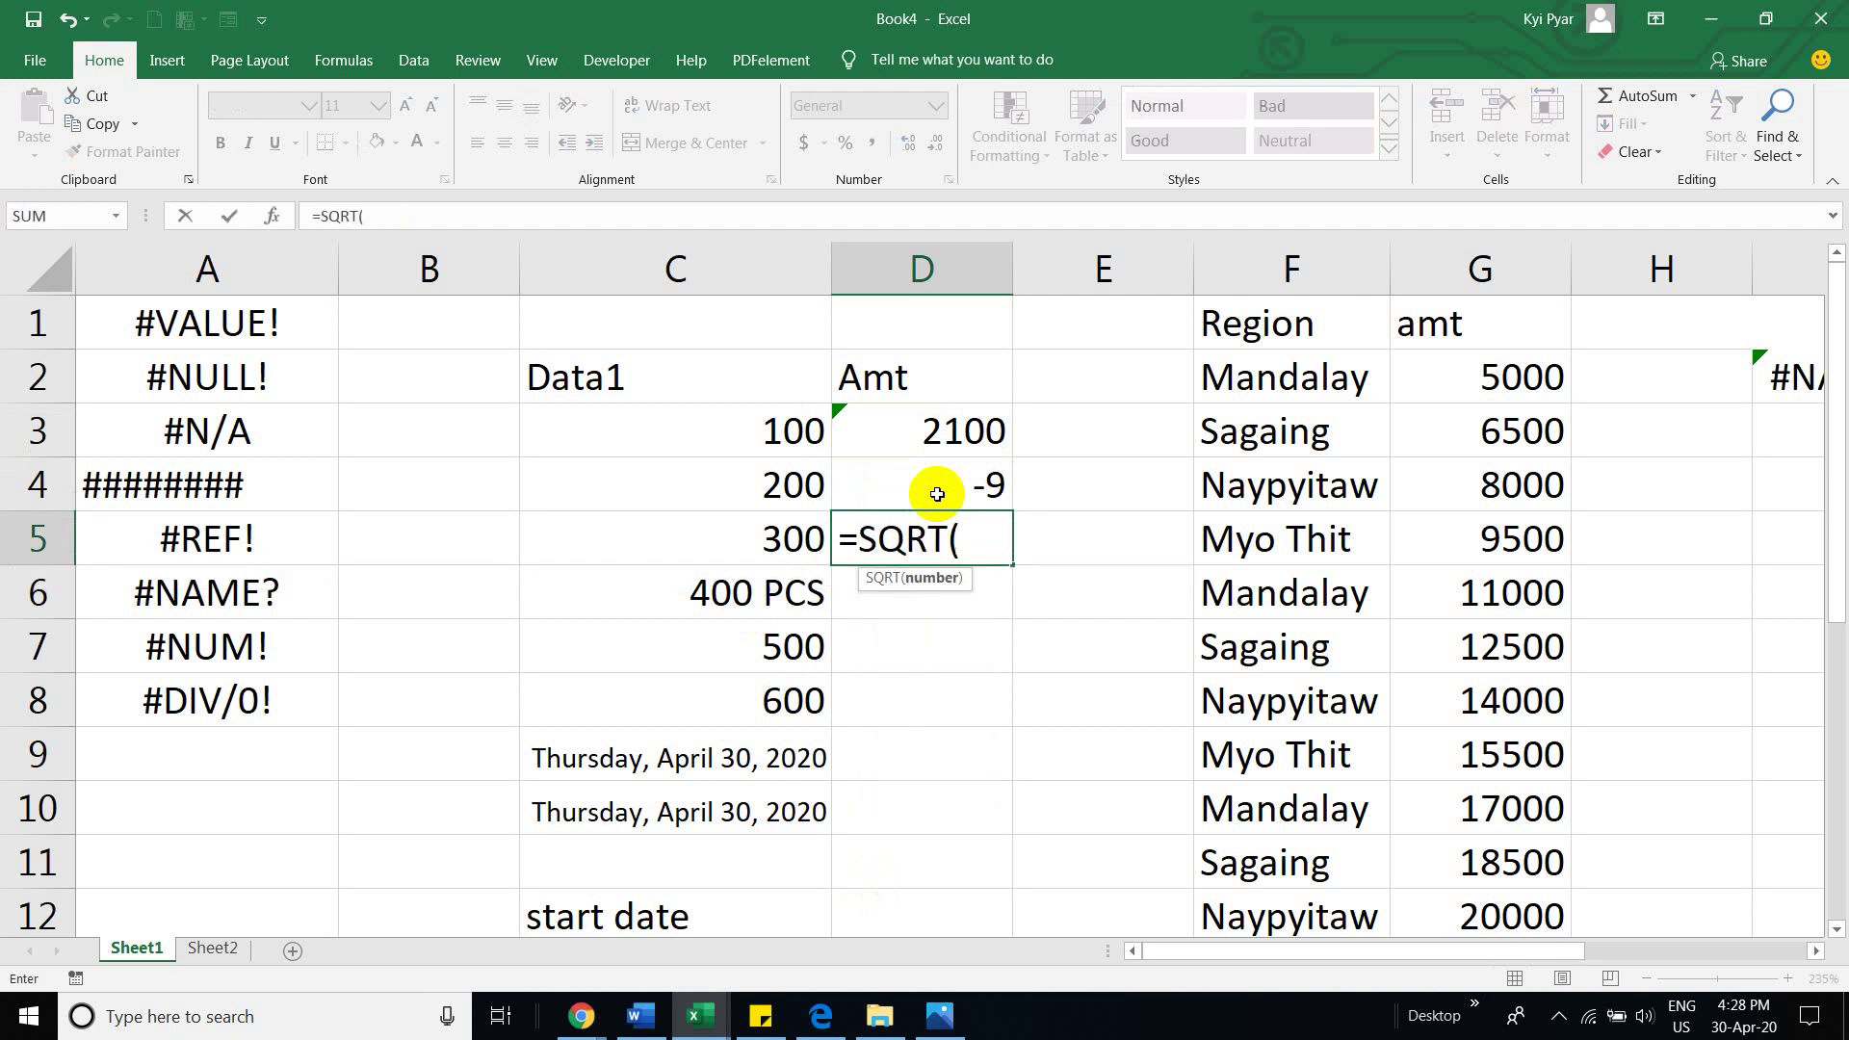
pyautogui.click(937, 494)
pyautogui.write(')')
pyautogui.press('Return')
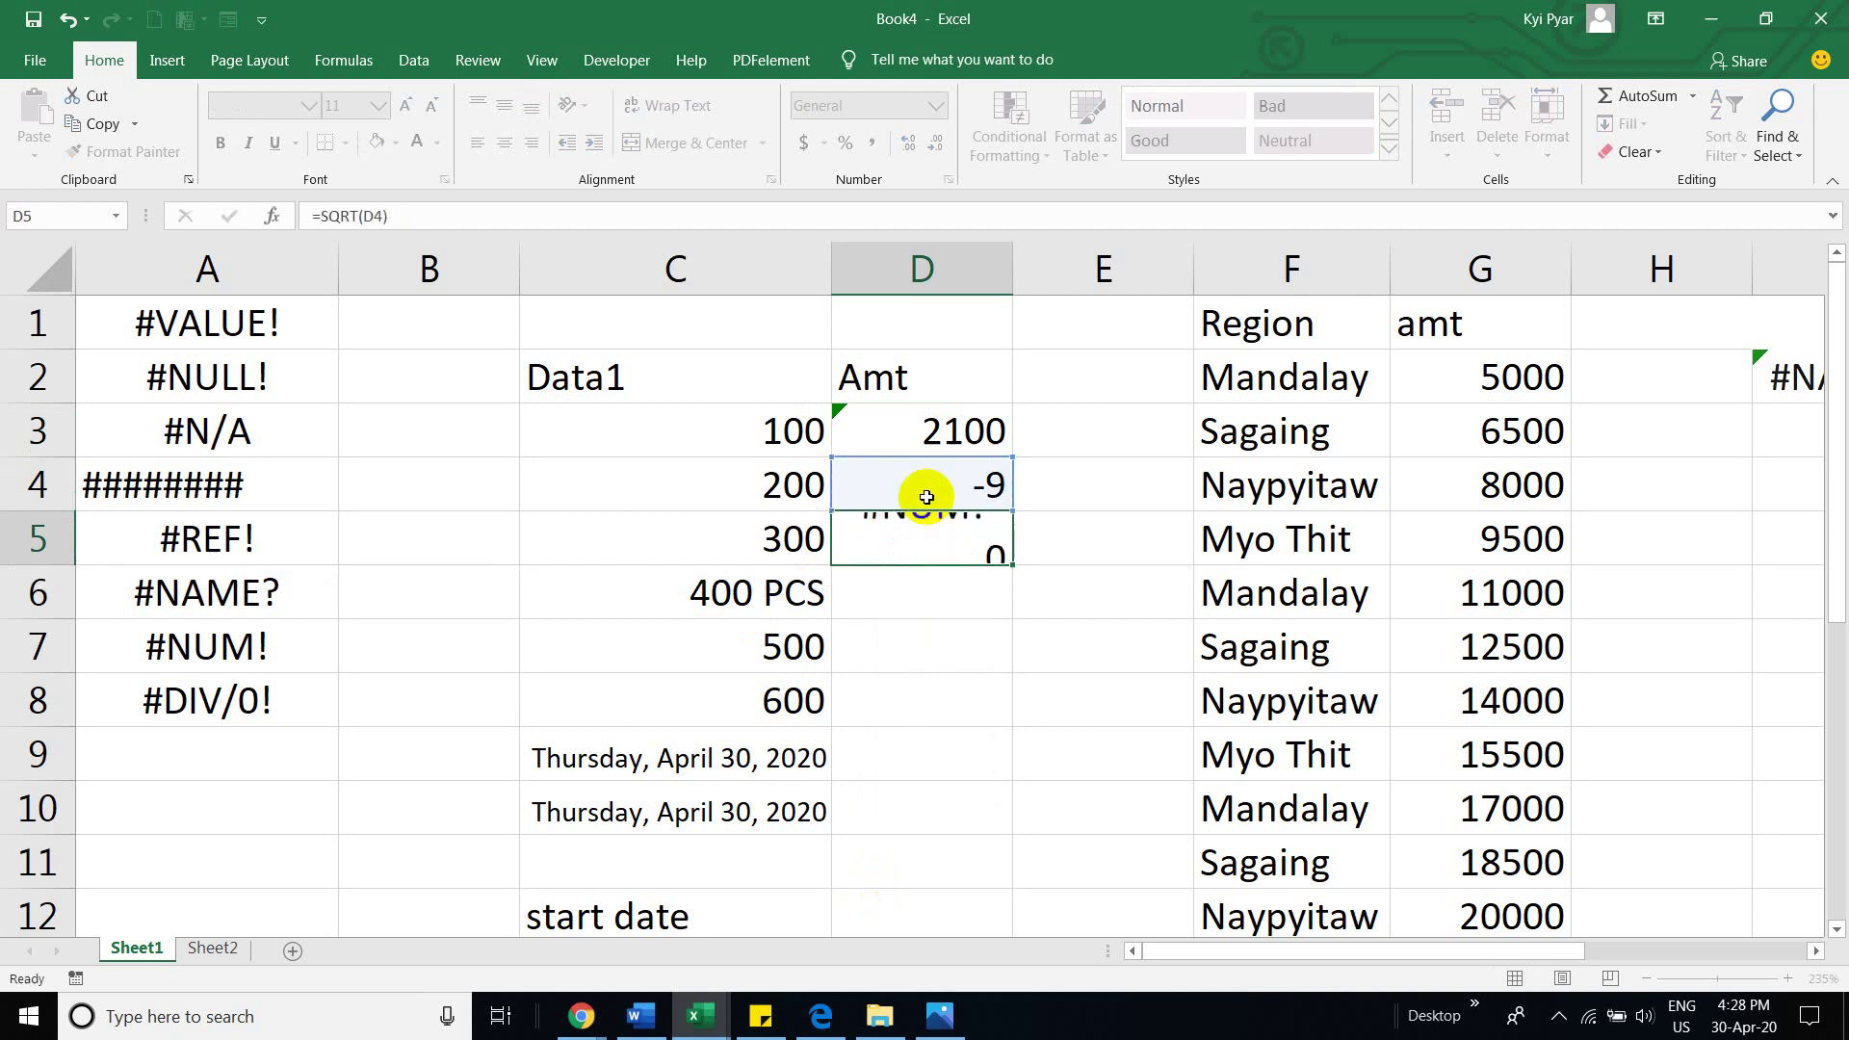
# - Inspect the -9 value in D4 and the #NUM! SQRT formula in D5
pyautogui.click(920, 539)
pyautogui.keyDown('ctrl'); pyautogui.scroll(3, 945, 583); pyautogui.keyUp('ctrl')
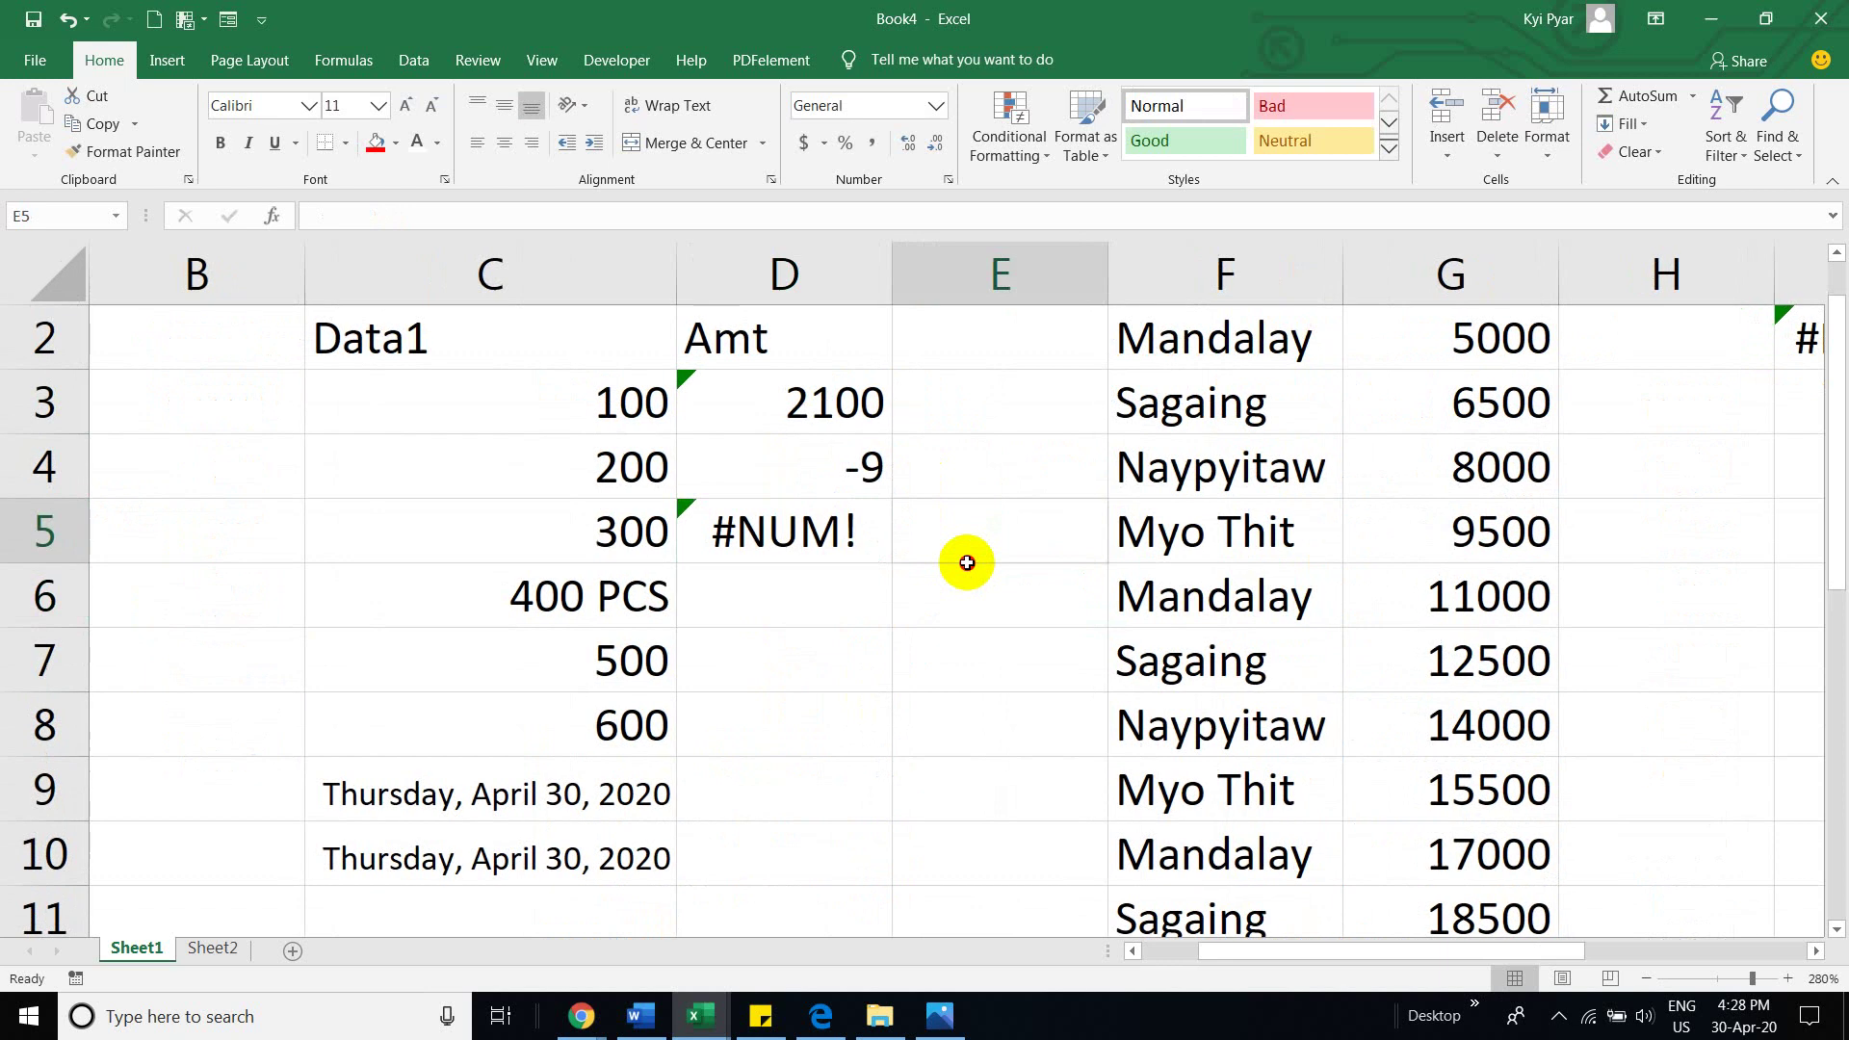
pyautogui.click(961, 553)
pyautogui.click(748, 553)
pyautogui.click(853, 475)
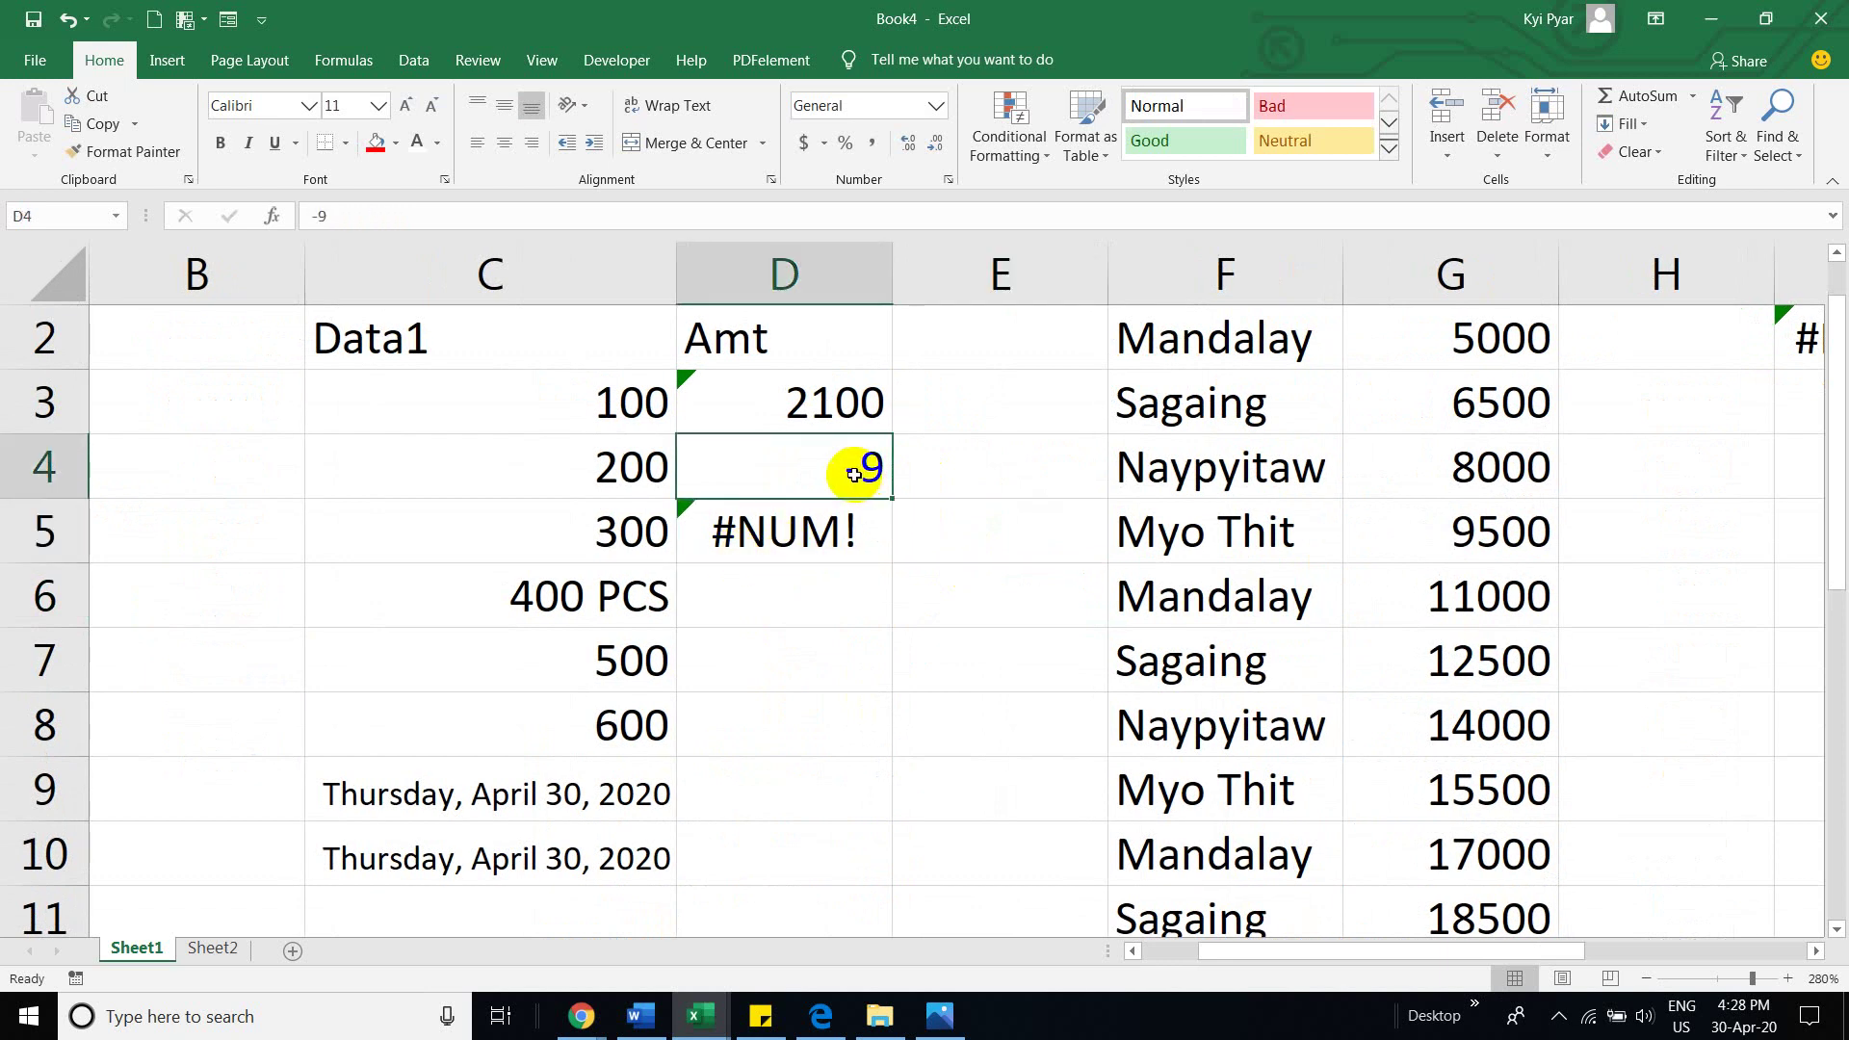
pyautogui.click(829, 506)
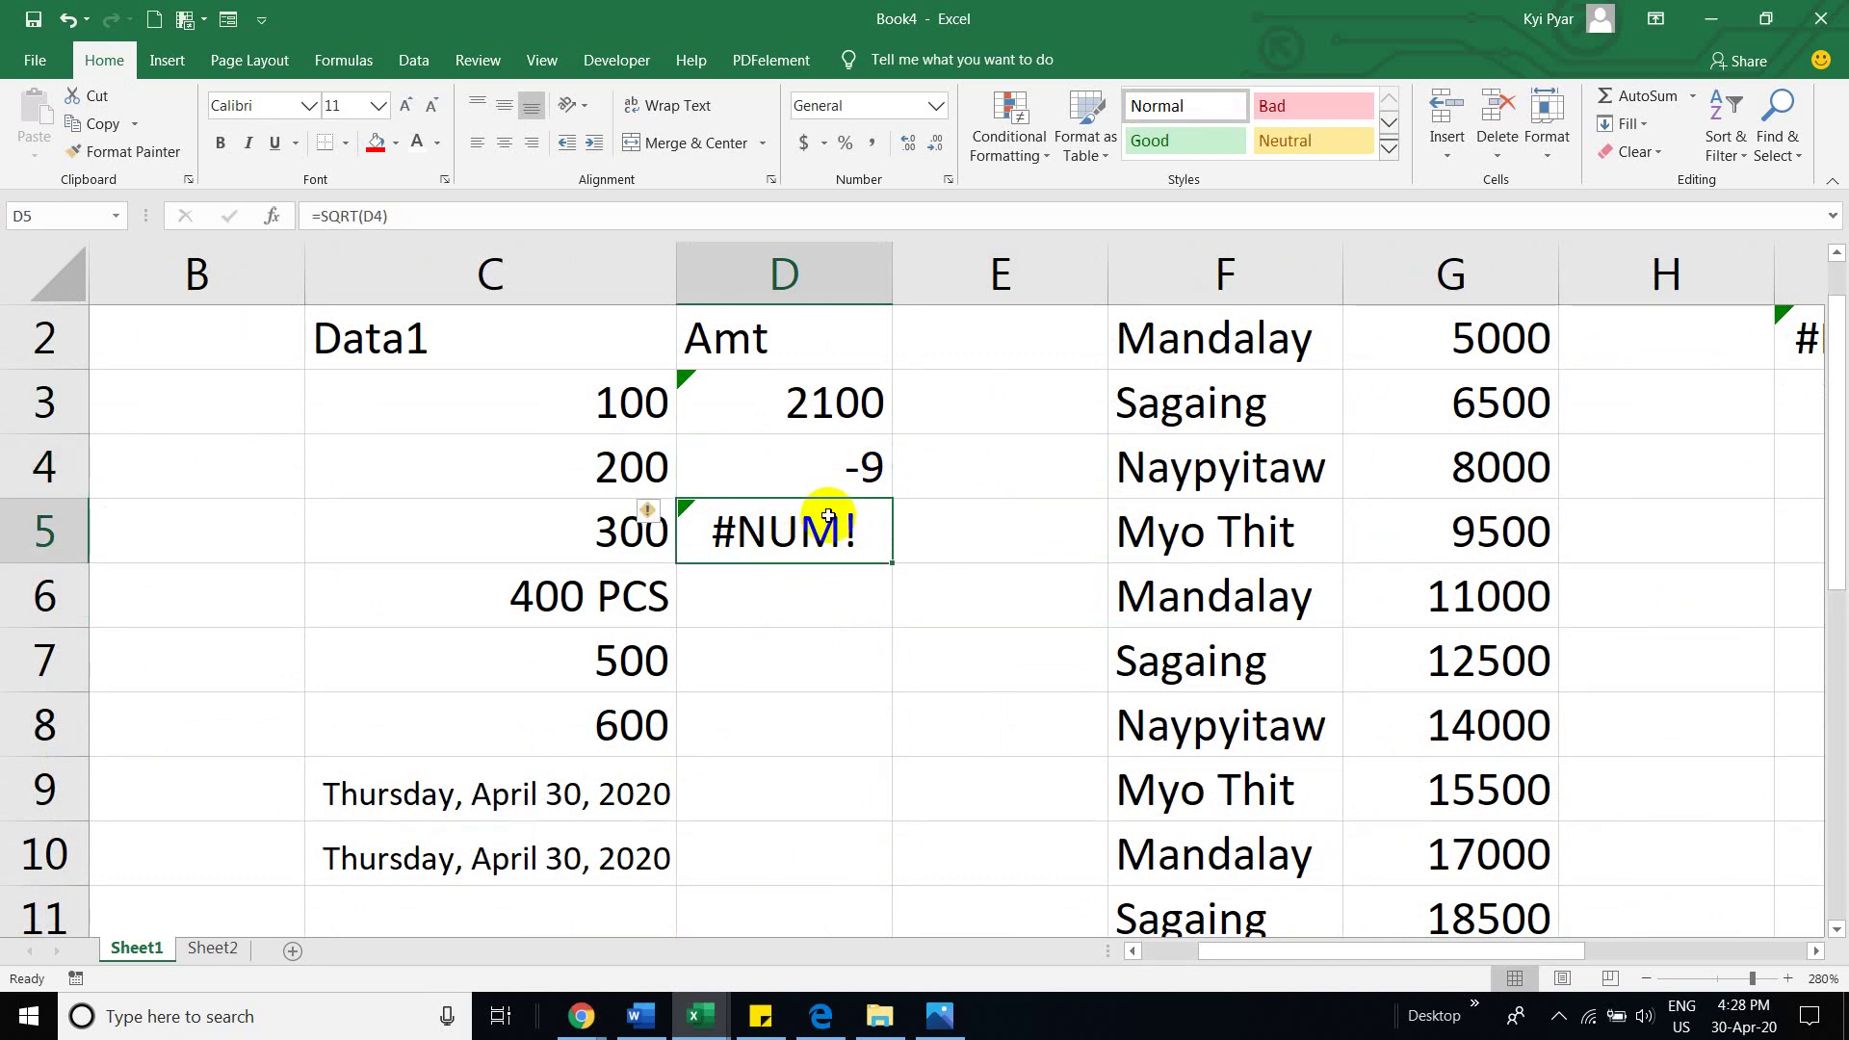
pyautogui.click(845, 586)
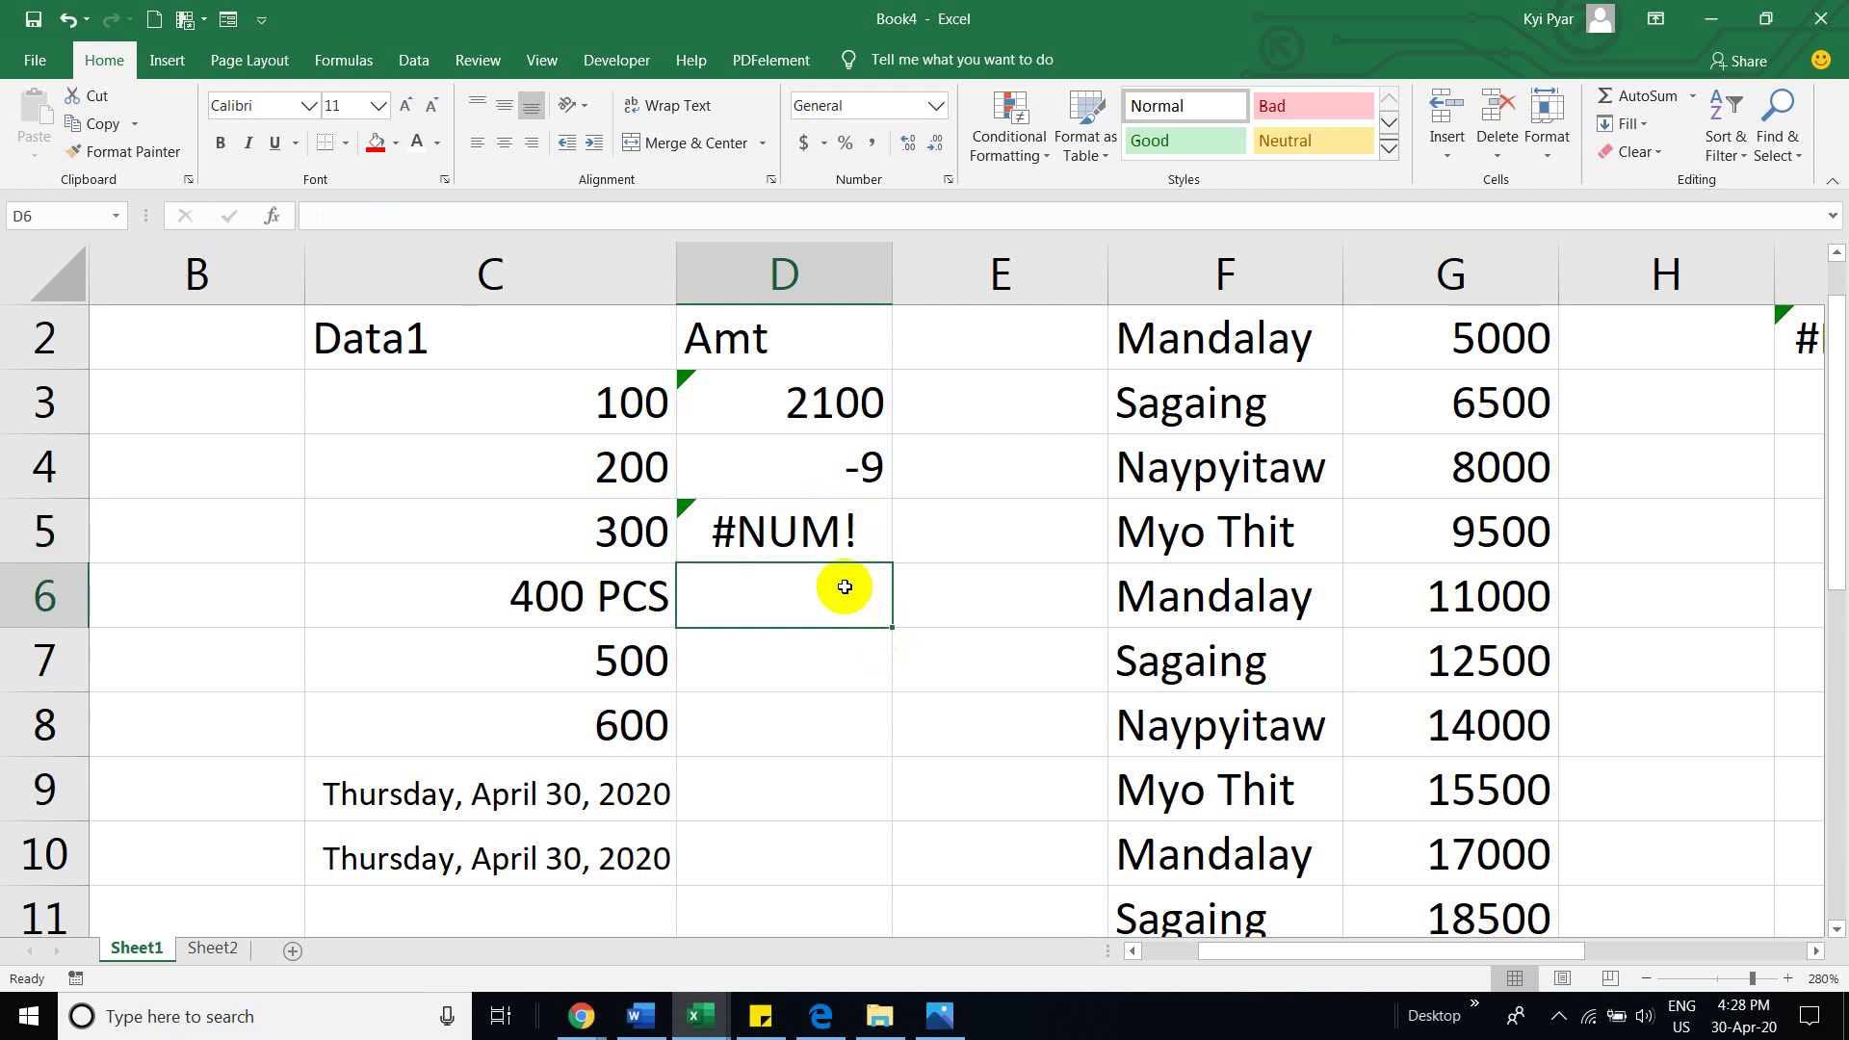
# - Glance at the #NUM! Error slide in Photos, then return to Book4
pyautogui.click(940, 1016)
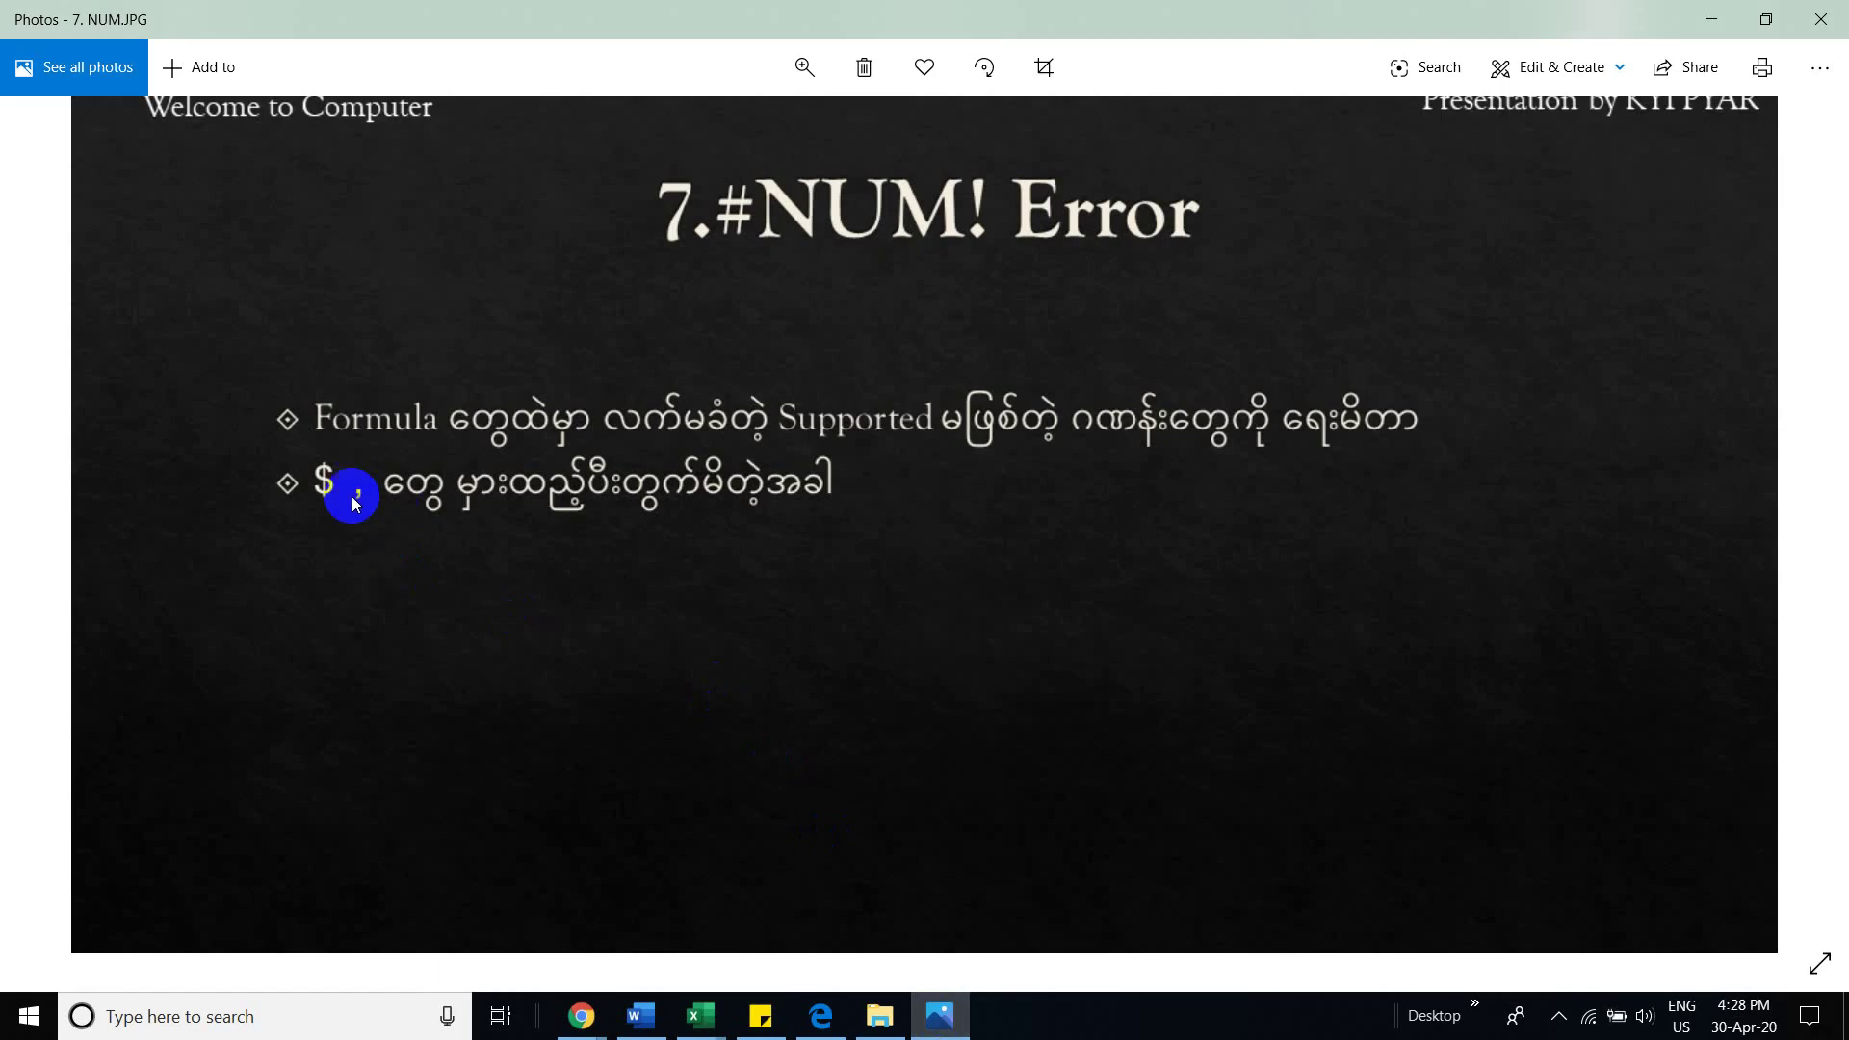
pyautogui.click(700, 1016)
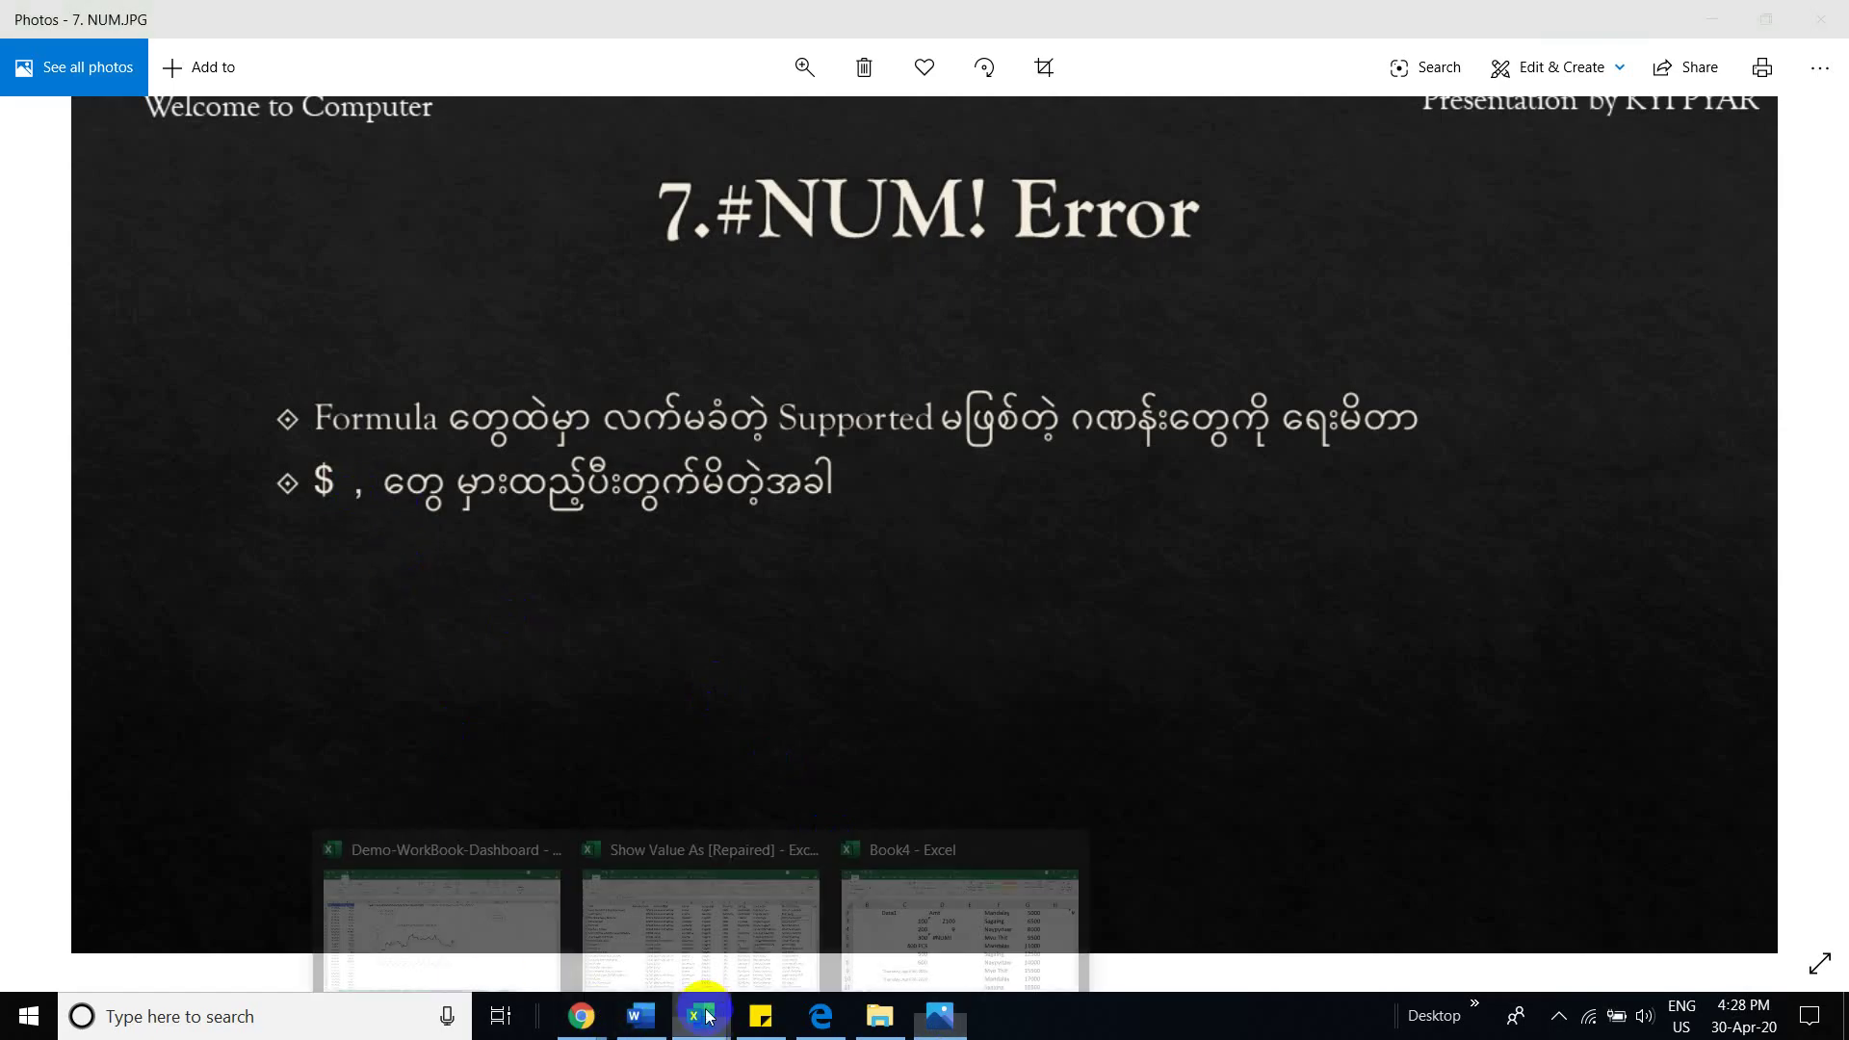
pyautogui.click(958, 956)
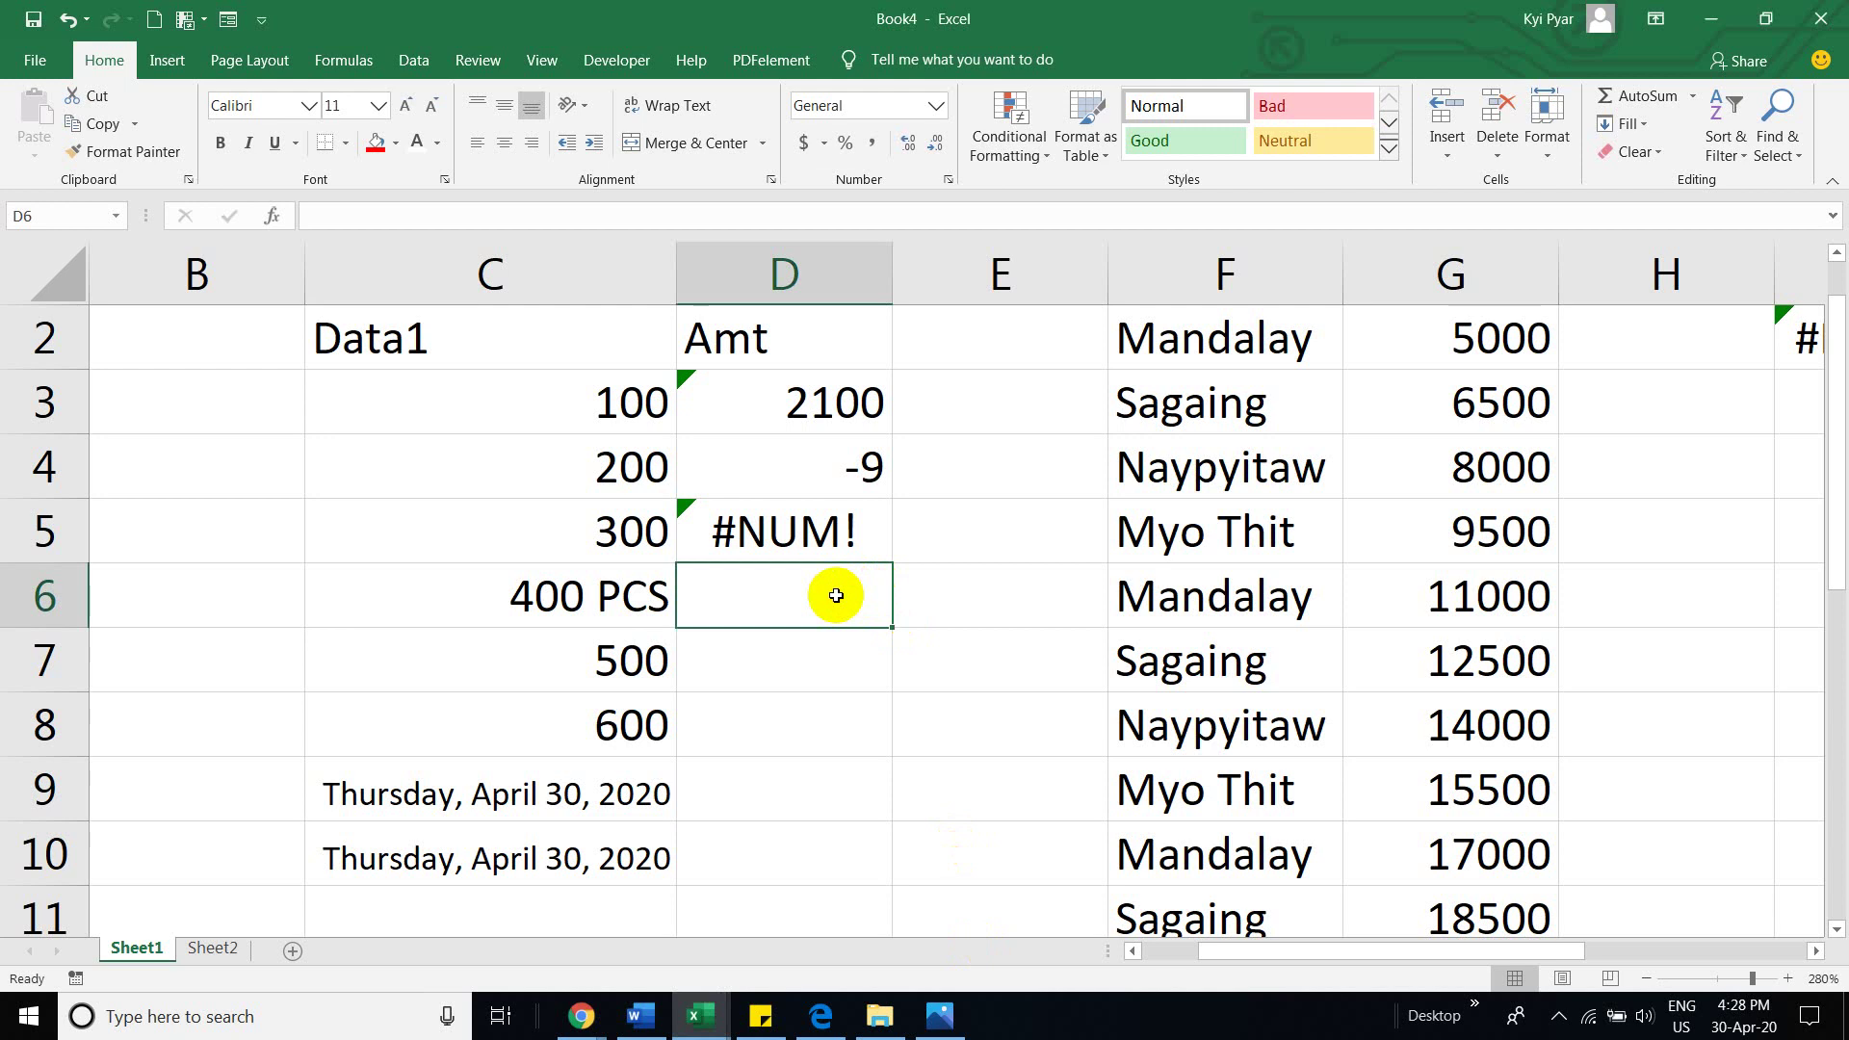
# - Enter 10,00 in D6 and =D6*3 in D7, which shows #VALUE!
pyautogui.write('10,00')
pyautogui.press('Return')
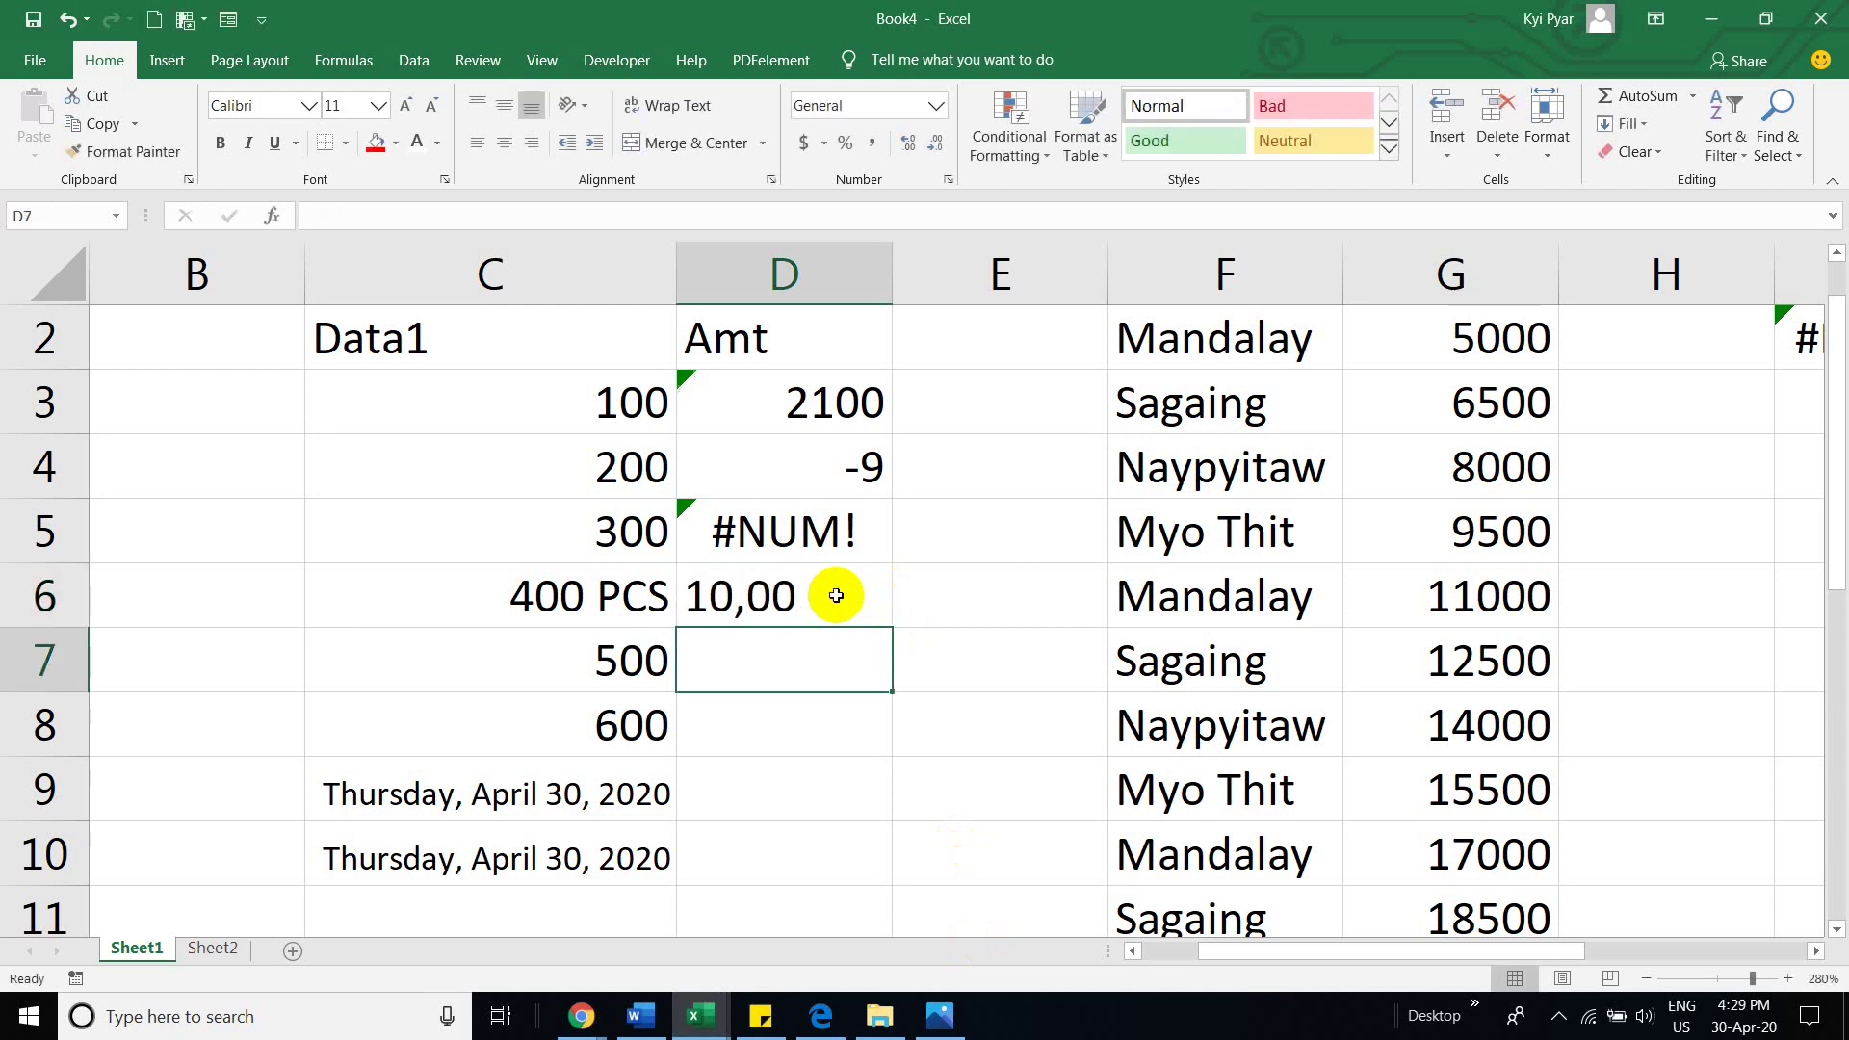
pyautogui.write('=')
pyautogui.click(835, 595)
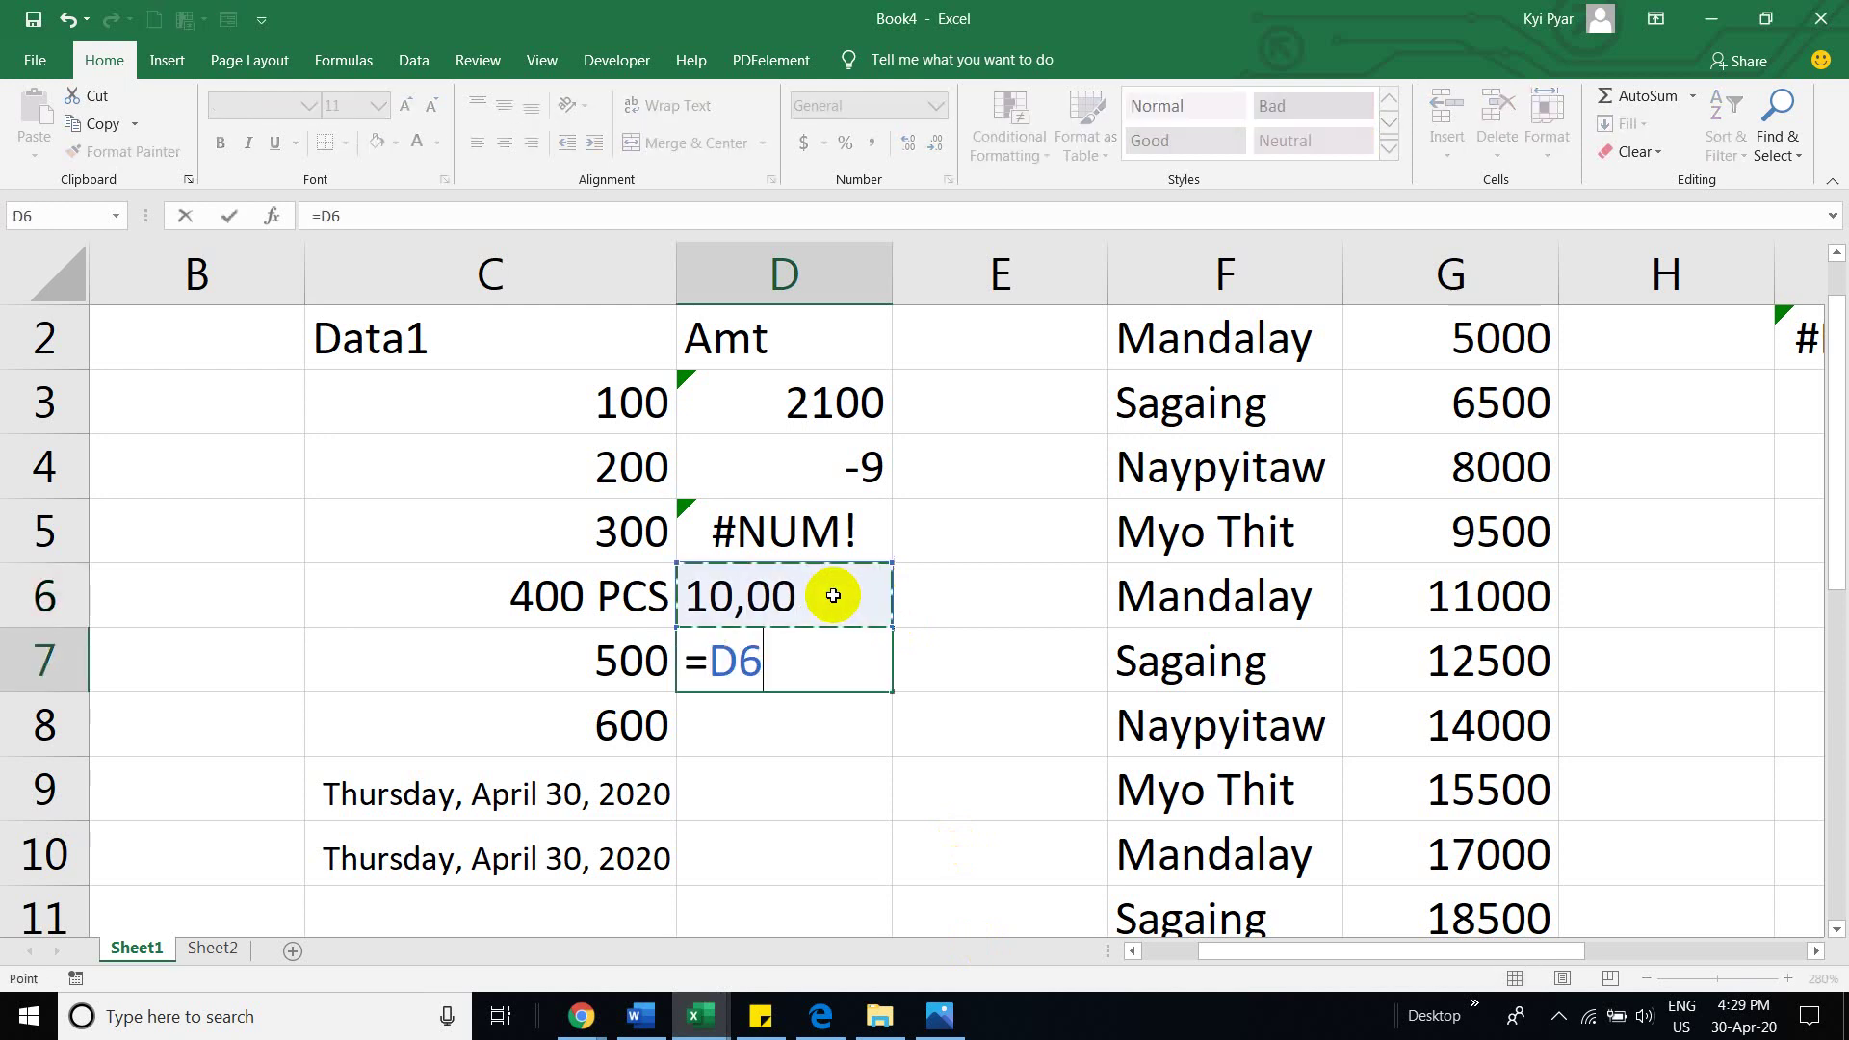
pyautogui.write('*3')
pyautogui.press('Return')
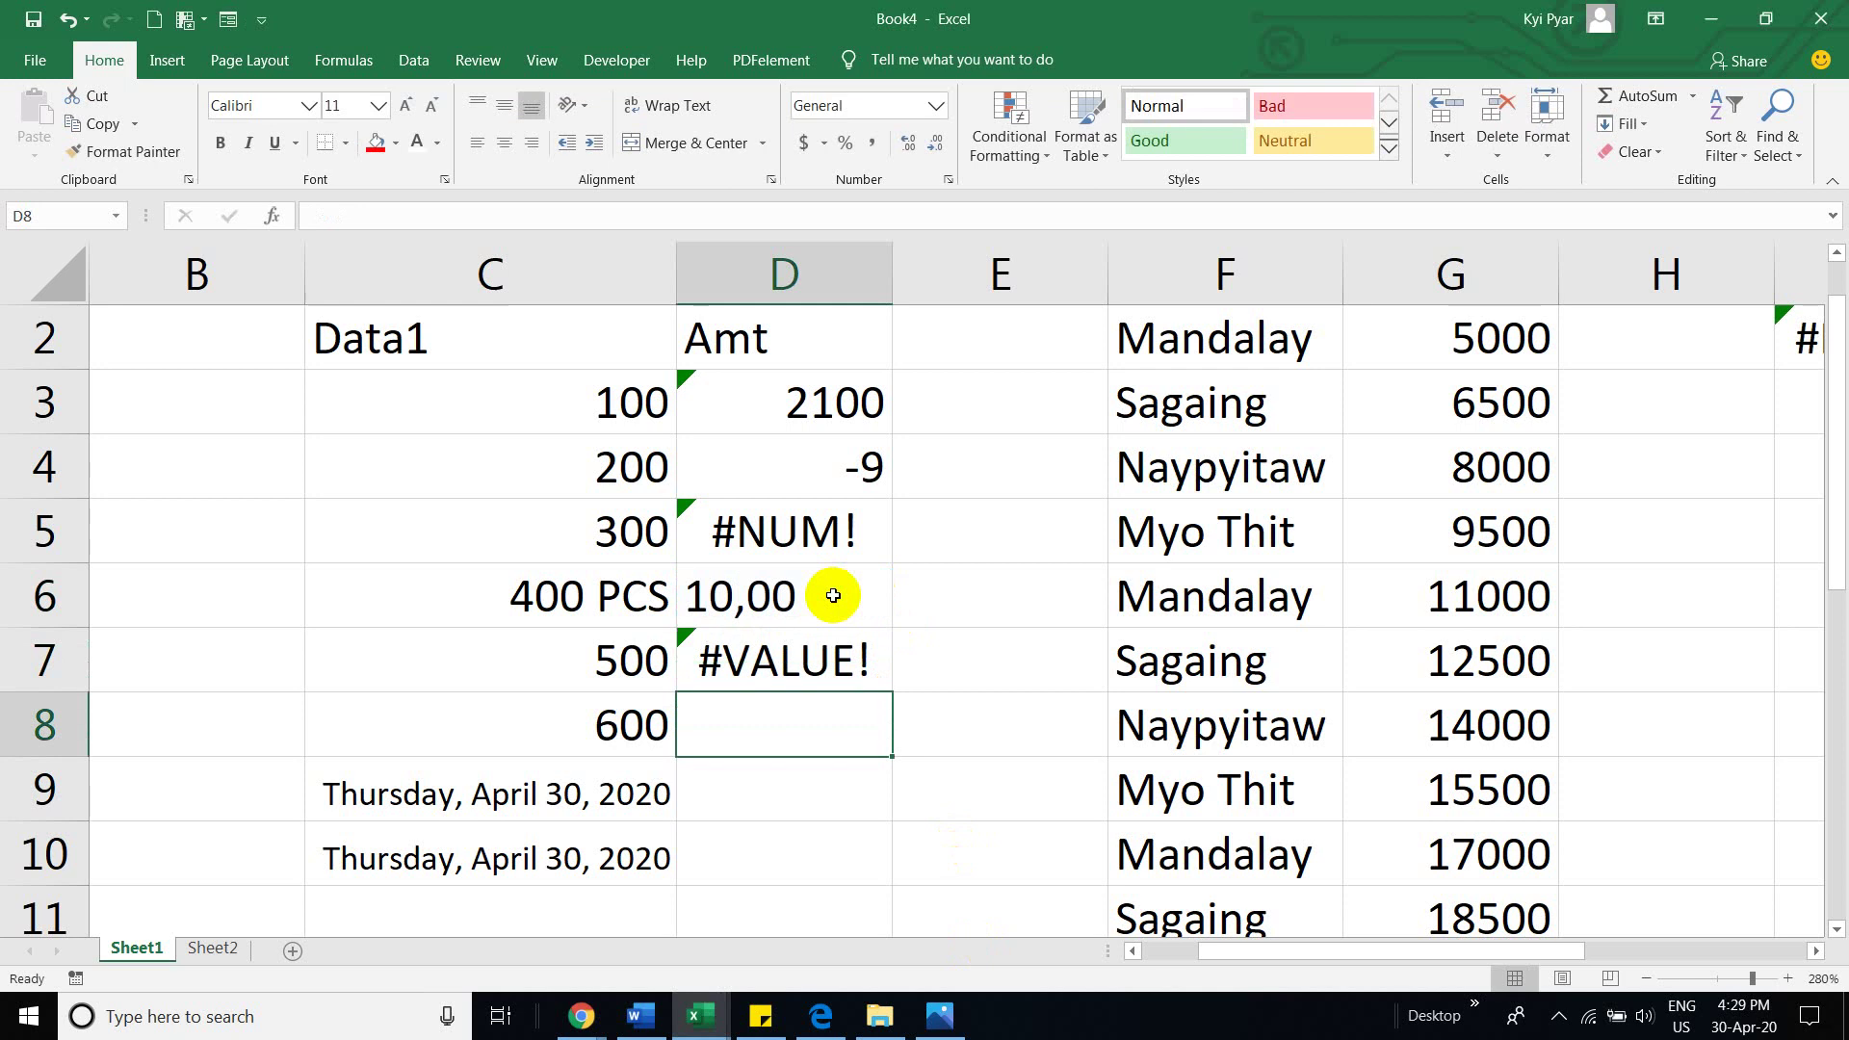
pyautogui.click(847, 655)
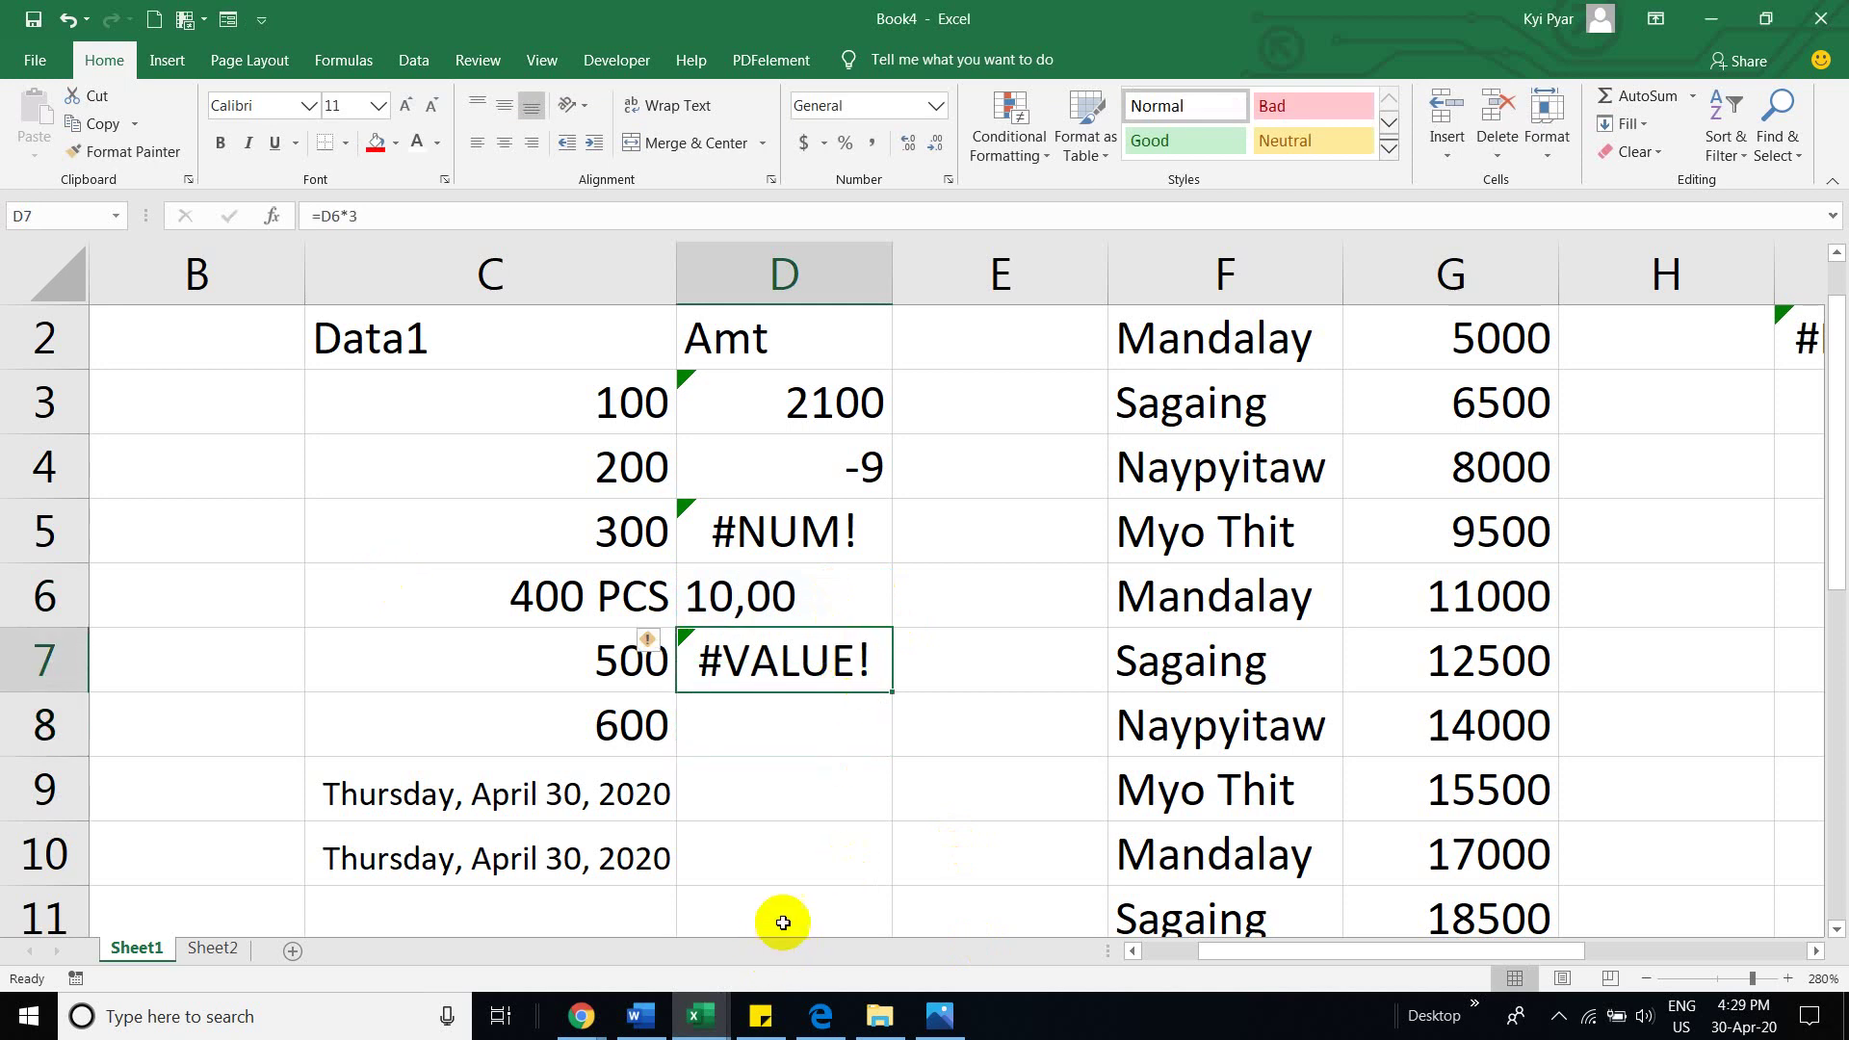
# - Clear the 10,00 from D6 and the SQRT formula from D5
pyautogui.click(816, 614)
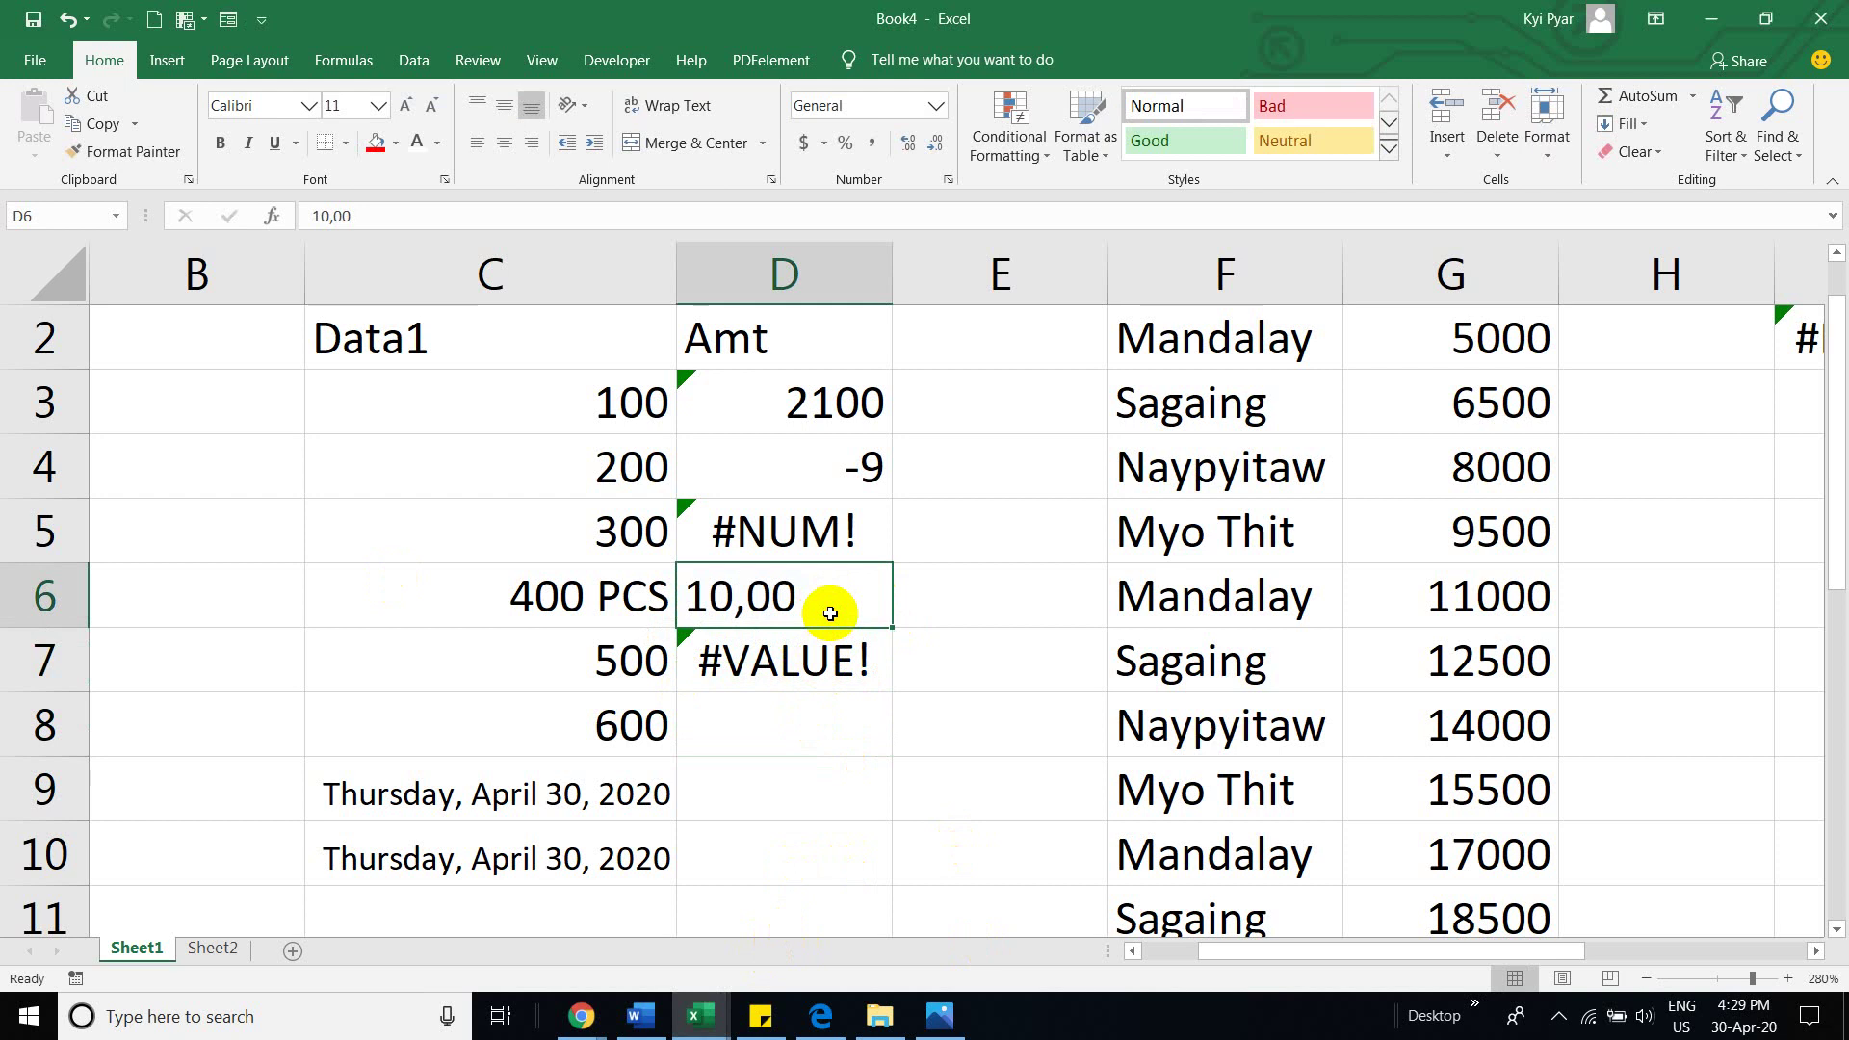
pyautogui.press('Delete')
pyautogui.click(837, 644)
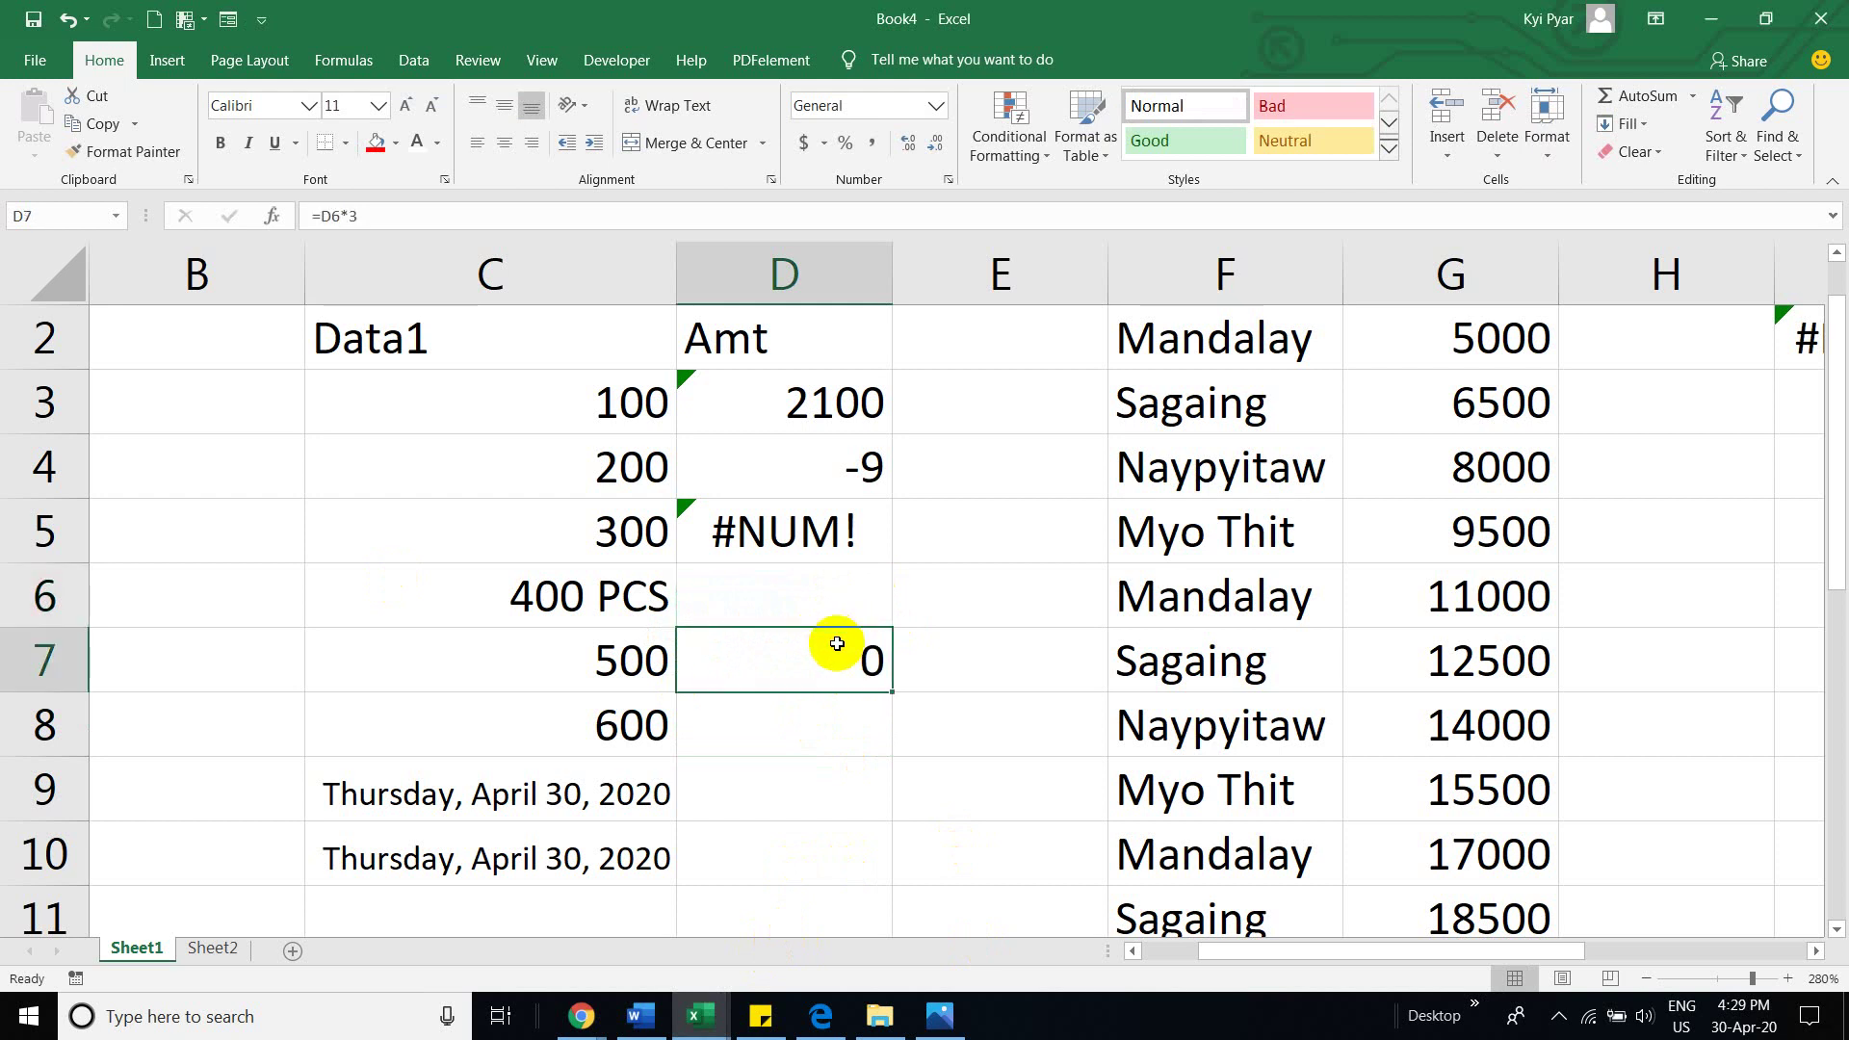
pyautogui.click(819, 535)
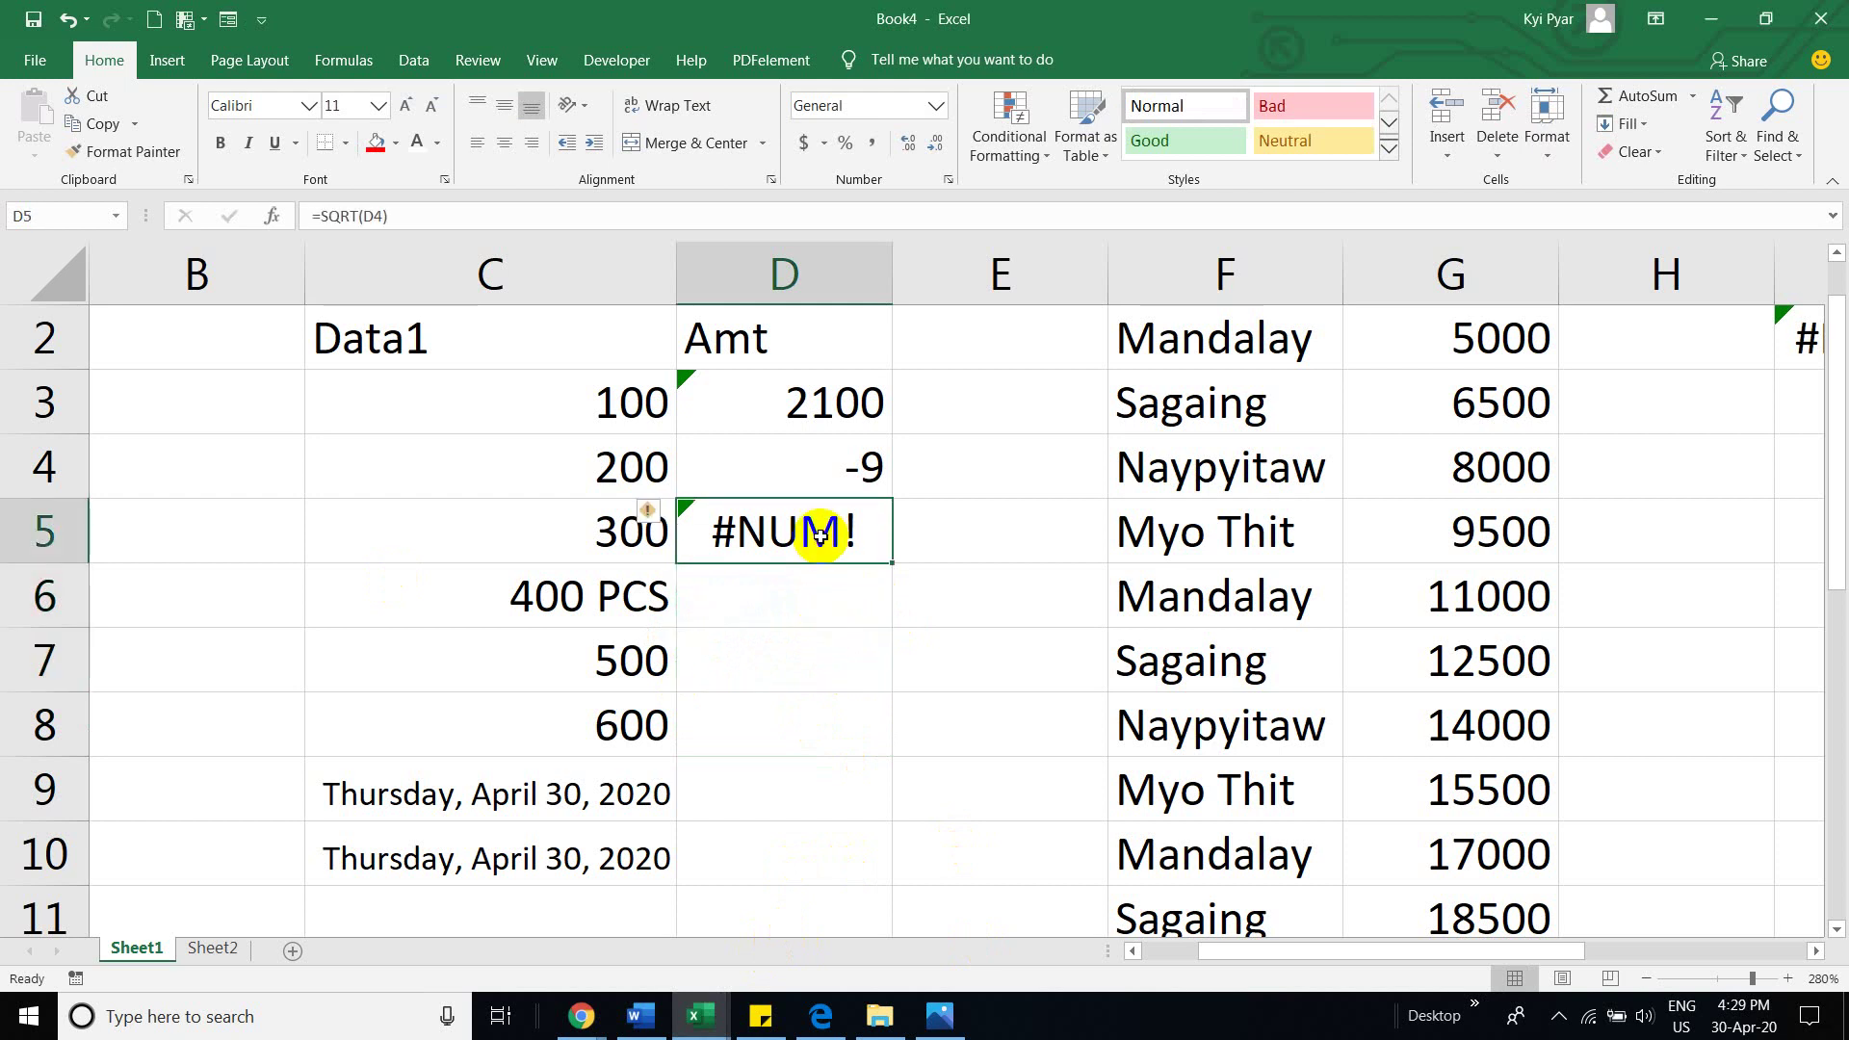
pyautogui.press('Delete')
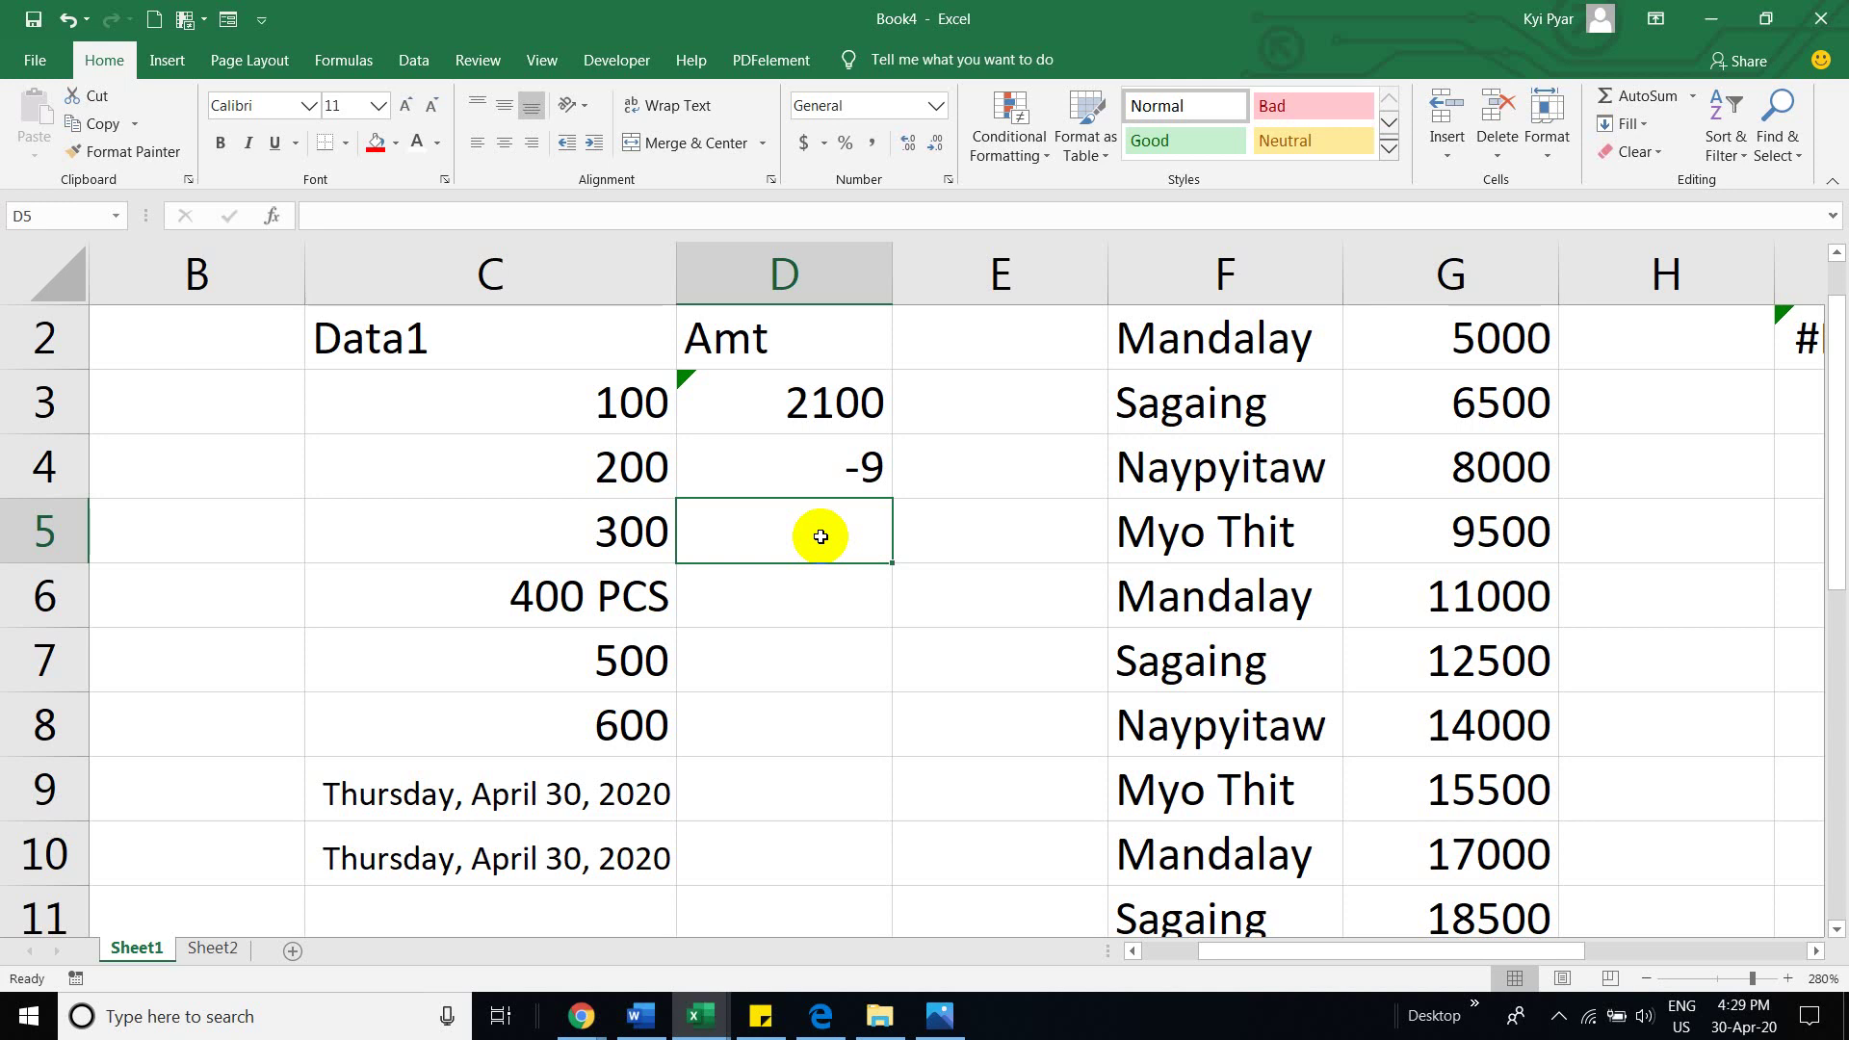
pyautogui.click(992, 814)
pyautogui.moveTo(939, 1015)
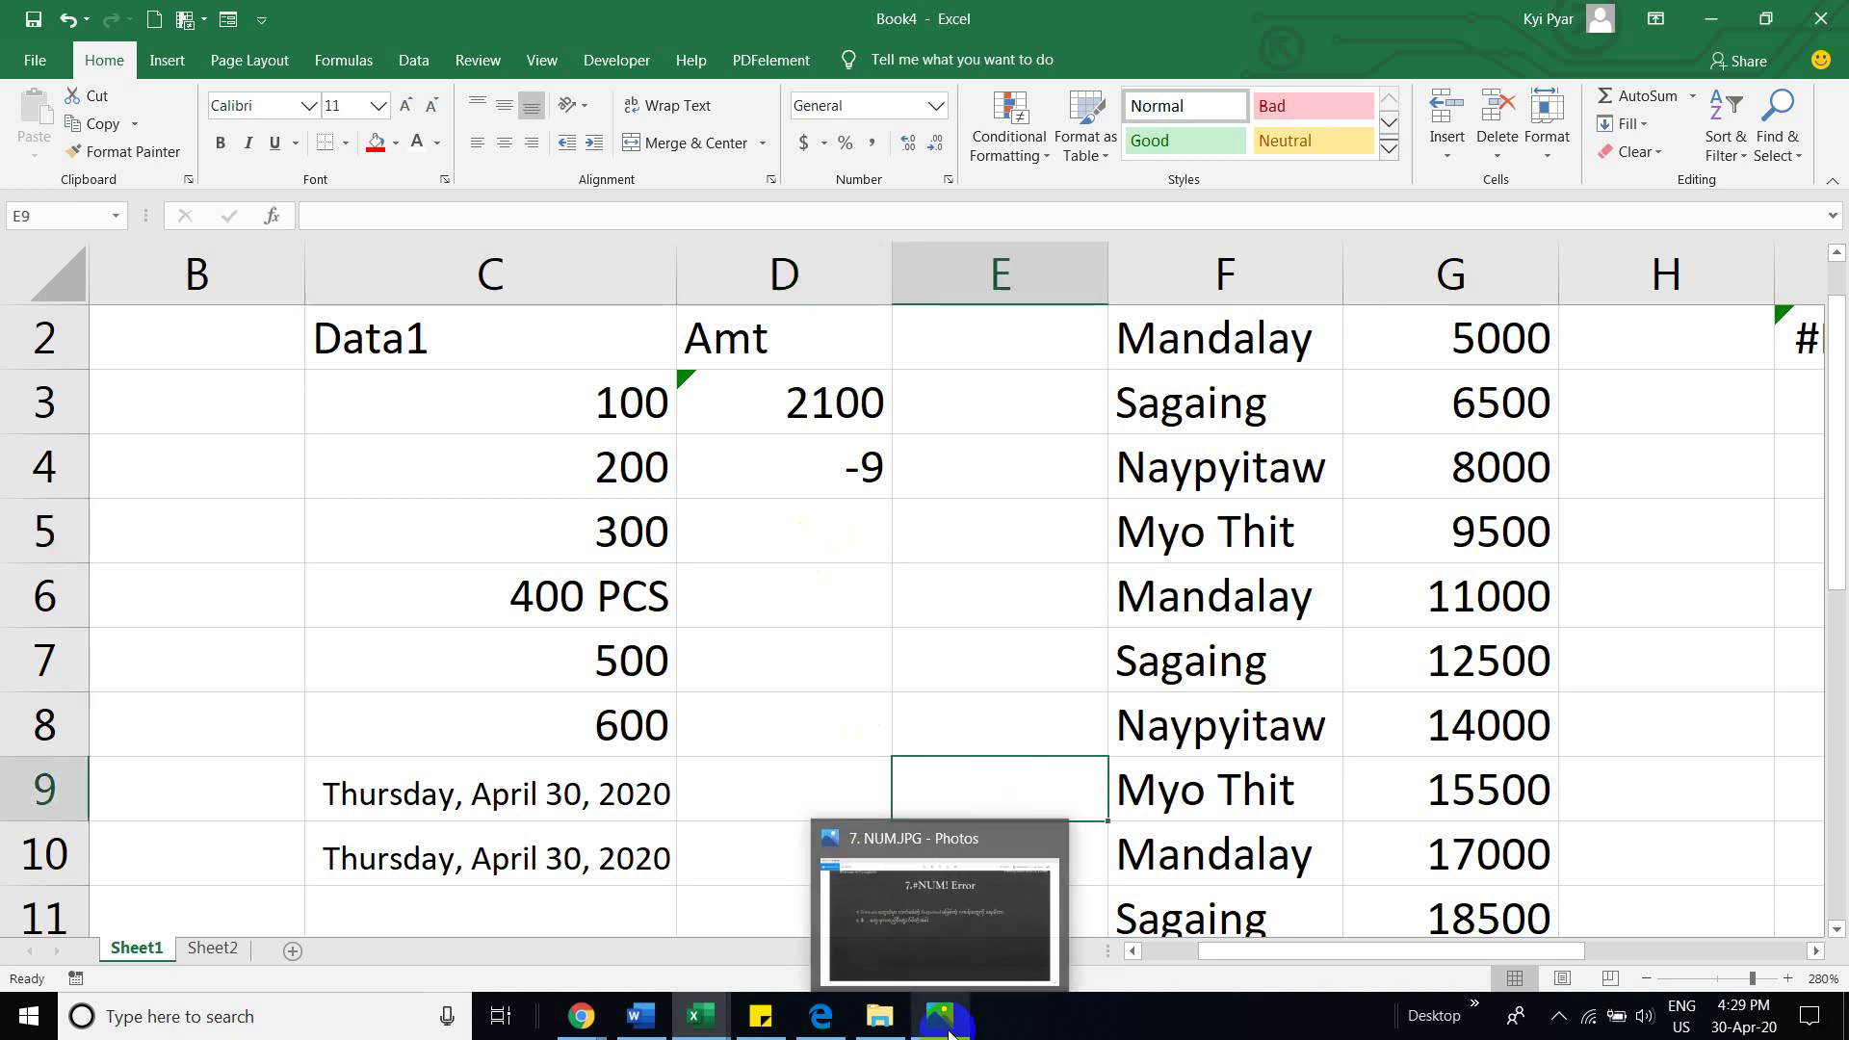
# - Scroll left to select the #DIV/0! example in A8 and bring back the #NUM! slide
pyautogui.click(661, 661)
pyautogui.moveTo(1395, 951); pyautogui.dragTo(1338, 951)
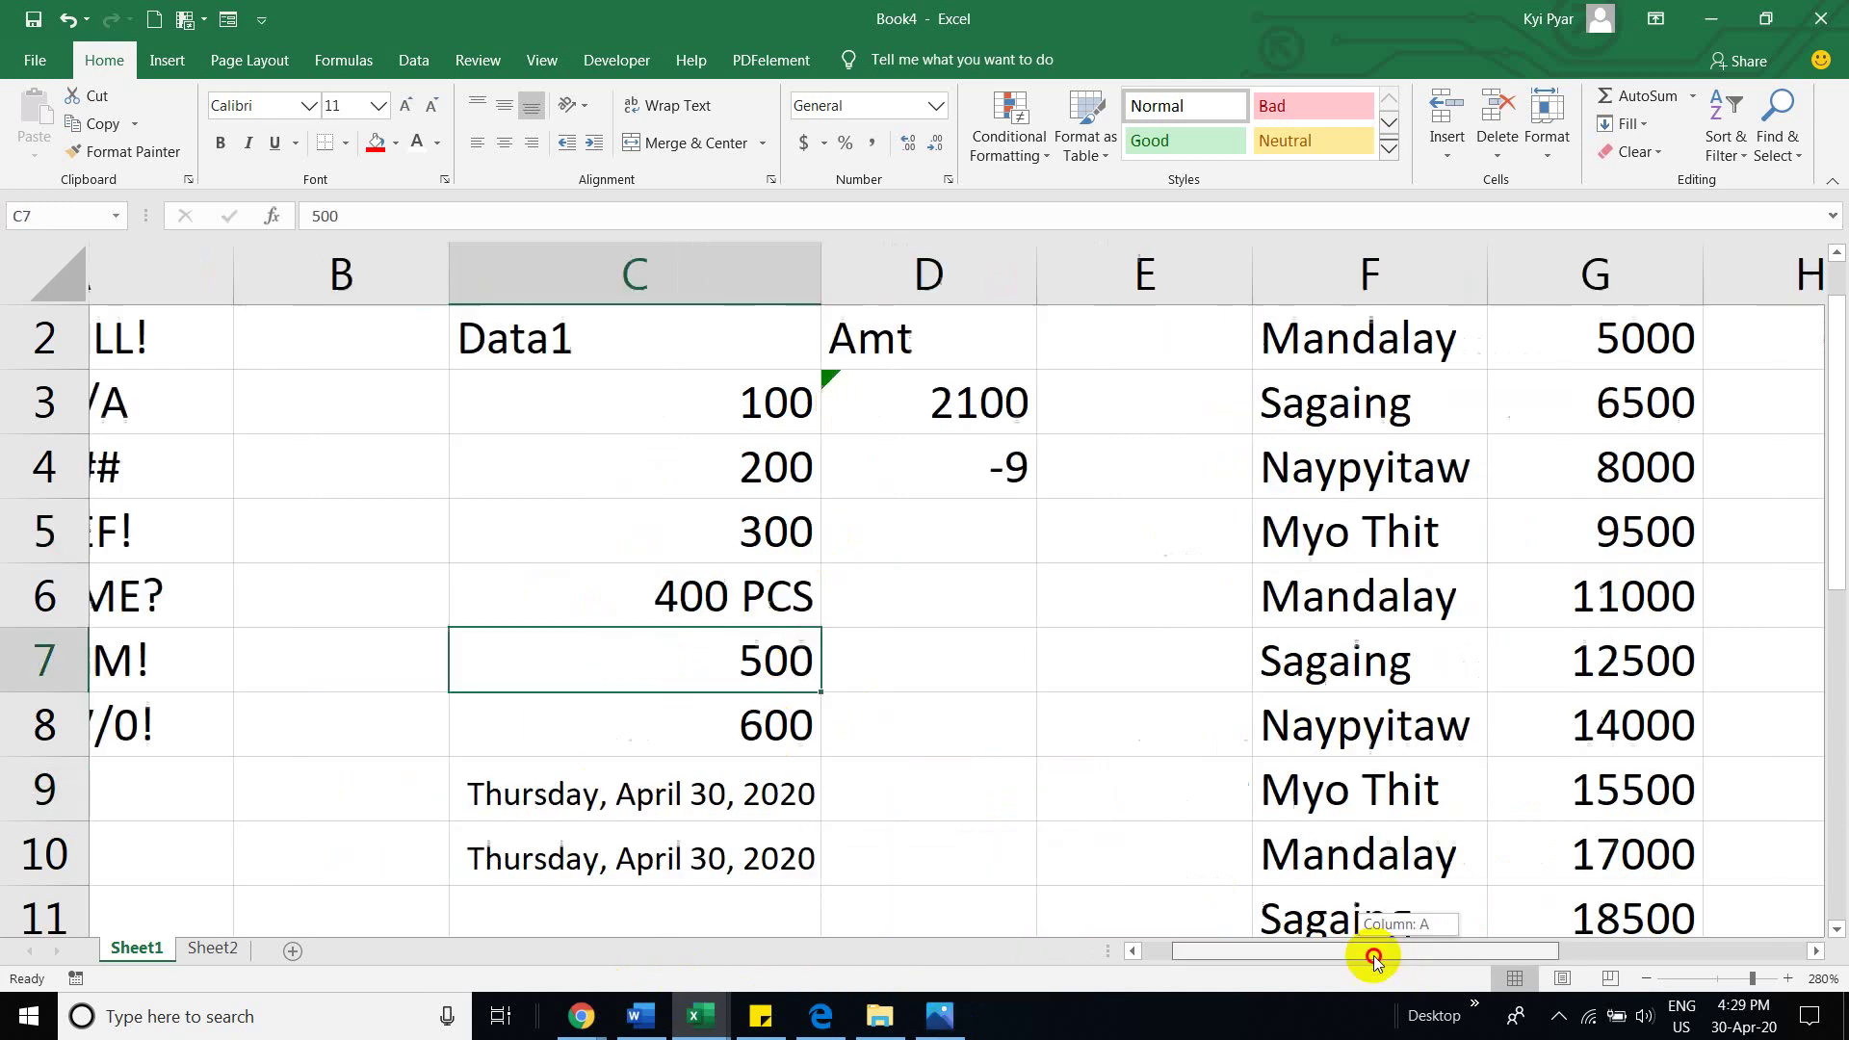
pyautogui.click(192, 714)
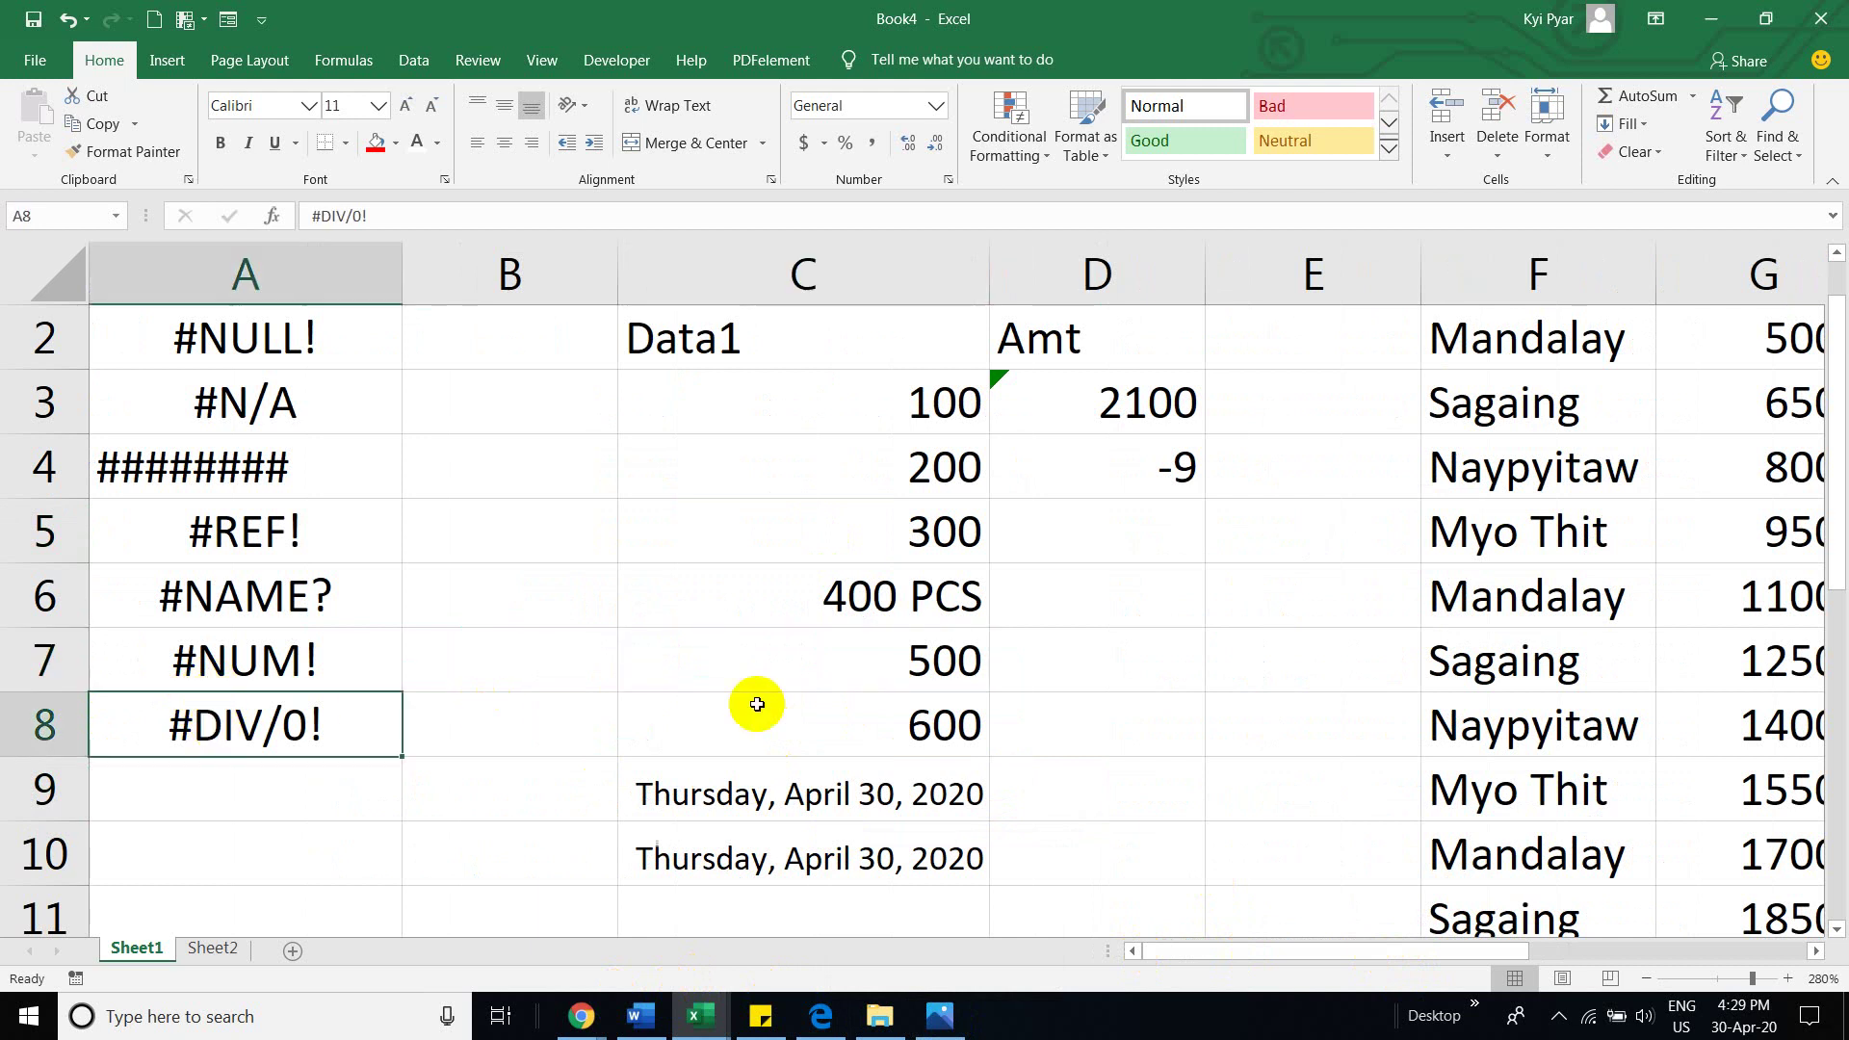
pyautogui.click(940, 1016)
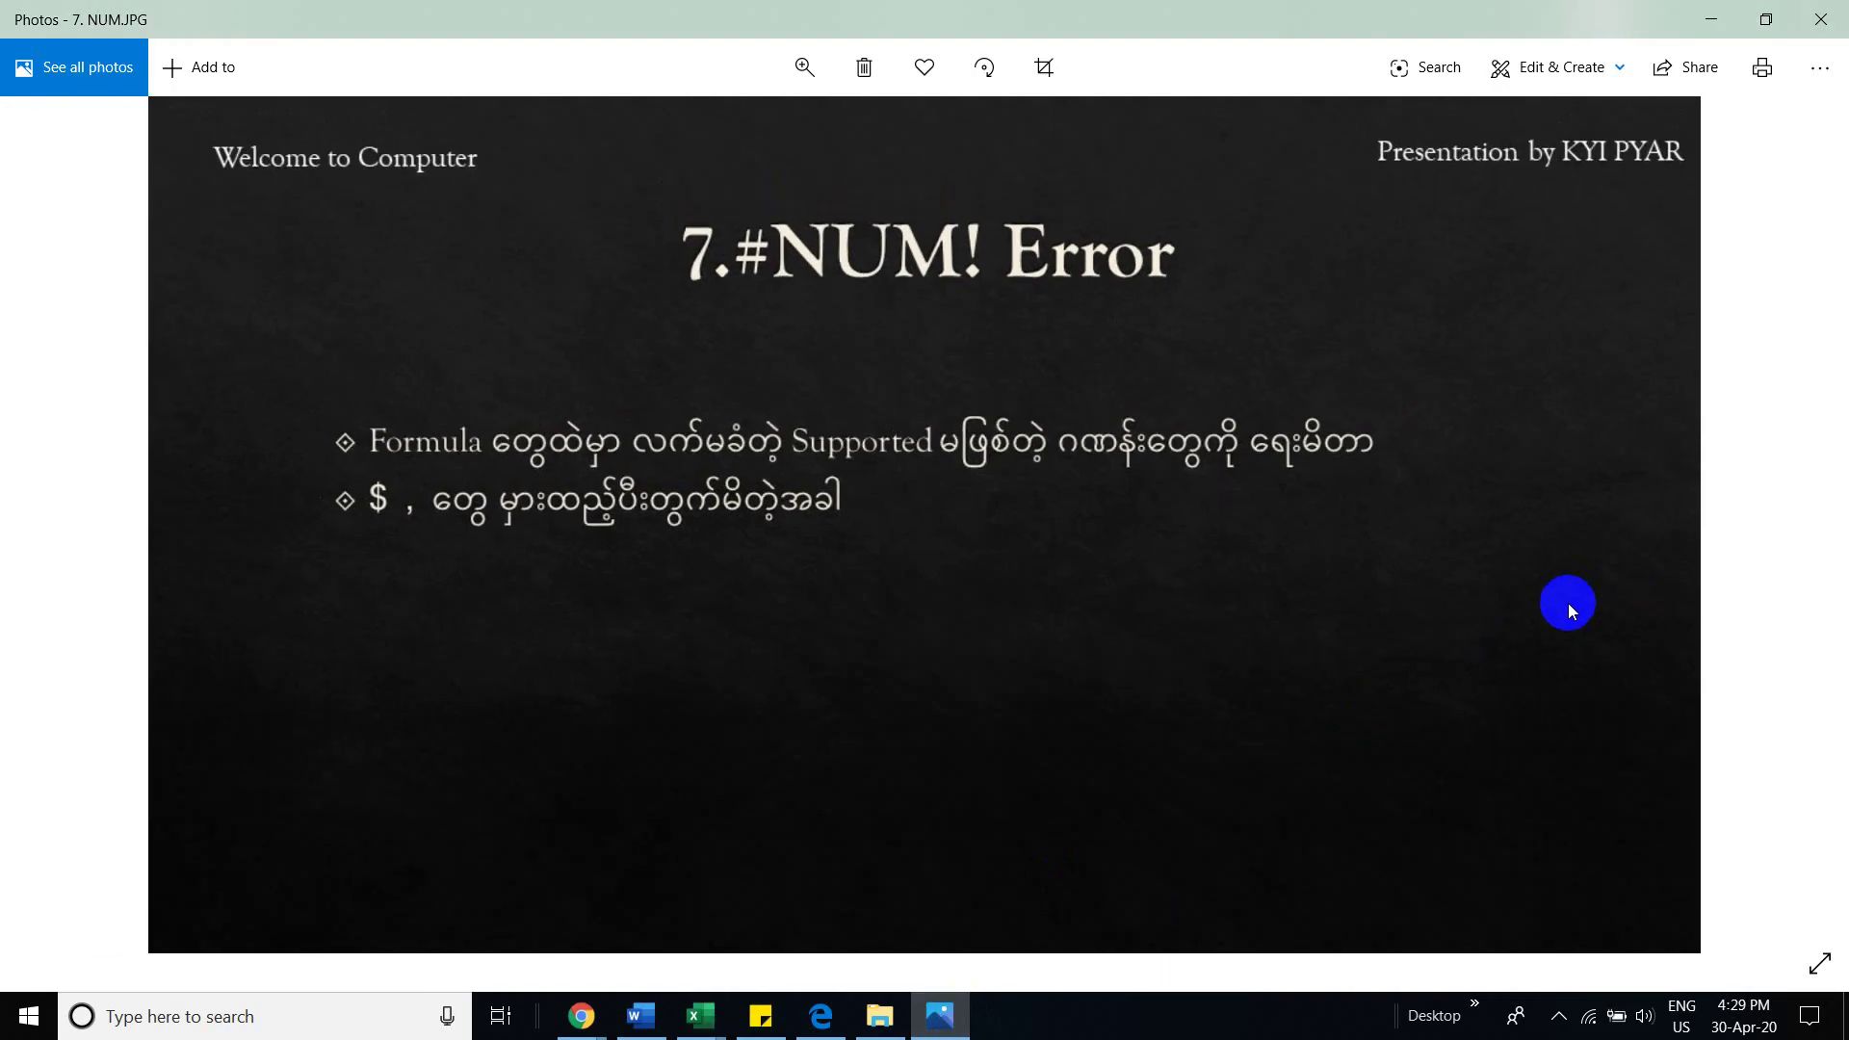
# - Advance to the 8.#DIV/0! Error slide, zoom in, then return to Book4
pyautogui.click(1776, 524)
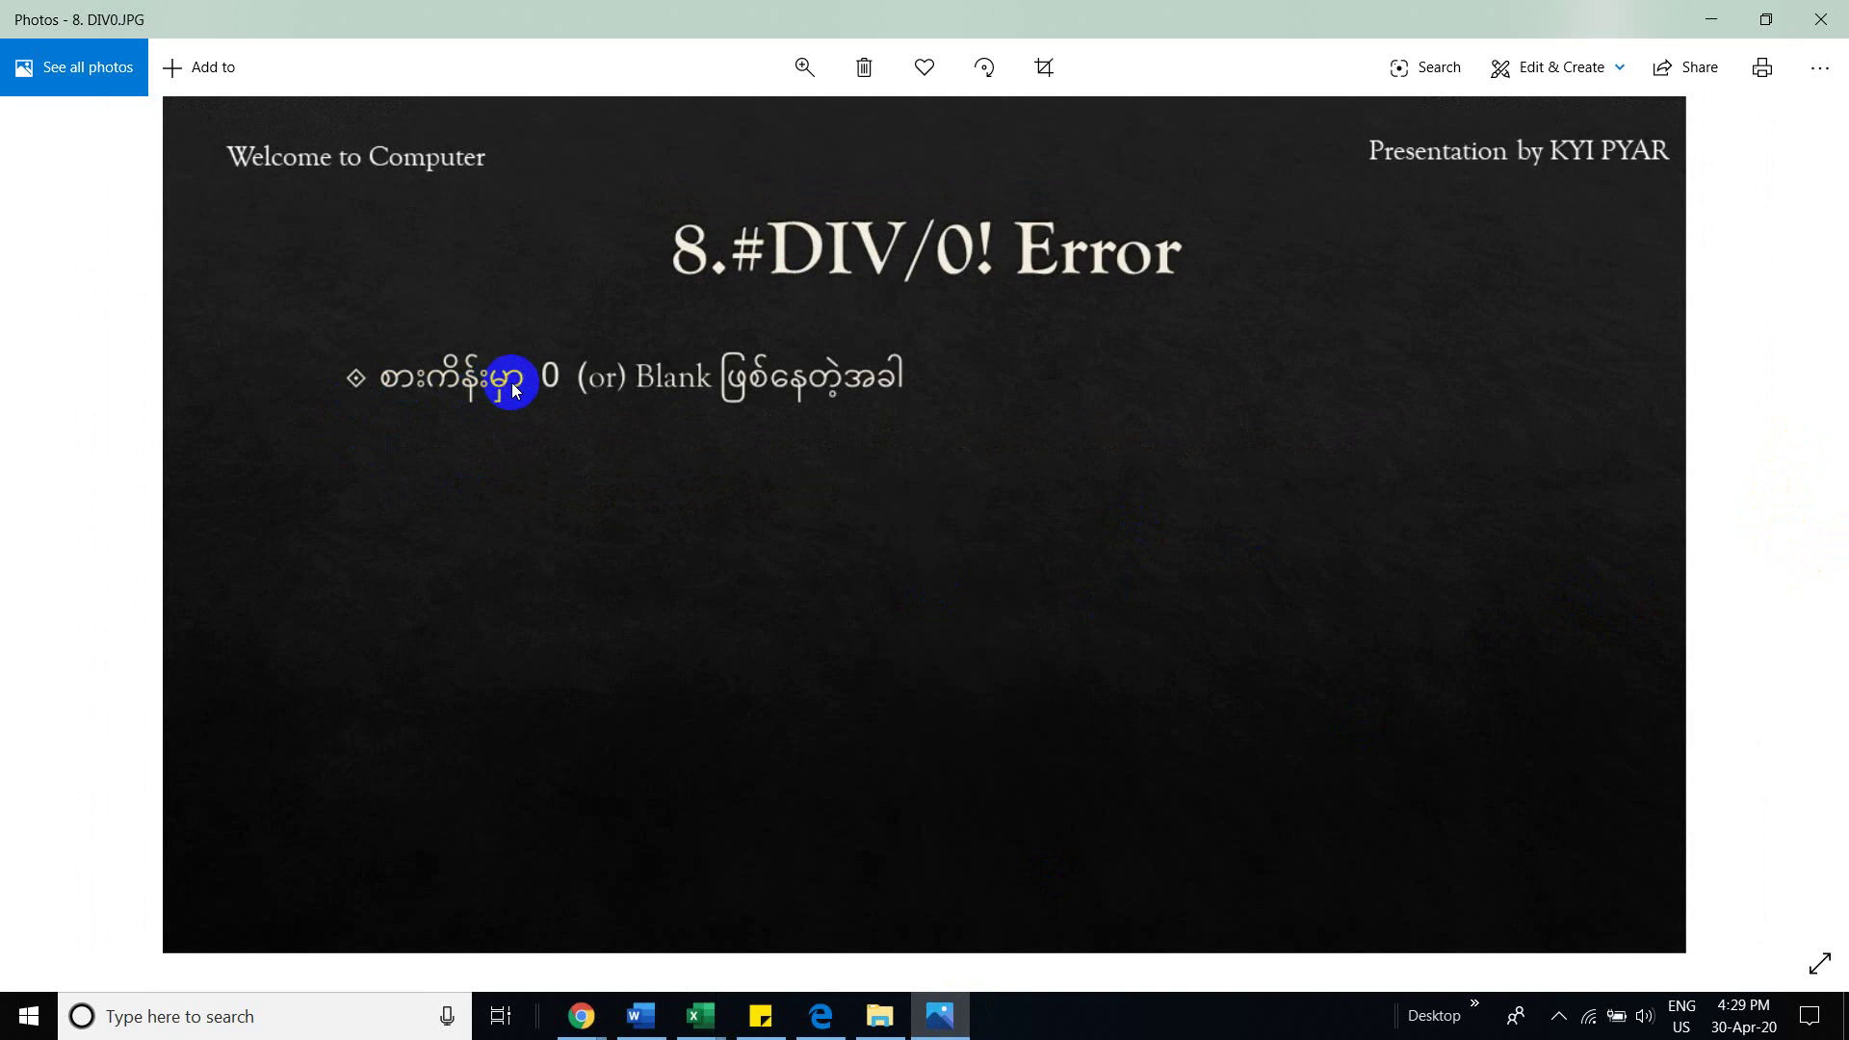
pyautogui.scroll(2, 503, 390)
pyautogui.scroll(1, 517, 383)
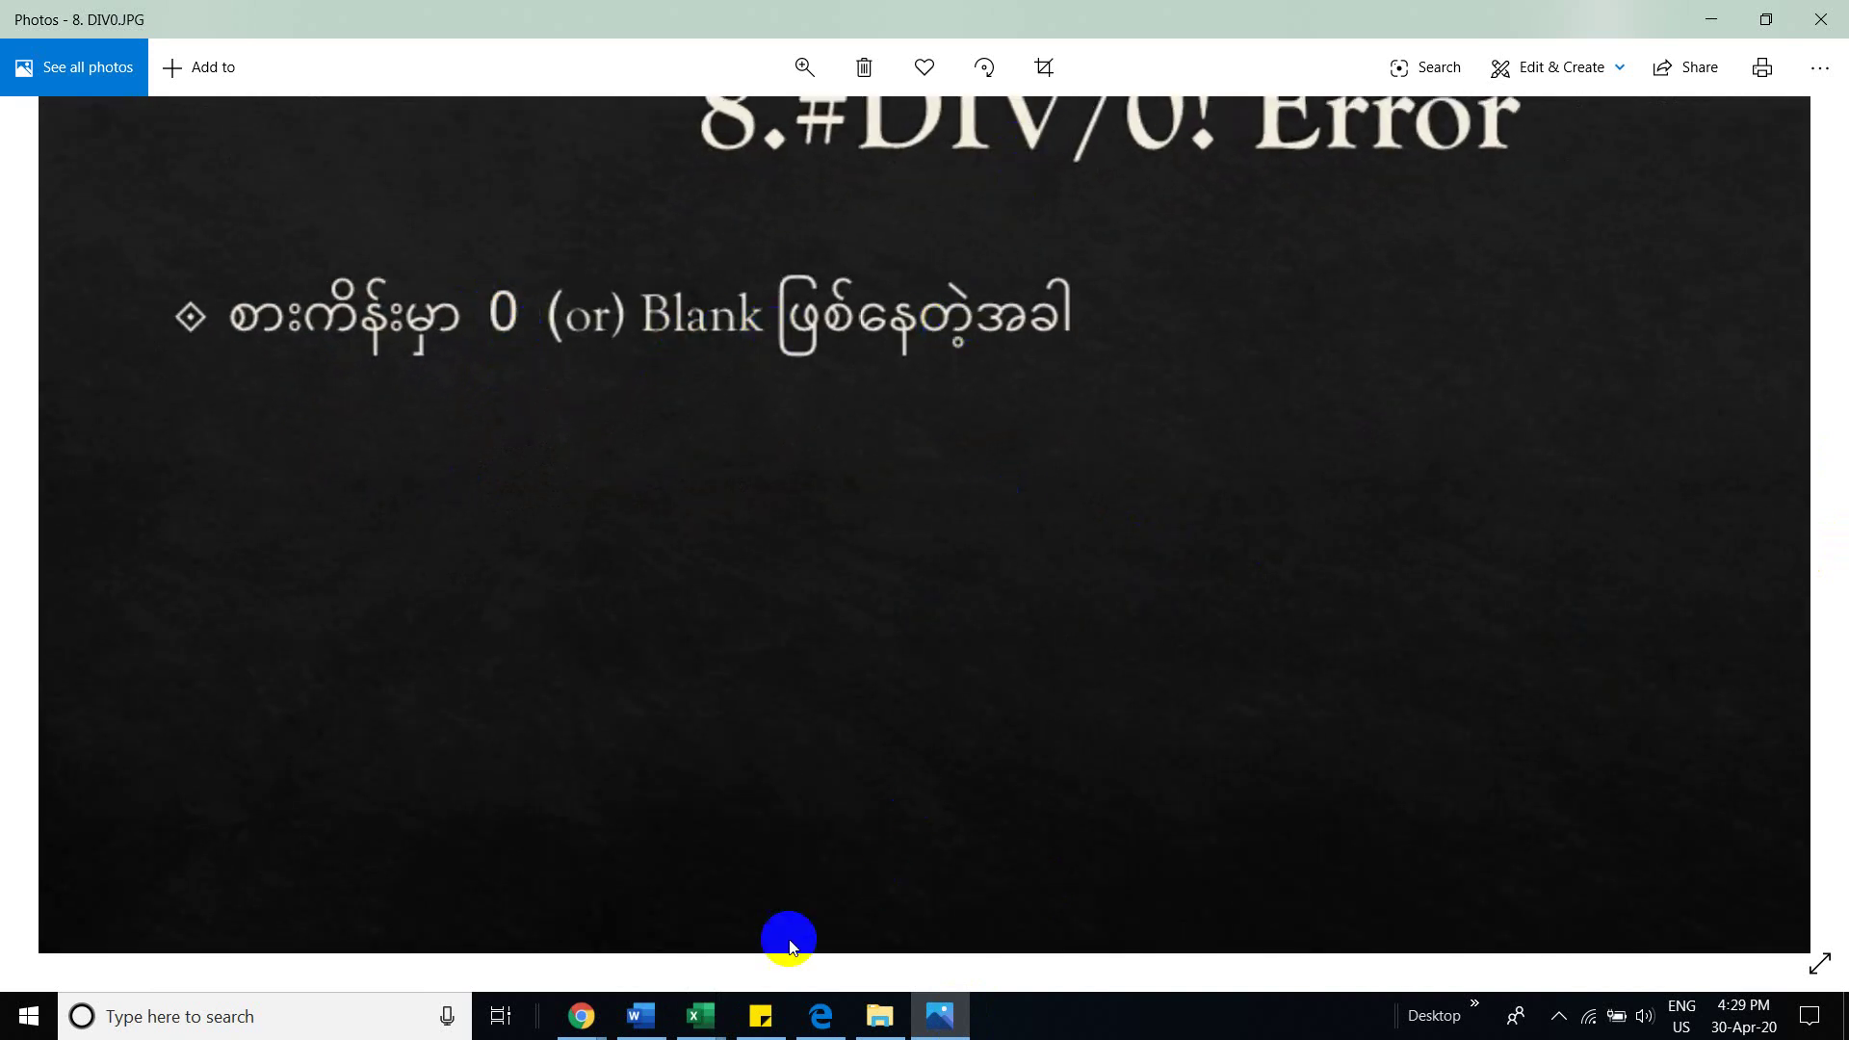
pyautogui.moveTo(699, 1015)
pyautogui.click(847, 847)
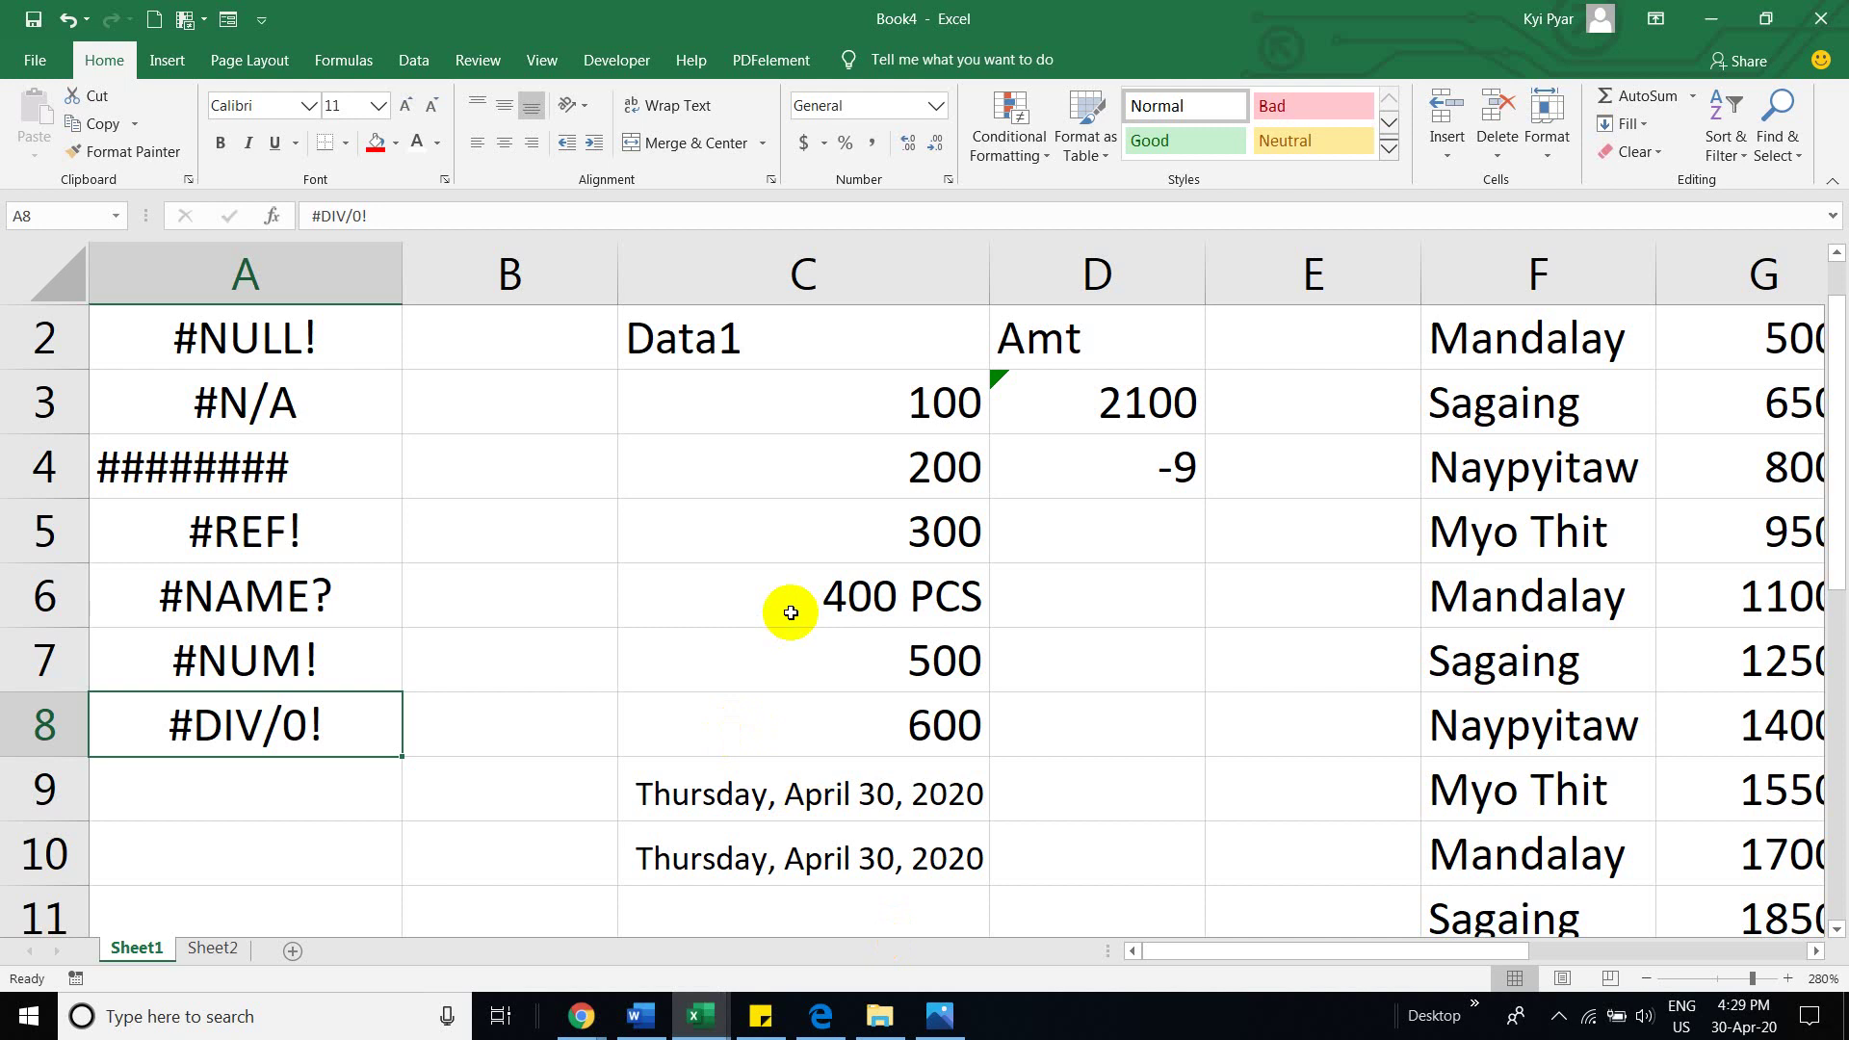
# - Label C14 as pcs, discarding the stray 1500 and D14 entries
pyautogui.scroll(-2, 784, 610)
pyautogui.click(737, 730)
pyautogui.write('1')
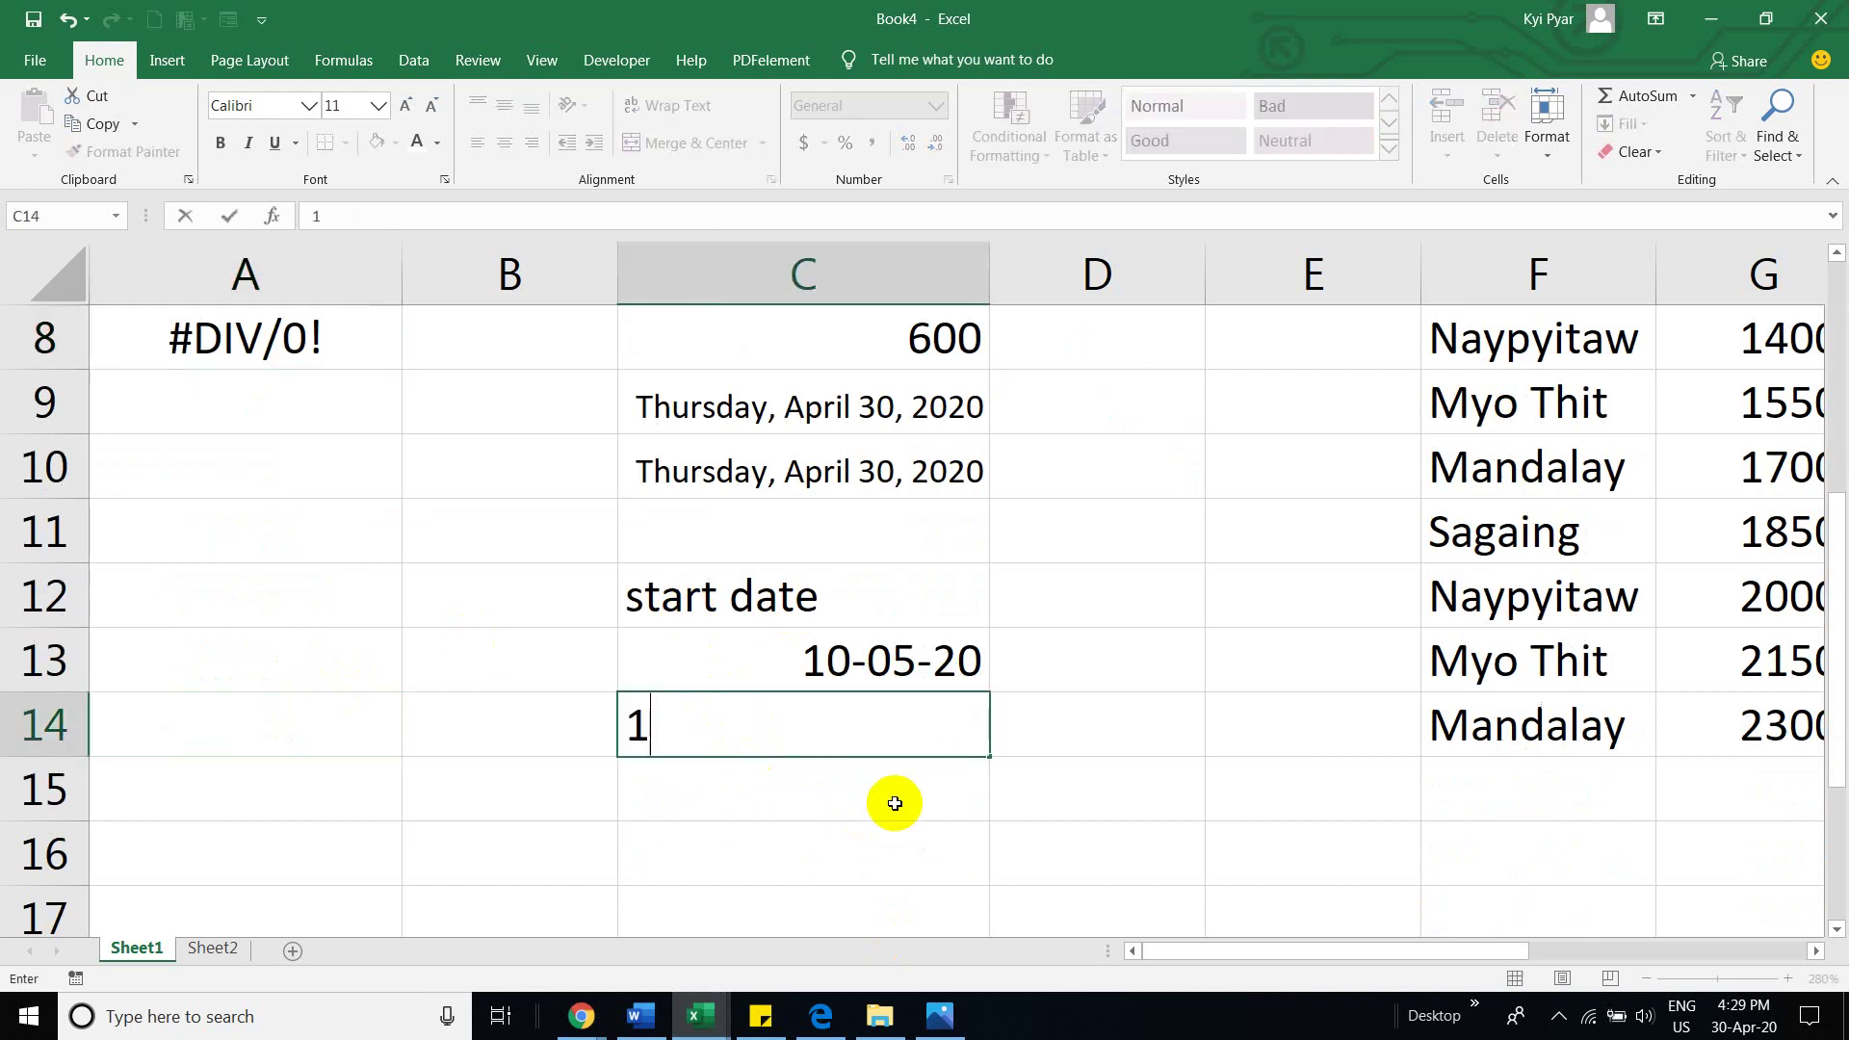
pyautogui.write('500')
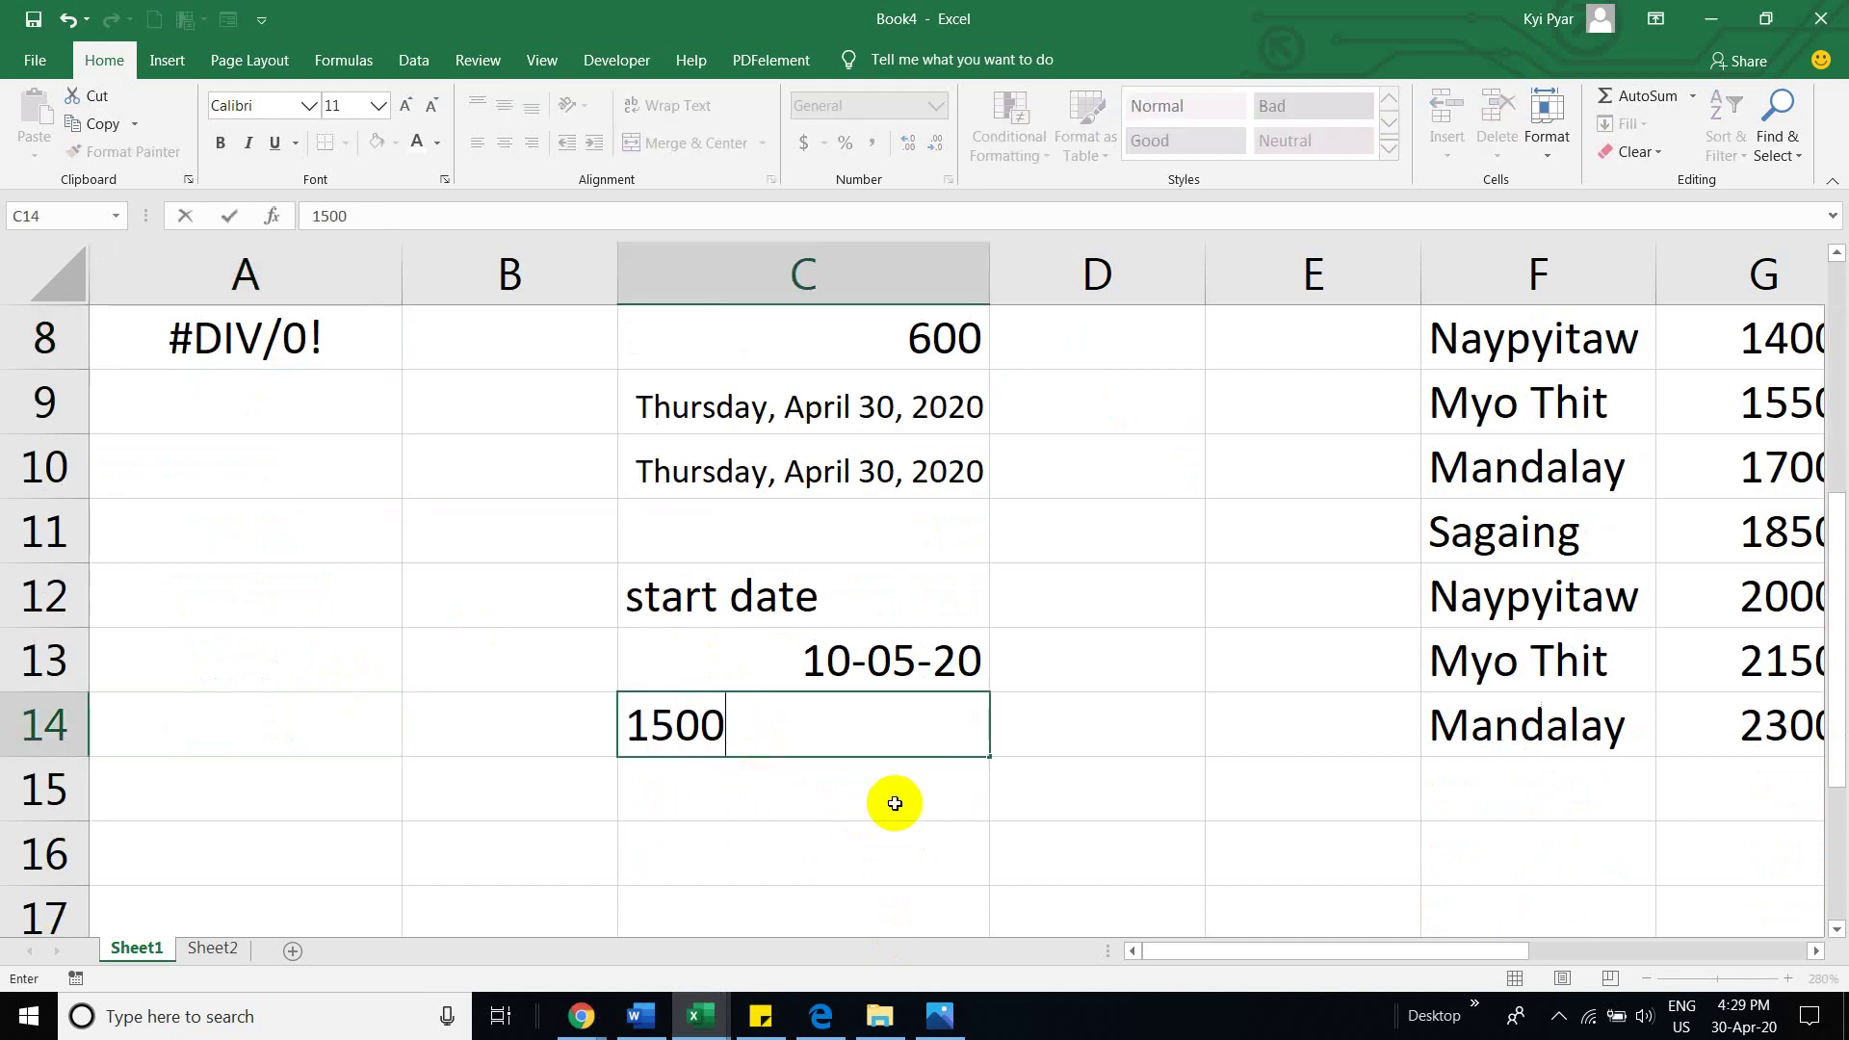
pyautogui.press('BackSpace')
pyautogui.press('BackSpace')
pyautogui.press('BackSpace')
pyautogui.press('BackSpace')
pyautogui.write('pcs')
pyautogui.press('Tab')
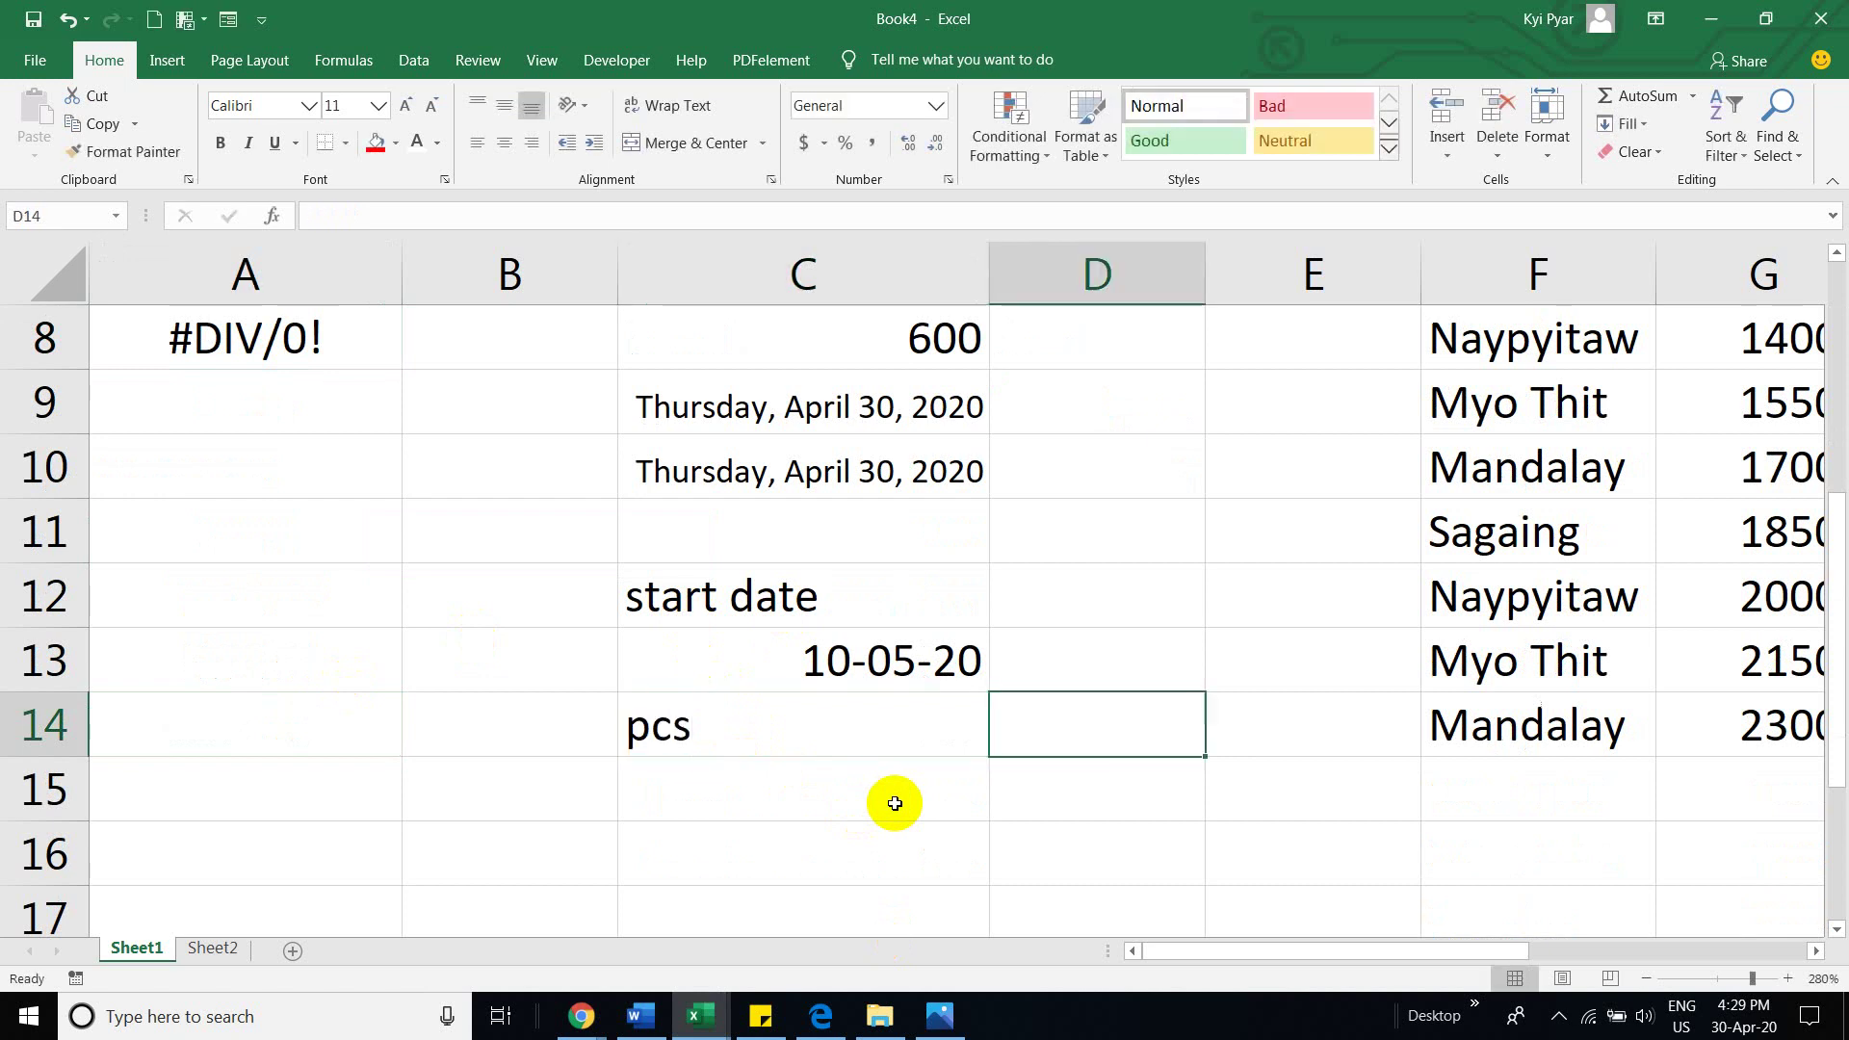
pyautogui.write('it')
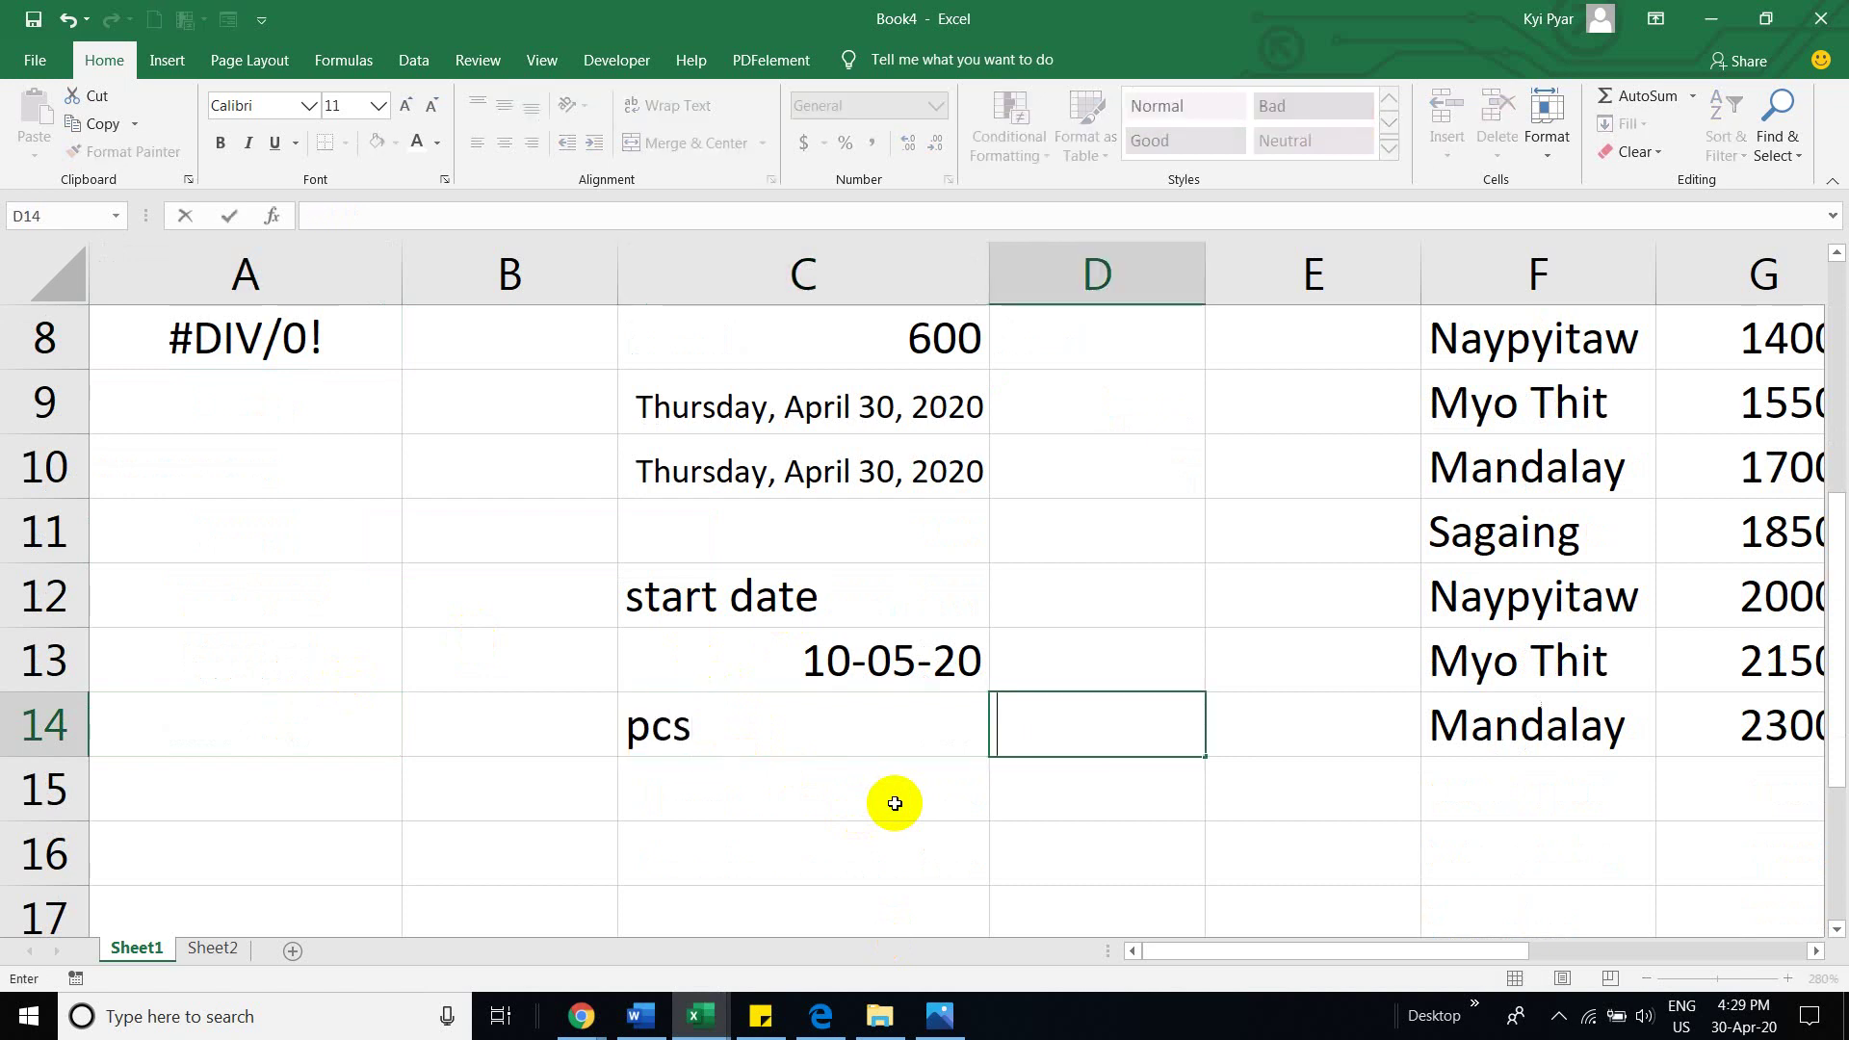
pyautogui.press('Left')
pyautogui.press('Down')
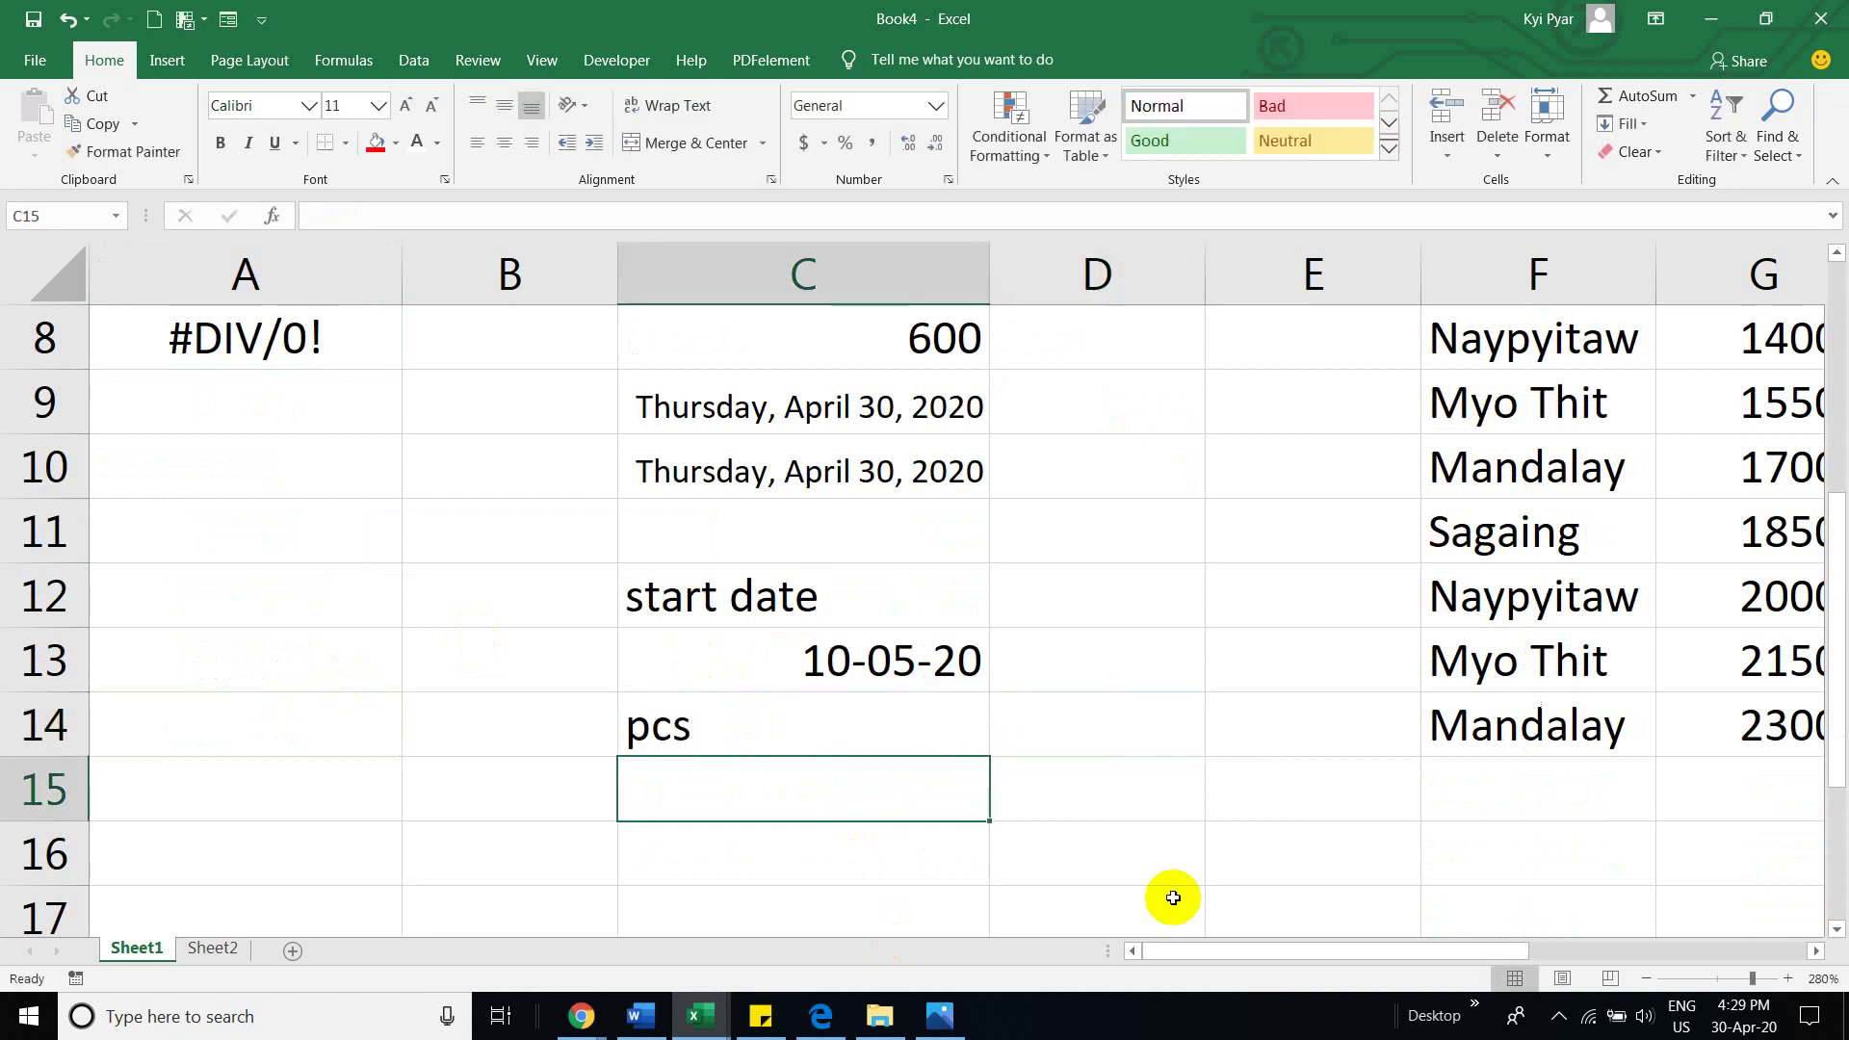
# - Enter 1000, pkg and pcs across C15:E15
pyautogui.write('1000')
pyautogui.press('Tab')
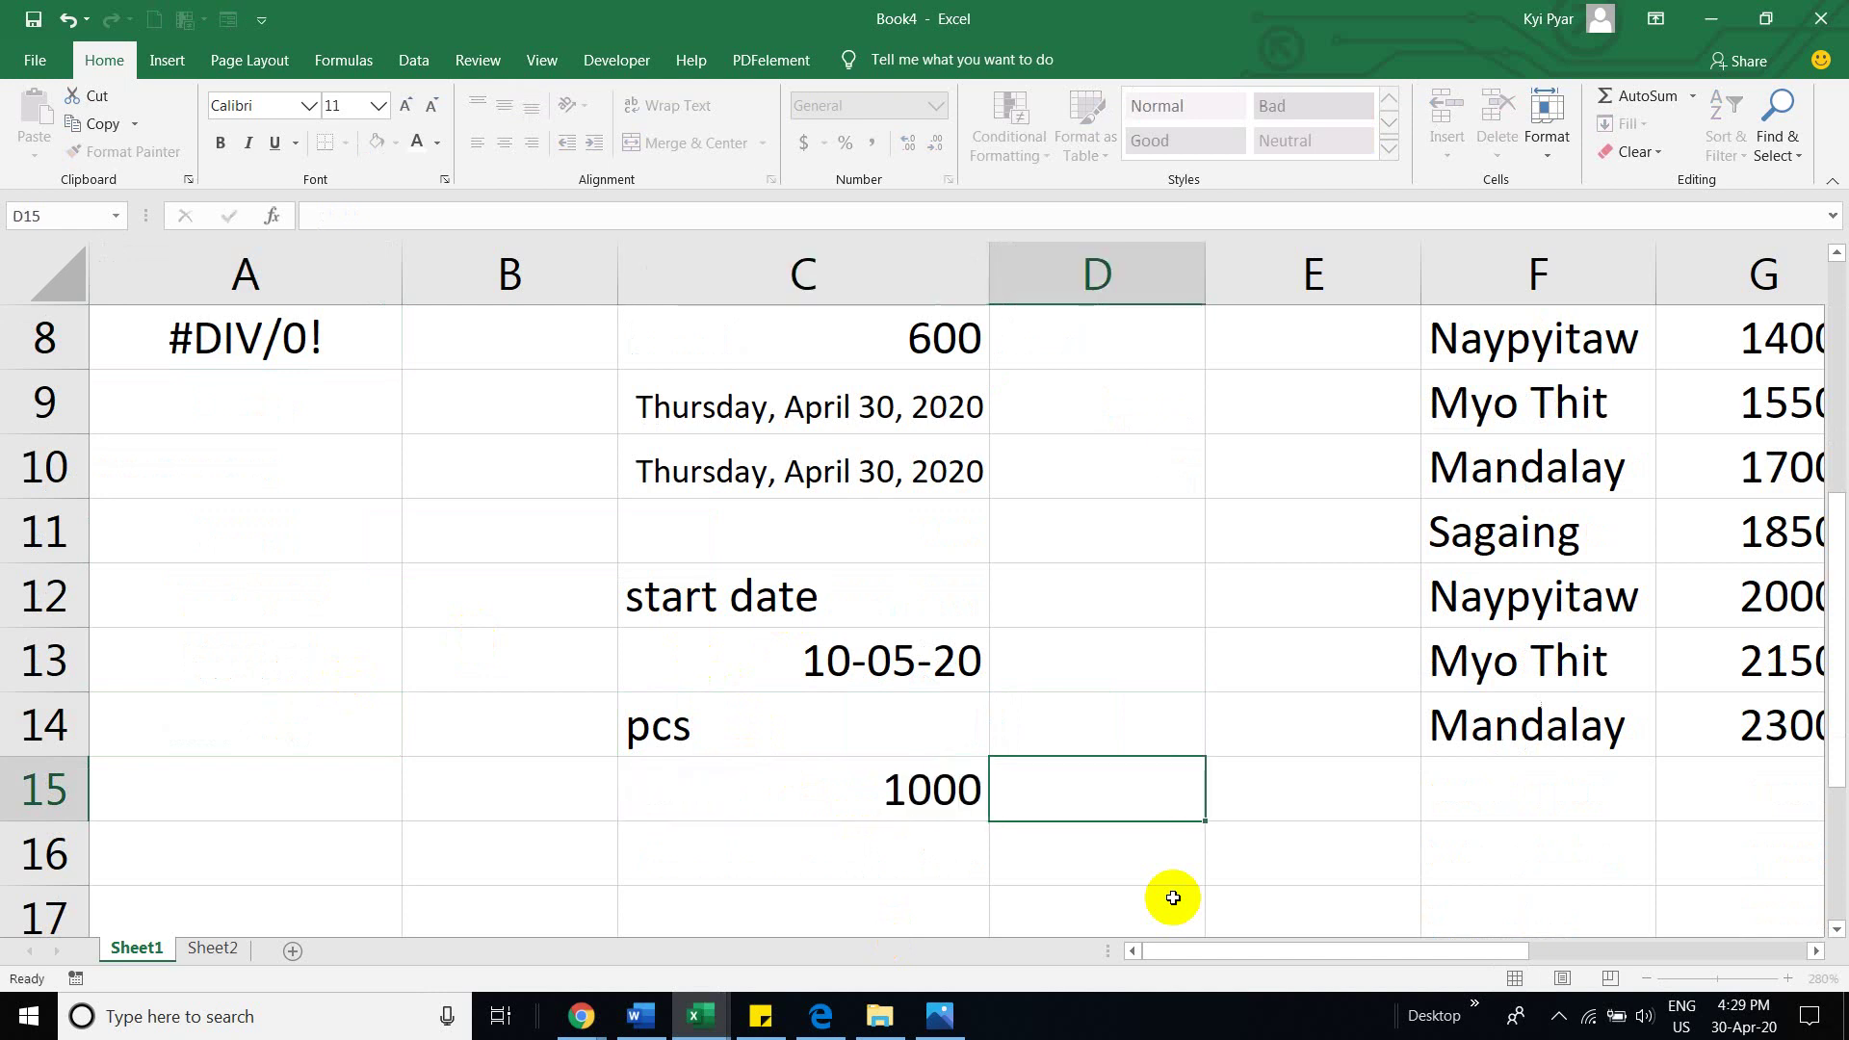
pyautogui.write('pkg')
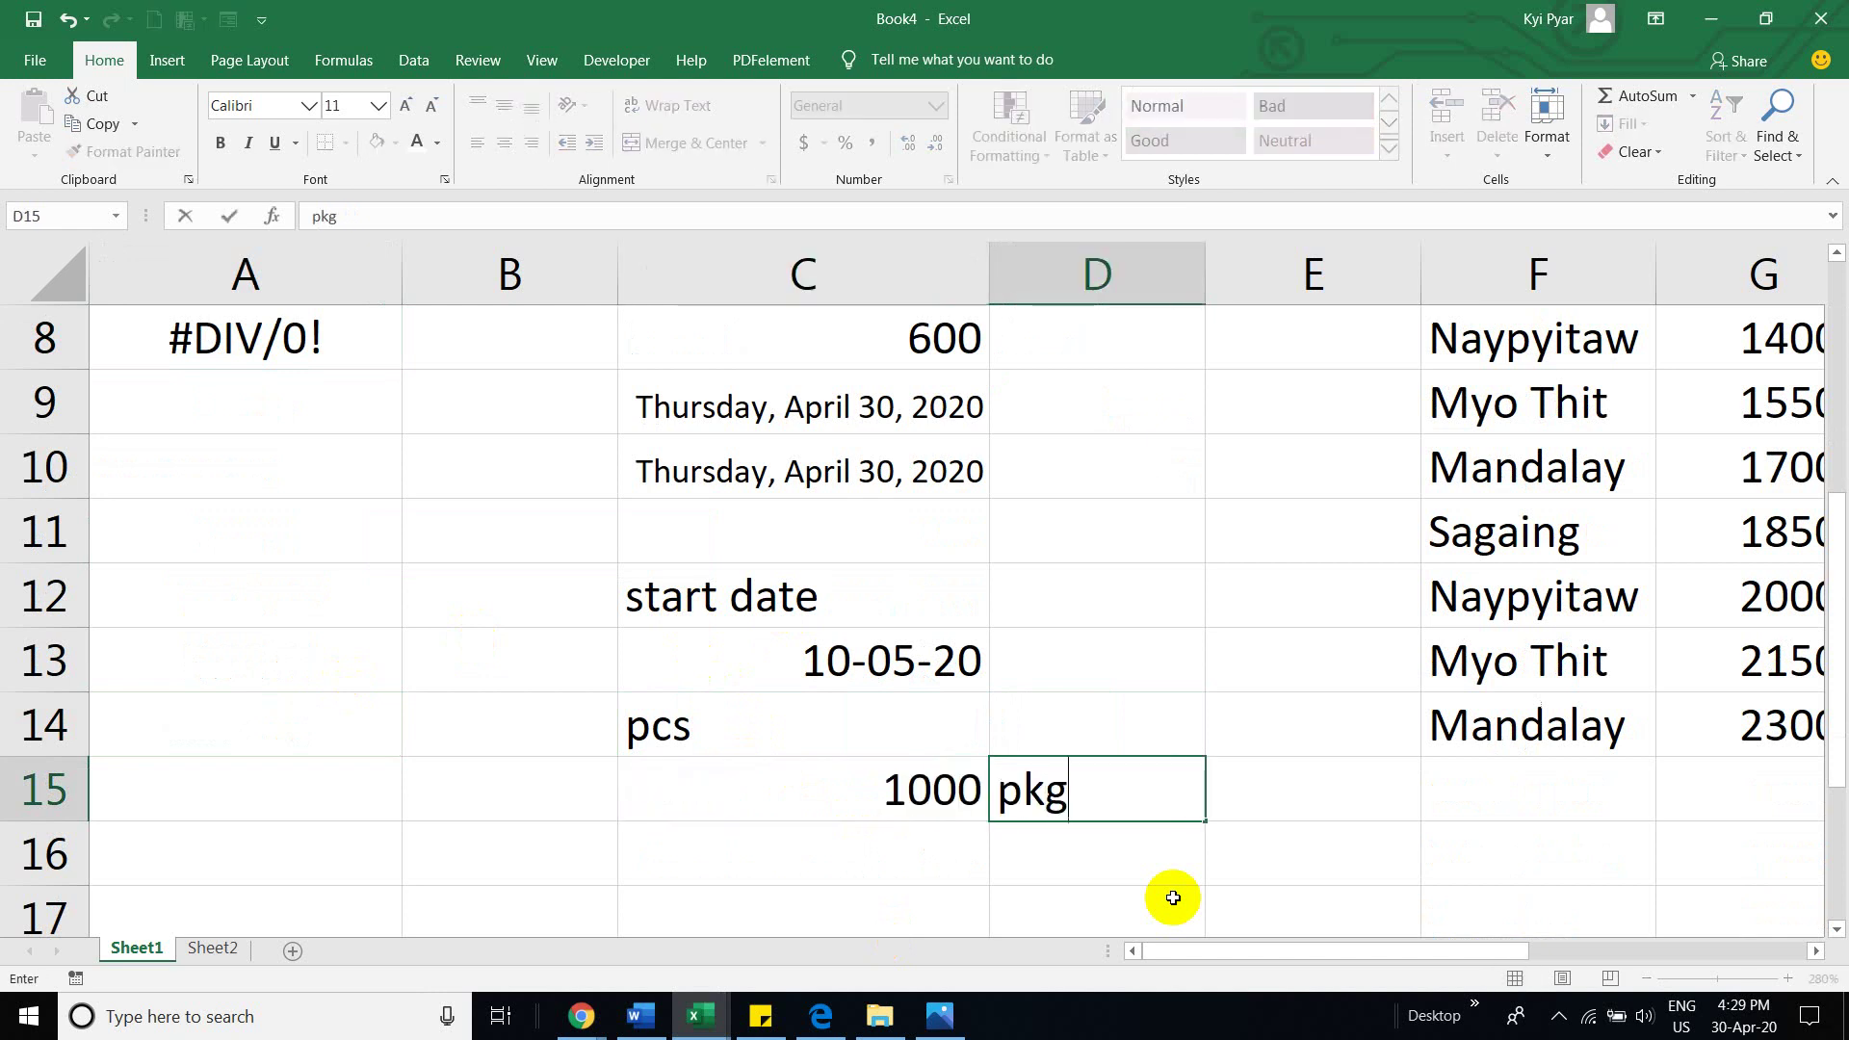
pyautogui.press('Tab')
pyautogui.write('pcs')
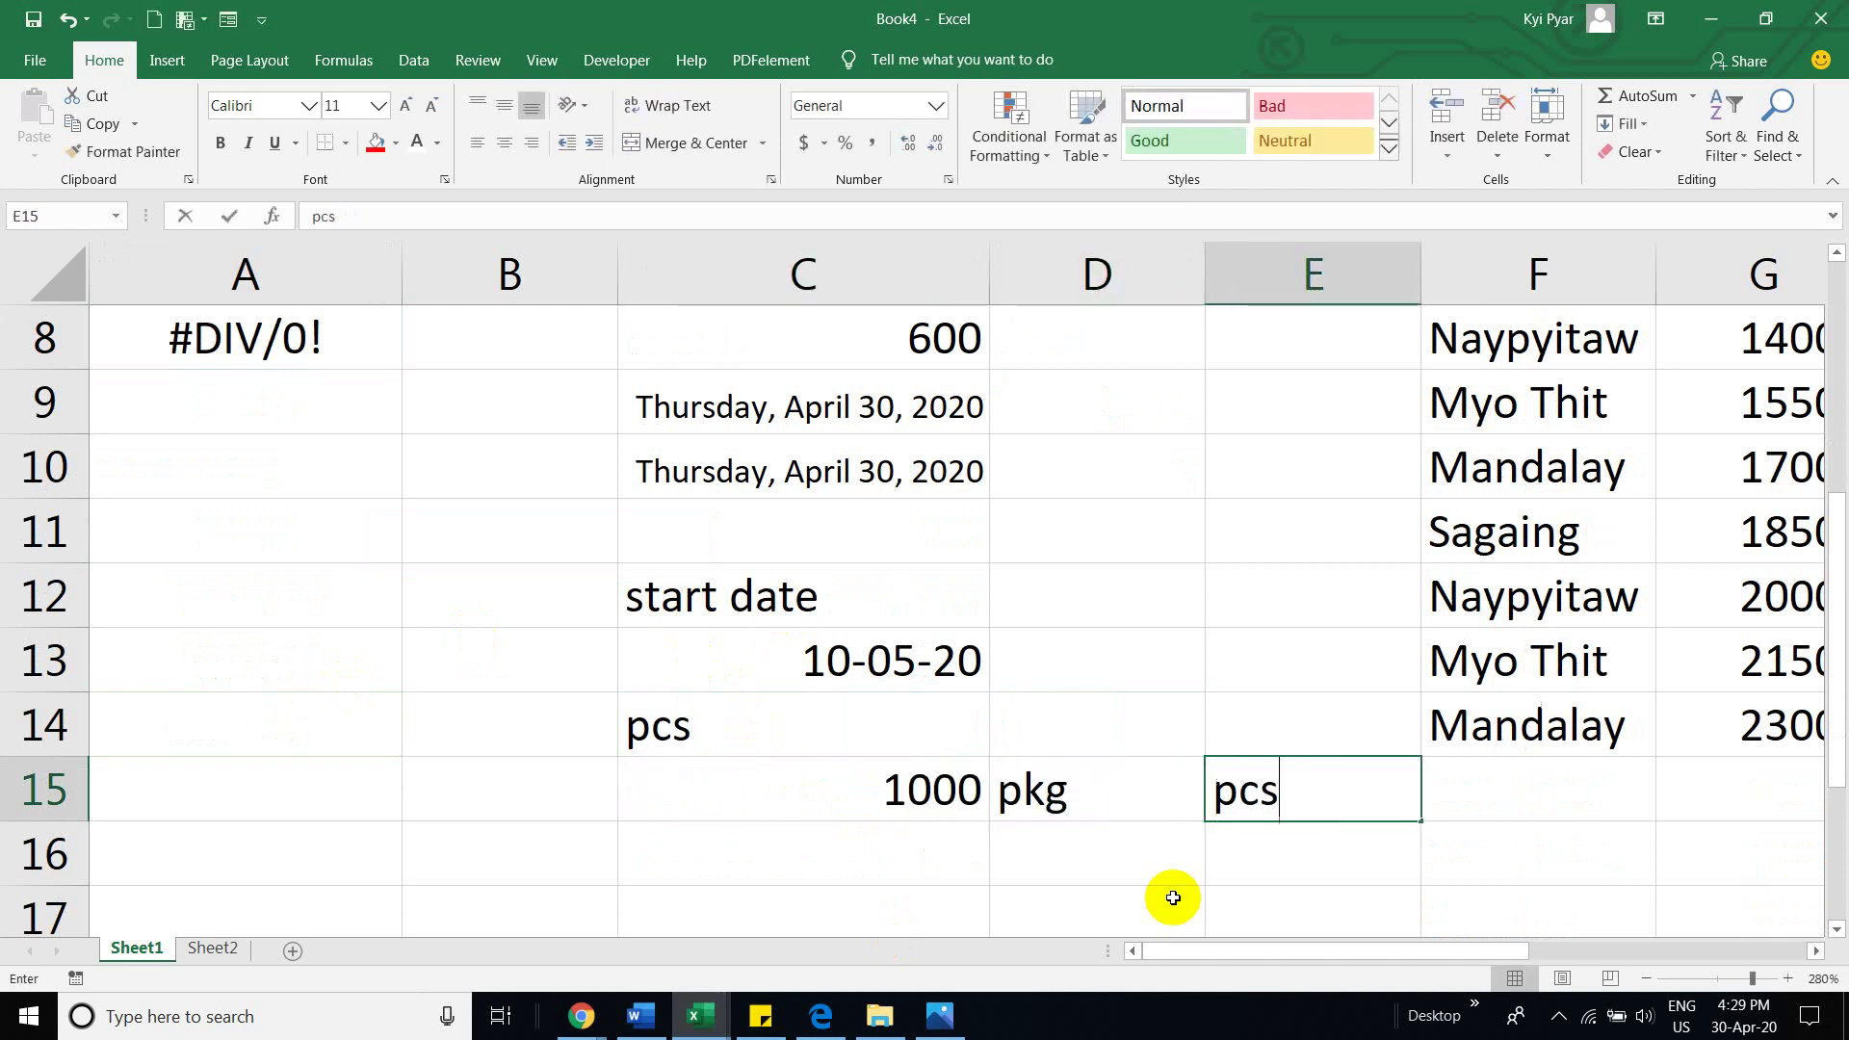
pyautogui.press('Return')
pyautogui.press('Tab')
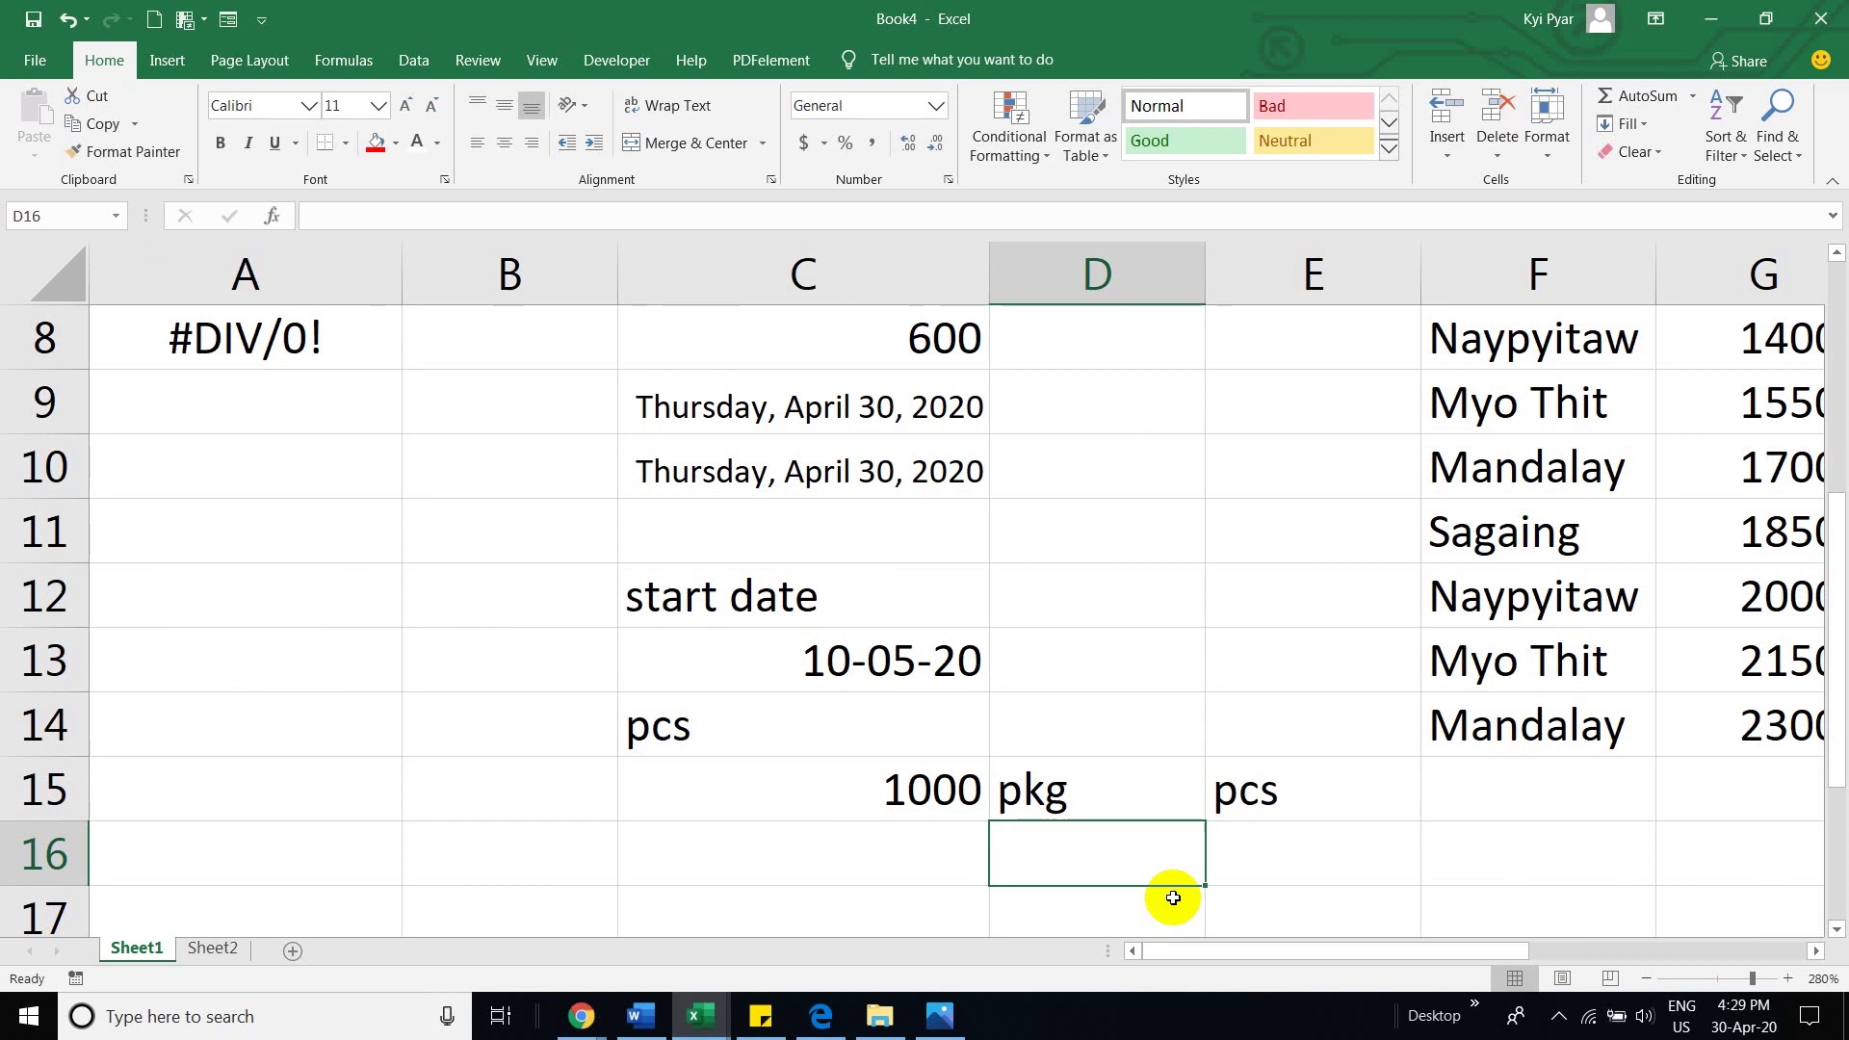
pyautogui.keyDown('ctrl'); pyautogui.scroll(1, 1072, 800); pyautogui.keyUp('ctrl')
pyautogui.keyDown('ctrl'); pyautogui.scroll(1, 1072, 800); pyautogui.keyUp('ctrl')
# - Enter 24 in D14
pyautogui.click(1156, 724)
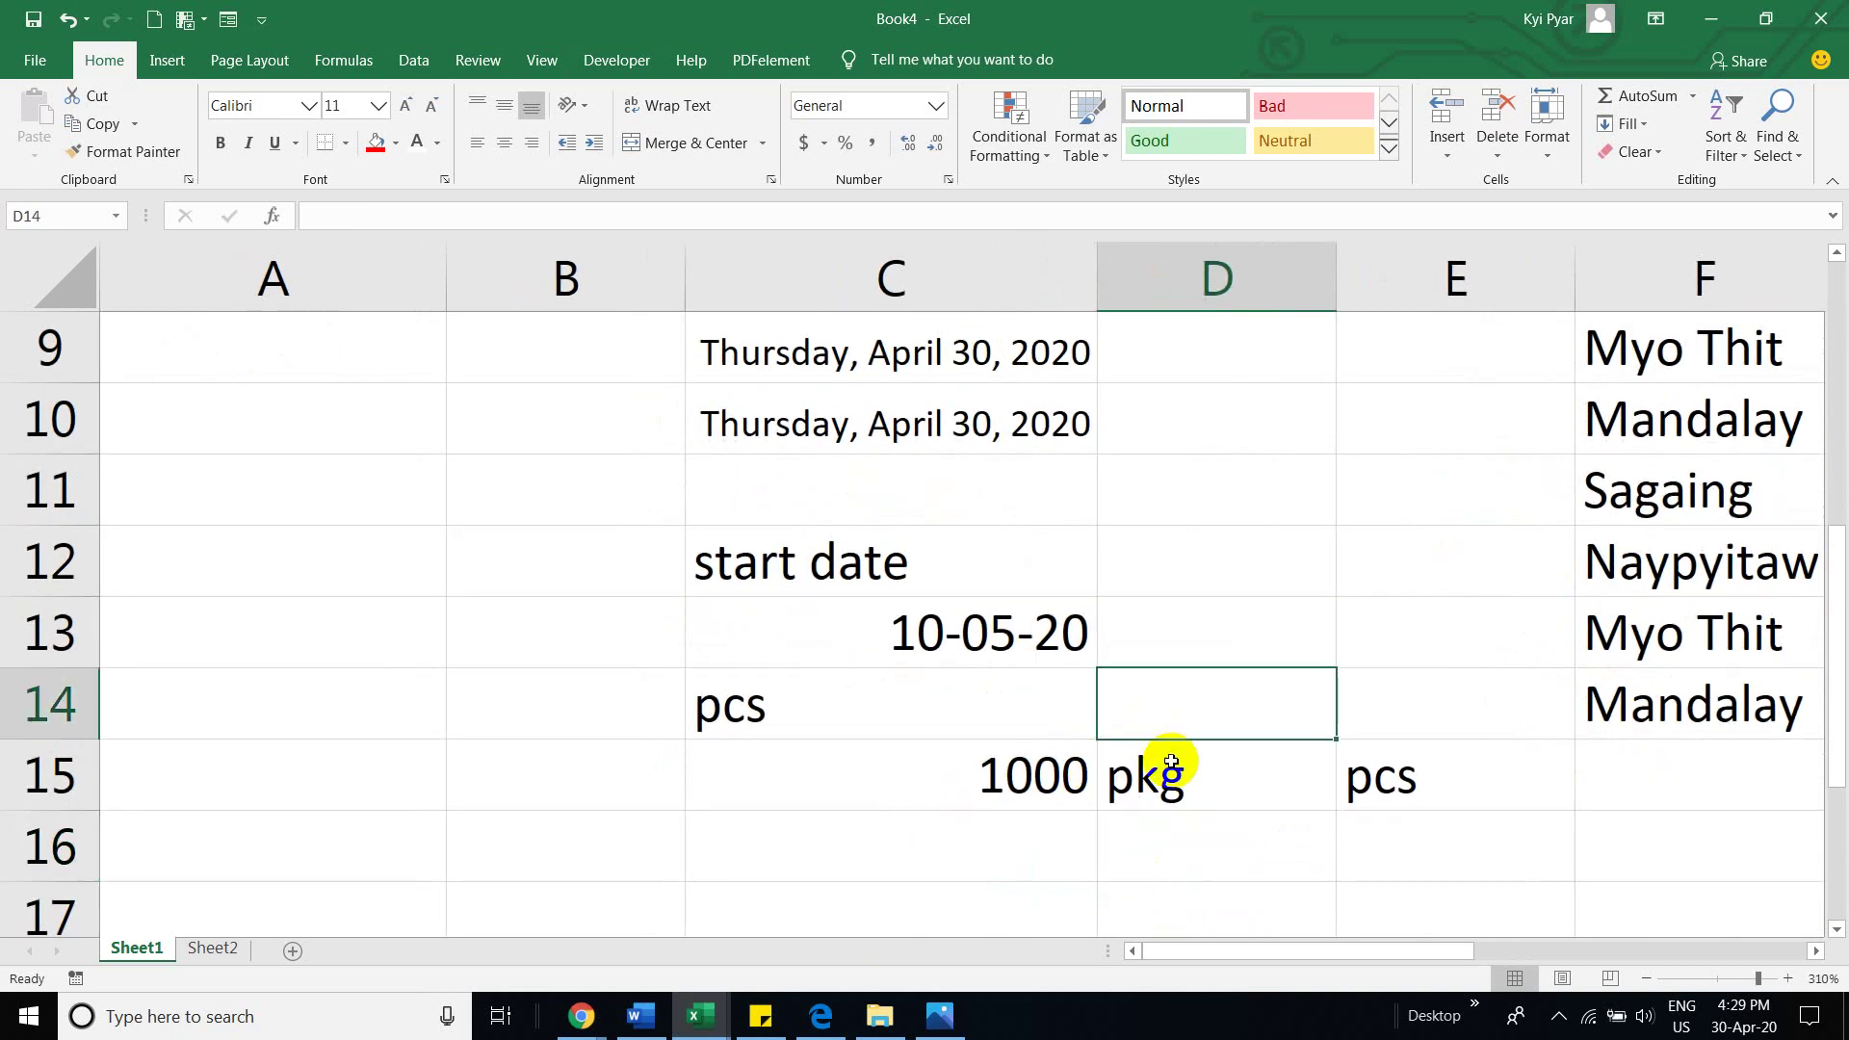
pyautogui.click(1182, 834)
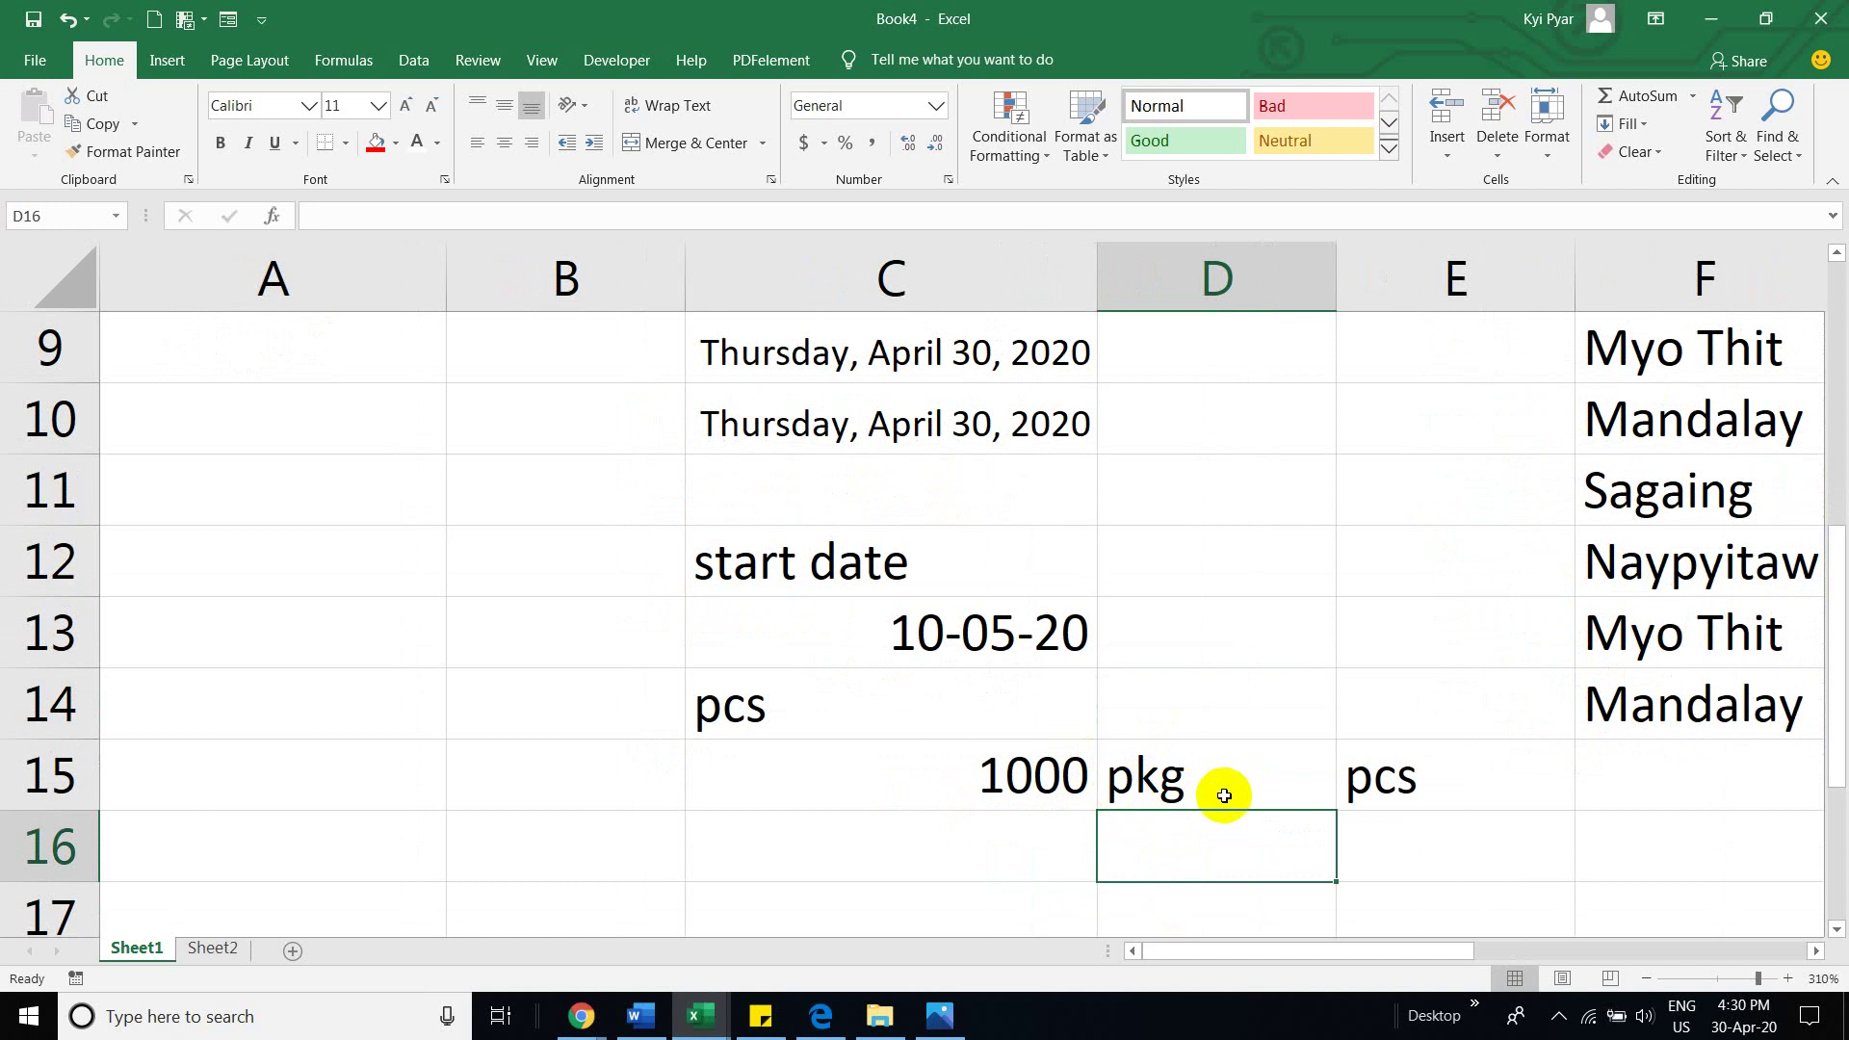
pyautogui.click(1247, 708)
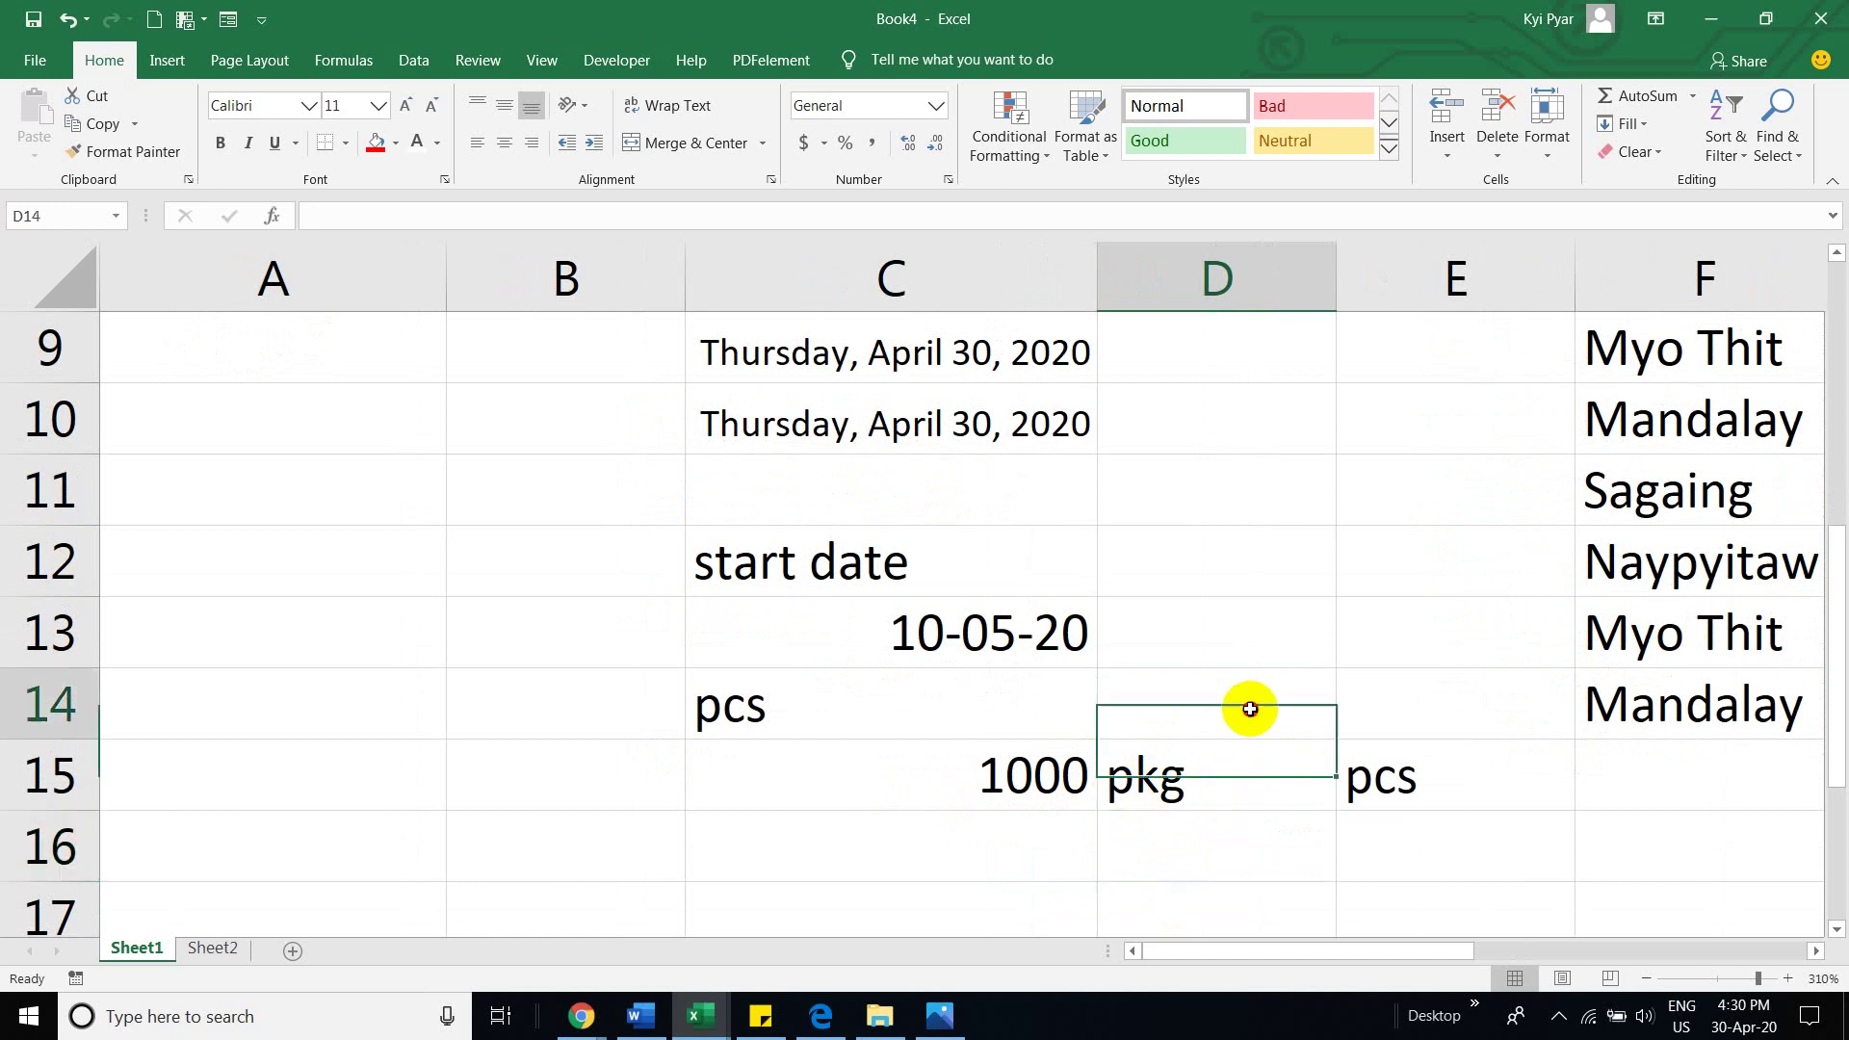
pyautogui.write('24')
pyautogui.press('Return')
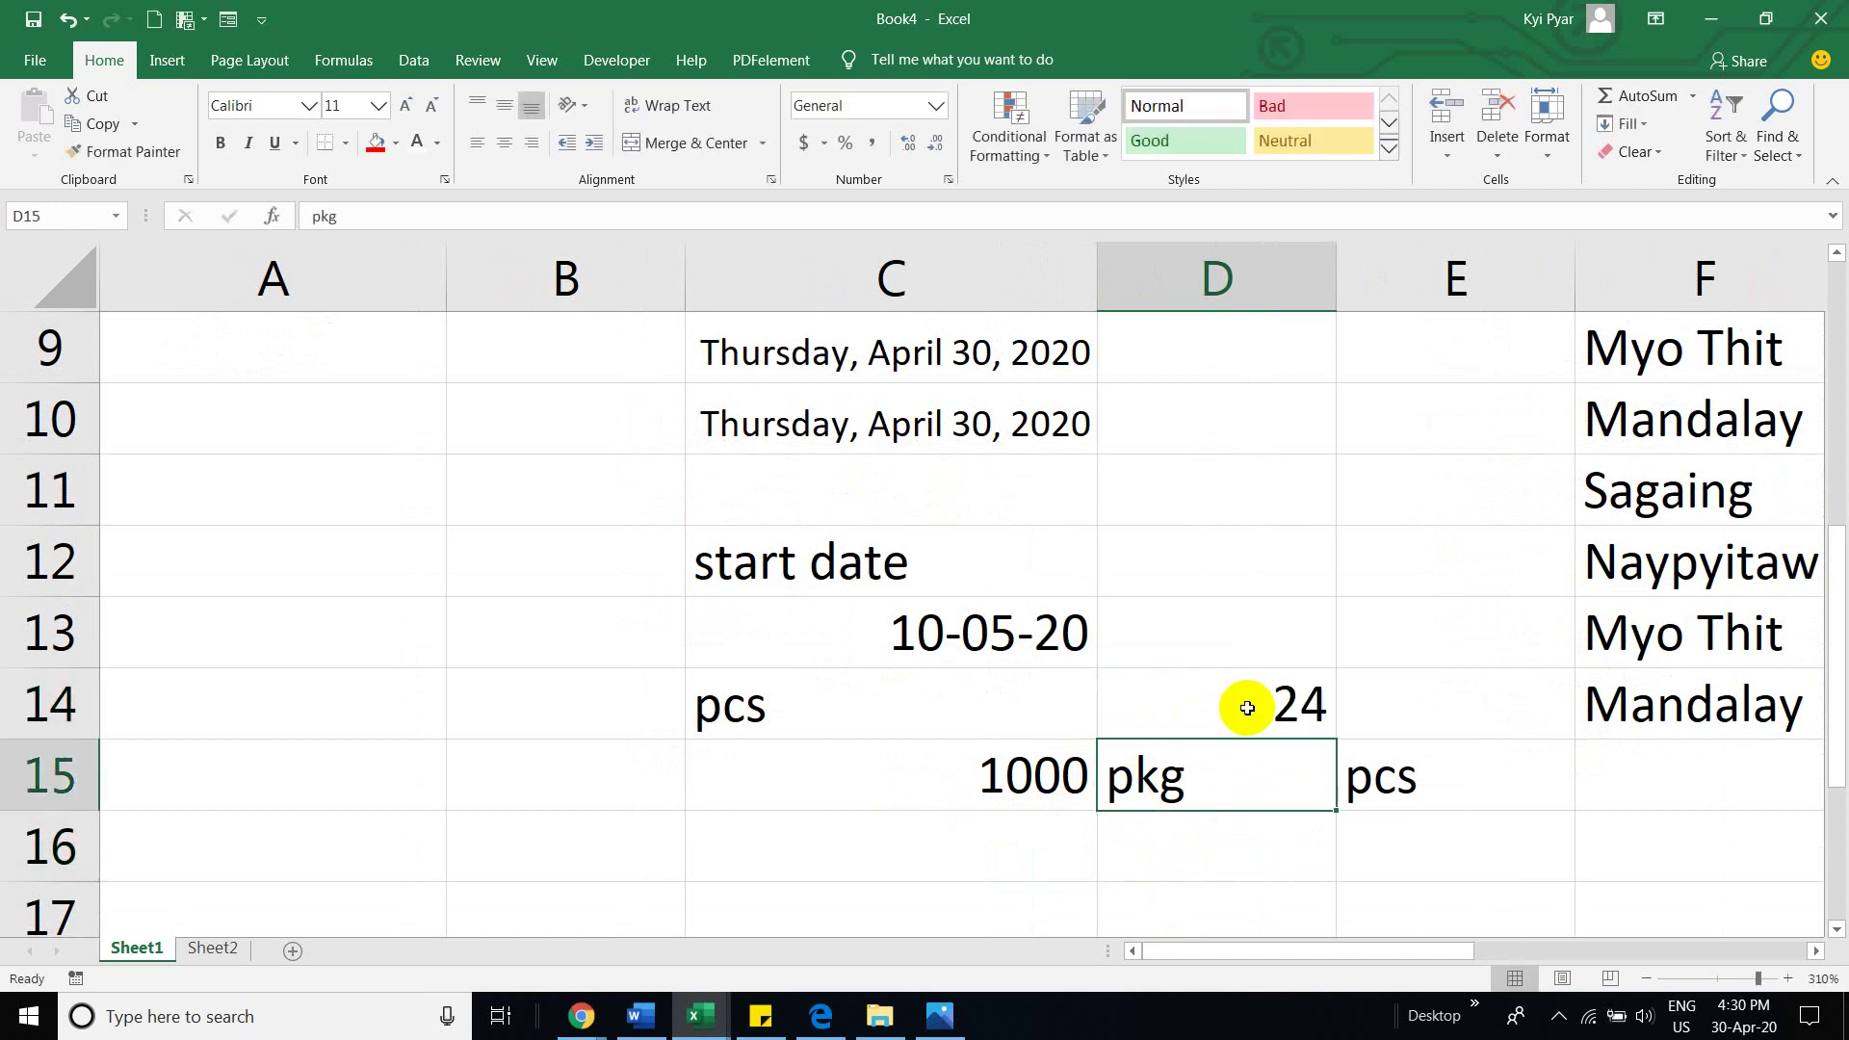
# - Replace the 24 in D14 with =QUOTIENT(C15,24), returning 41
pyautogui.click(1246, 707)
pyautogui.press('Delete')
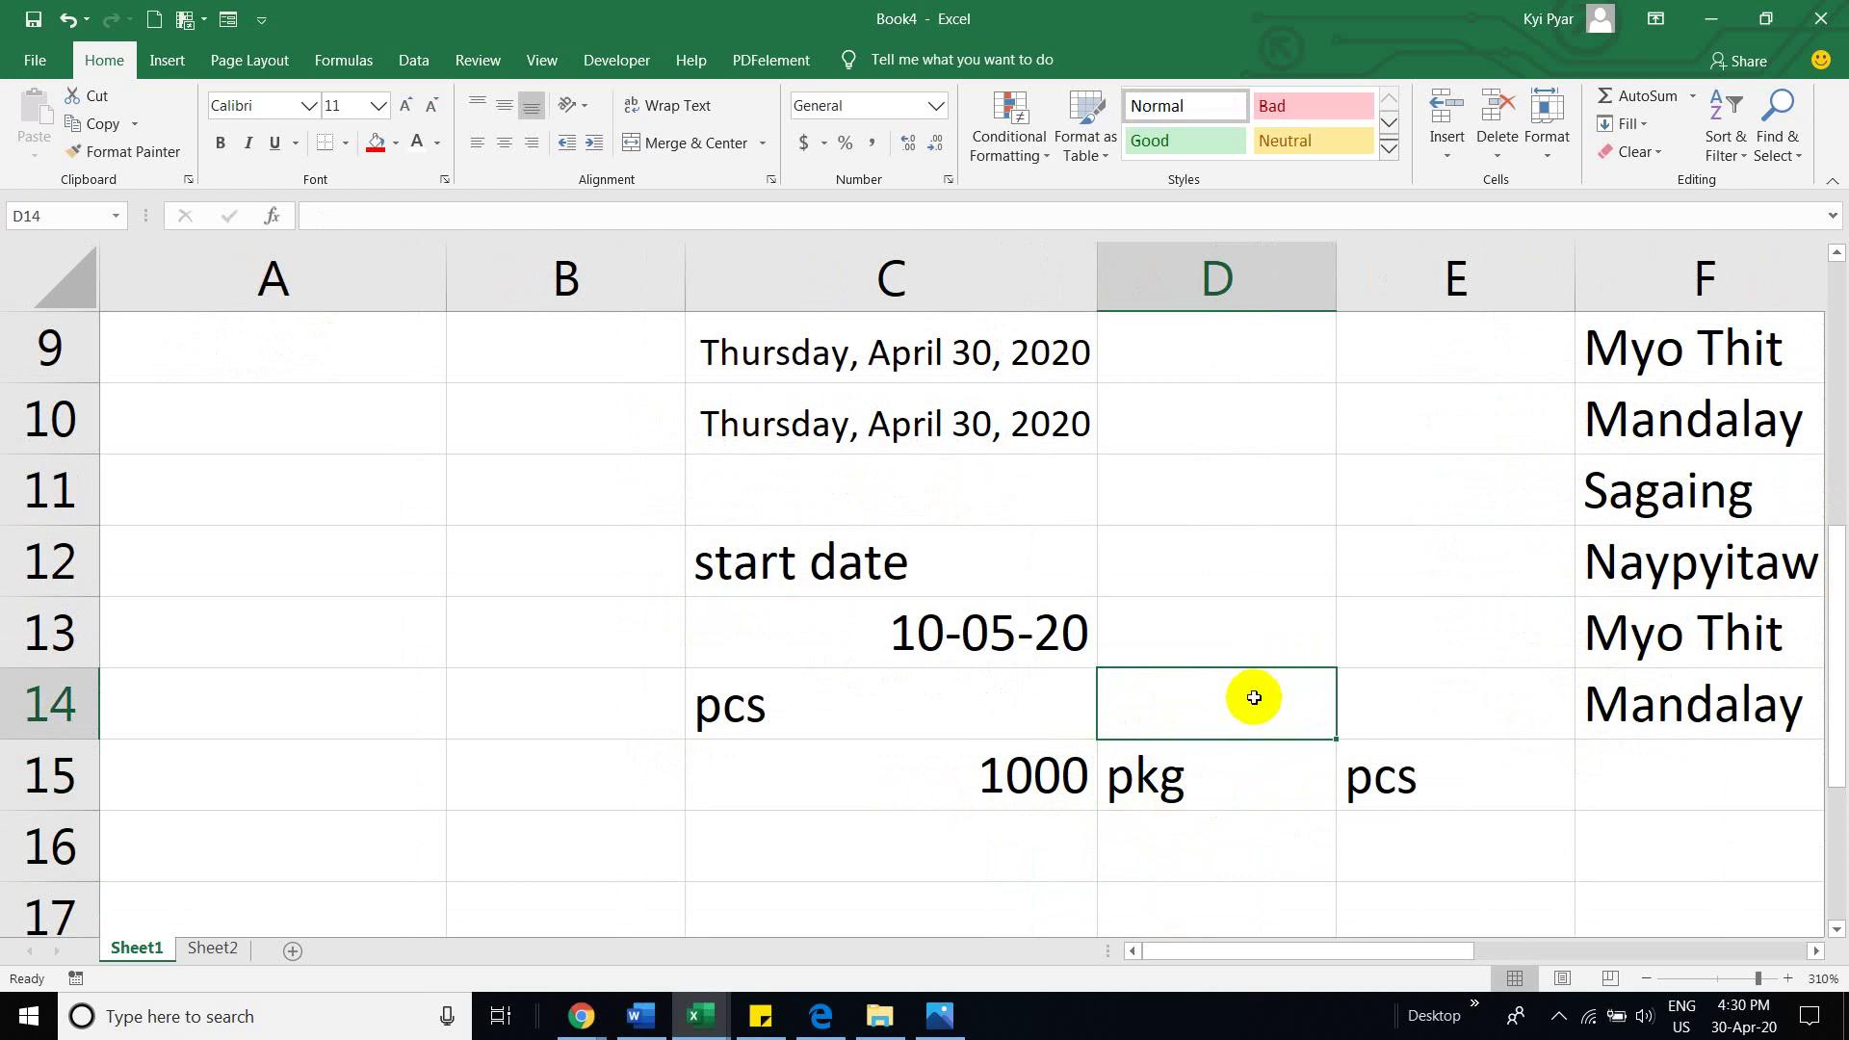
pyautogui.write('=quot')
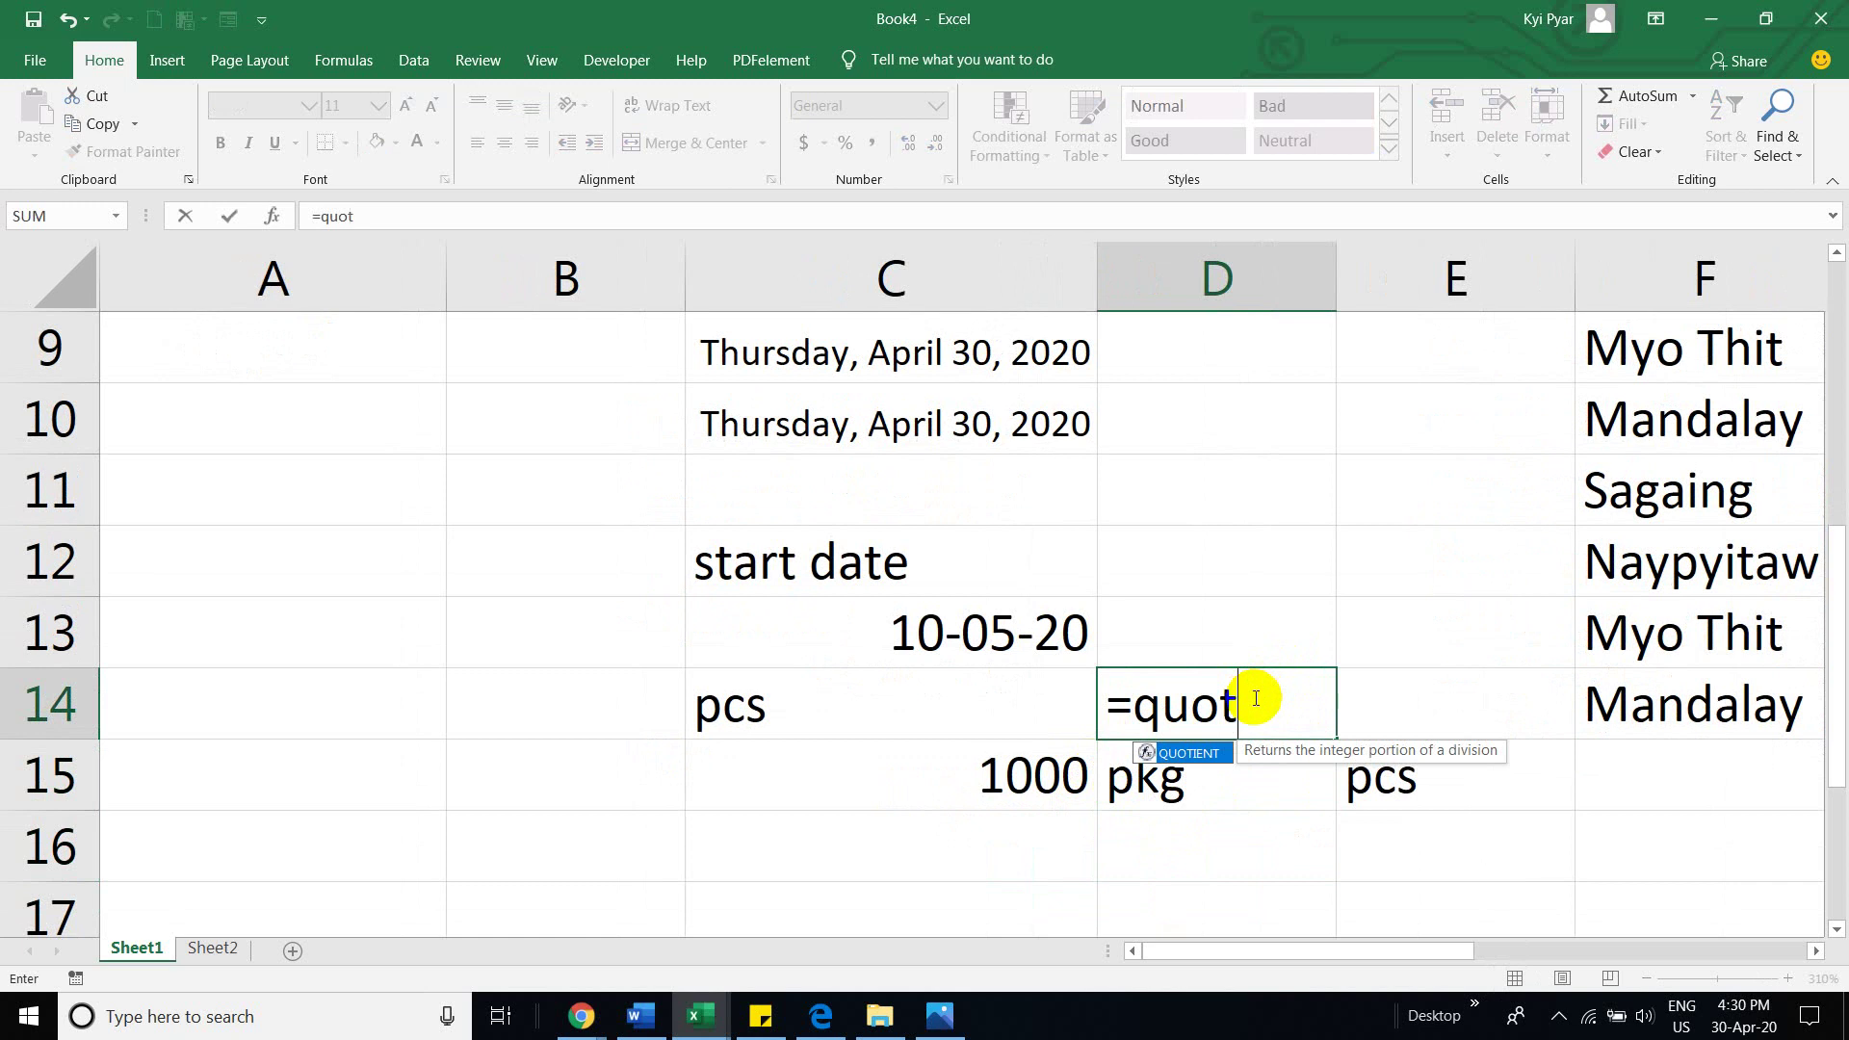
pyautogui.write('ien')
pyautogui.press('Tab')
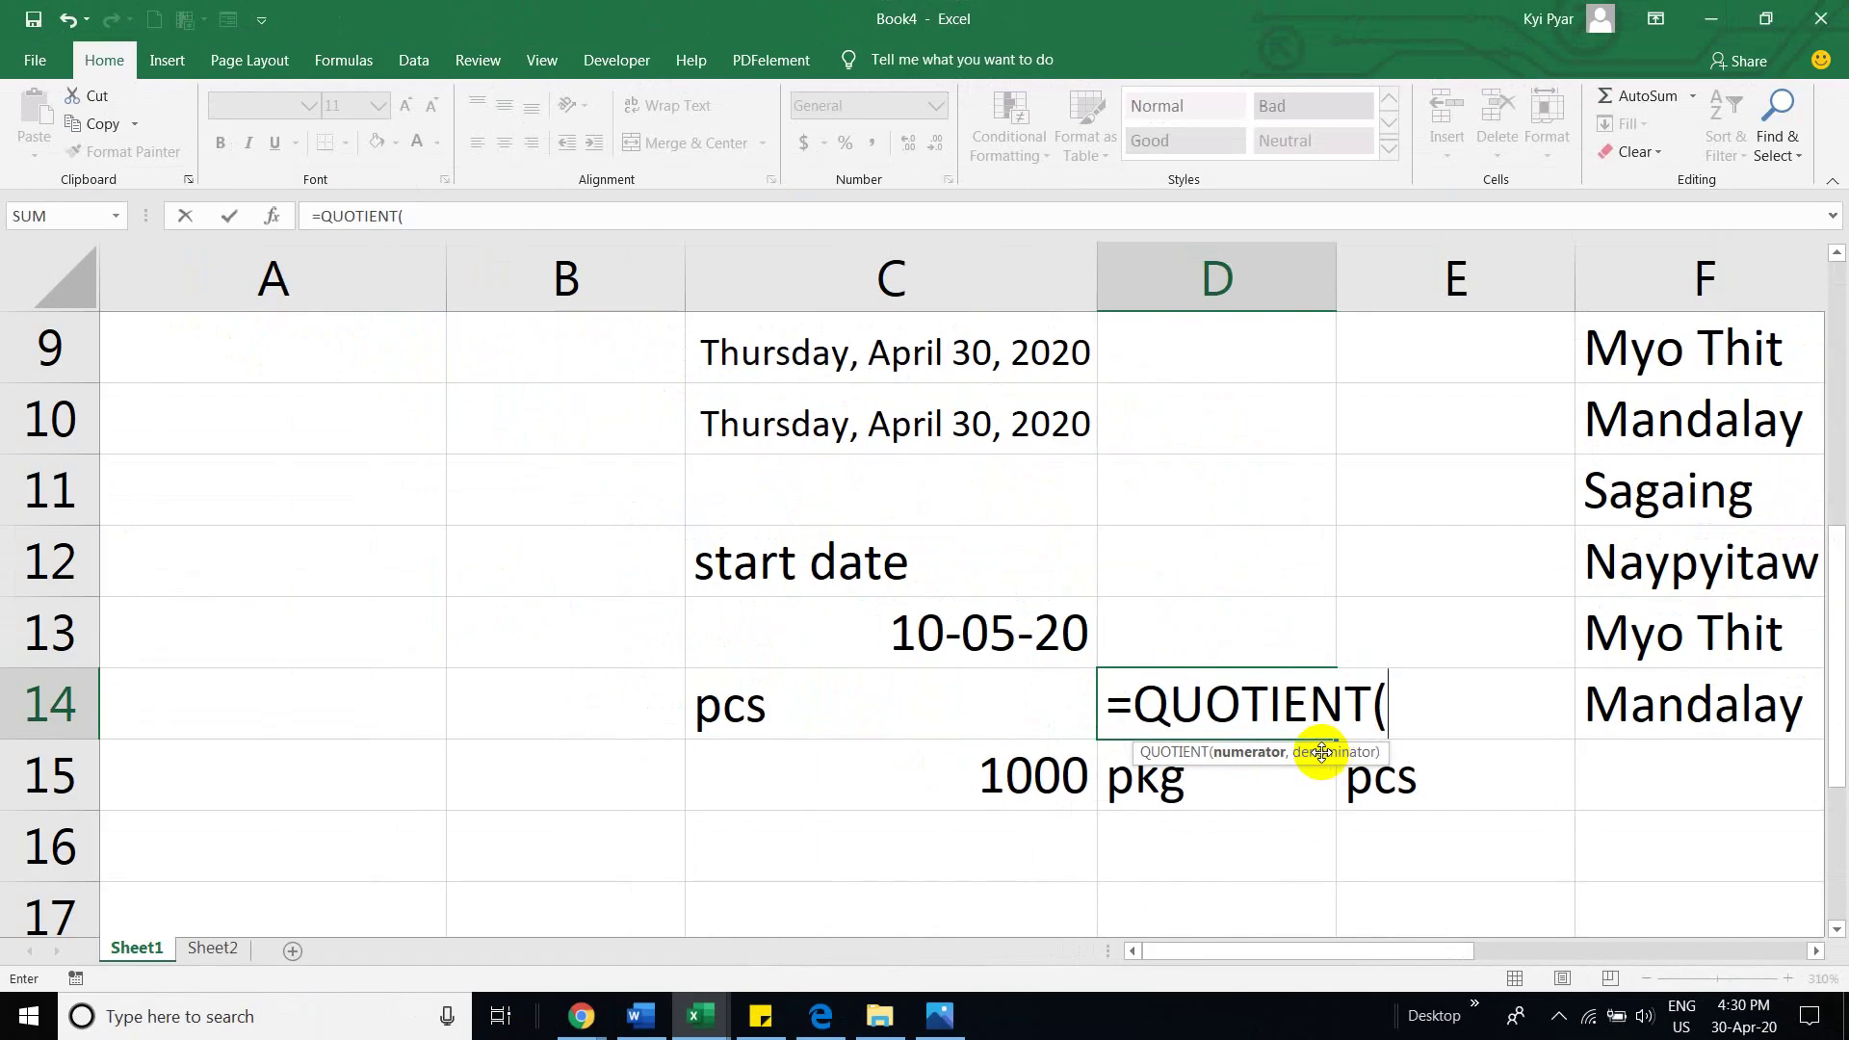
pyautogui.click(1018, 773)
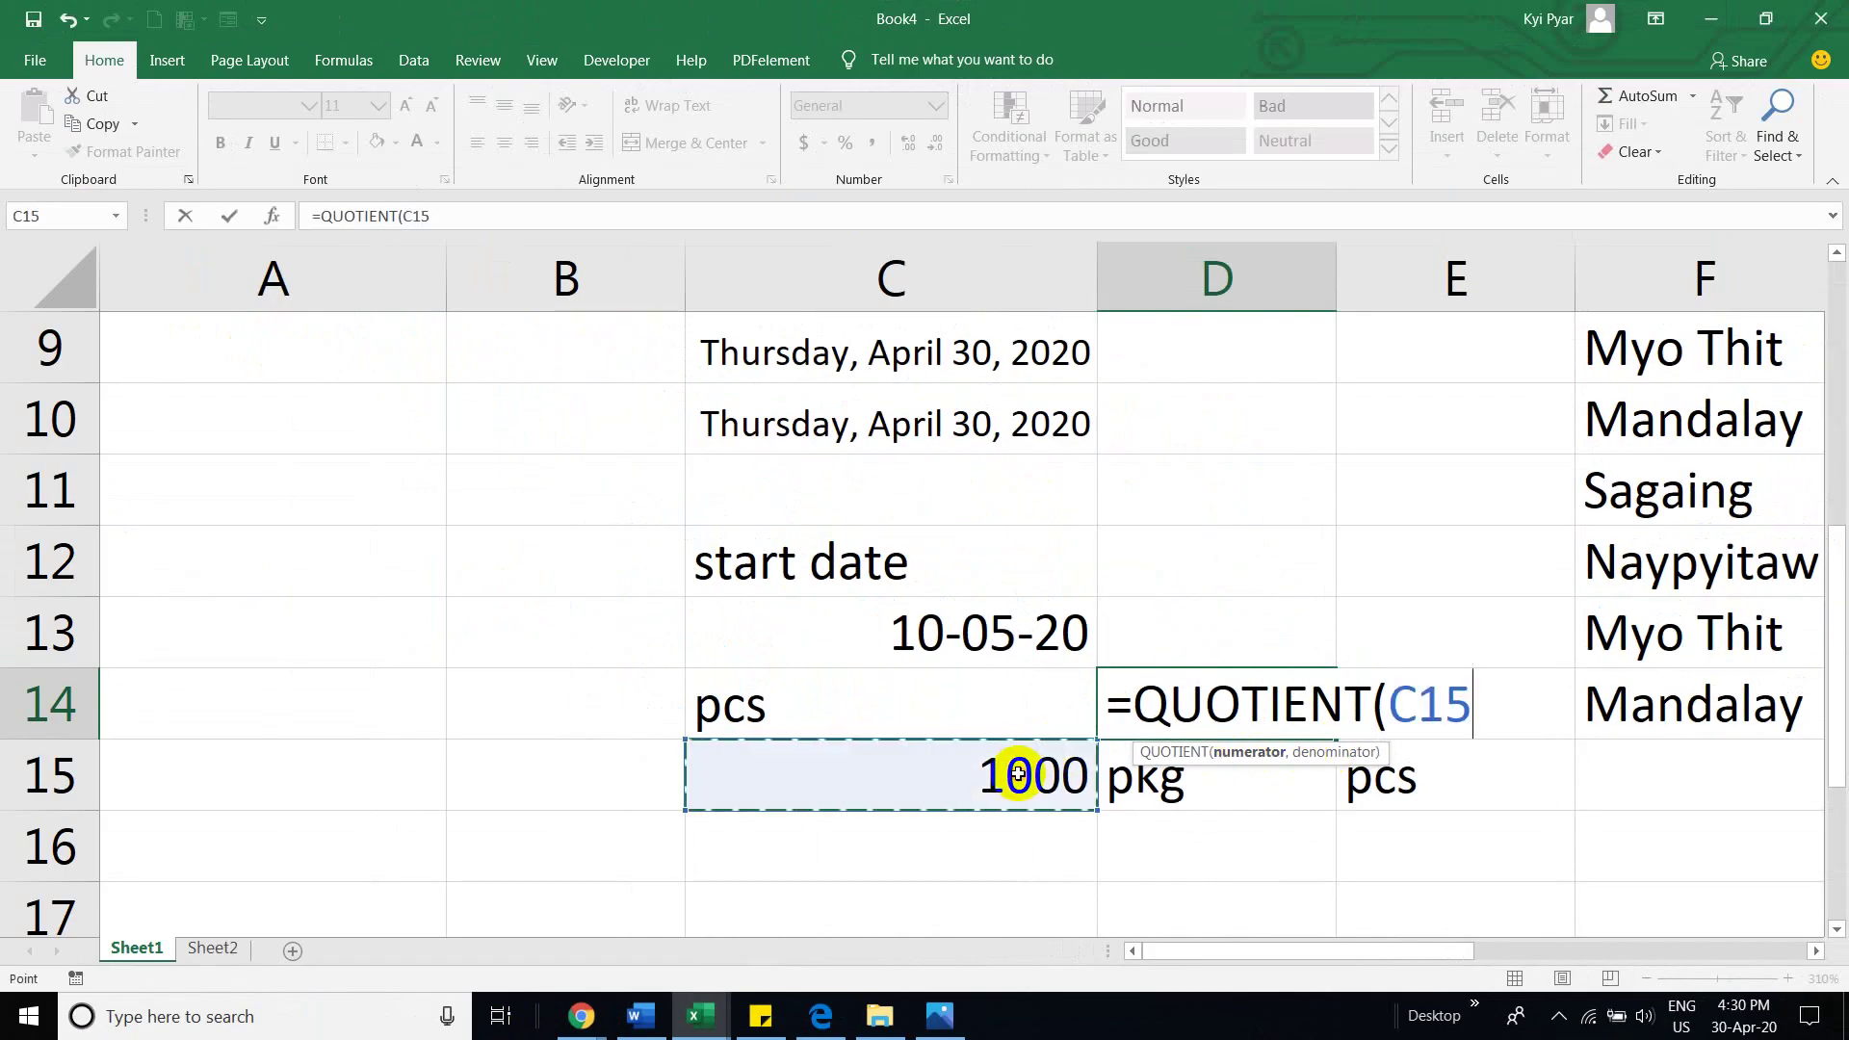
pyautogui.write(',')
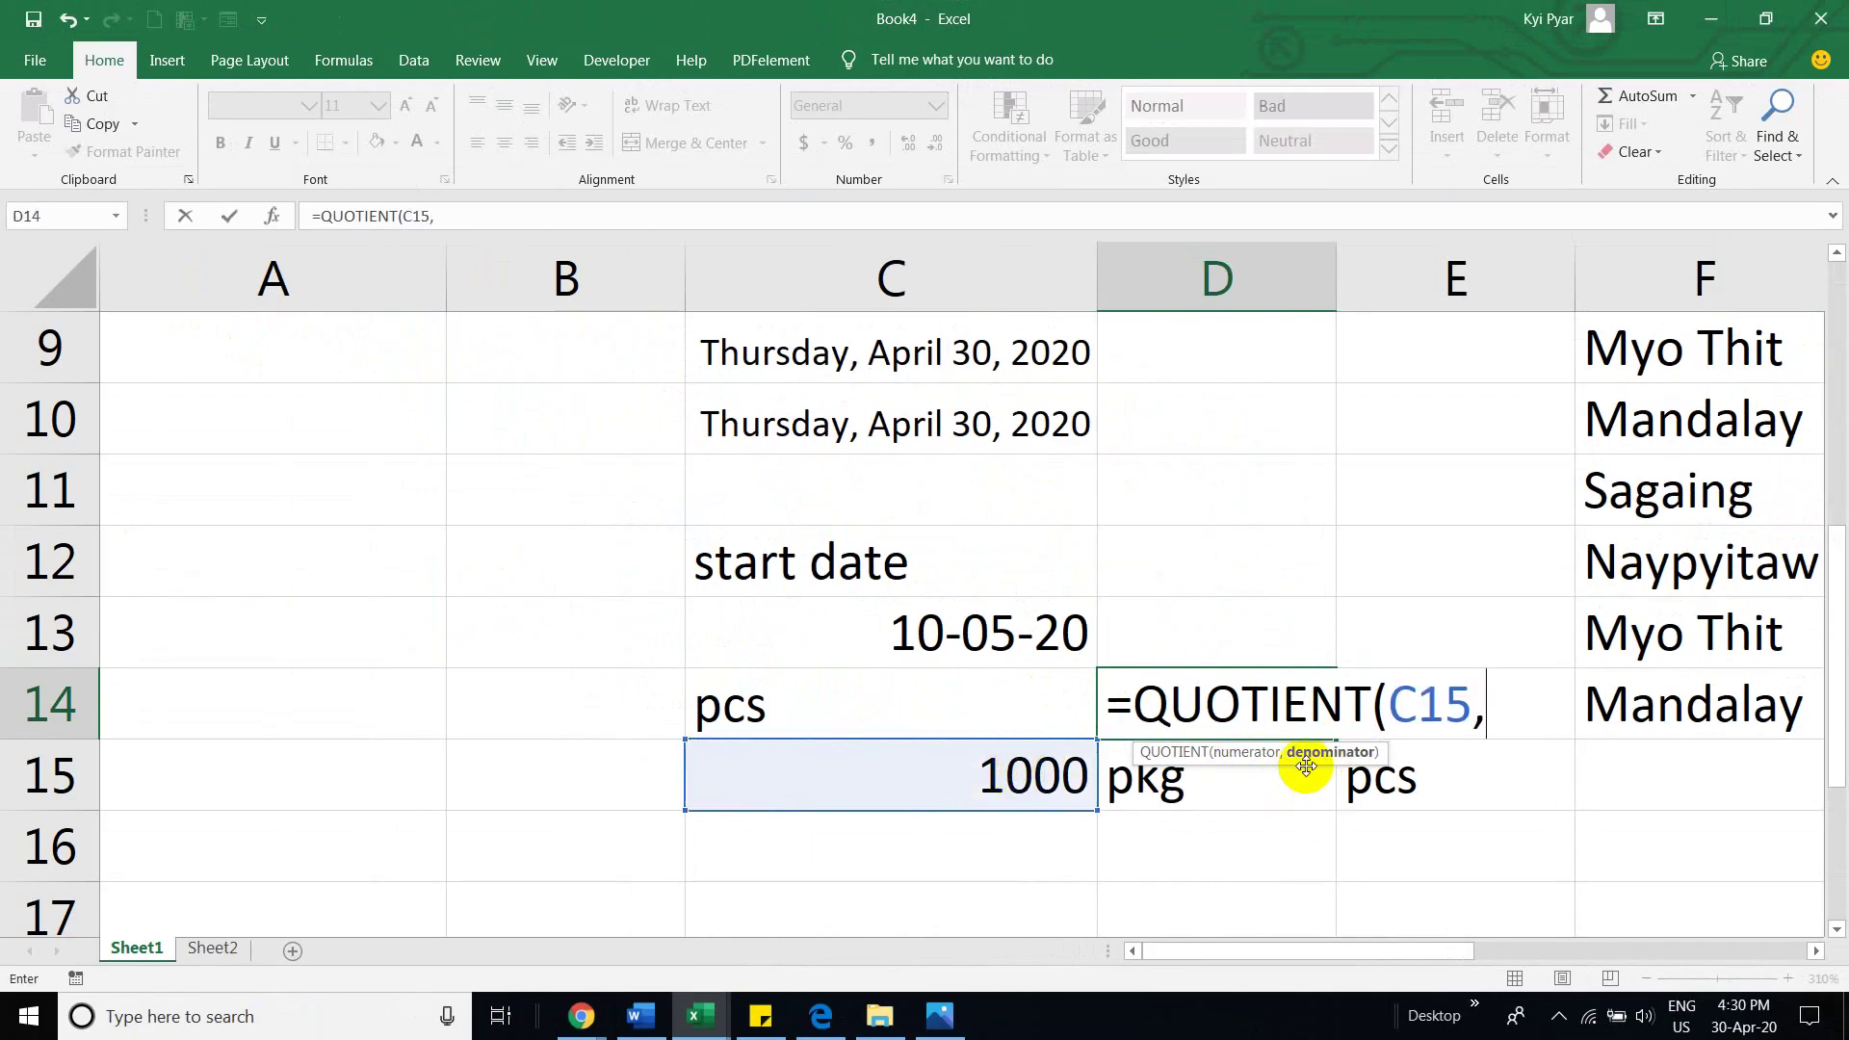
pyautogui.write('24')
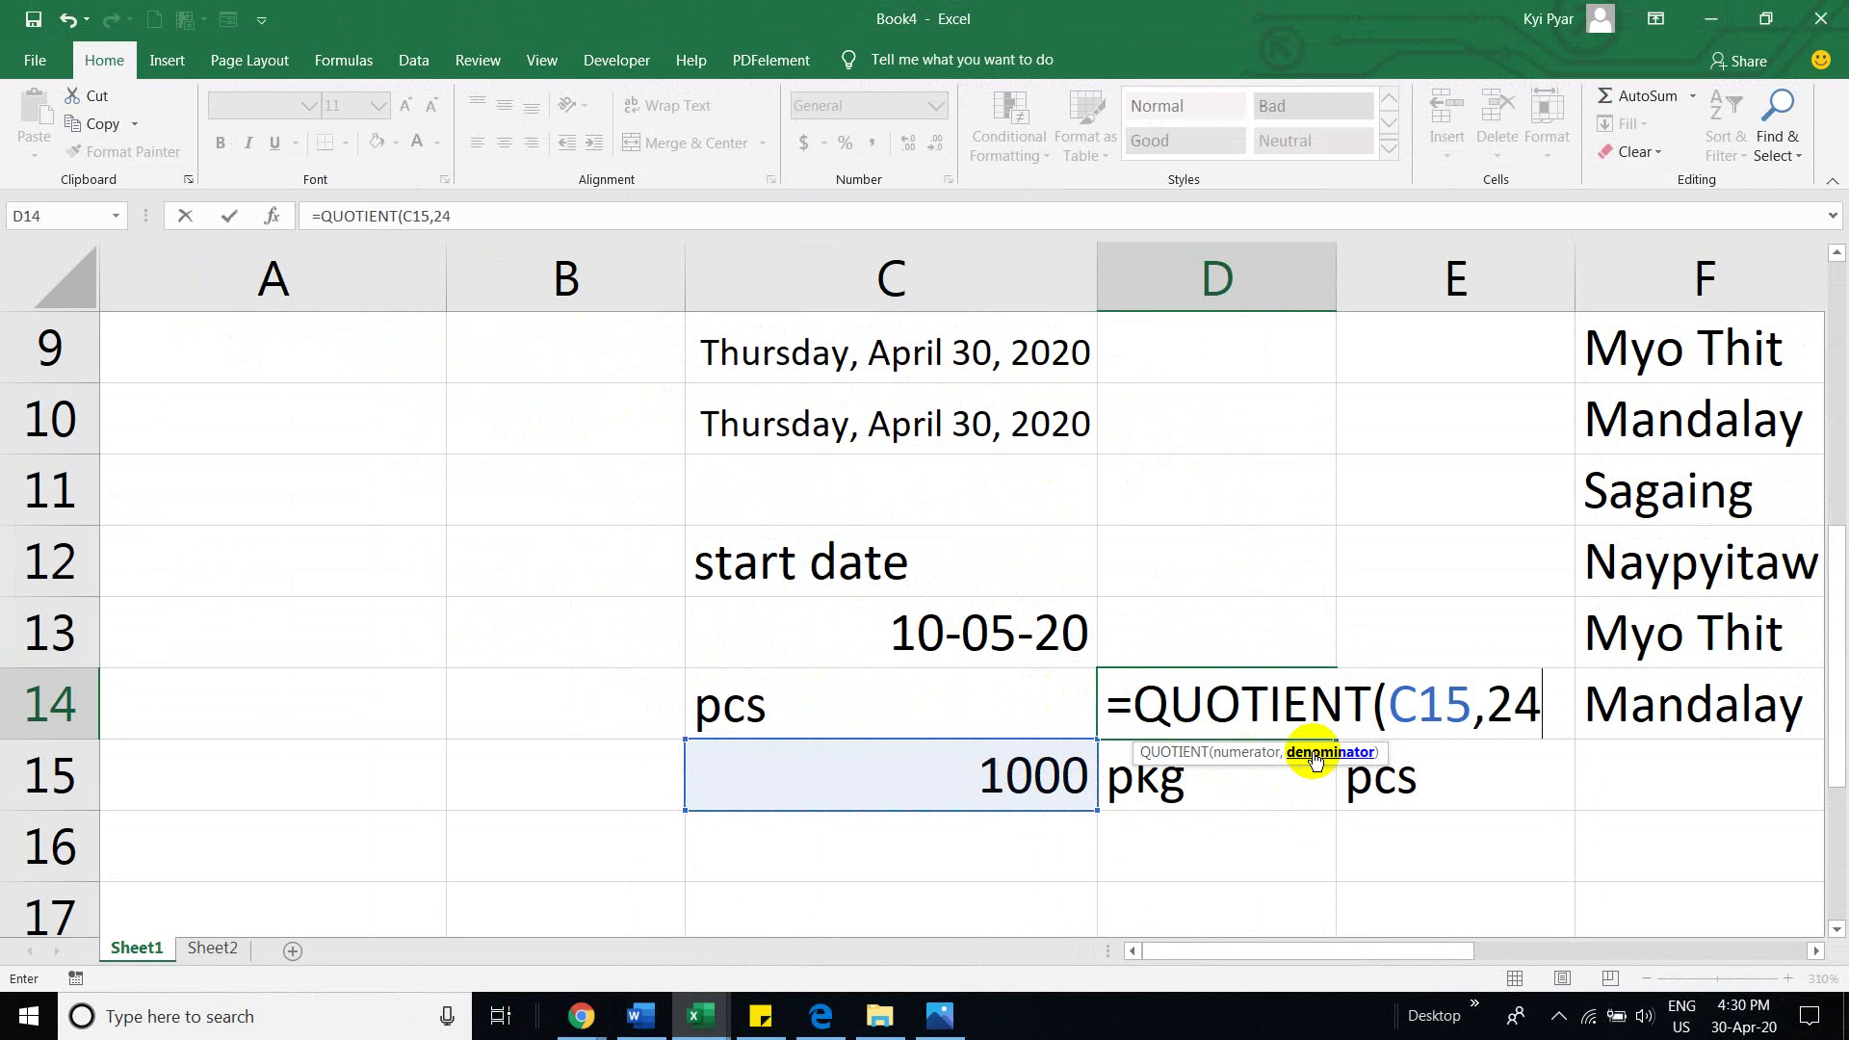
pyautogui.write(')')
pyautogui.press('Return')
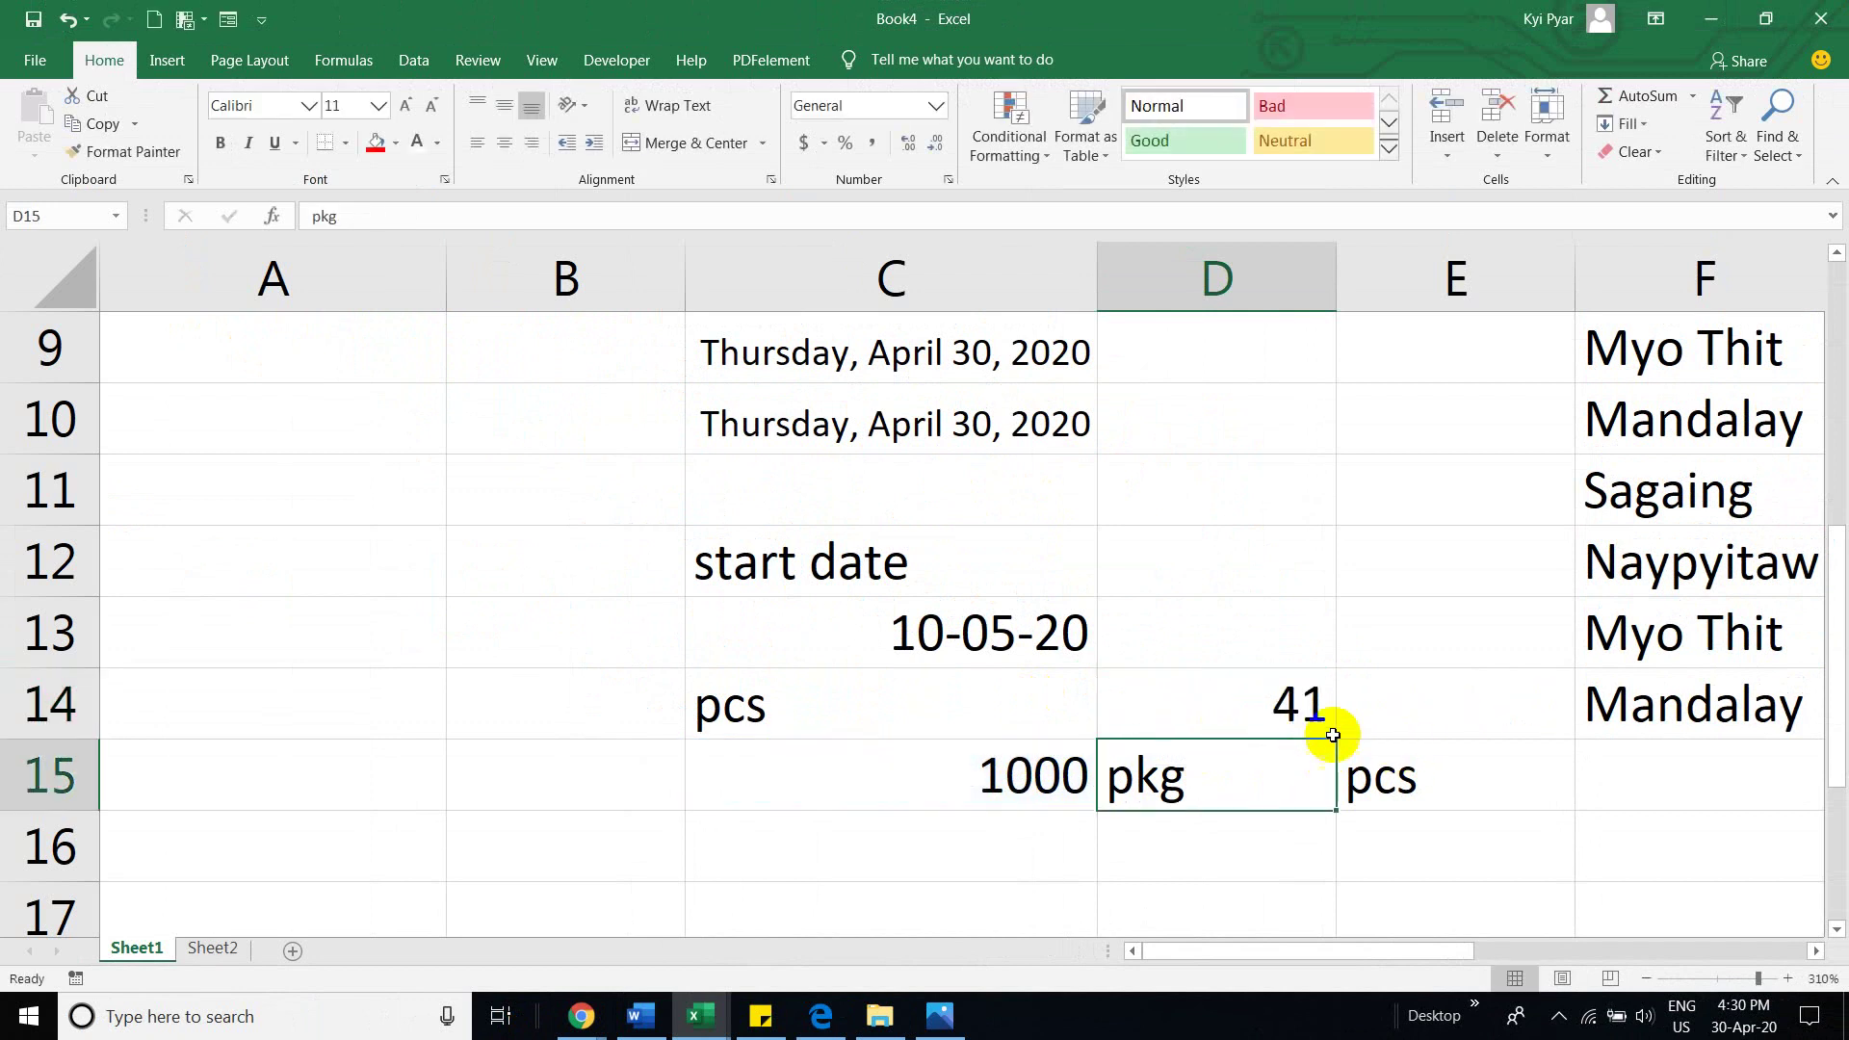
# - Try editing the 24 divisor in D14's formula, then back out of the edit
pyautogui.click(1201, 718)
pyautogui.doubleClick(1197, 717)
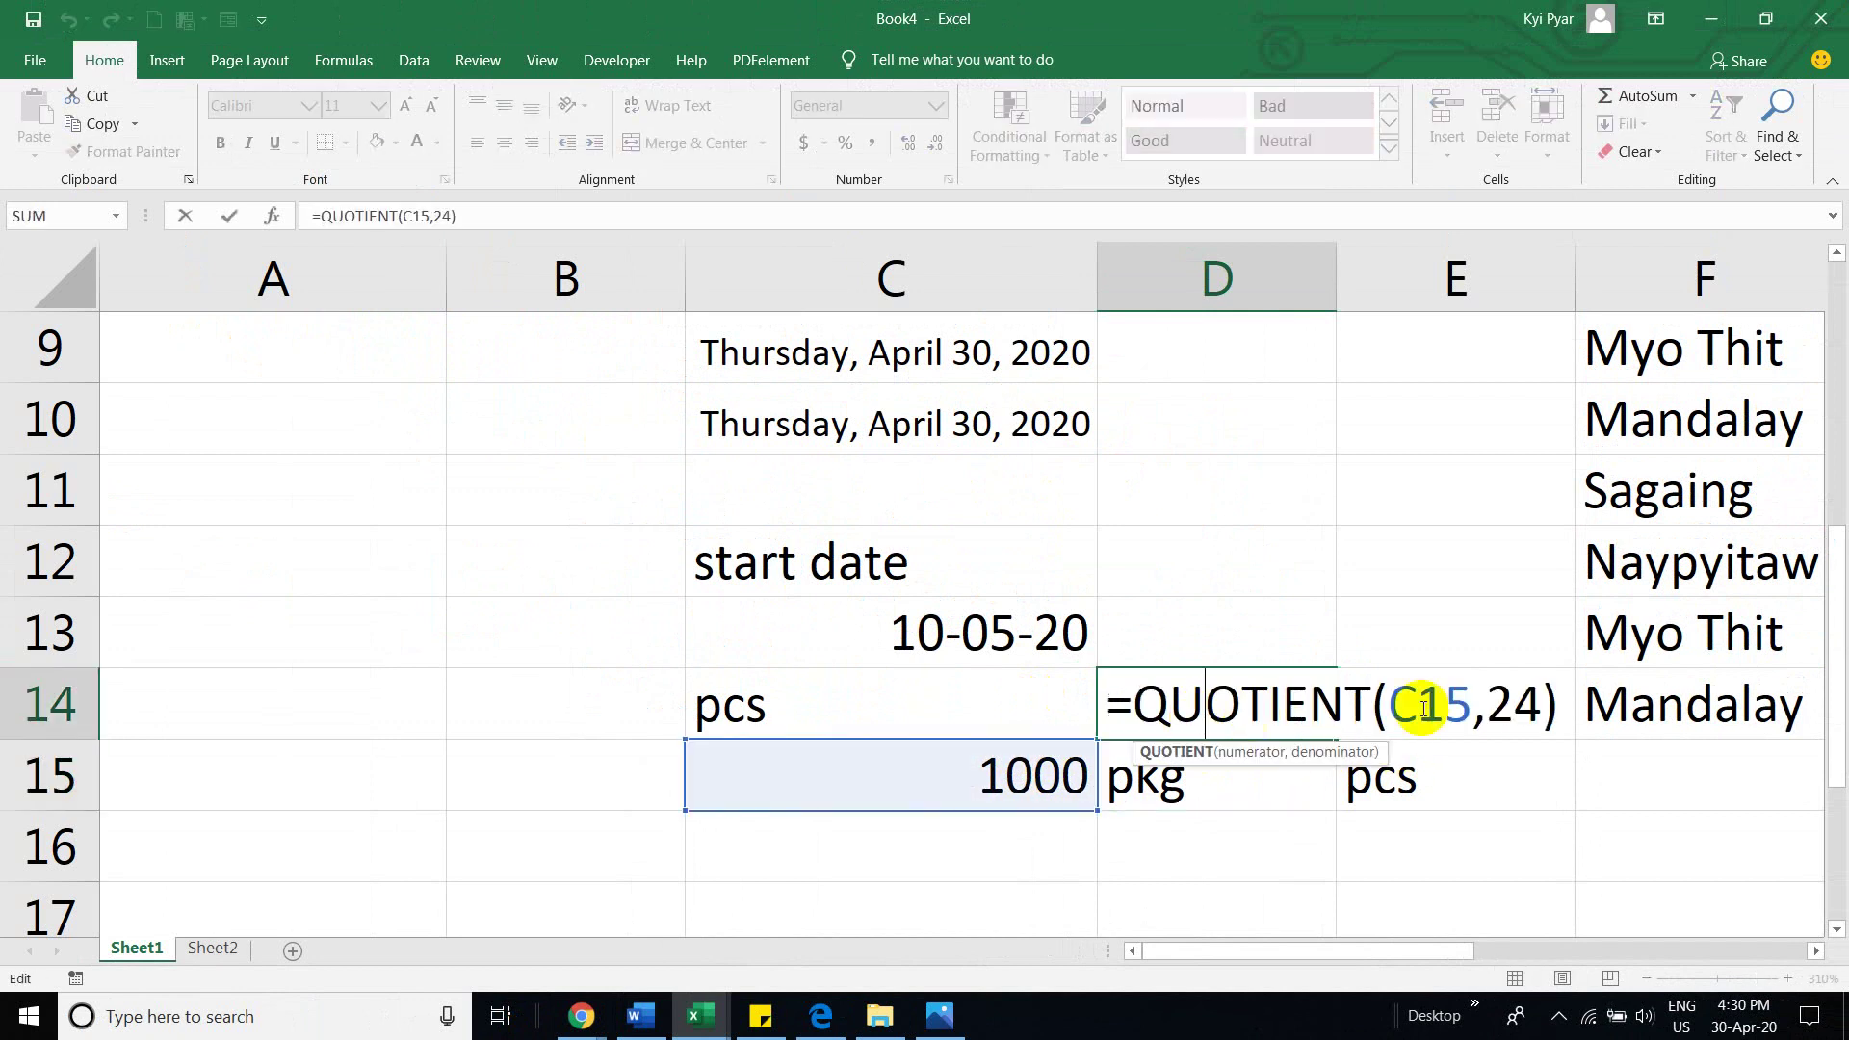
pyautogui.doubleClick(1514, 706)
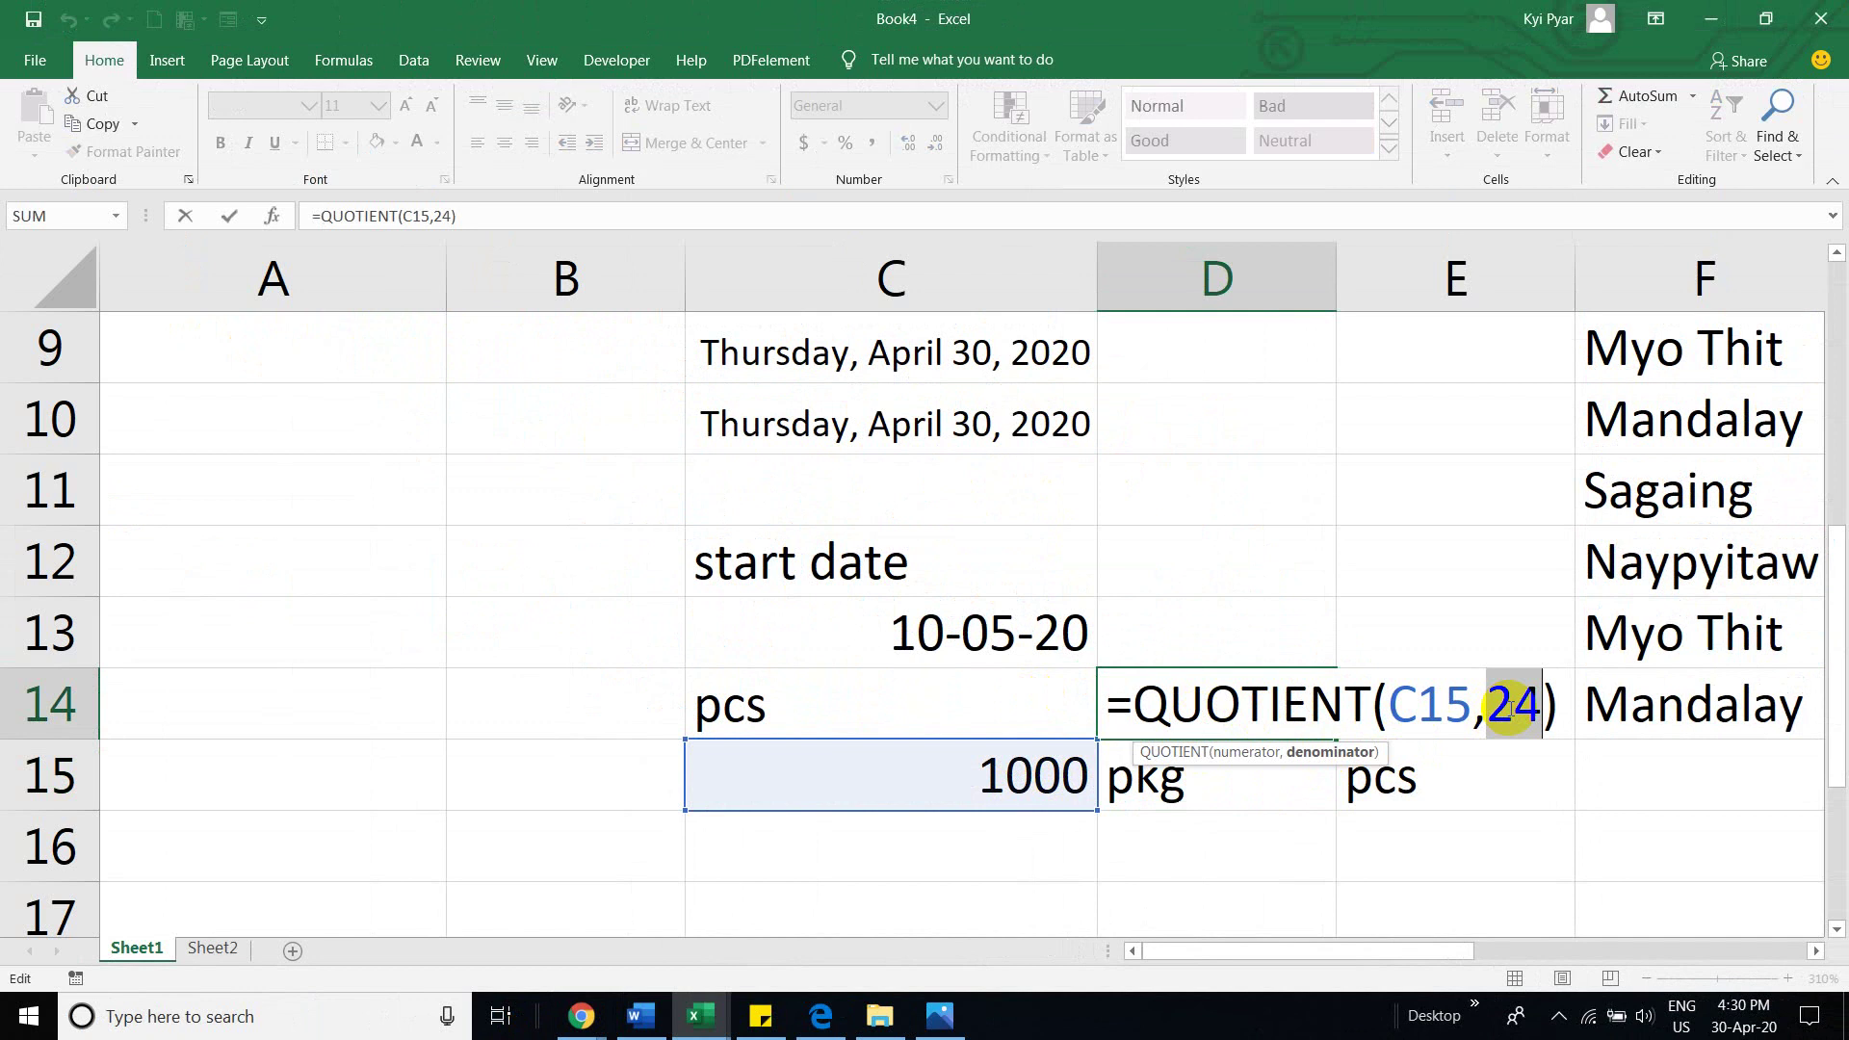
pyautogui.press('BackSpace')
pyautogui.write('=')
pyautogui.press('BackSpace')
pyautogui.press('BackSpace')
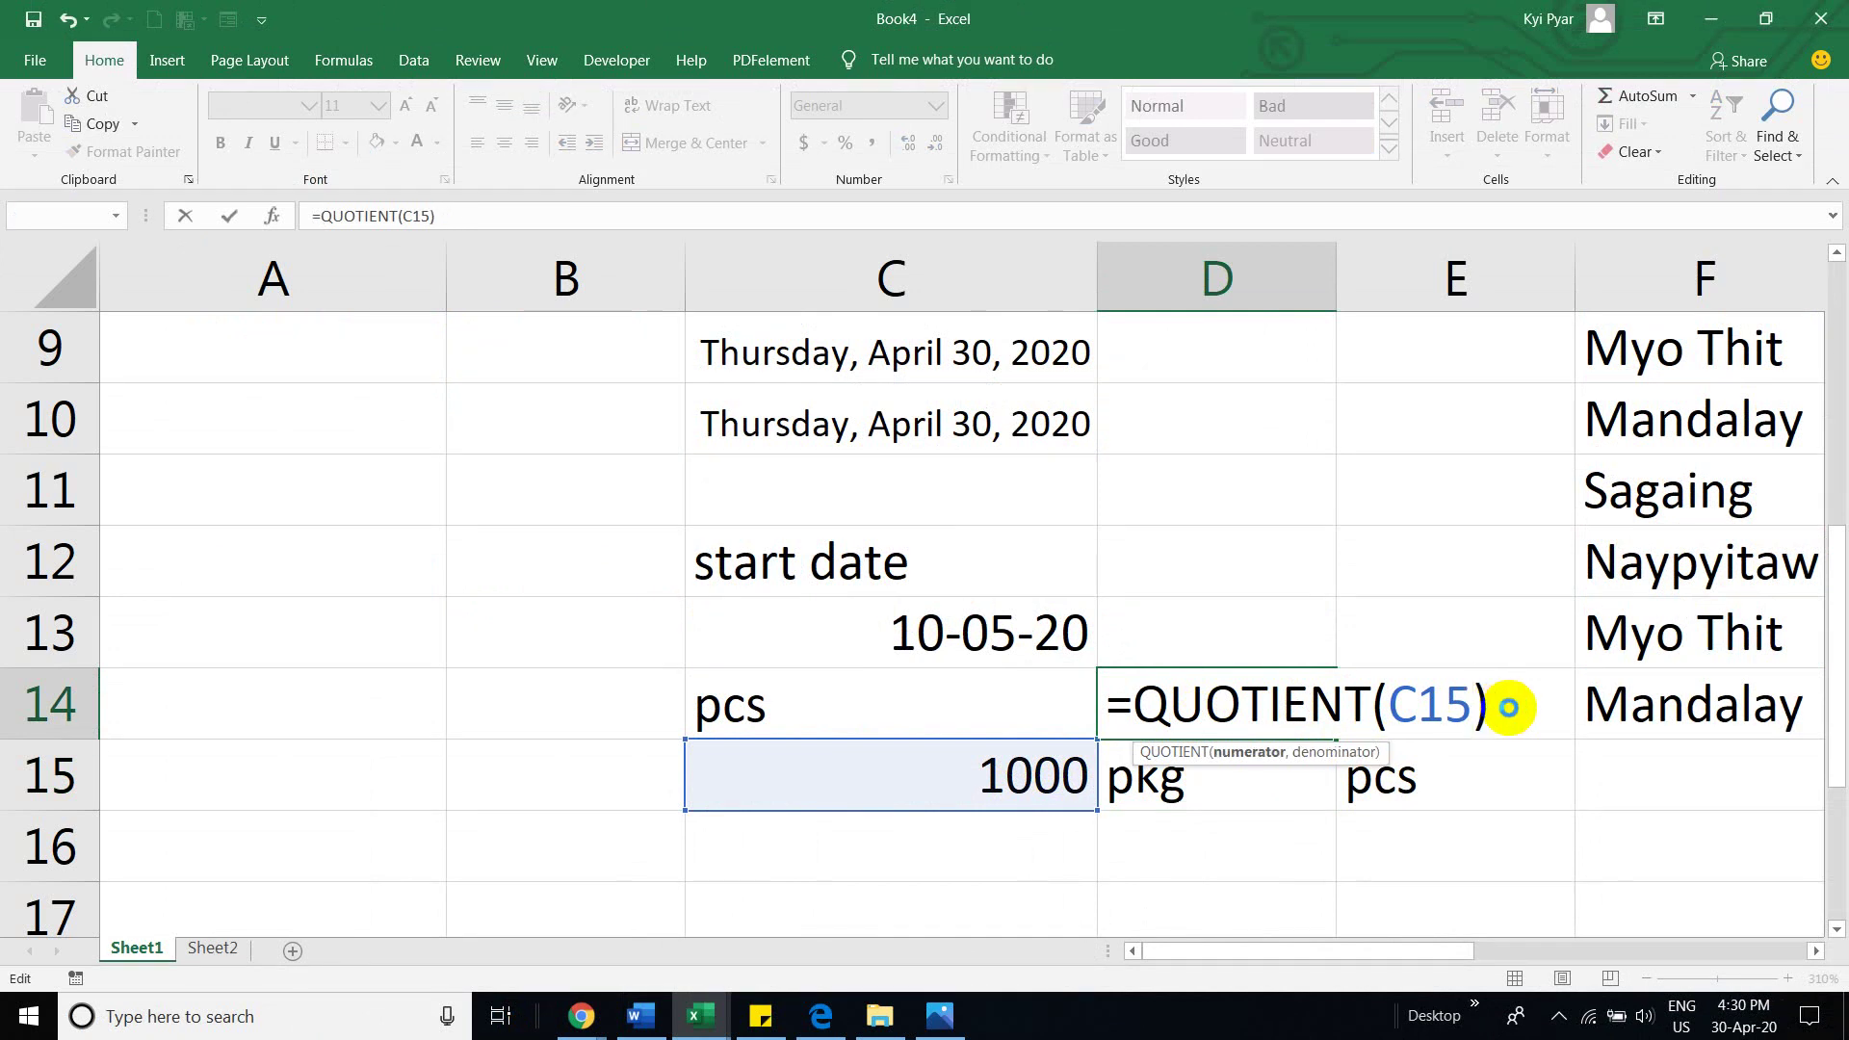
pyautogui.press('Return')
pyautogui.press('Return')
pyautogui.write(',24')
pyautogui.press('Return')
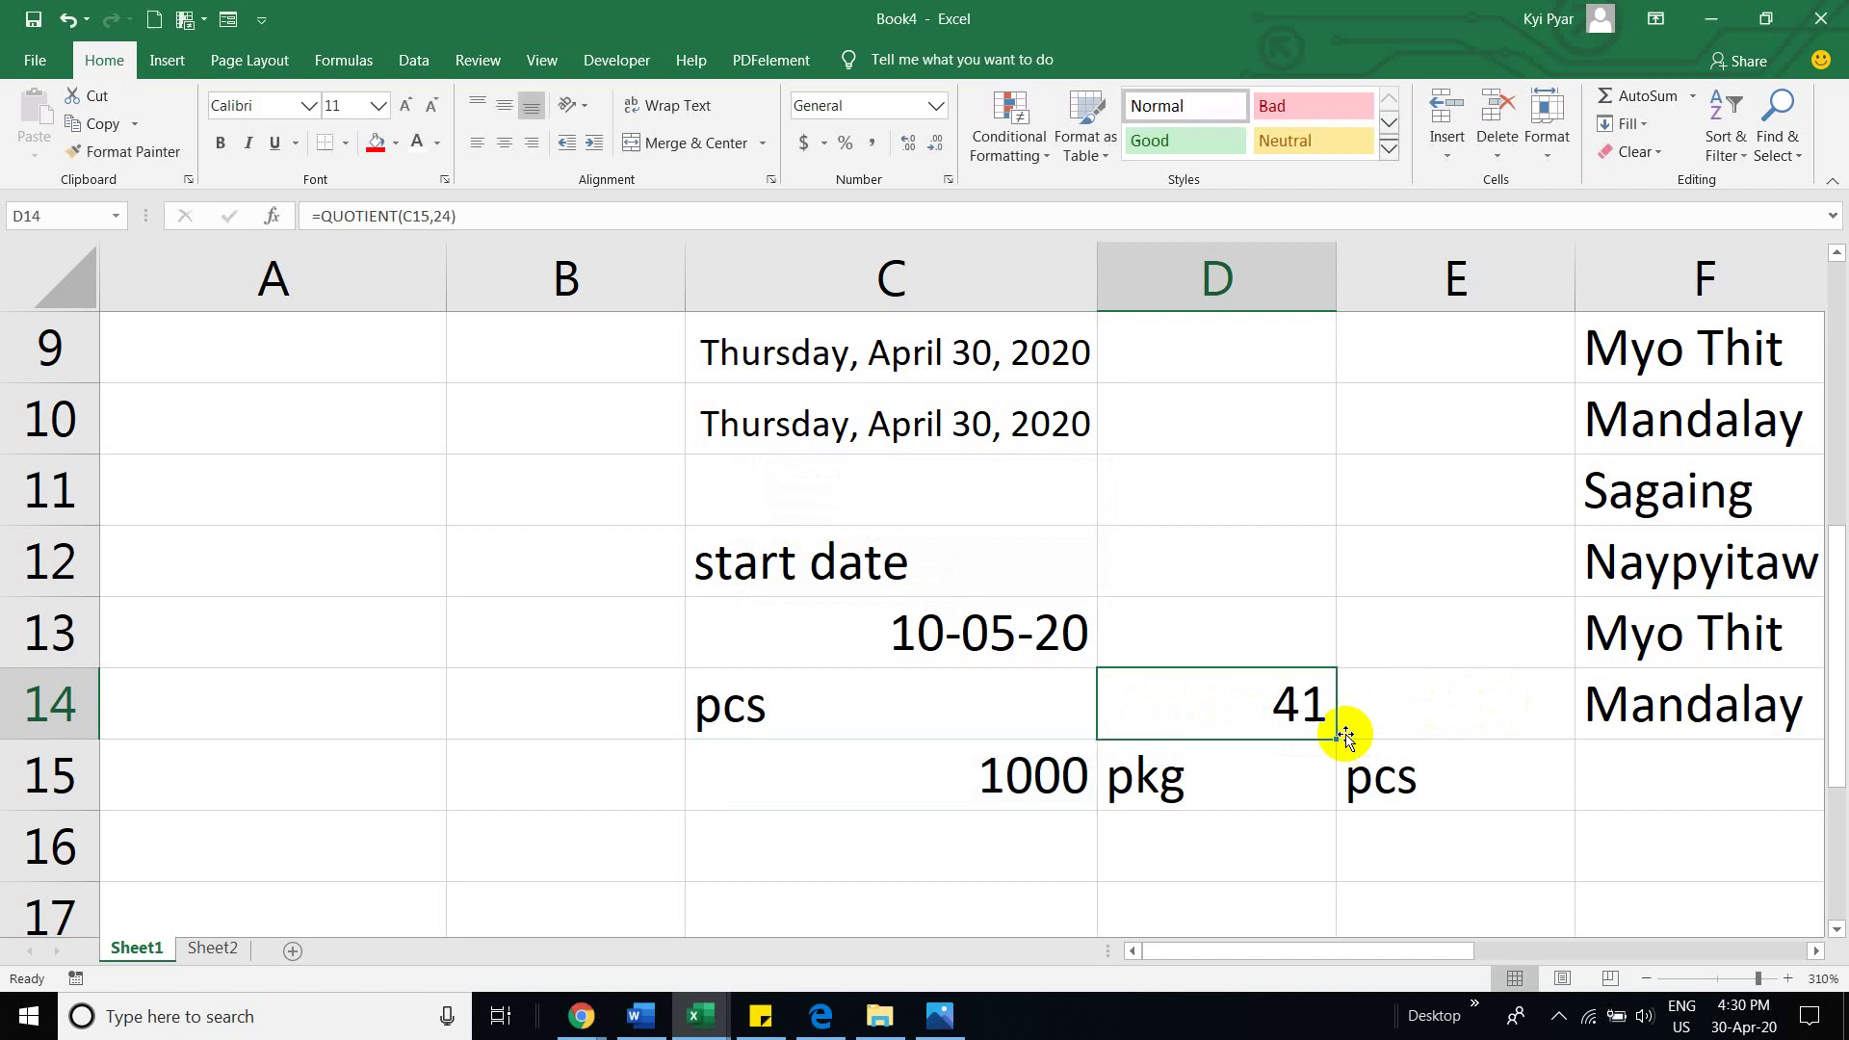
# - Enter 24 in D13 and format it as a plain number
pyautogui.click(1063, 705)
pyautogui.click(1225, 641)
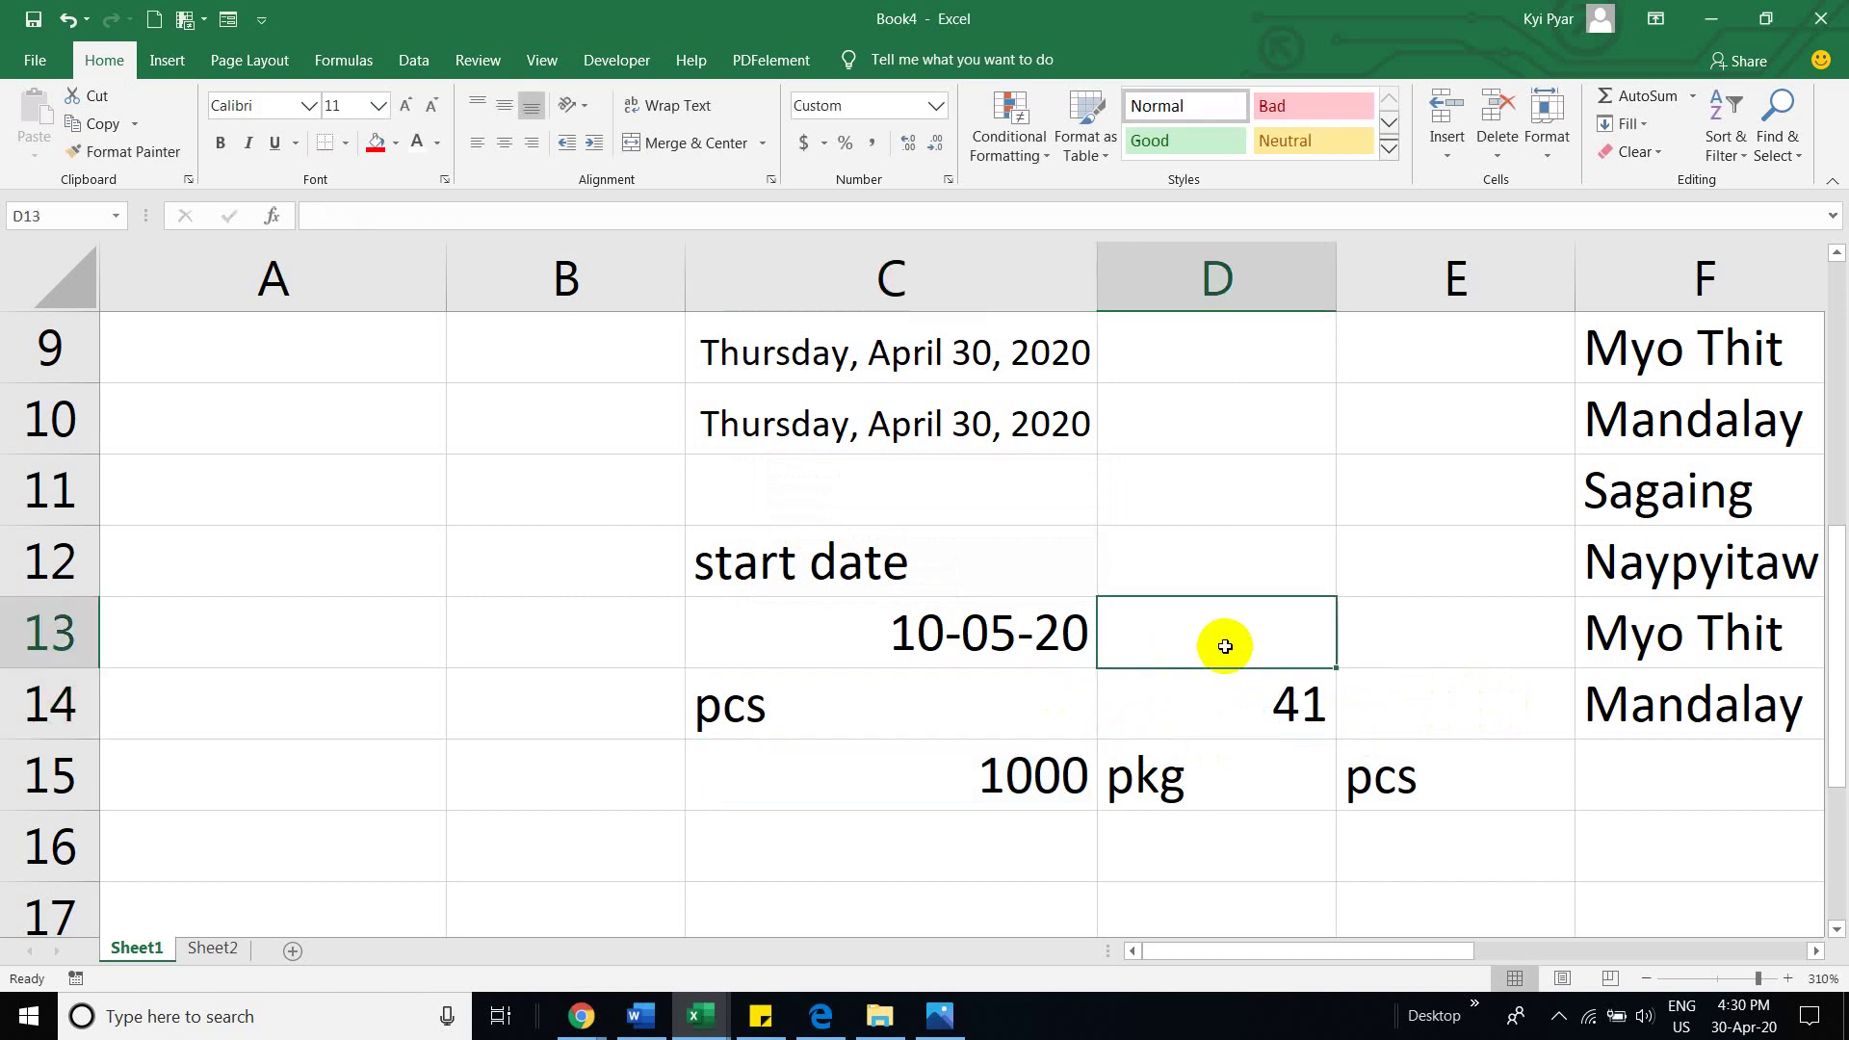
pyautogui.write('24')
pyautogui.press('Return')
pyautogui.click(1225, 641)
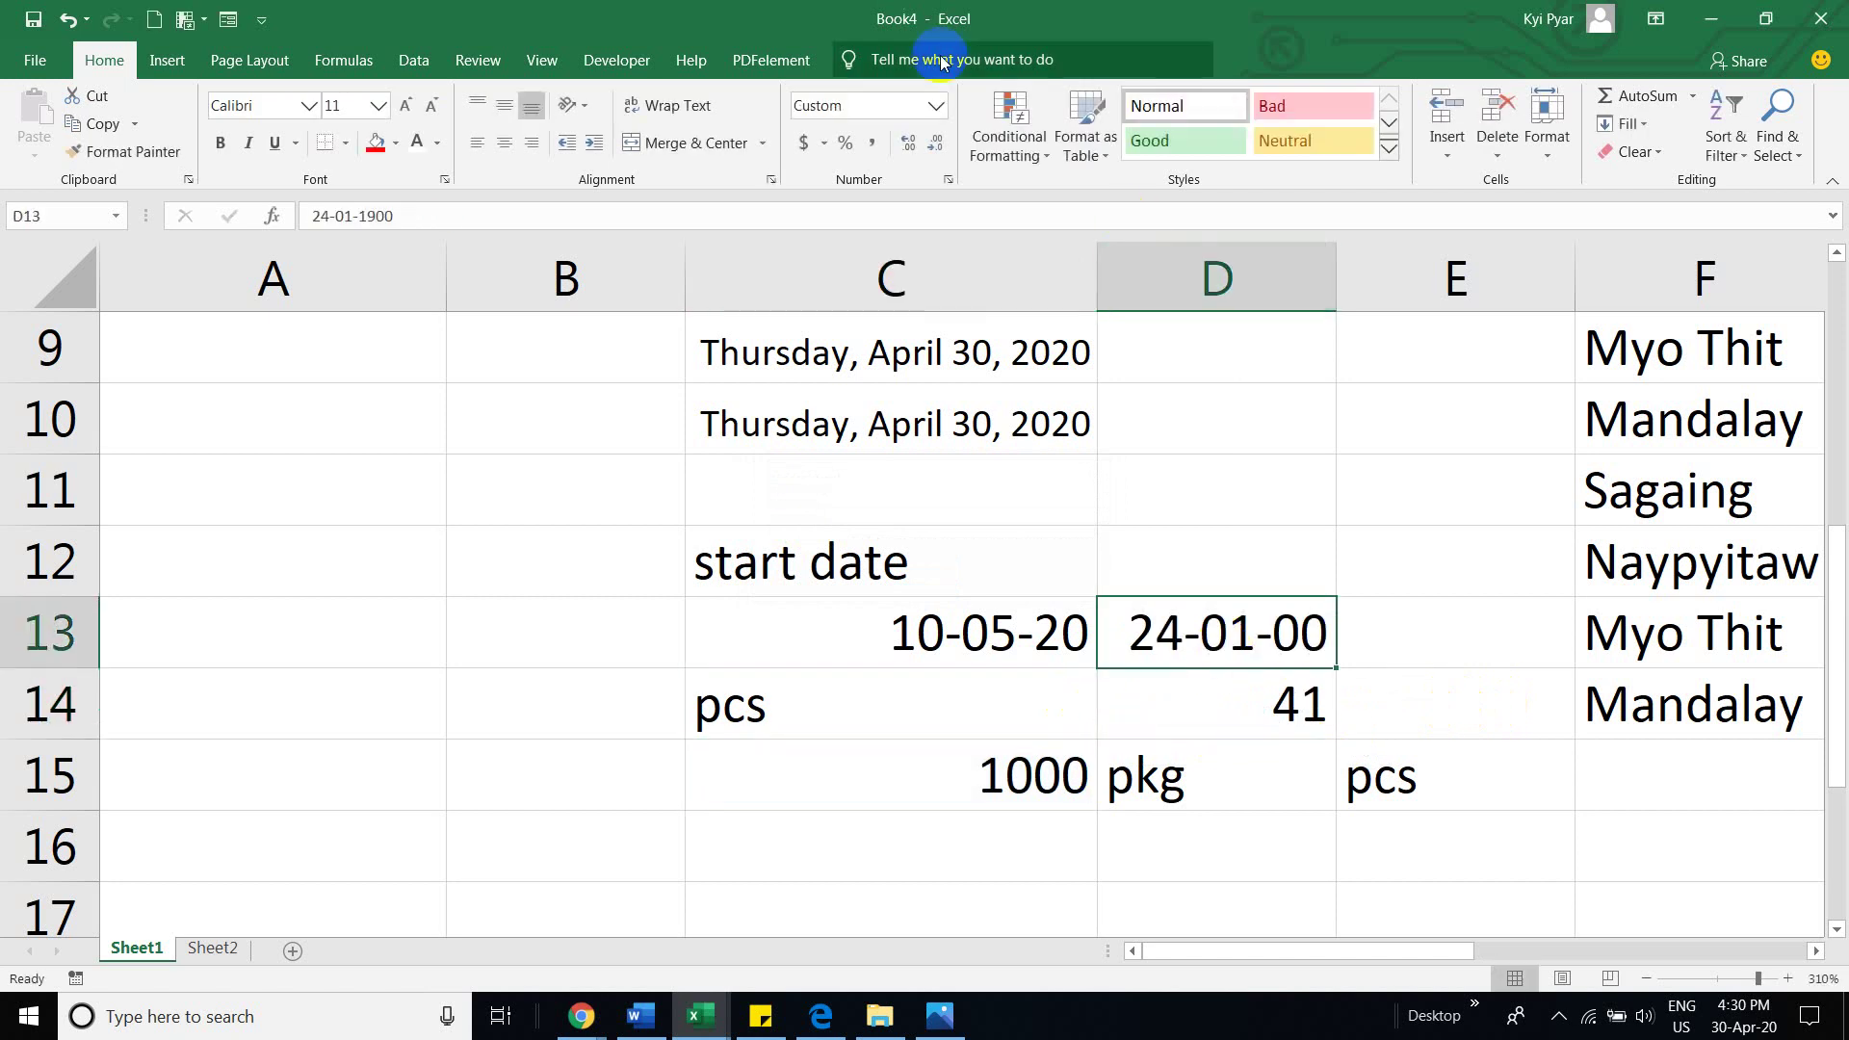
pyautogui.click(935, 105)
pyautogui.click(867, 140)
# - Rewrite D14 as =QUOTIENT(C15,D13)
pyautogui.click(1250, 722)
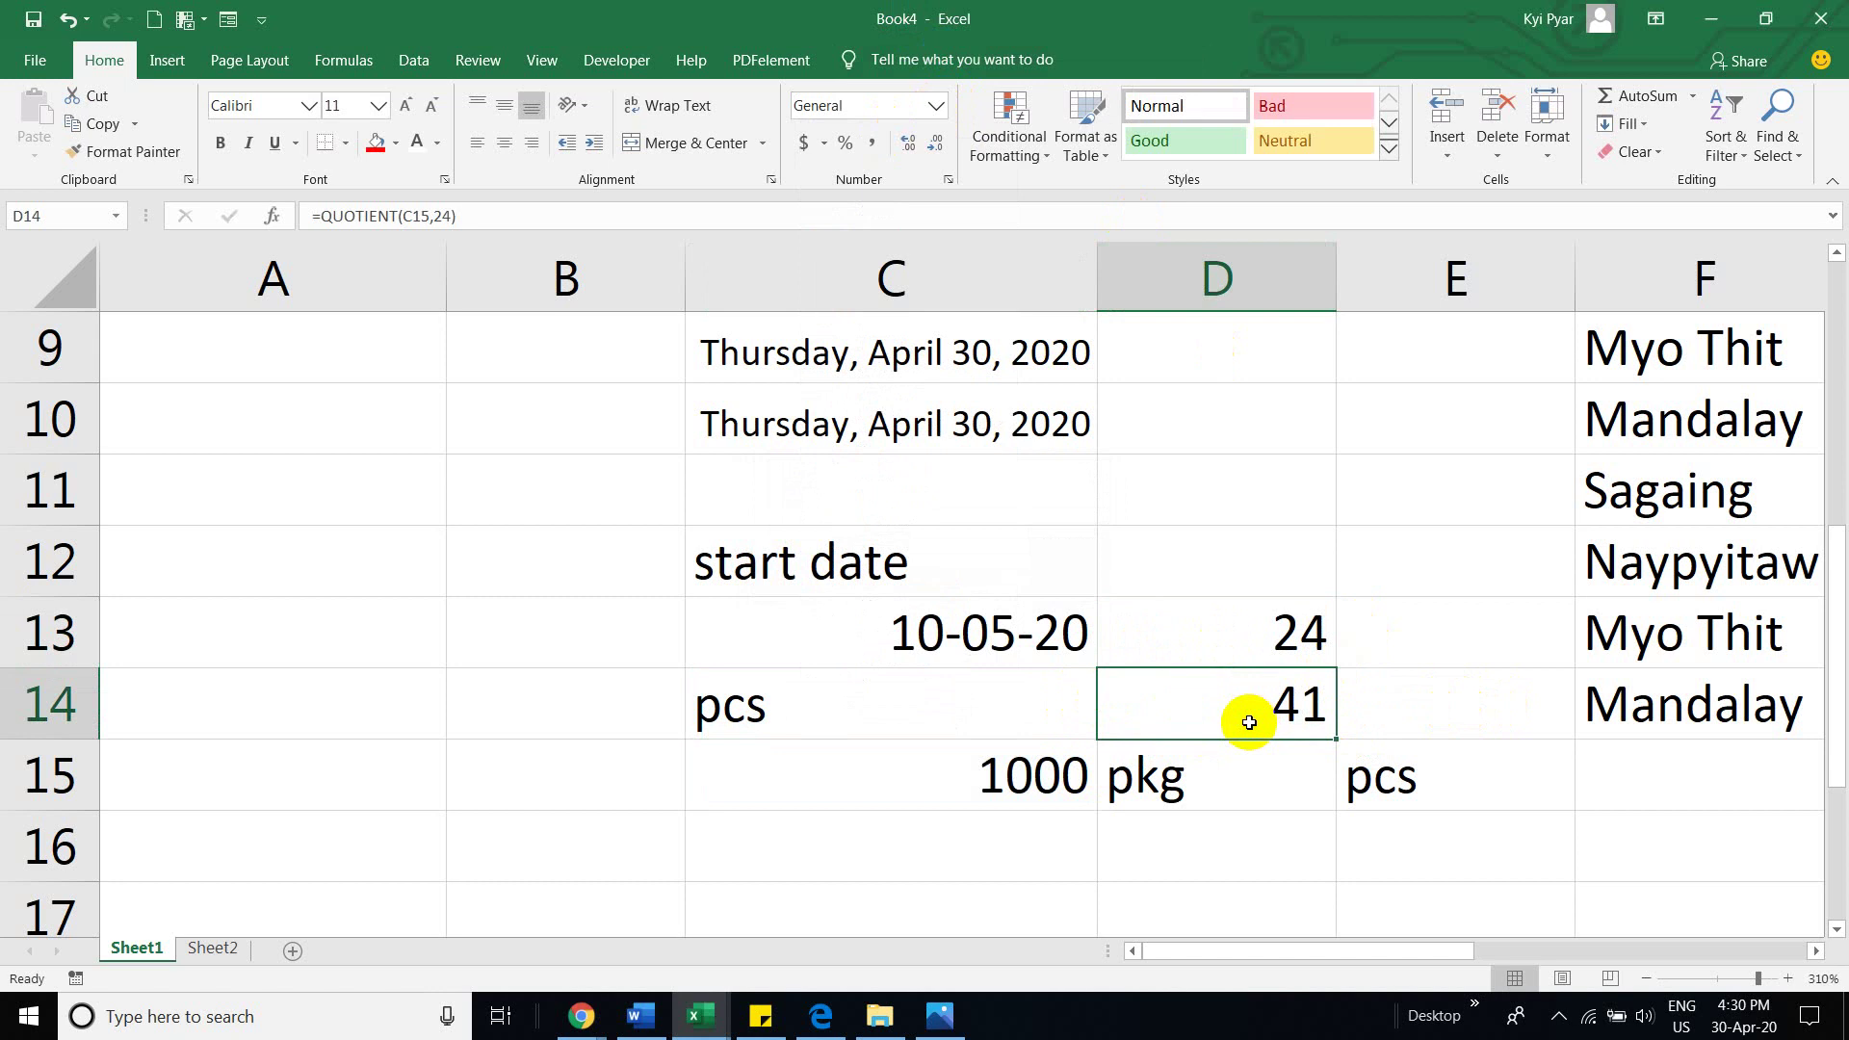
pyautogui.write('=quoti')
pyautogui.press('Tab')
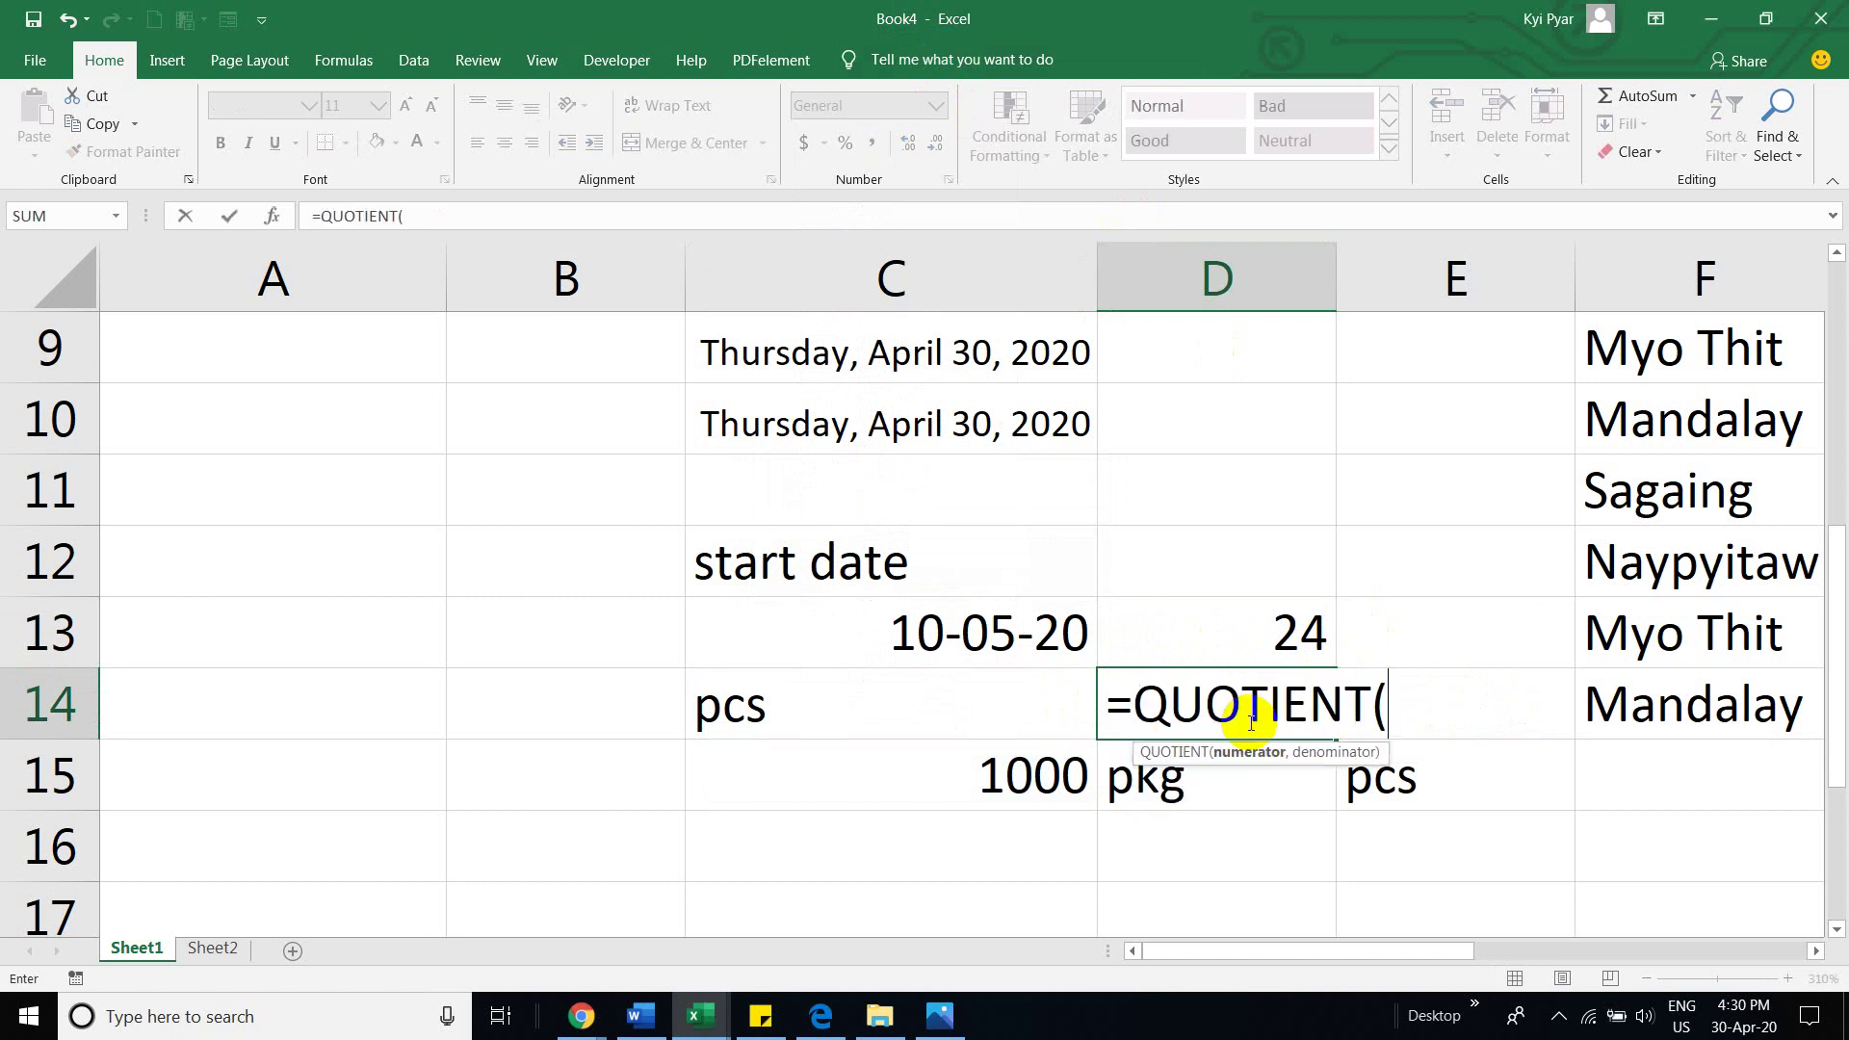
pyautogui.click(1010, 754)
pyautogui.write(',')
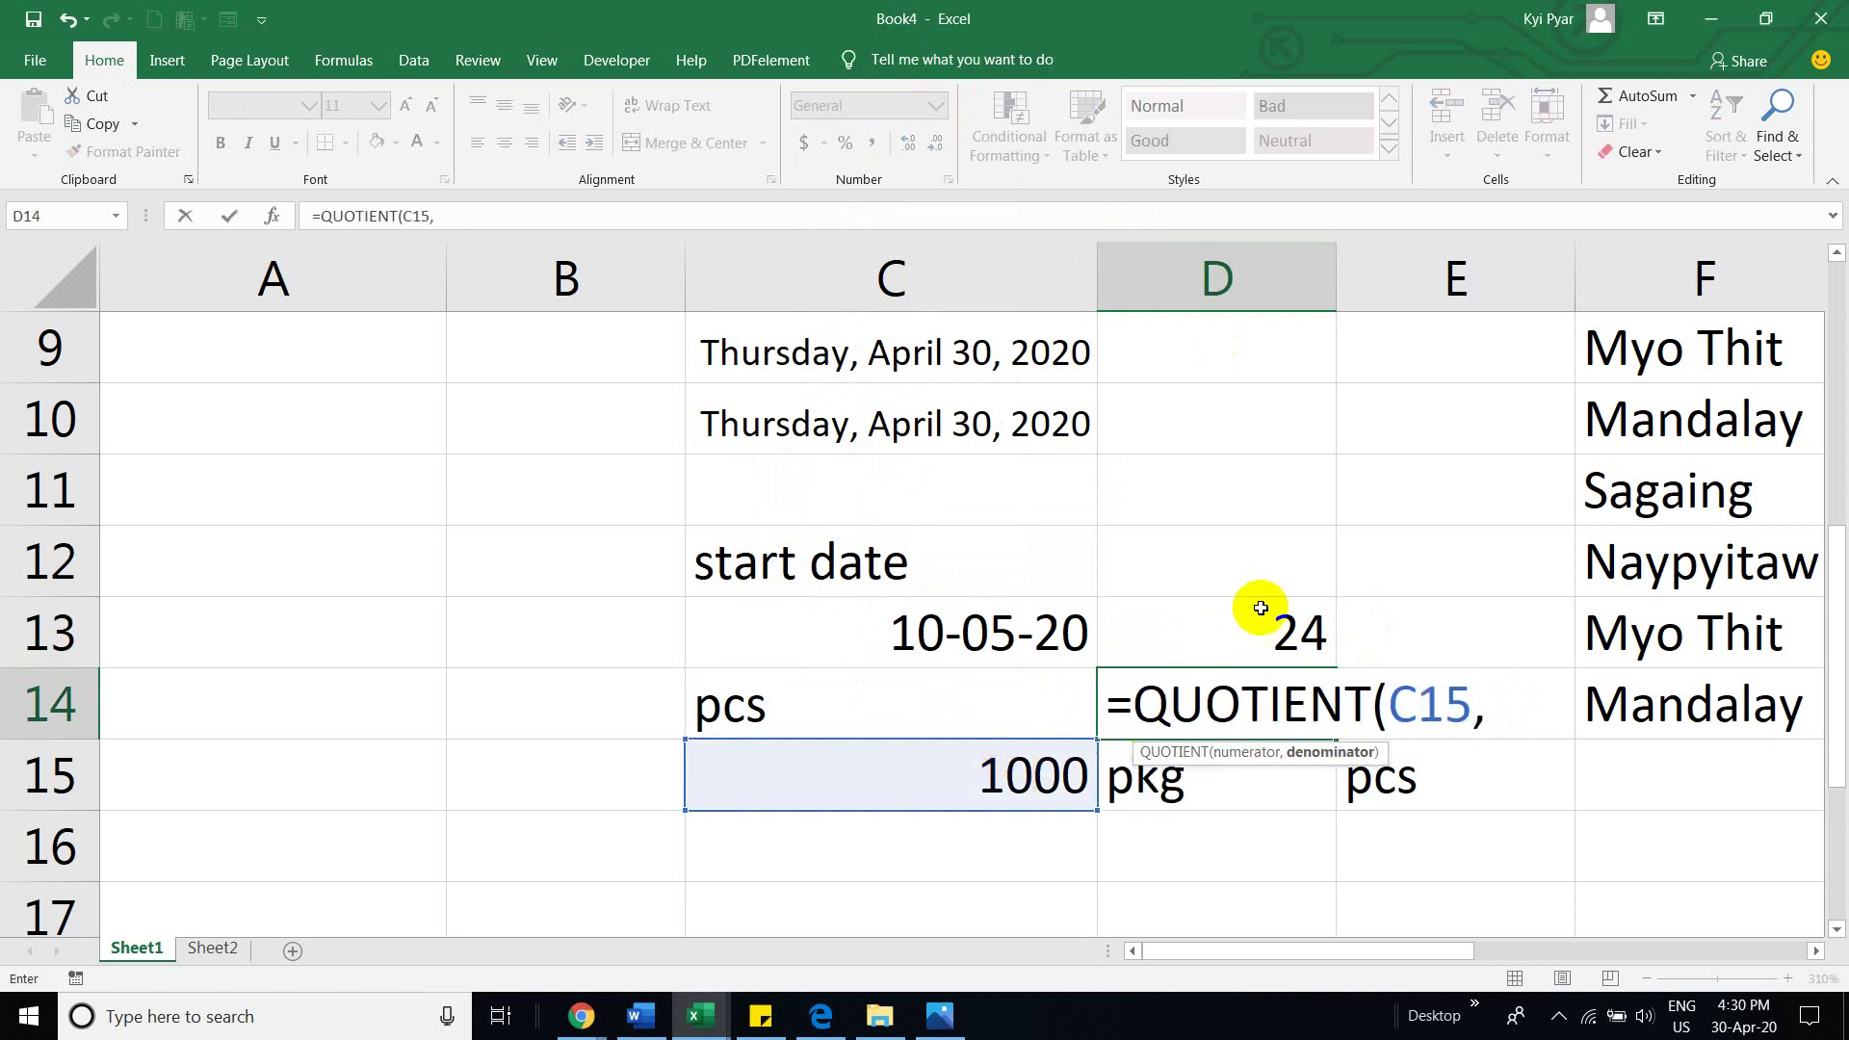
pyautogui.click(1254, 629)
pyautogui.press('Return')
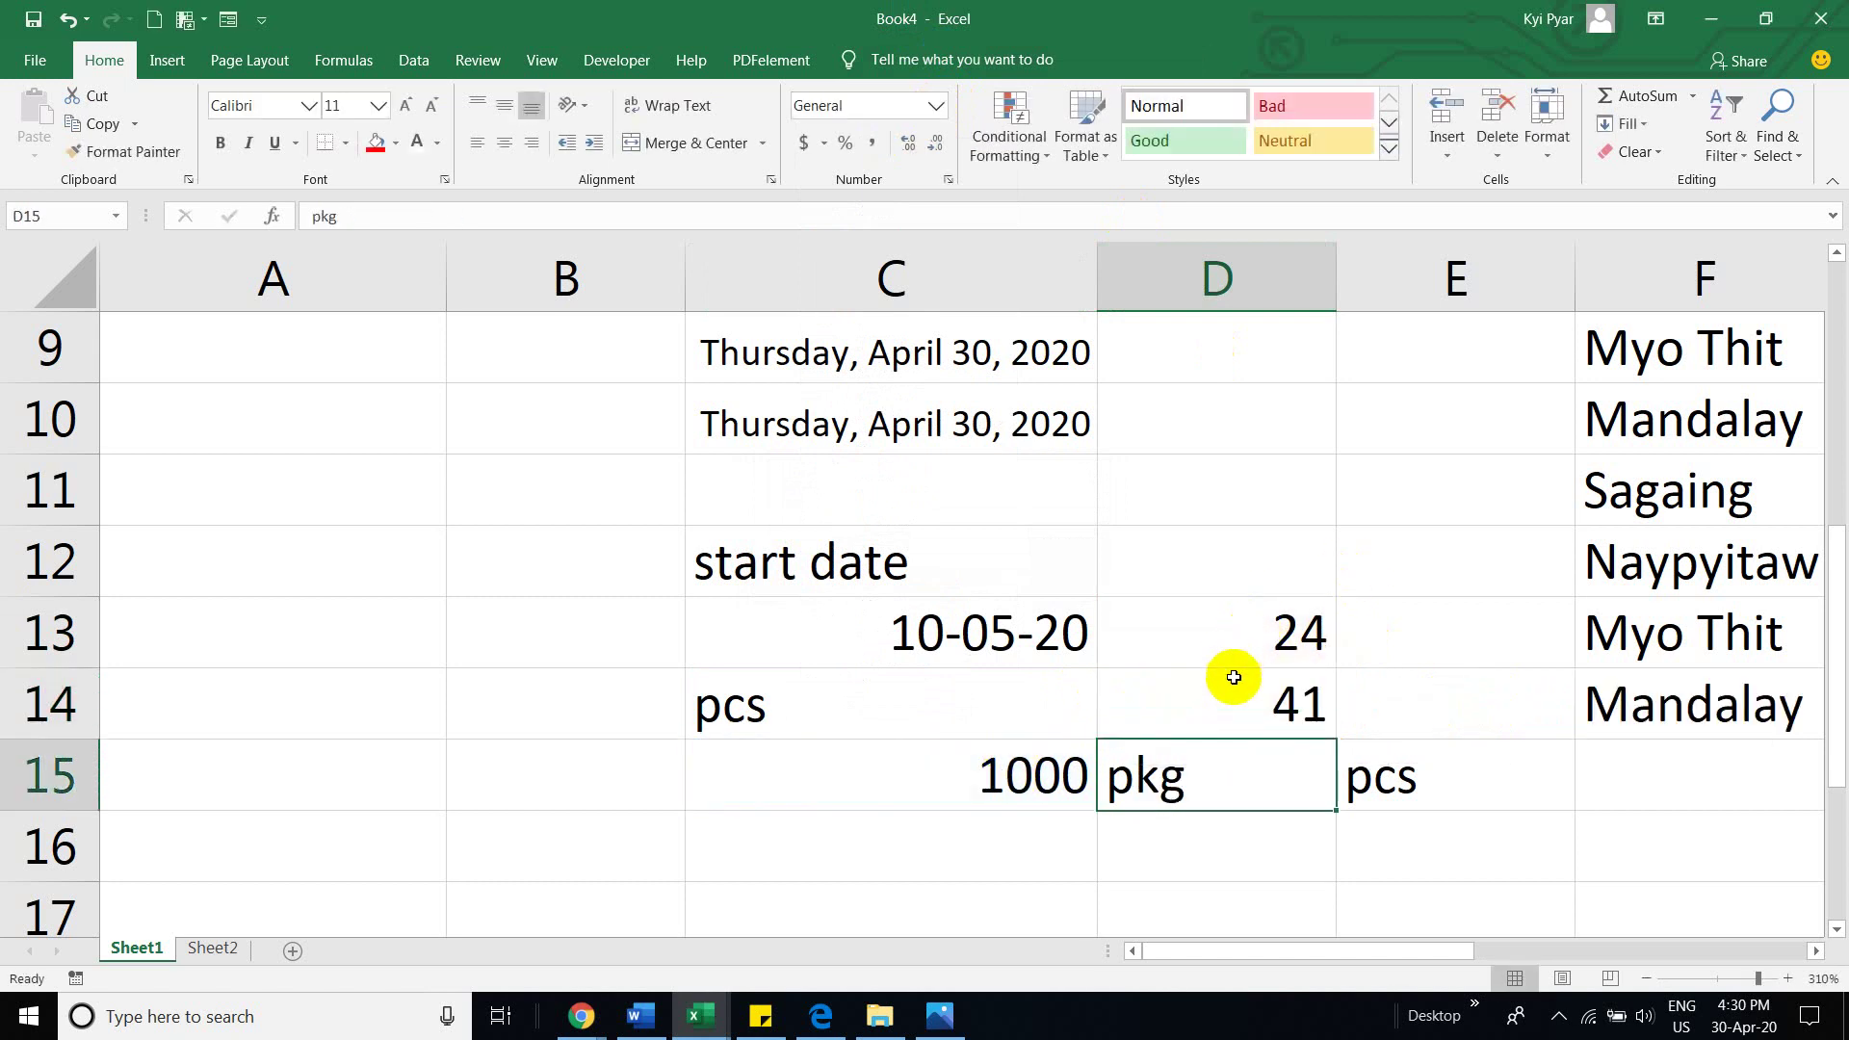
pyautogui.click(1234, 676)
# - Clear D13 so D14 shows #DIV/0!, and point out the empty D13 reference
pyautogui.click(1244, 636)
pyautogui.press('Delete')
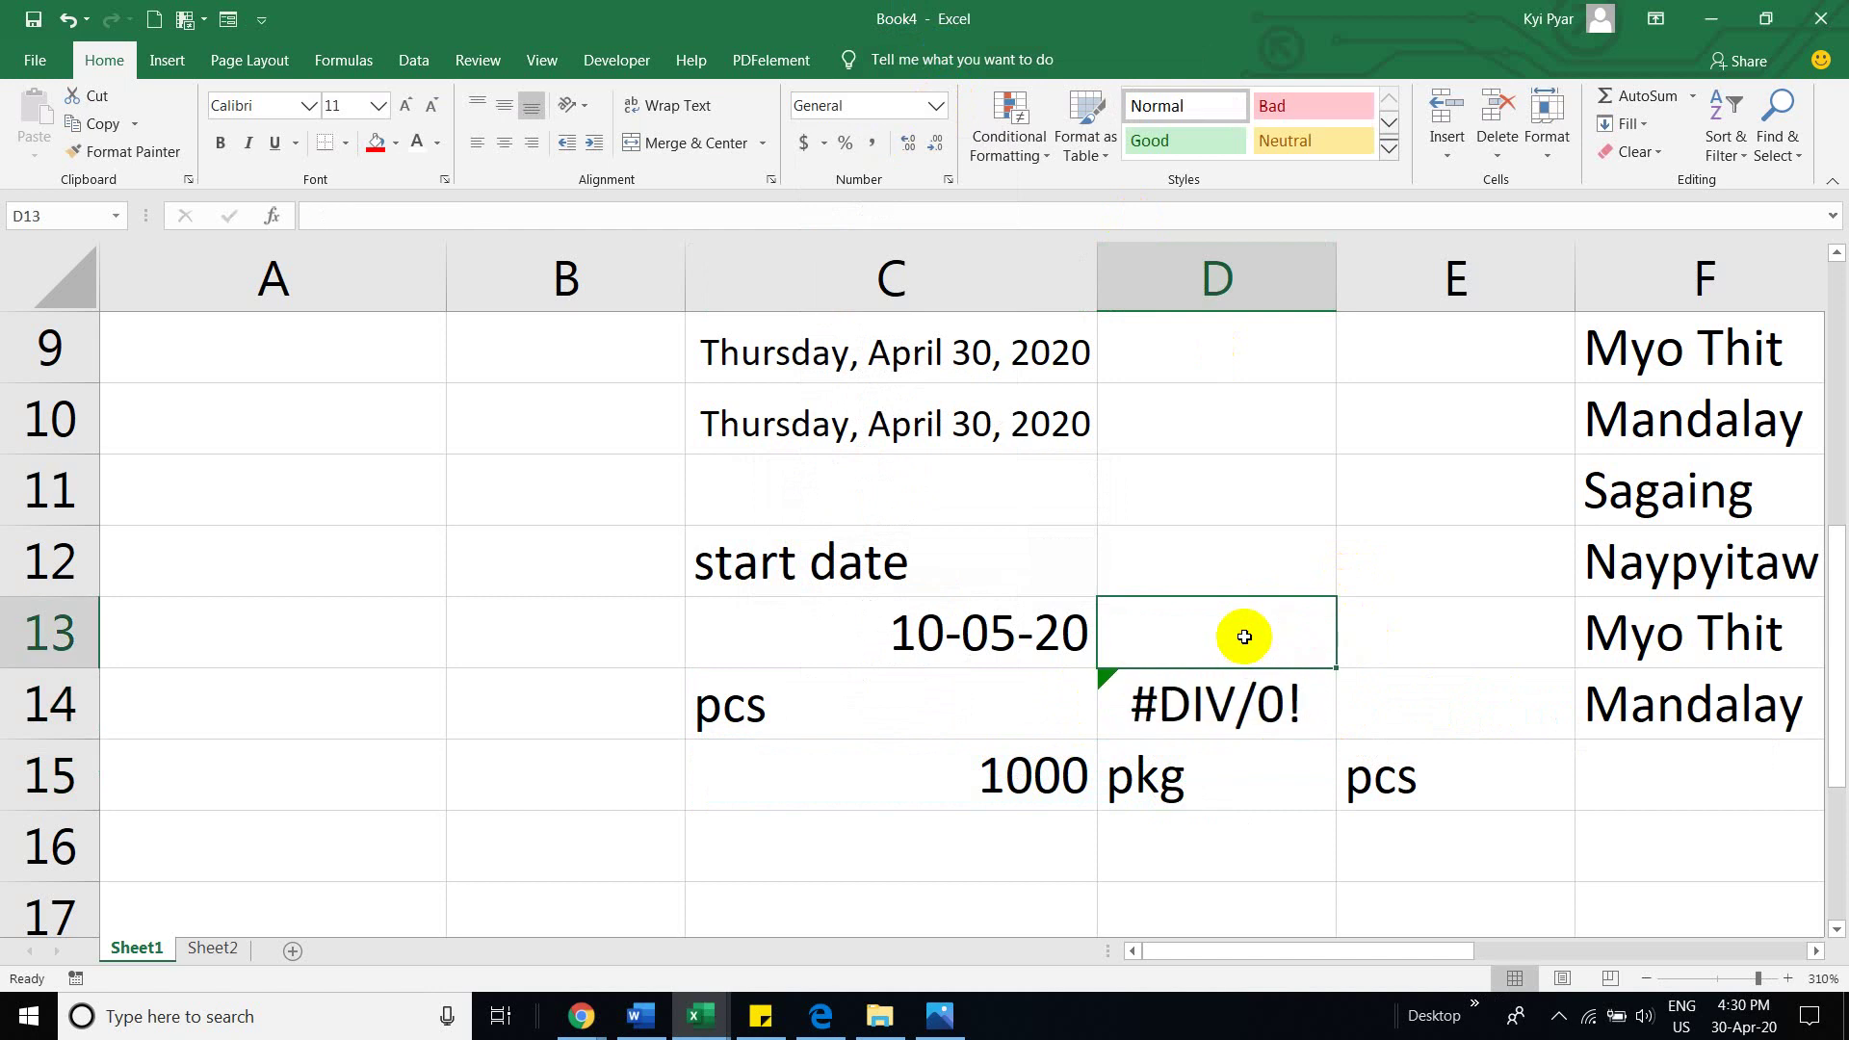
pyautogui.click(1281, 724)
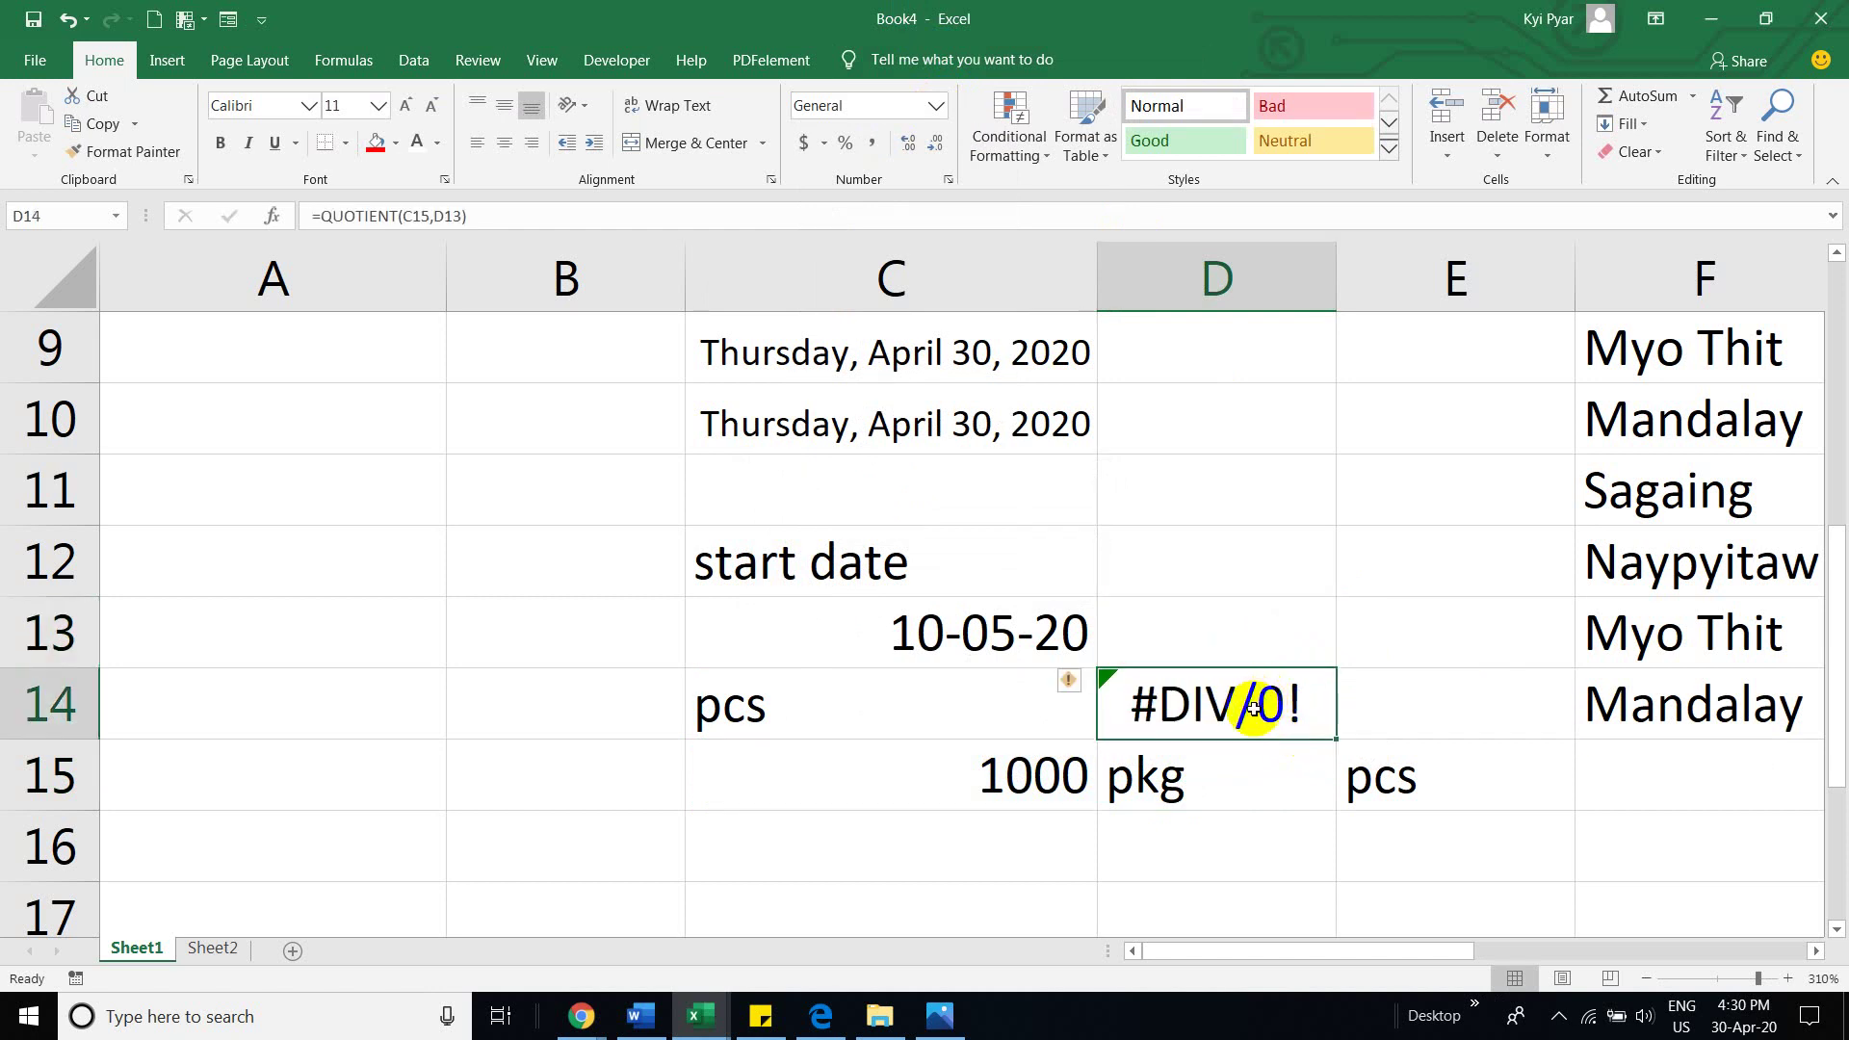
pyautogui.click(1188, 637)
pyautogui.doubleClick(1202, 709)
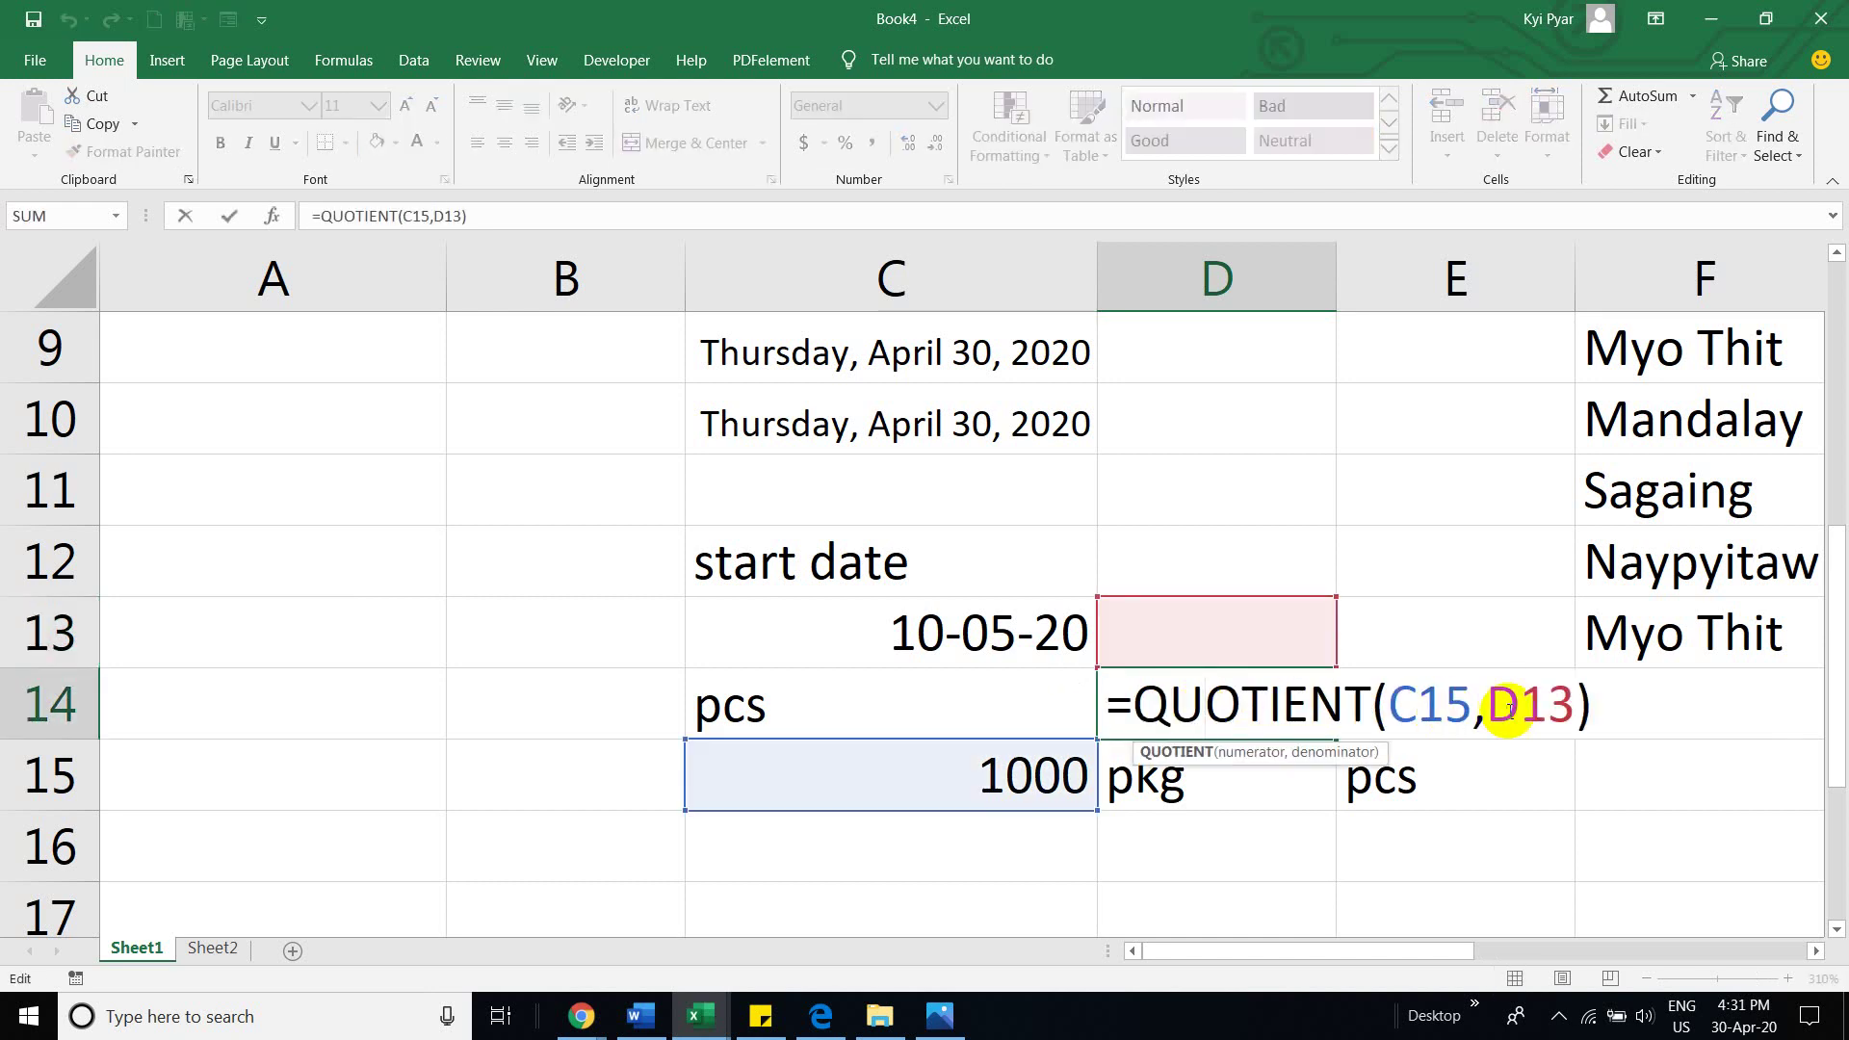
pyautogui.click(1509, 708)
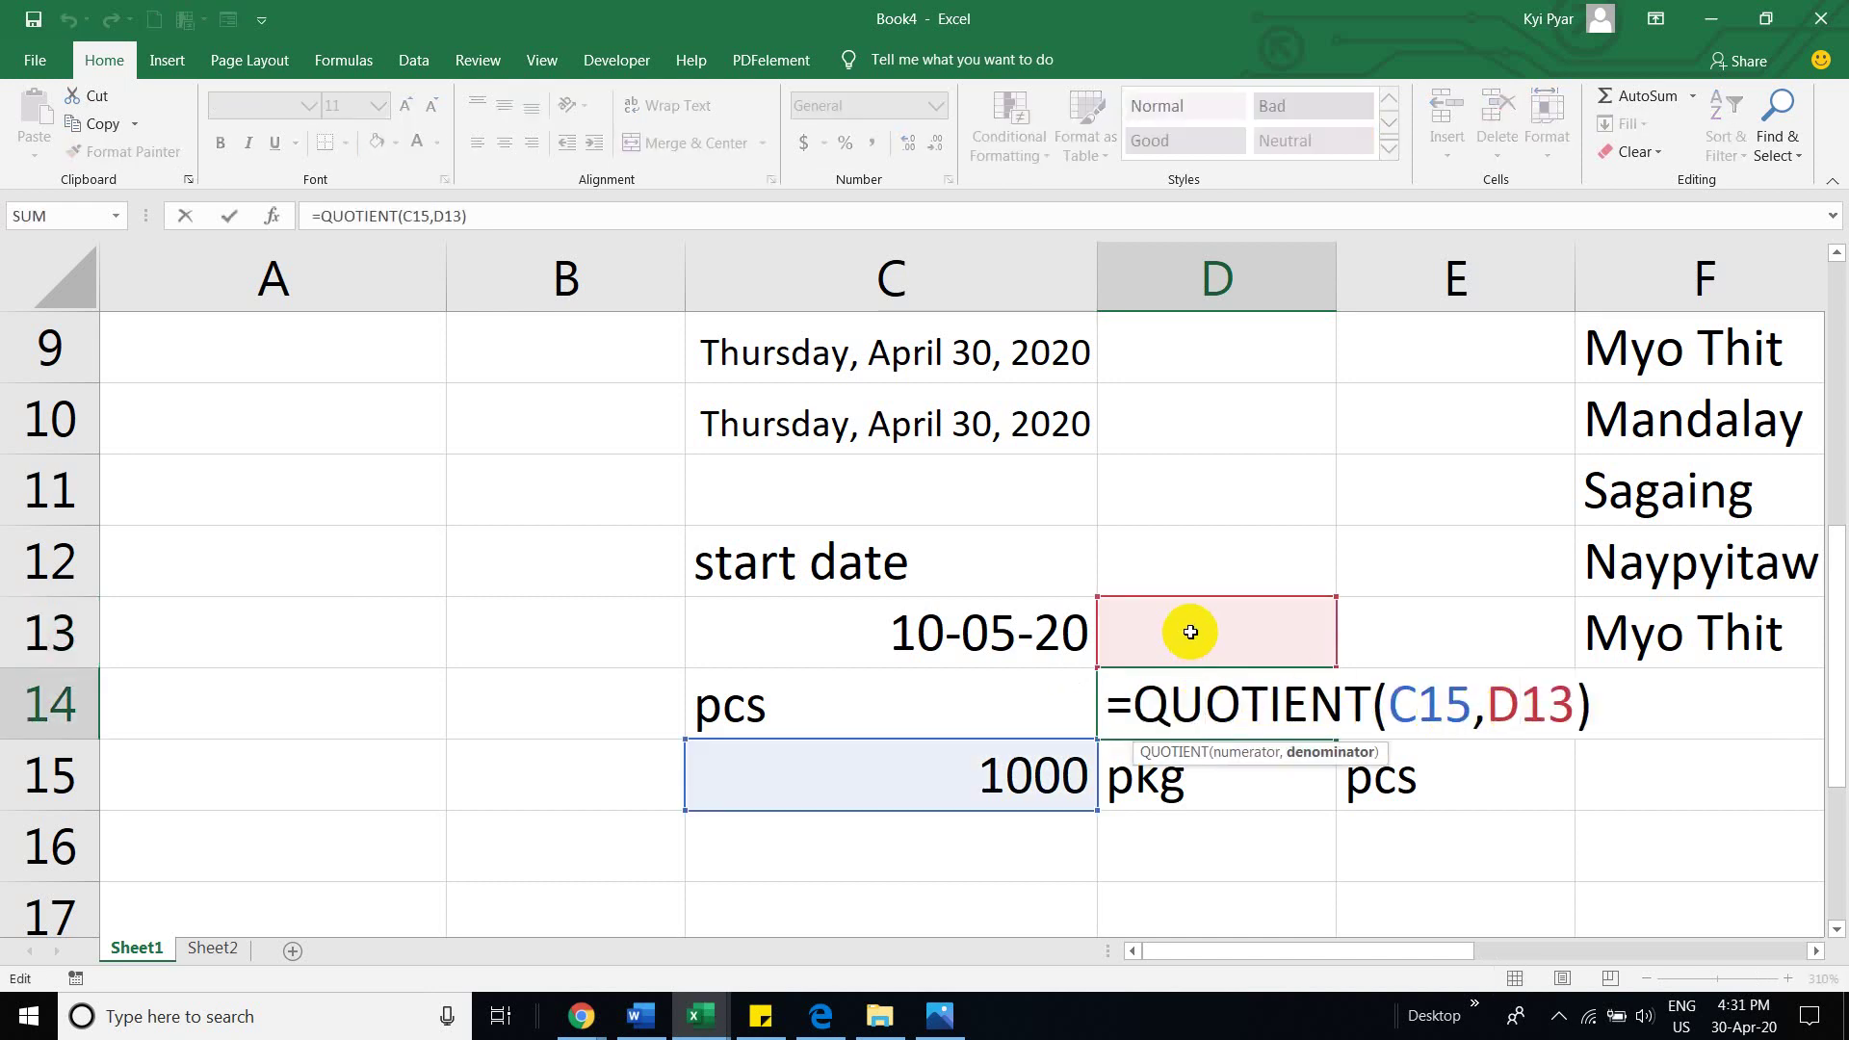
pyautogui.press('Return')
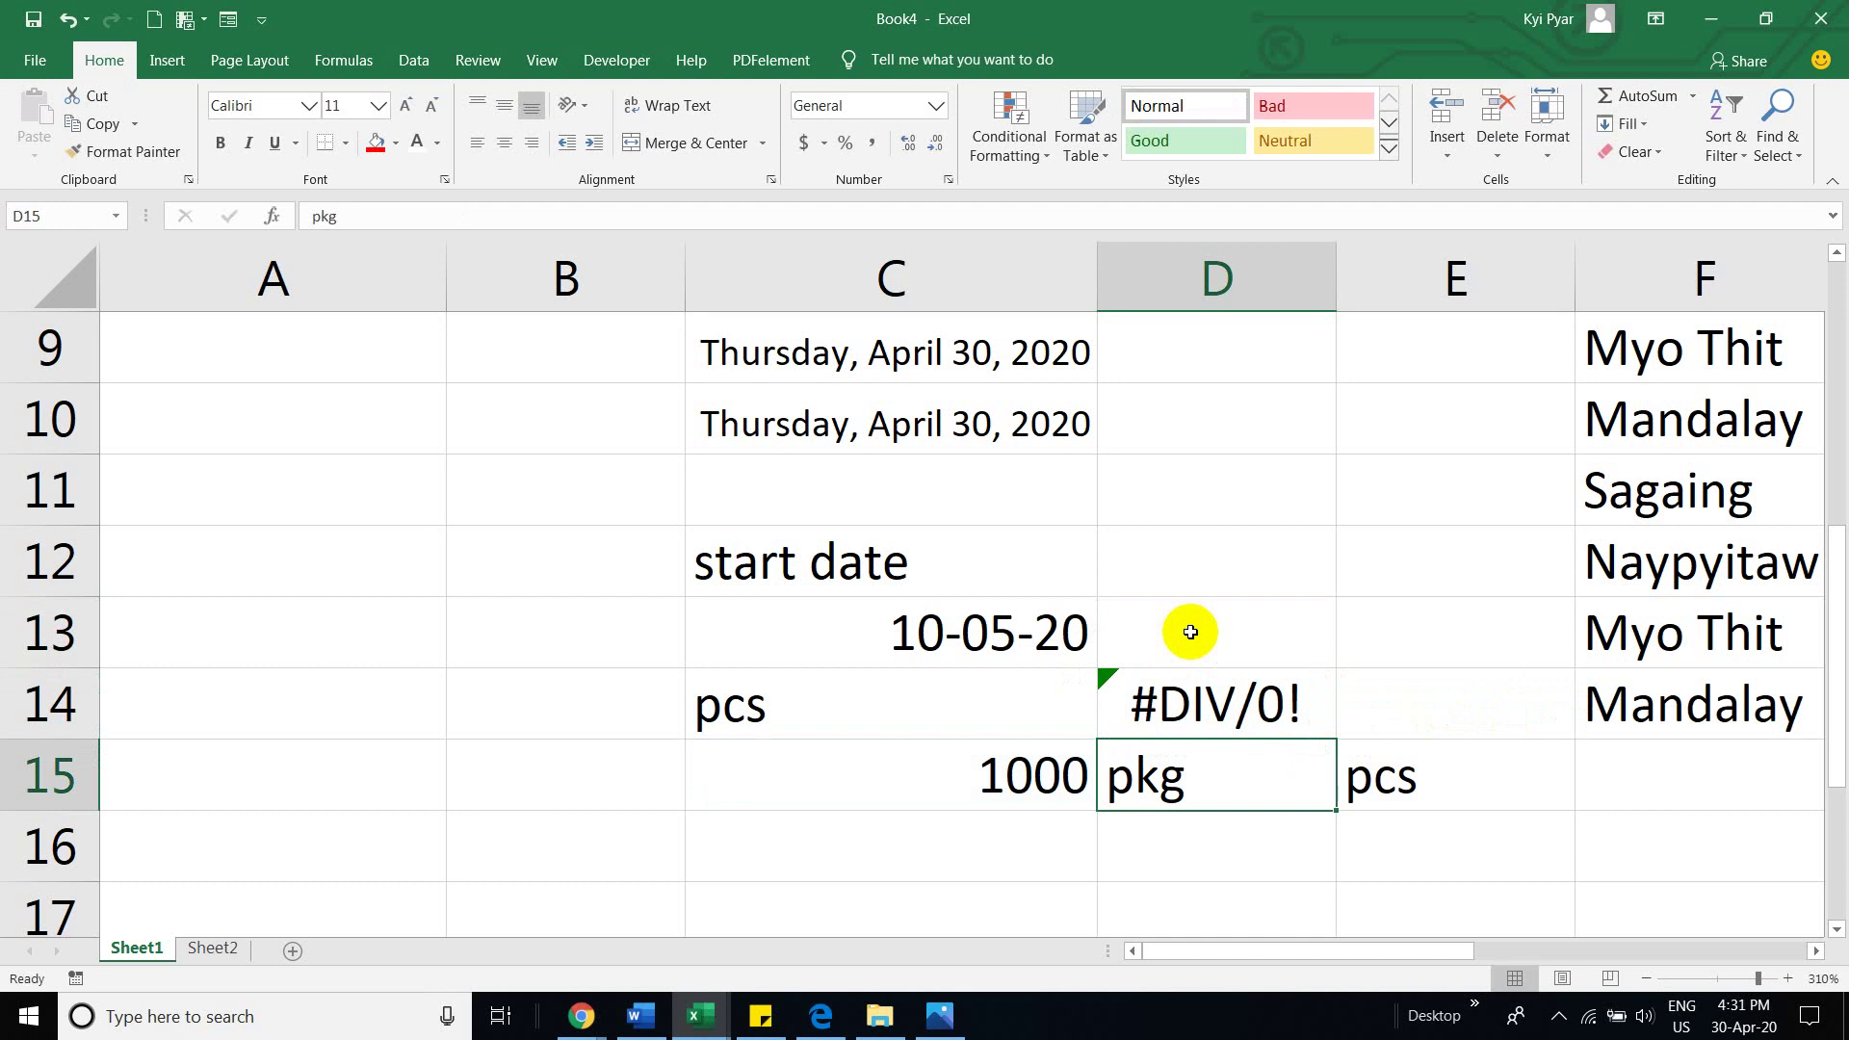
pyautogui.doubleClick(1217, 690)
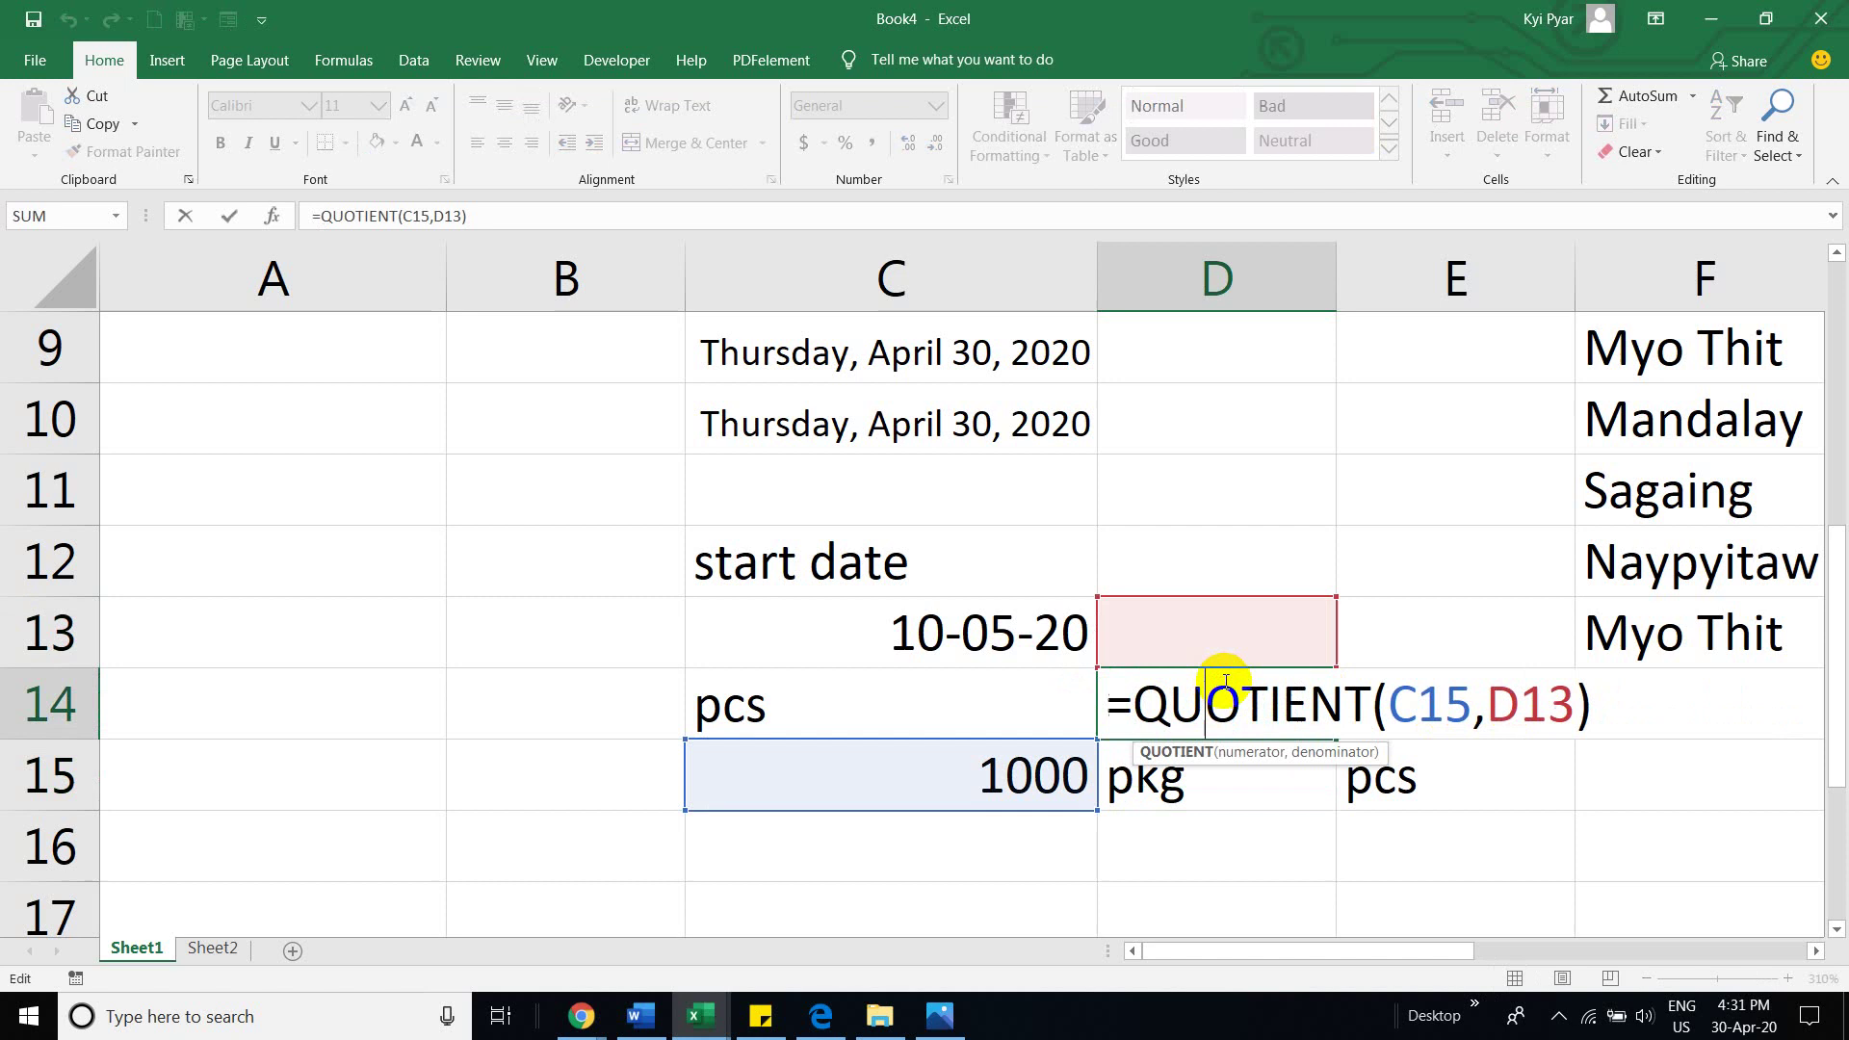
pyautogui.click(1519, 706)
pyautogui.press('Return')
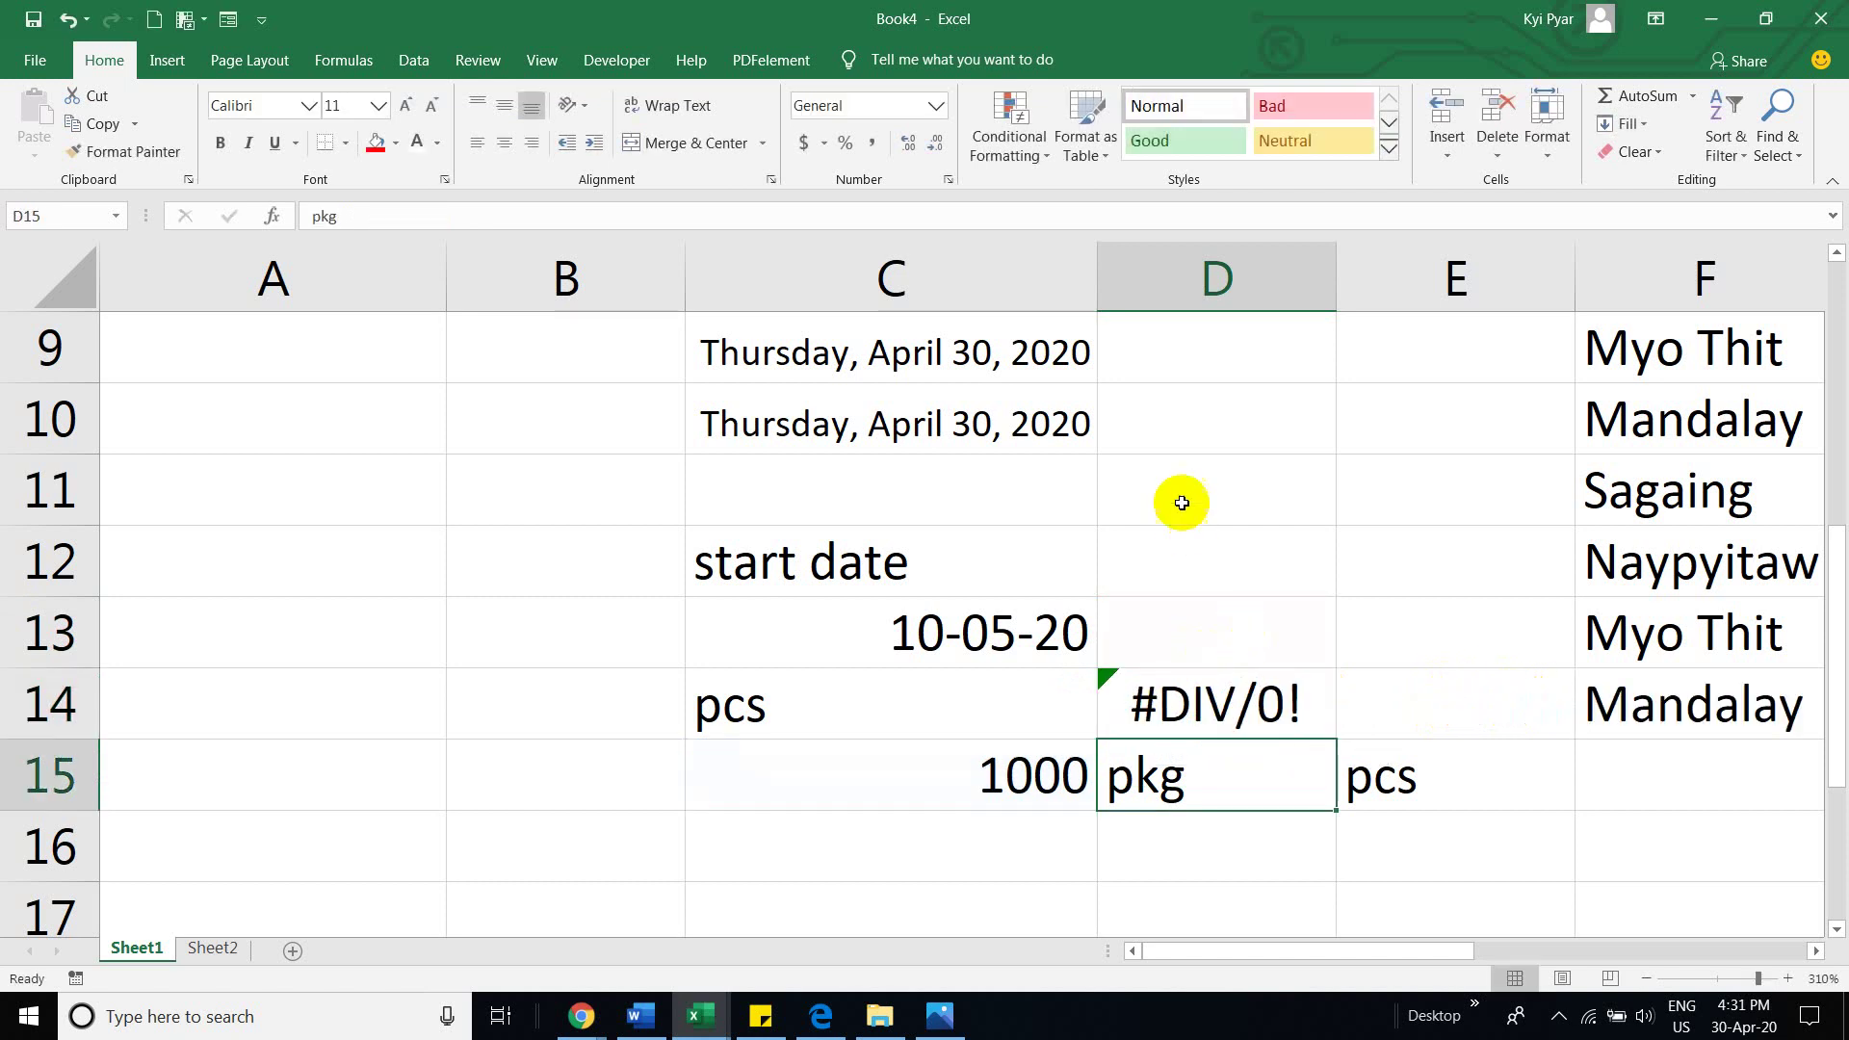
pyautogui.scroll(3, 1183, 501)
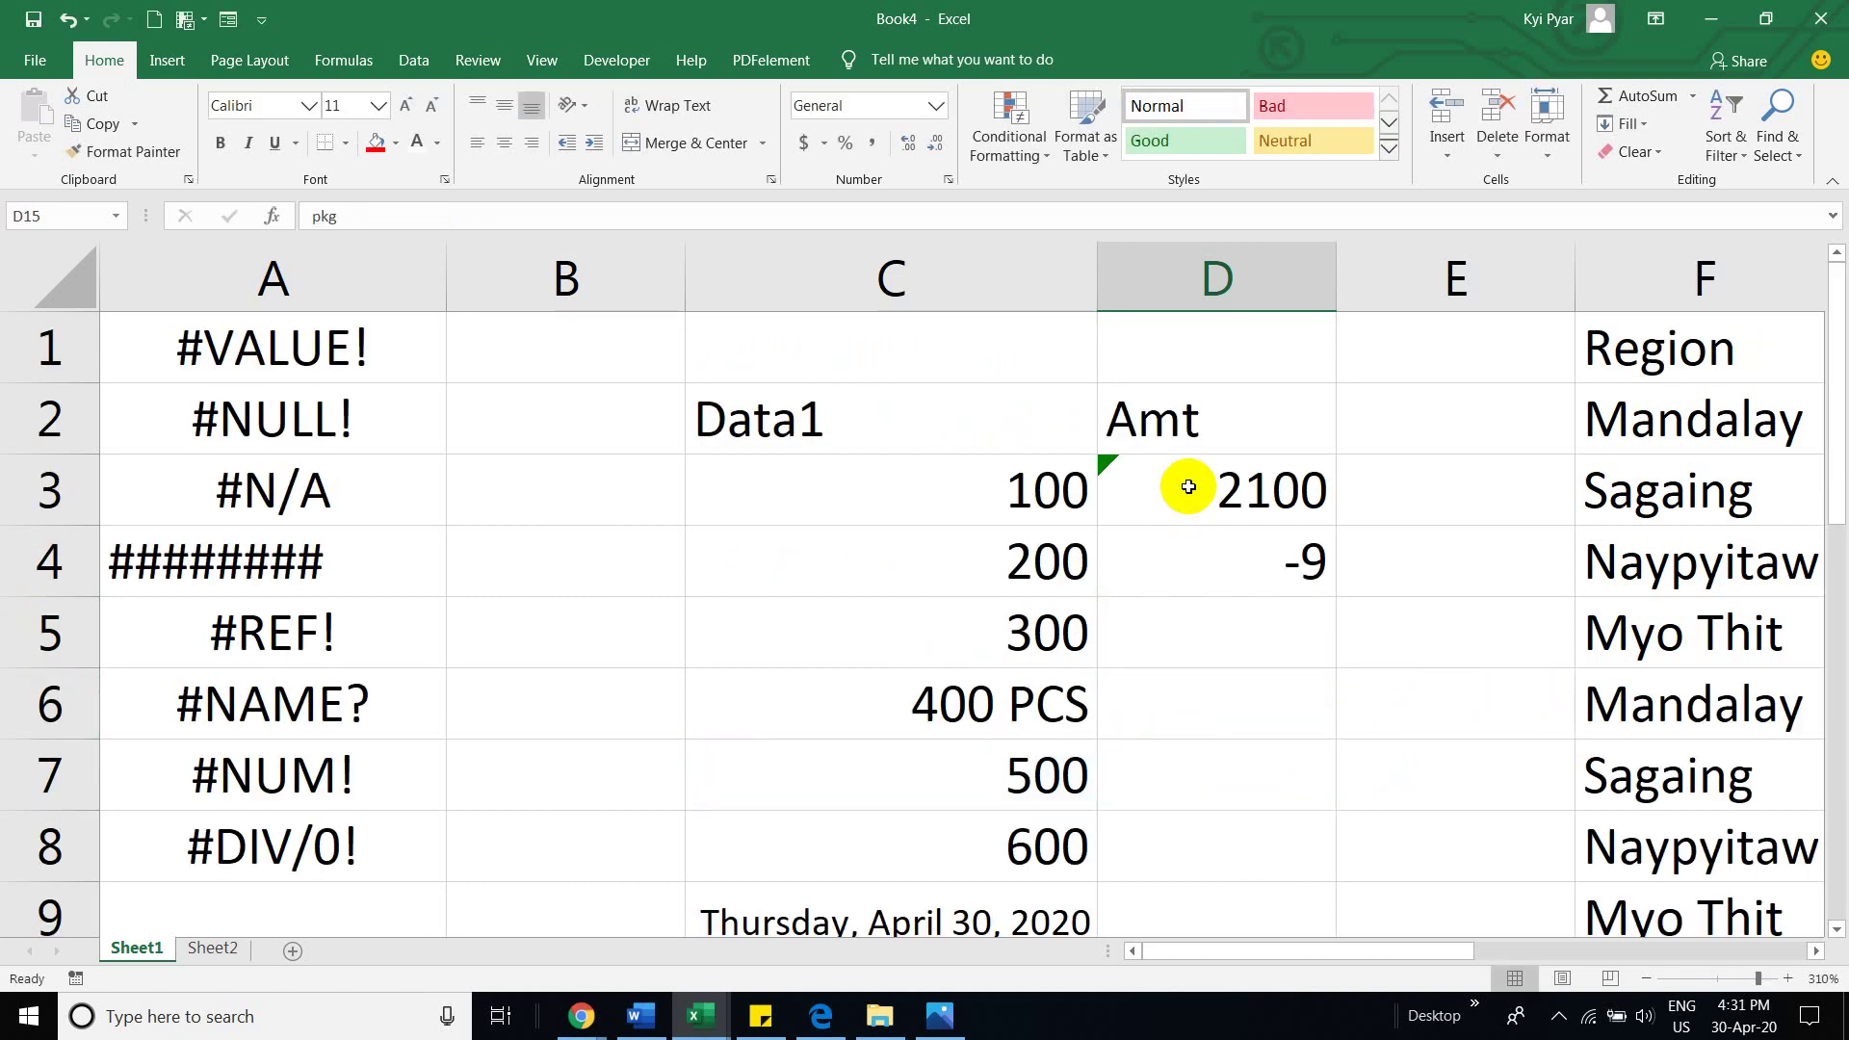
pyautogui.click(940, 1016)
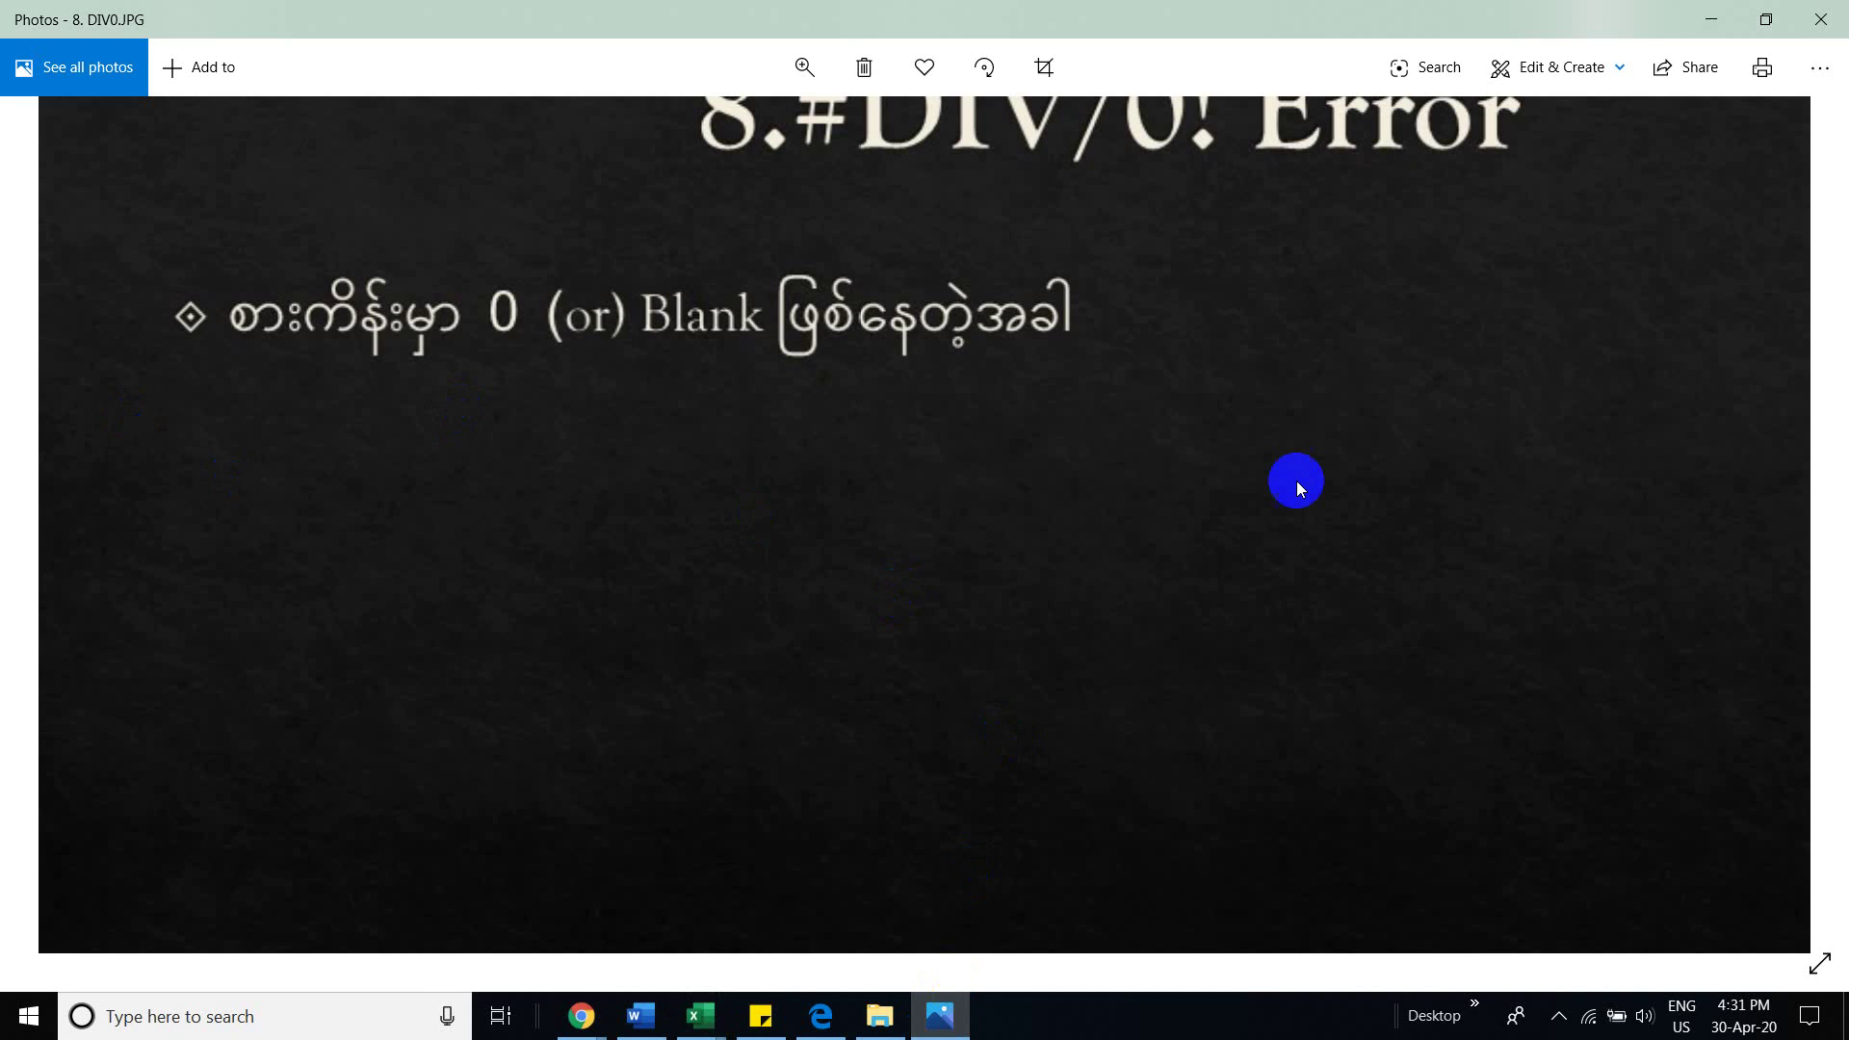
pyautogui.scroll(-5, 1458, 494)
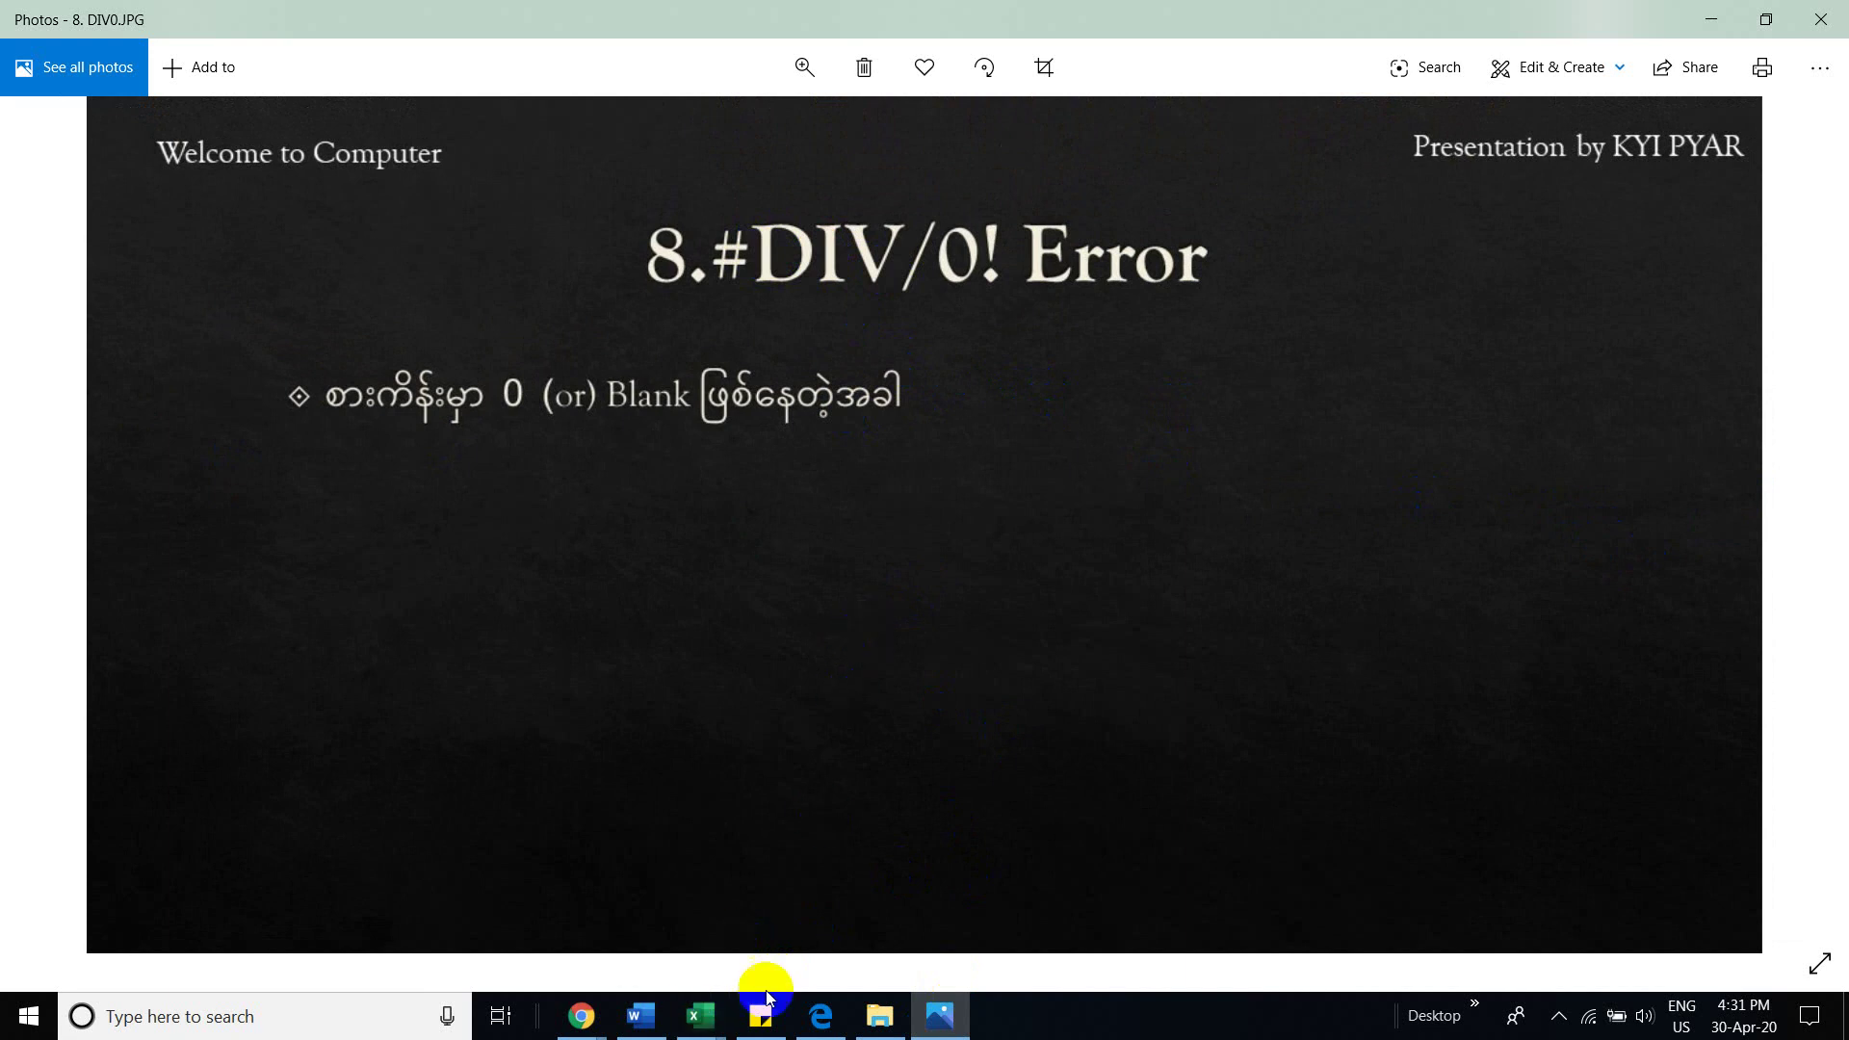
pyautogui.click(867, 939)
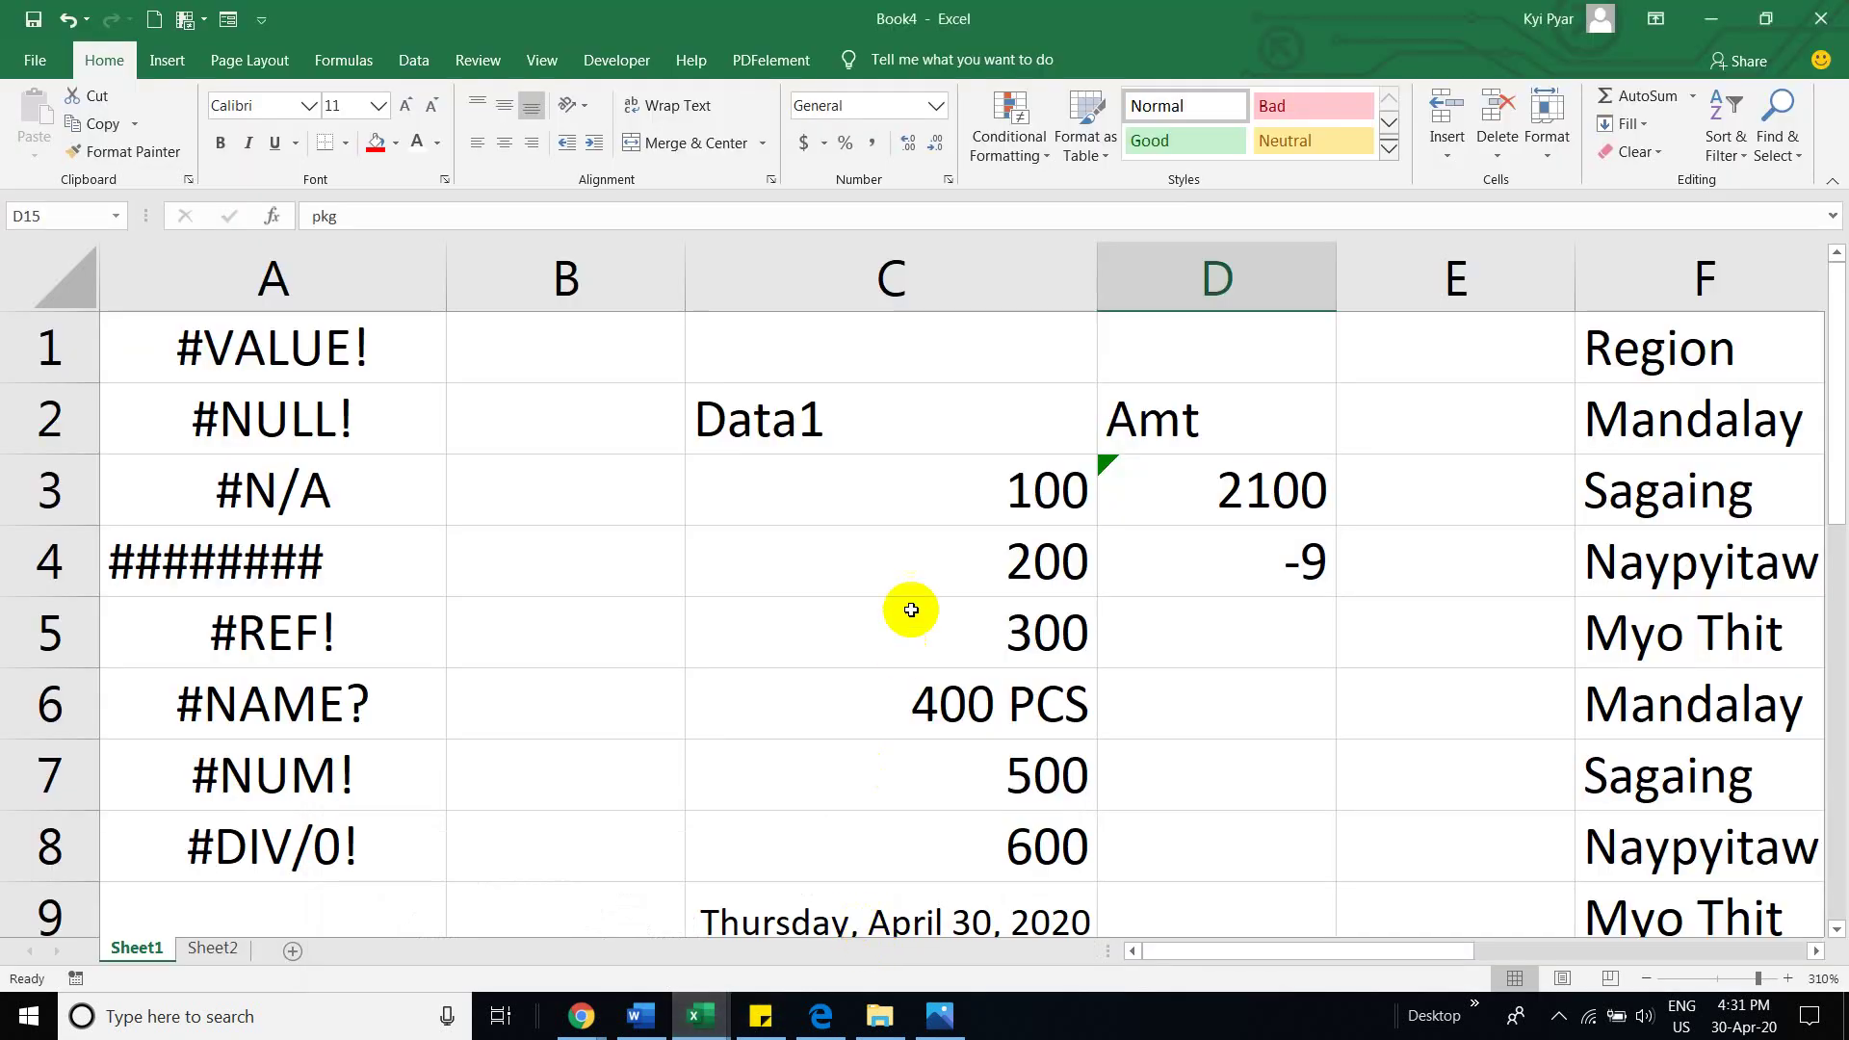
# - Clear the 2100 total from D3 and the -9 from D4
pyautogui.click(941, 576)
pyautogui.click(1197, 496)
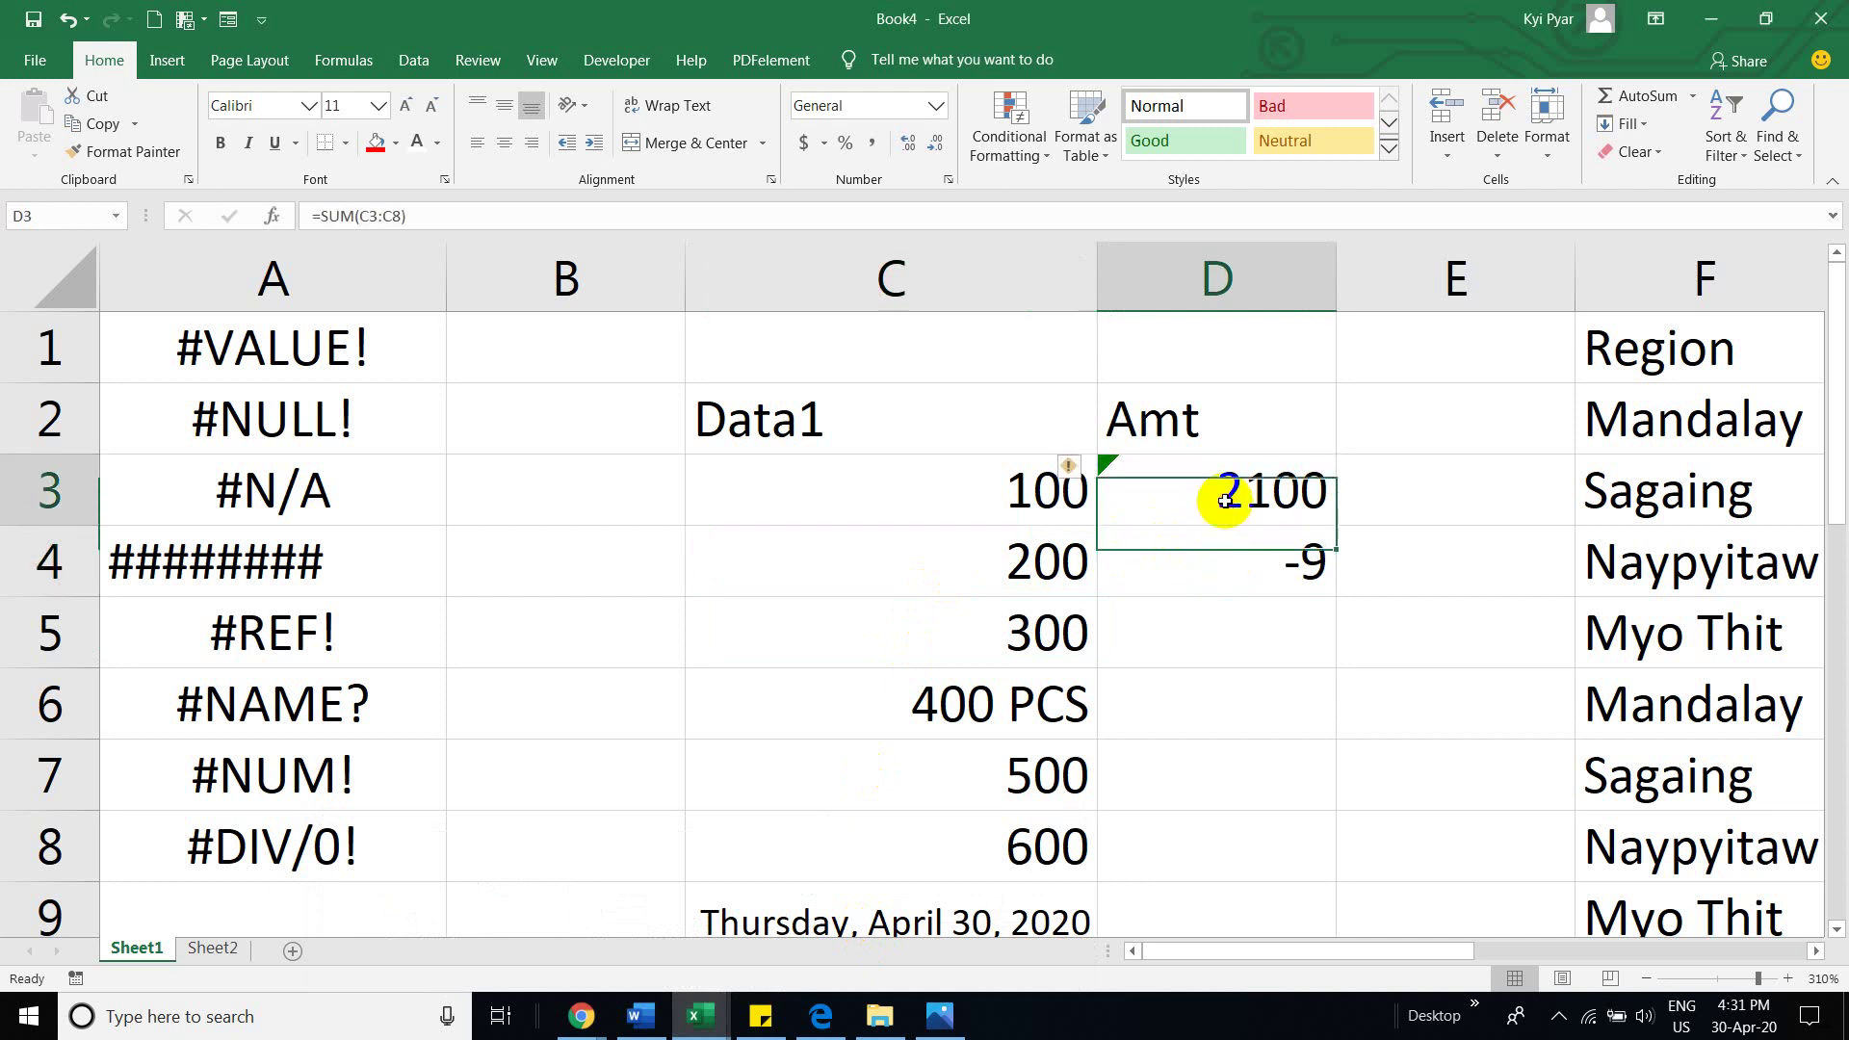
pyautogui.press('Delete')
pyautogui.click(1257, 539)
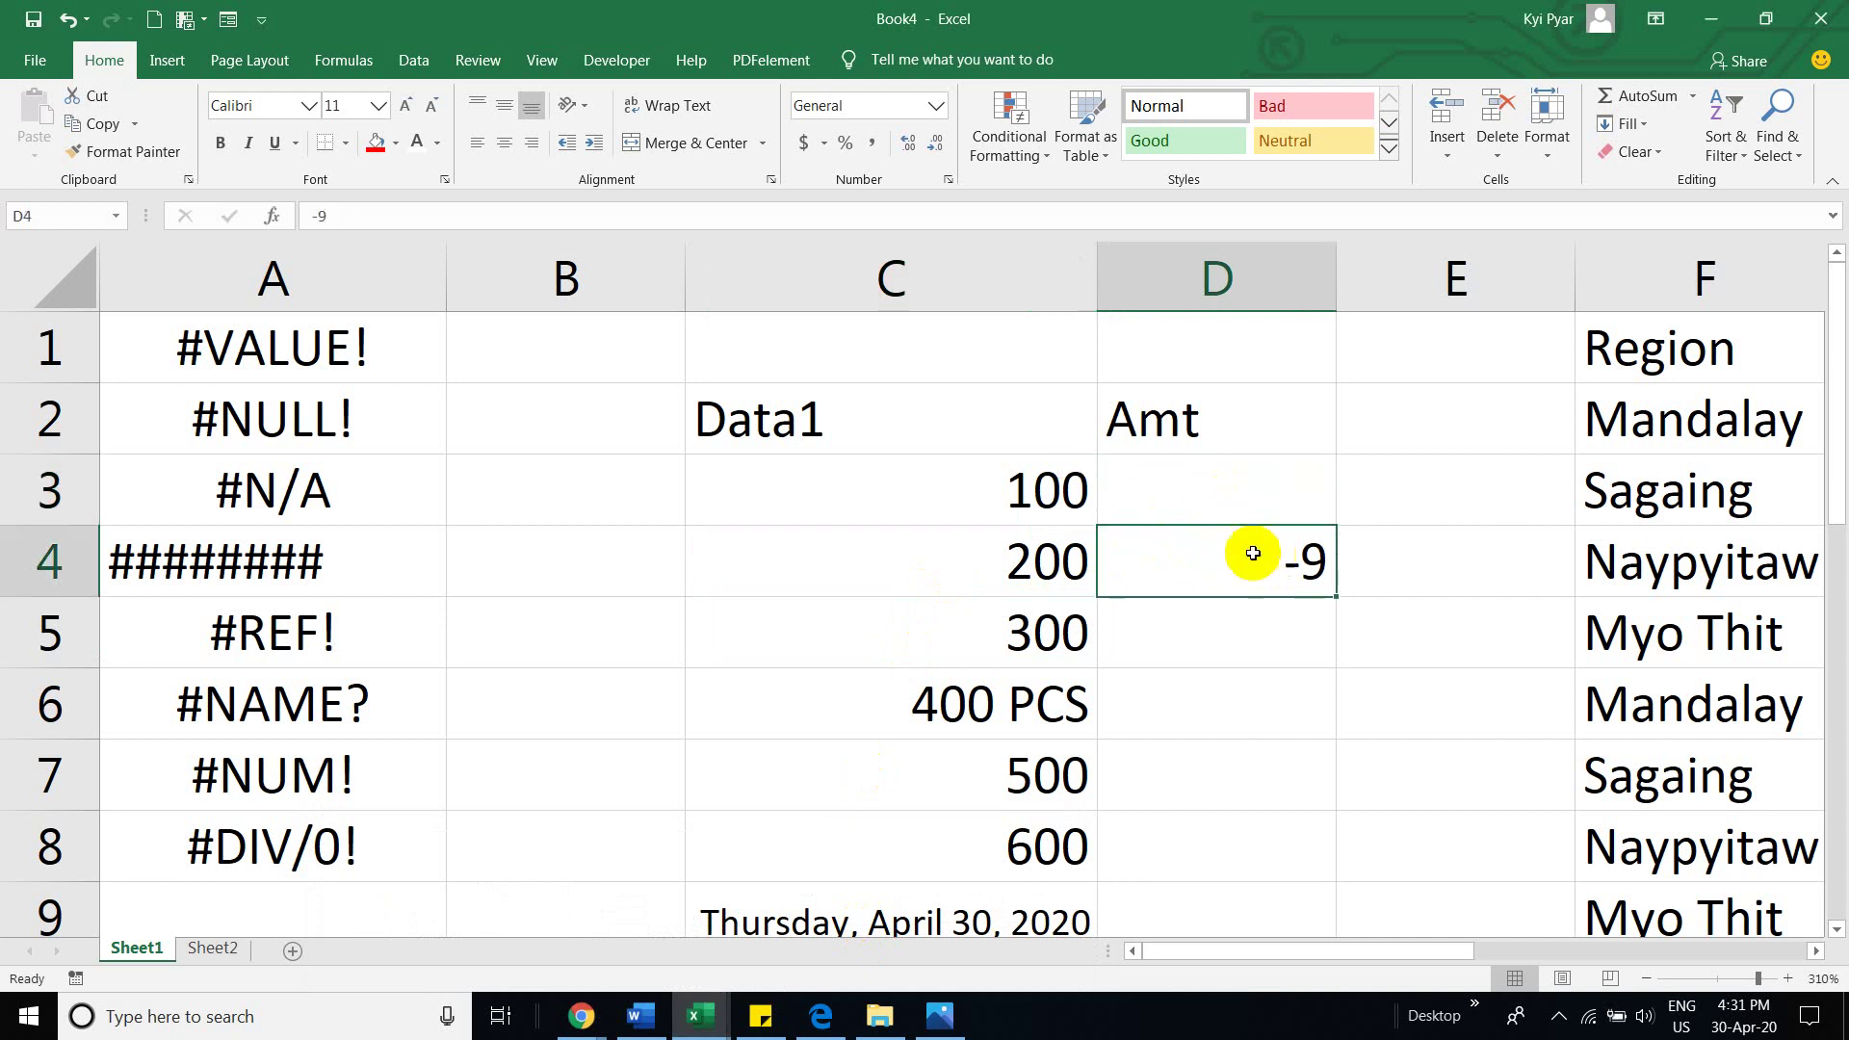
pyautogui.press('Delete')
# - Clear the values in C3:C9 and the Data1 and Amt headings in C2 and D2
pyautogui.click(900, 517)
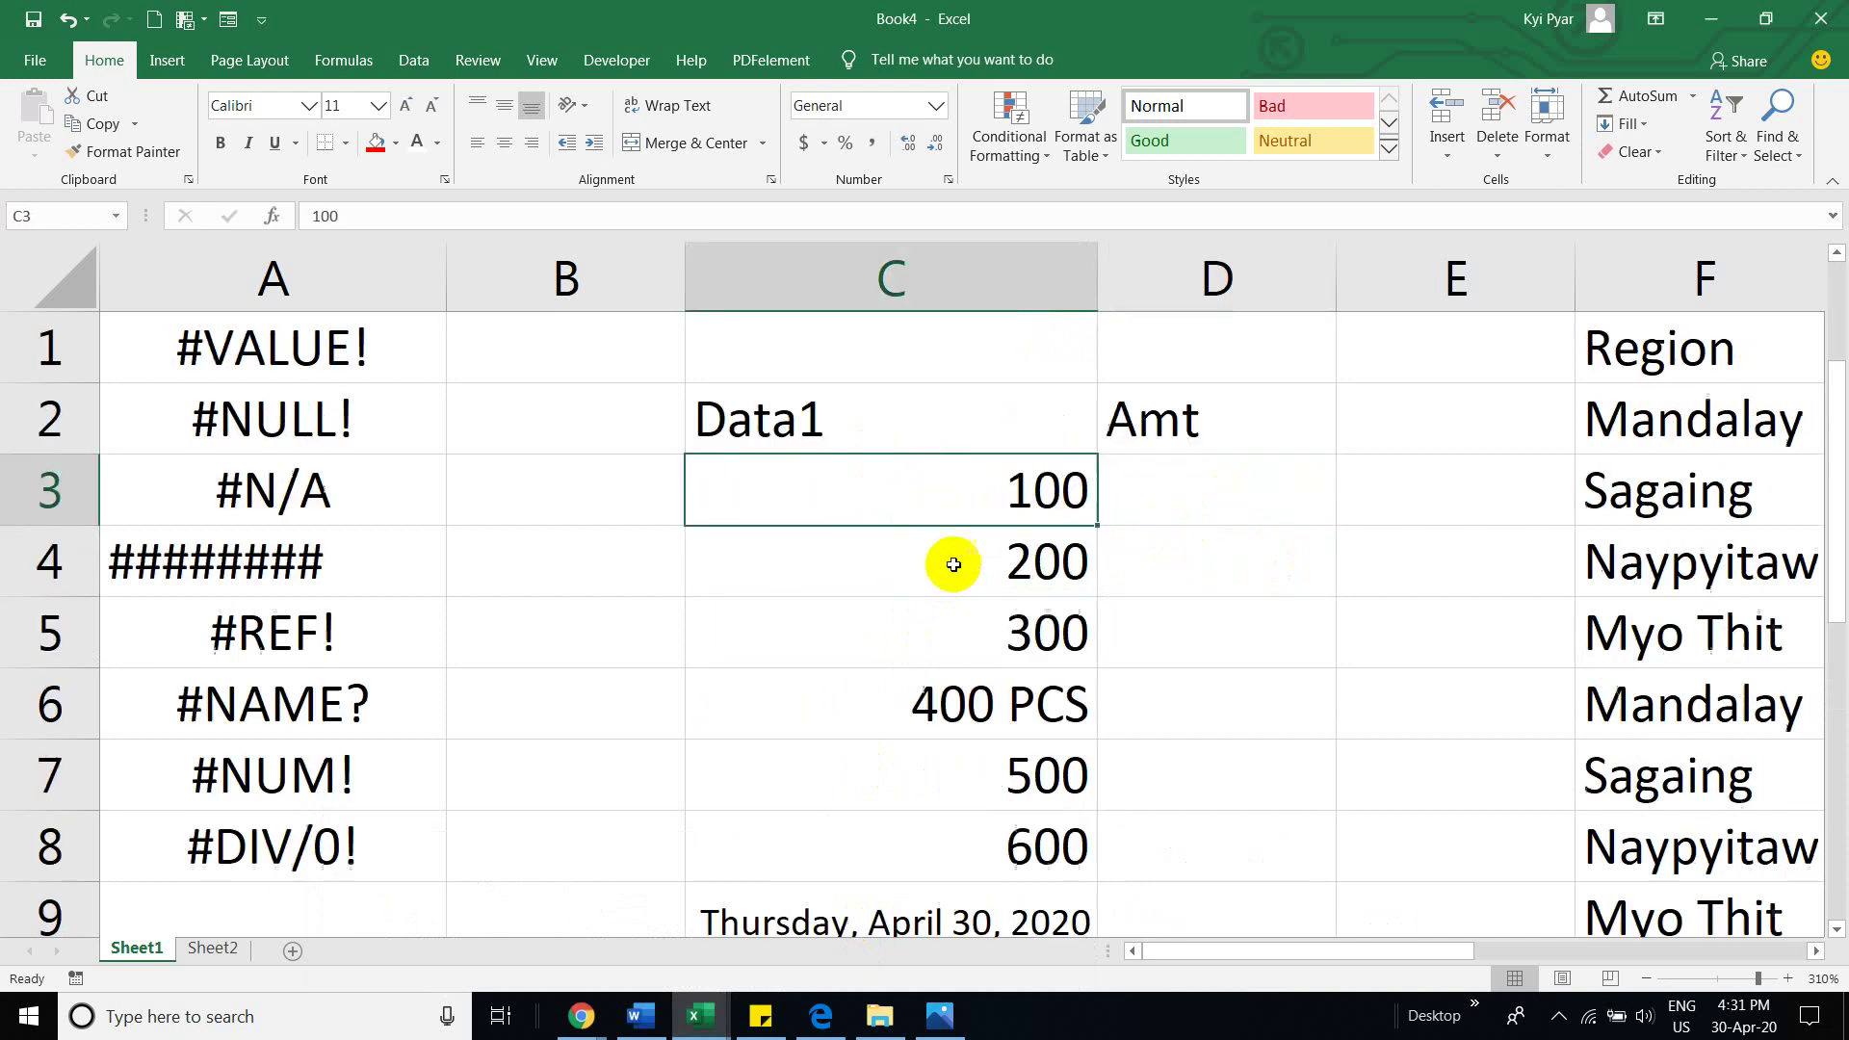
pyautogui.moveTo(944, 488); pyautogui.dragTo(953, 956)
pyautogui.press('Delete')
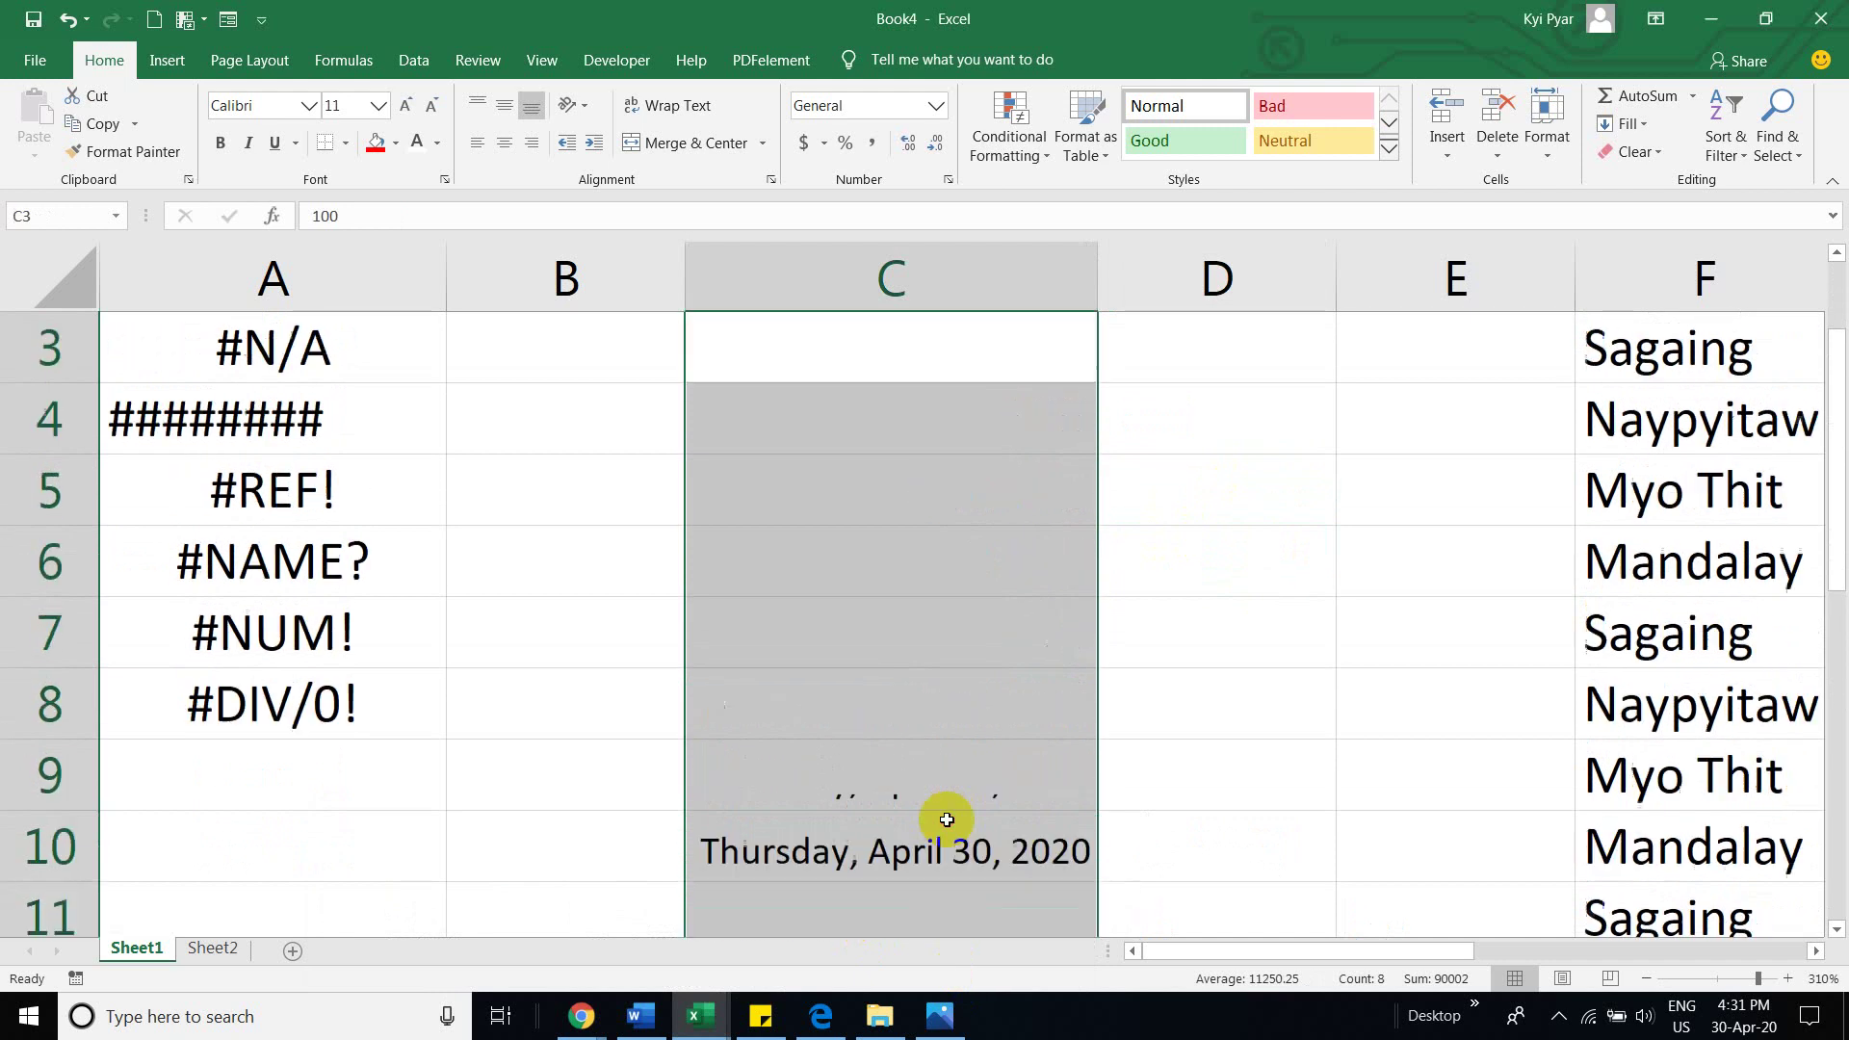
pyautogui.scroll(3, 963, 723)
pyautogui.click(873, 418)
pyautogui.press('Delete')
pyautogui.click(1148, 419)
pyautogui.press('Delete')
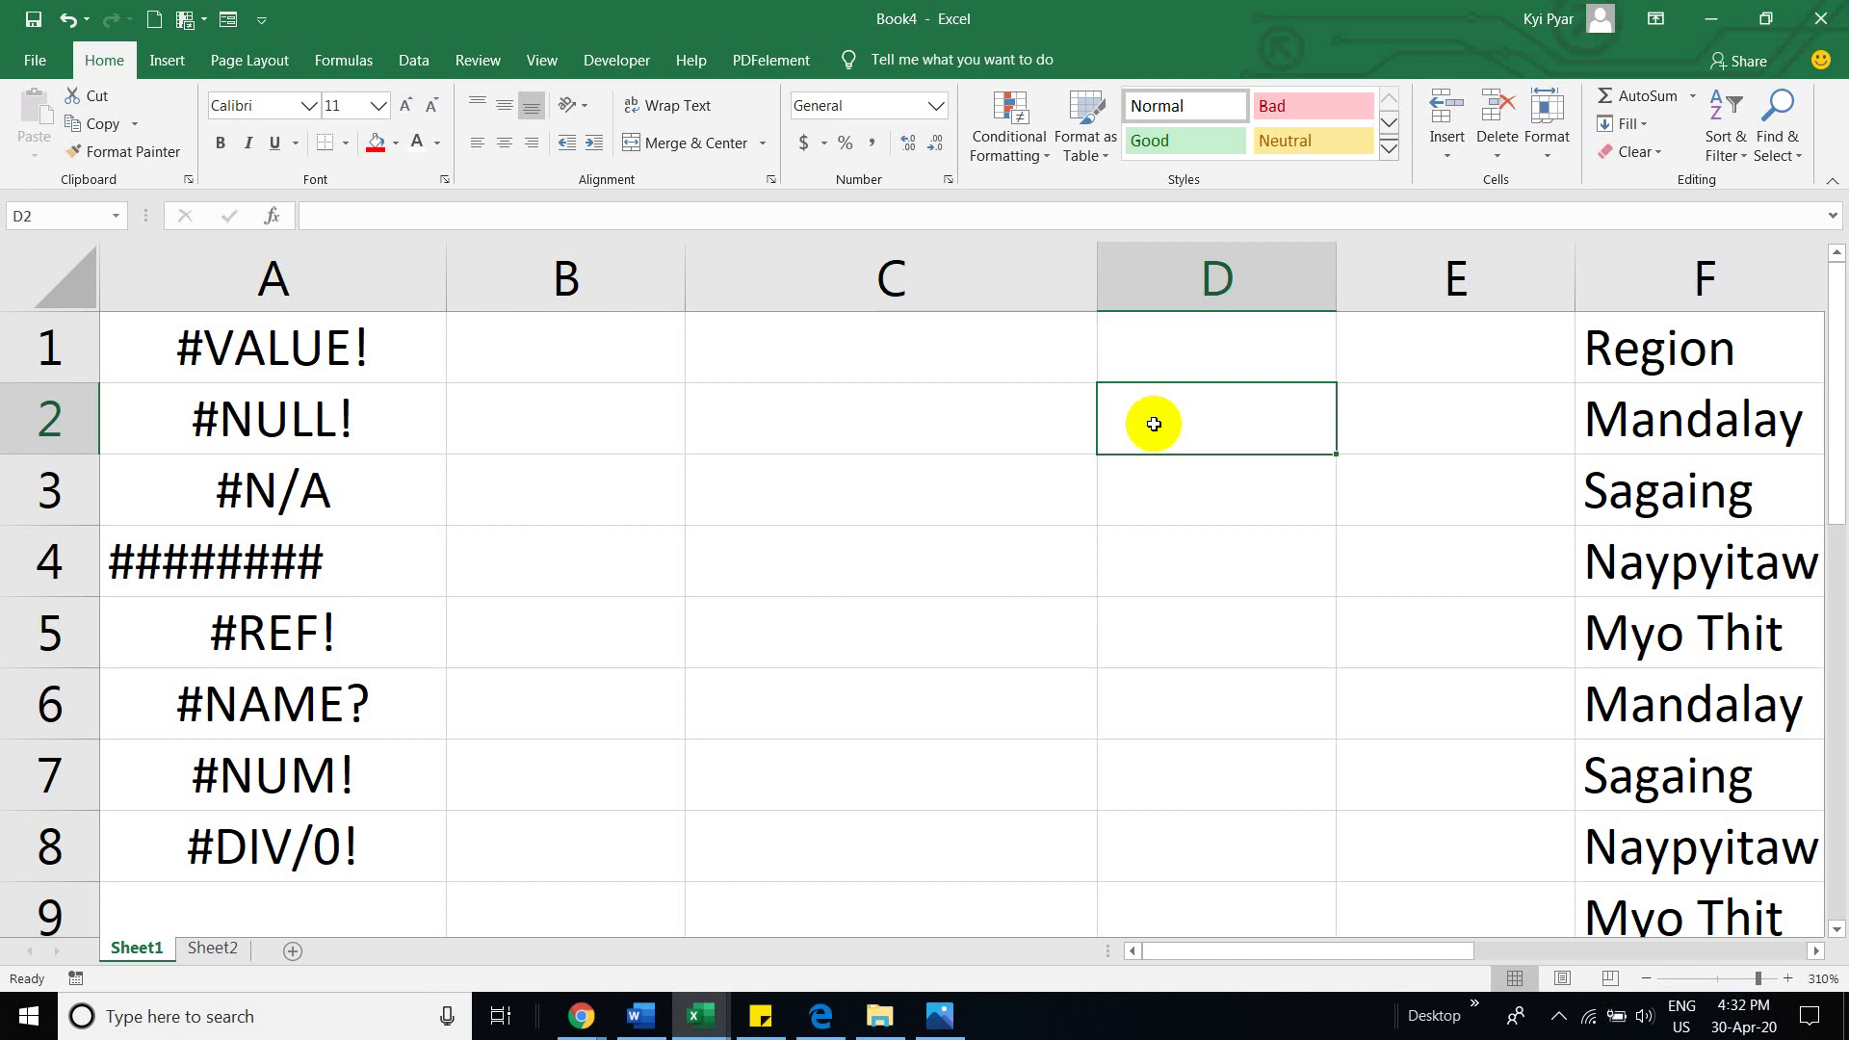
# - Type a phone number into C1 so it keeps its leading zero and dash
pyautogui.click(1042, 359)
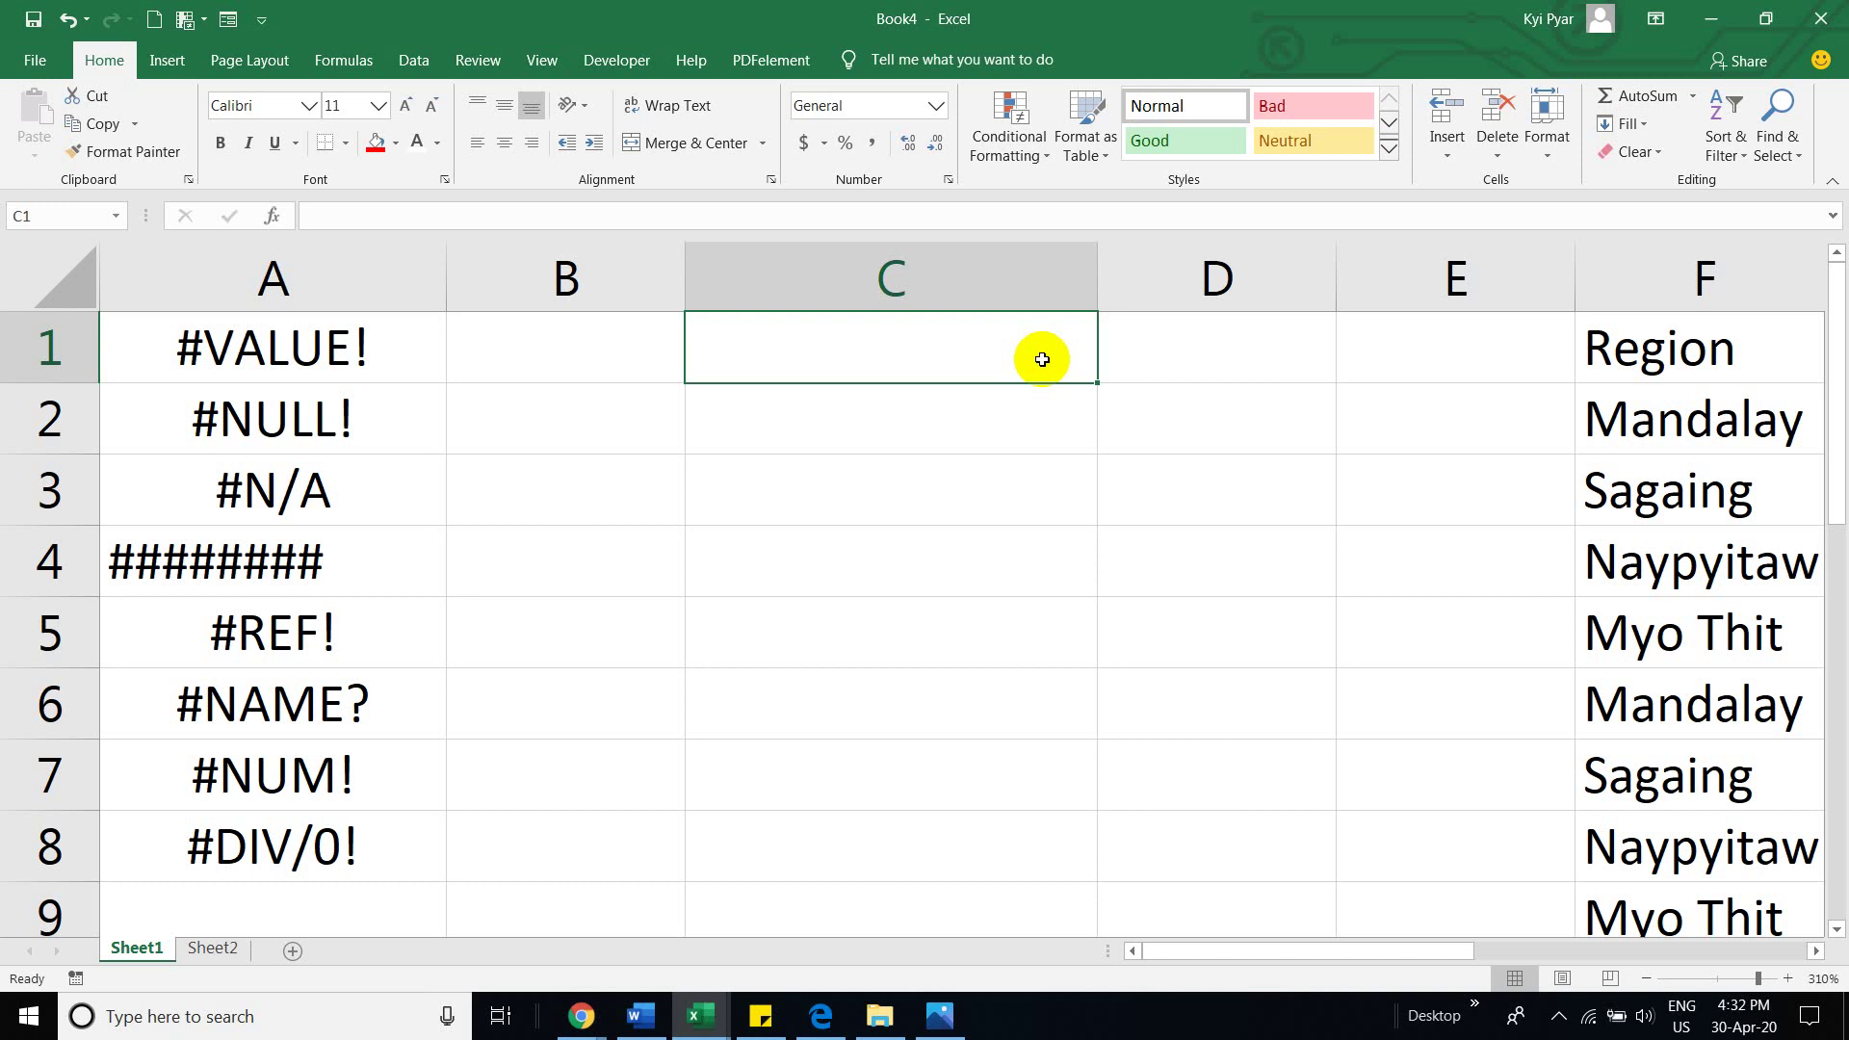
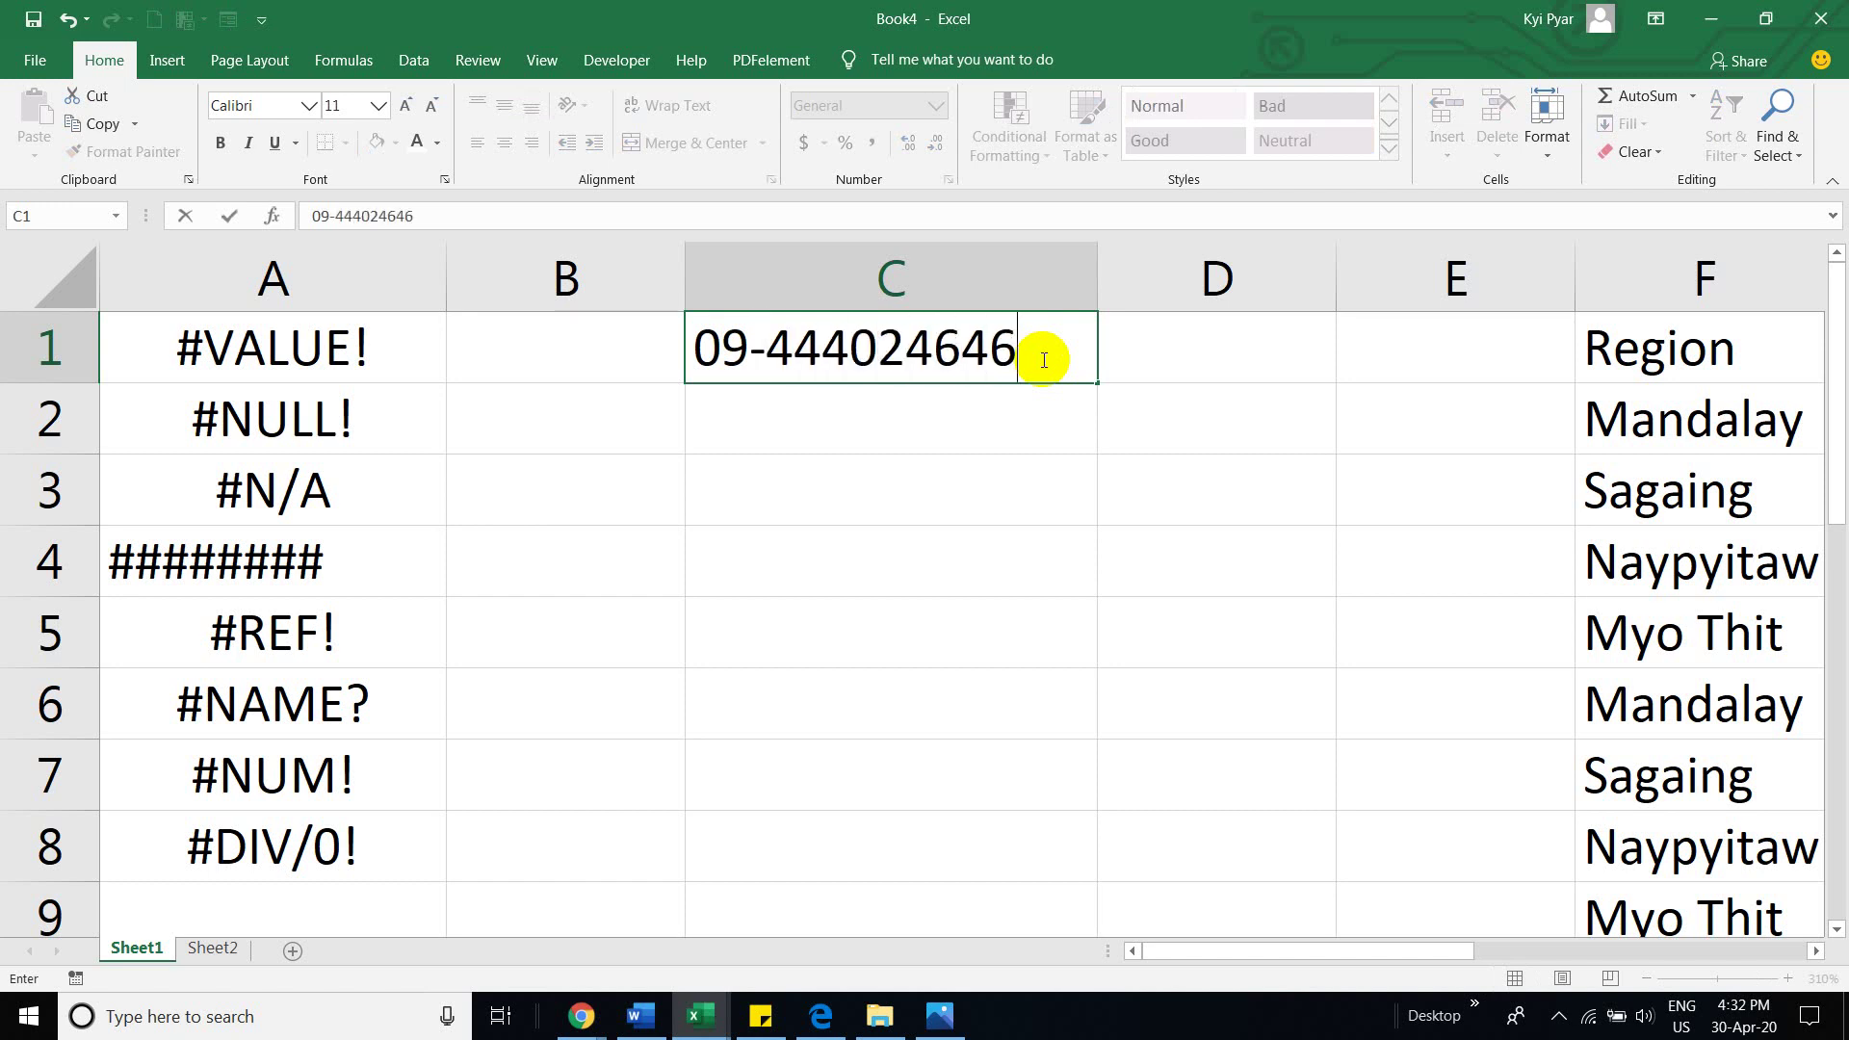
pyautogui.press('Return')
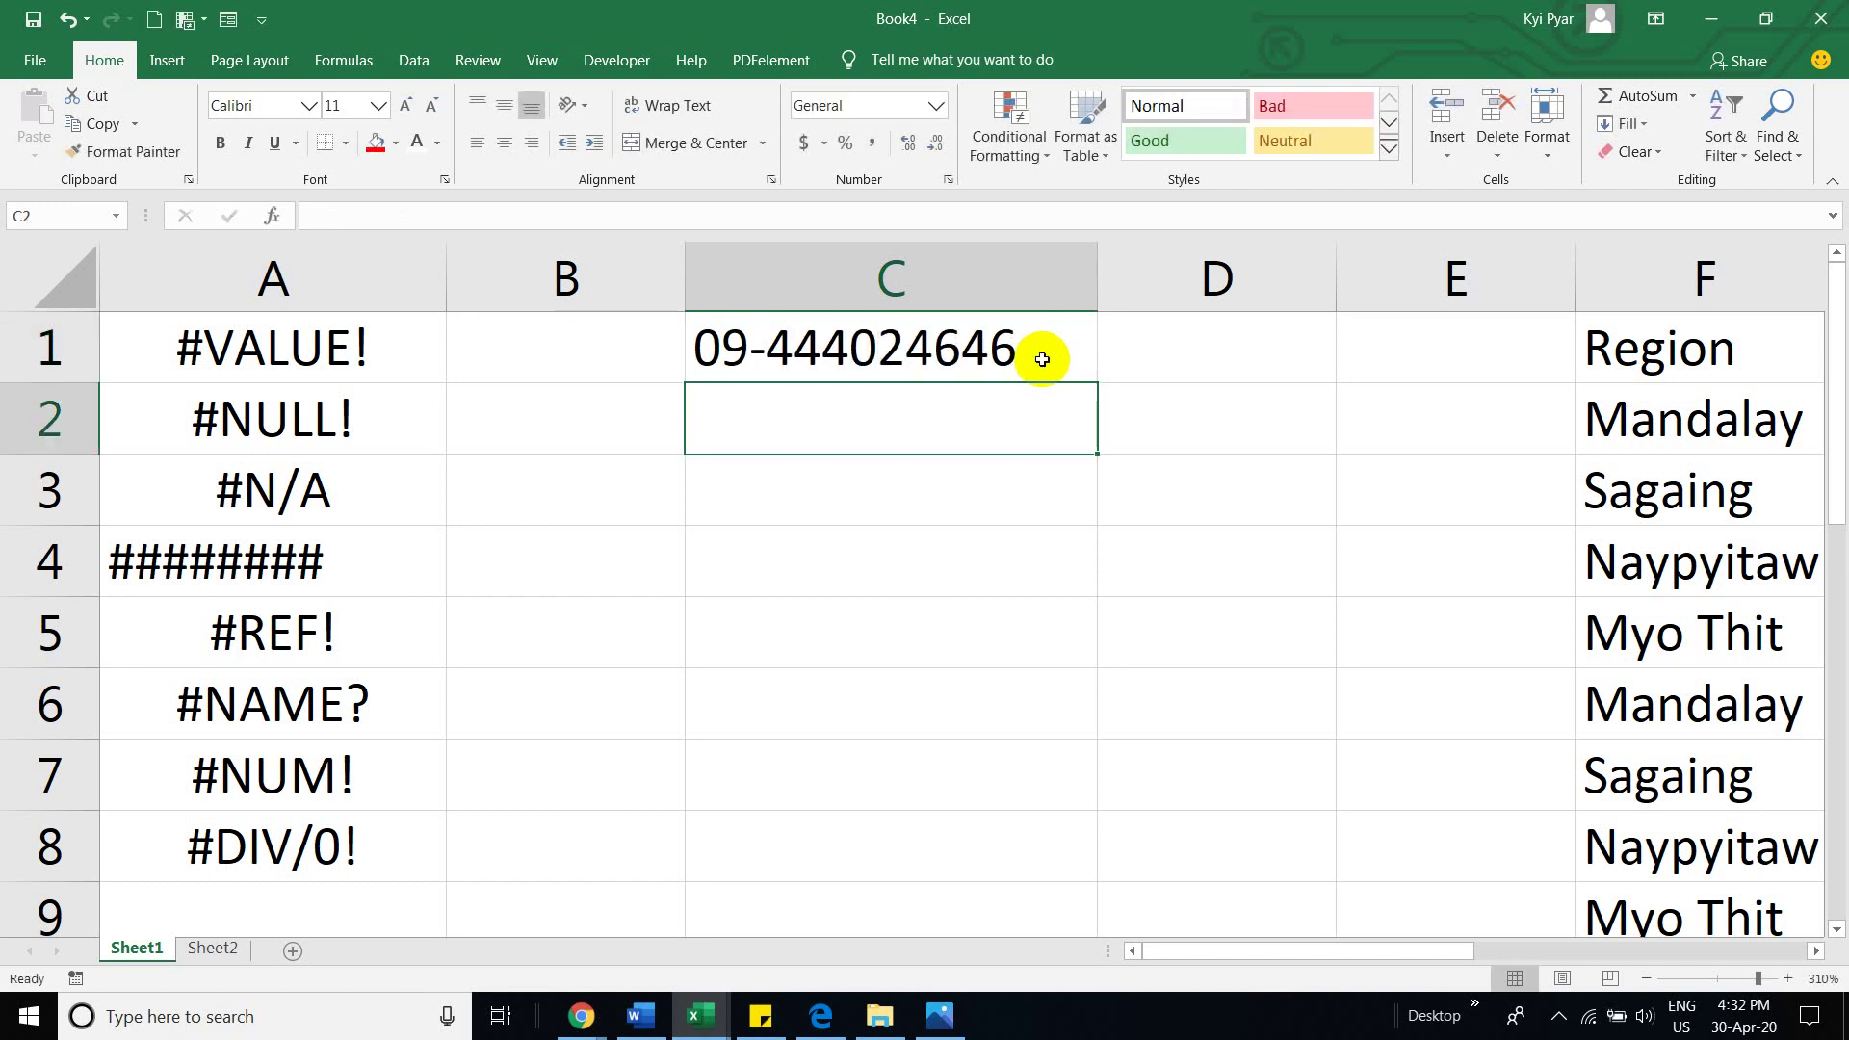